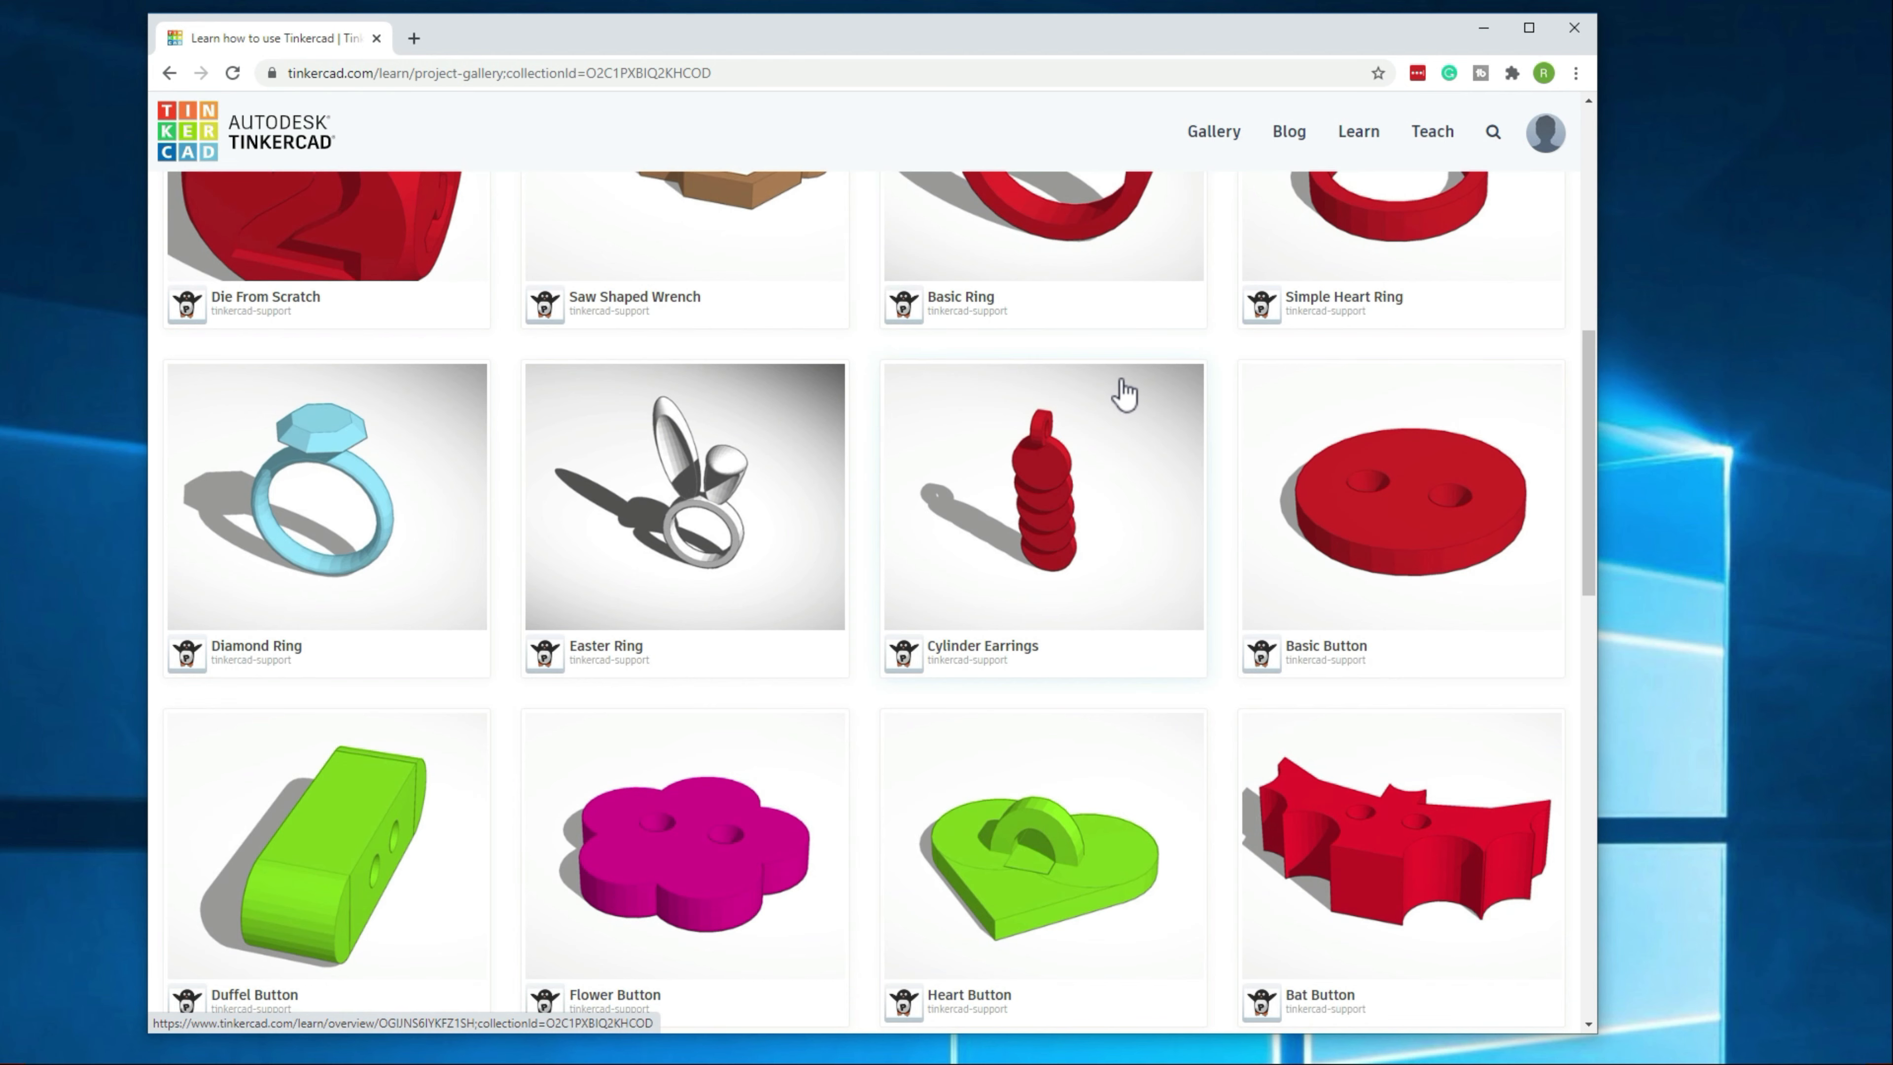
Step: Look through the Tinkercad Basic Skills project gallery
scroll(1124, 394, down, 3)
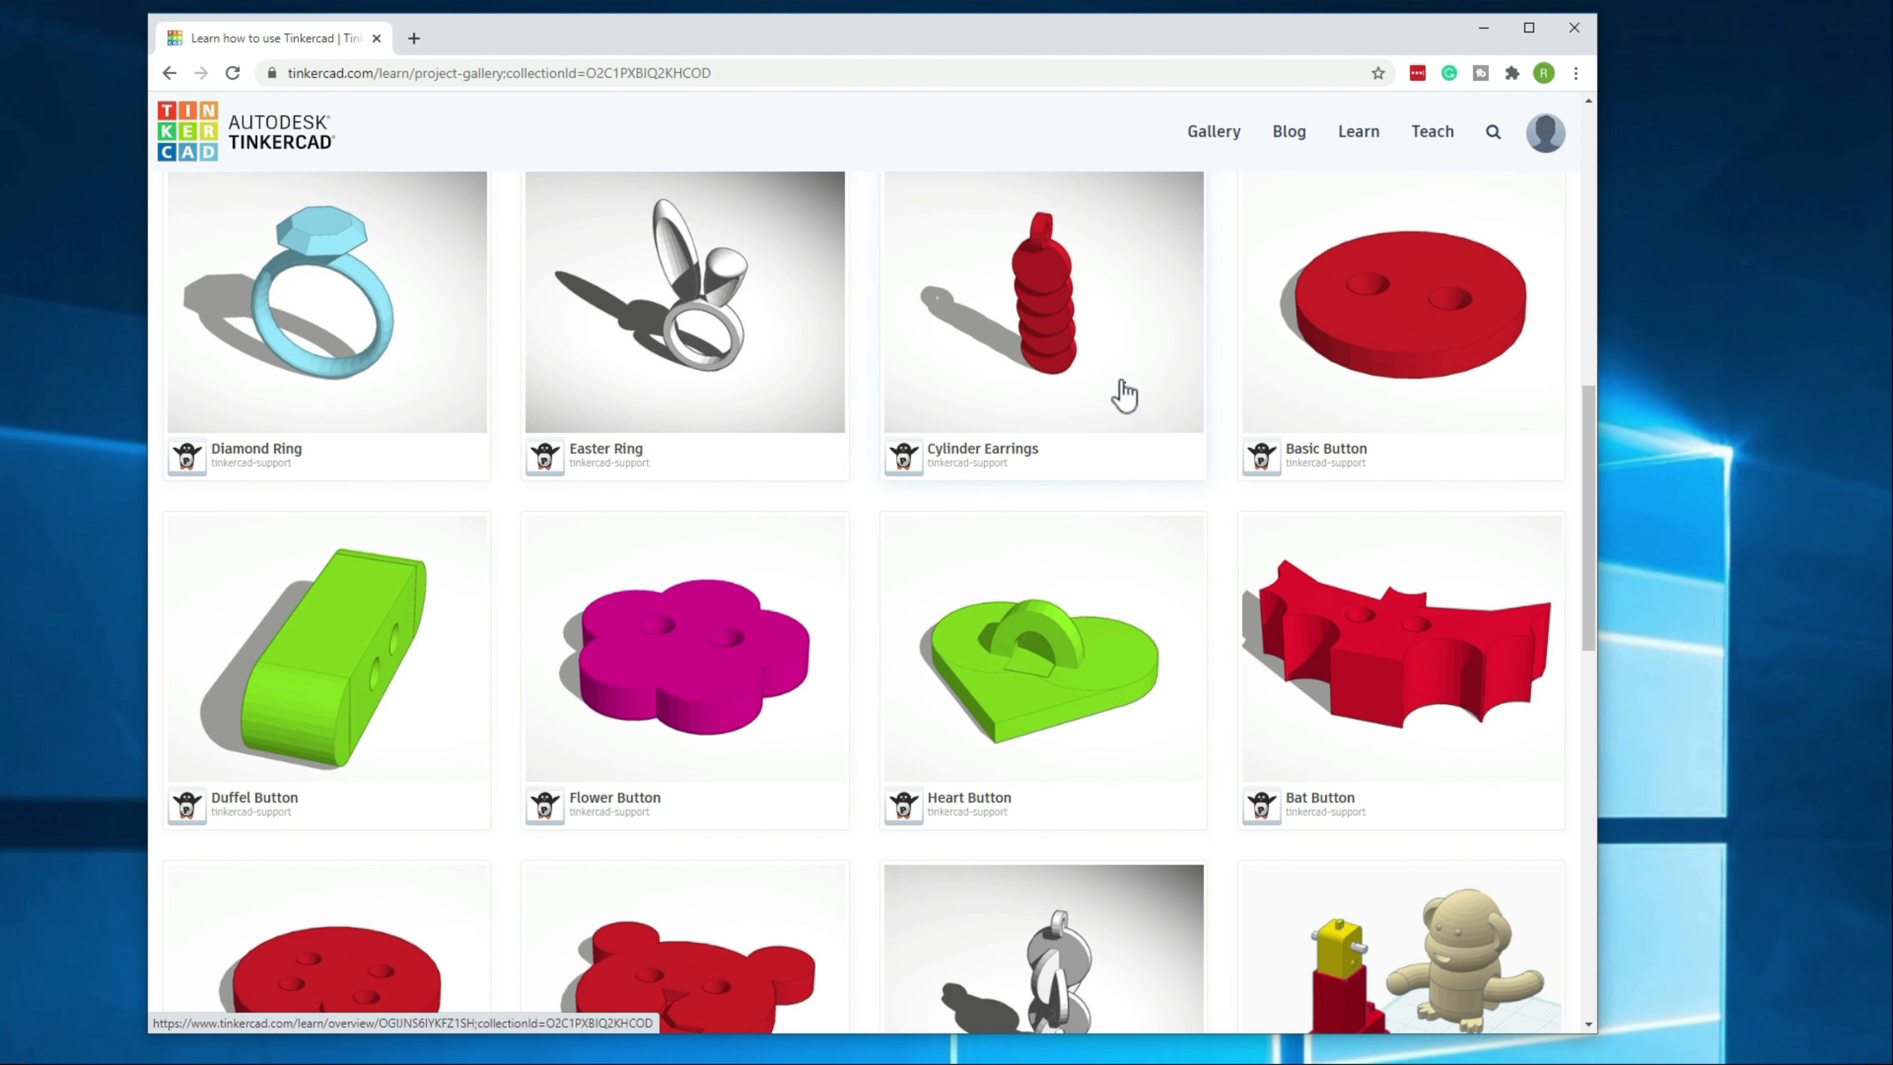
scroll(1124, 394, down, 6)
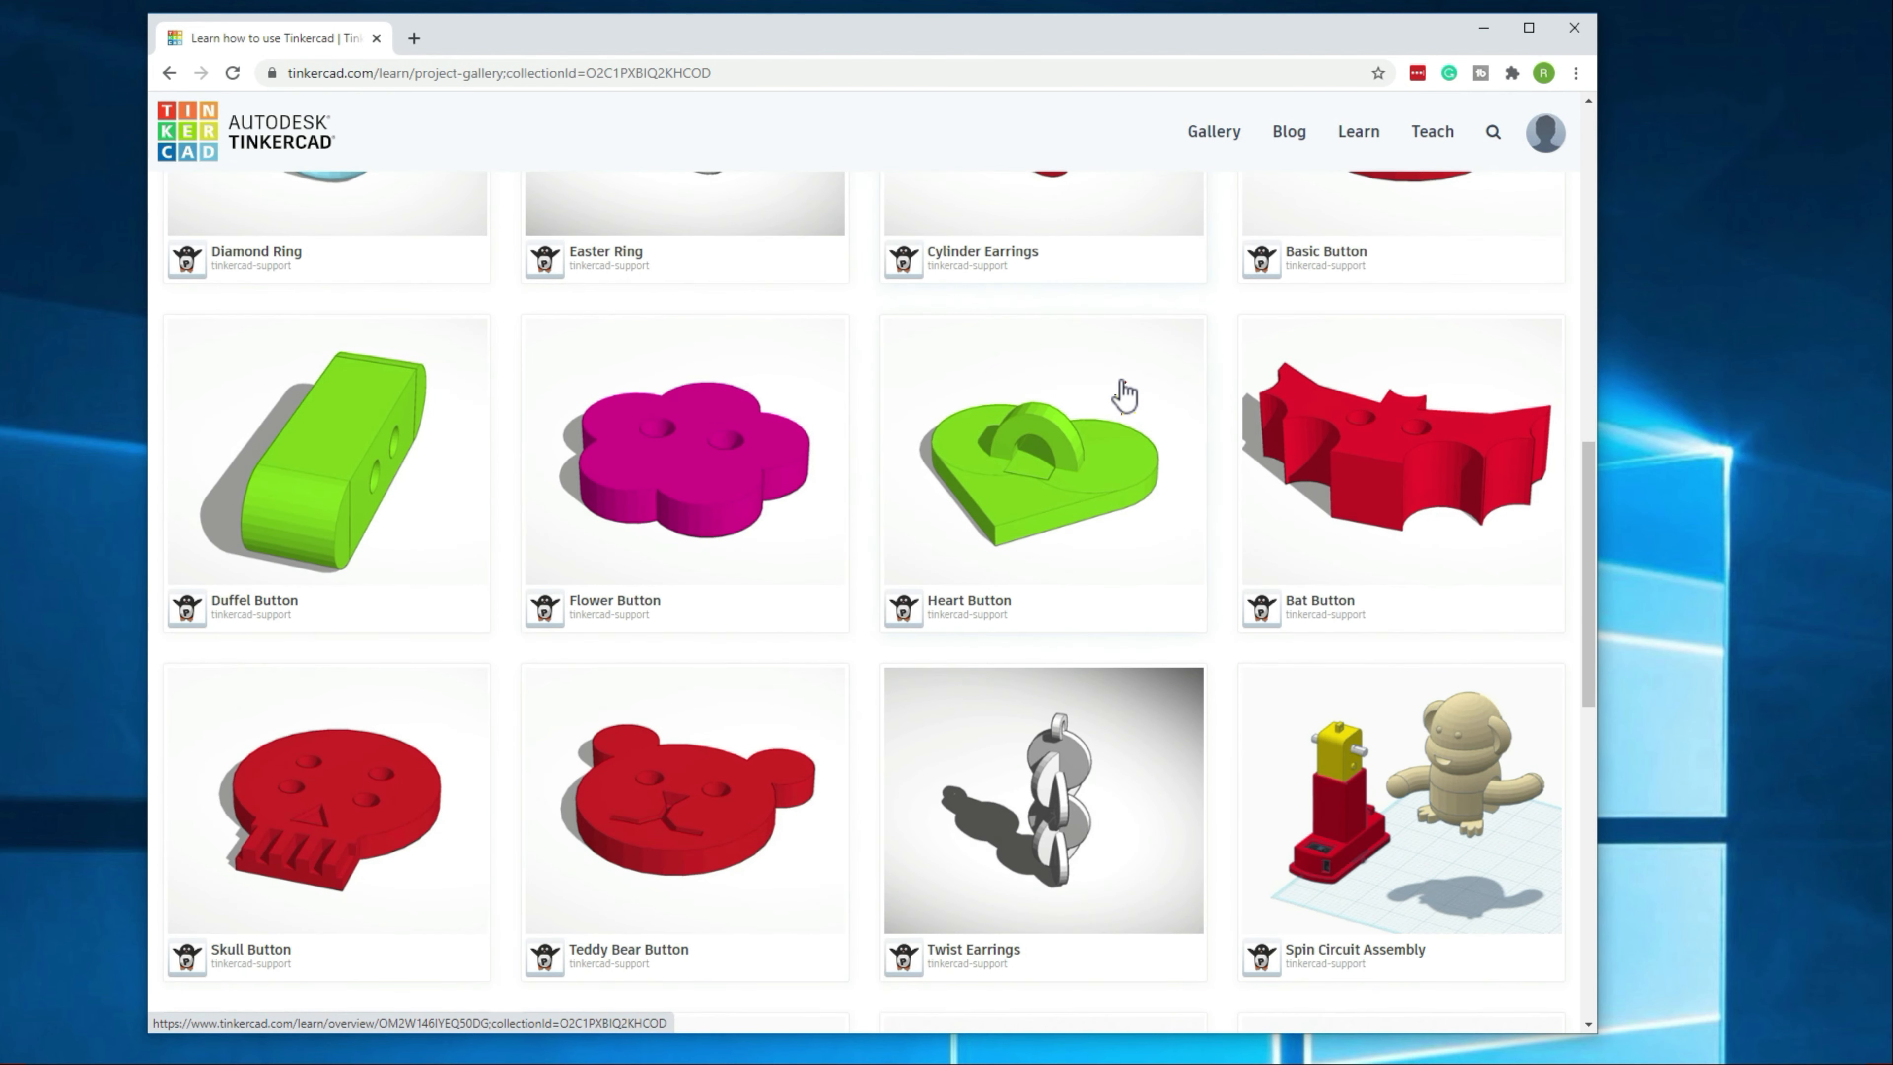
scroll(1123, 393, down, 1)
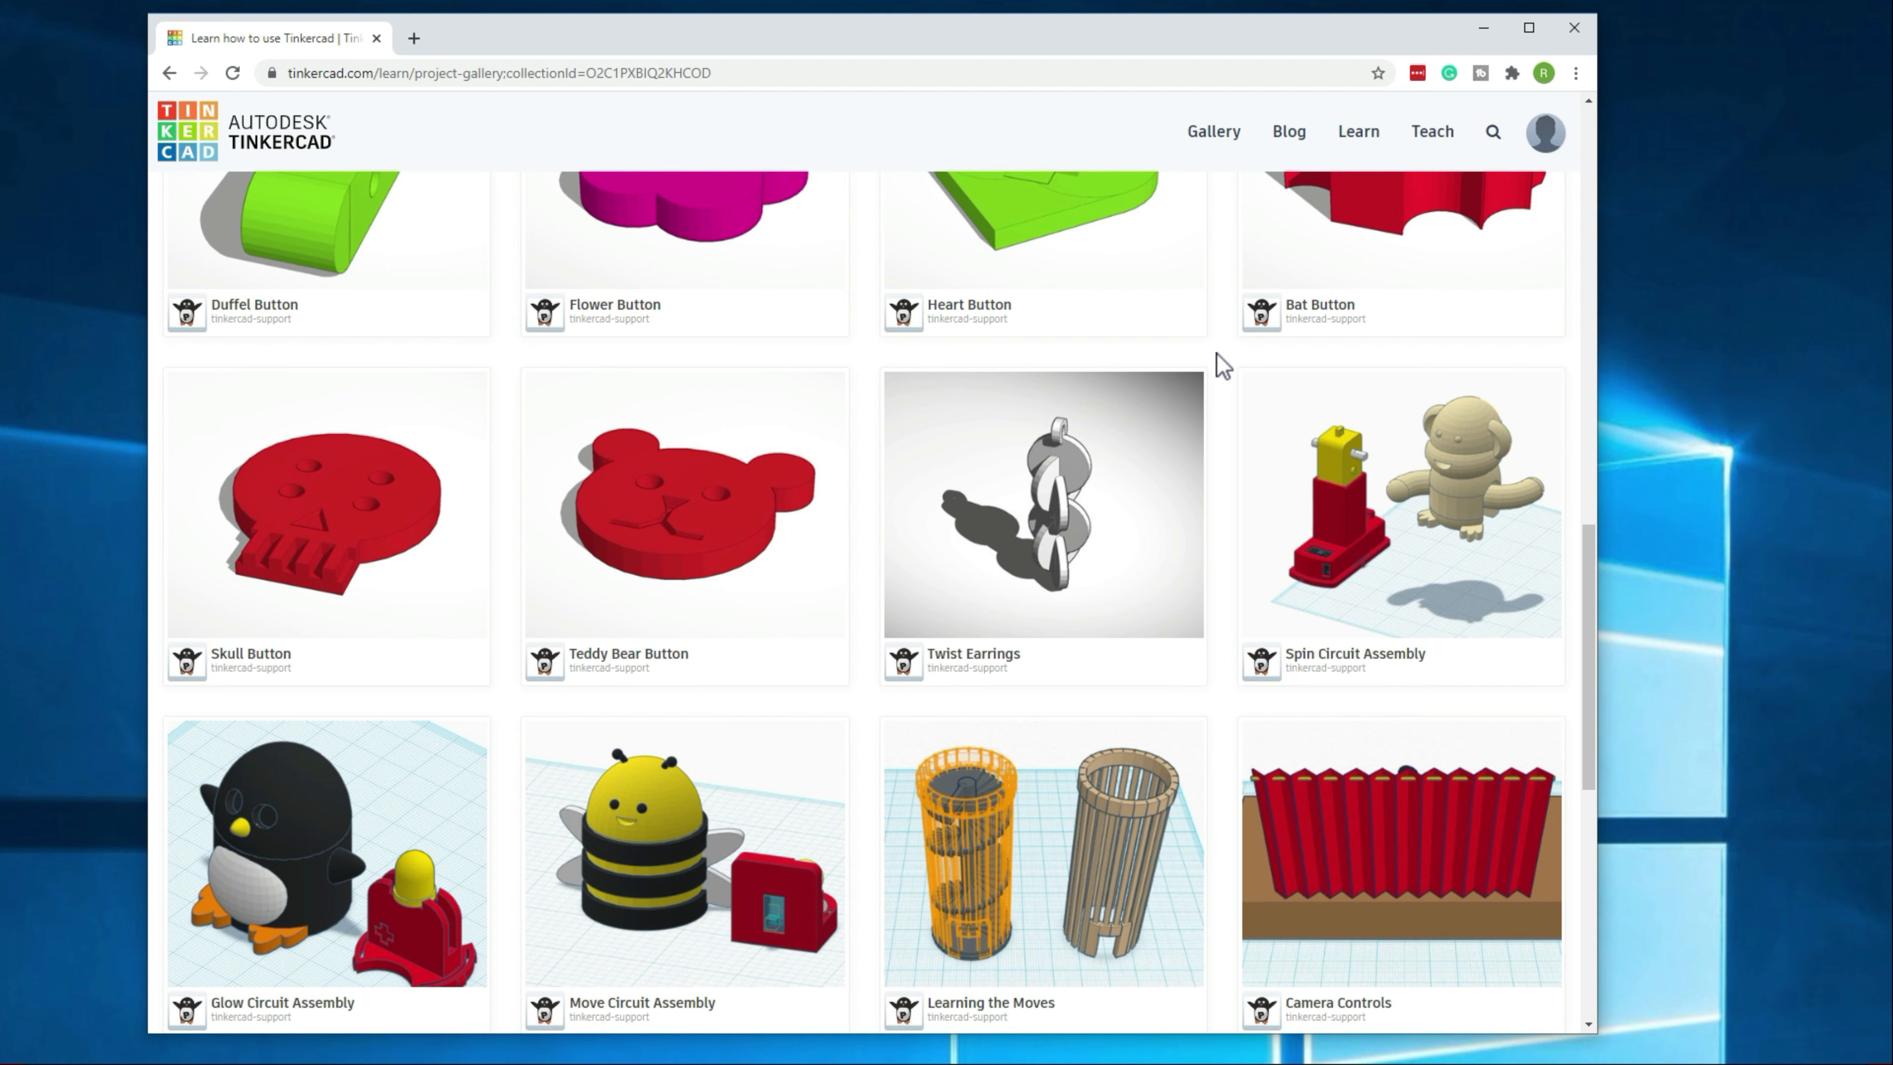
scroll(841, 308, up, 10)
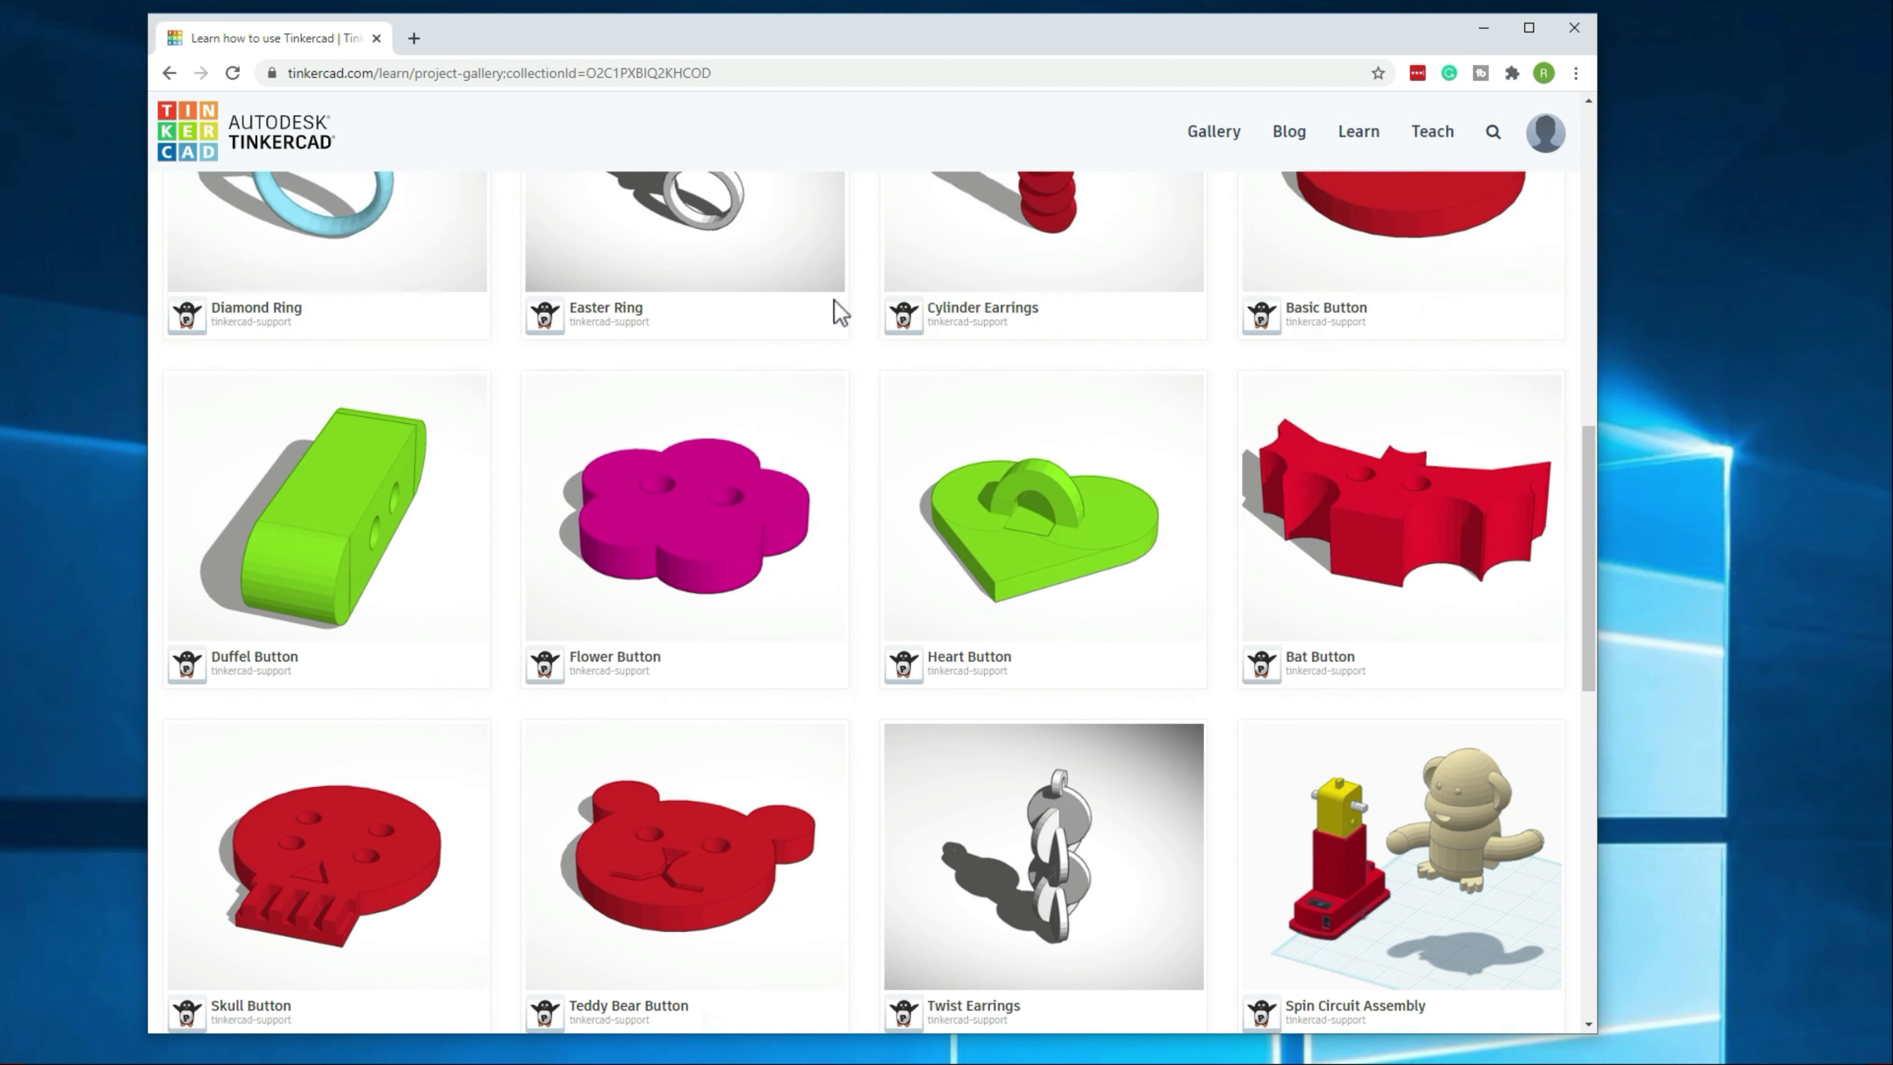
scroll(258, 190, up, 5)
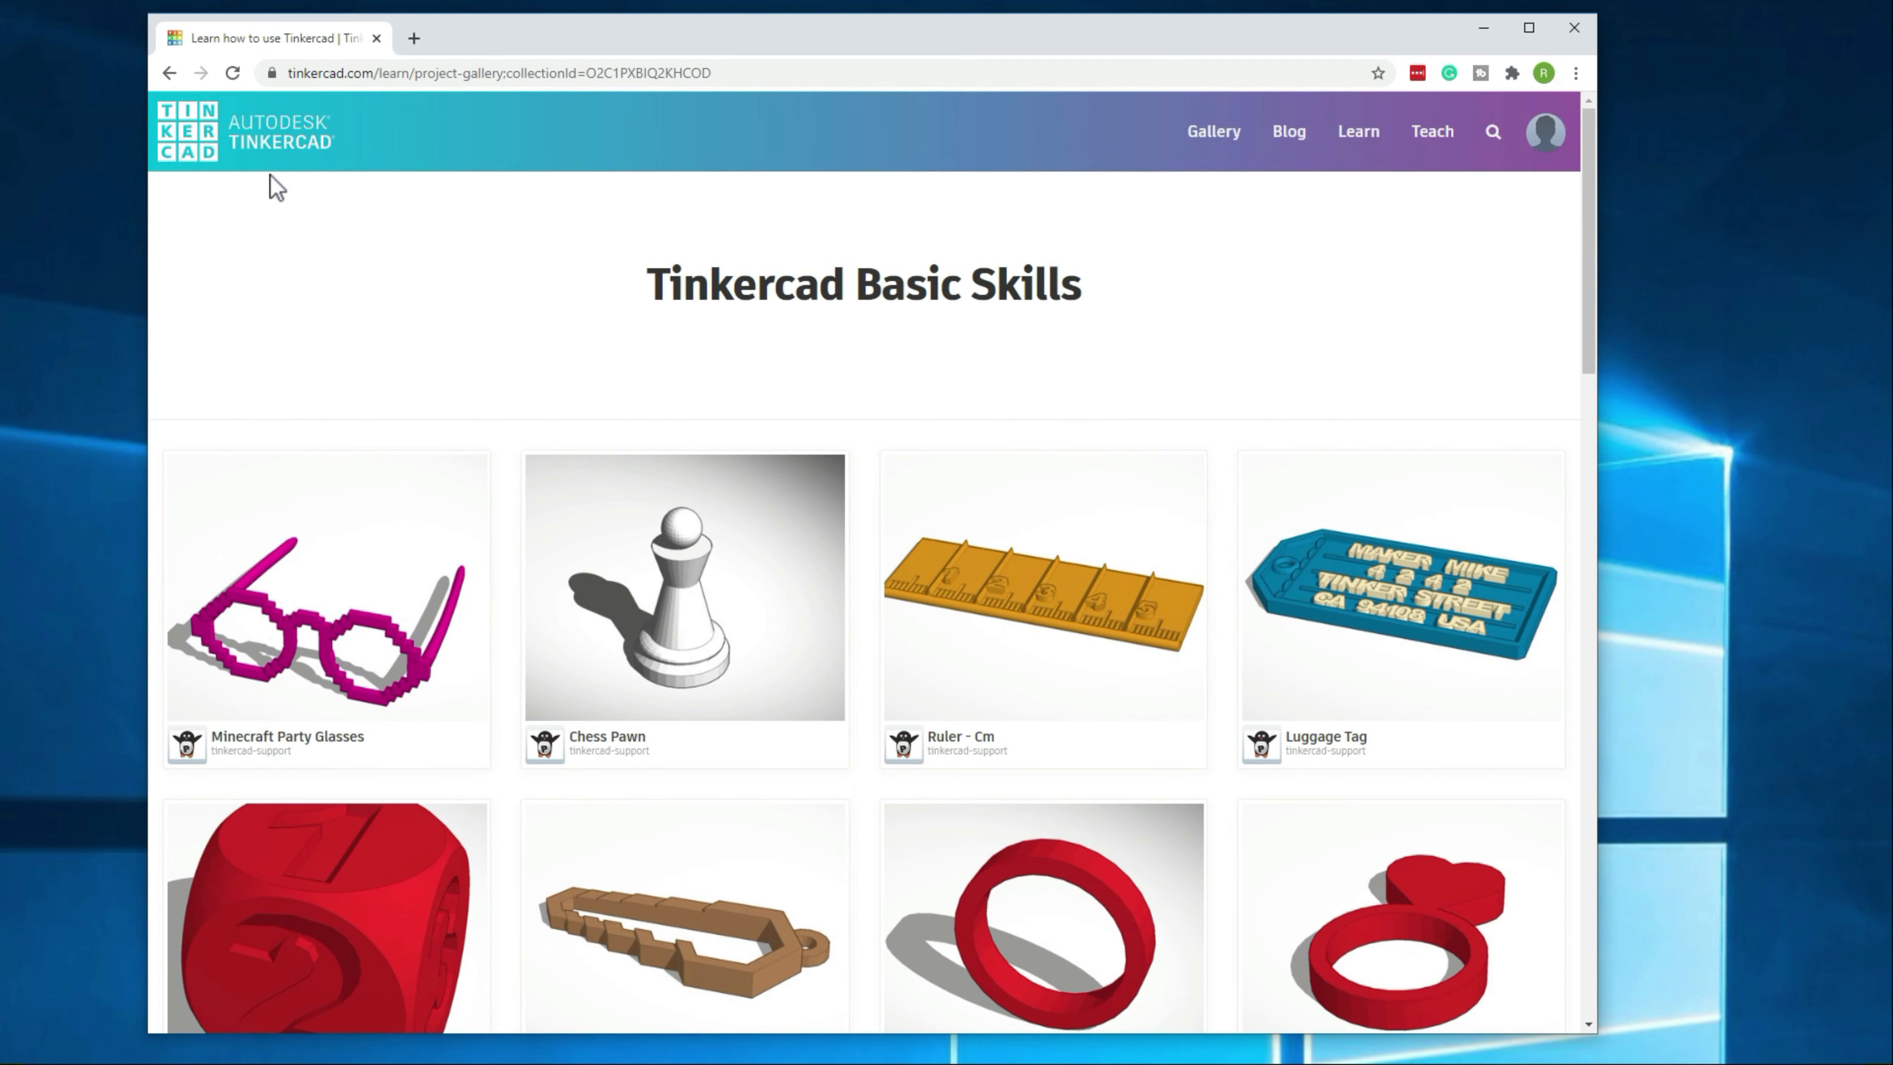
Step: Go to the dashboard and create a new 3D design
click(262, 142)
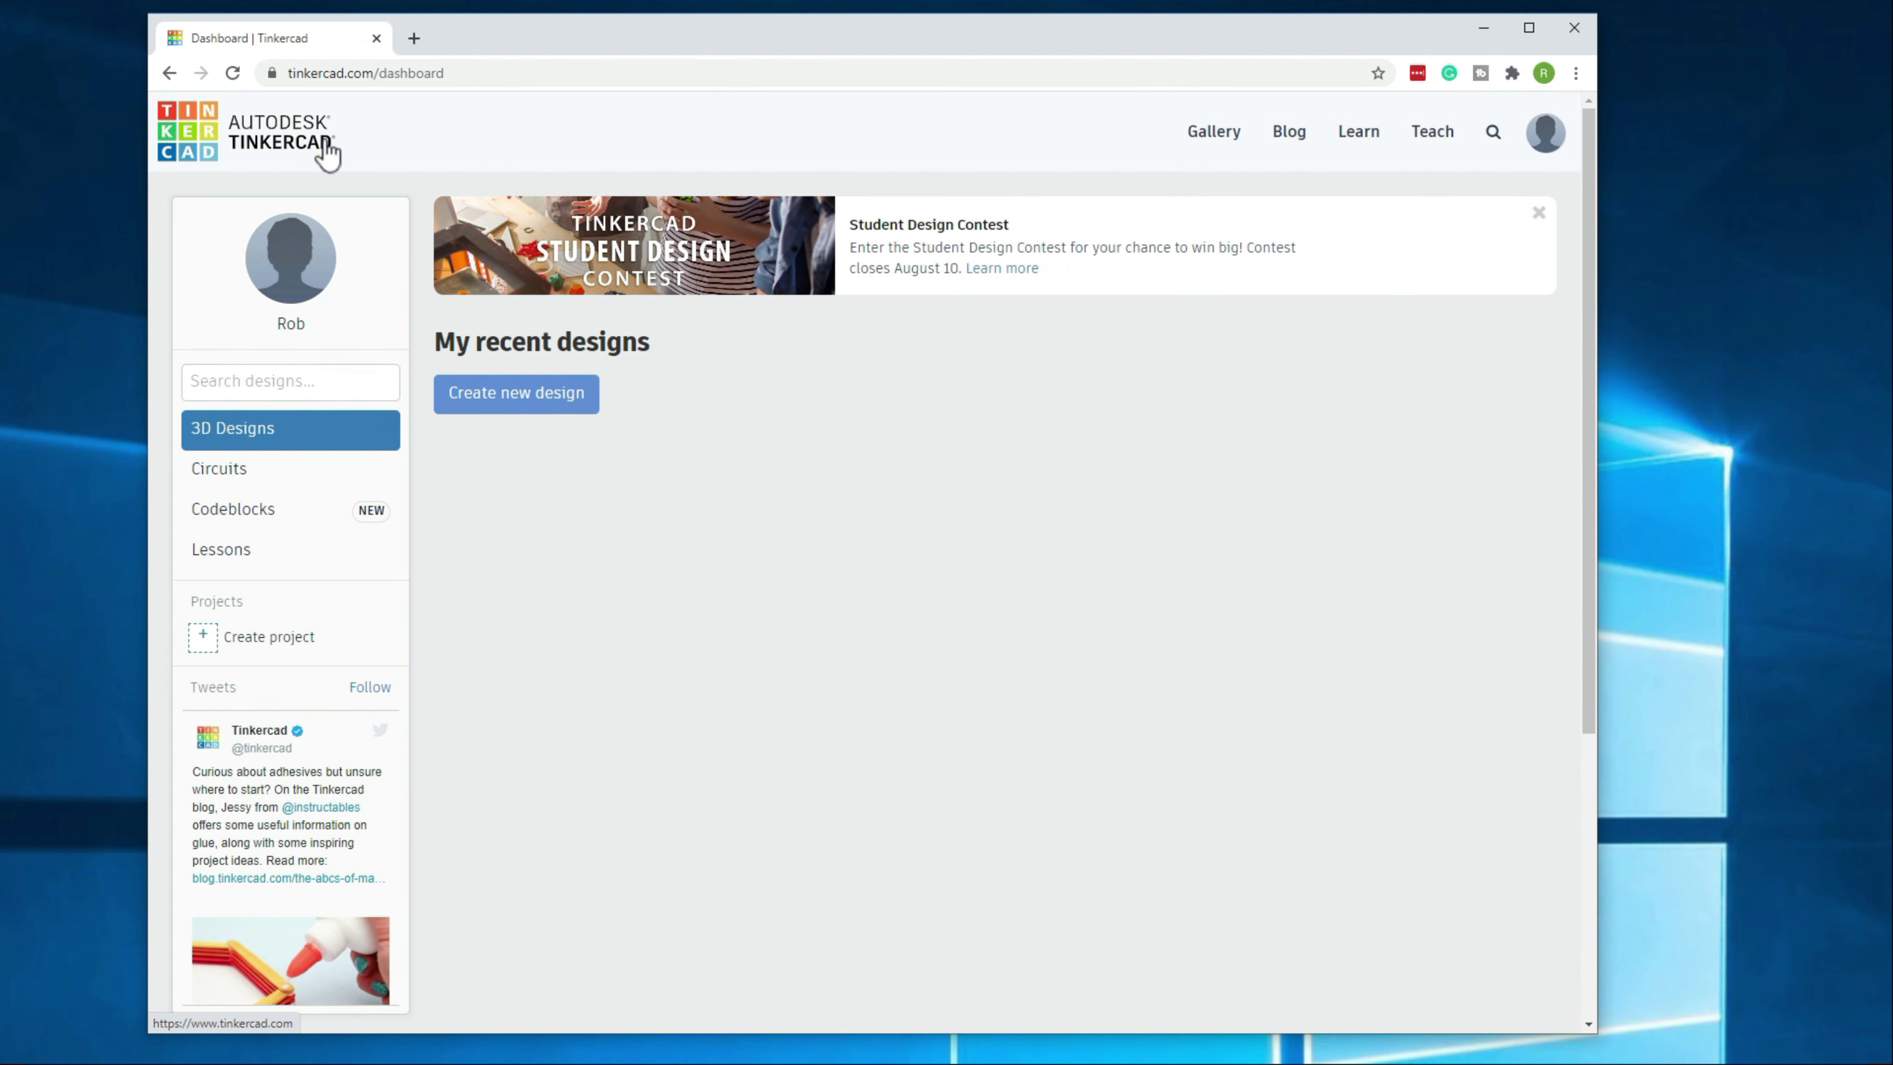
click(572, 396)
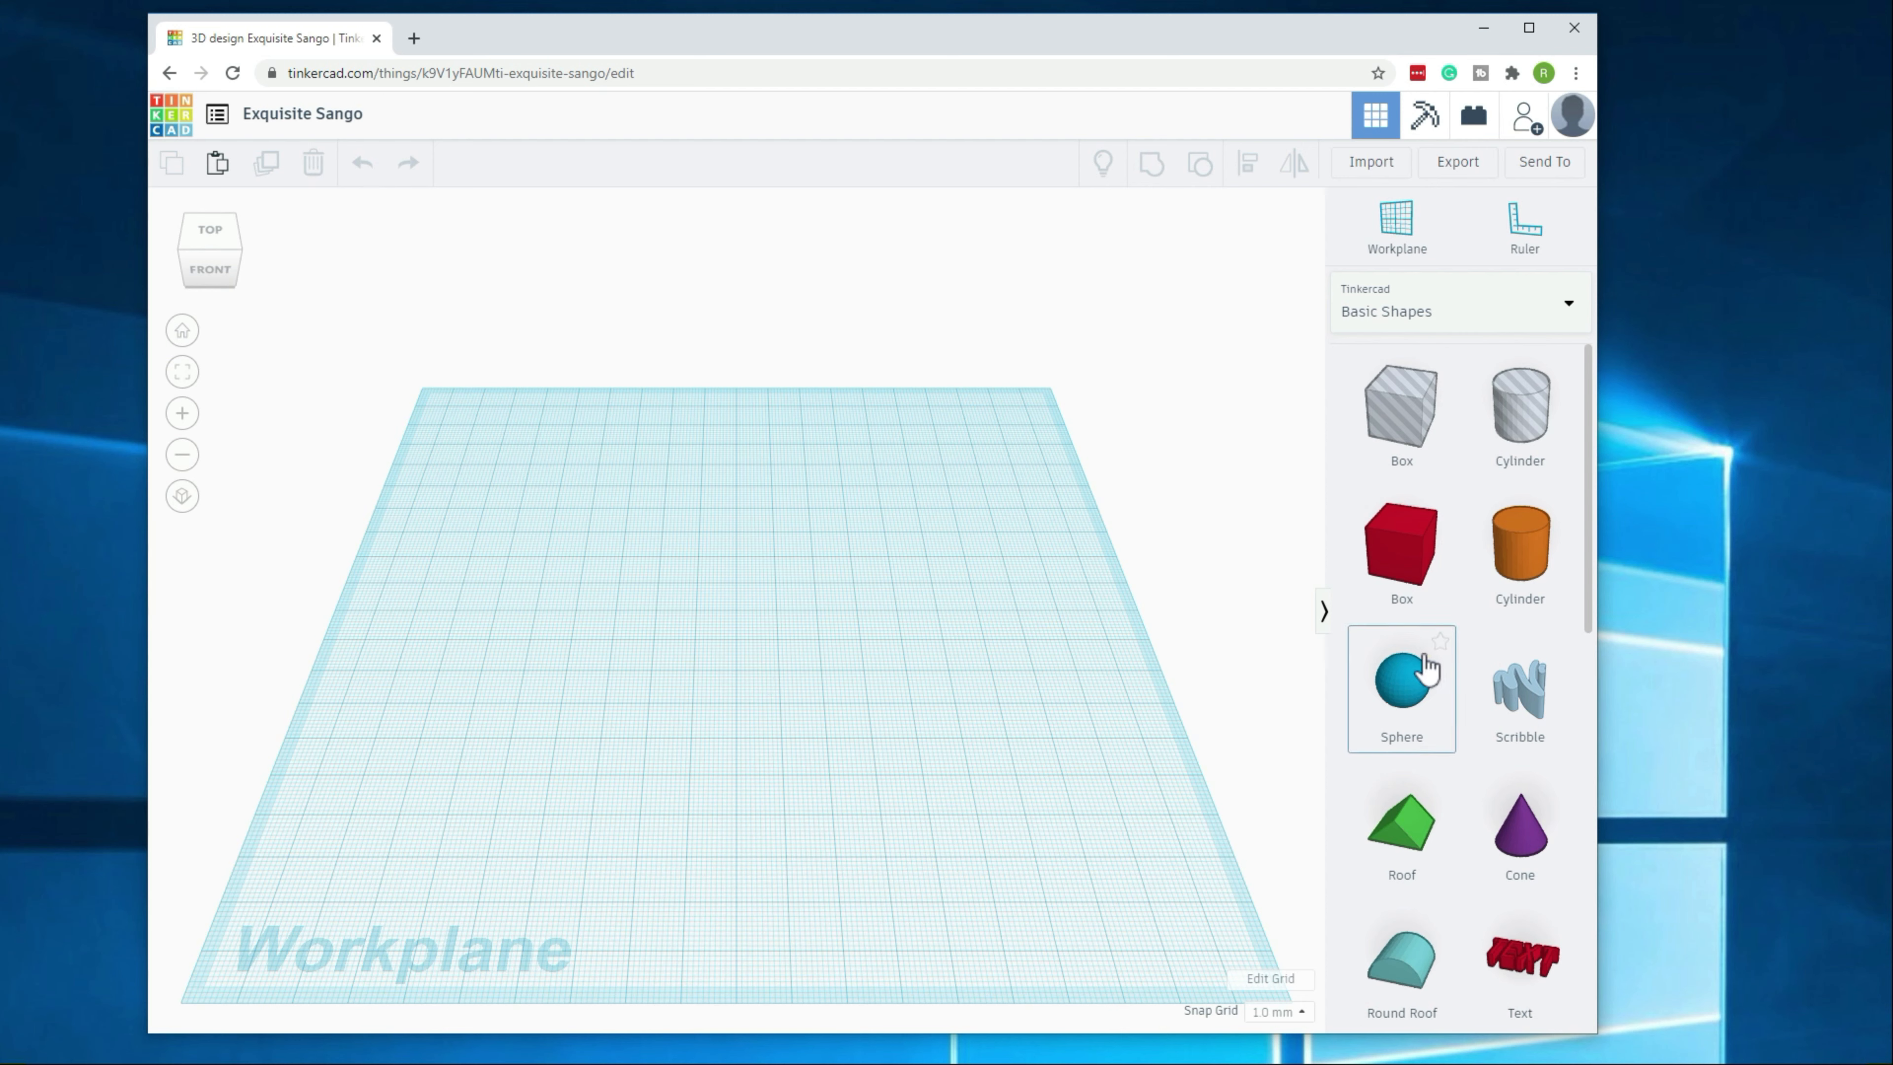
scroll(1448, 664, down, 3)
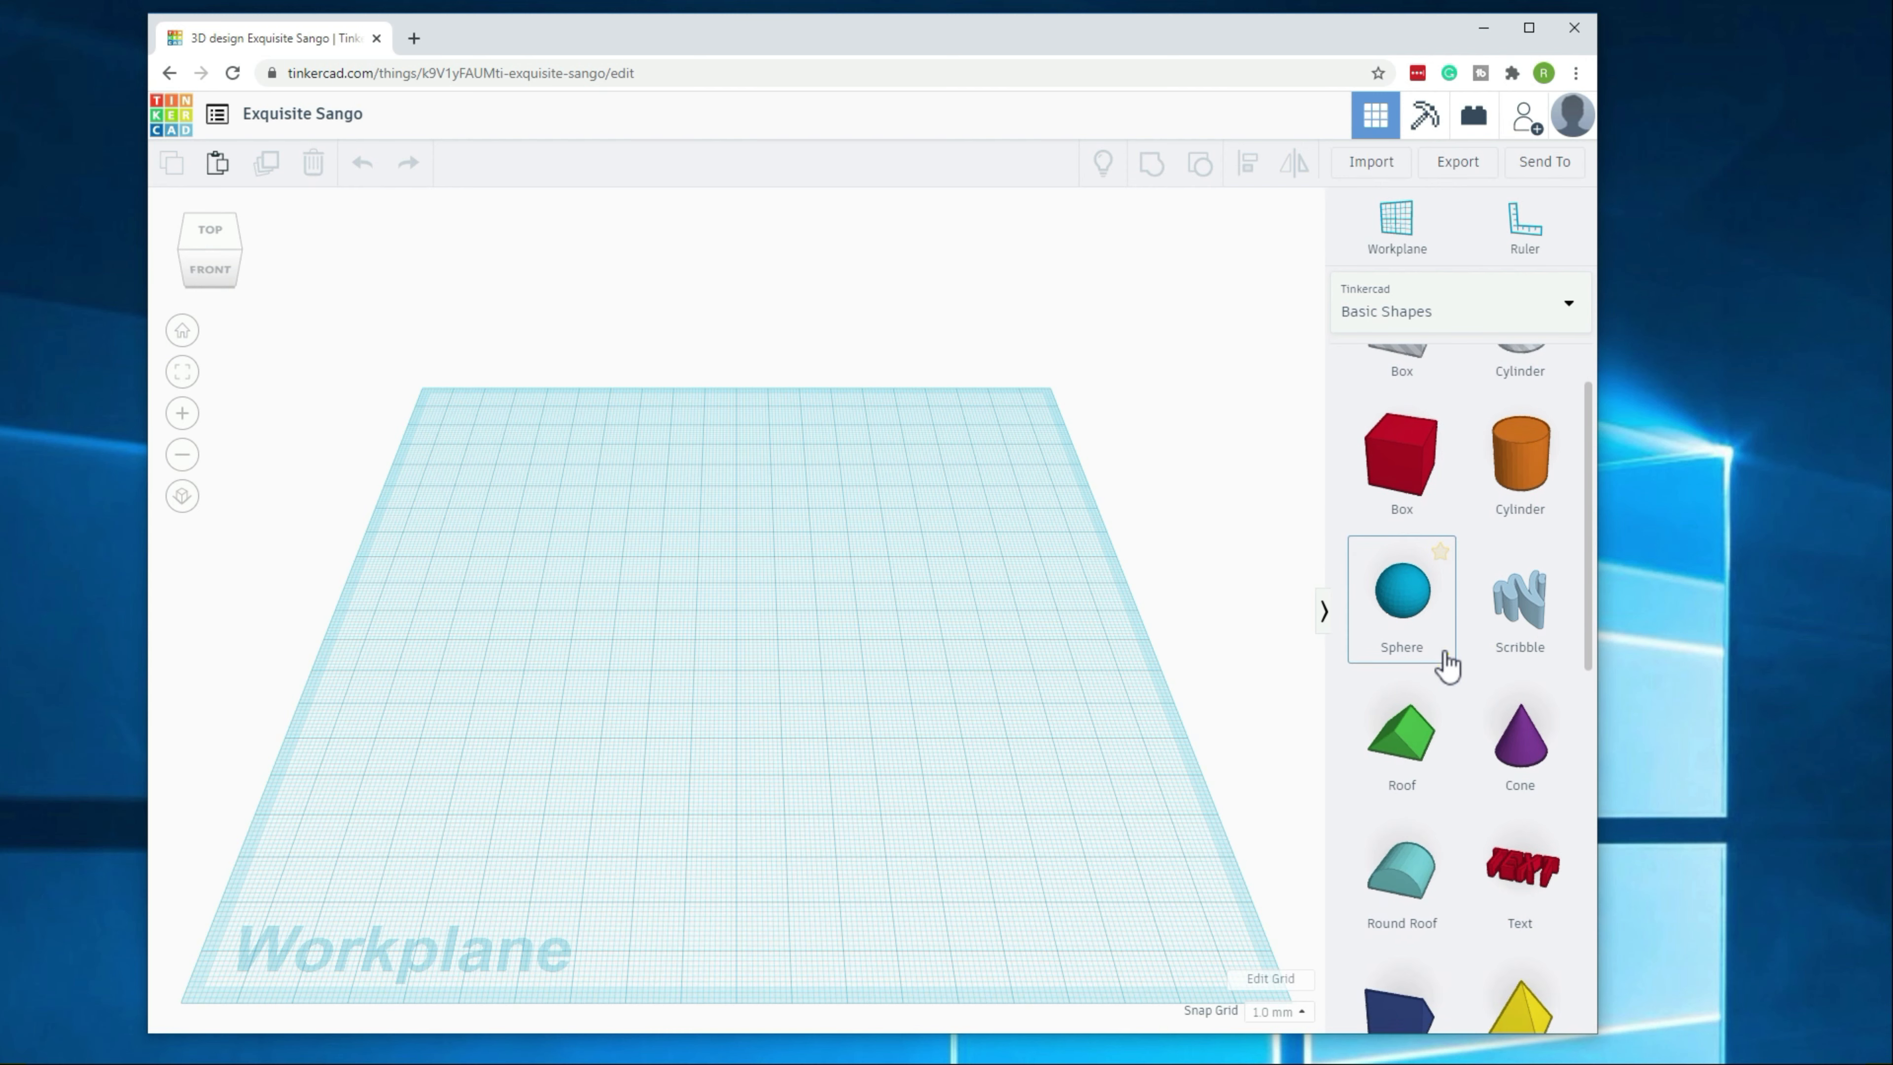
scroll(1448, 663, up, 2)
scroll(1445, 655, up, 1)
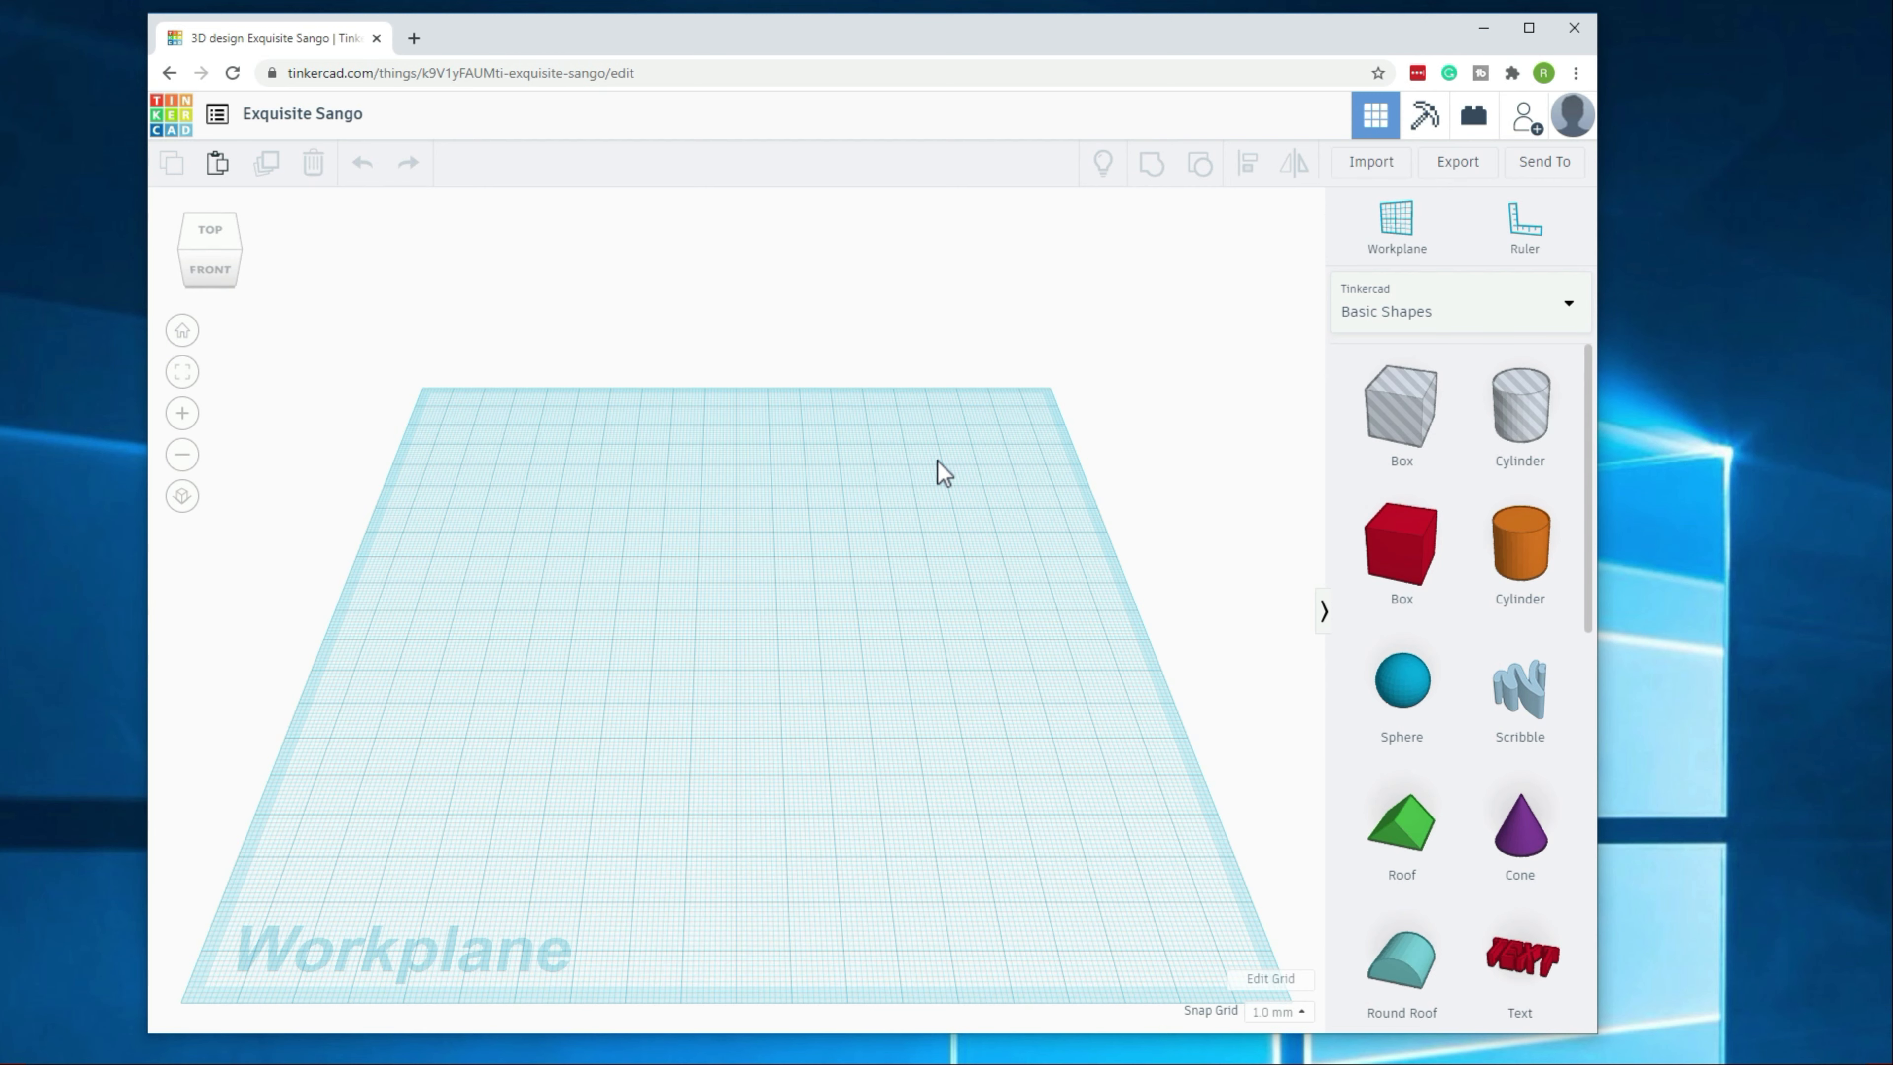
scroll(928, 462, down, 2)
scroll(928, 462, up, 2)
Step: Open the grid properties, change the units to Inches and choose the Custom preset
click(1261, 983)
click(841, 505)
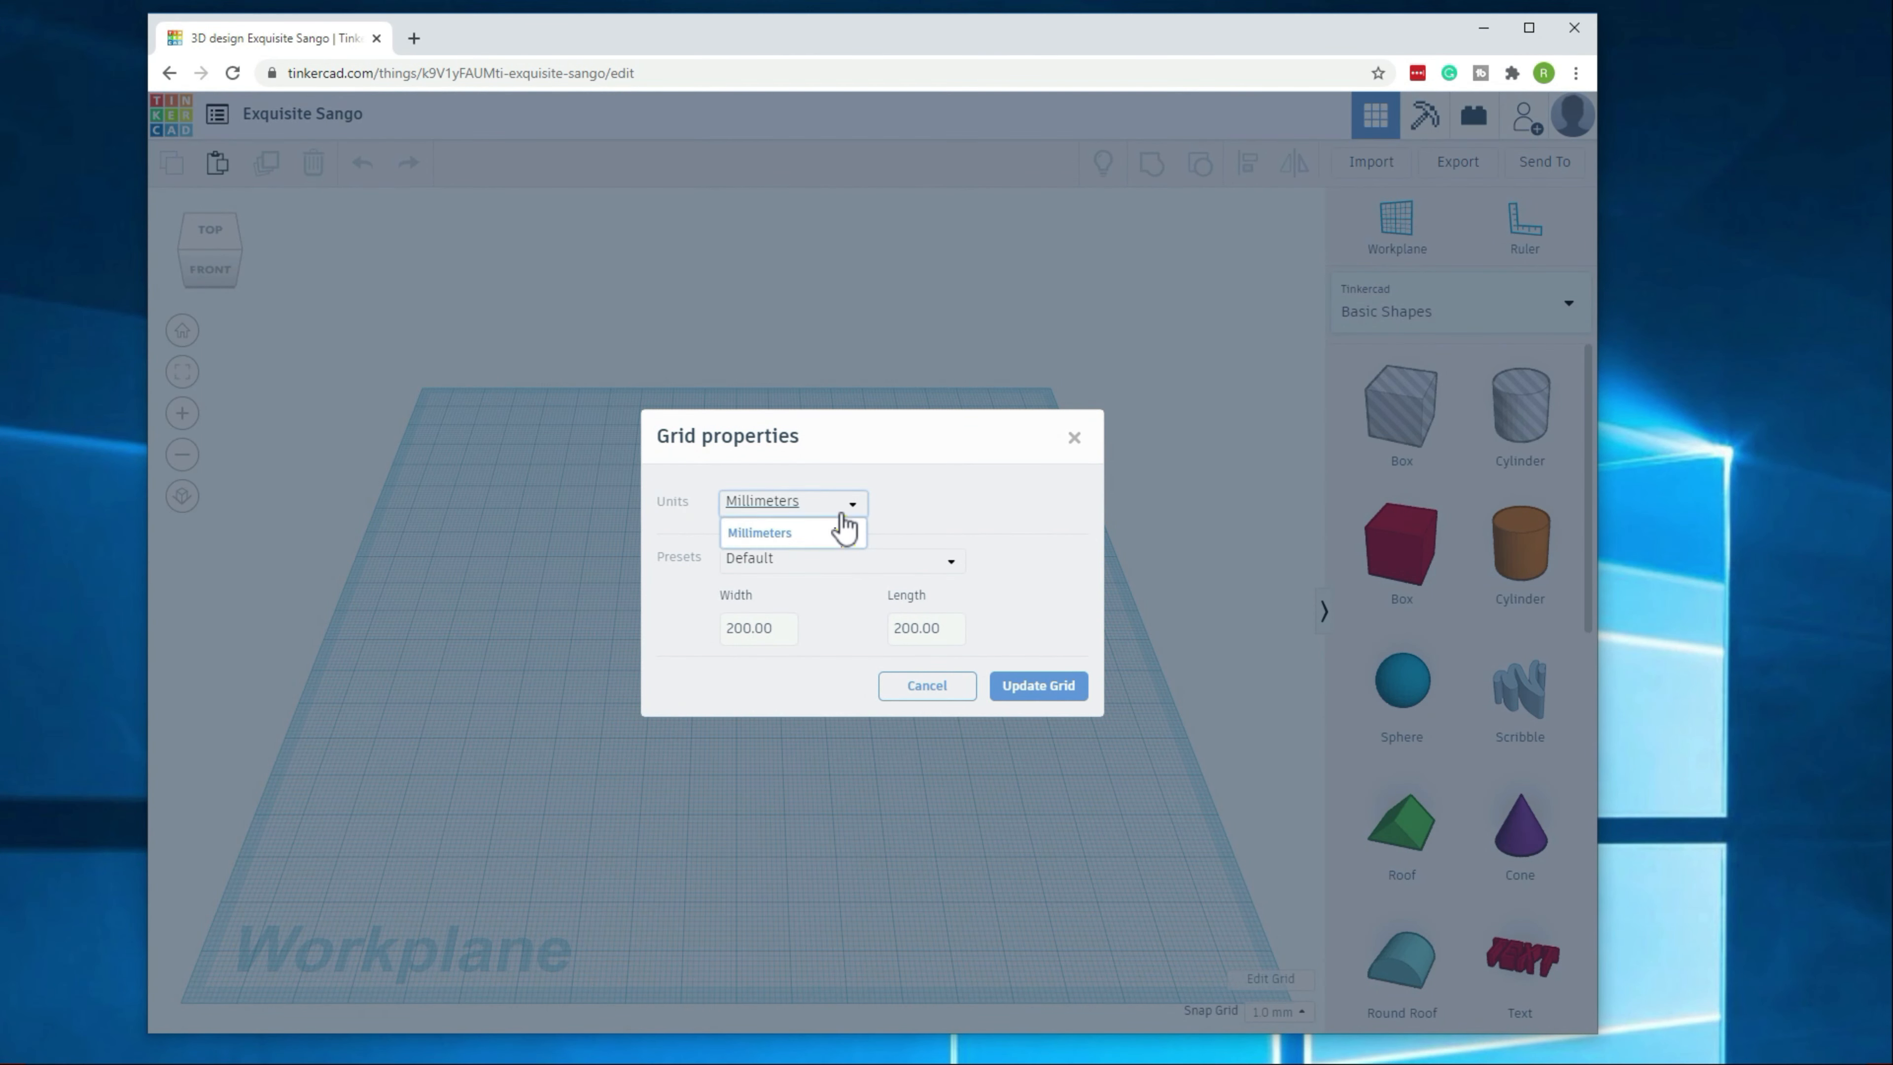
click(775, 563)
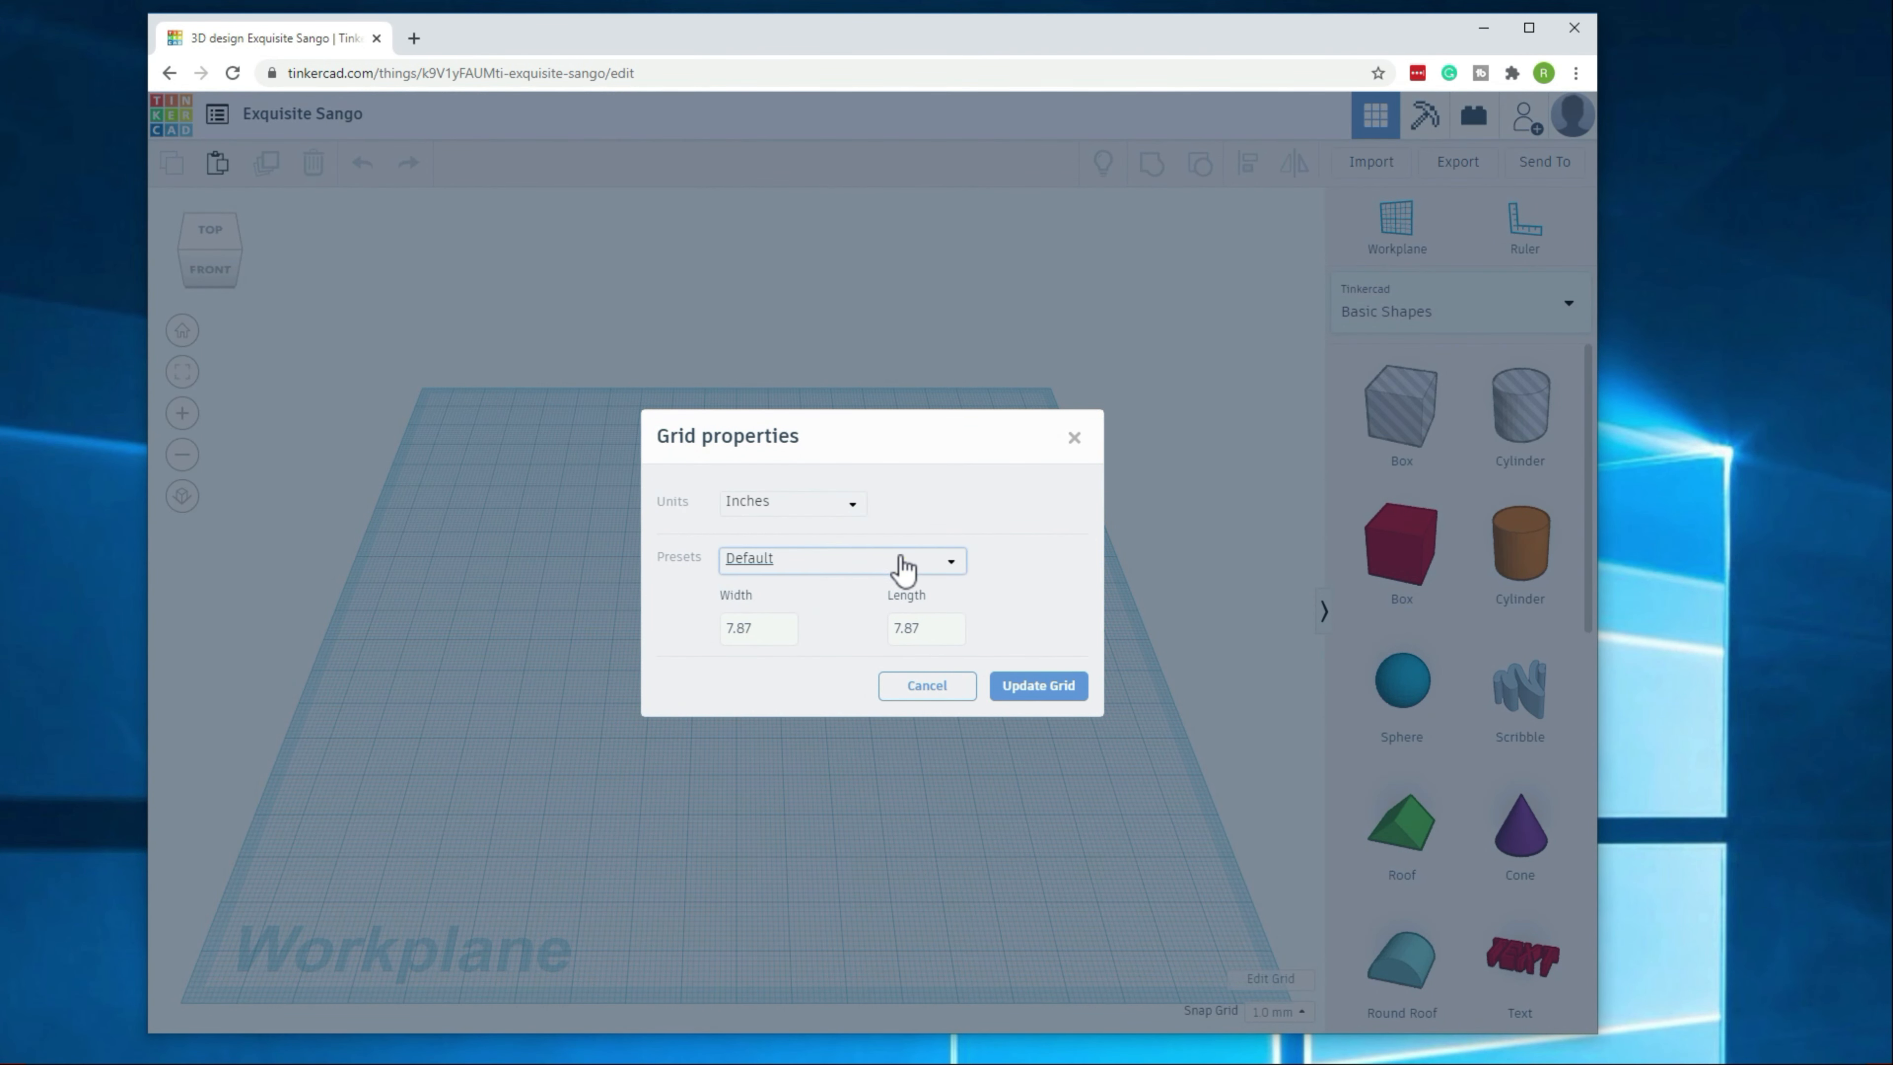
click(924, 566)
scroll(854, 672, down, 1)
scroll(854, 672, down, 1)
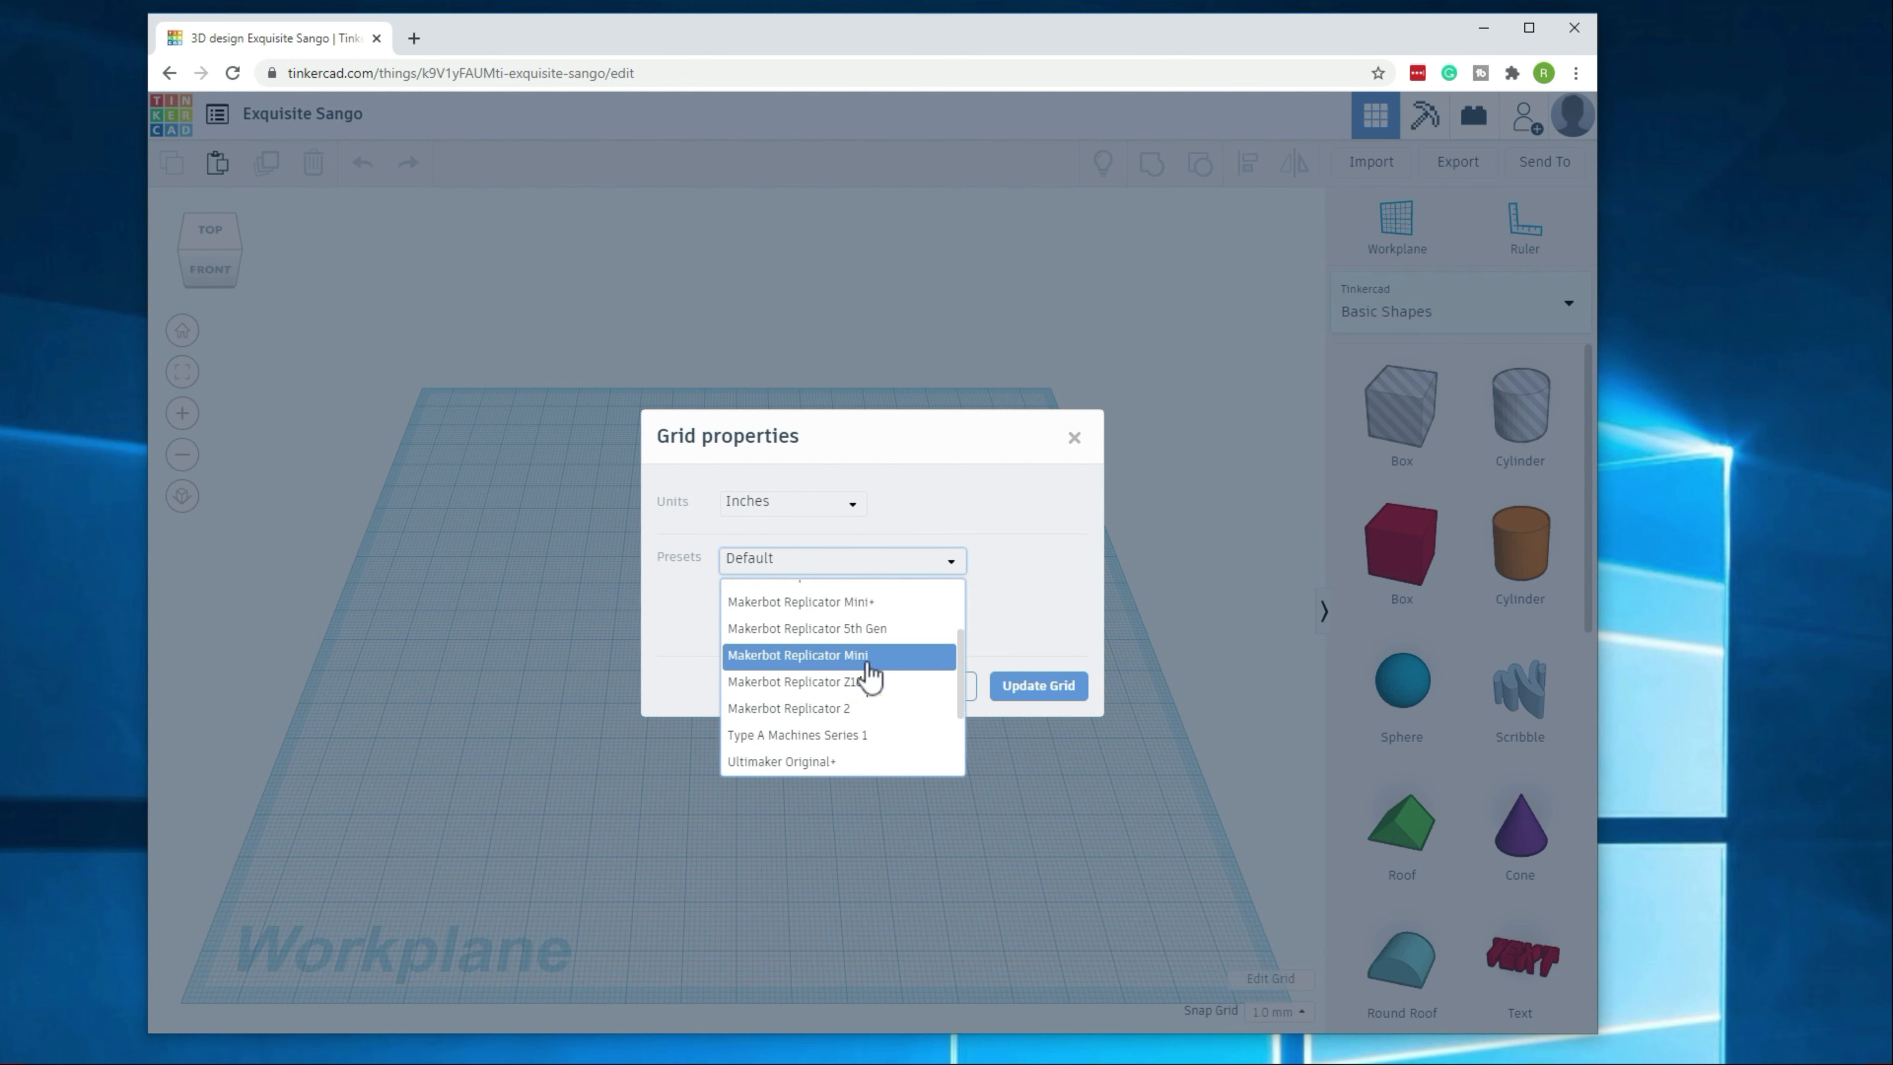
scroll(876, 675, down, 1)
scroll(876, 664, down, 1)
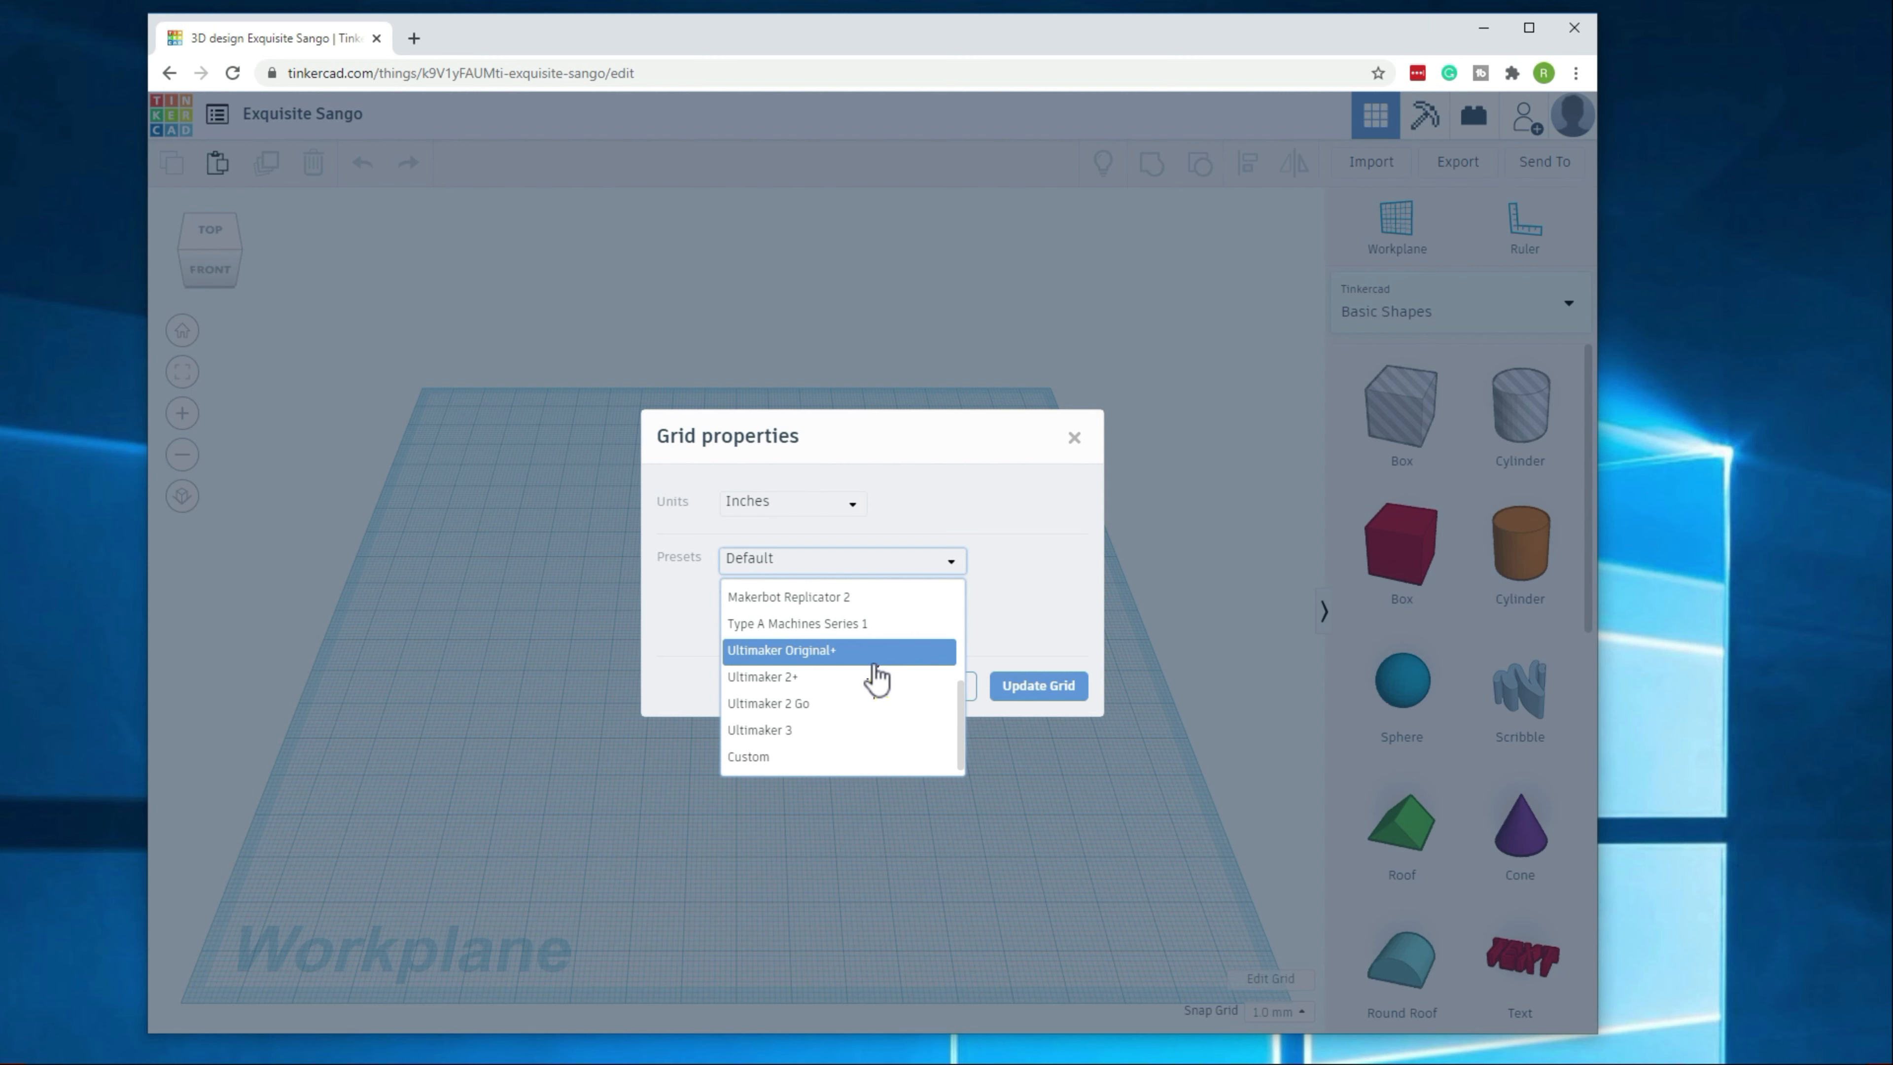
click(818, 758)
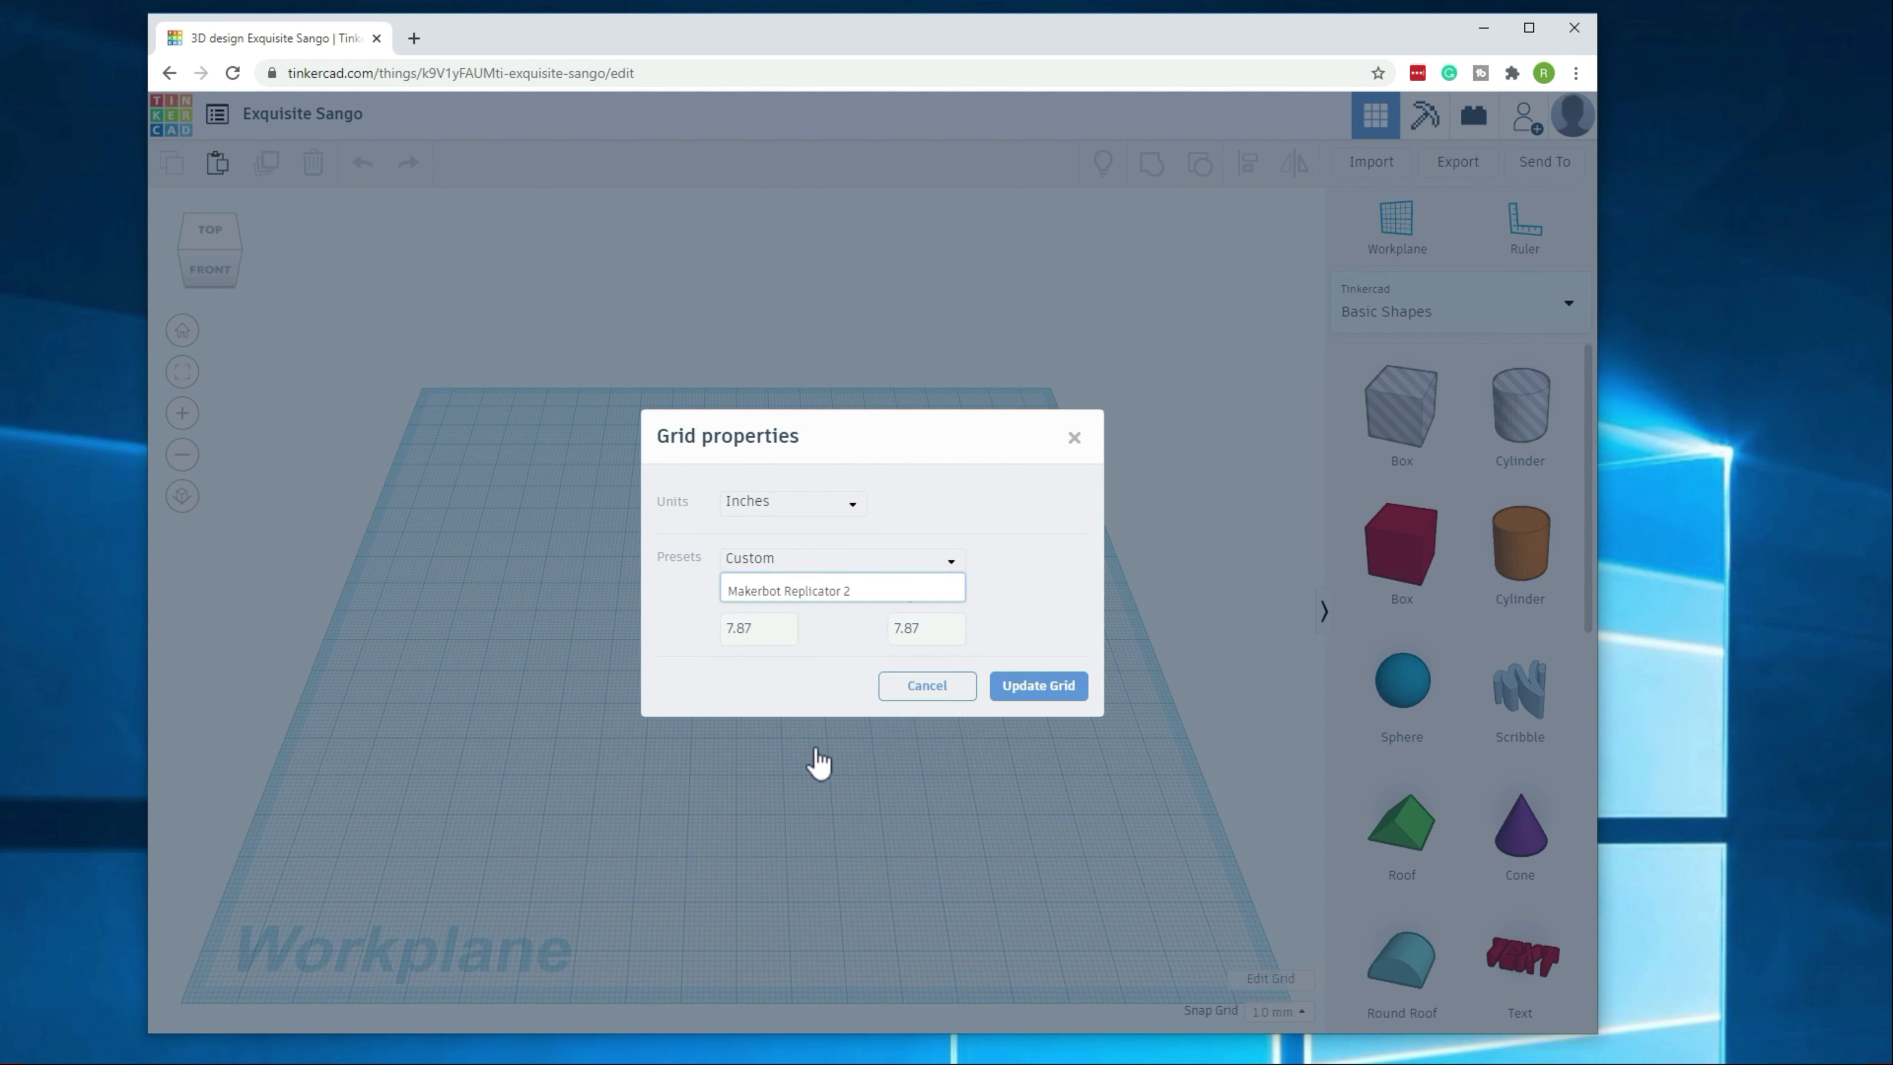
Step: Switch the grid units to Millimeters and set both the width and the length to 320
click(805, 514)
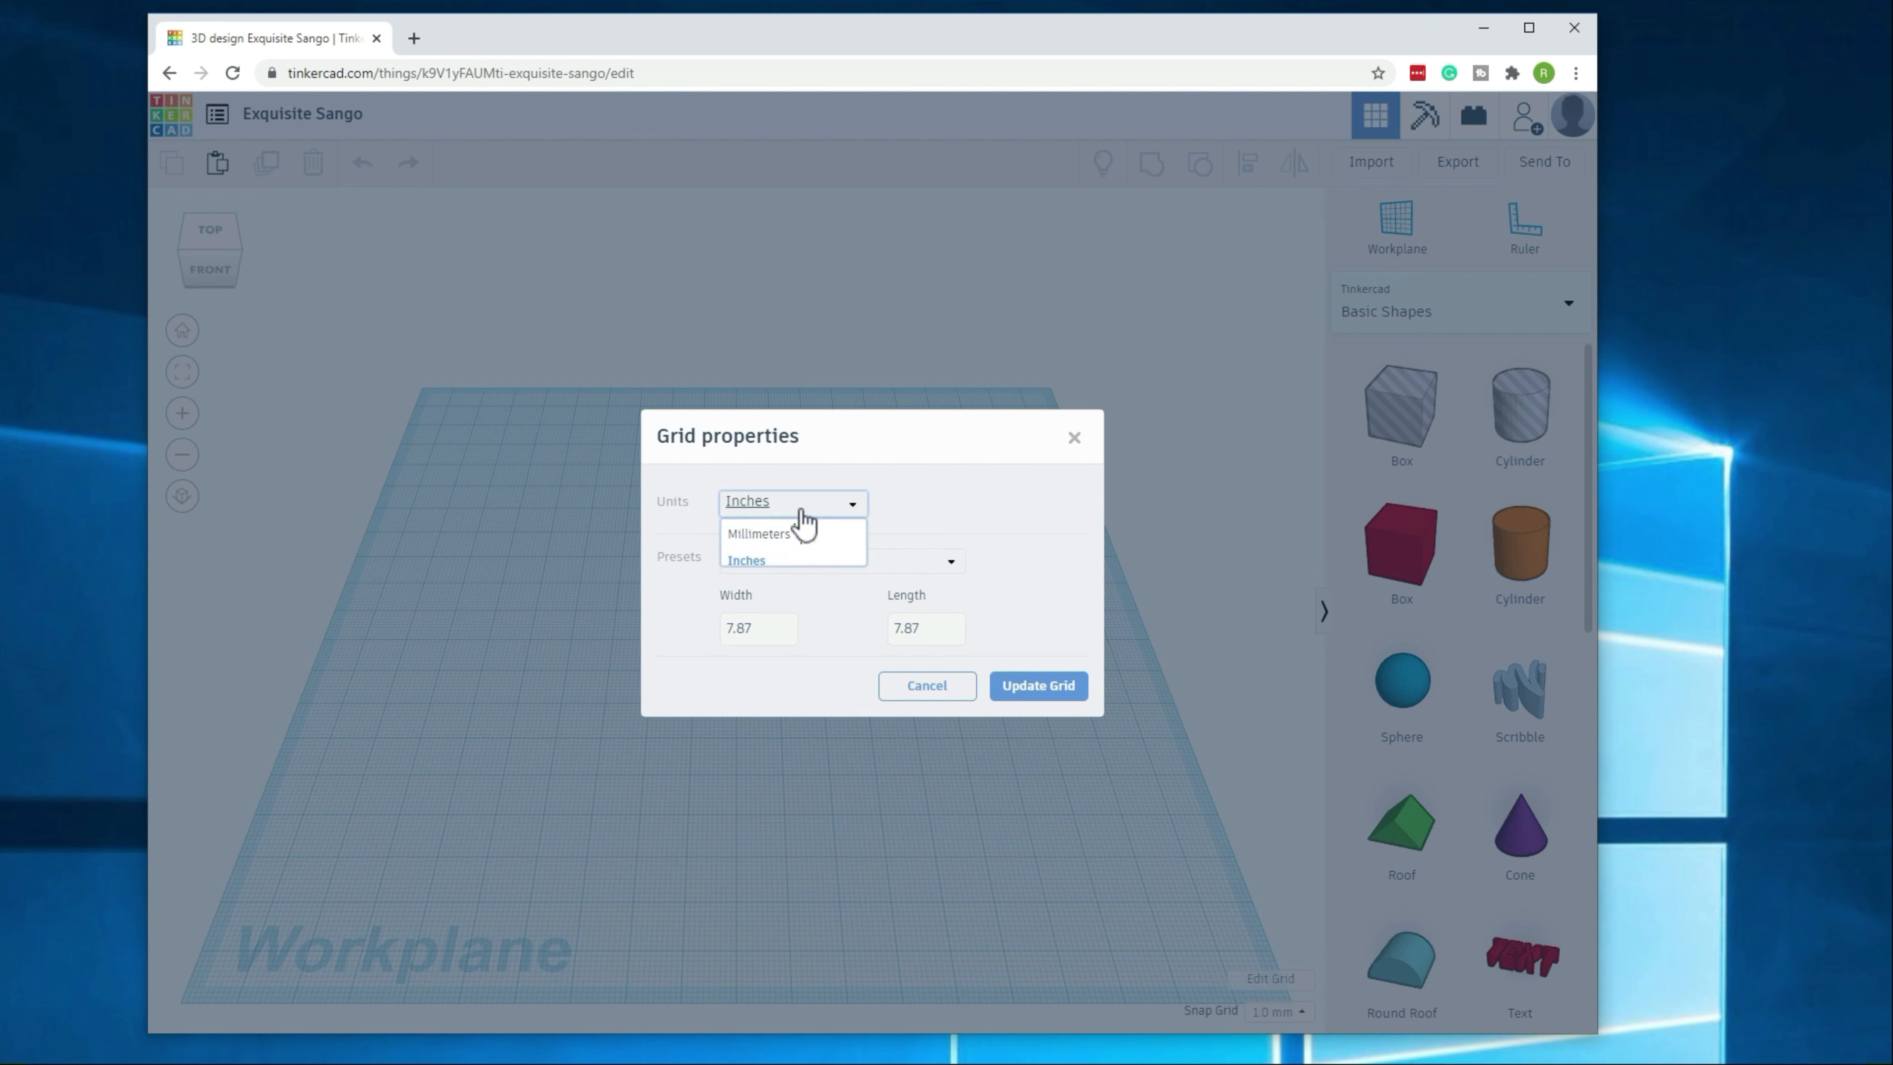
click(786, 535)
click(779, 627)
double_click(780, 626)
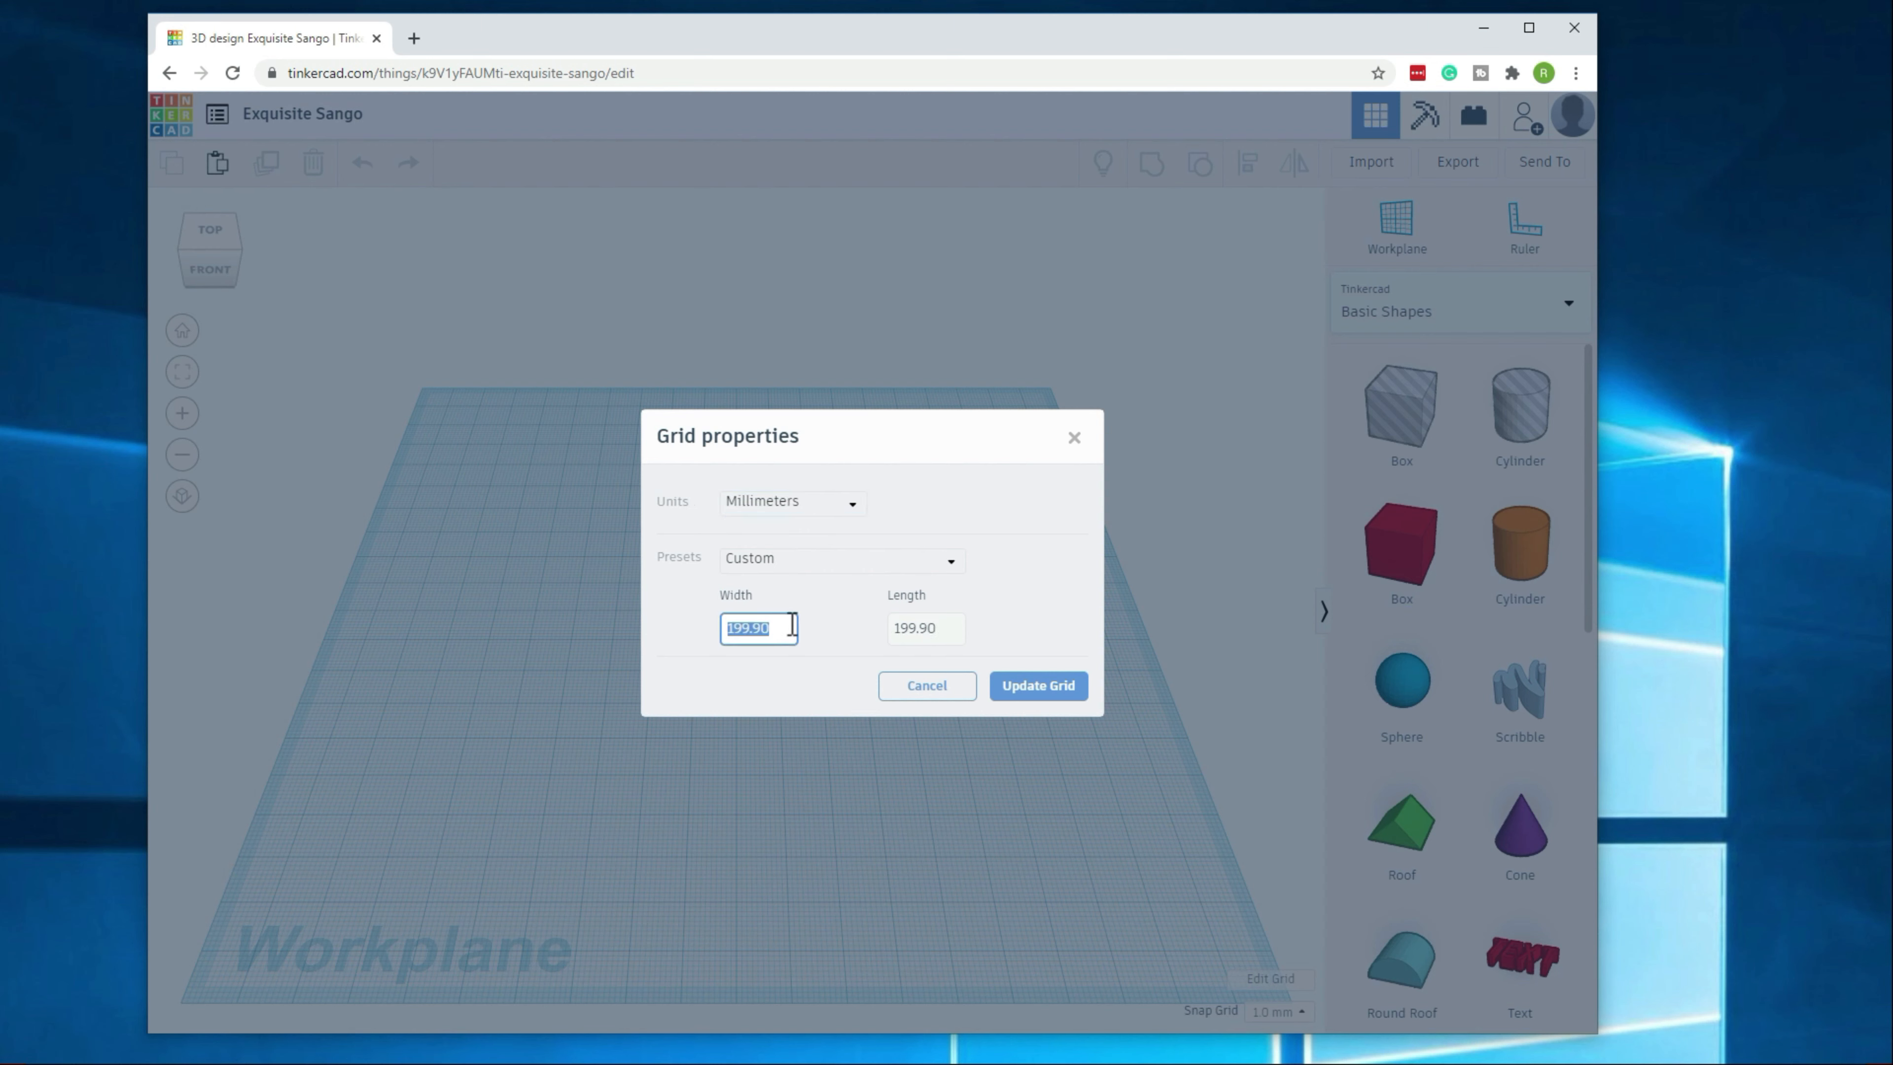
text(320)
click(898, 627)
double_click(898, 627)
text(2)
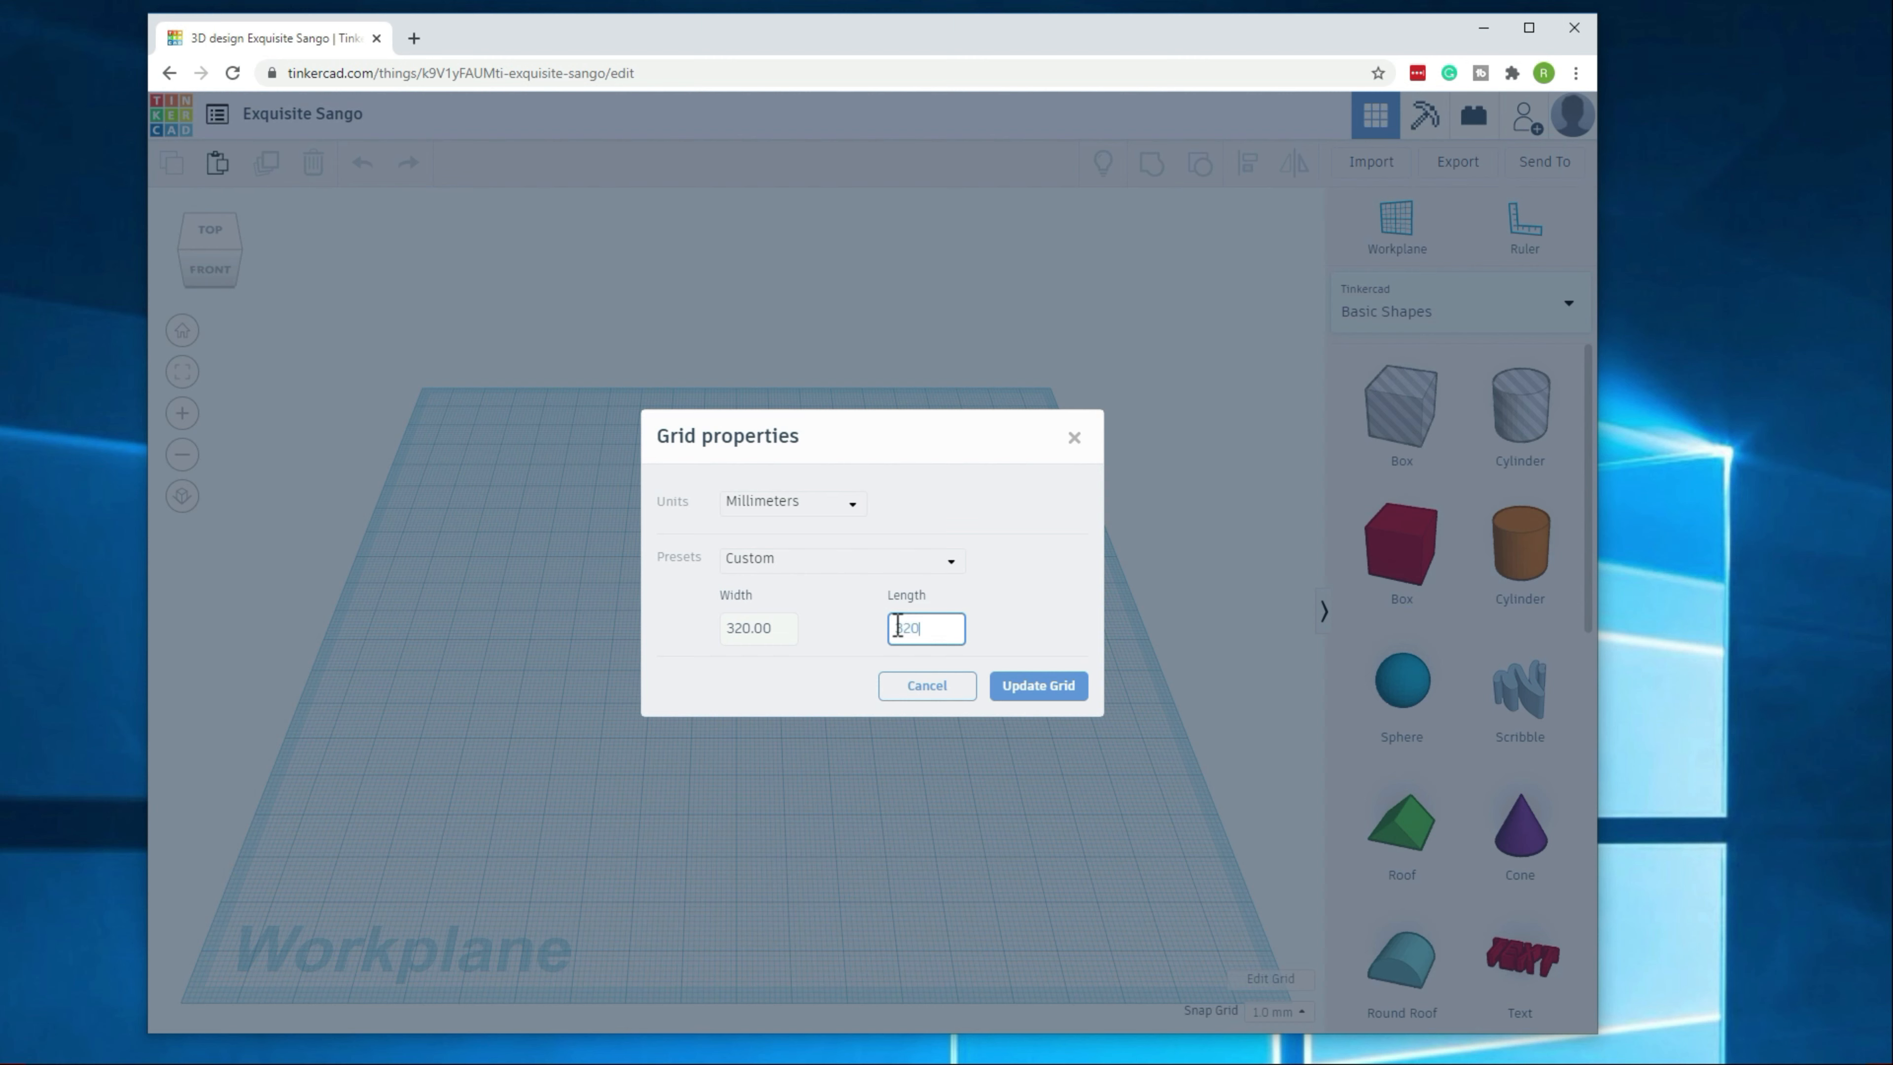
click(985, 493)
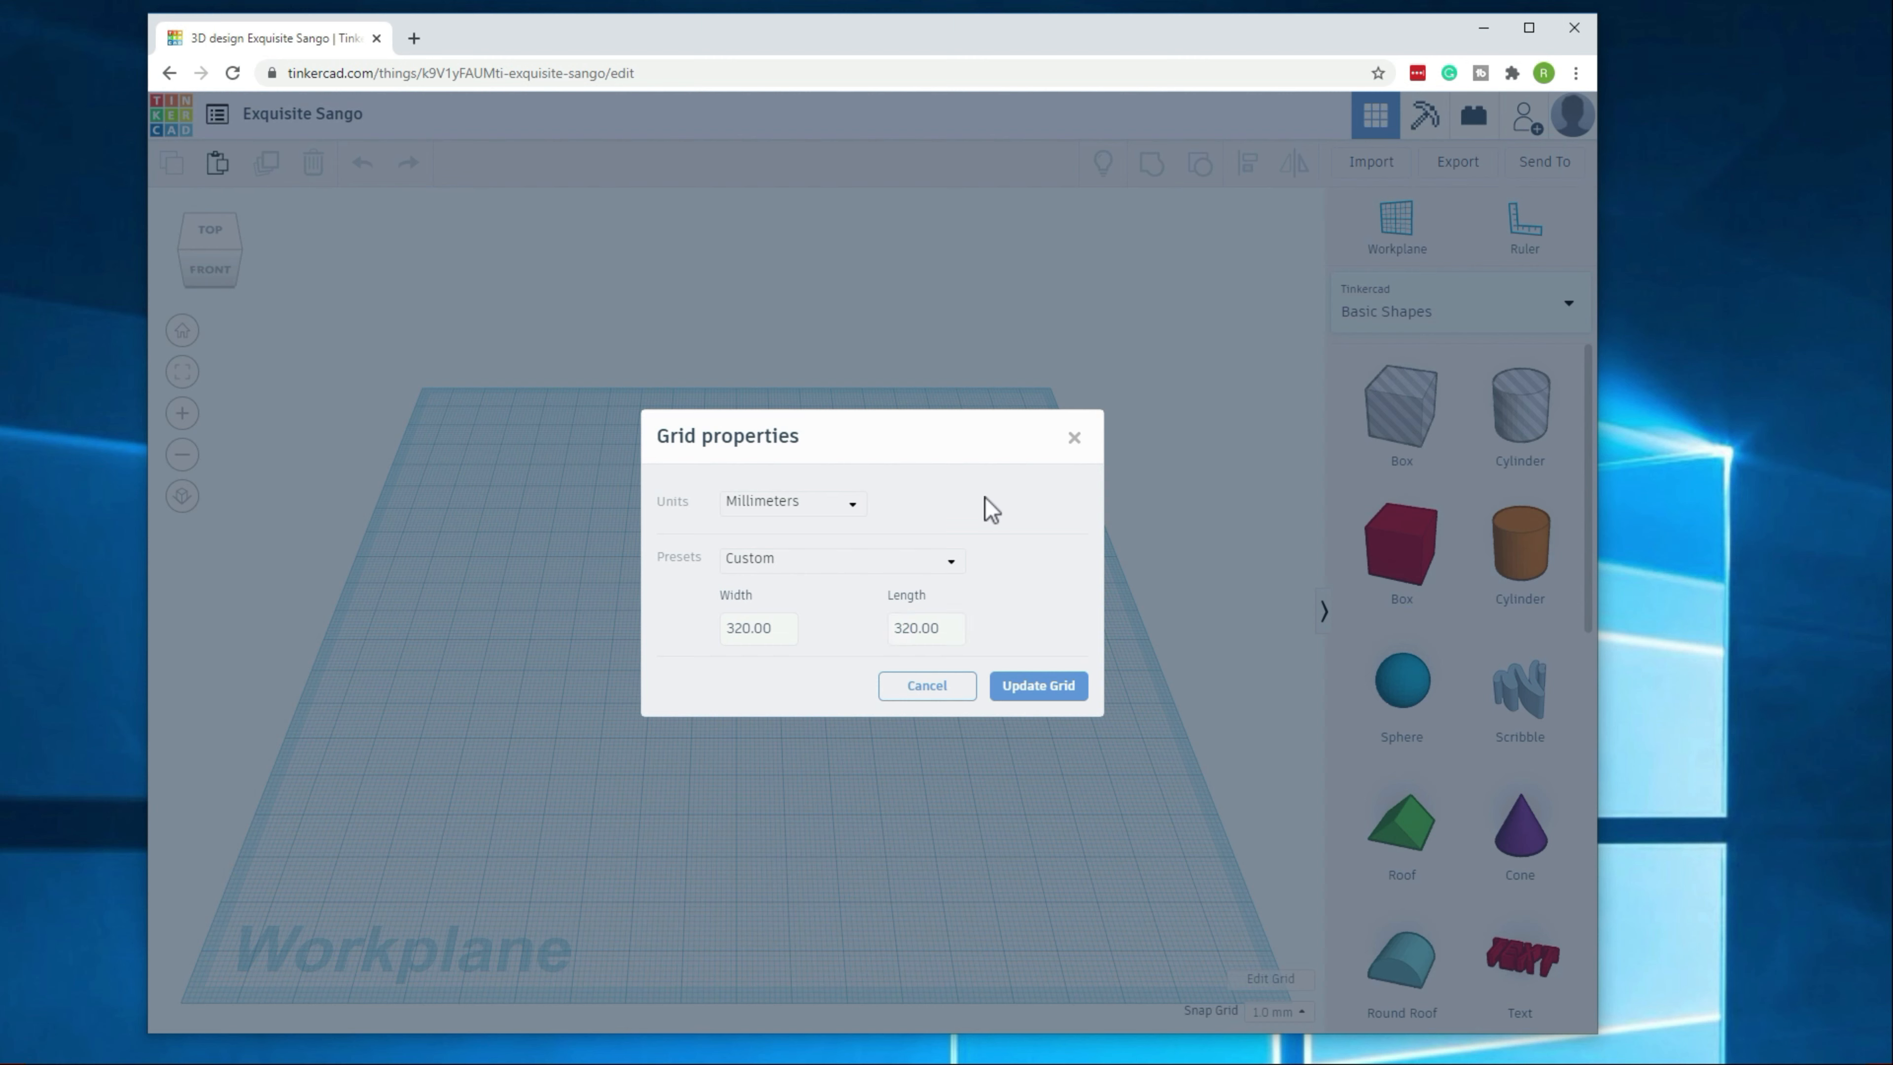
Step: Change the grid units to Inches and apply the new grid to the workplane
click(803, 513)
click(775, 565)
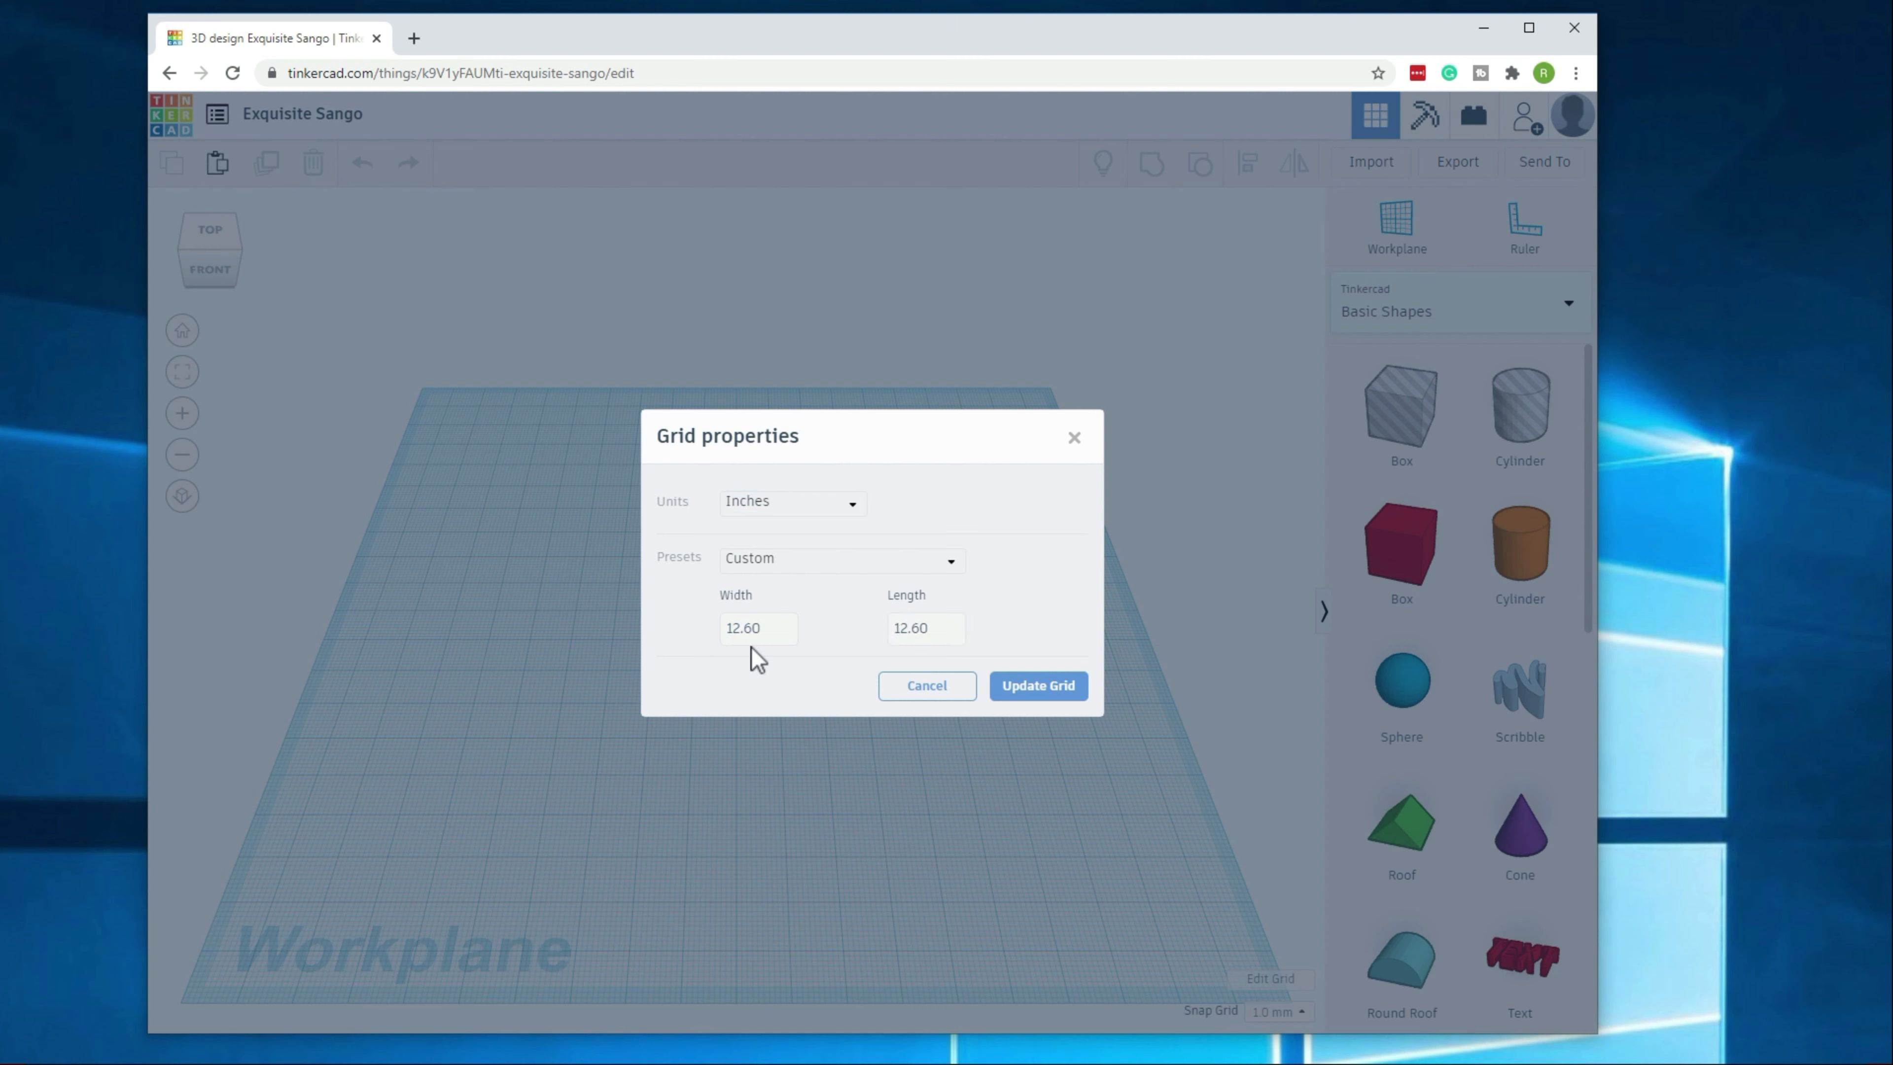
click(1049, 688)
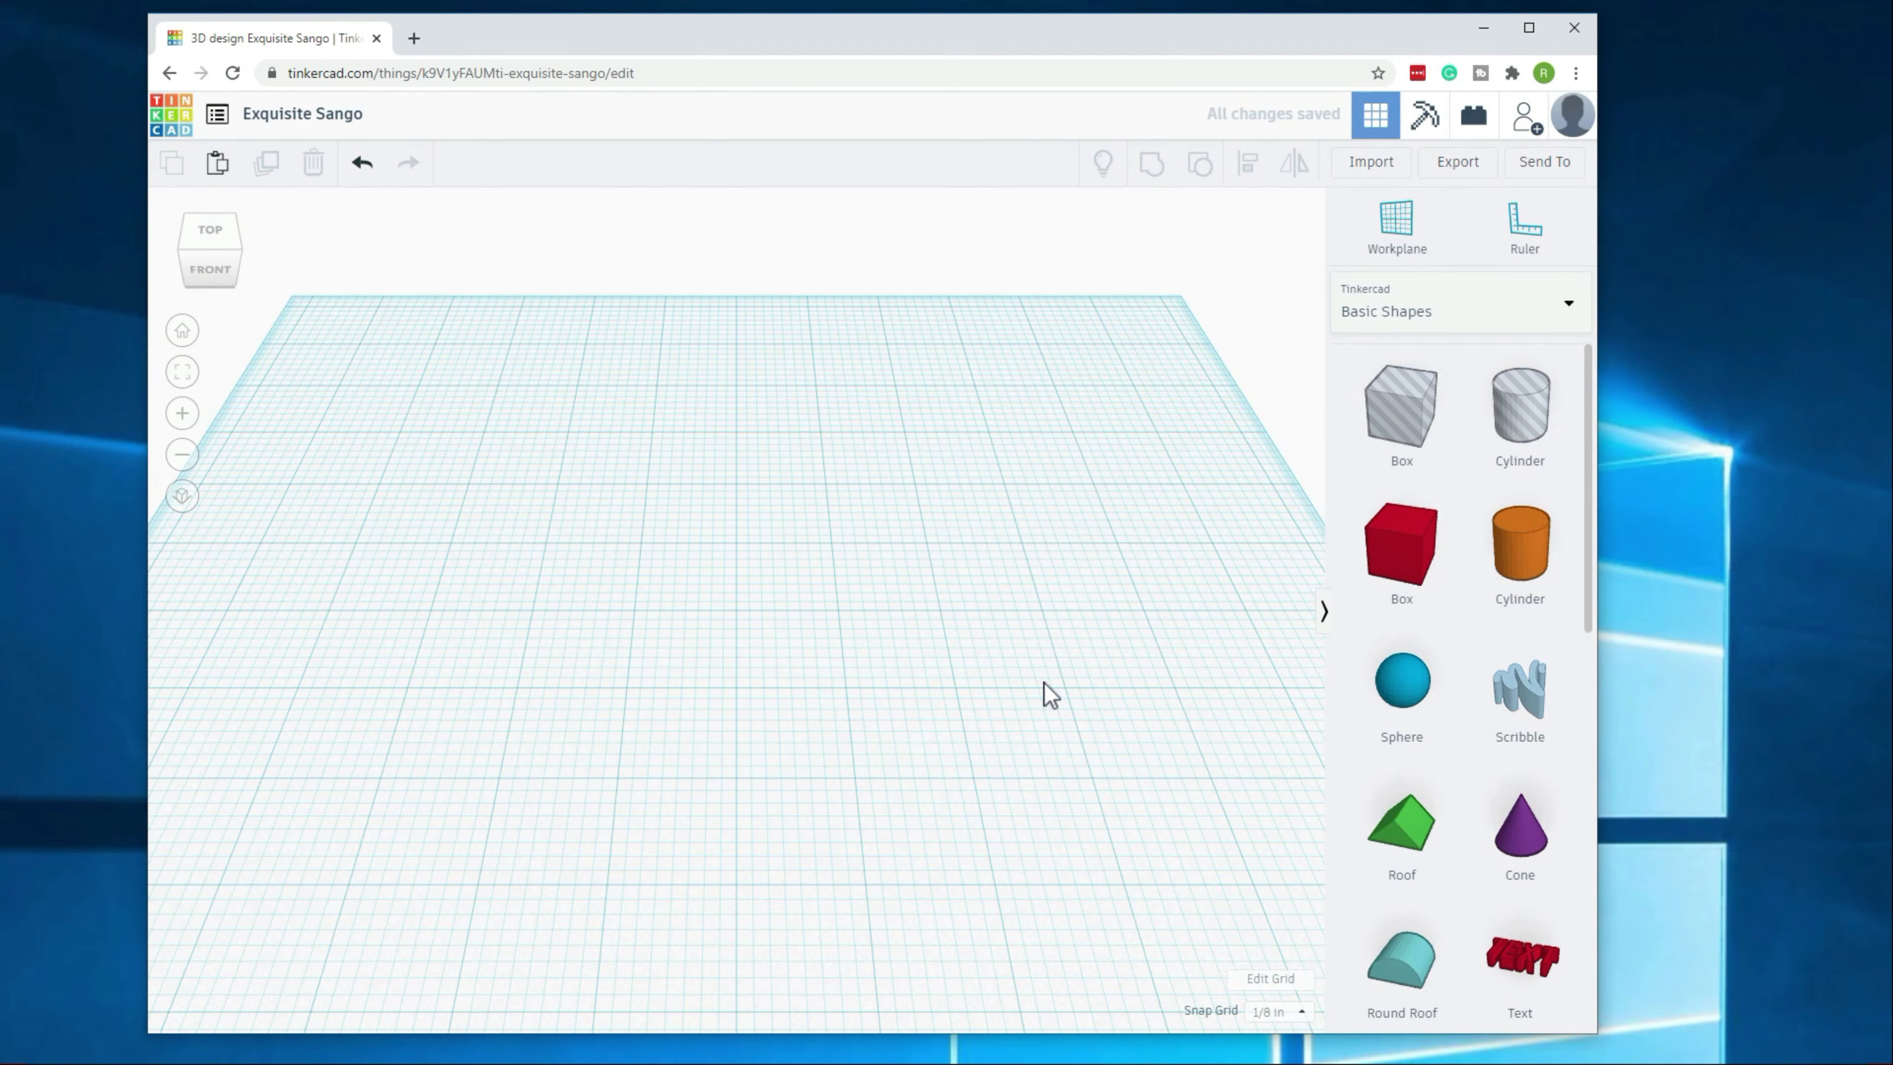
Step: Look over the resized workplane from different angles and check the available snap grid increments
scroll(1044, 682, down, 2)
right_drag(974, 827, 948, 765)
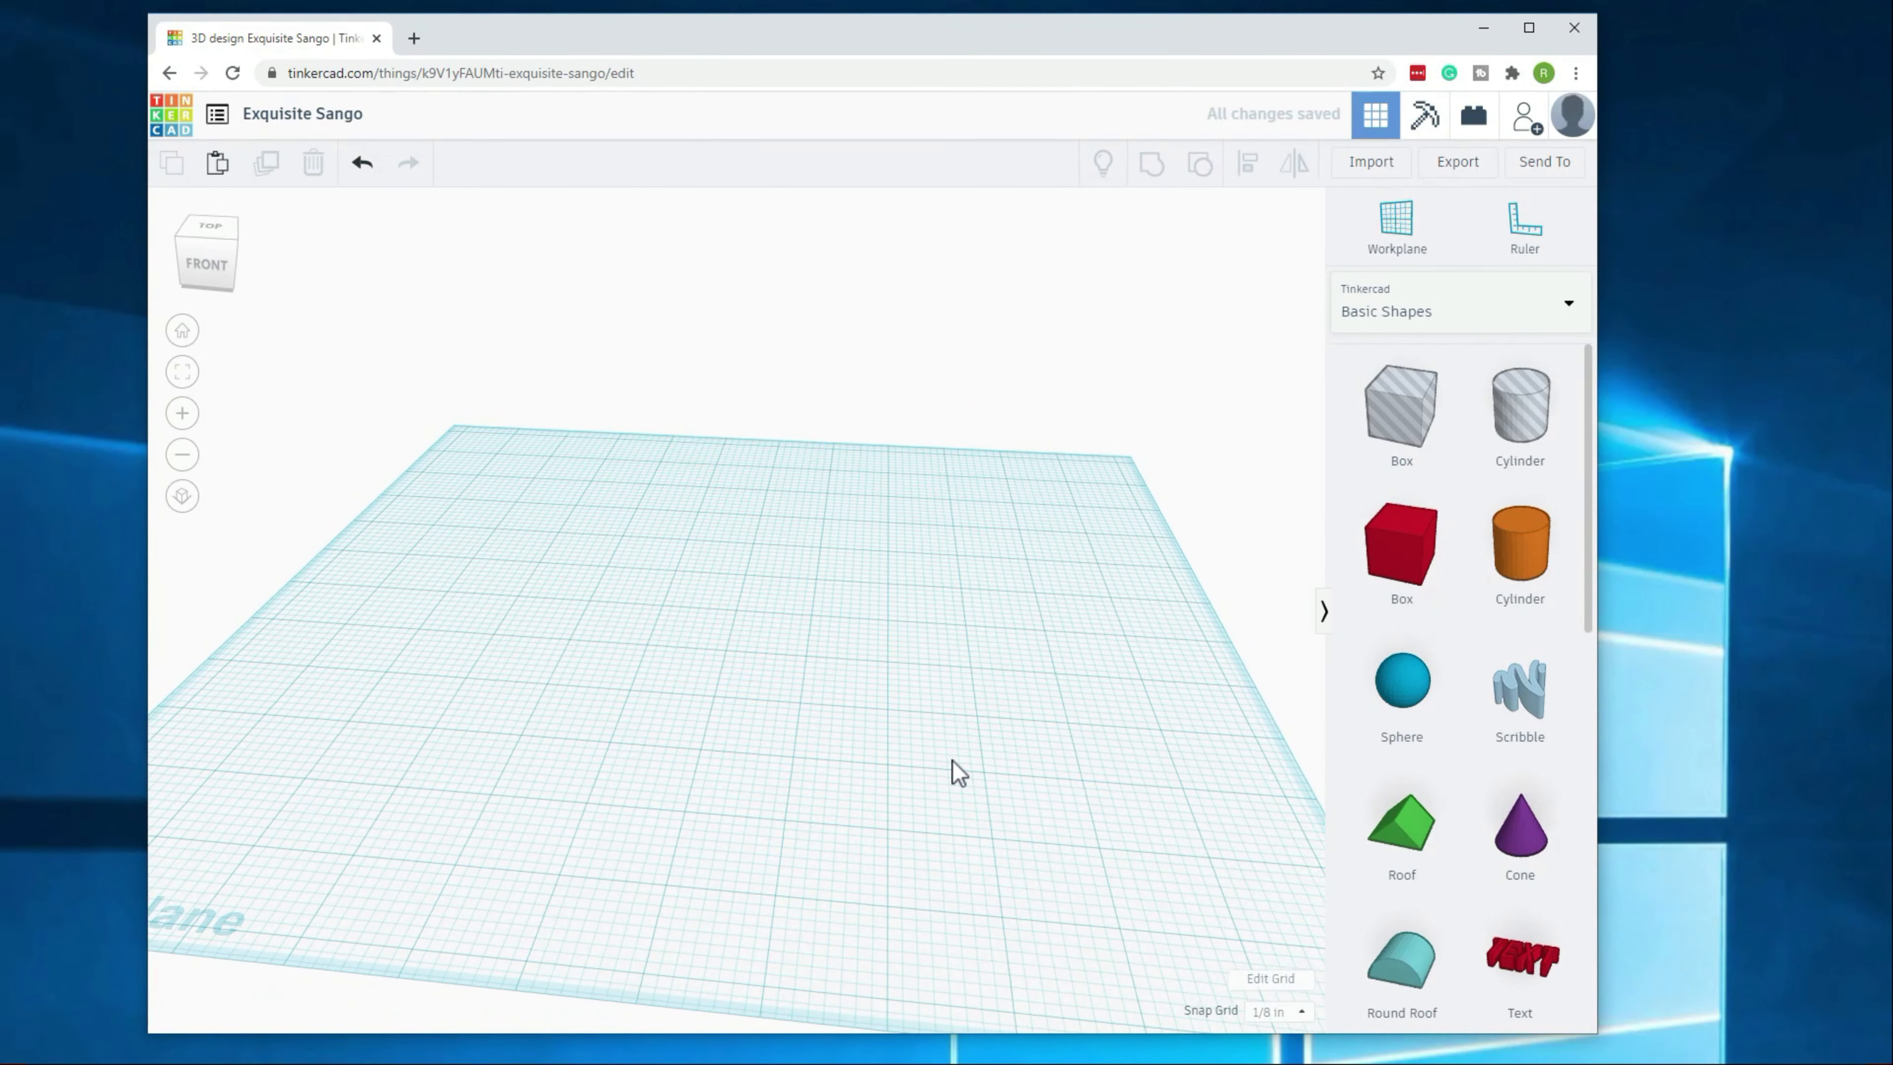
click(1274, 1020)
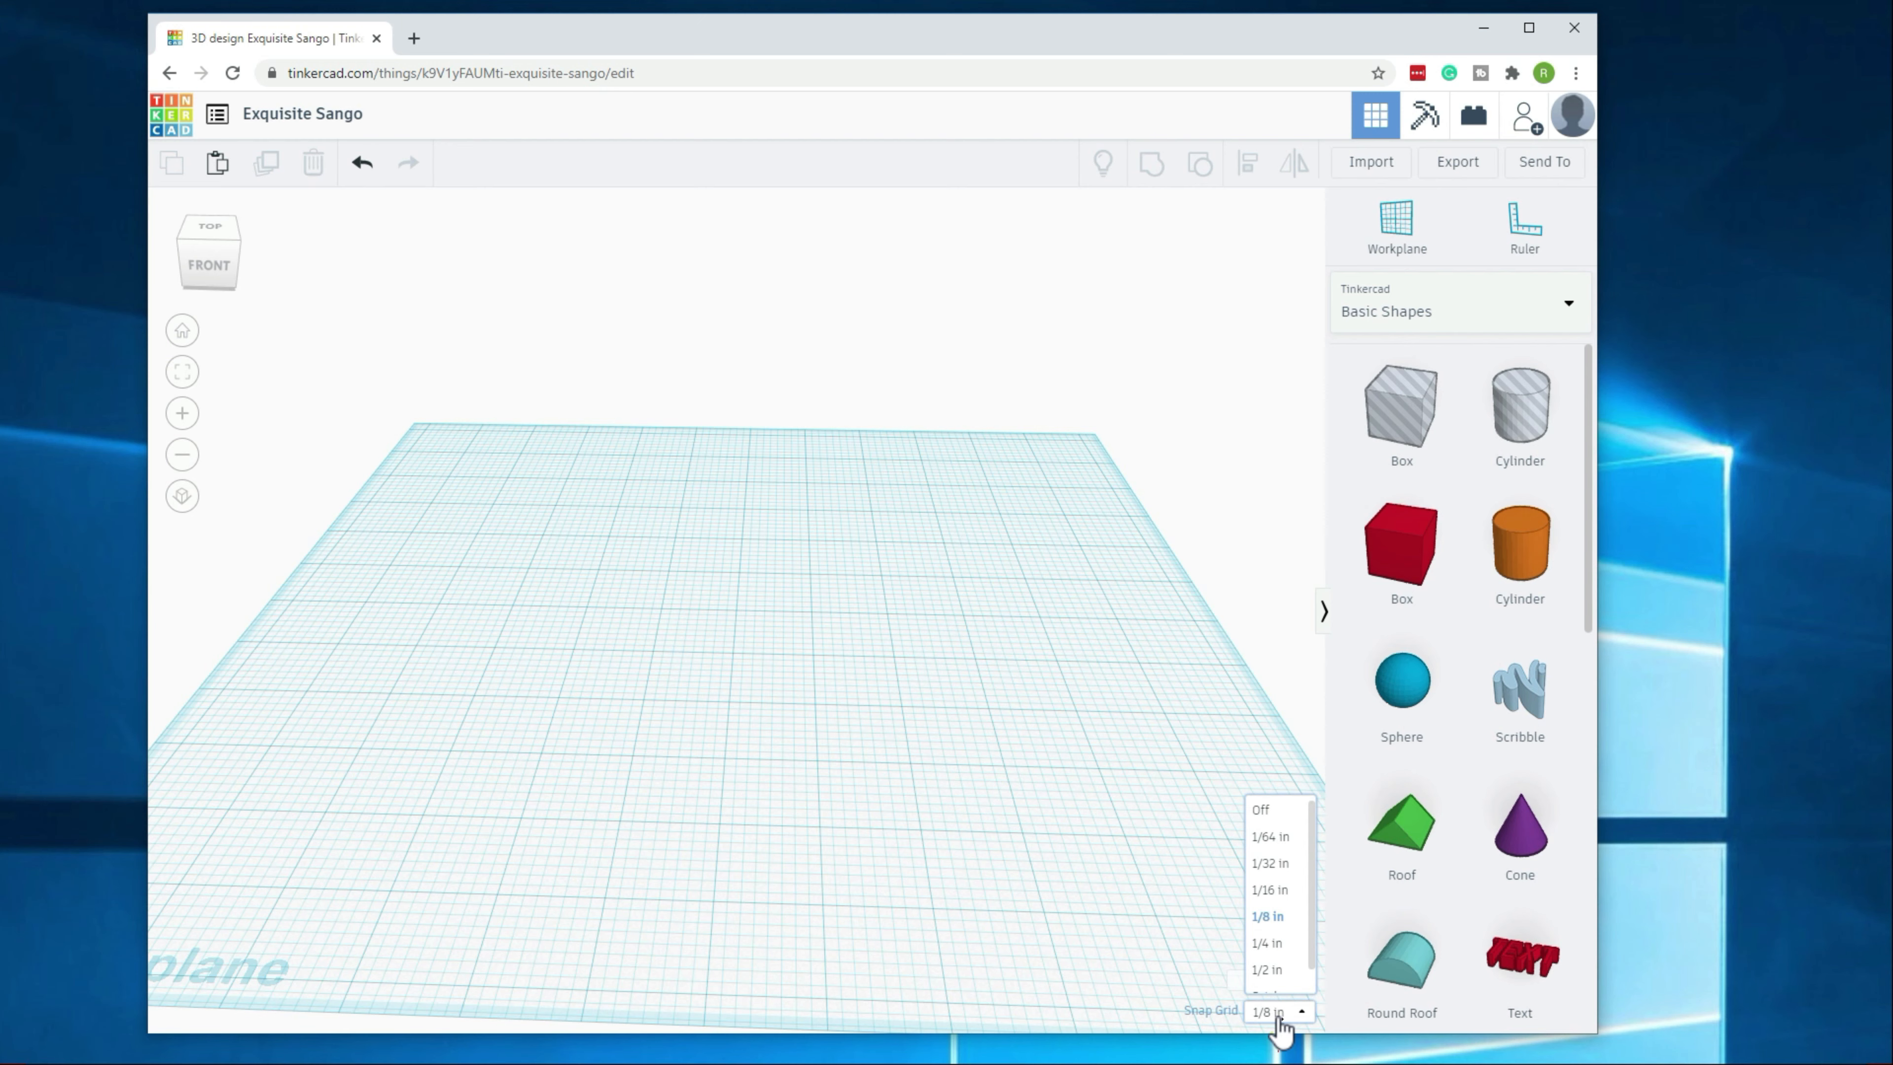
click(1098, 879)
mouse_move(865, 796)
right_down()
mouse_move(892, 771)
mouse_move(883, 815)
mouse_move(925, 803)
mouse_move(831, 753)
mouse_move(875, 811)
mouse_move(927, 787)
mouse_move(887, 672)
mouse_move(871, 766)
mouse_move(1002, 887)
mouse_move(891, 871)
mouse_move(873, 821)
right_up()
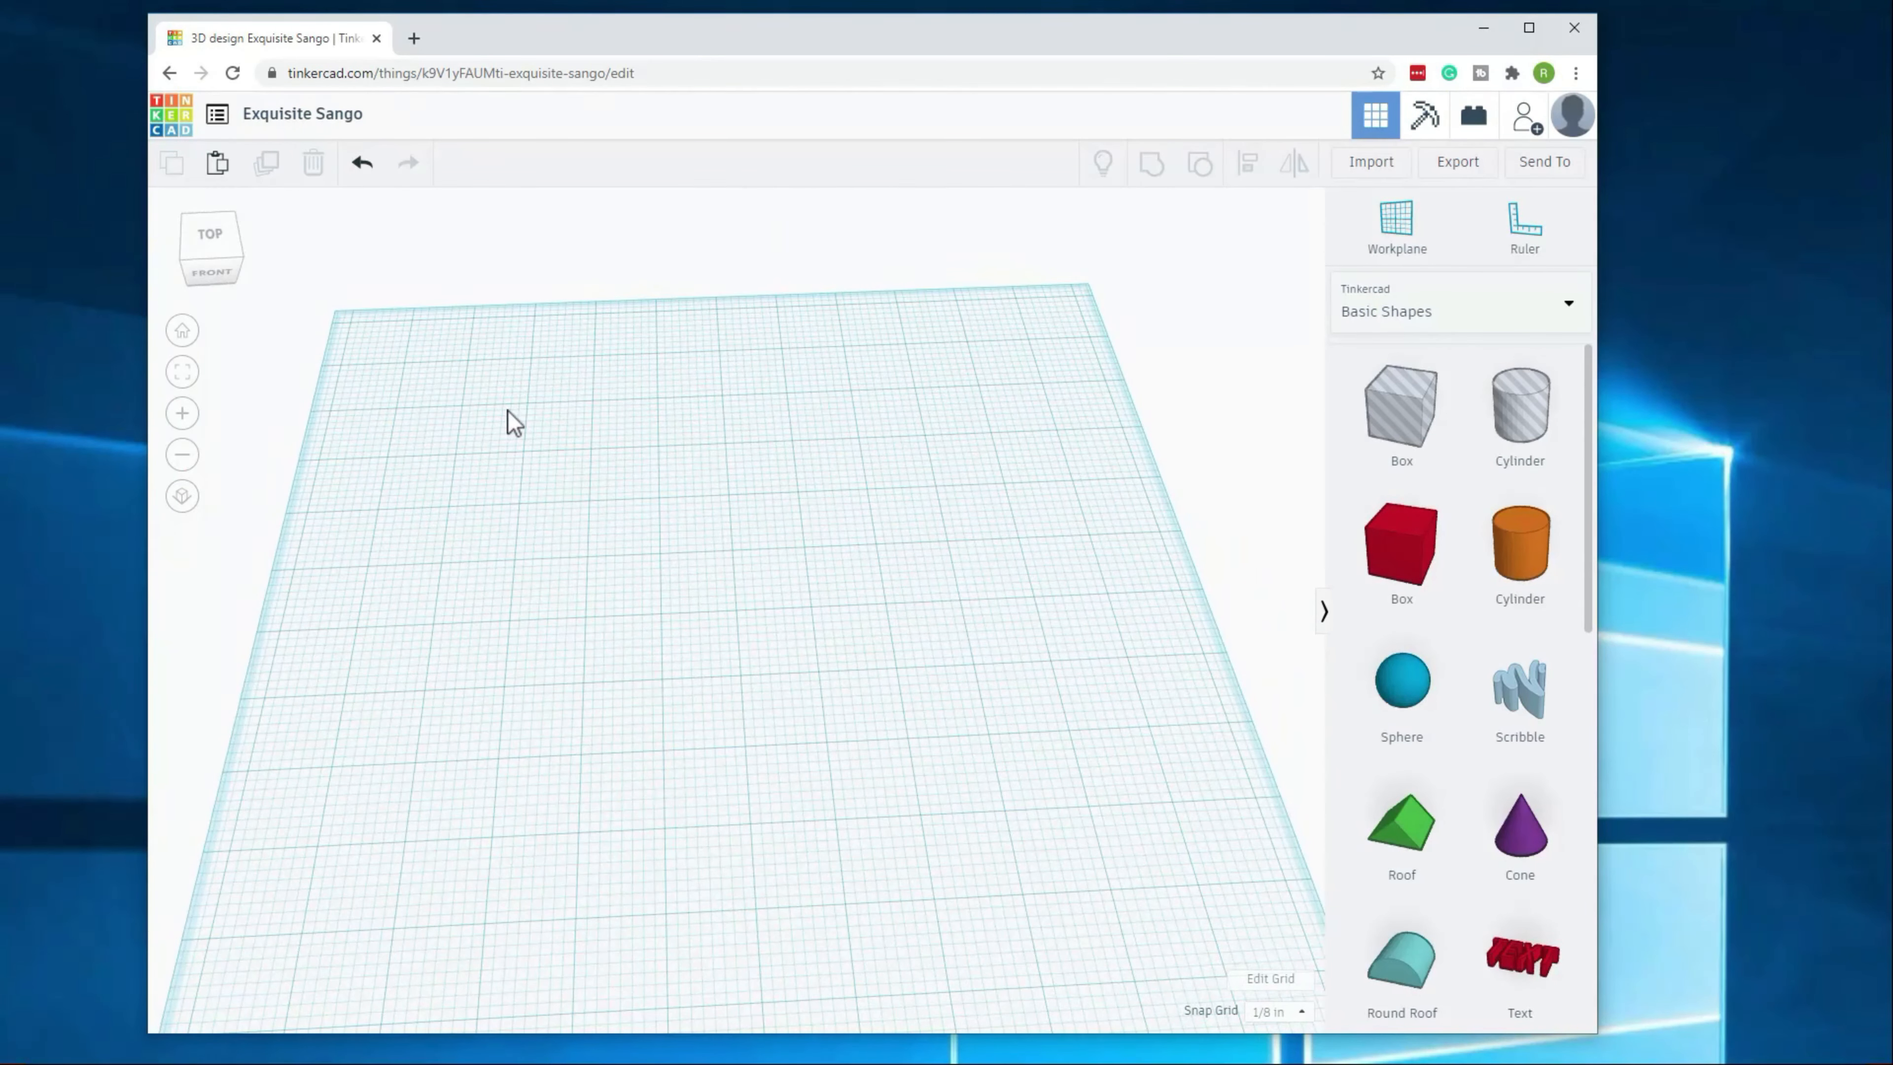
Step: View the workplane from the front, top, bottom and right side, and return to an angled front view
click(214, 273)
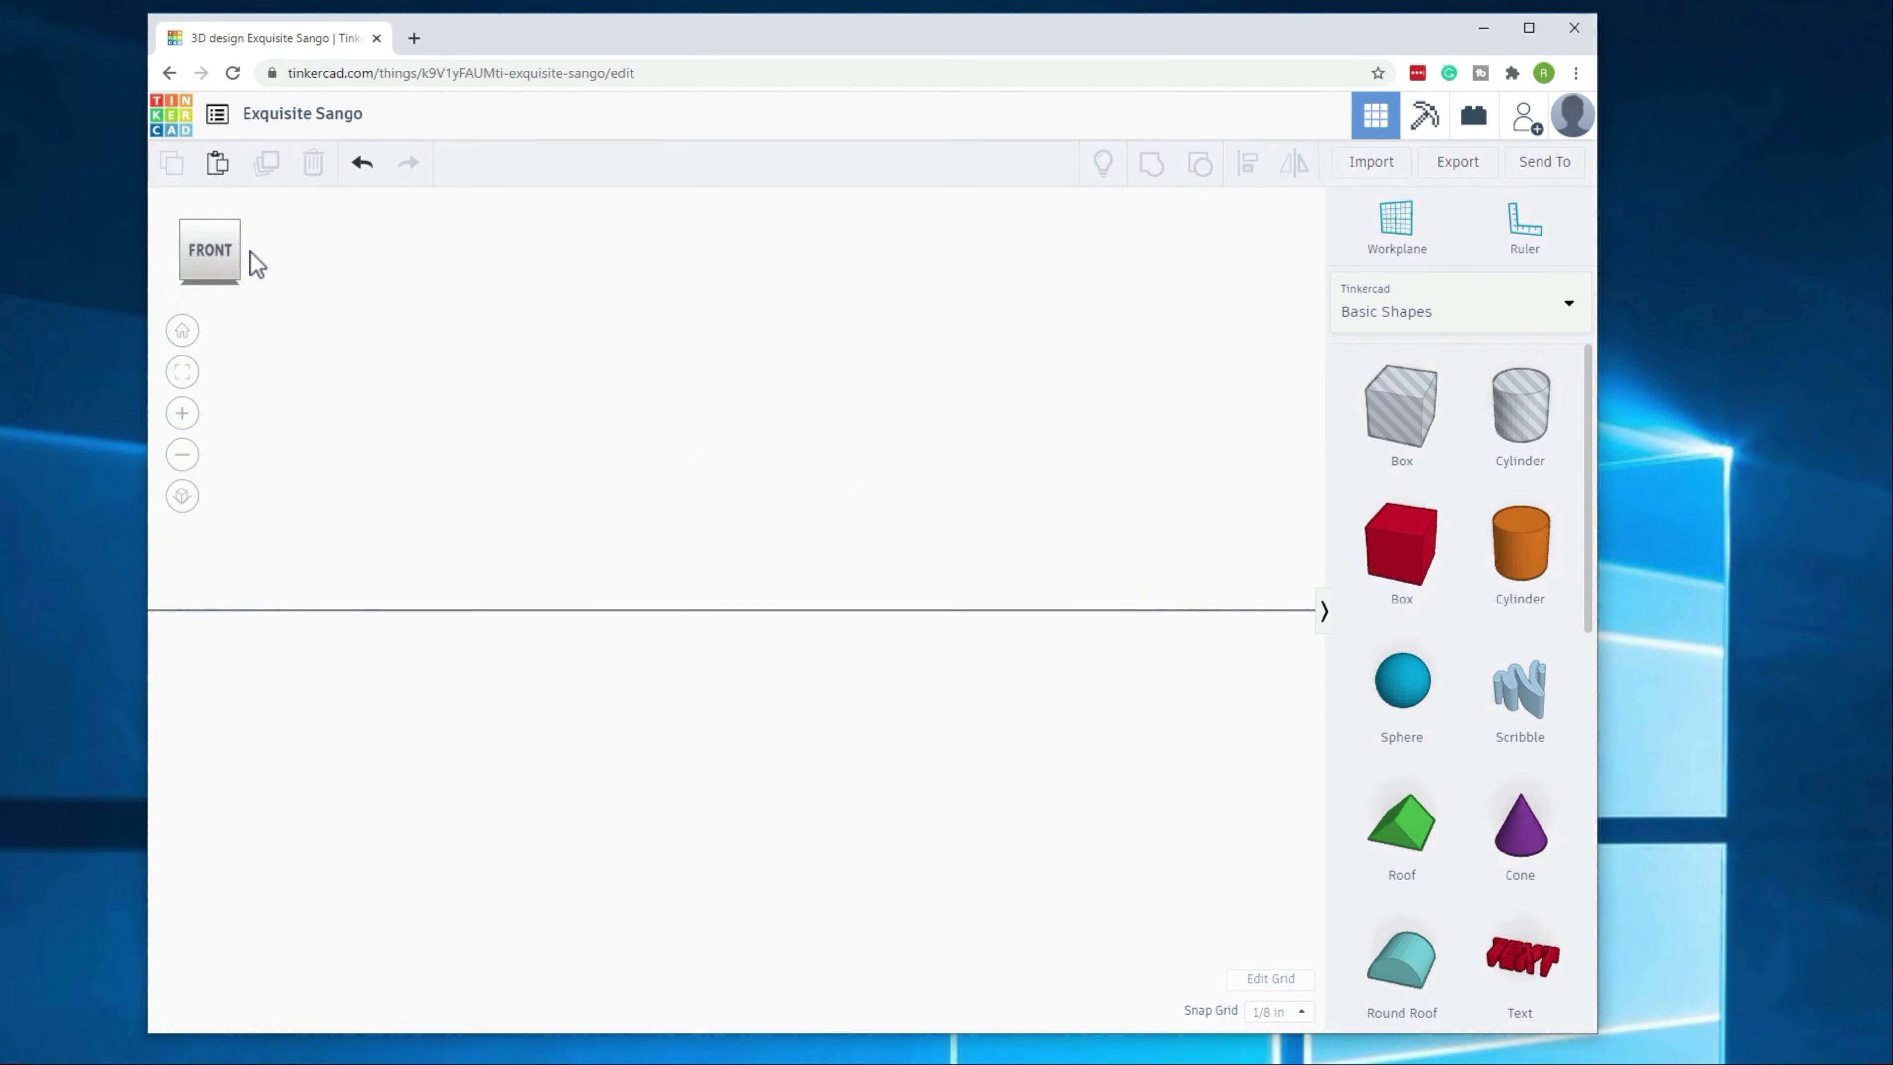
click(213, 221)
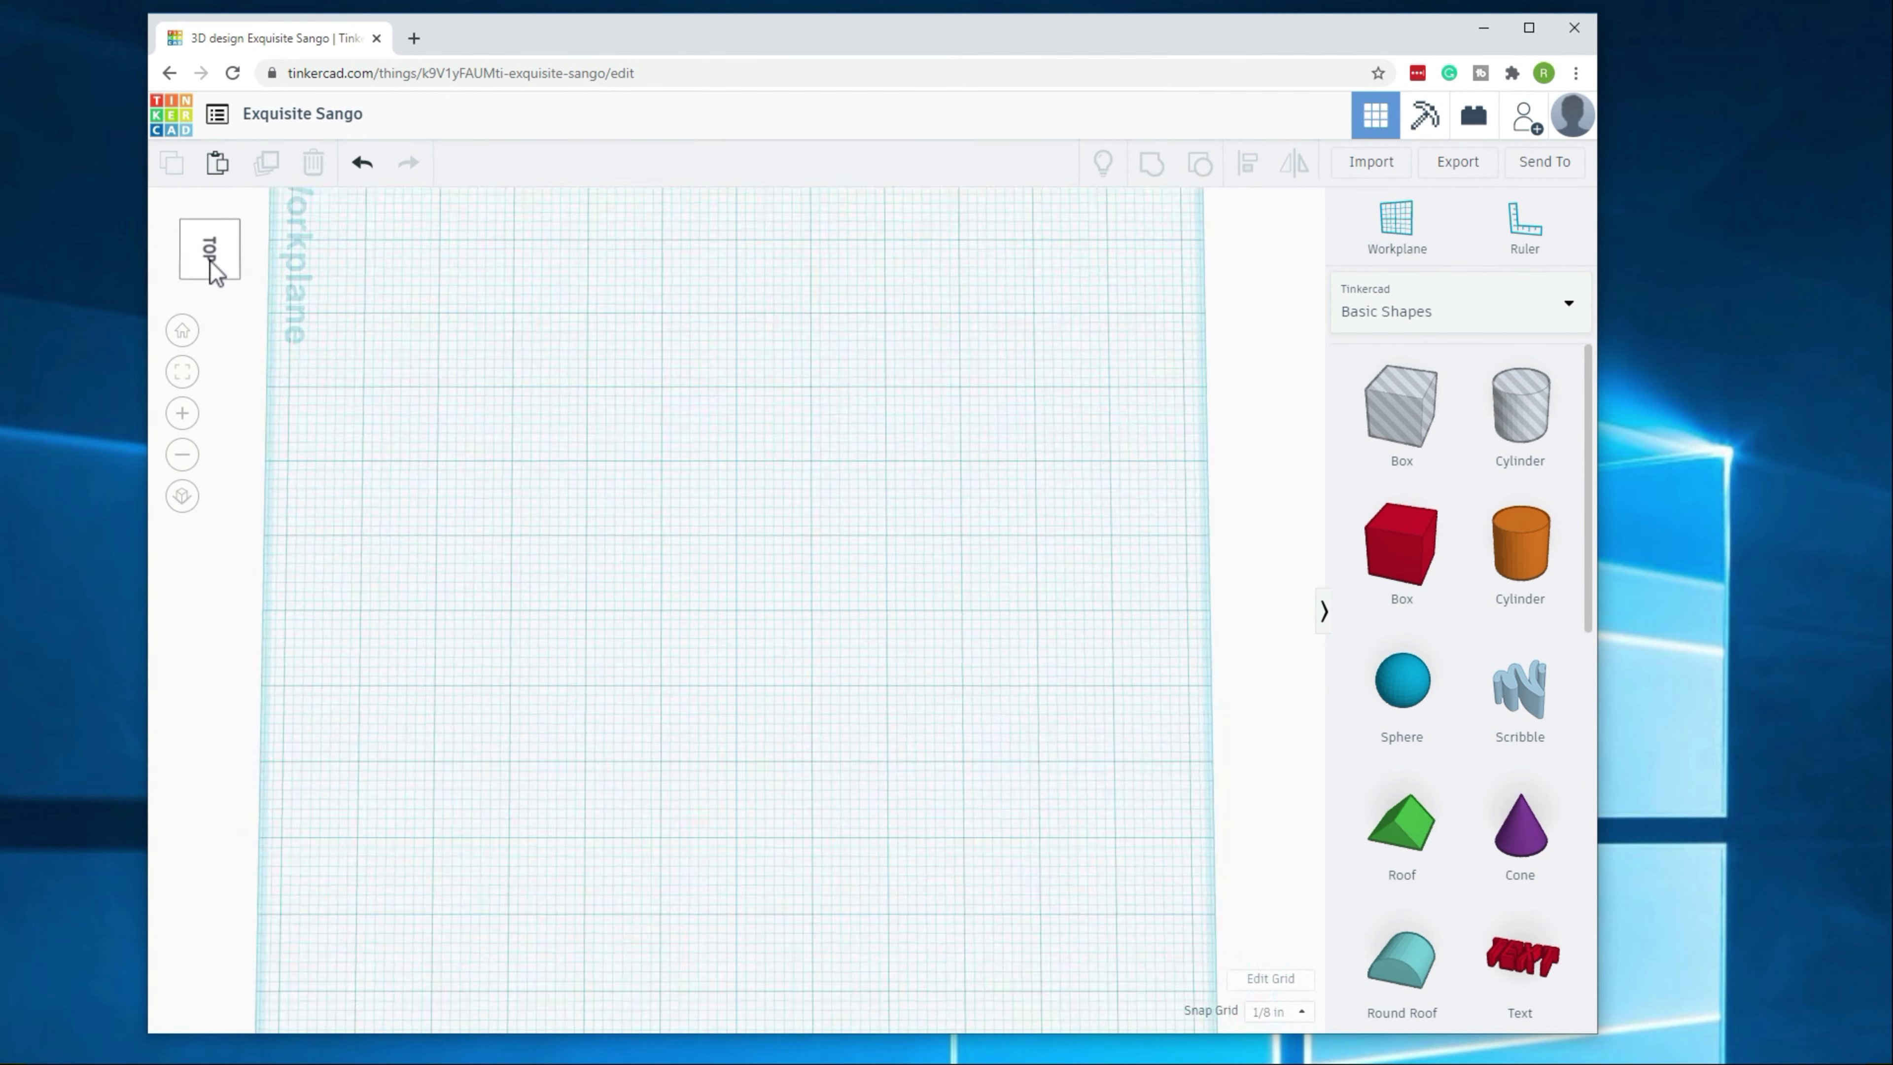
click(212, 294)
click(212, 294)
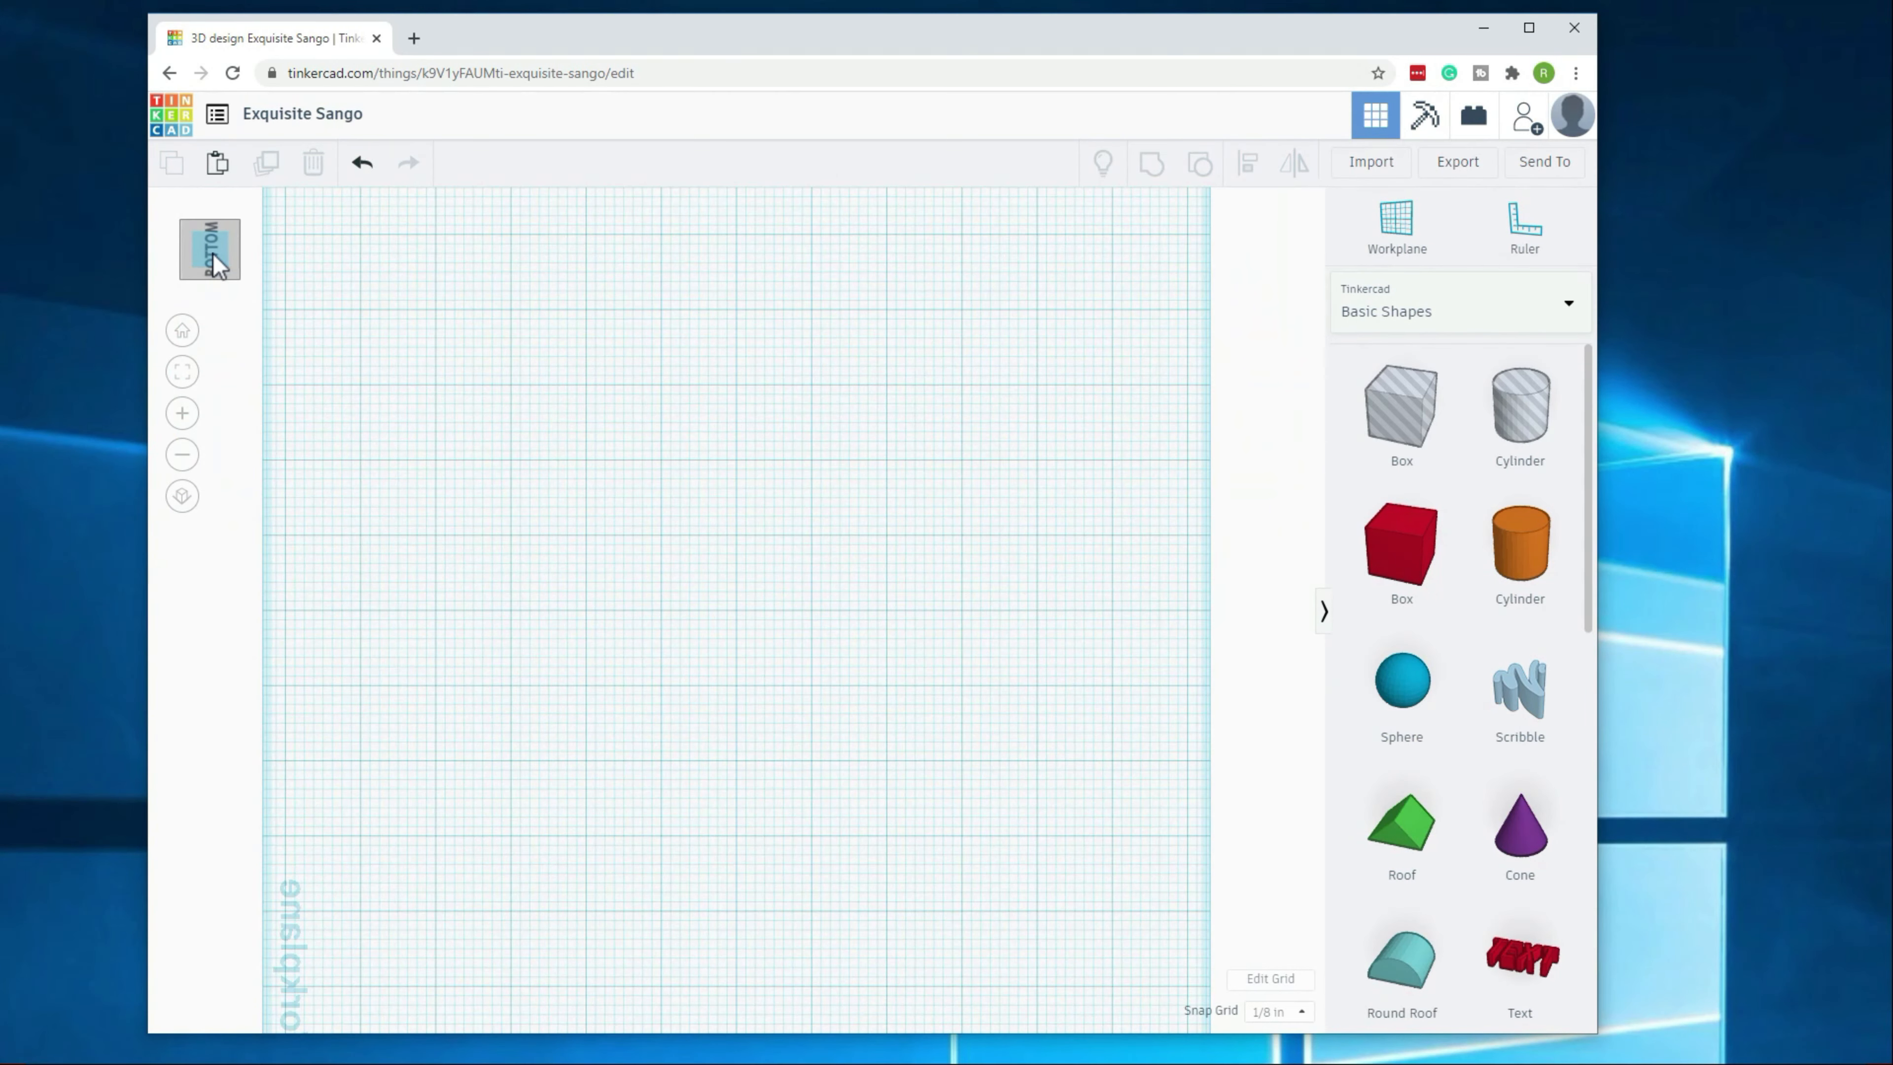
click(213, 224)
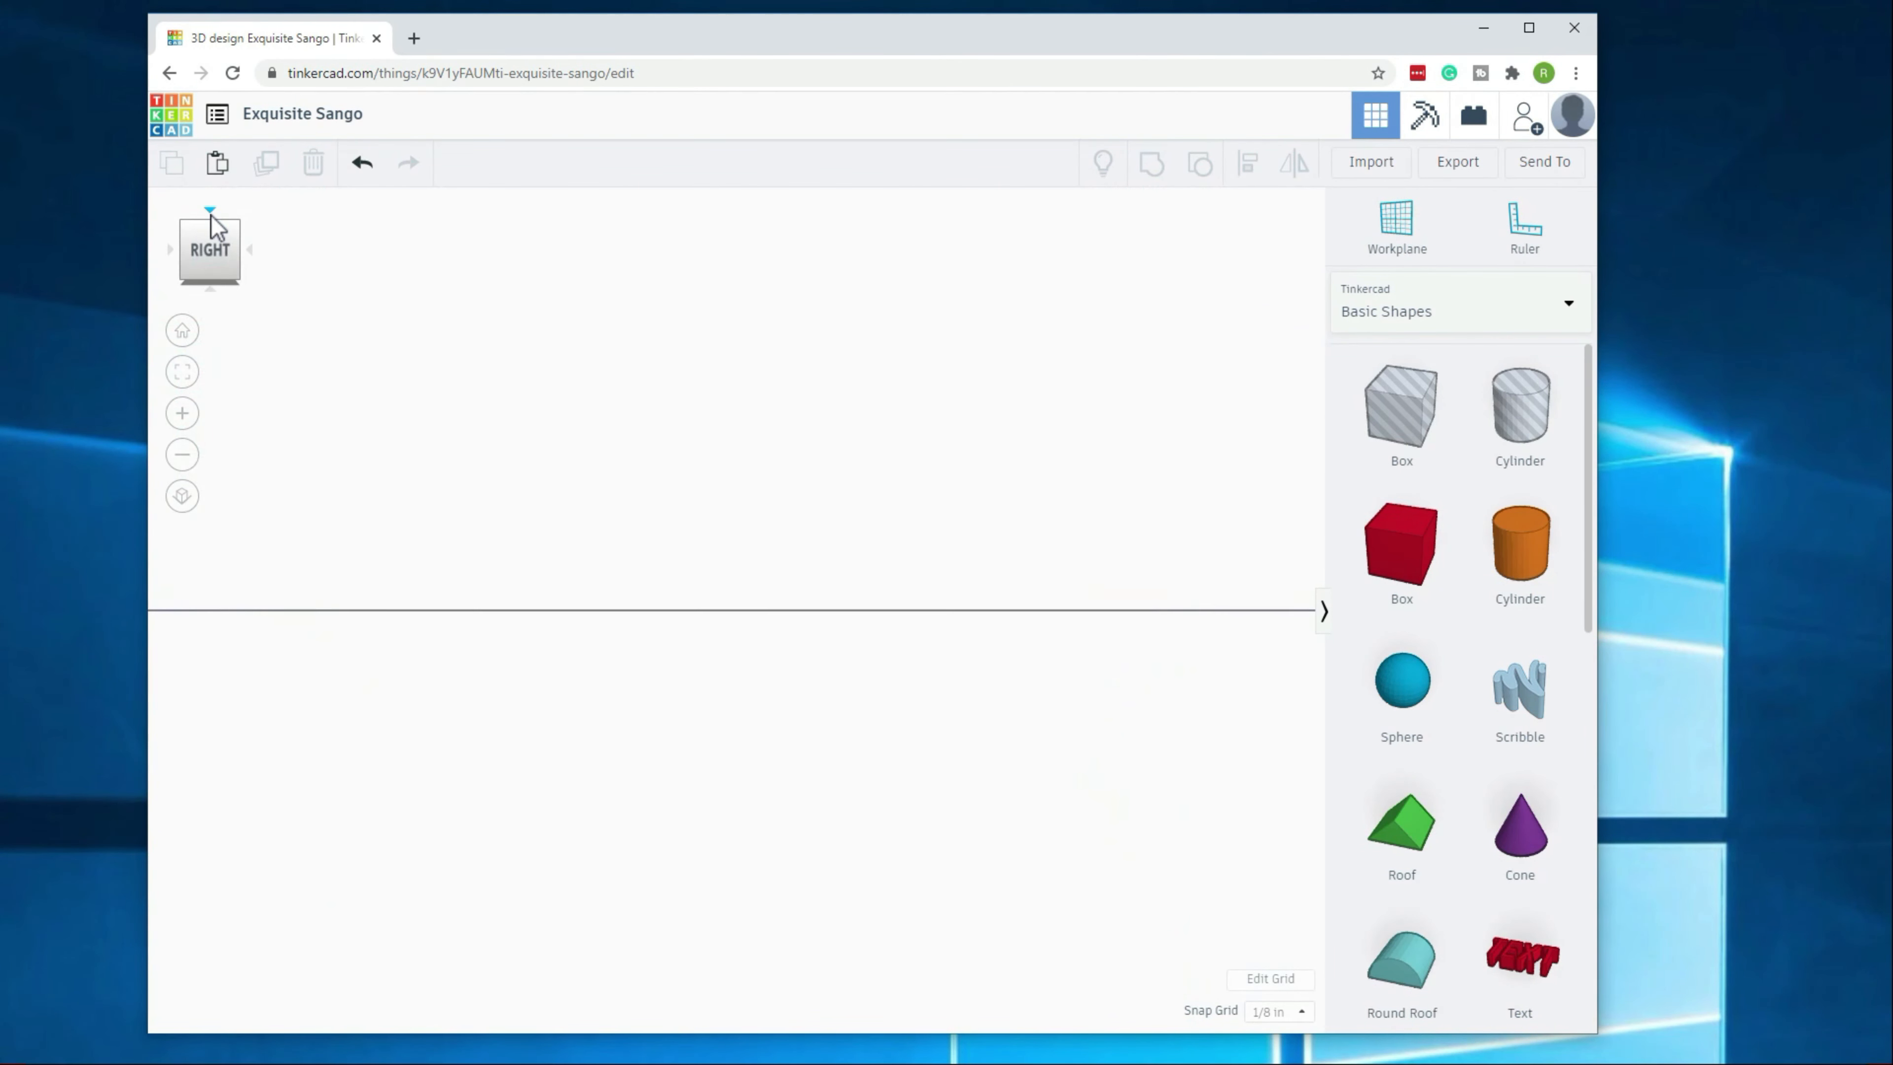
click(212, 218)
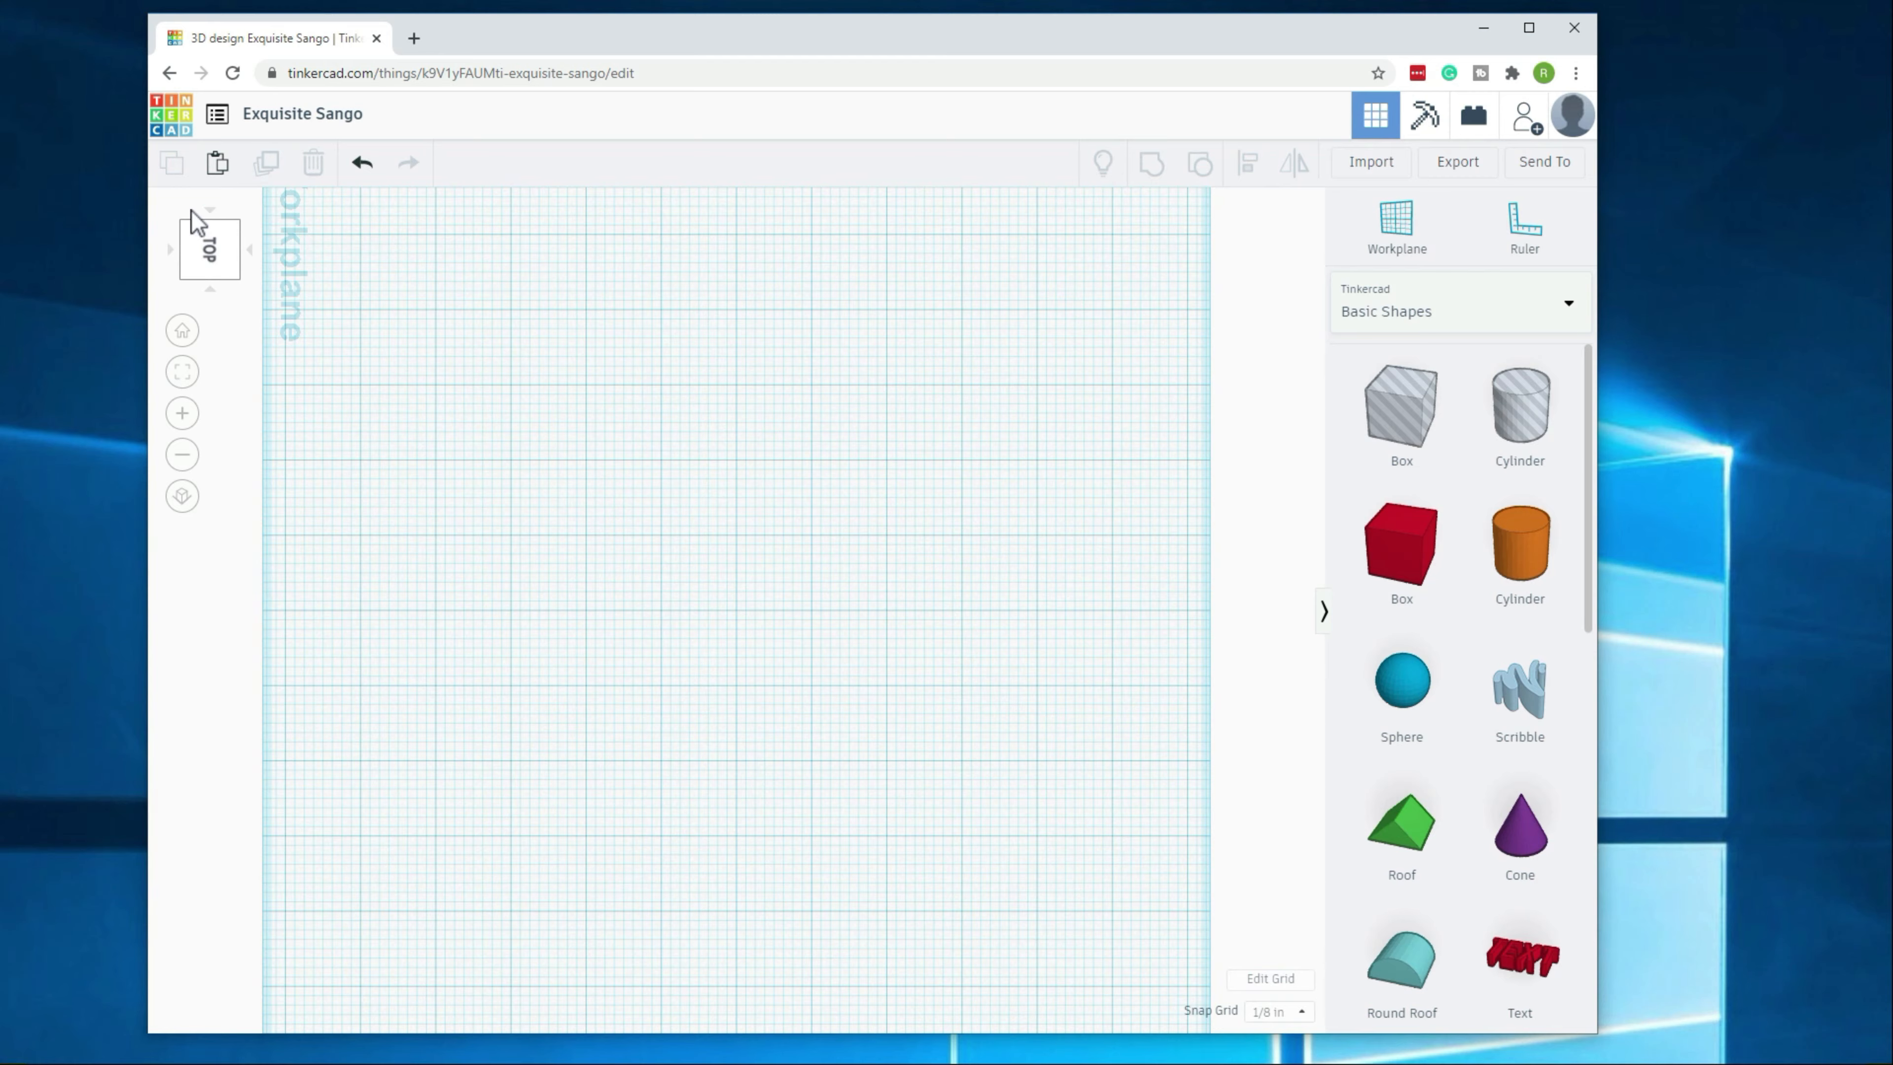
click(173, 258)
right_drag(619, 494, 630, 713)
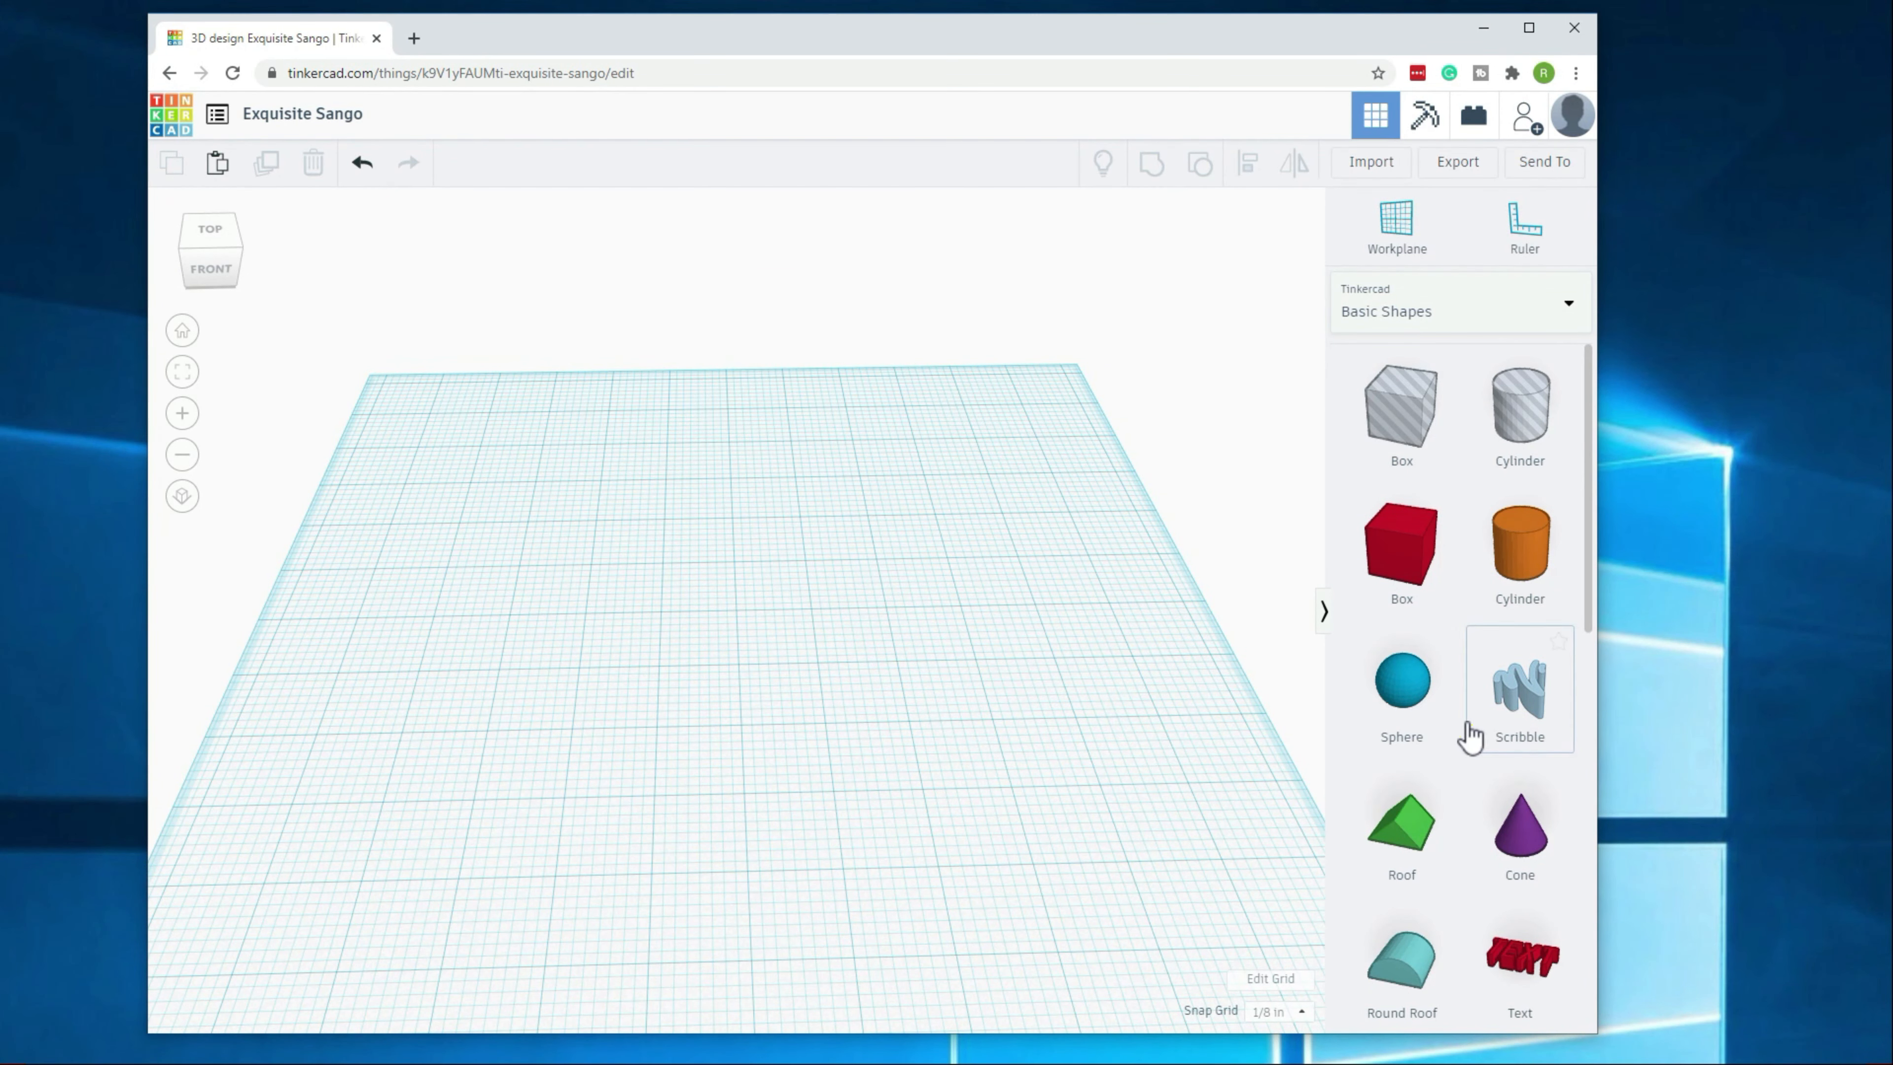
Step: Look through the Basic Shapes library and the list of shape categories, keeping Basic Shapes selected
scroll(1453, 714, down, 3)
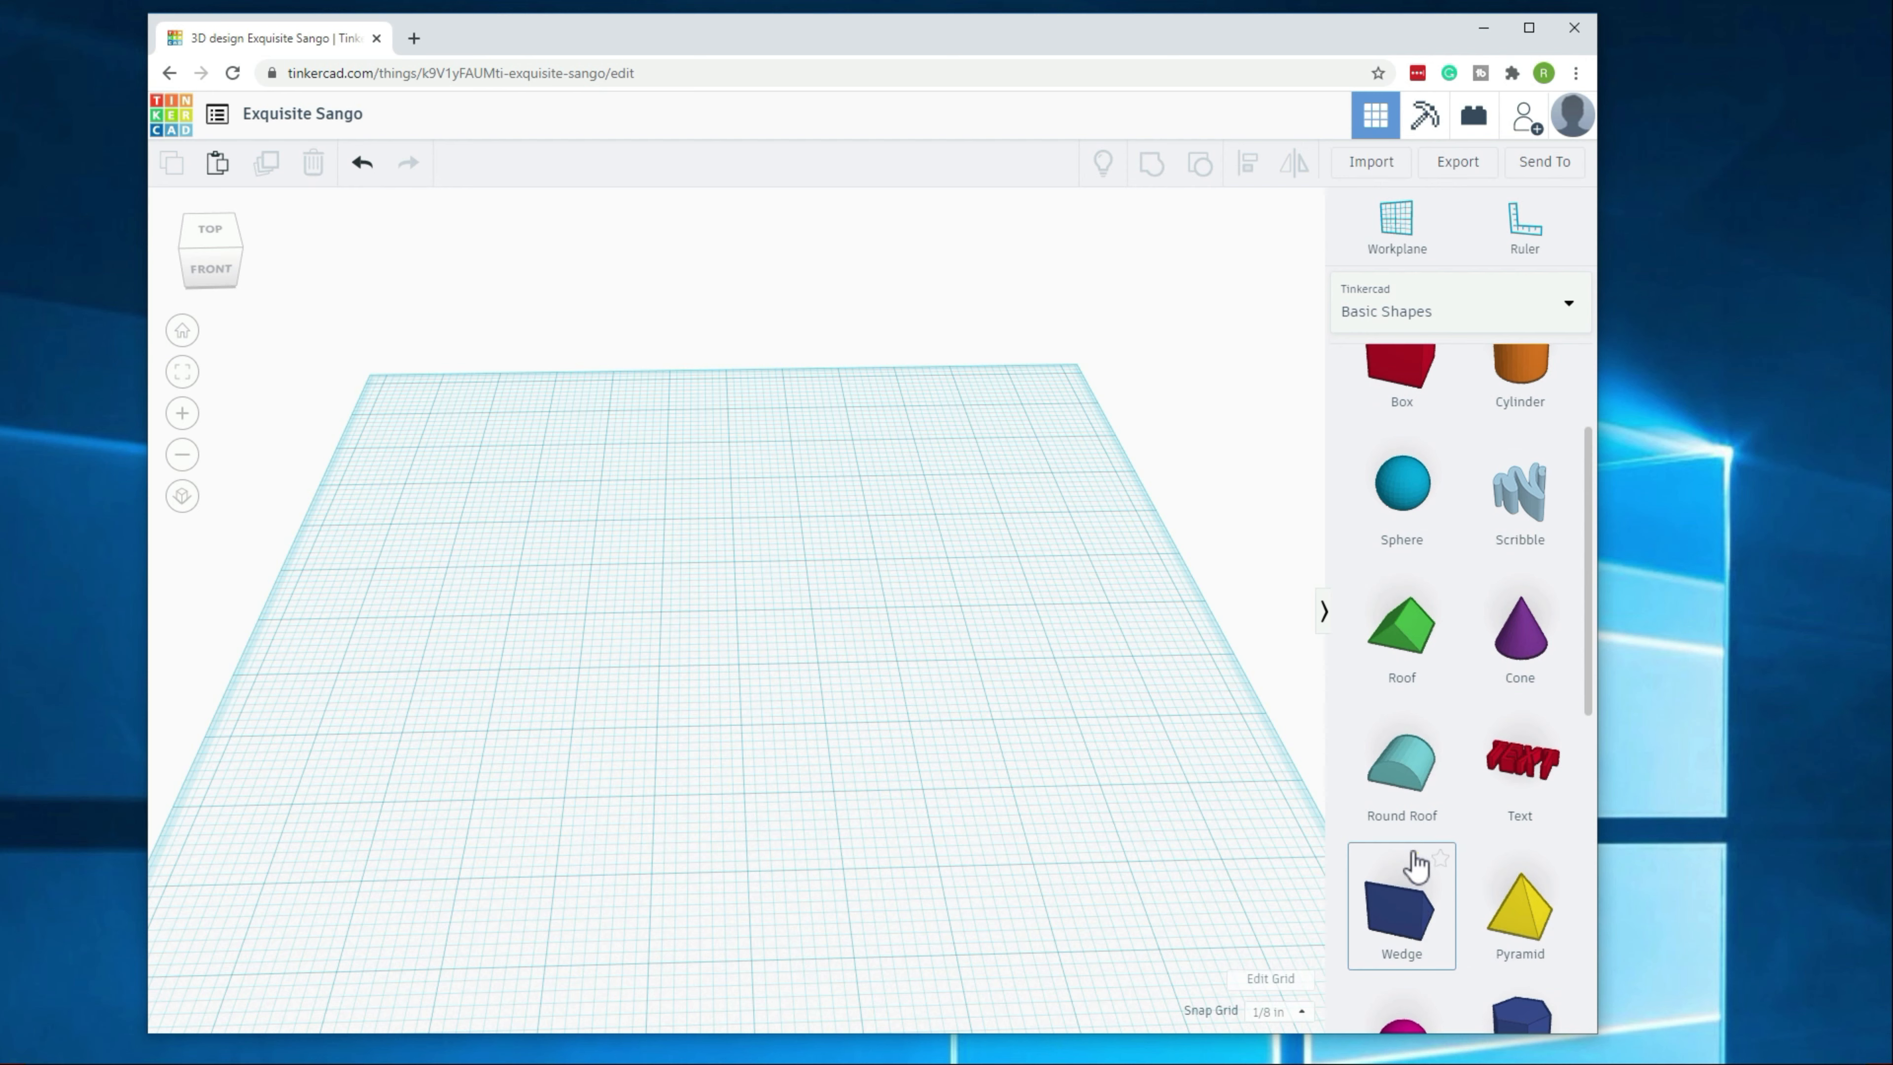
scroll(1505, 857, down, 5)
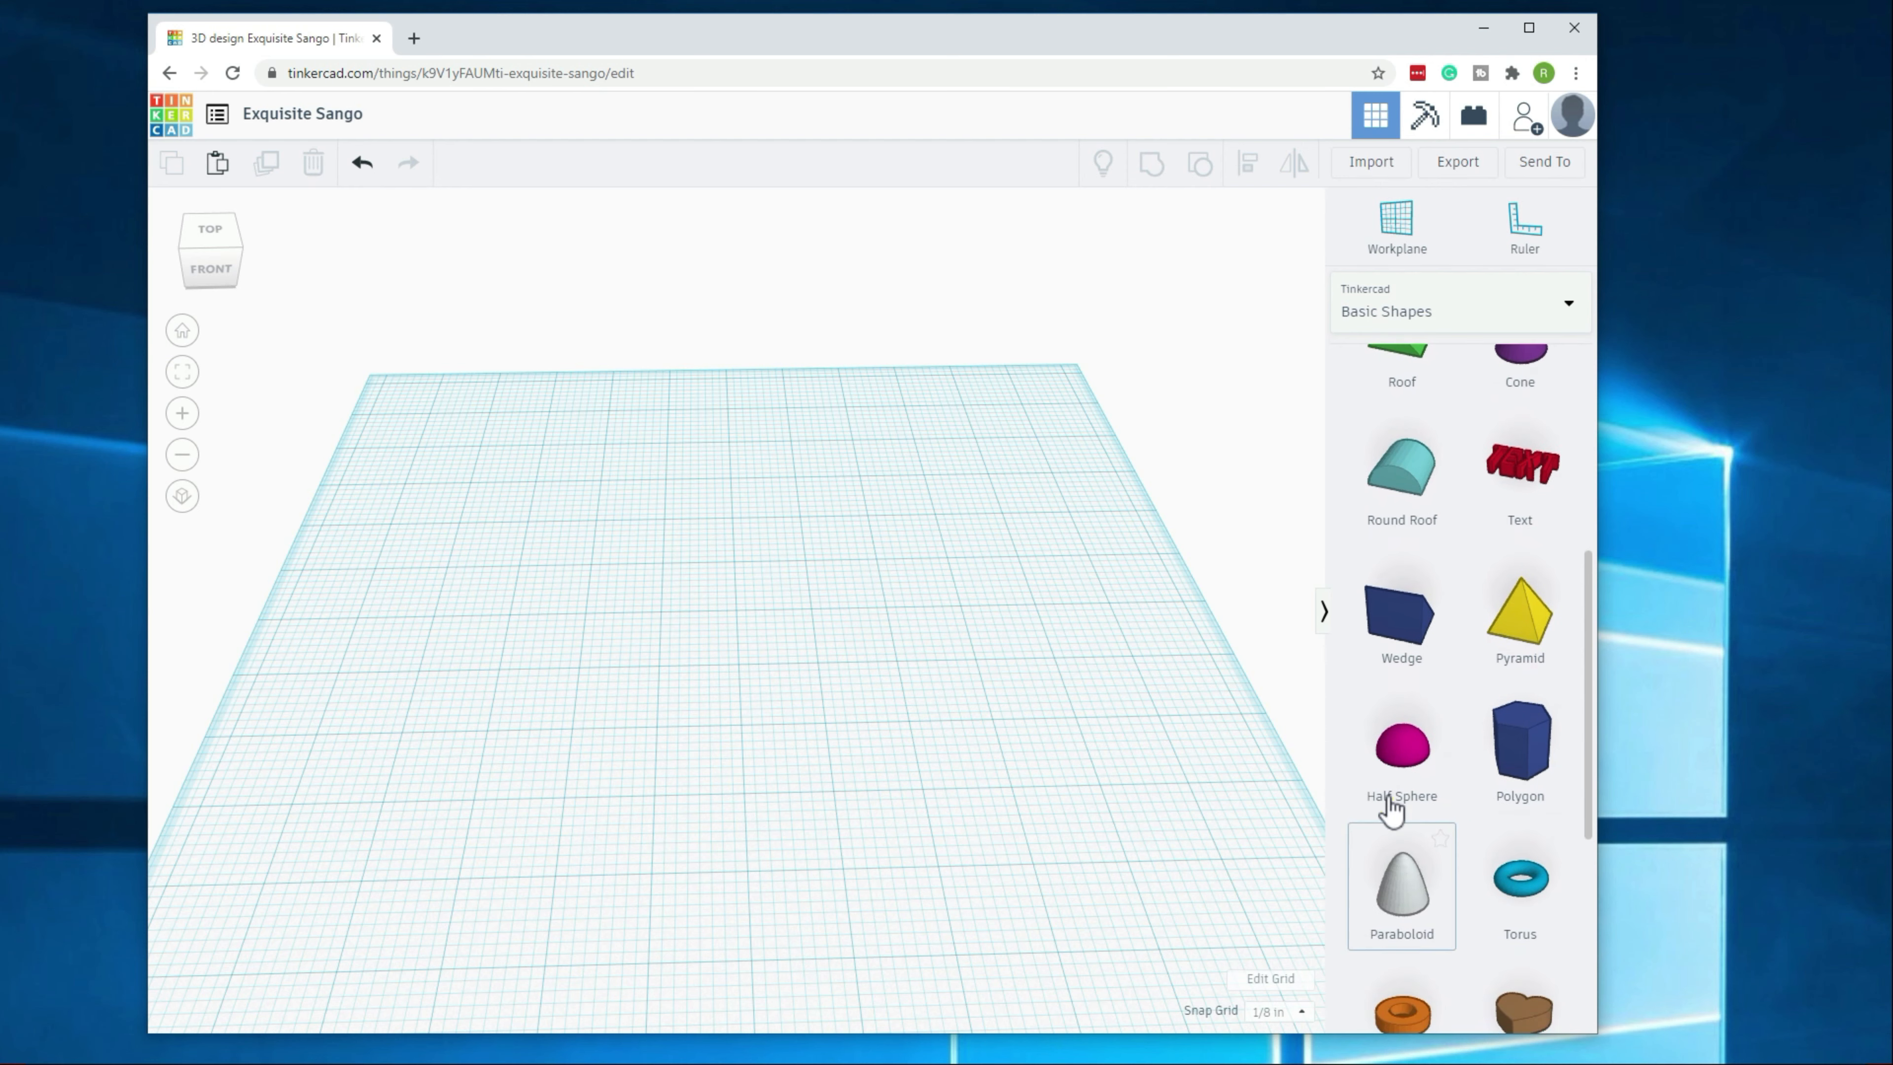
scroll(1428, 909, up, 5)
click(1477, 317)
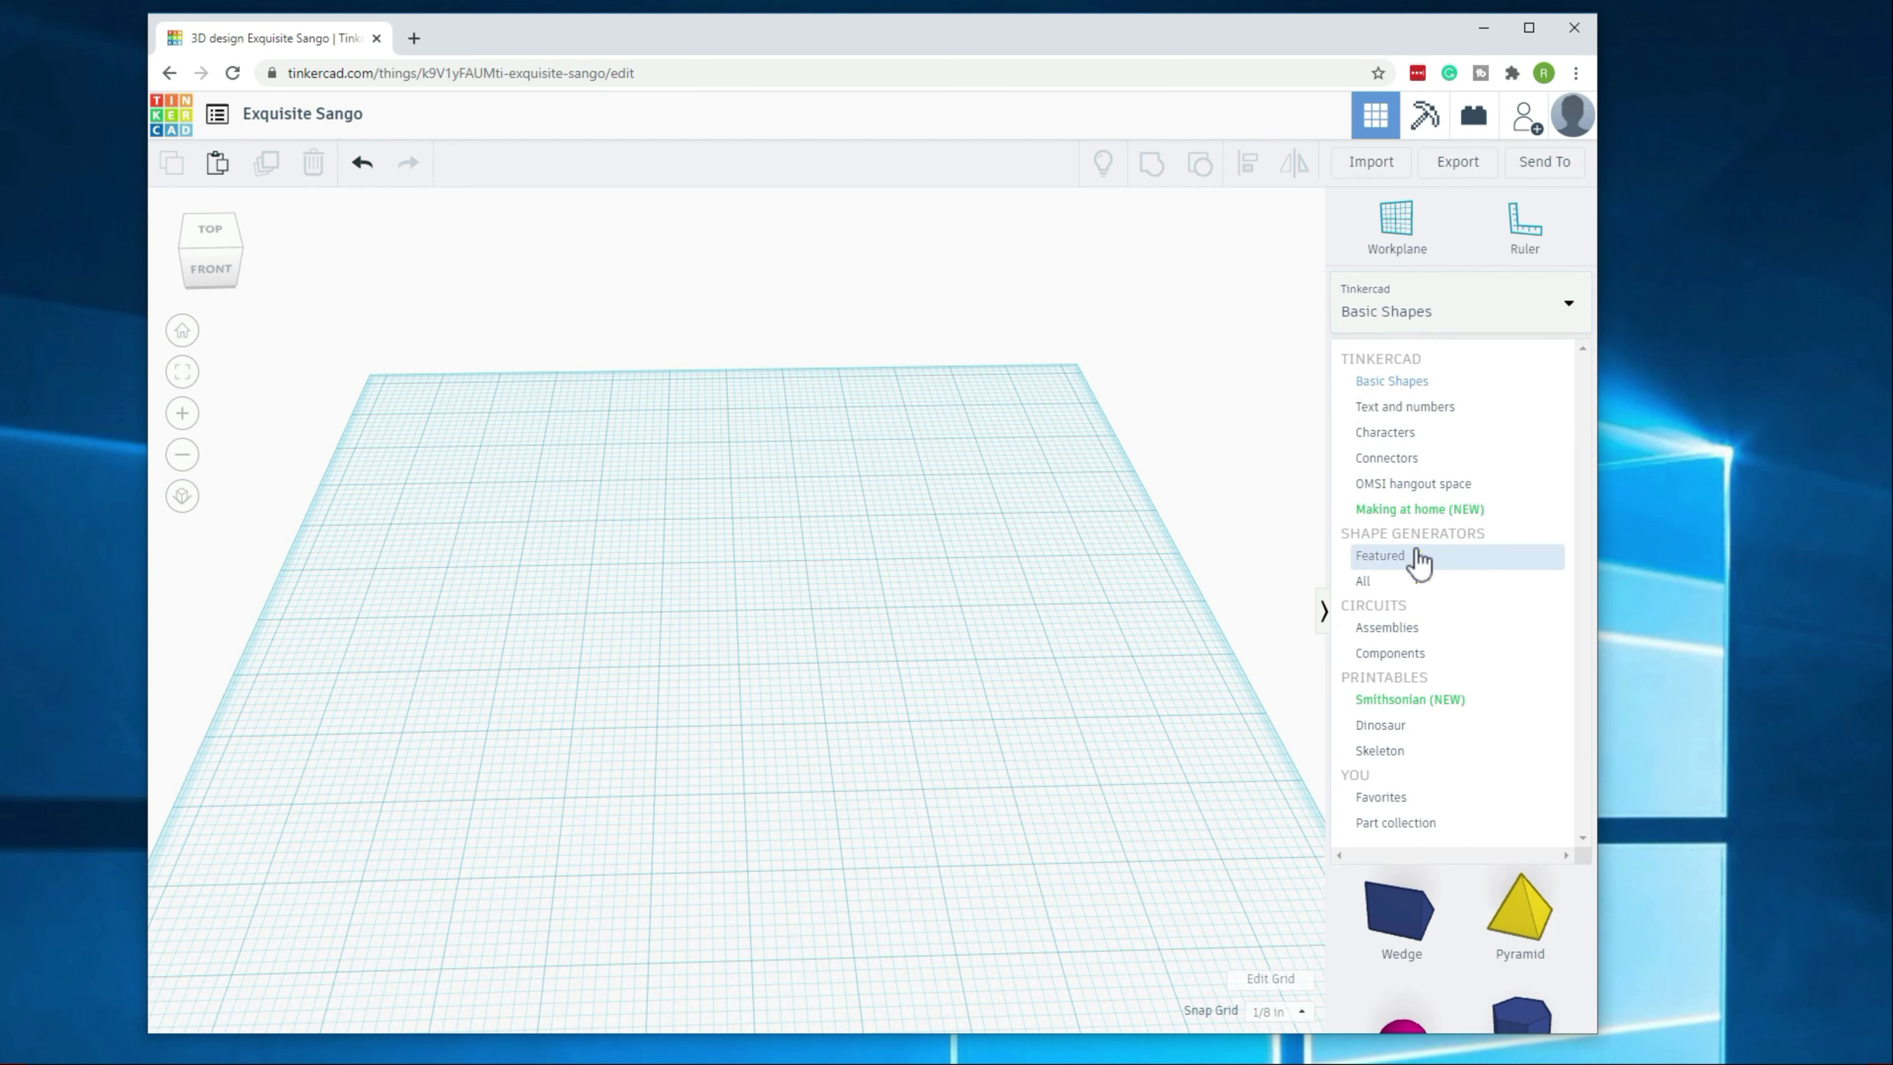
click(1475, 440)
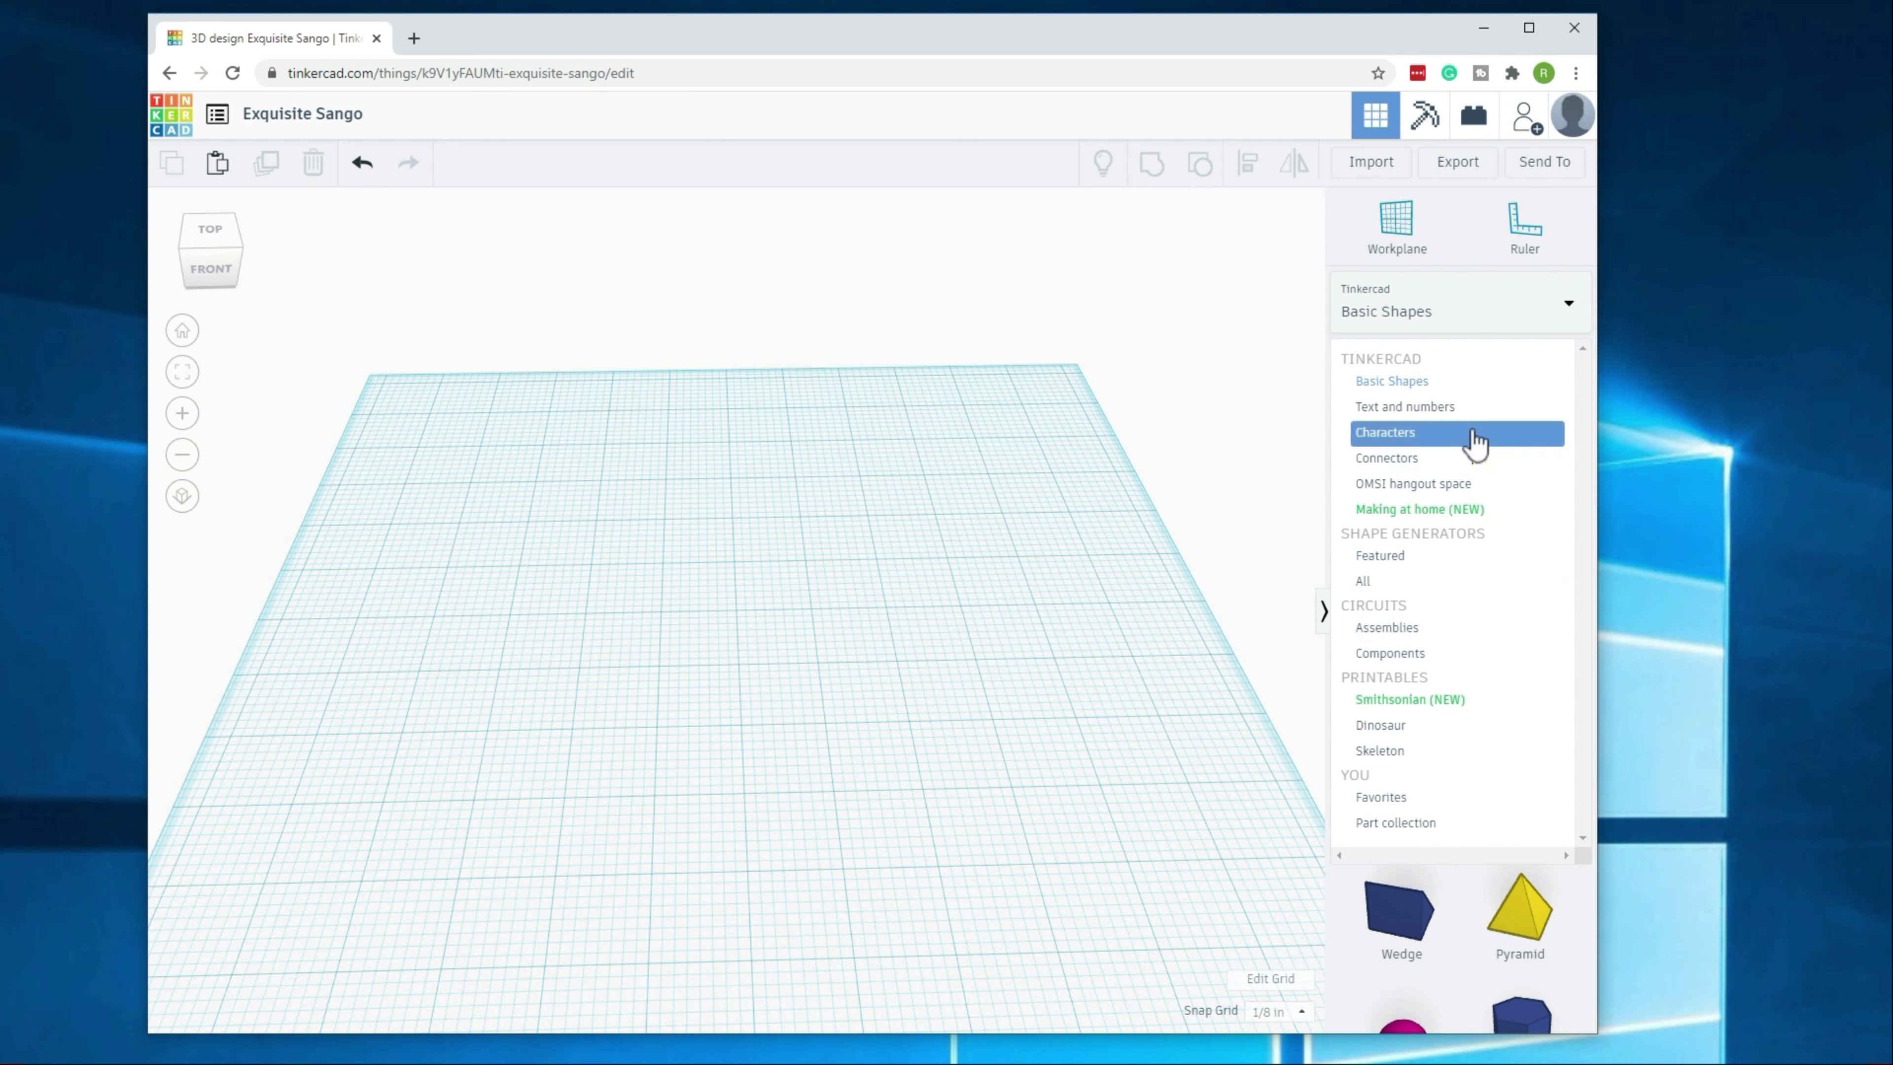
click(1420, 381)
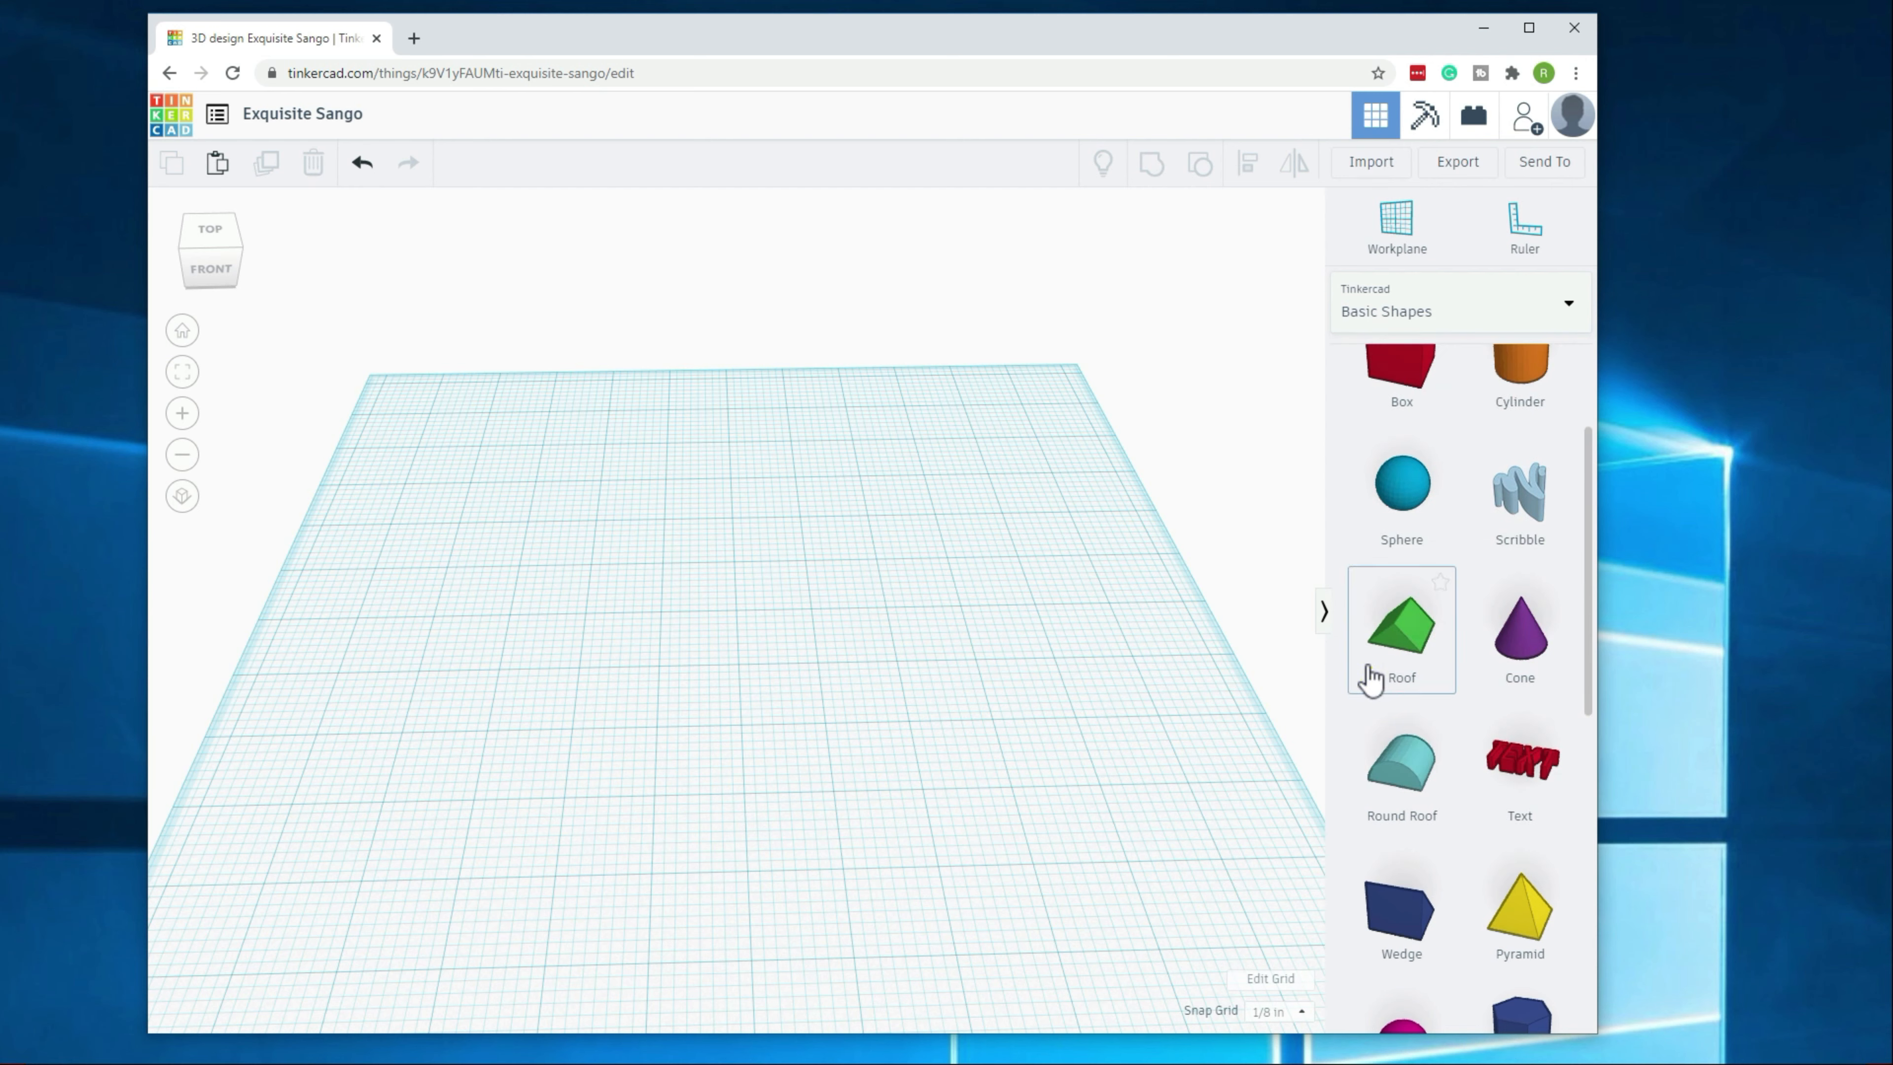
Step: Place a Wedge shape near the middle of the workplane and deselect it
drag(1176, 843, 718, 601)
click(641, 686)
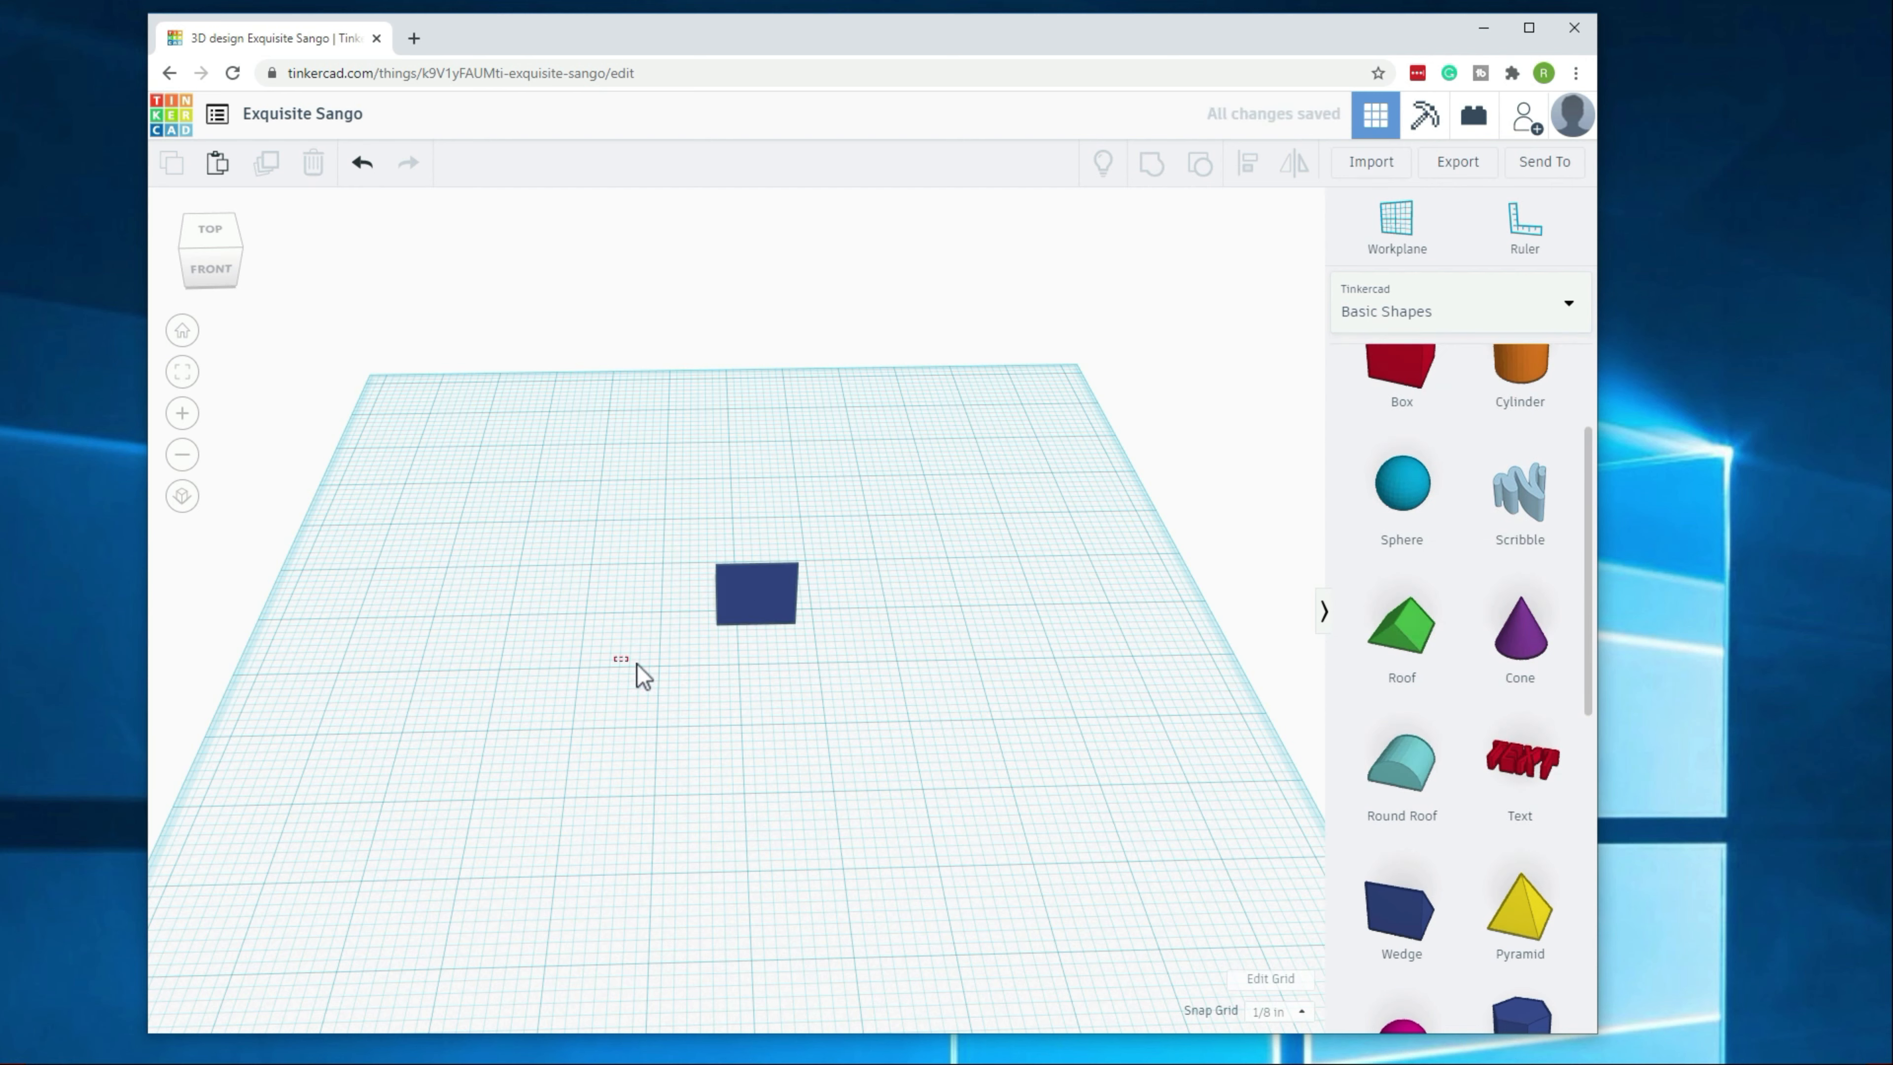
Step: Rotate the wedge 45° about its left-to-right axis so its sloped face stands vertical
right_drag(663, 663, 718, 633)
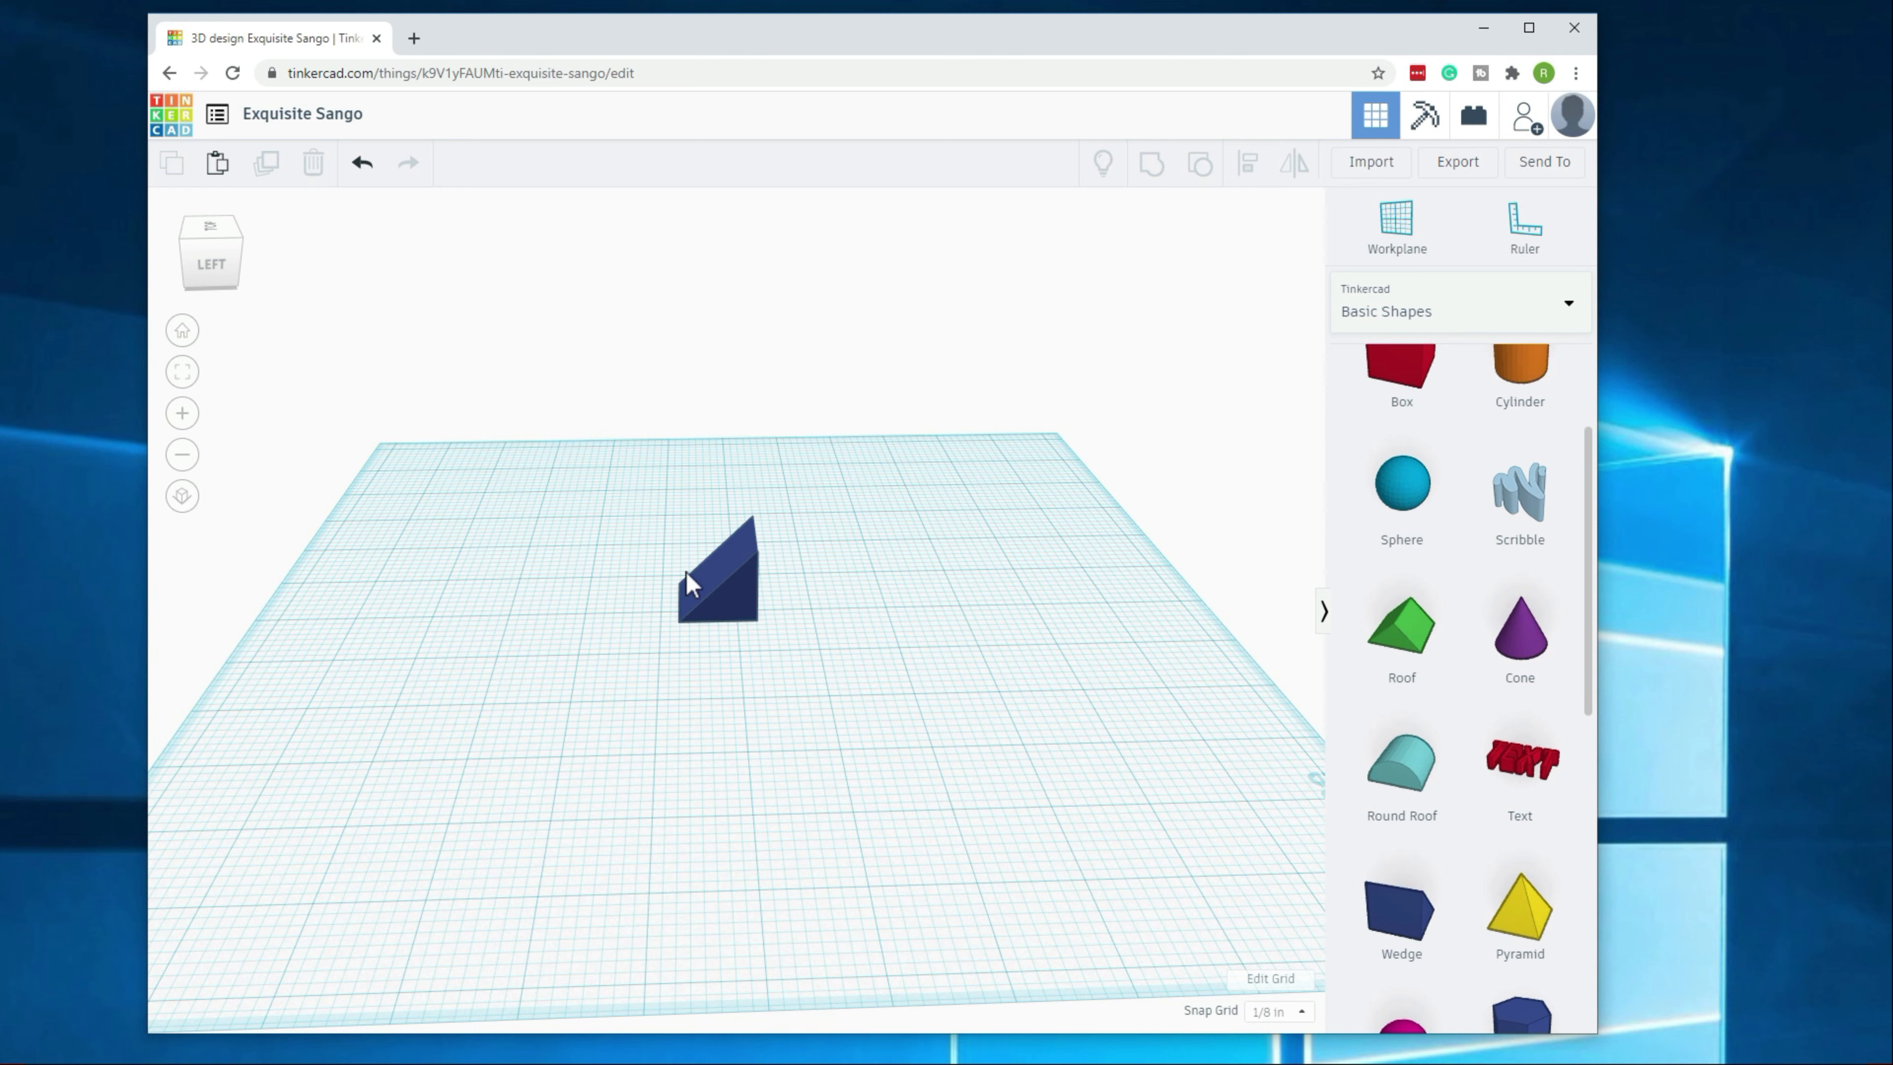
click(721, 593)
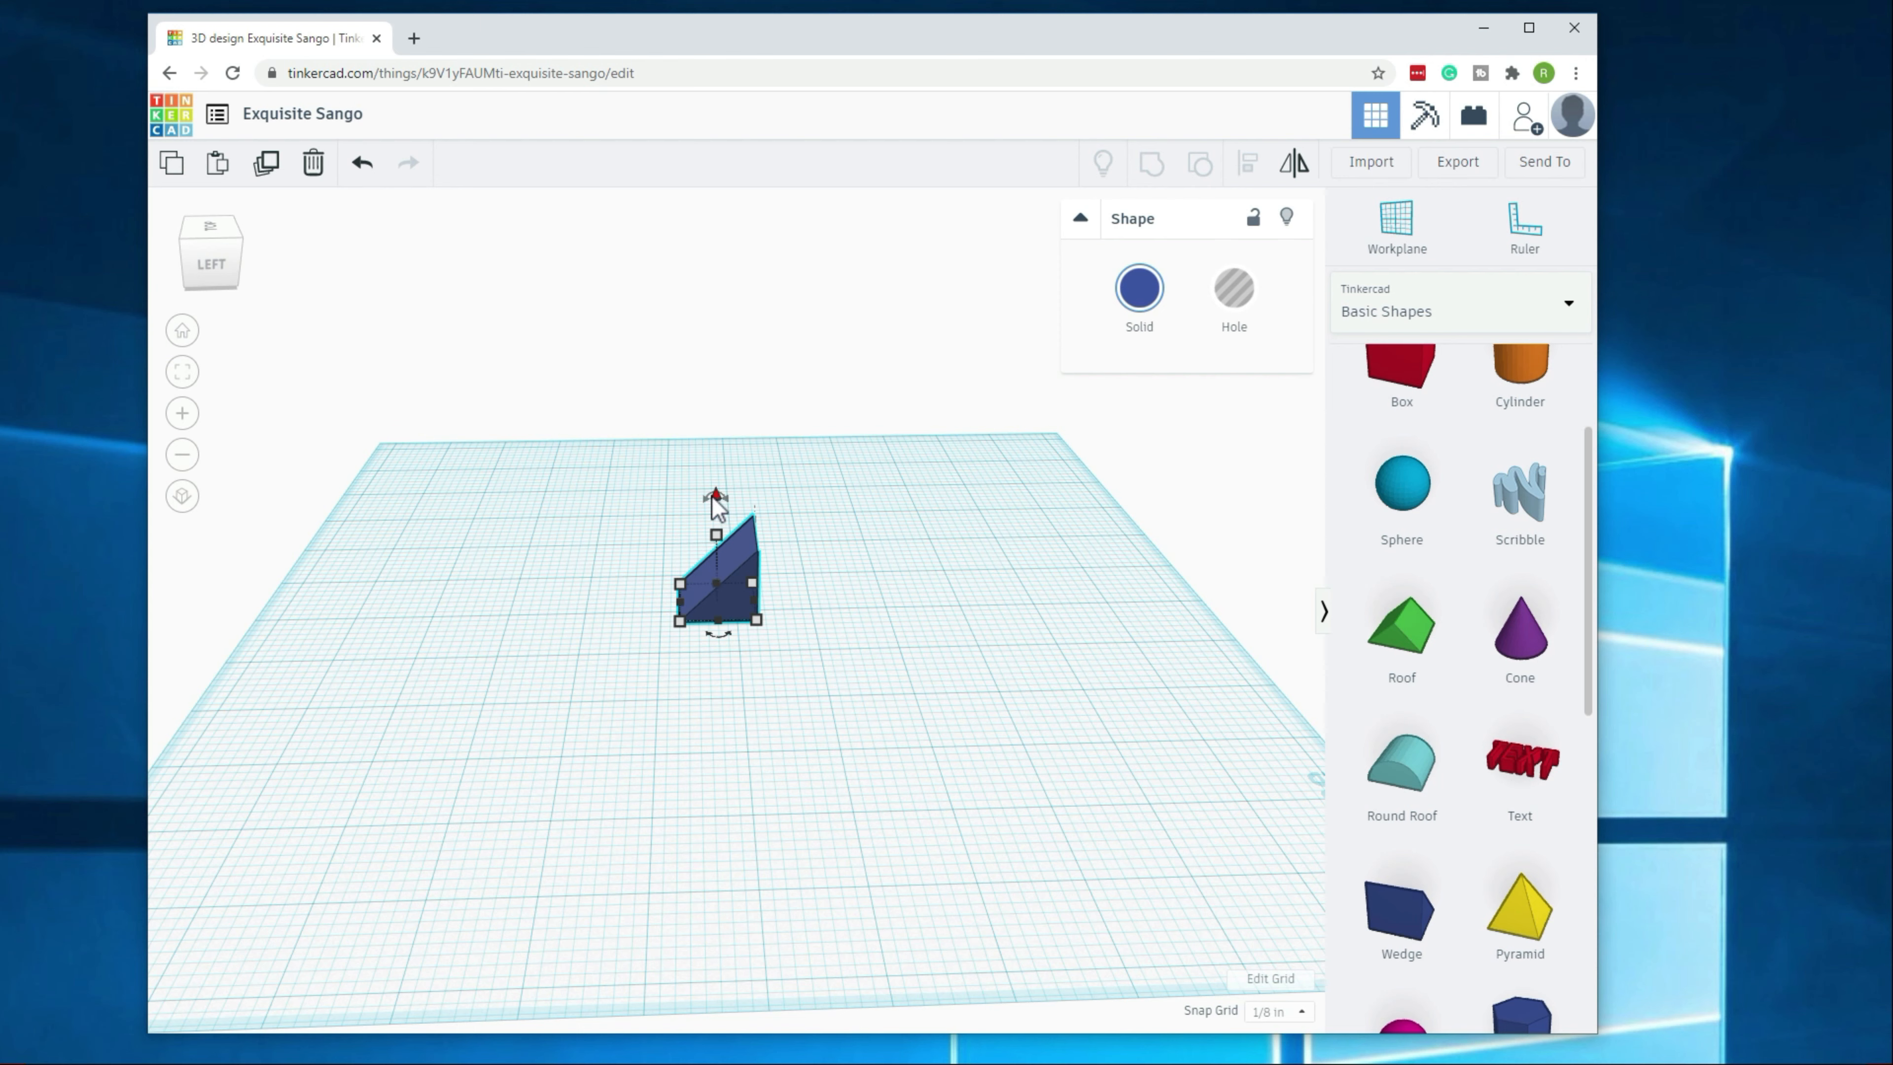
drag(713, 494, 708, 498)
drag(708, 511, 654, 506)
click(655, 494)
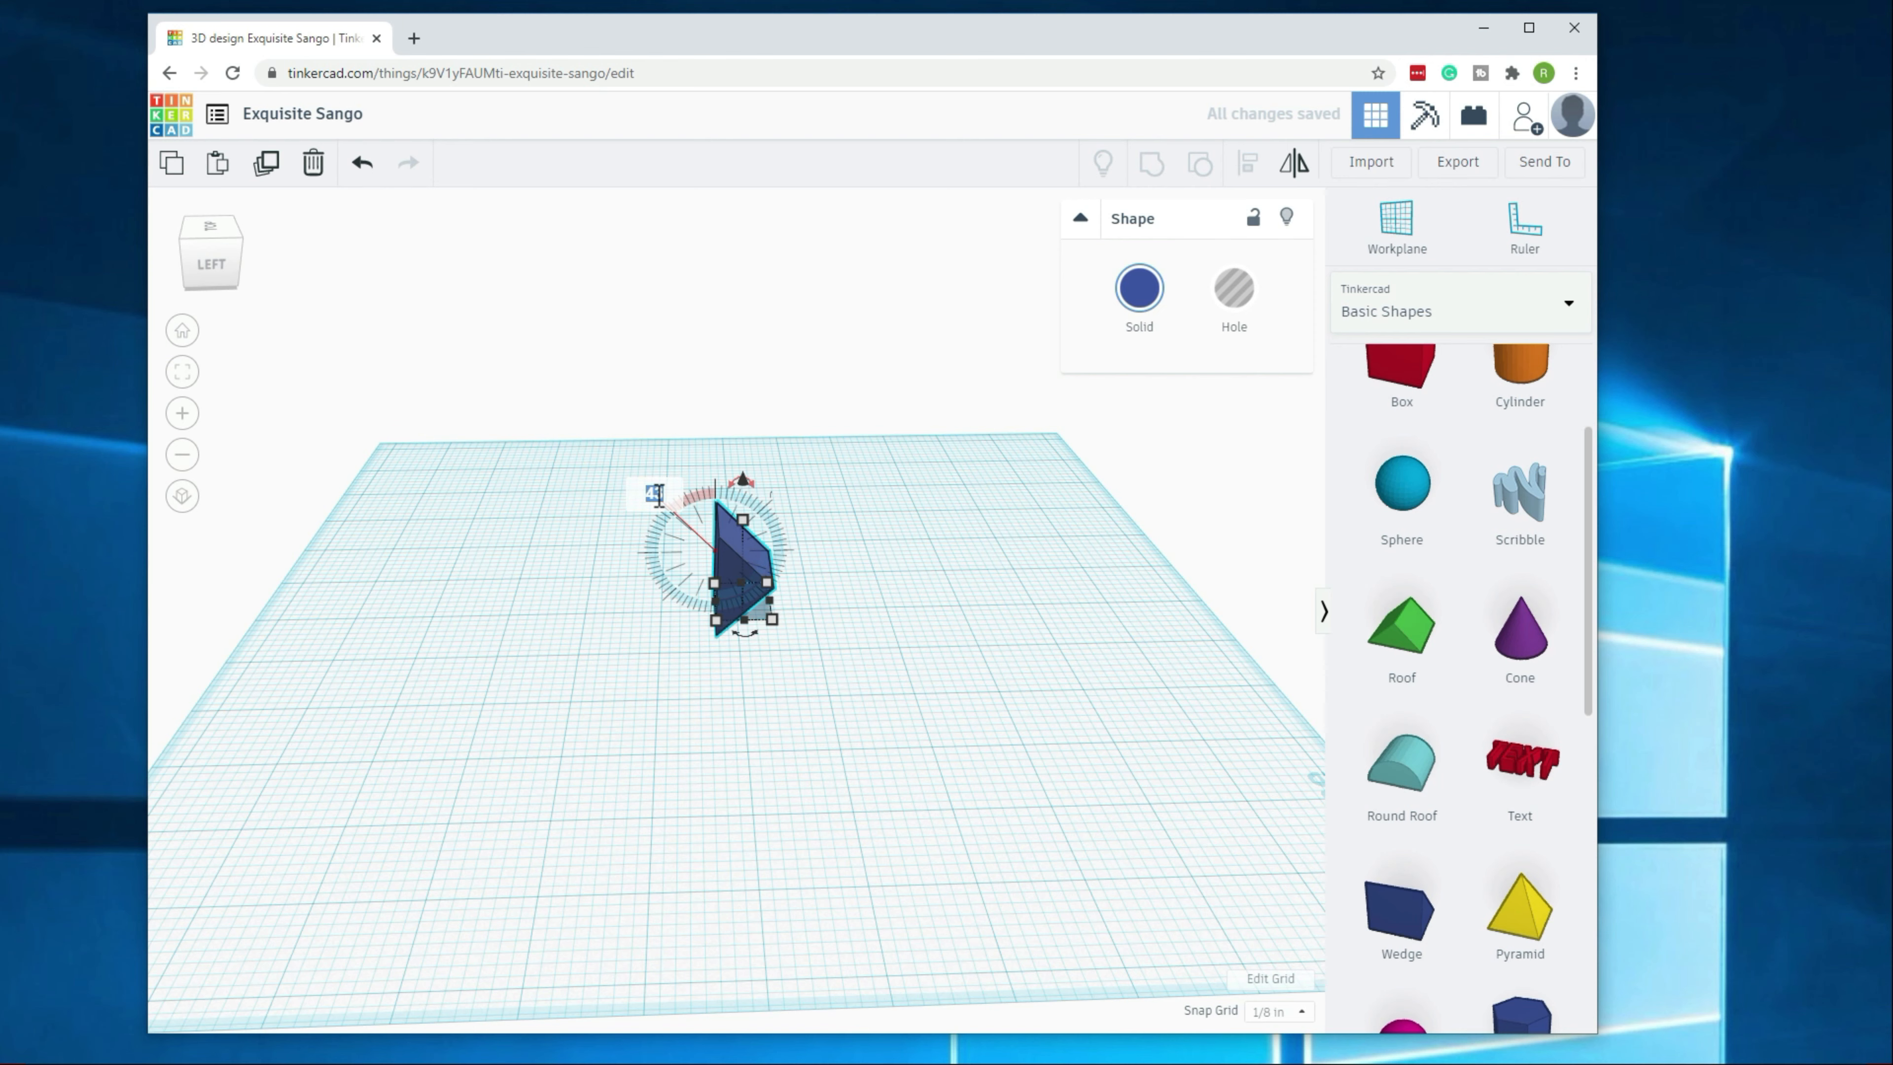
text(45)
key(Return)
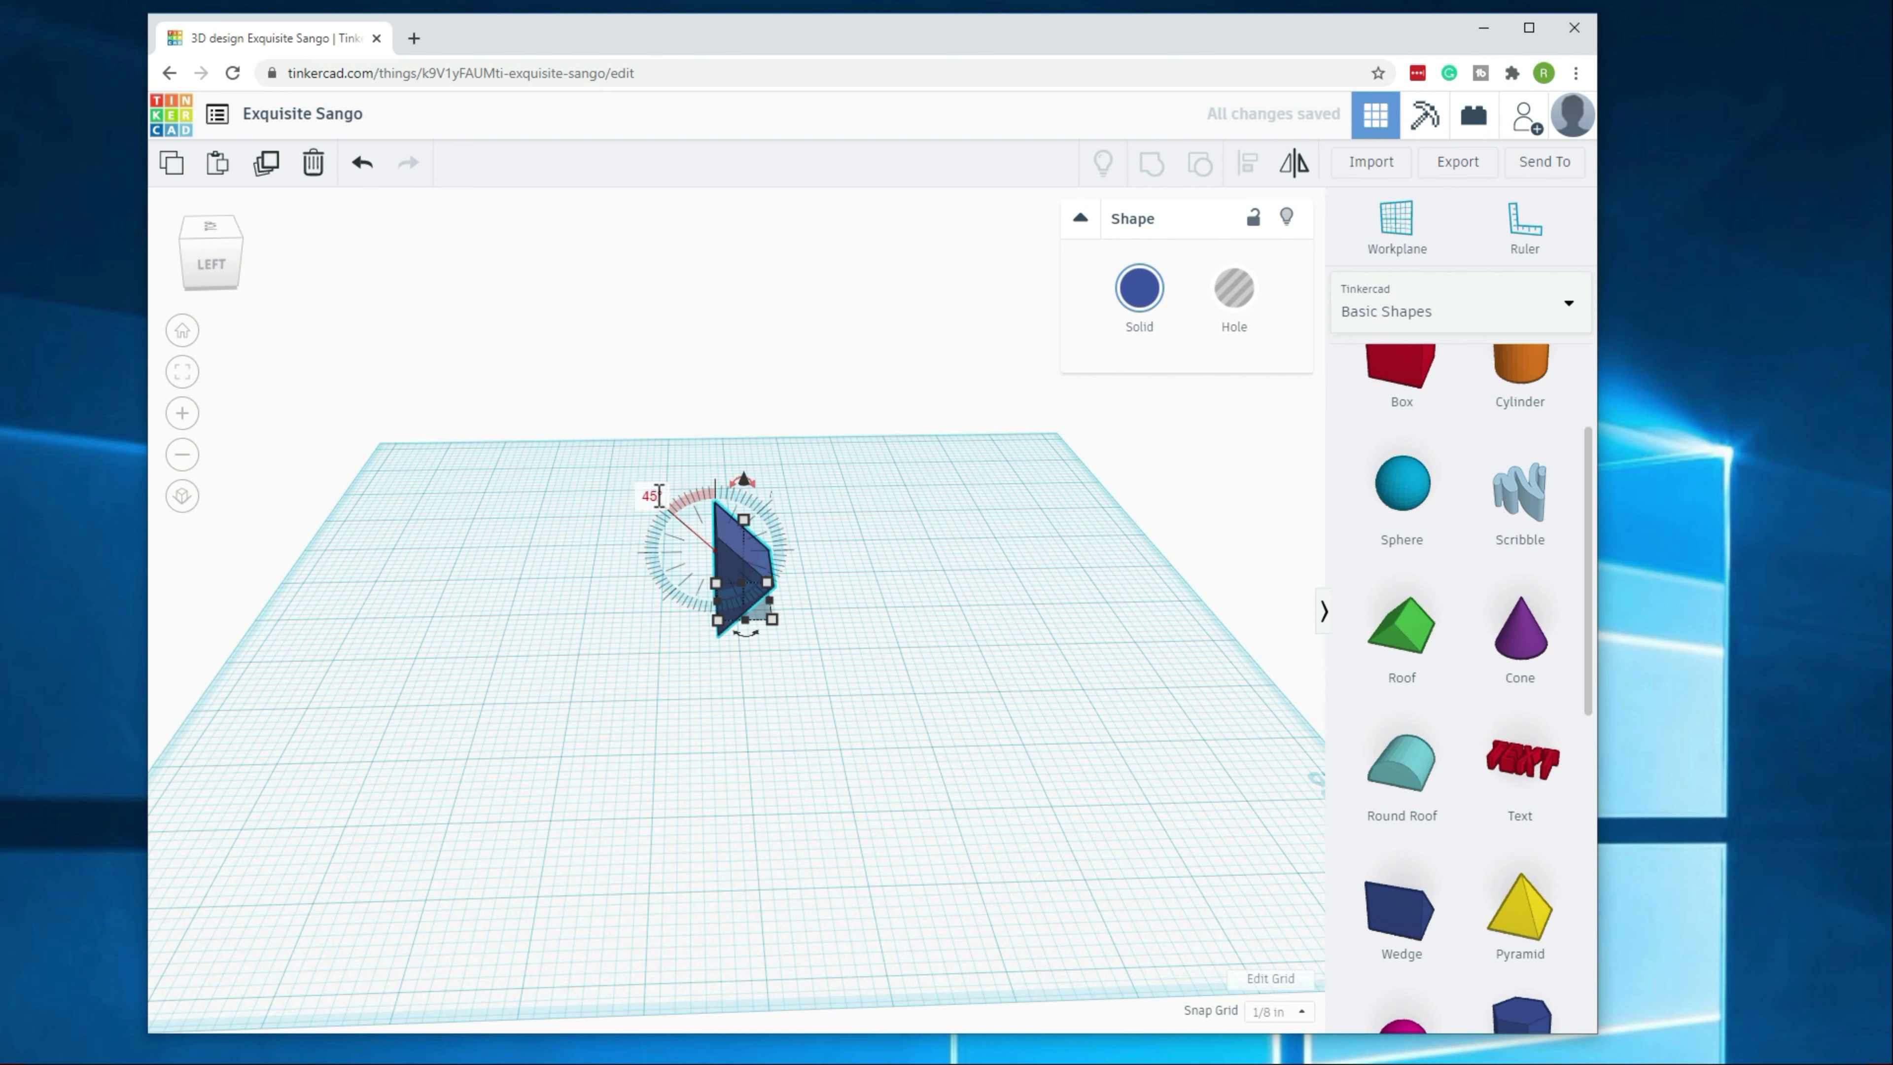
click(740, 679)
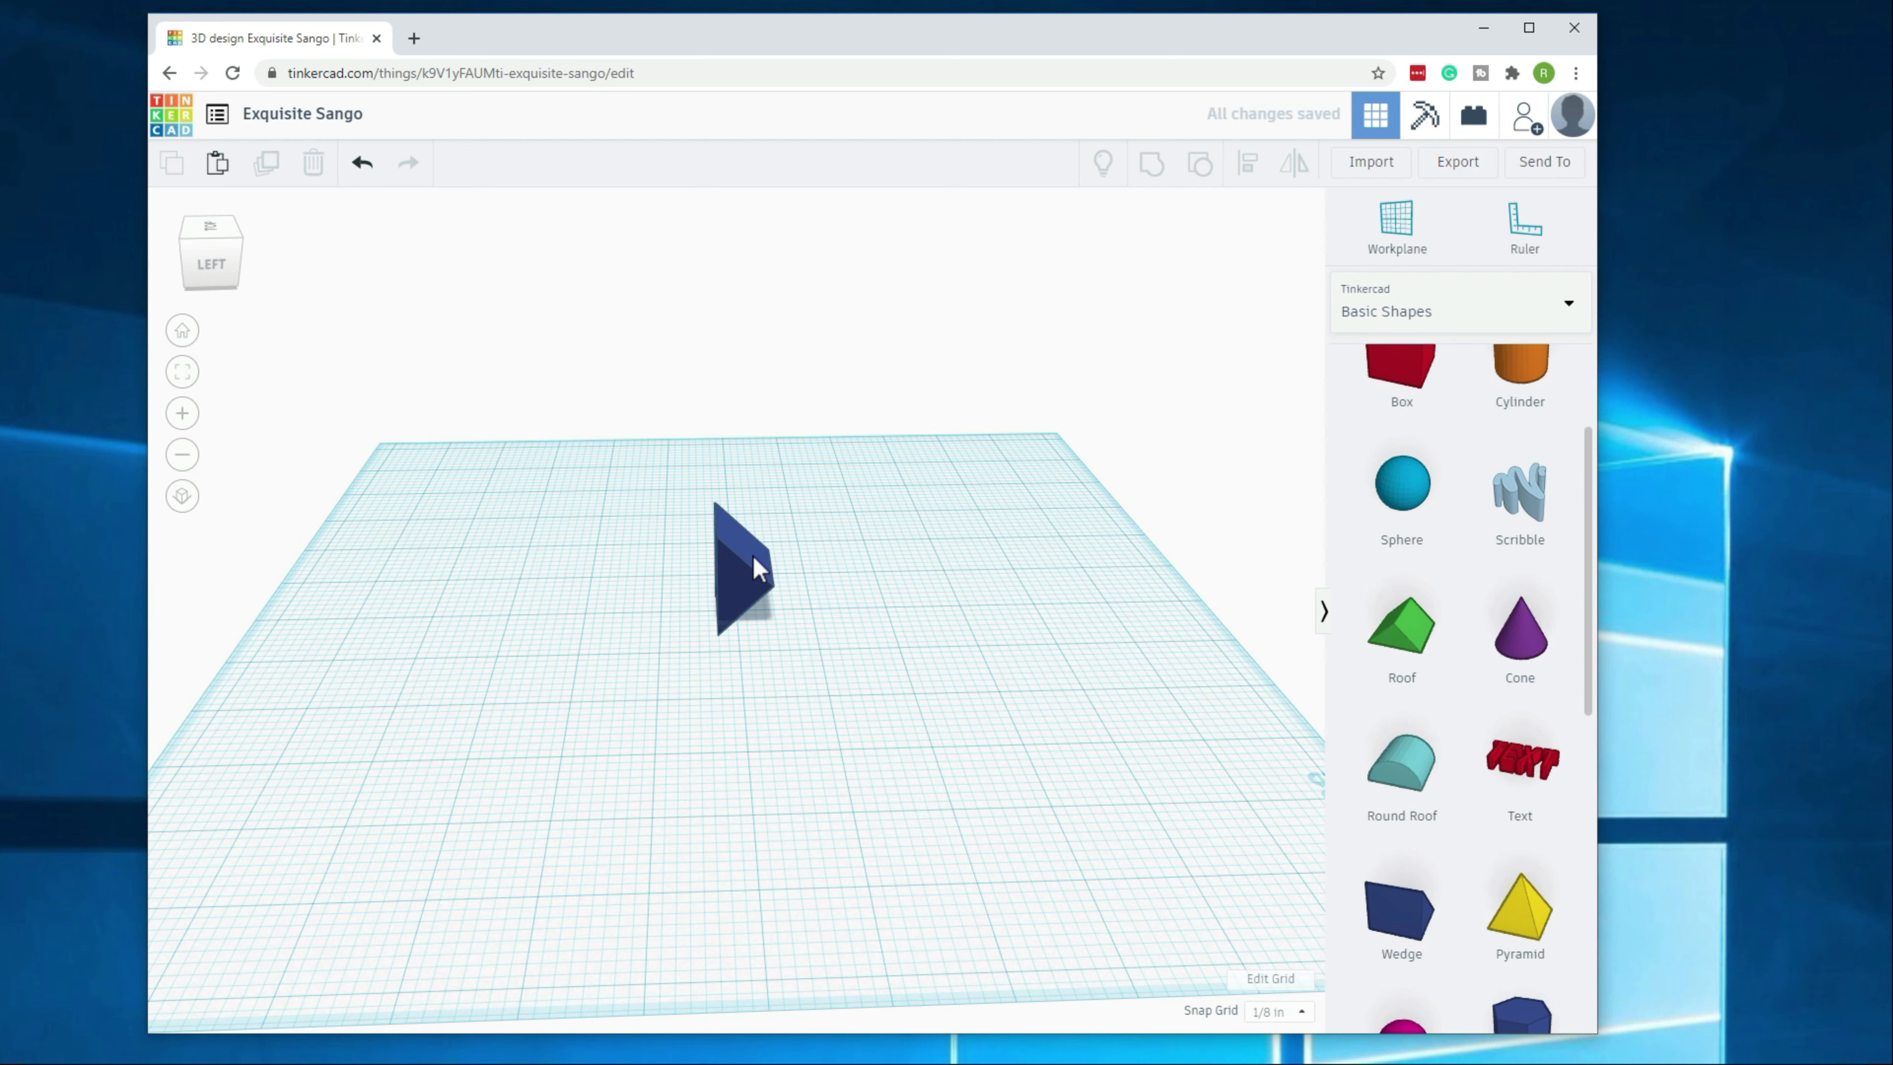
Step: Raise the rotated wedge 0.207 in so its lowest edge rests on the workplane
click(751, 555)
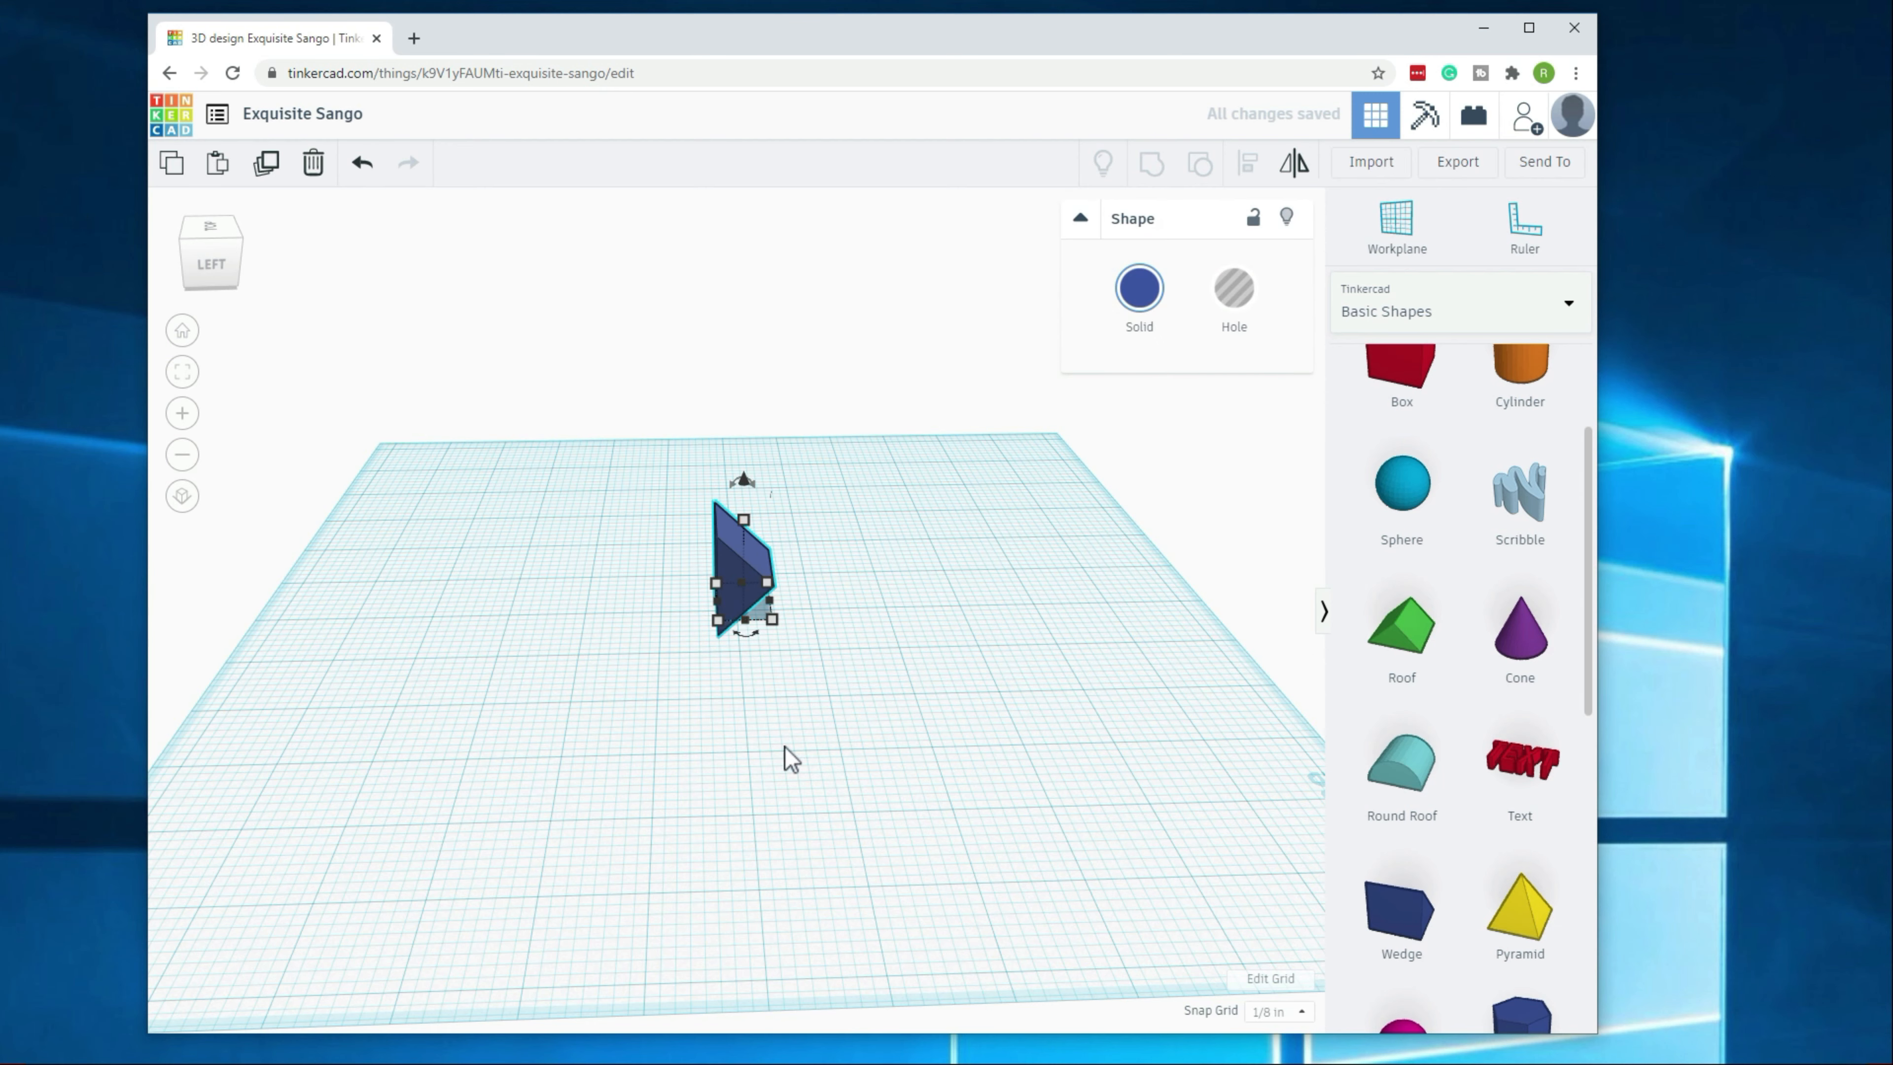
right_drag(782, 756, 689, 794)
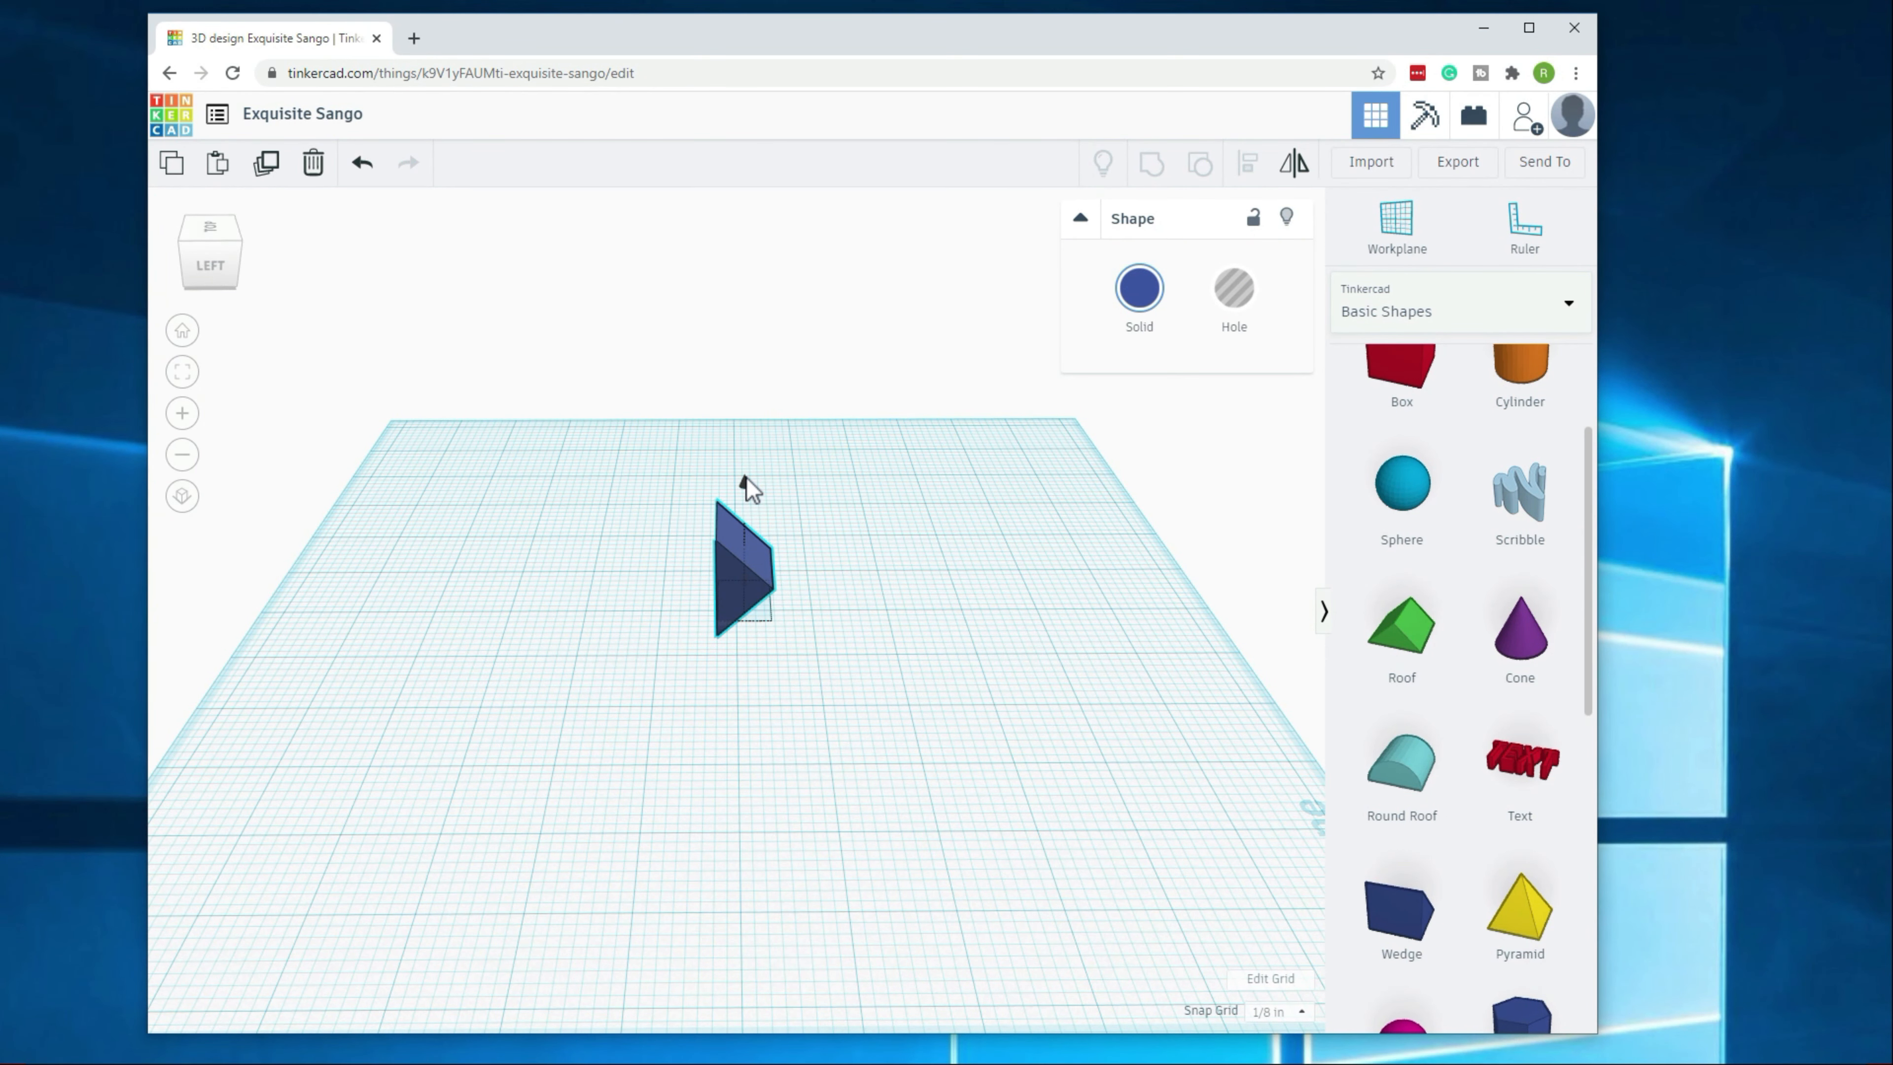
drag(745, 482, 748, 466)
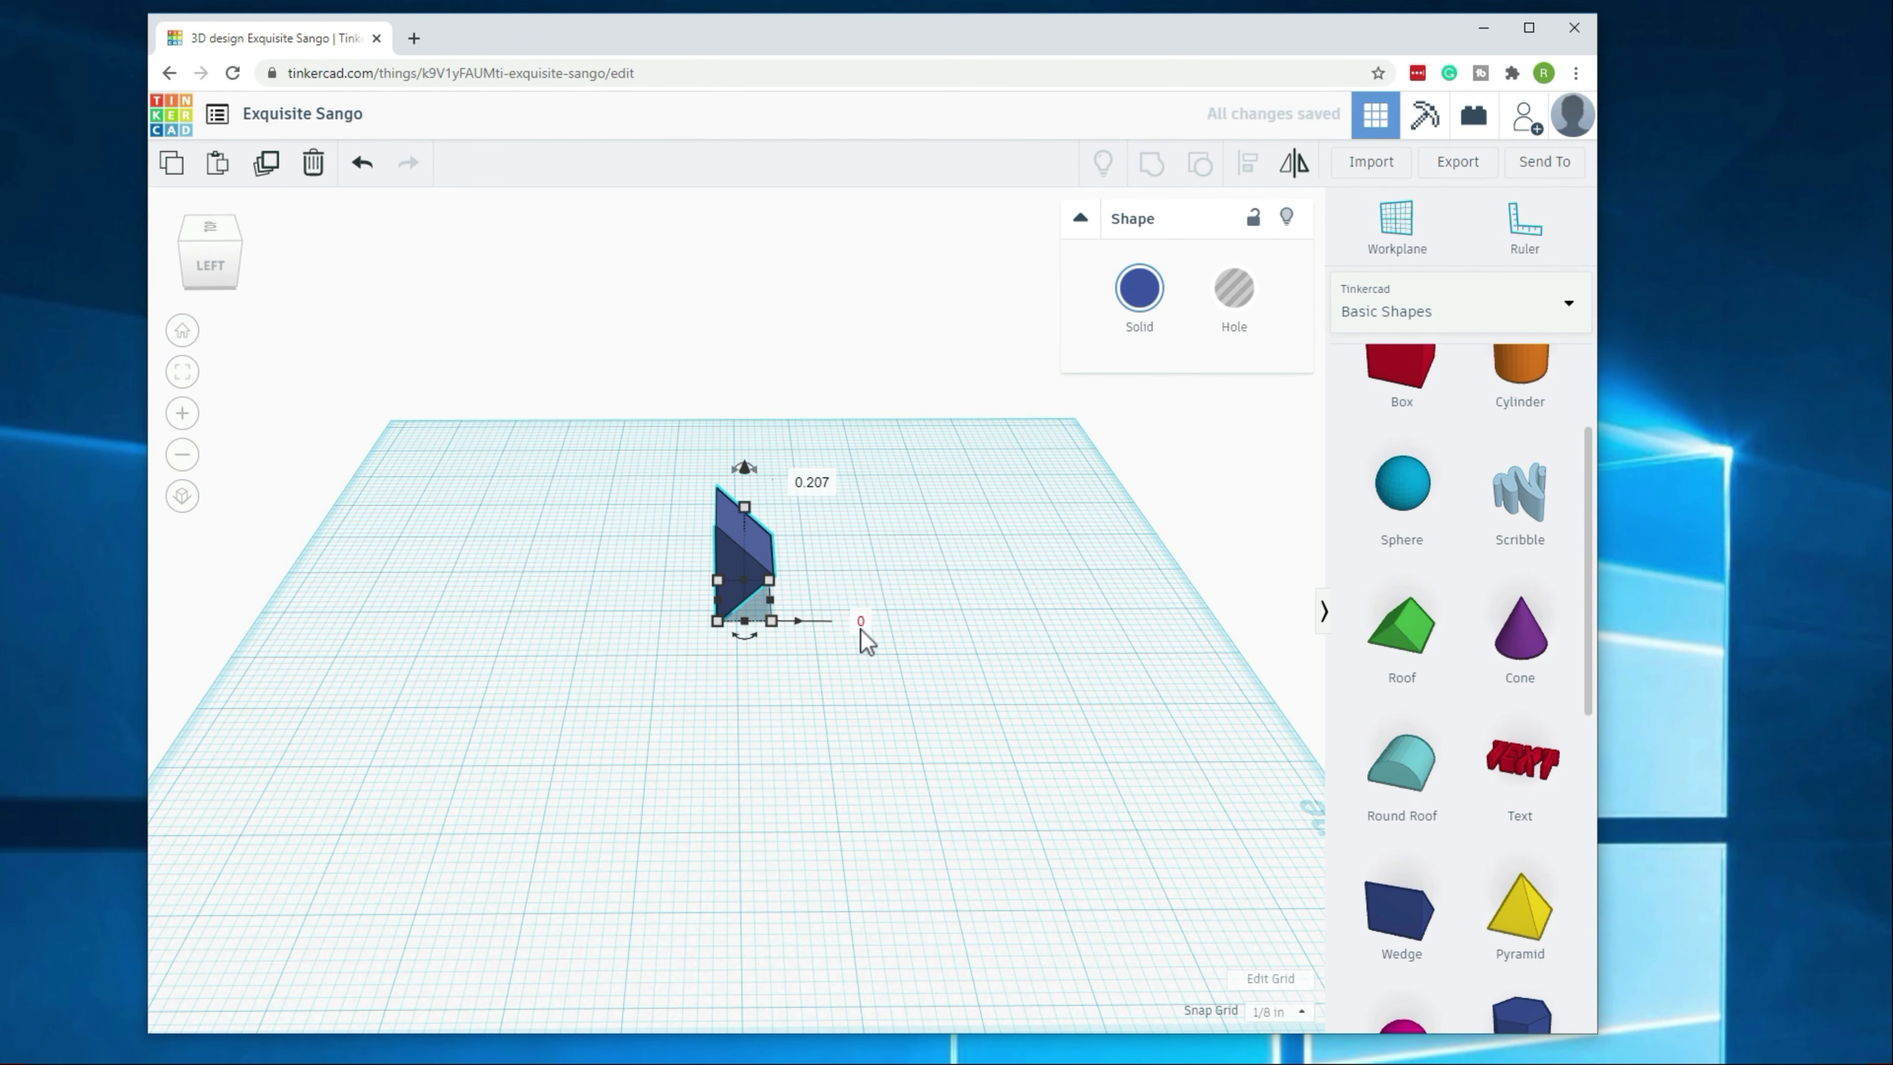
right_drag(836, 643, 416, 788)
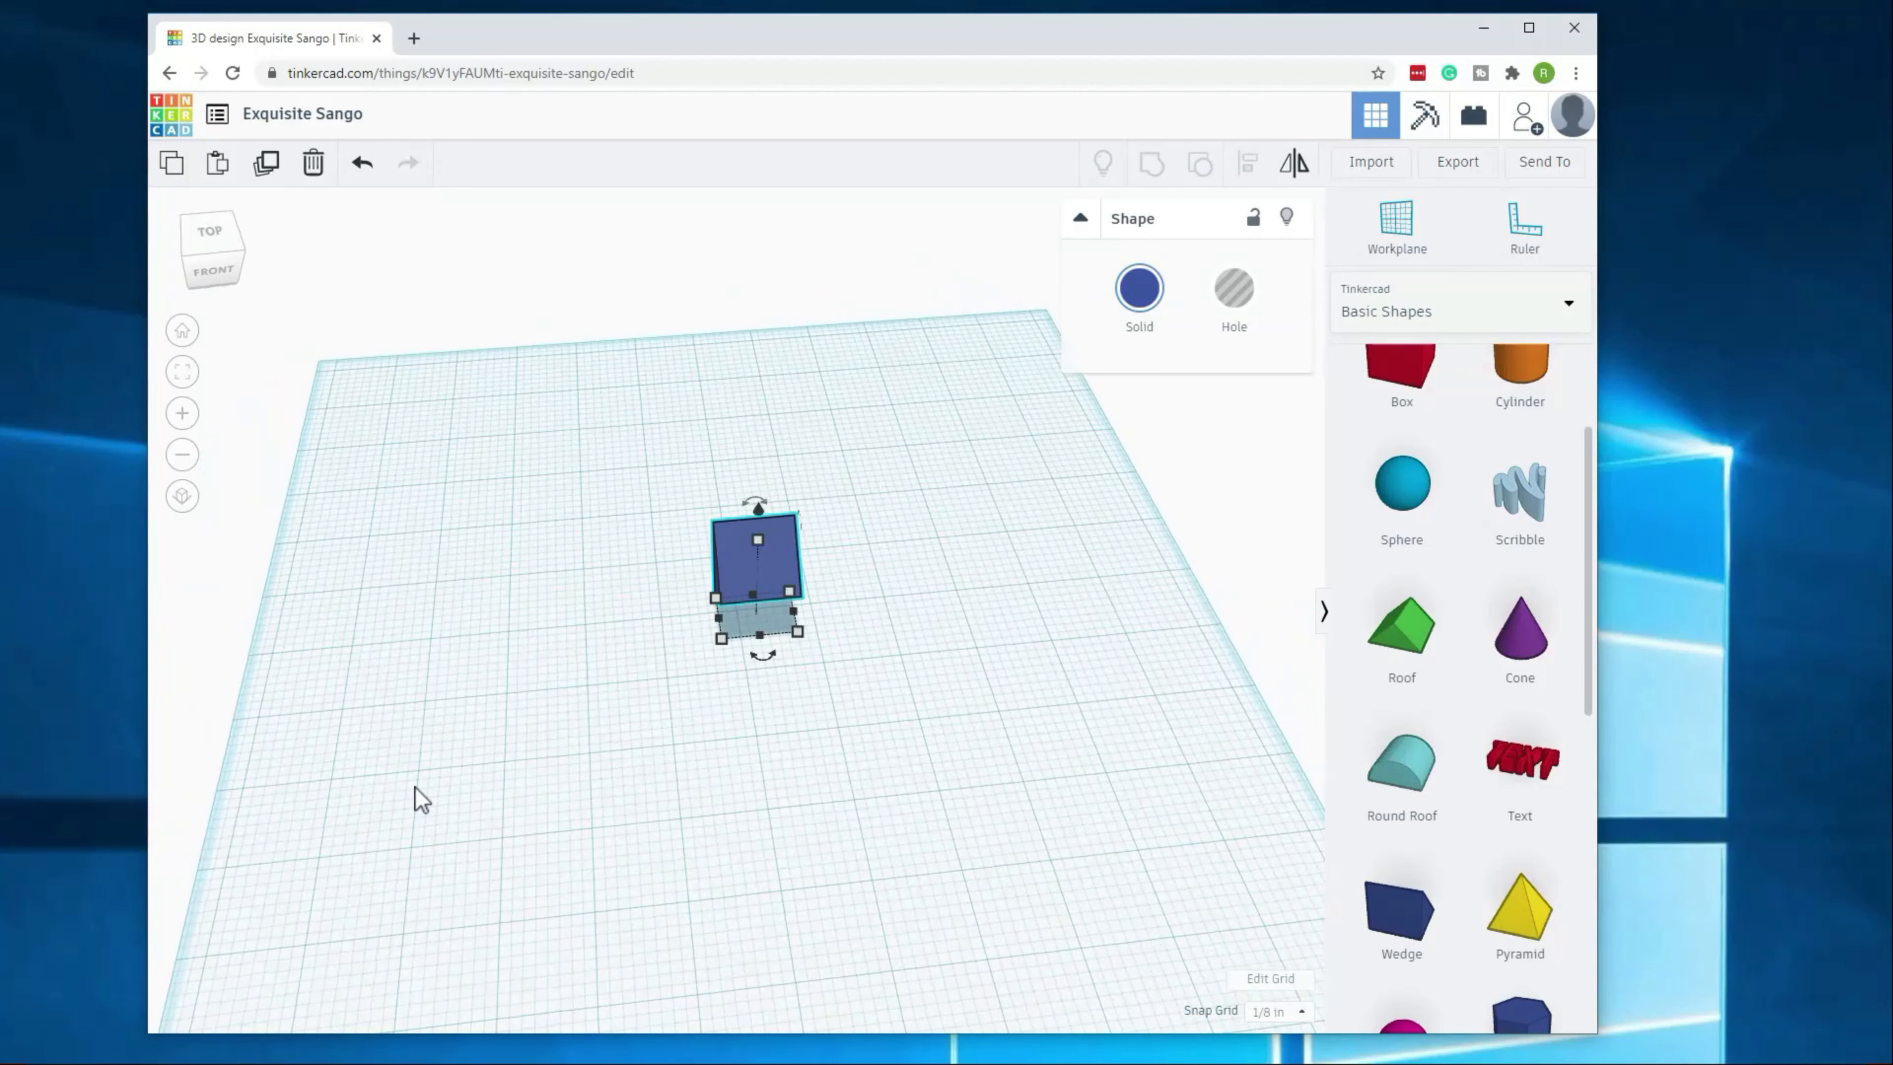
Step: Set the wedge's front-to-back depth to 1 in
click(706, 715)
click(752, 585)
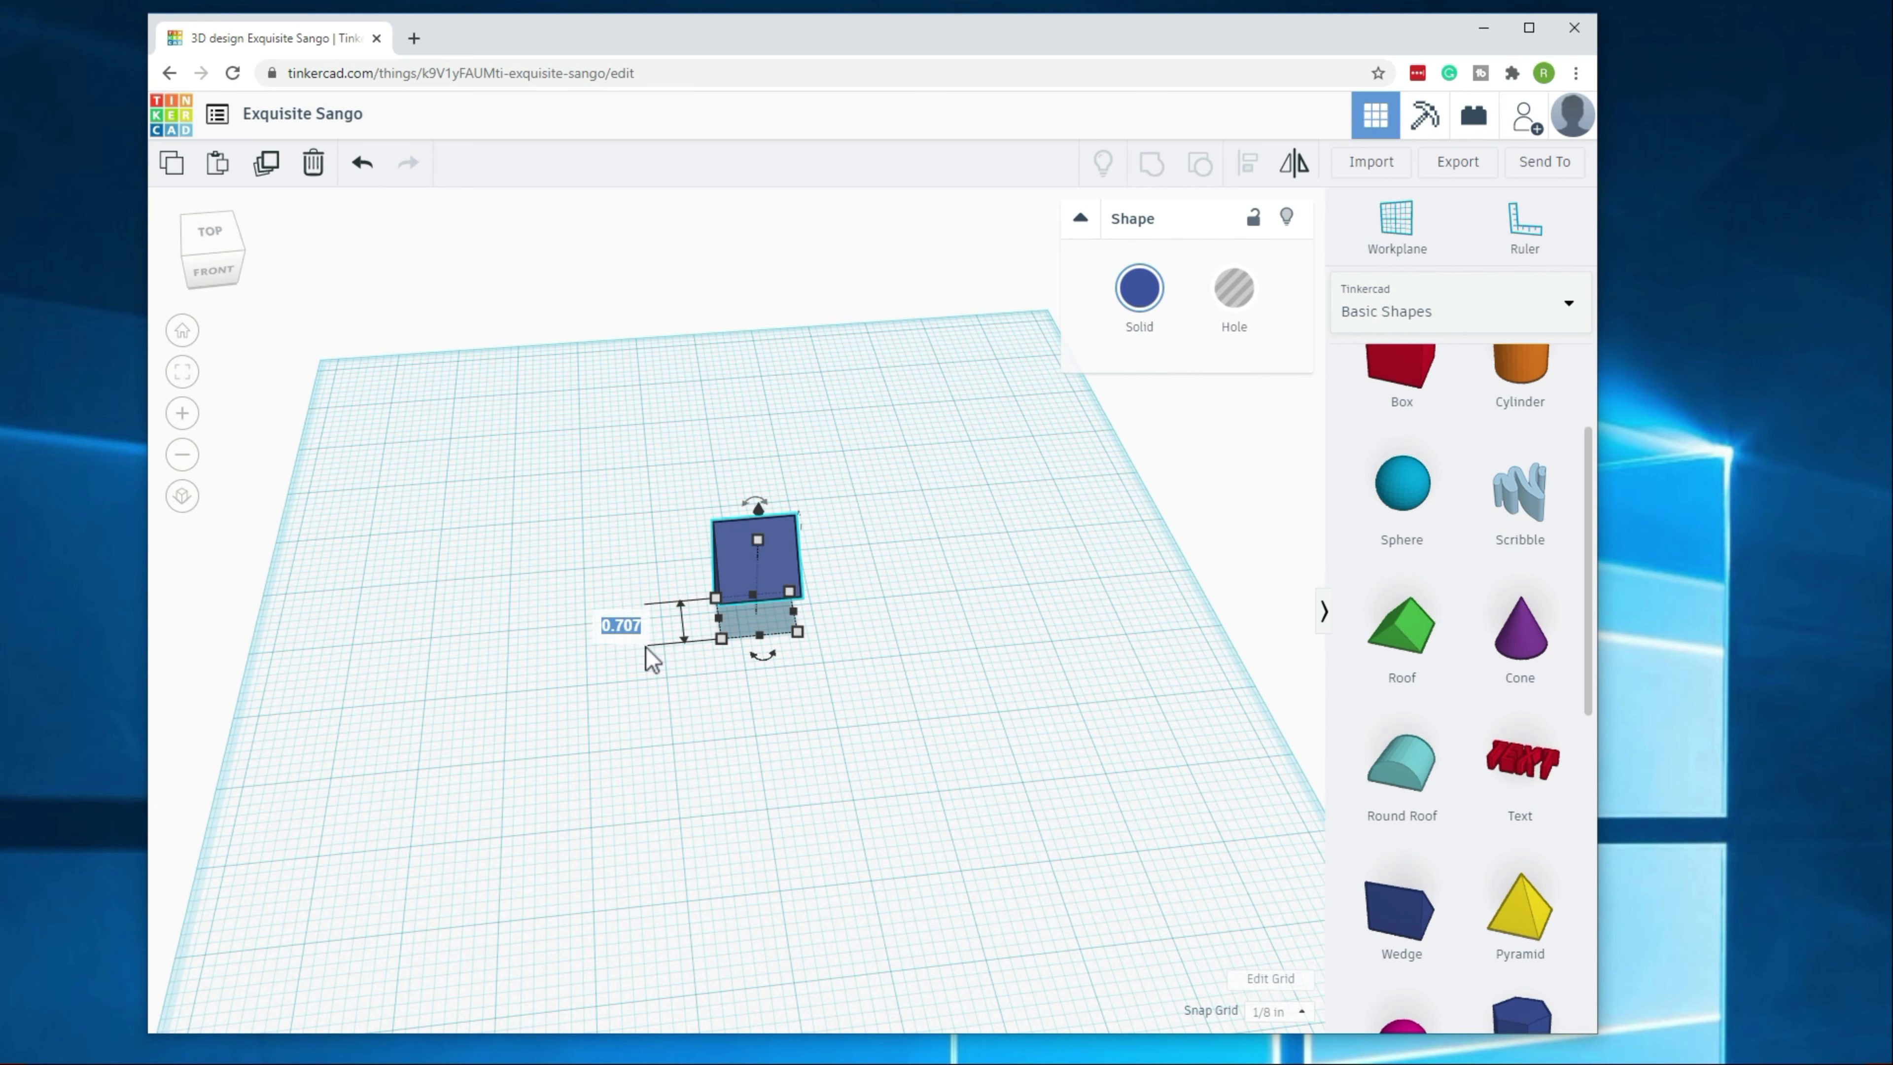
right_drag(646, 656, 831, 637)
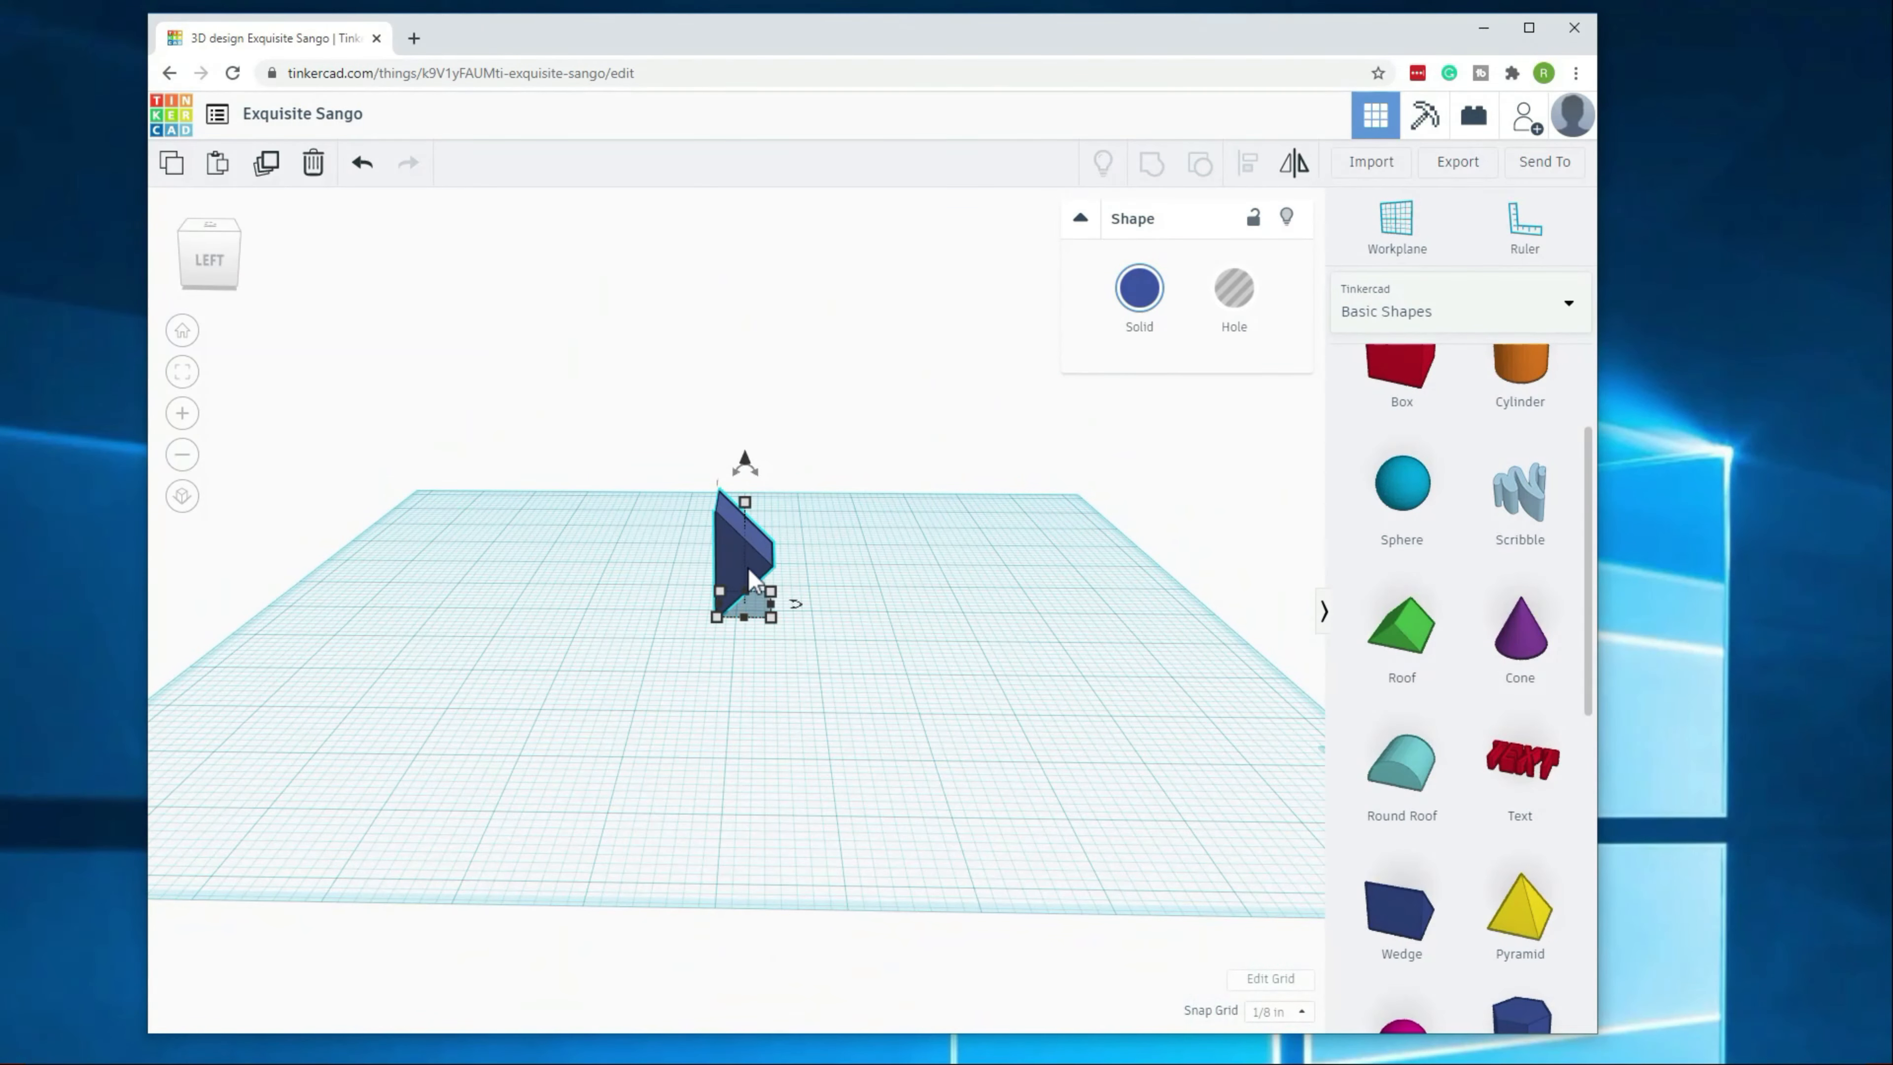
mouse_move(767, 620)
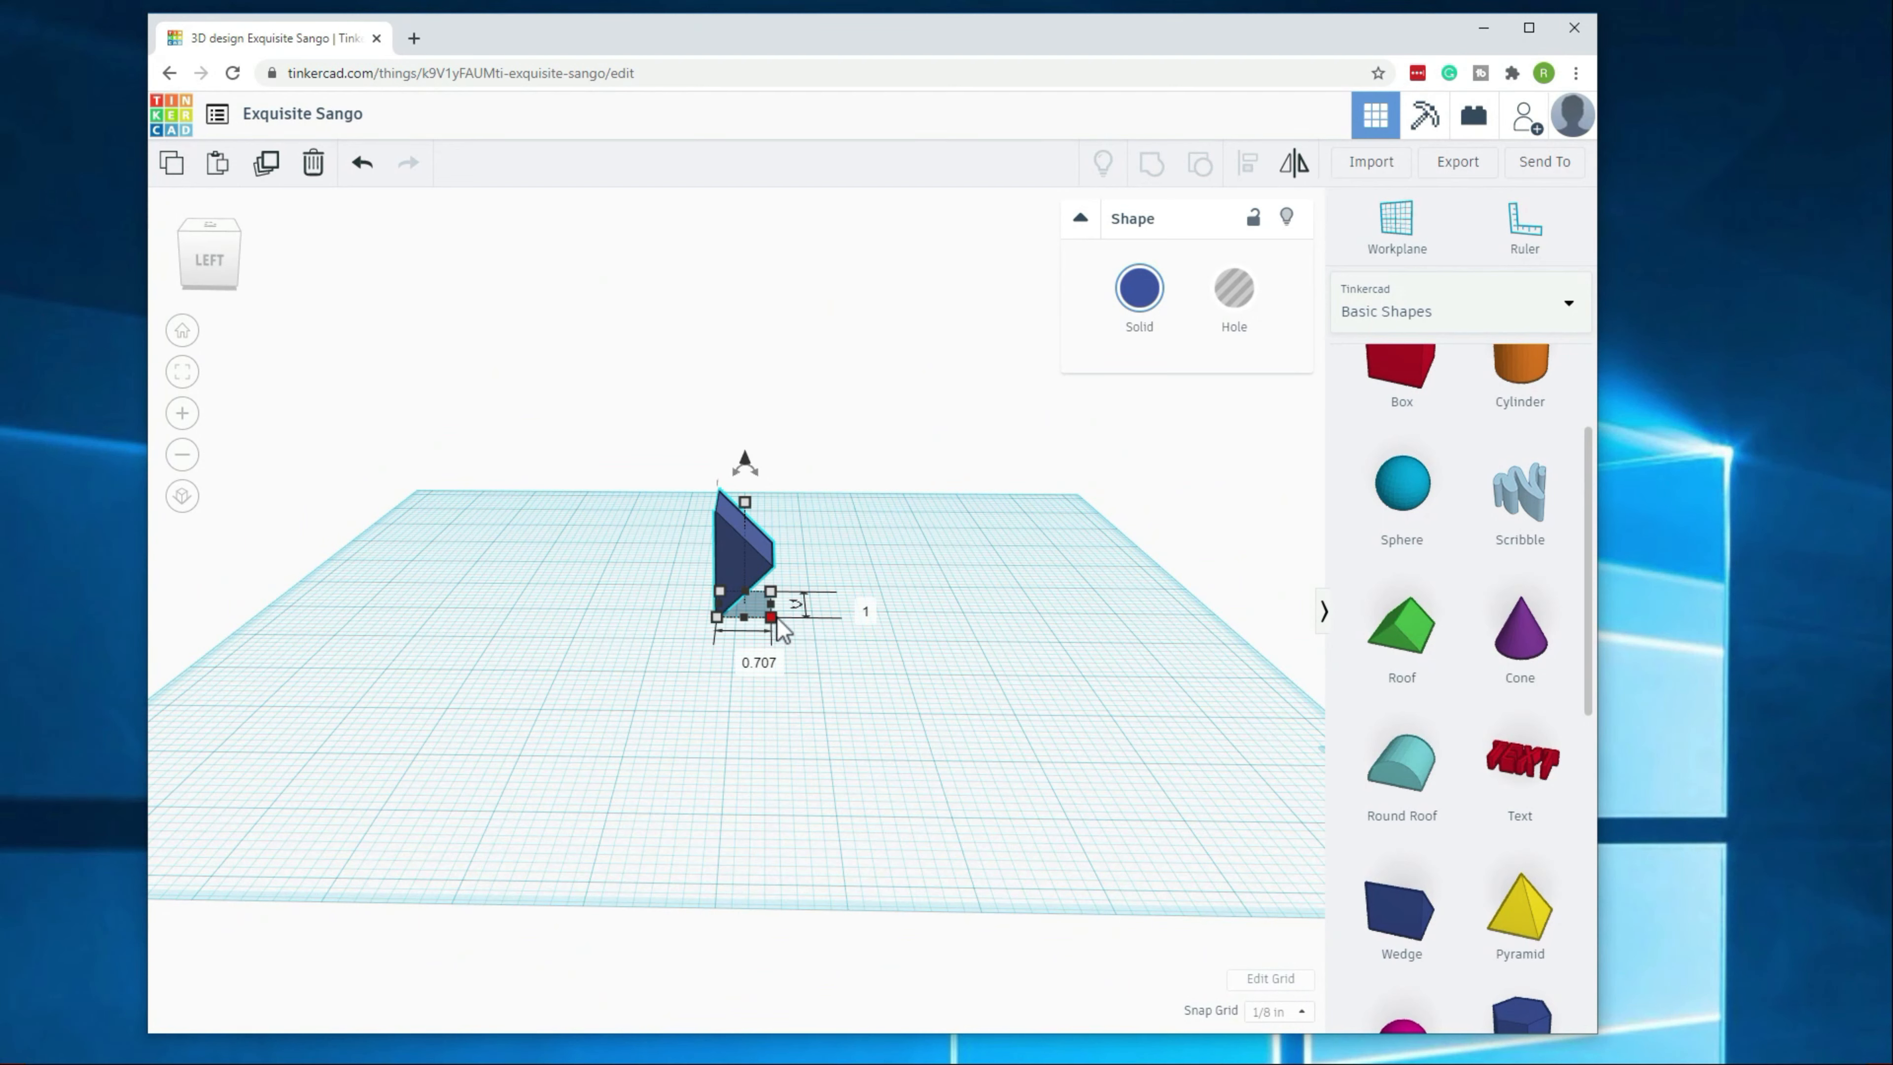
click(759, 665)
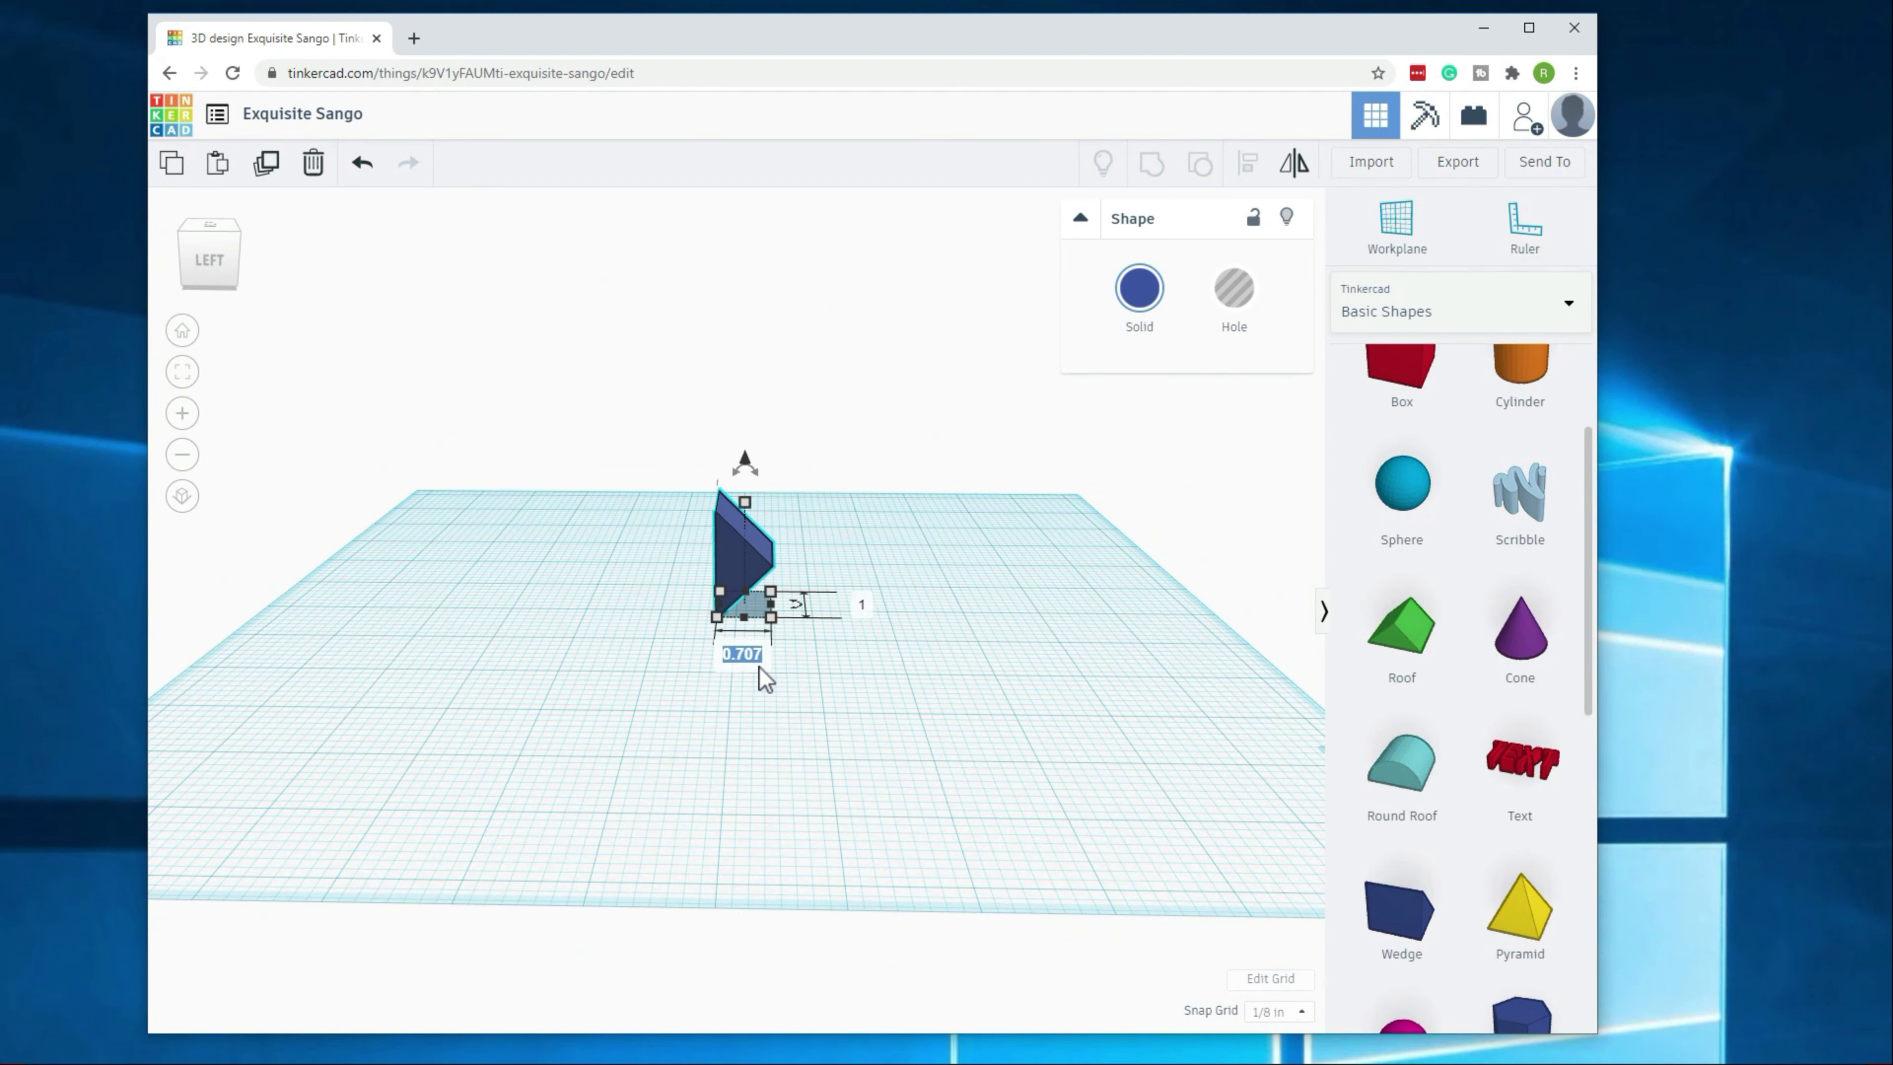
text(1)
key(Return)
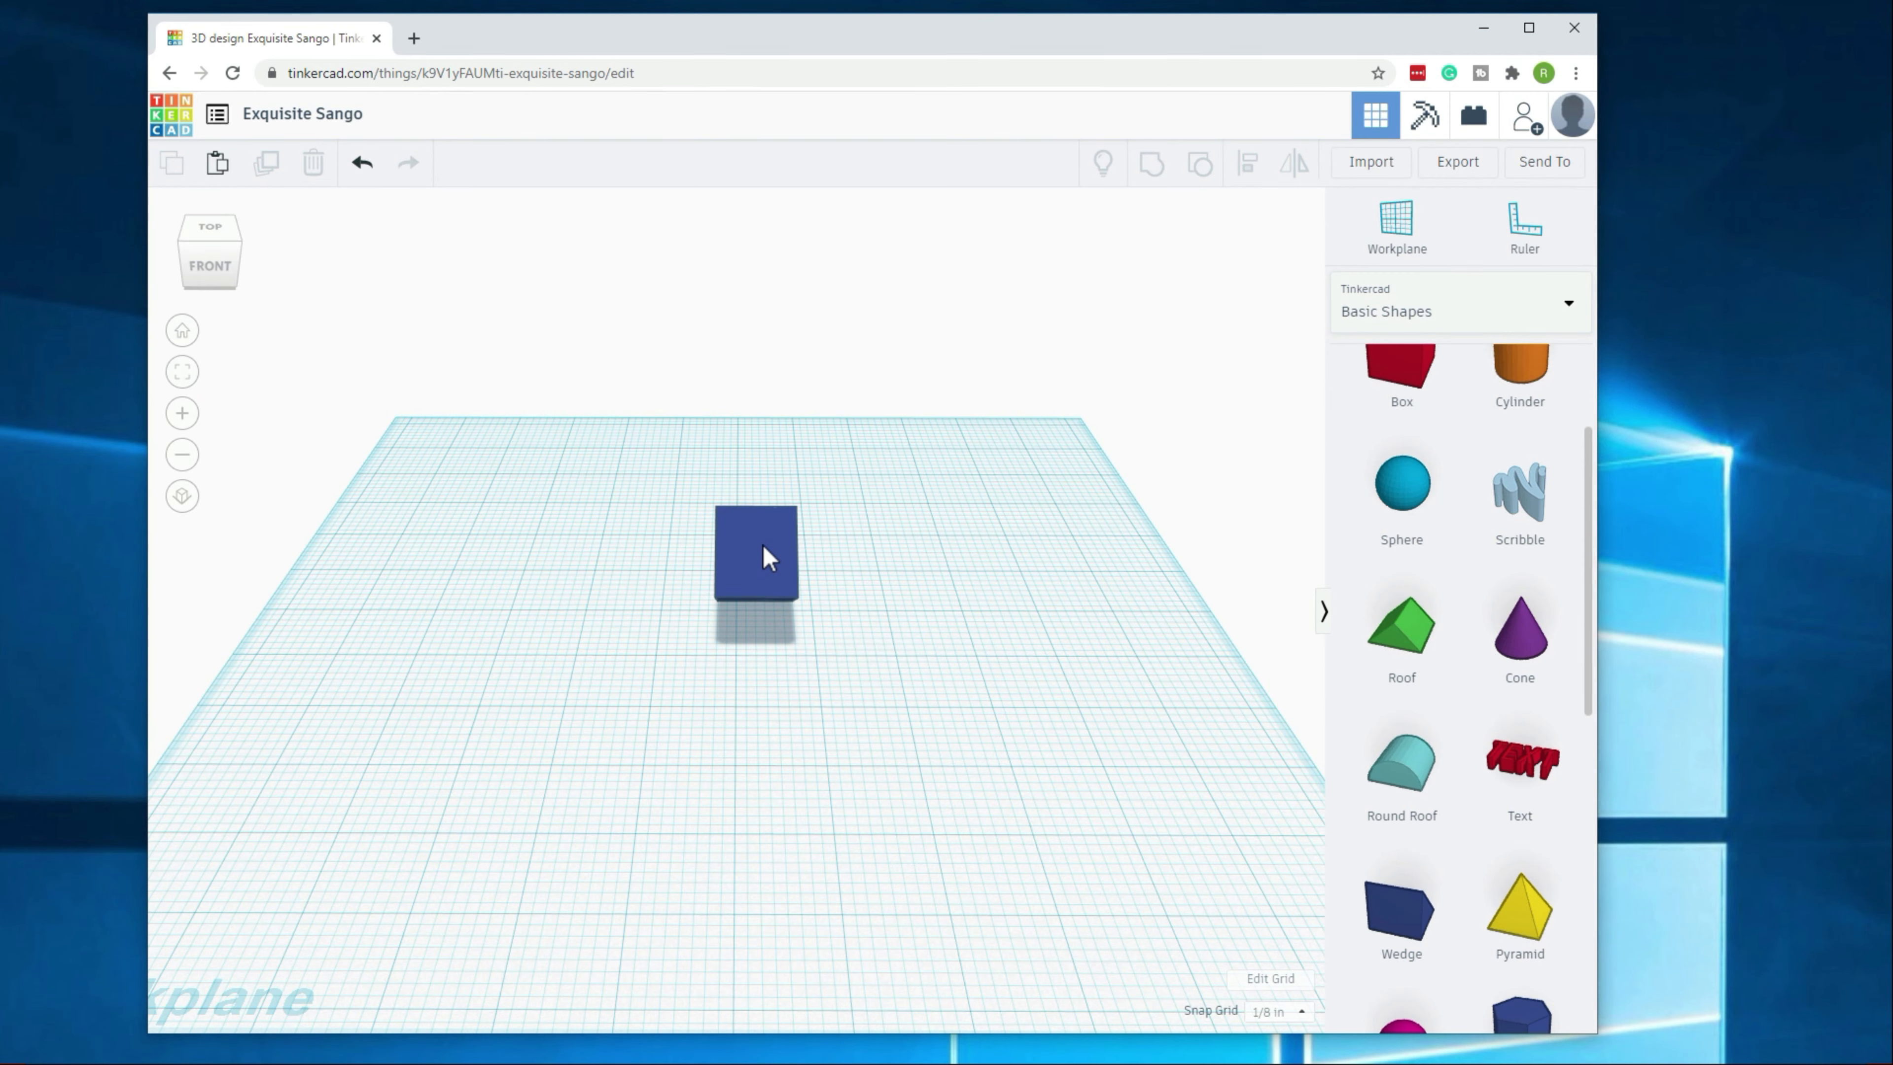
Step: Set the wedge's left-to-right length to 5.5 in
right_drag(733, 675, 697, 831)
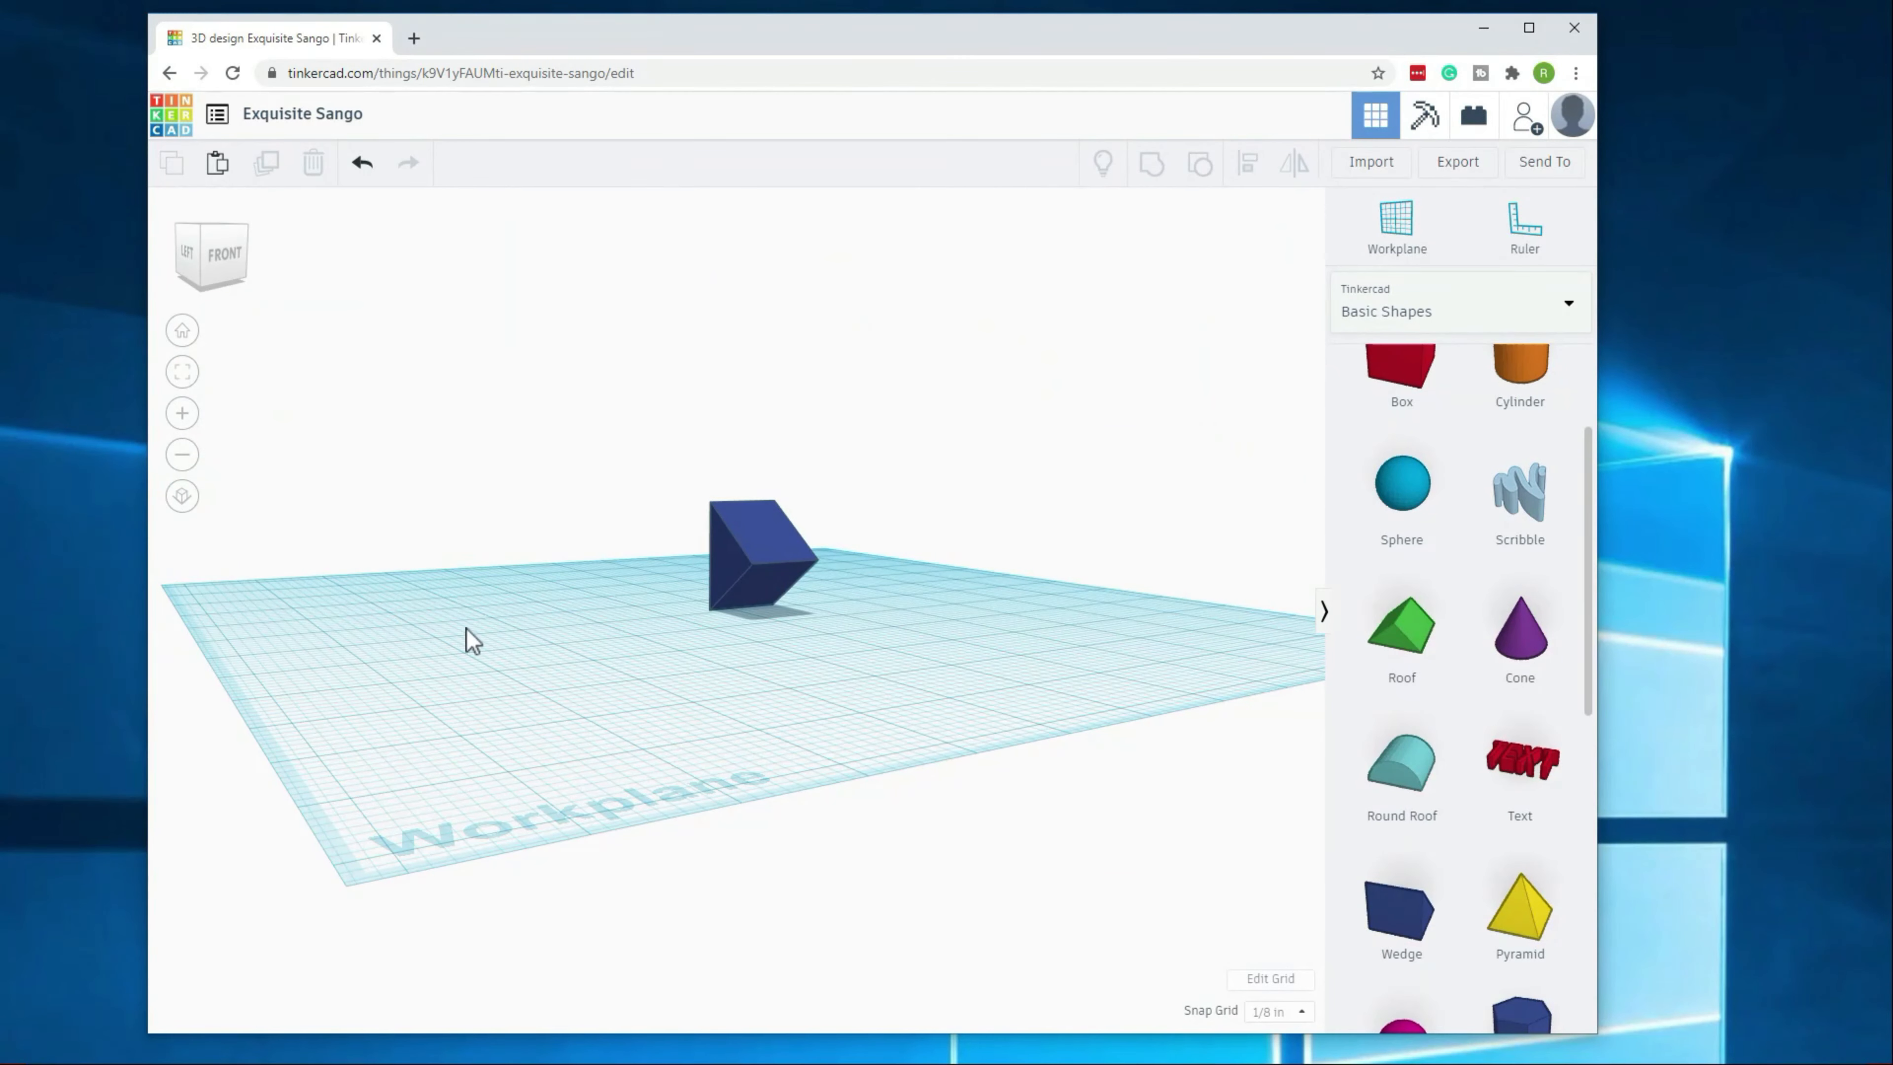
click(184, 332)
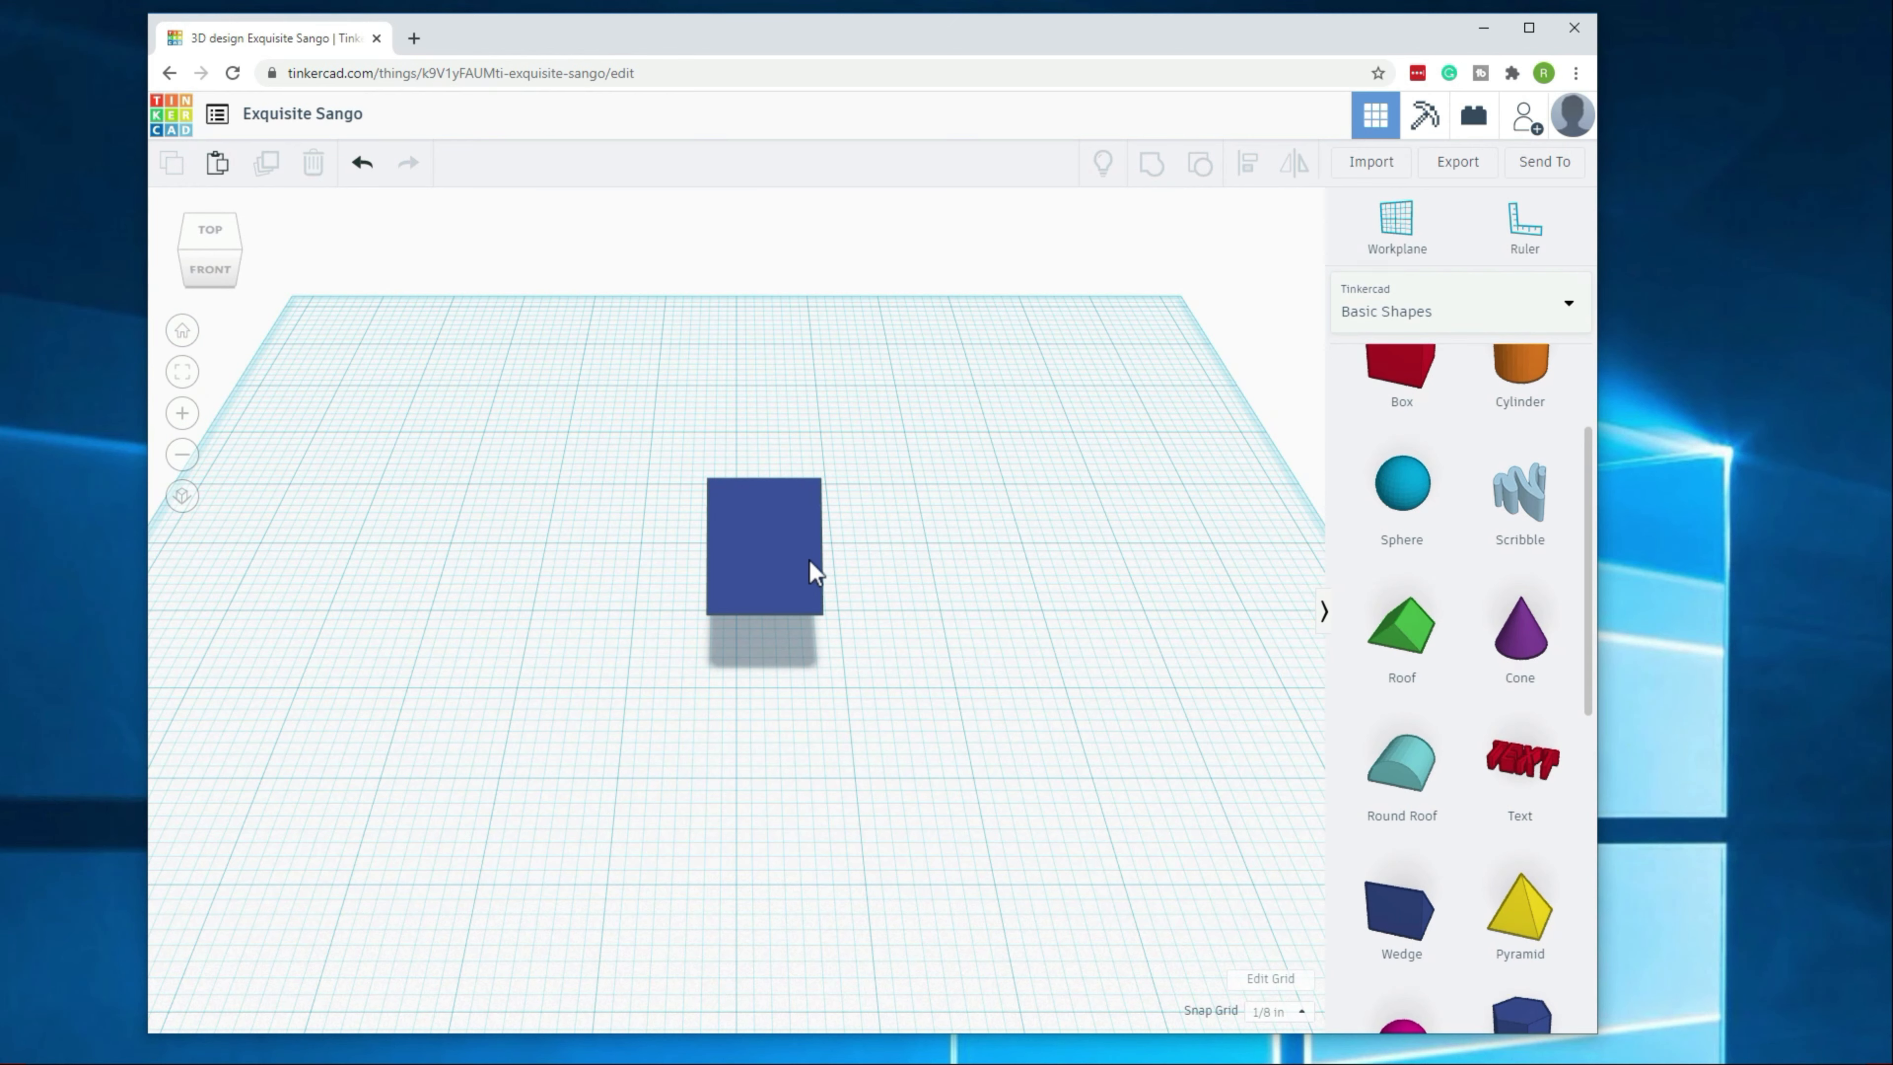
click(754, 561)
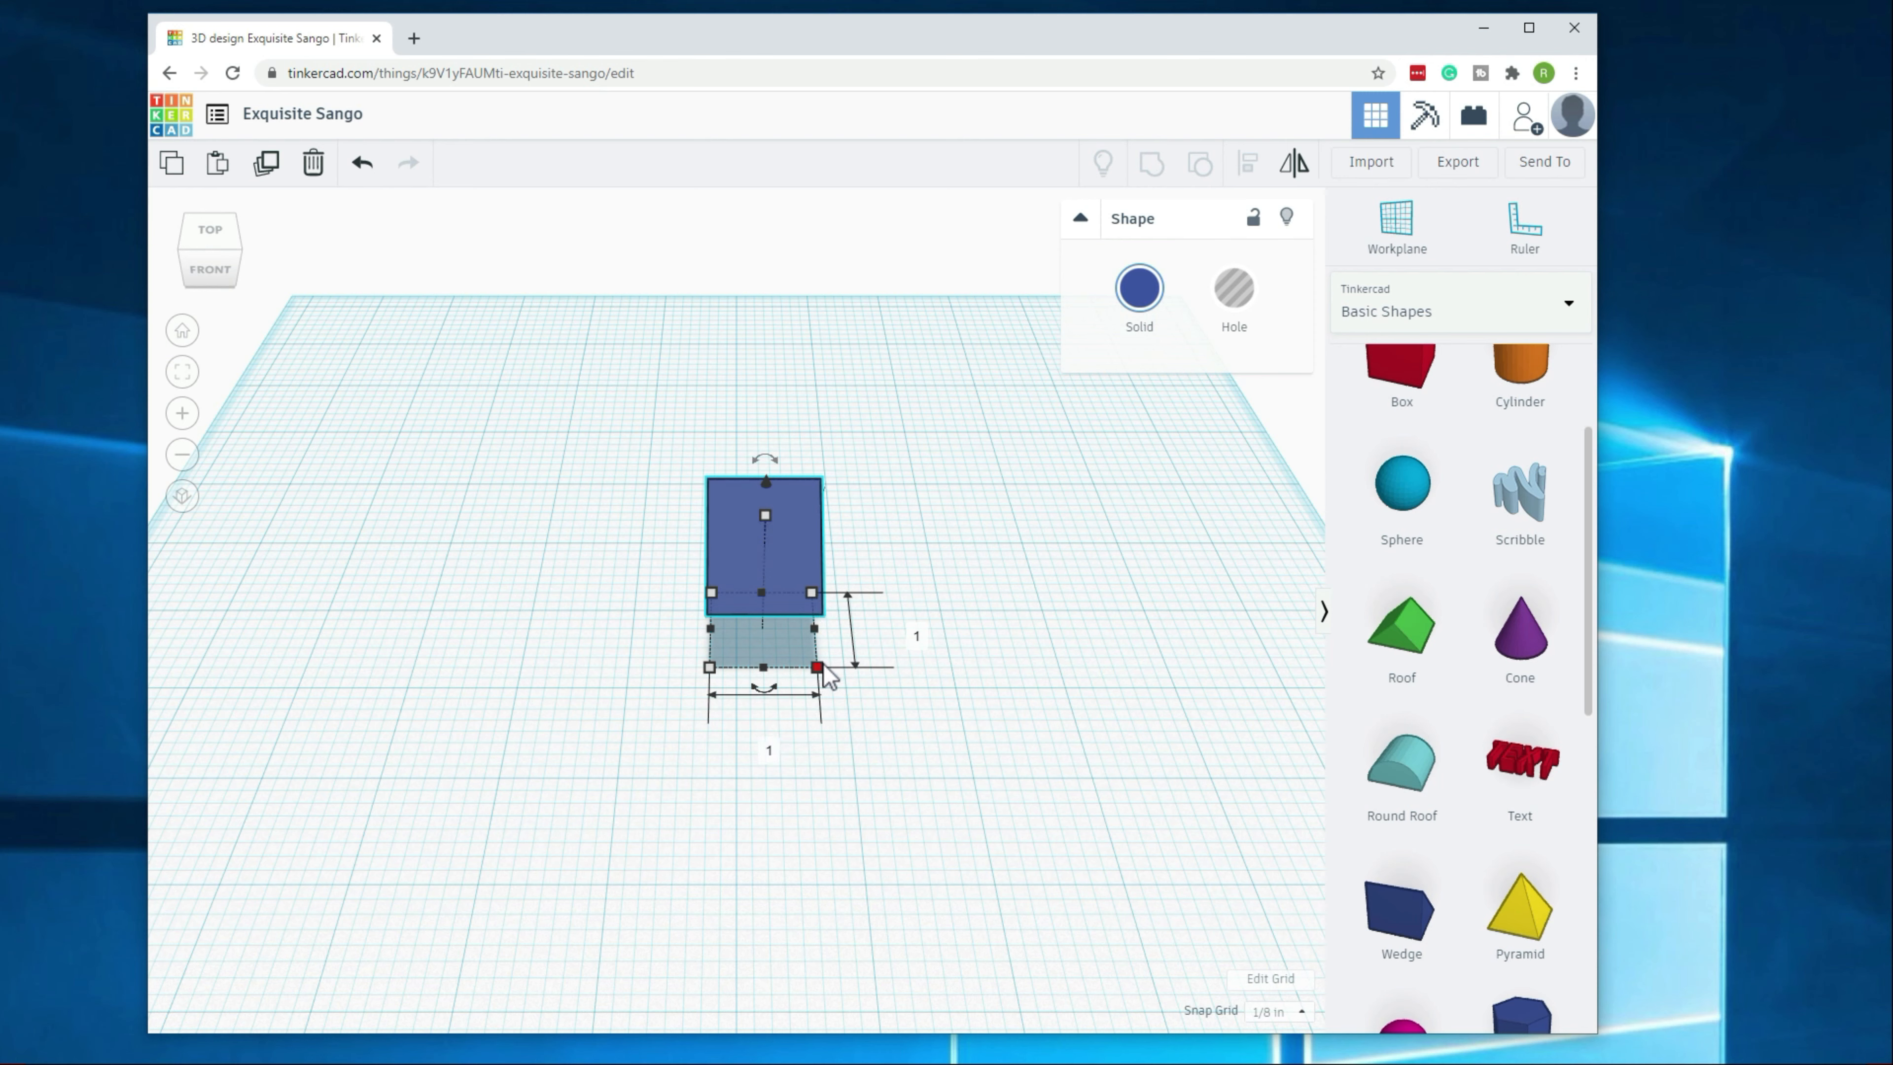
click(768, 749)
text(5.5)
key(Return)
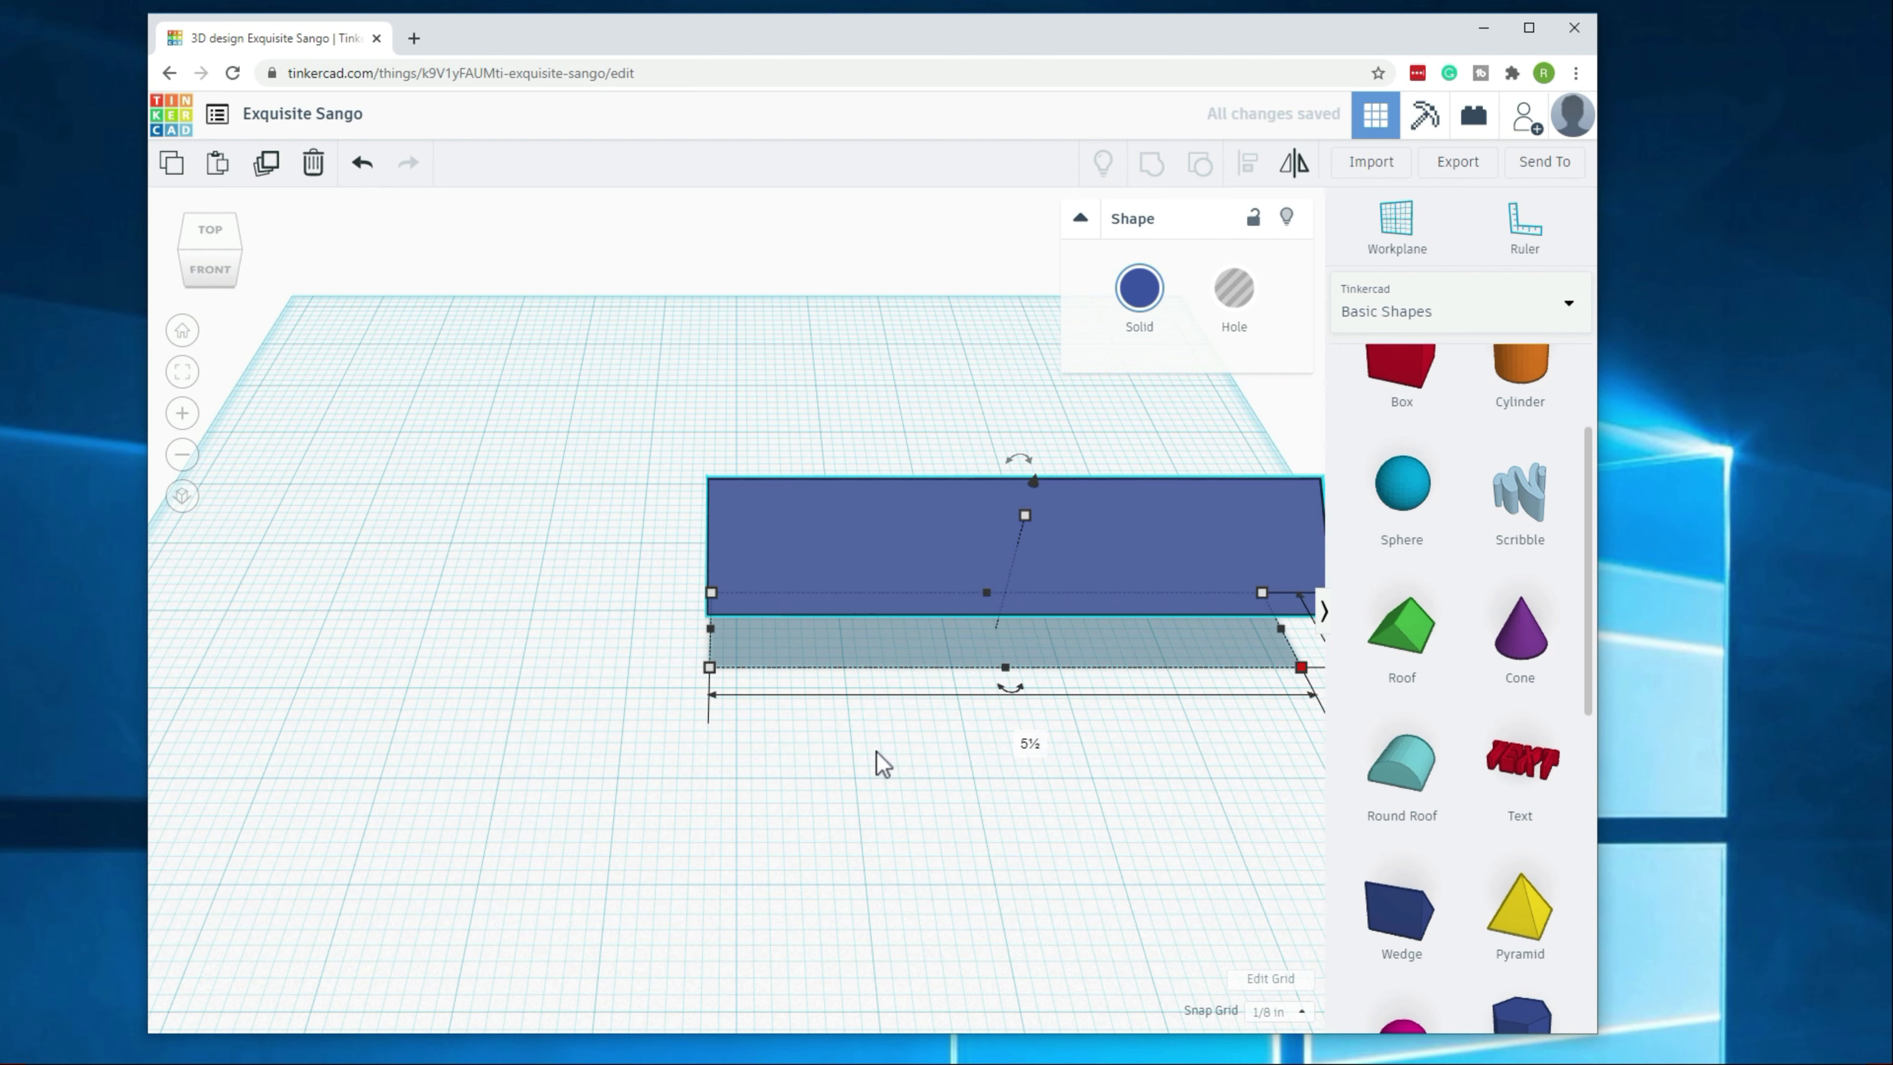
Step: Move the long wedge toward the back left of the workplane, clear of the workplane's edge
click(877, 751)
drag(999, 566, 846, 472)
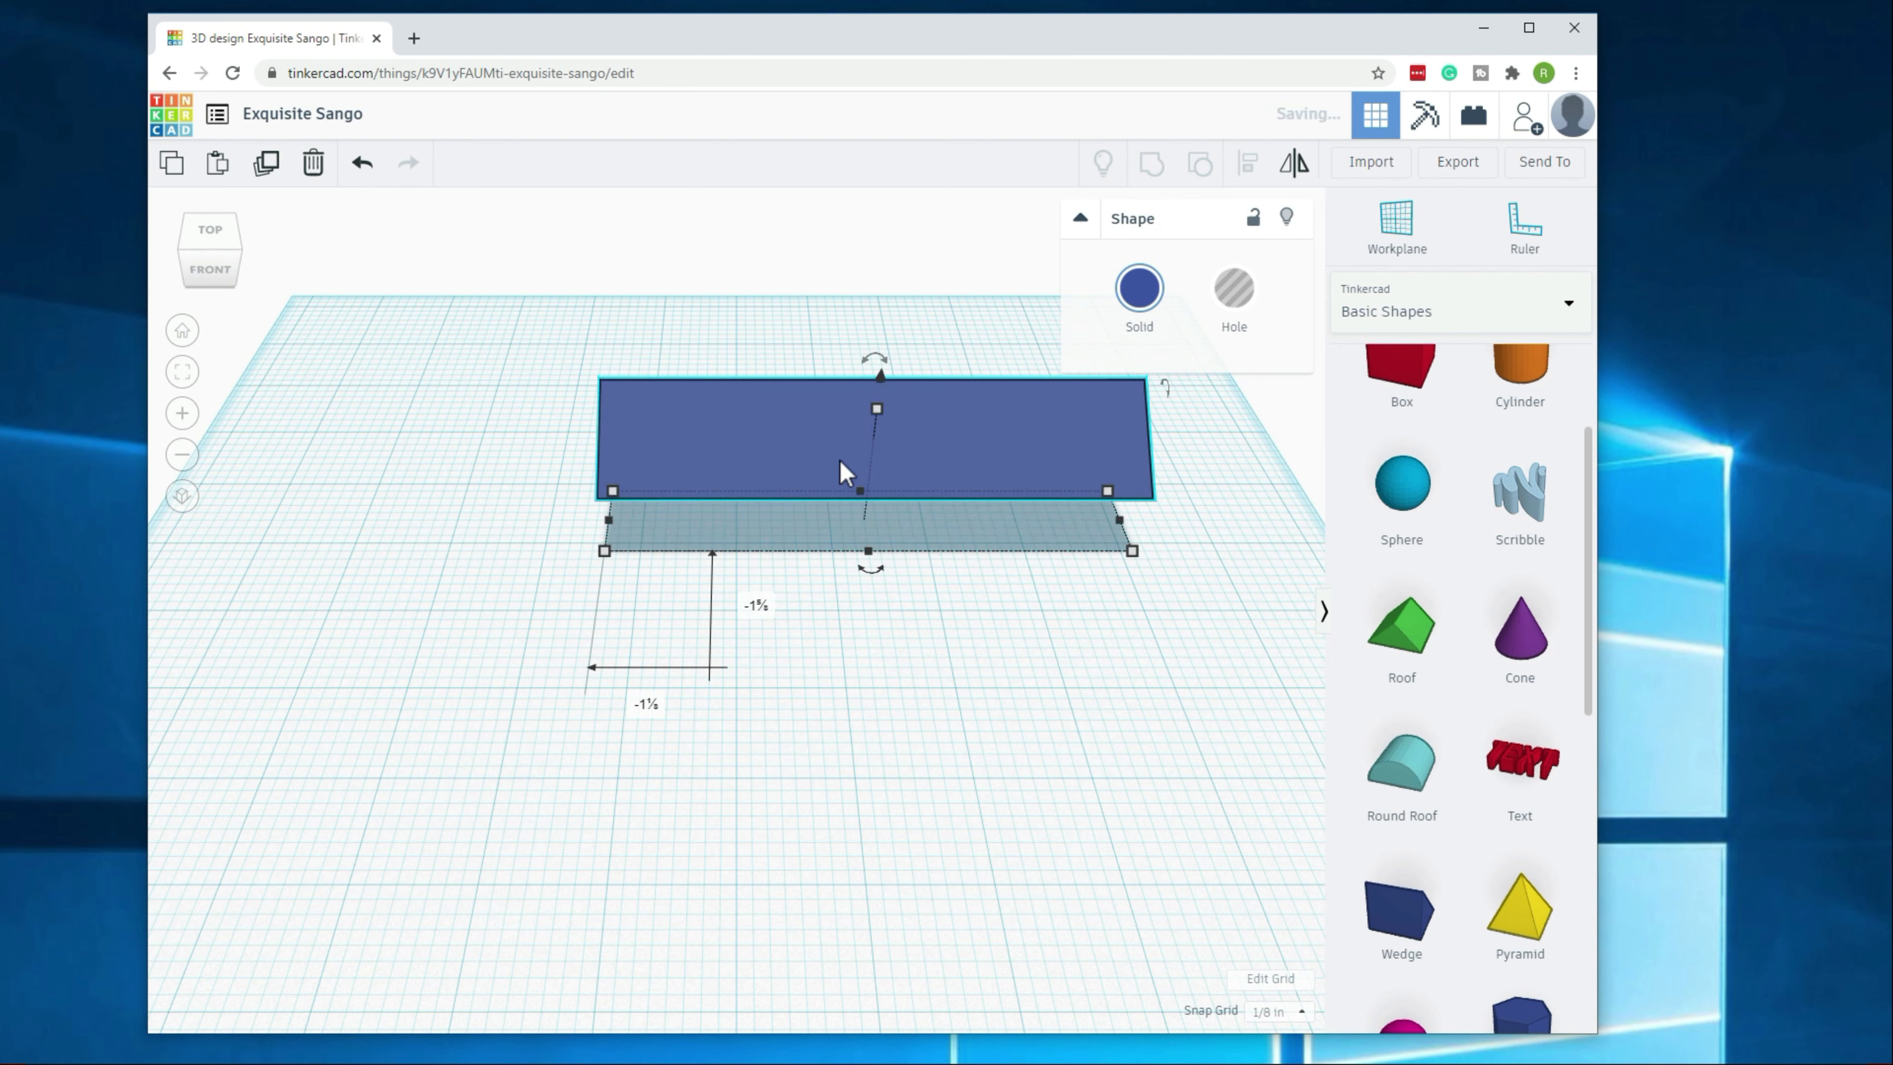
click(822, 687)
Step: Duplicate the long wedge and place the copy in front of the original, slightly to its left
click(768, 423)
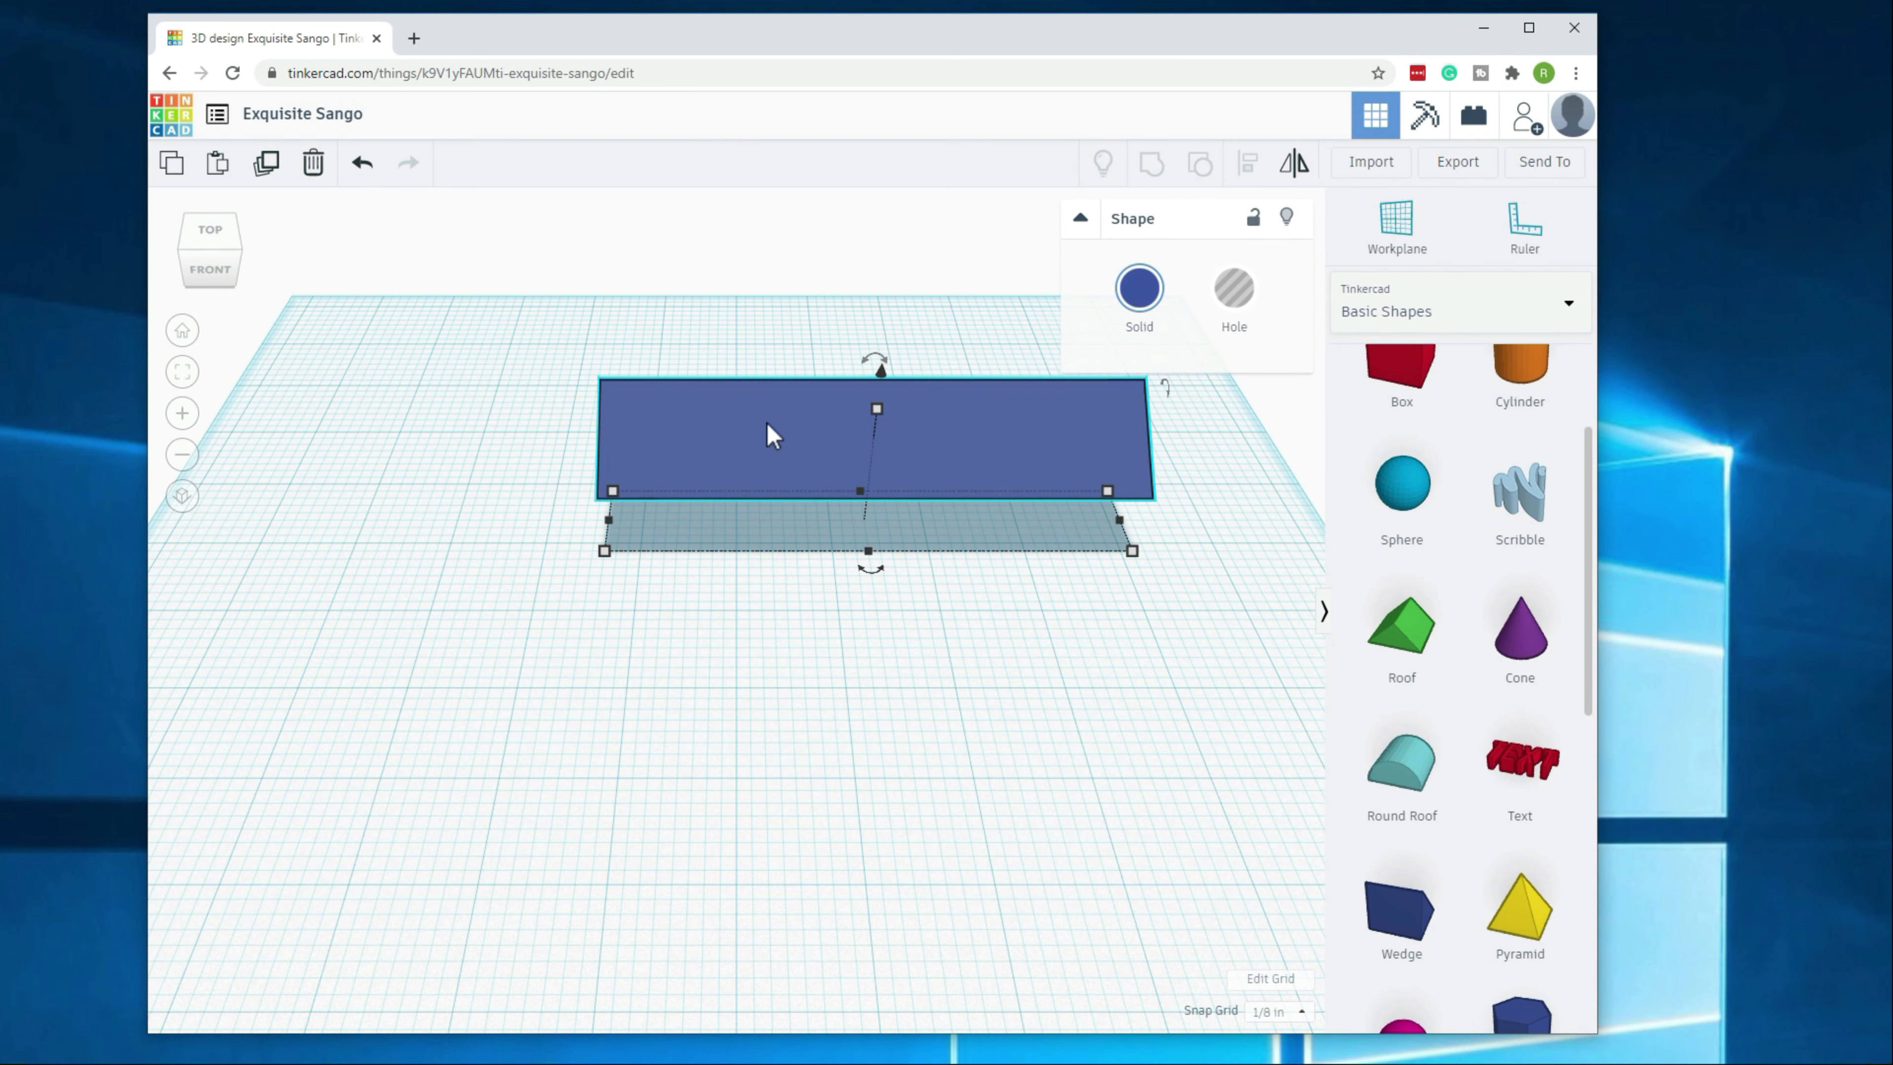
click(266, 165)
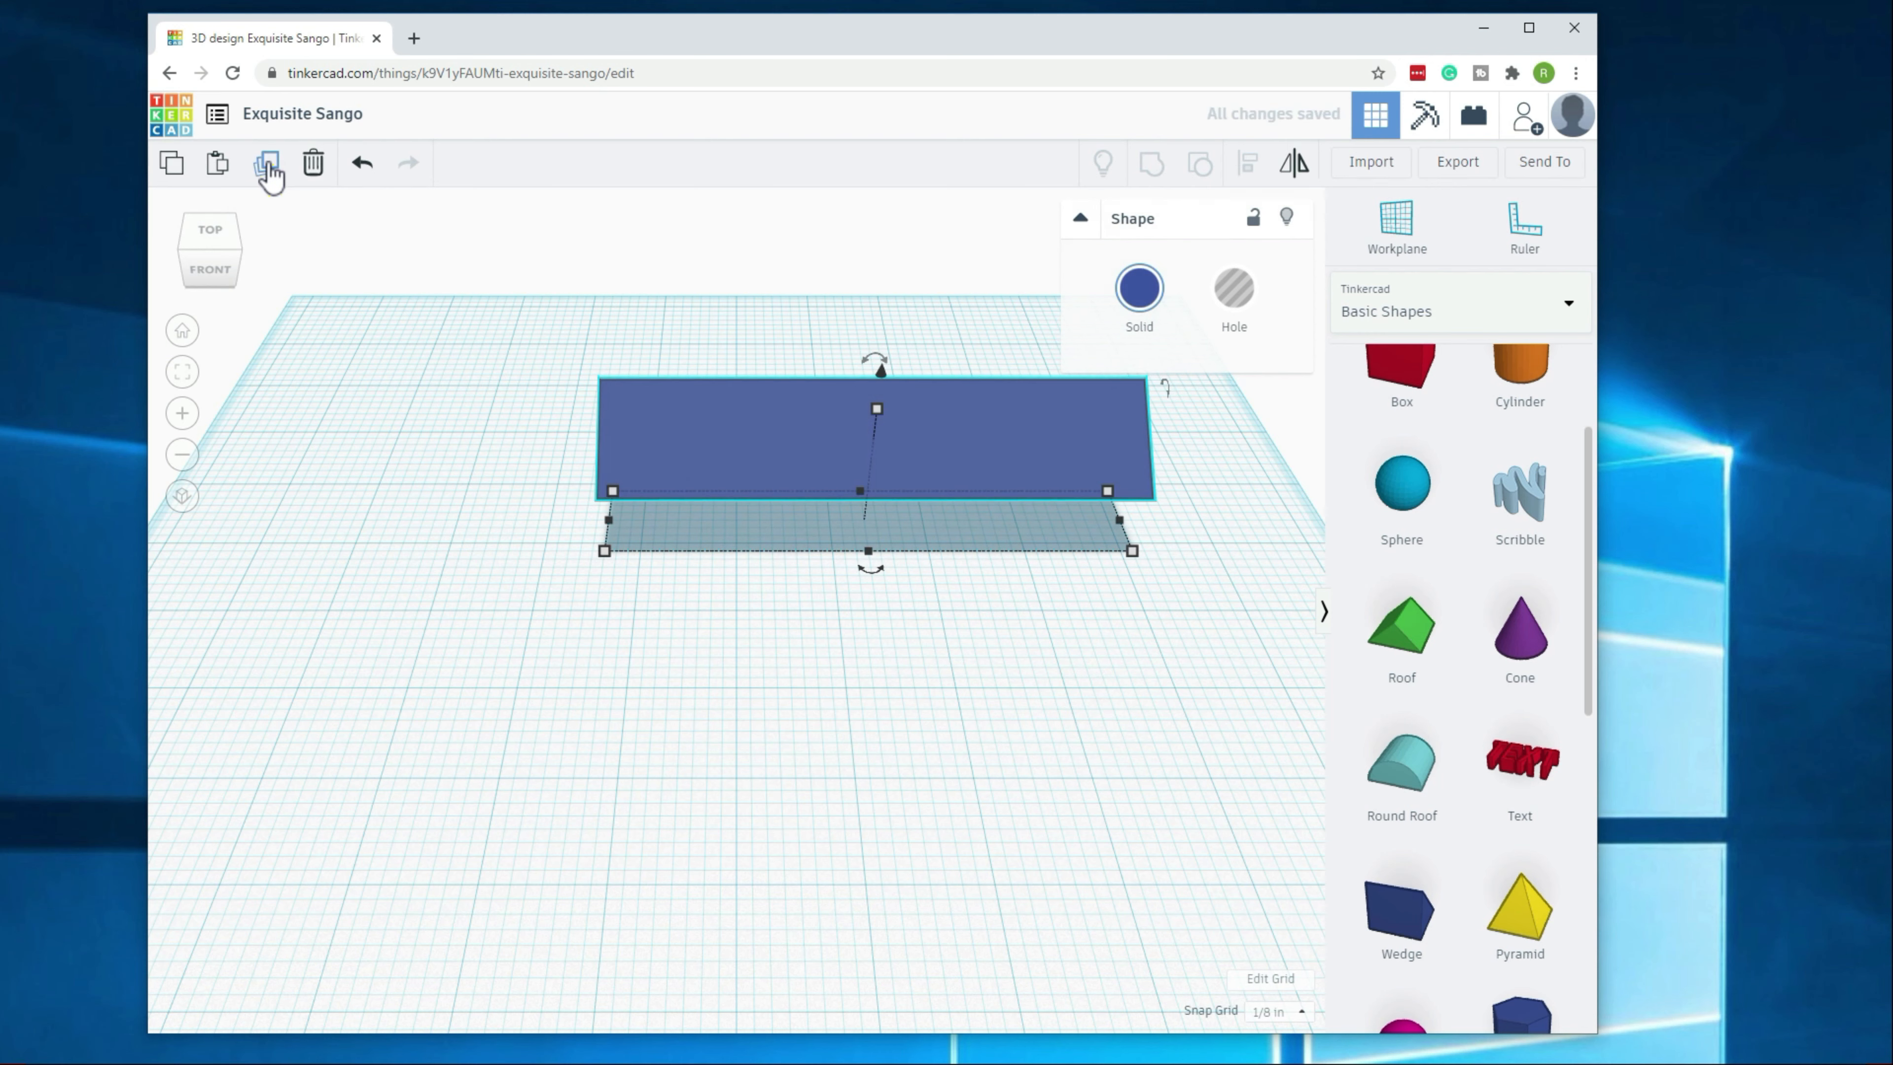
click(814, 660)
drag(842, 488, 749, 582)
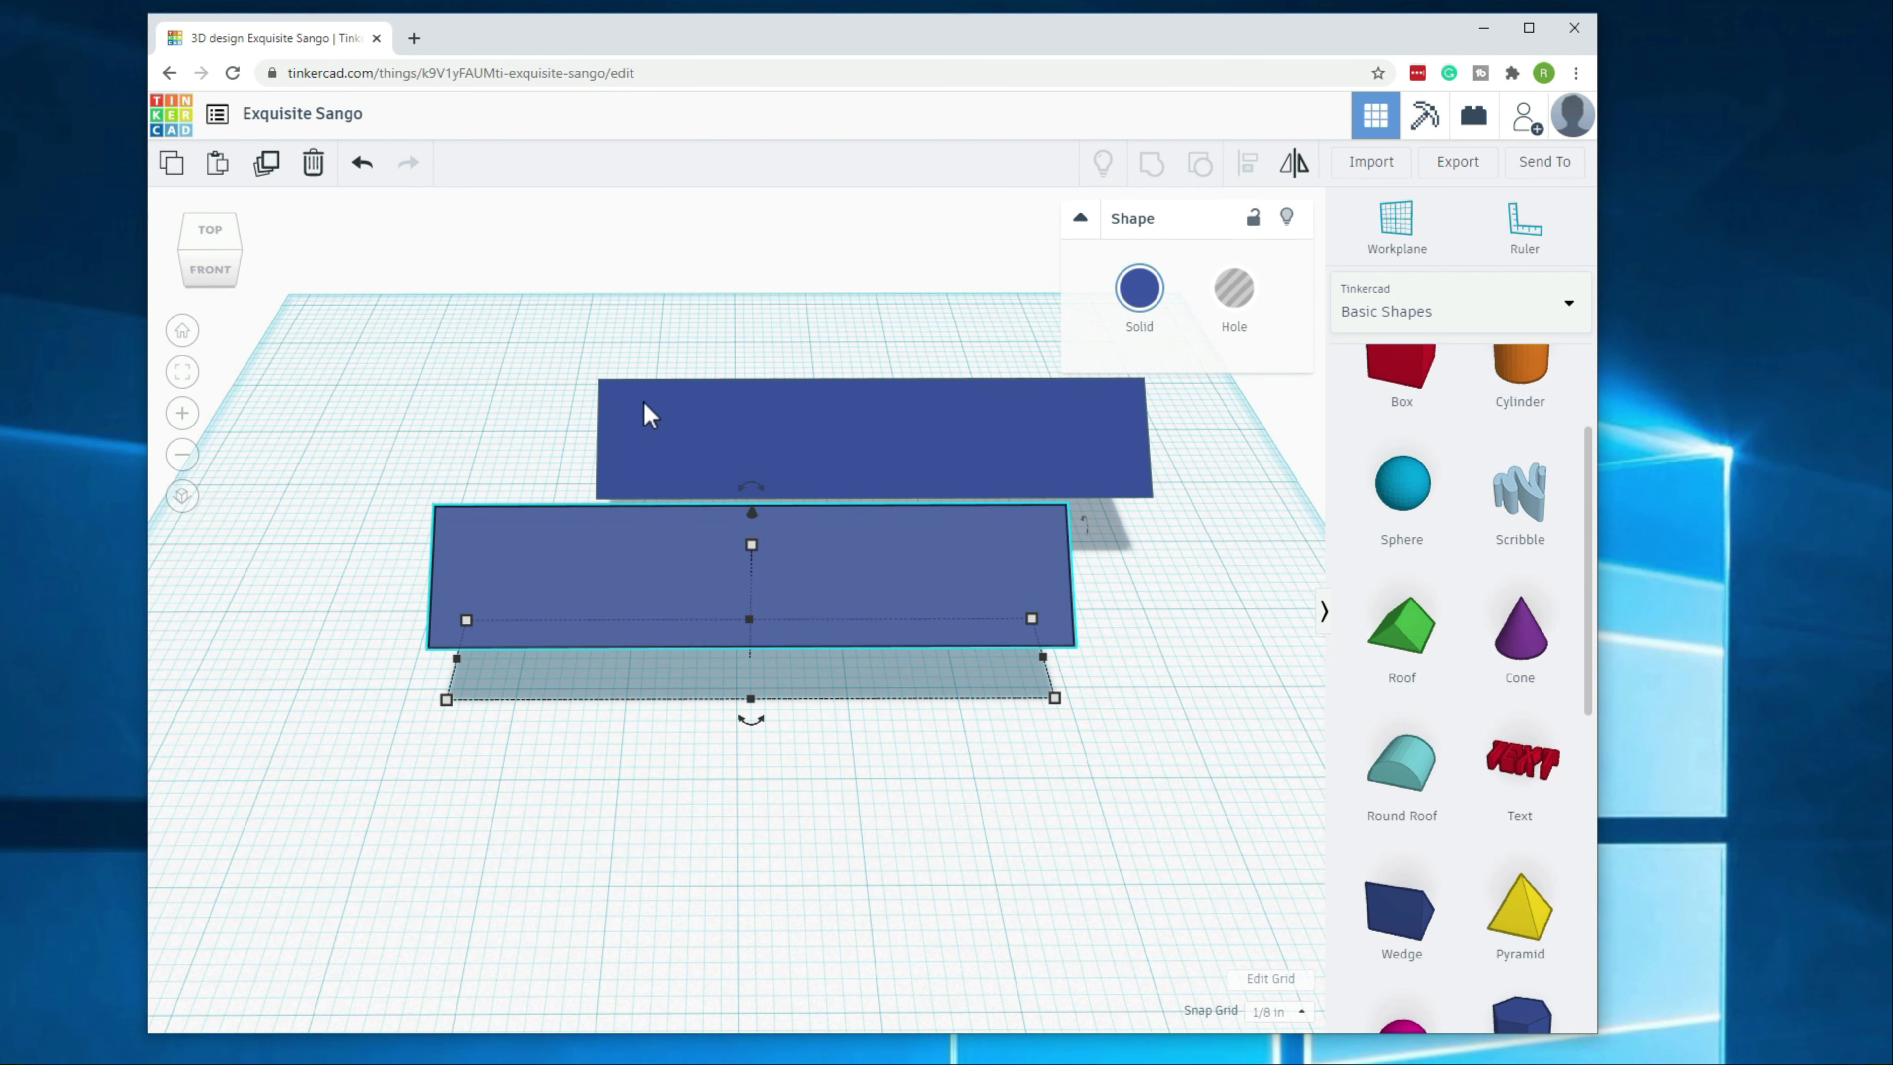
Step: Rotate the copied wedge -90° on the workplane so it runs from front to back
mouse_move(749, 721)
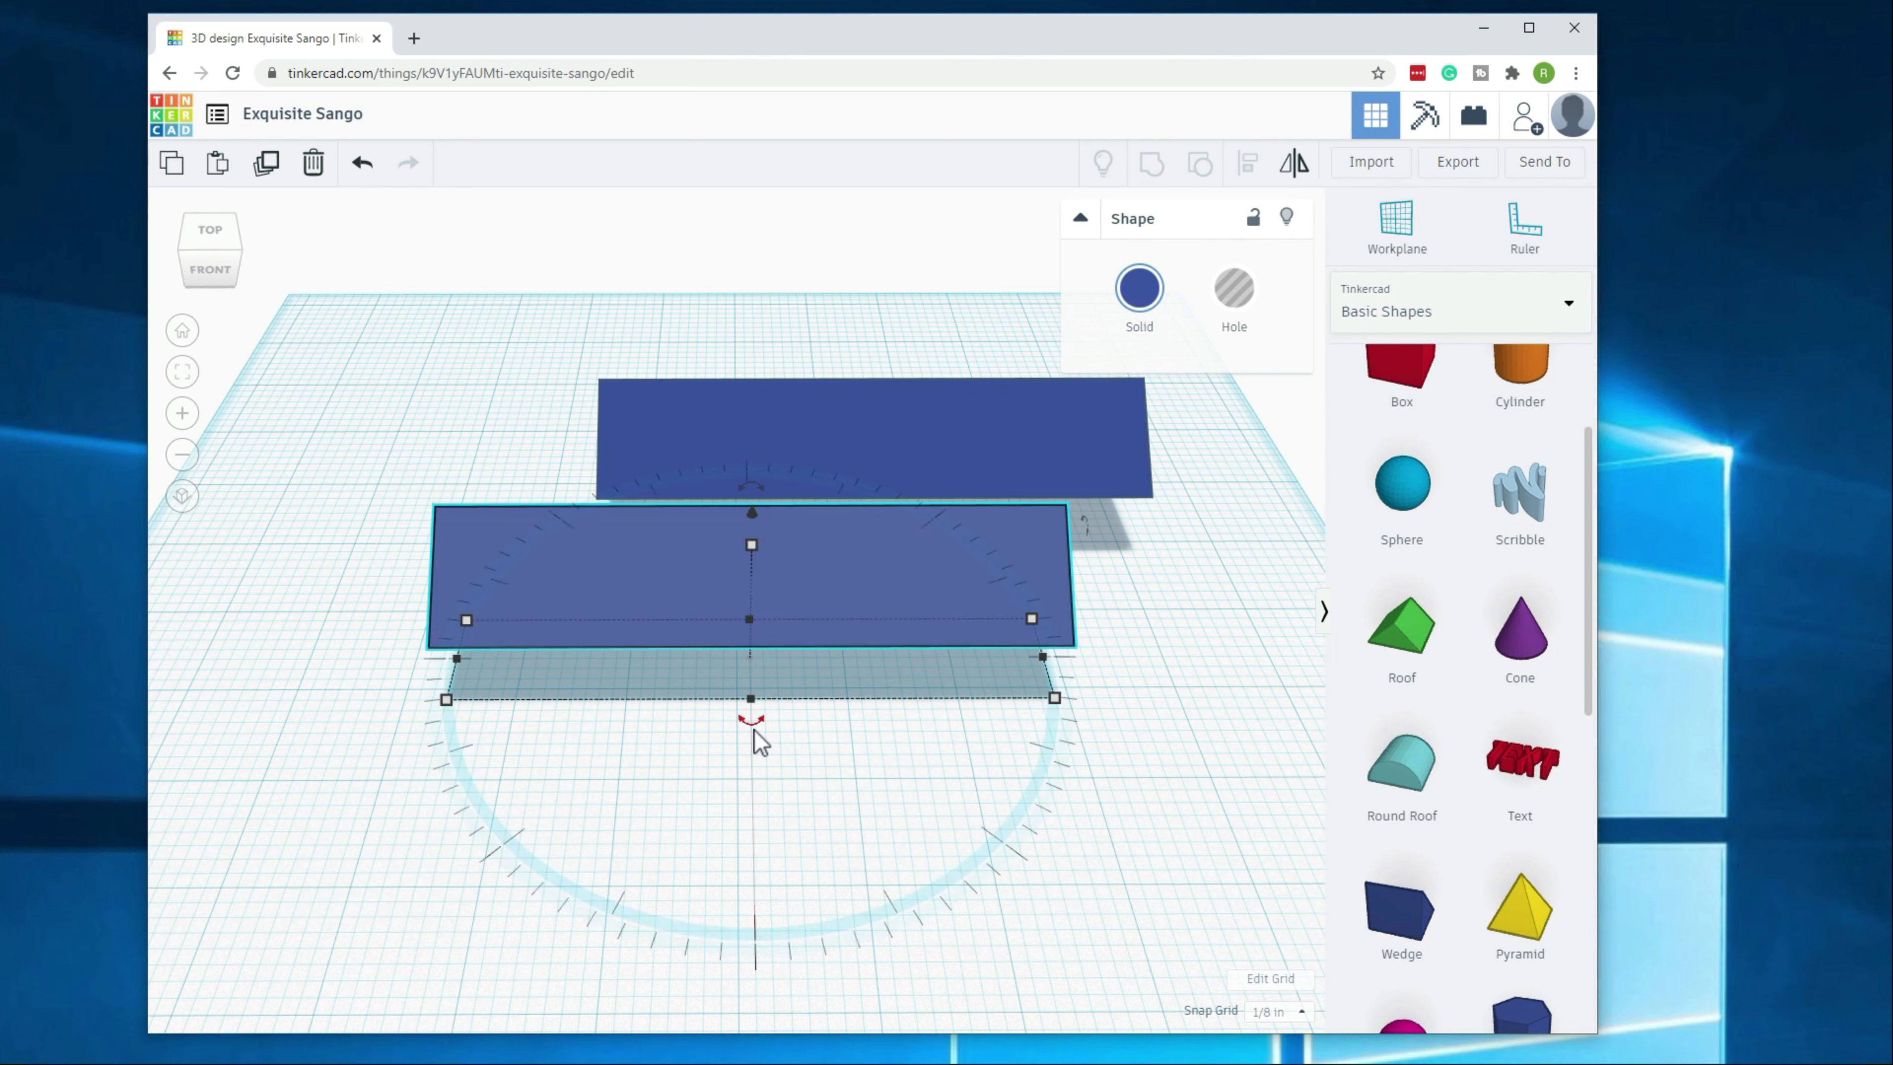
drag(745, 724, 918, 673)
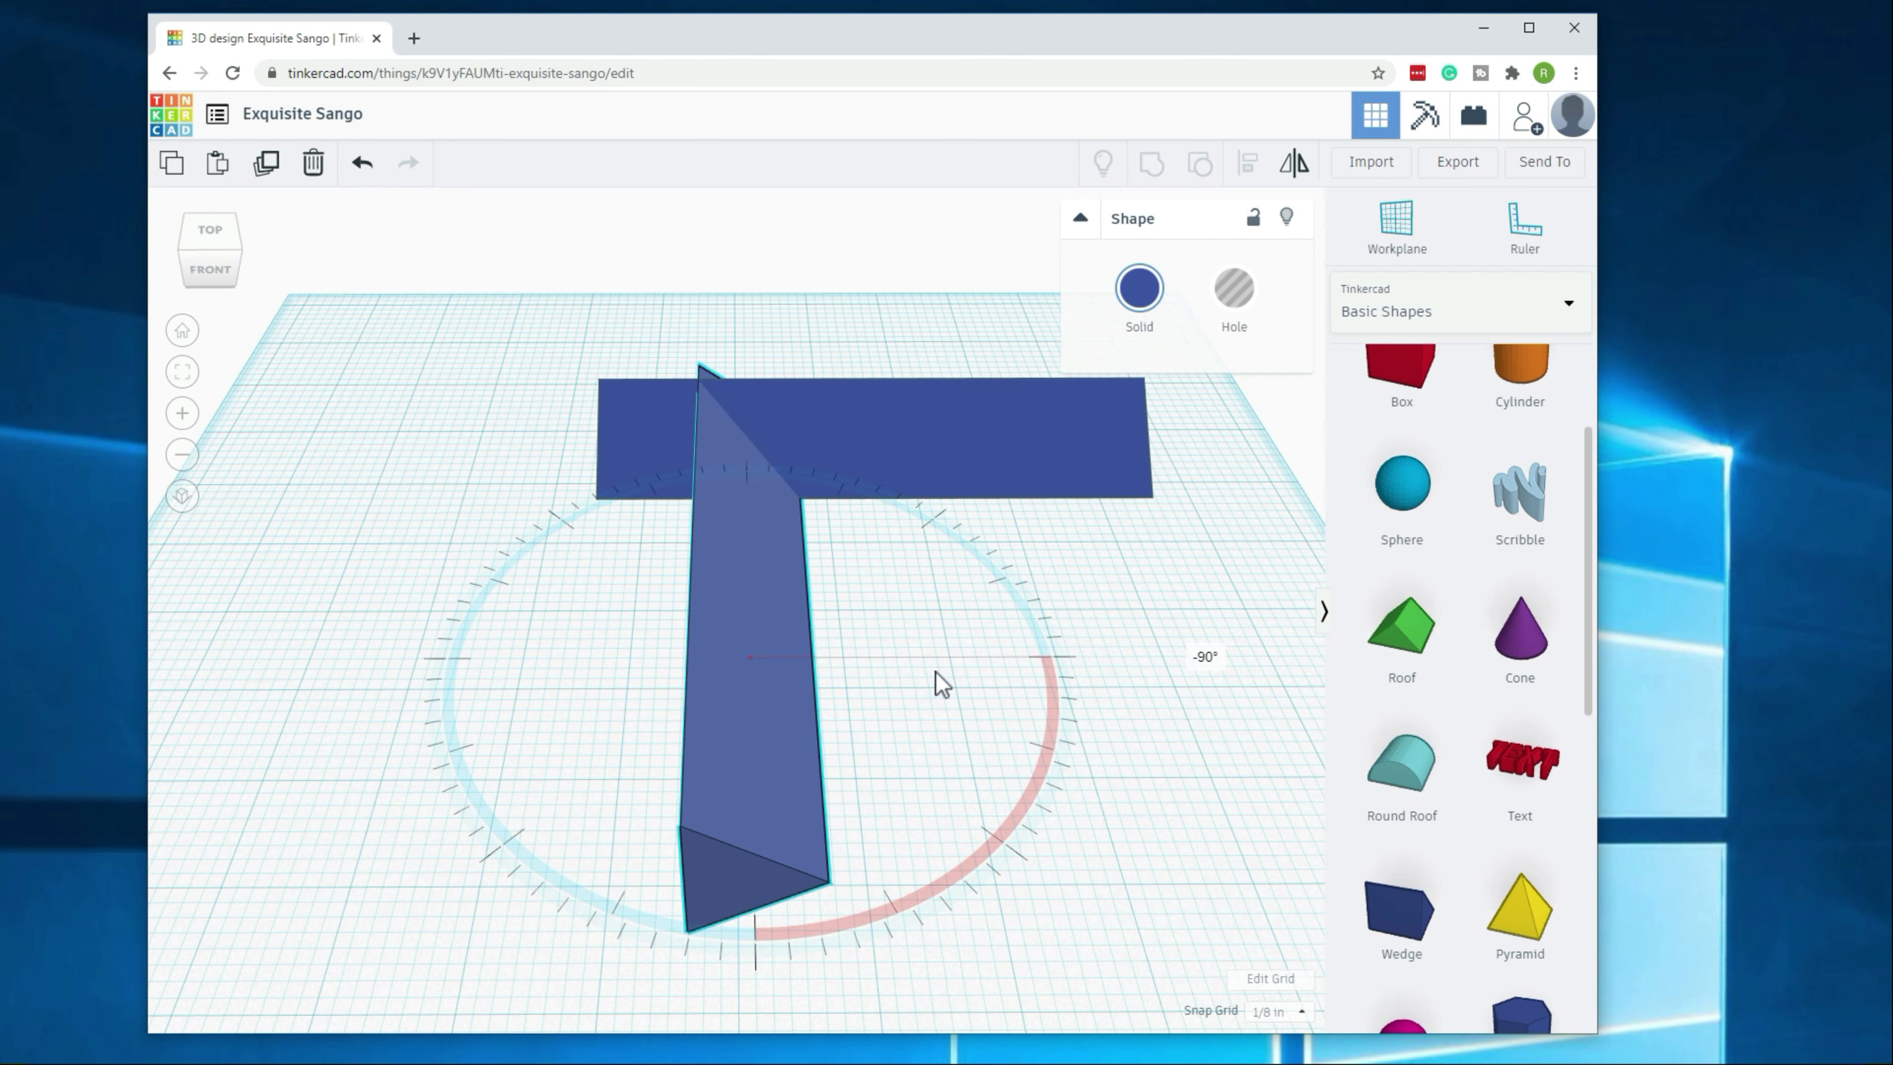
drag(936, 672, 936, 672)
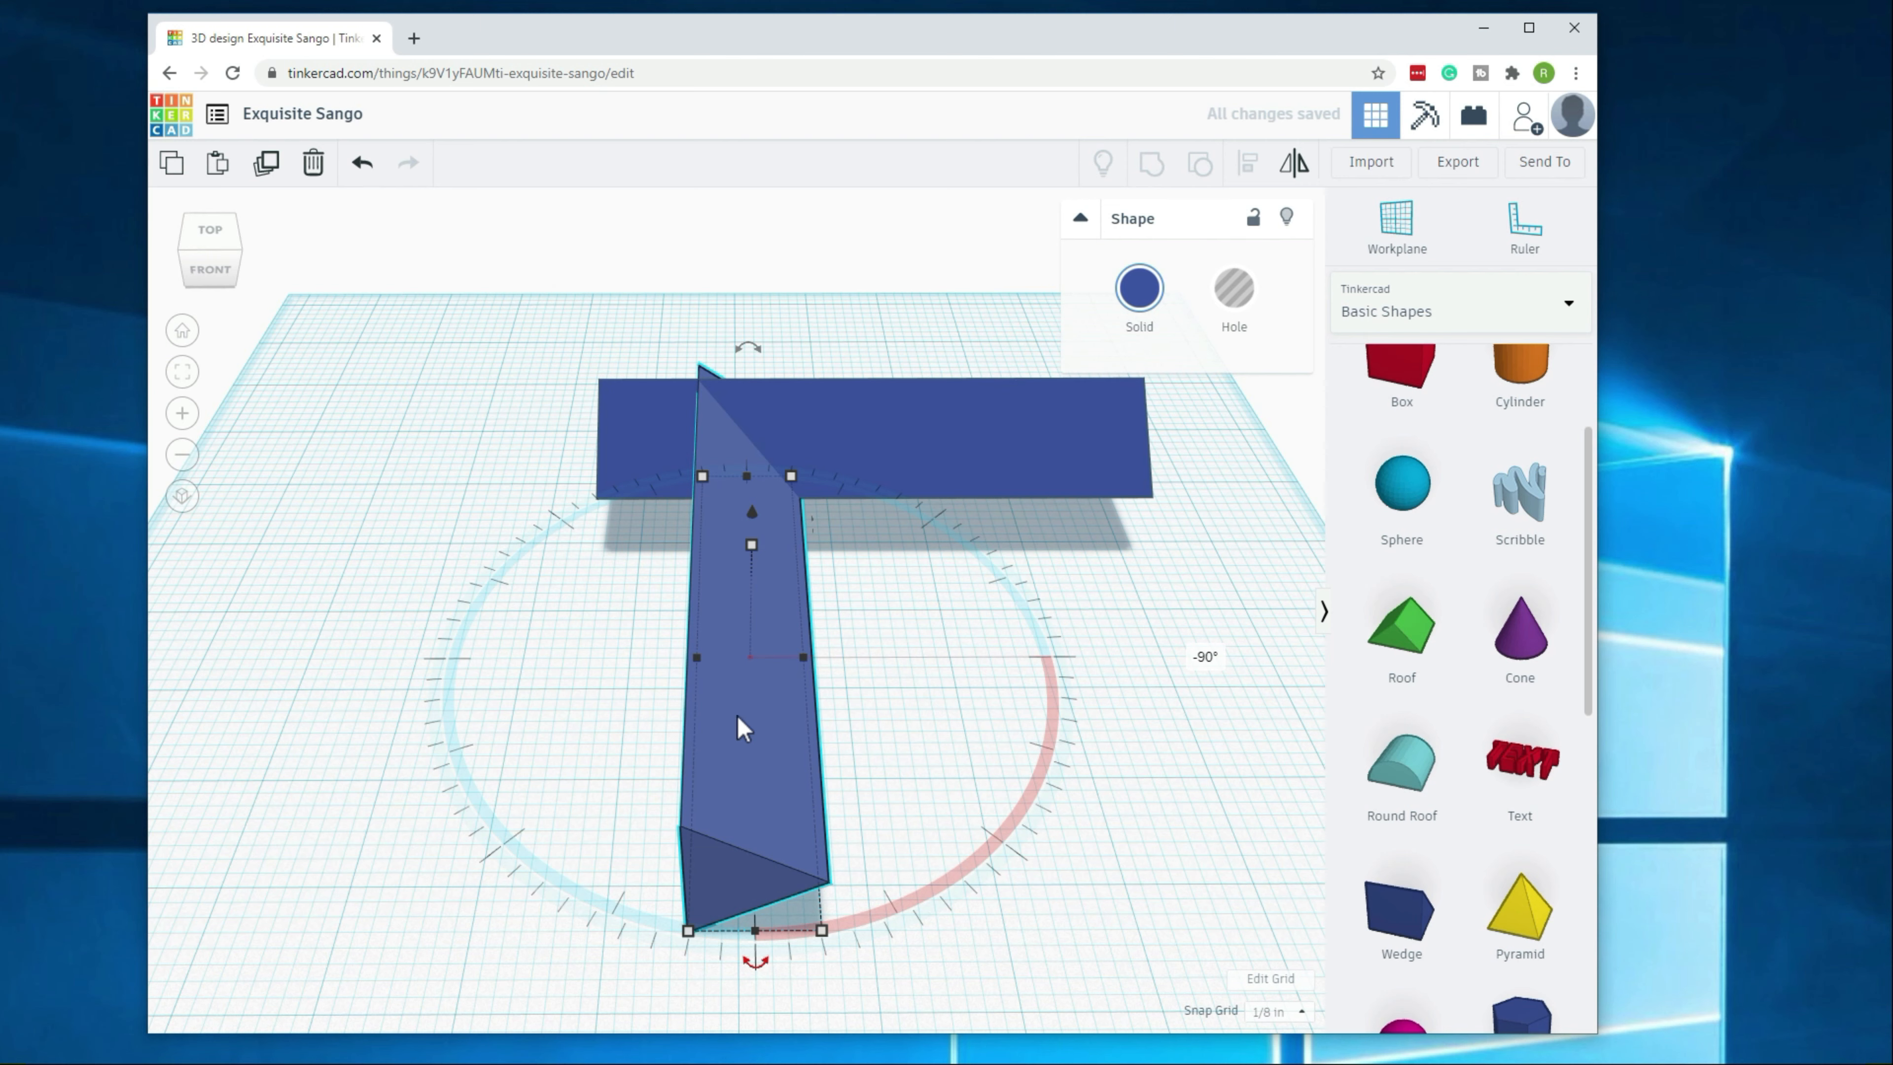
click(894, 749)
Step: Set the front-to-back length of the rotated copy to 3.5 in
click(782, 642)
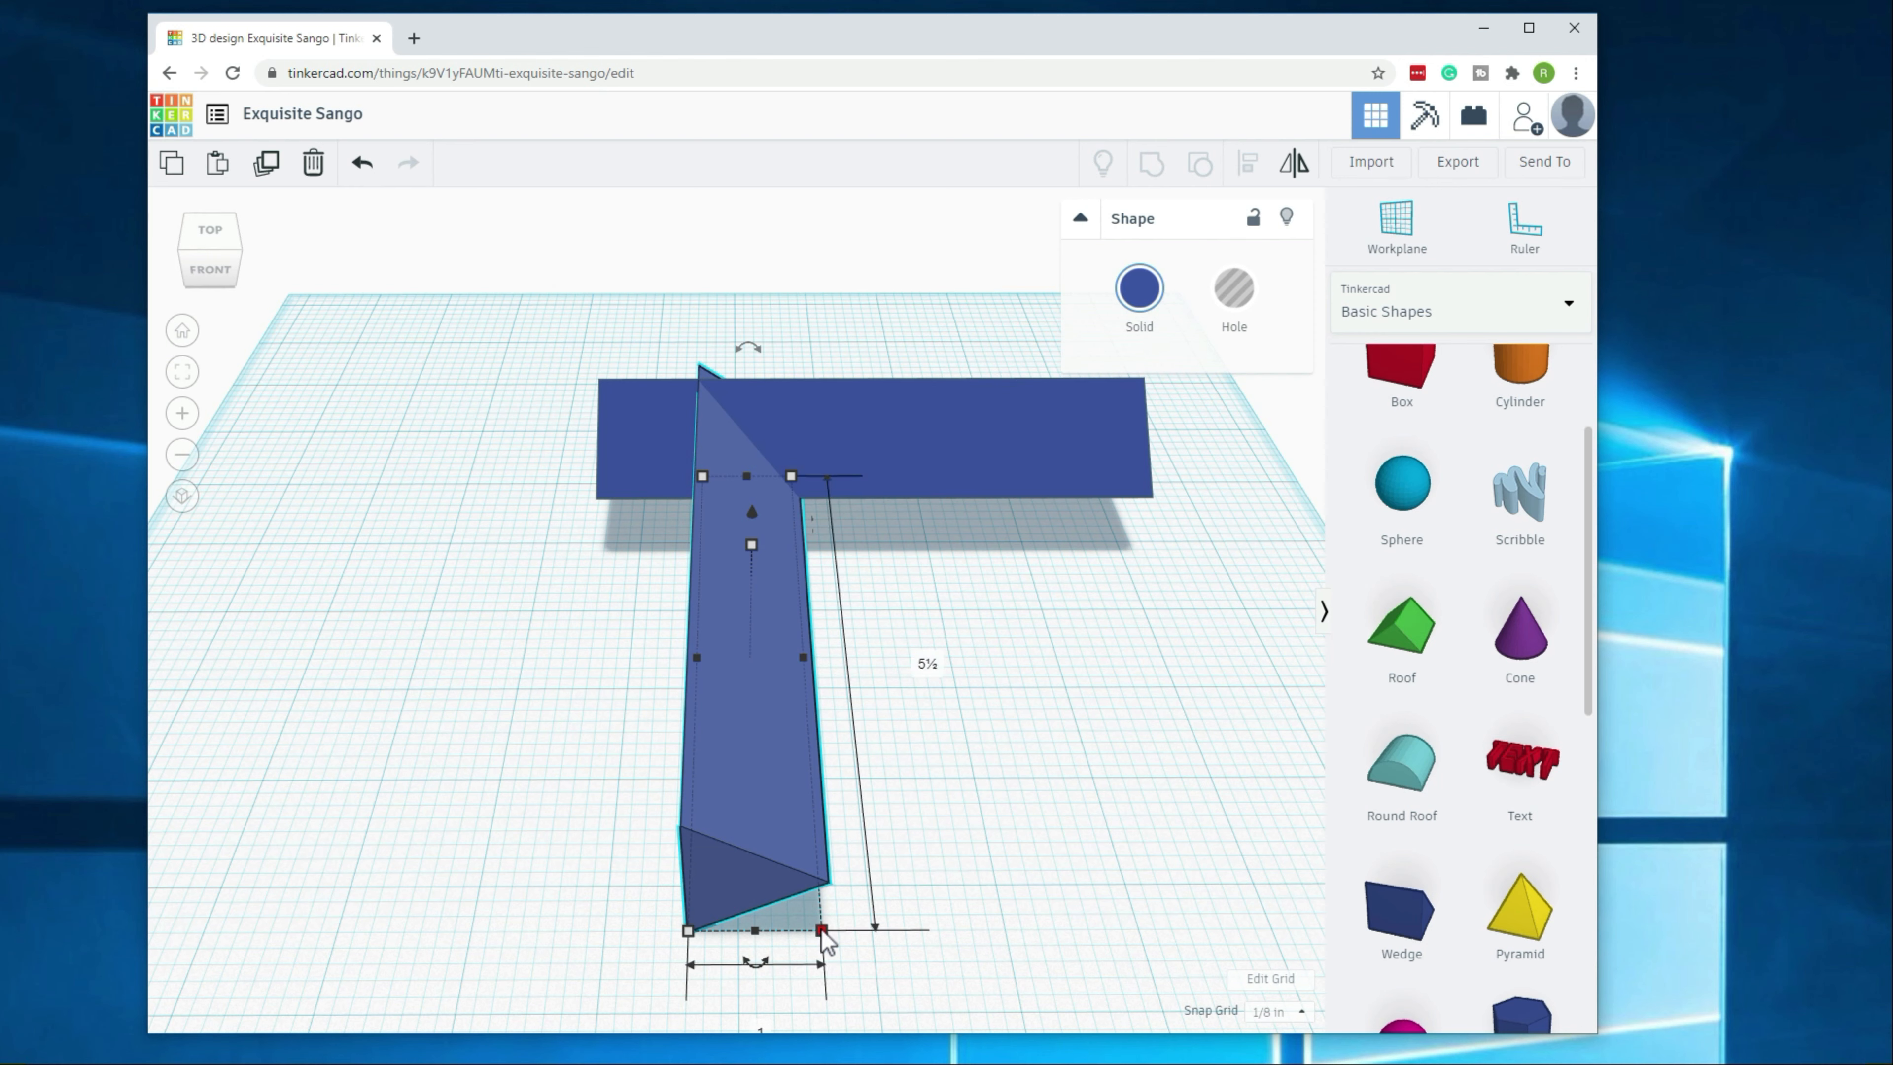
click(918, 657)
text(3.5)
key(Return)
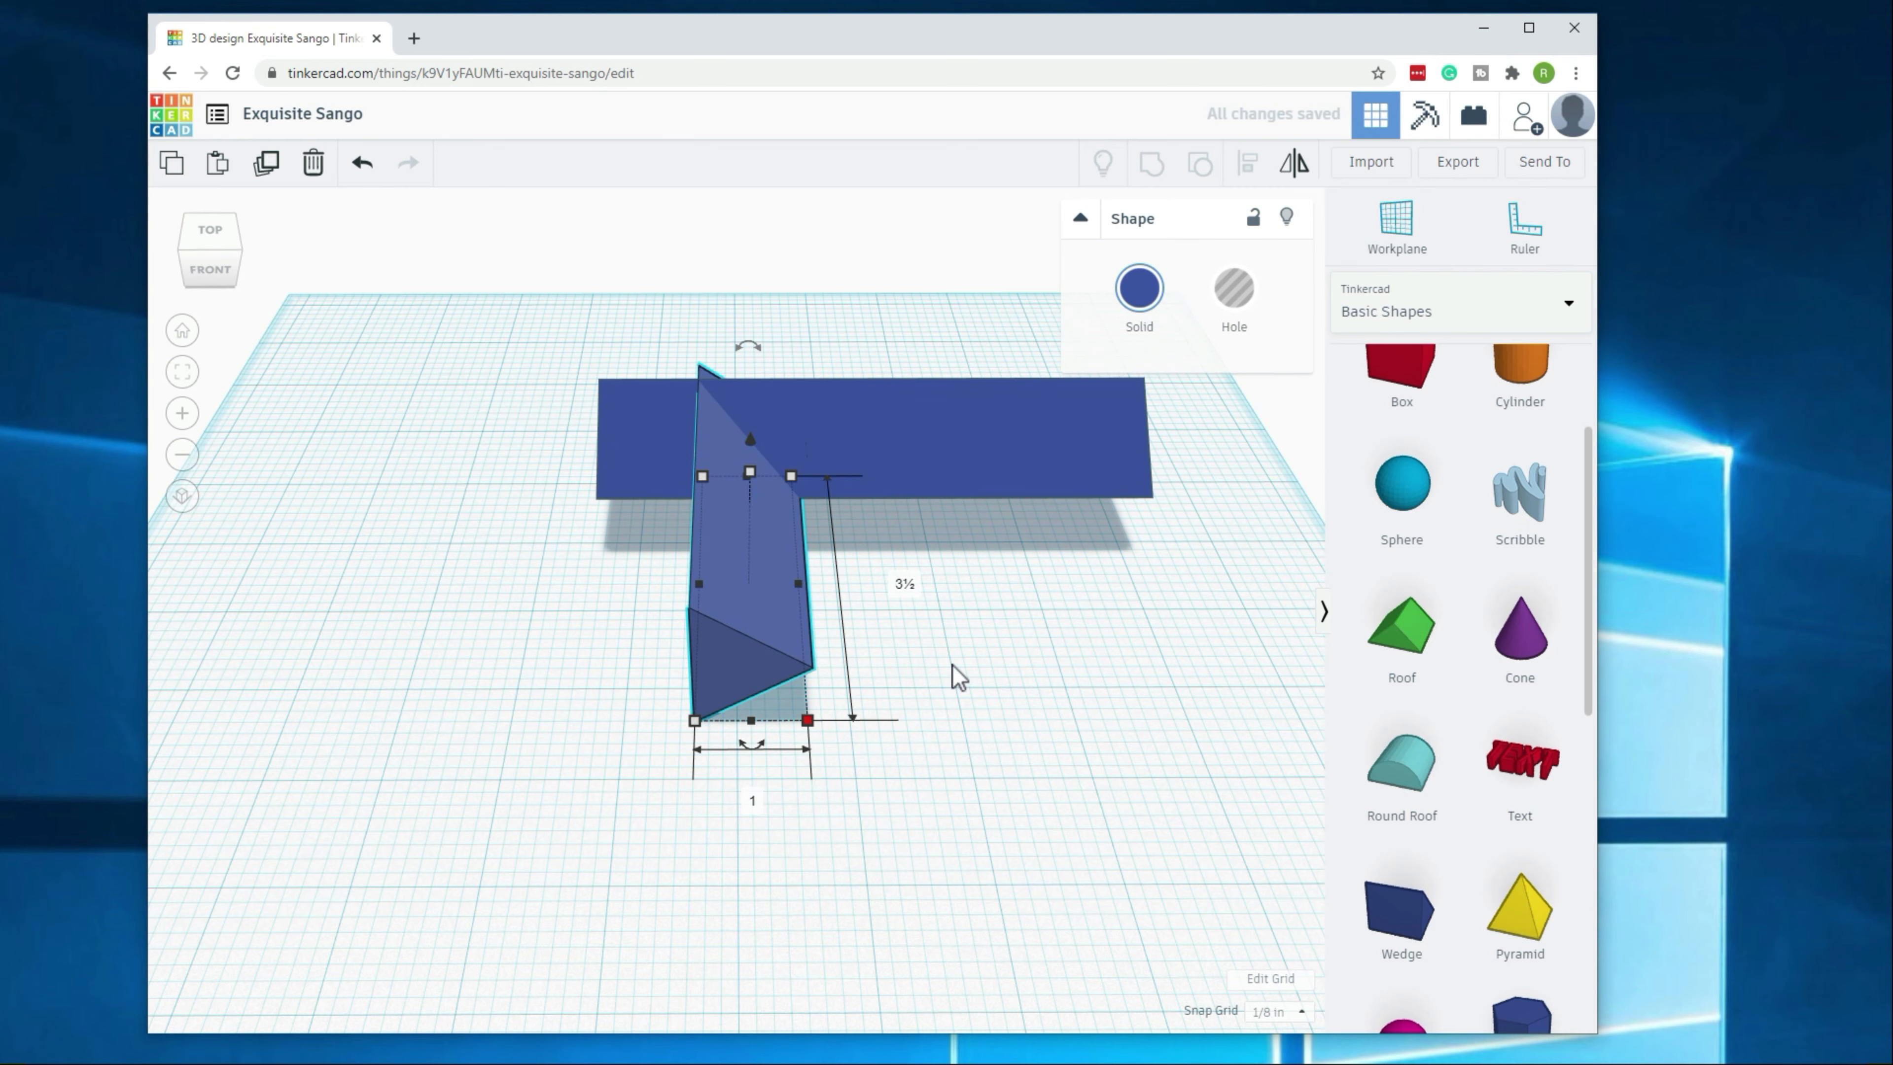
click(333, 785)
Step: Move the 3.5 in wedge to the long wedge's left end and align both to form a flush L-shaped corner
right_drag(334, 786, 764, 706)
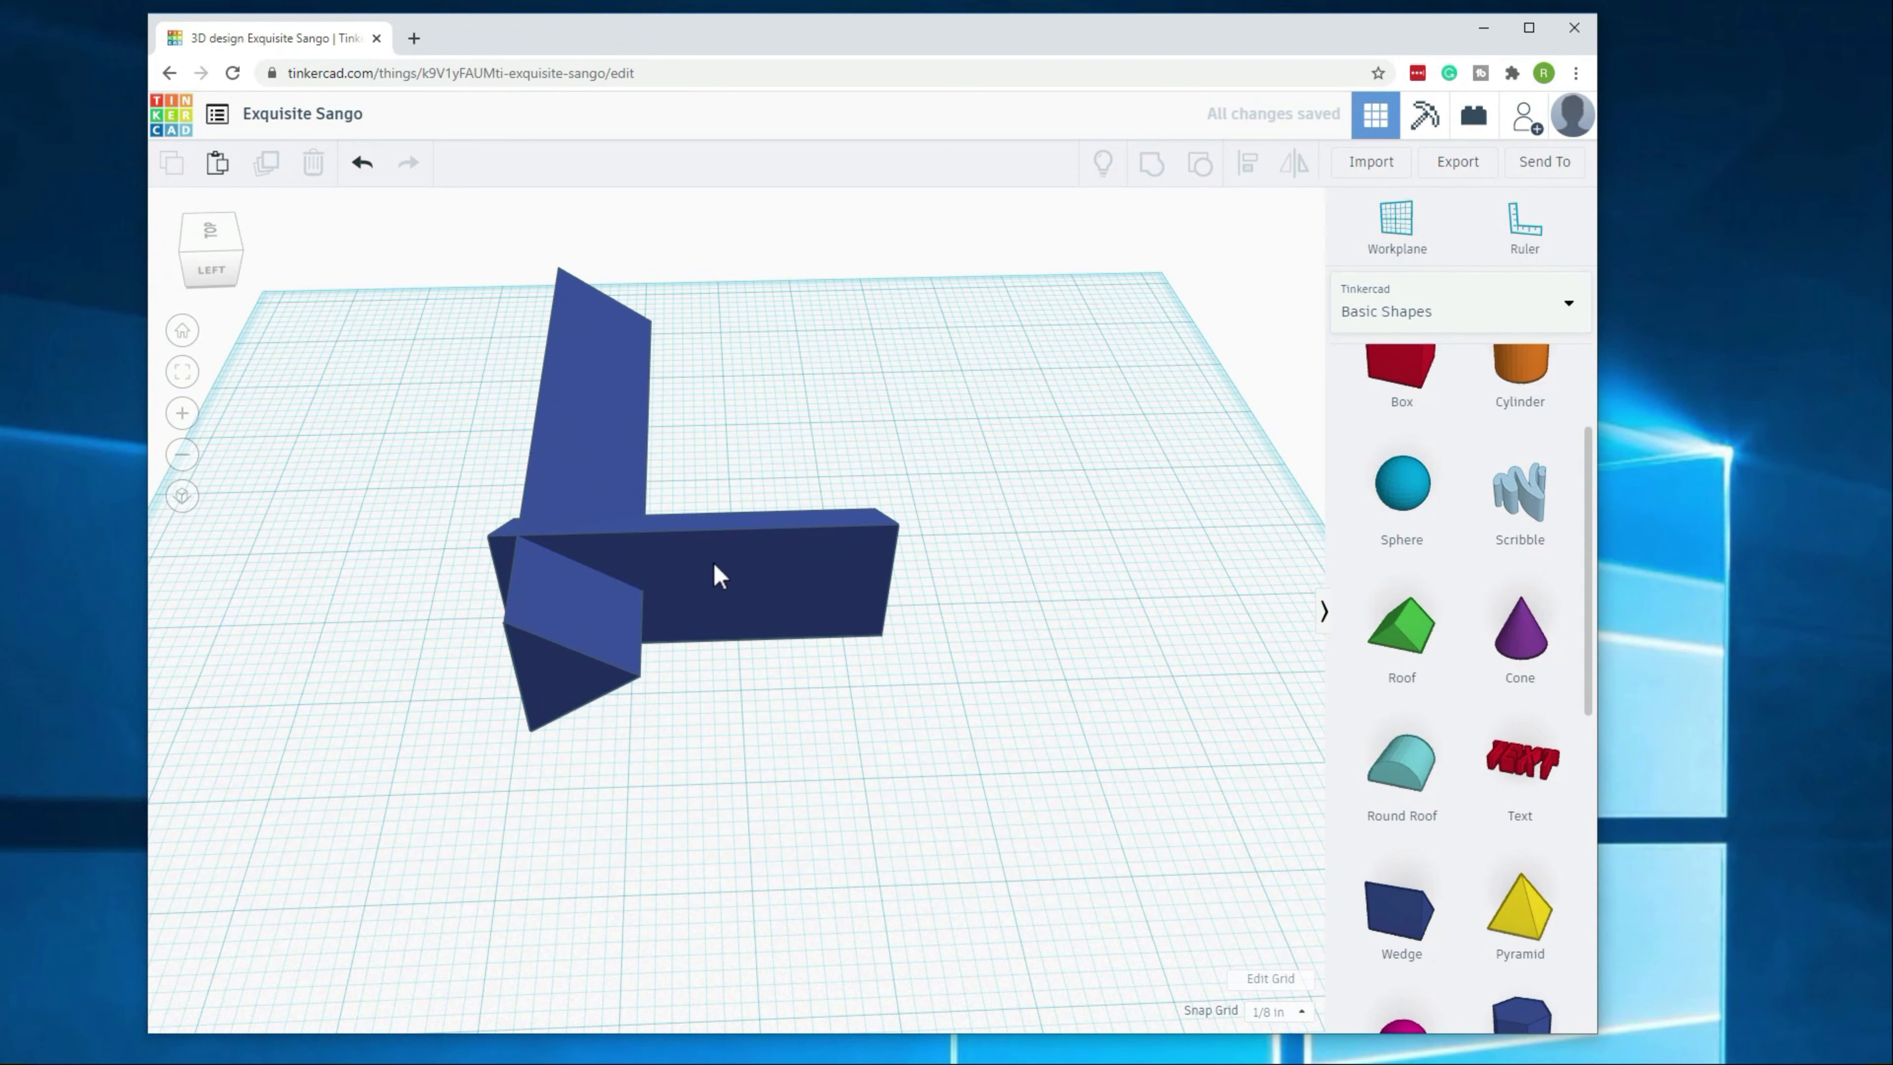
drag(718, 570, 741, 715)
drag(539, 852, 619, 852)
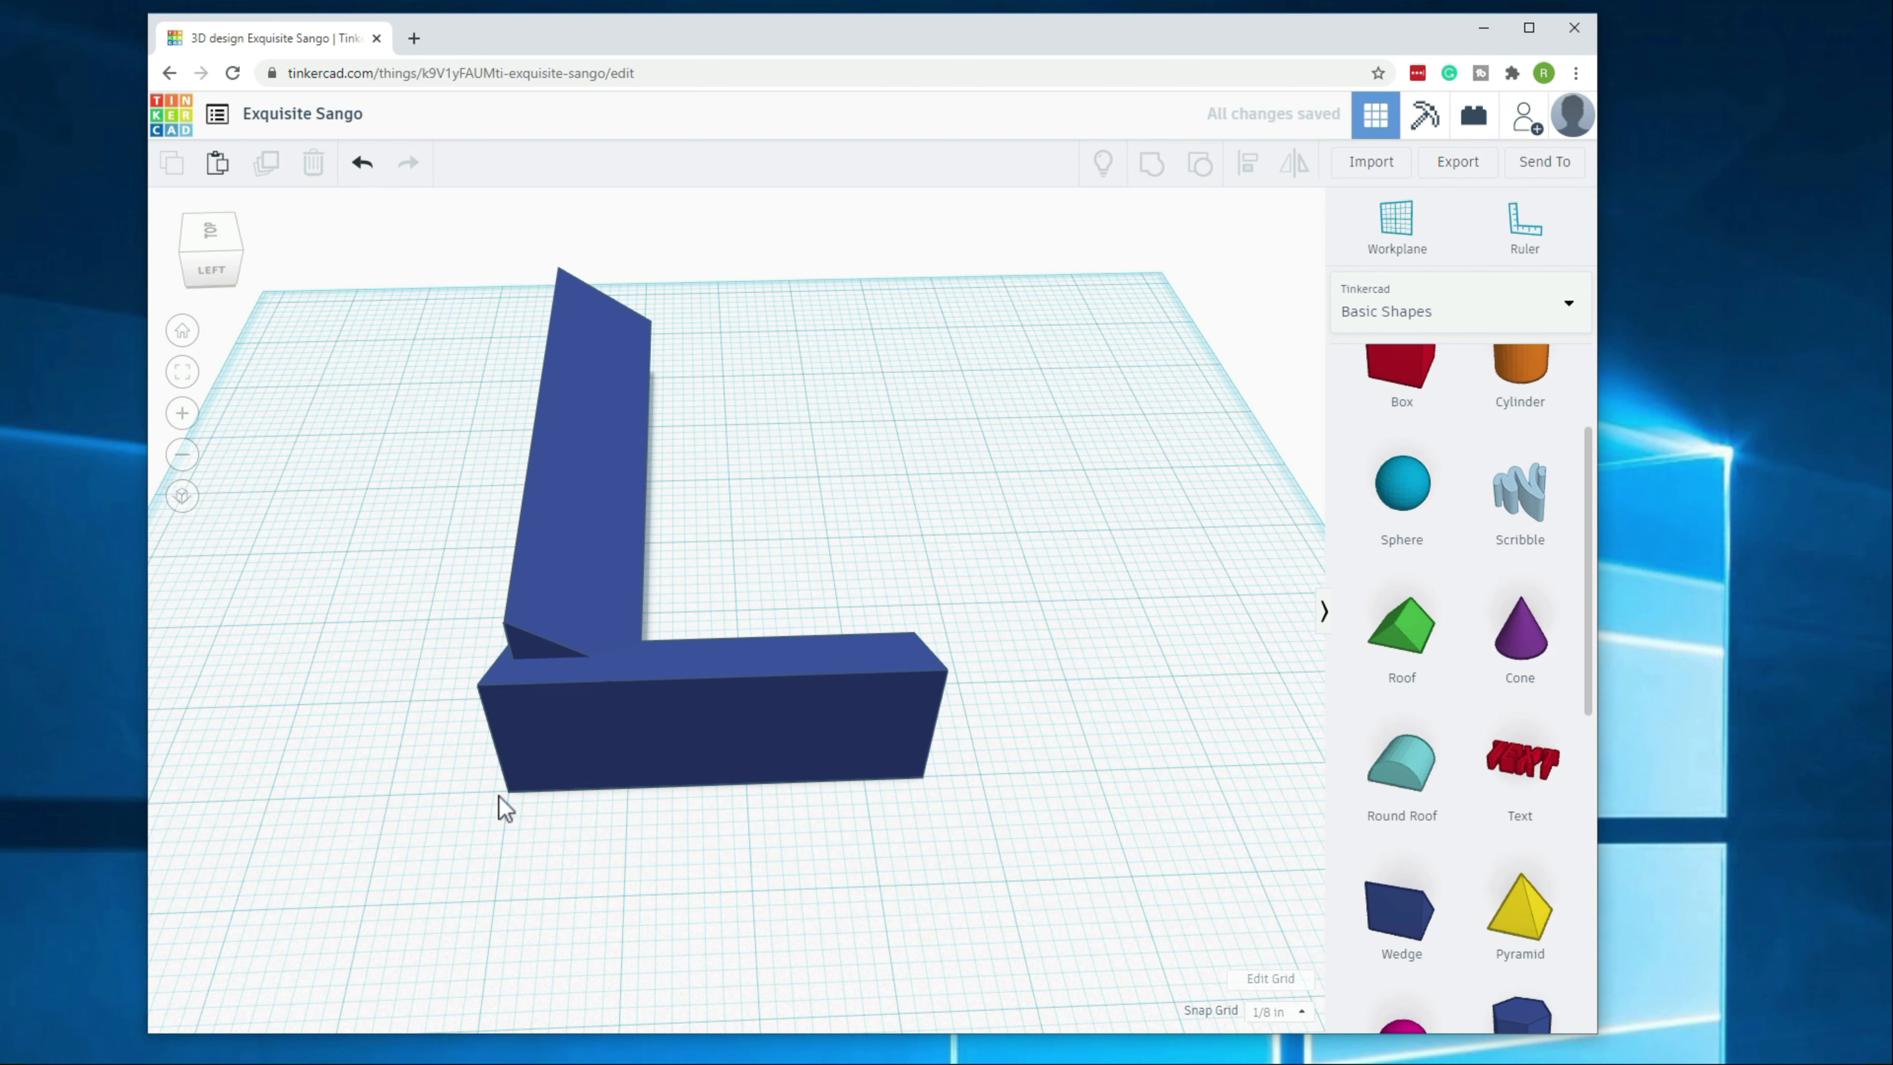
right_drag(504, 800, 650, 756)
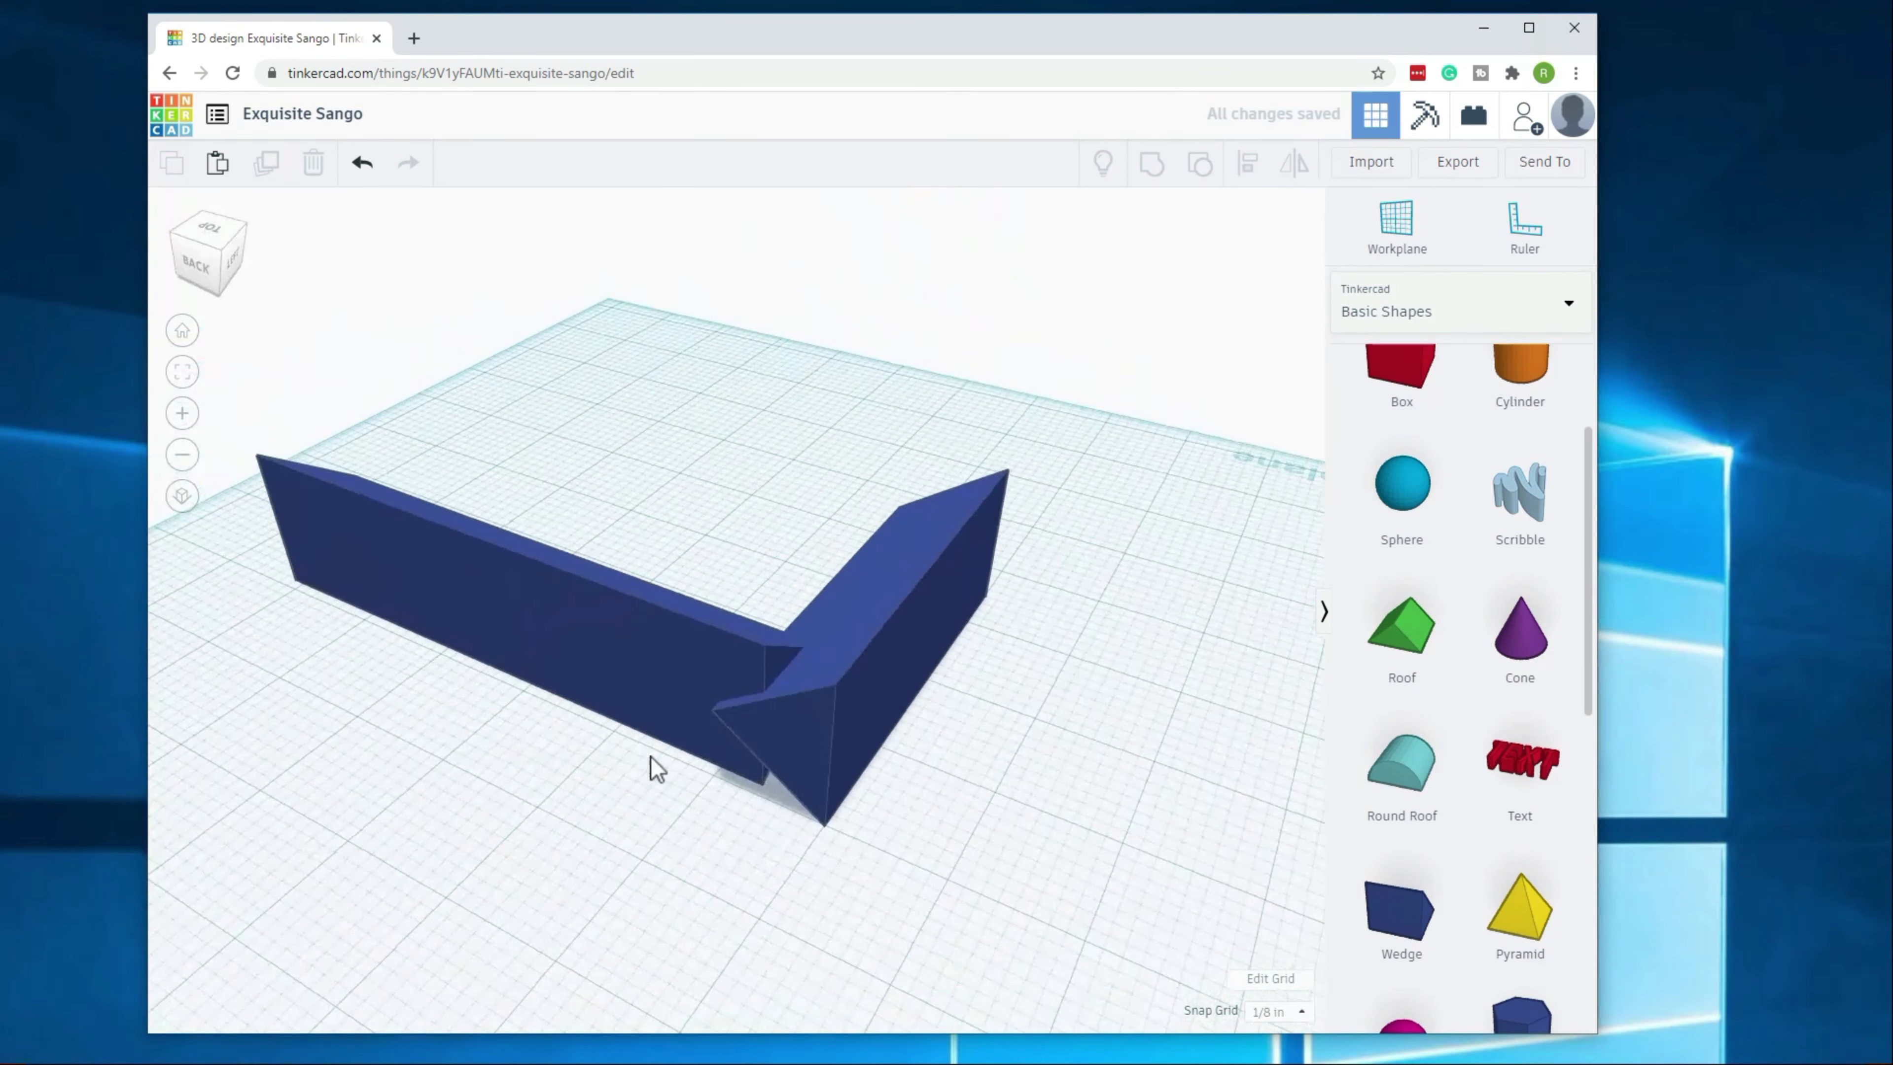
drag(610, 697, 658, 717)
click(739, 897)
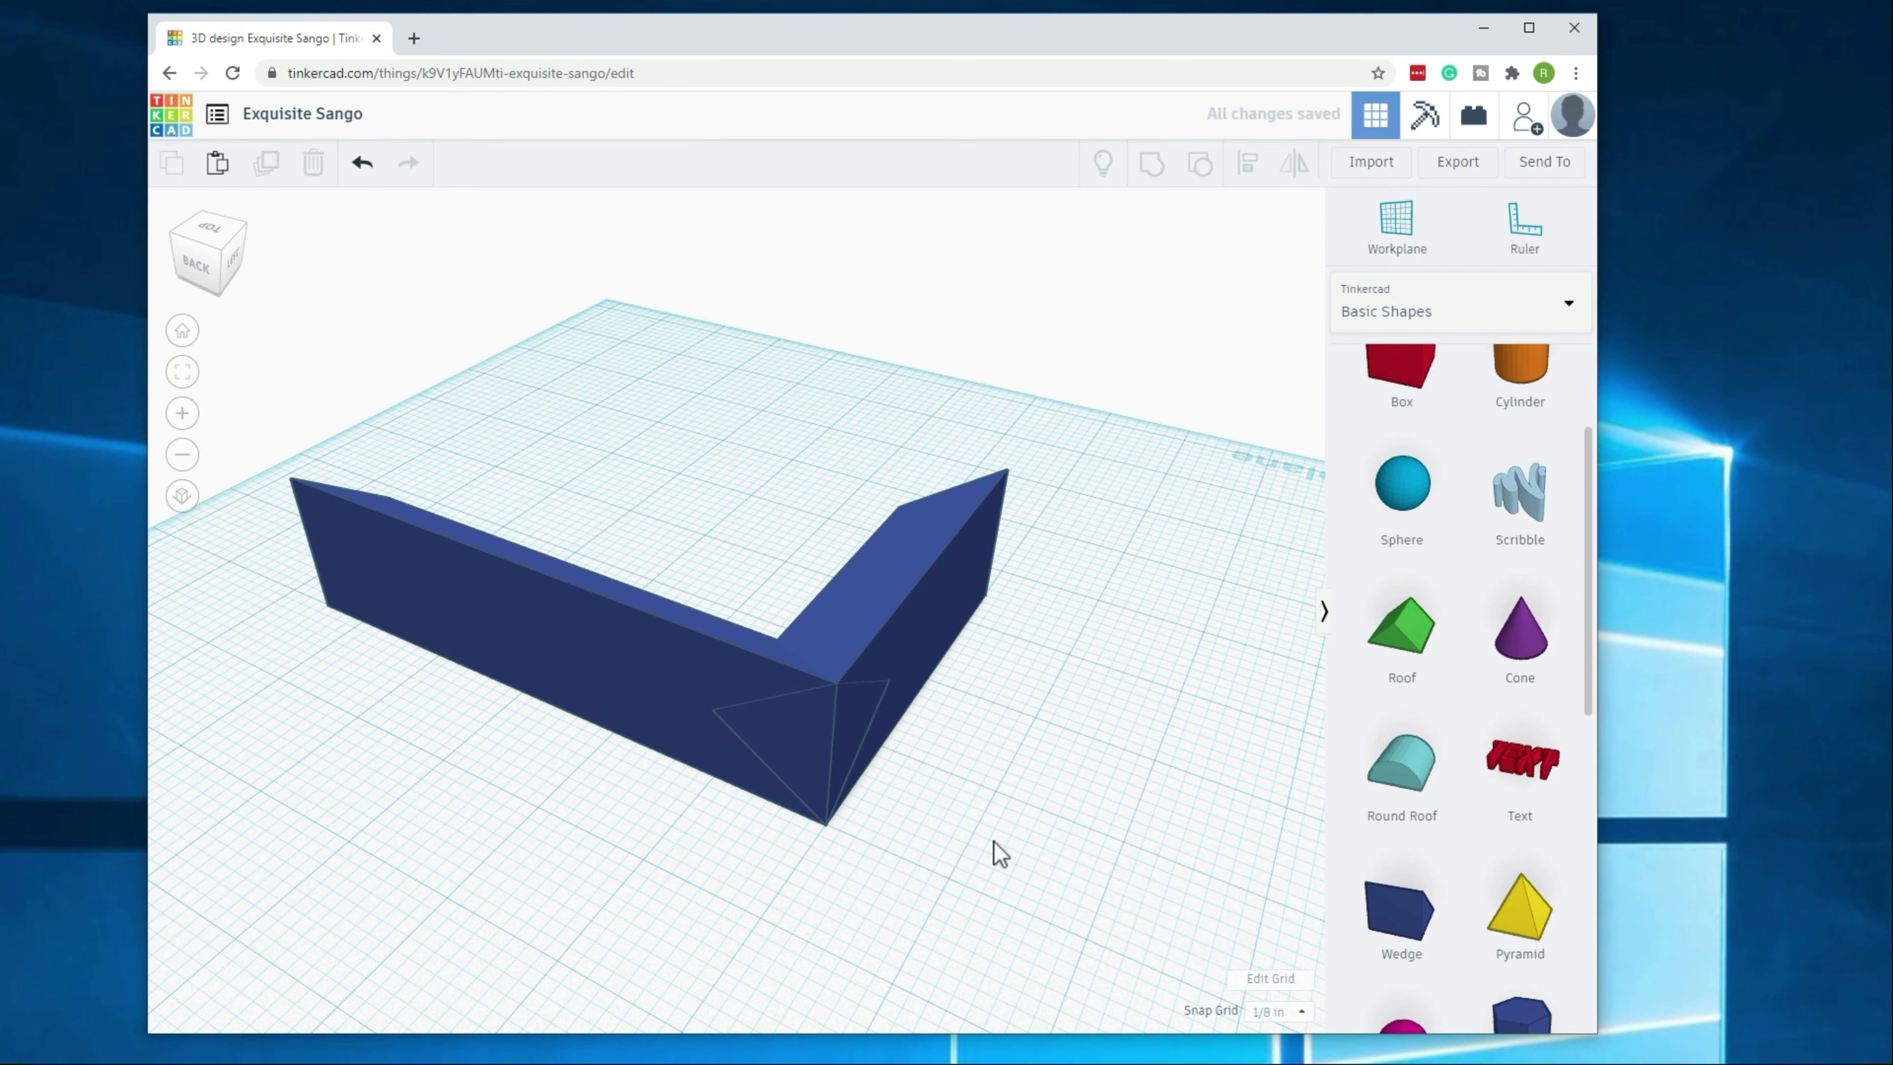
Step: Group the long wedge and the 3.5 in wedge into a single L-shaped piece
right_drag(844, 887, 797, 941)
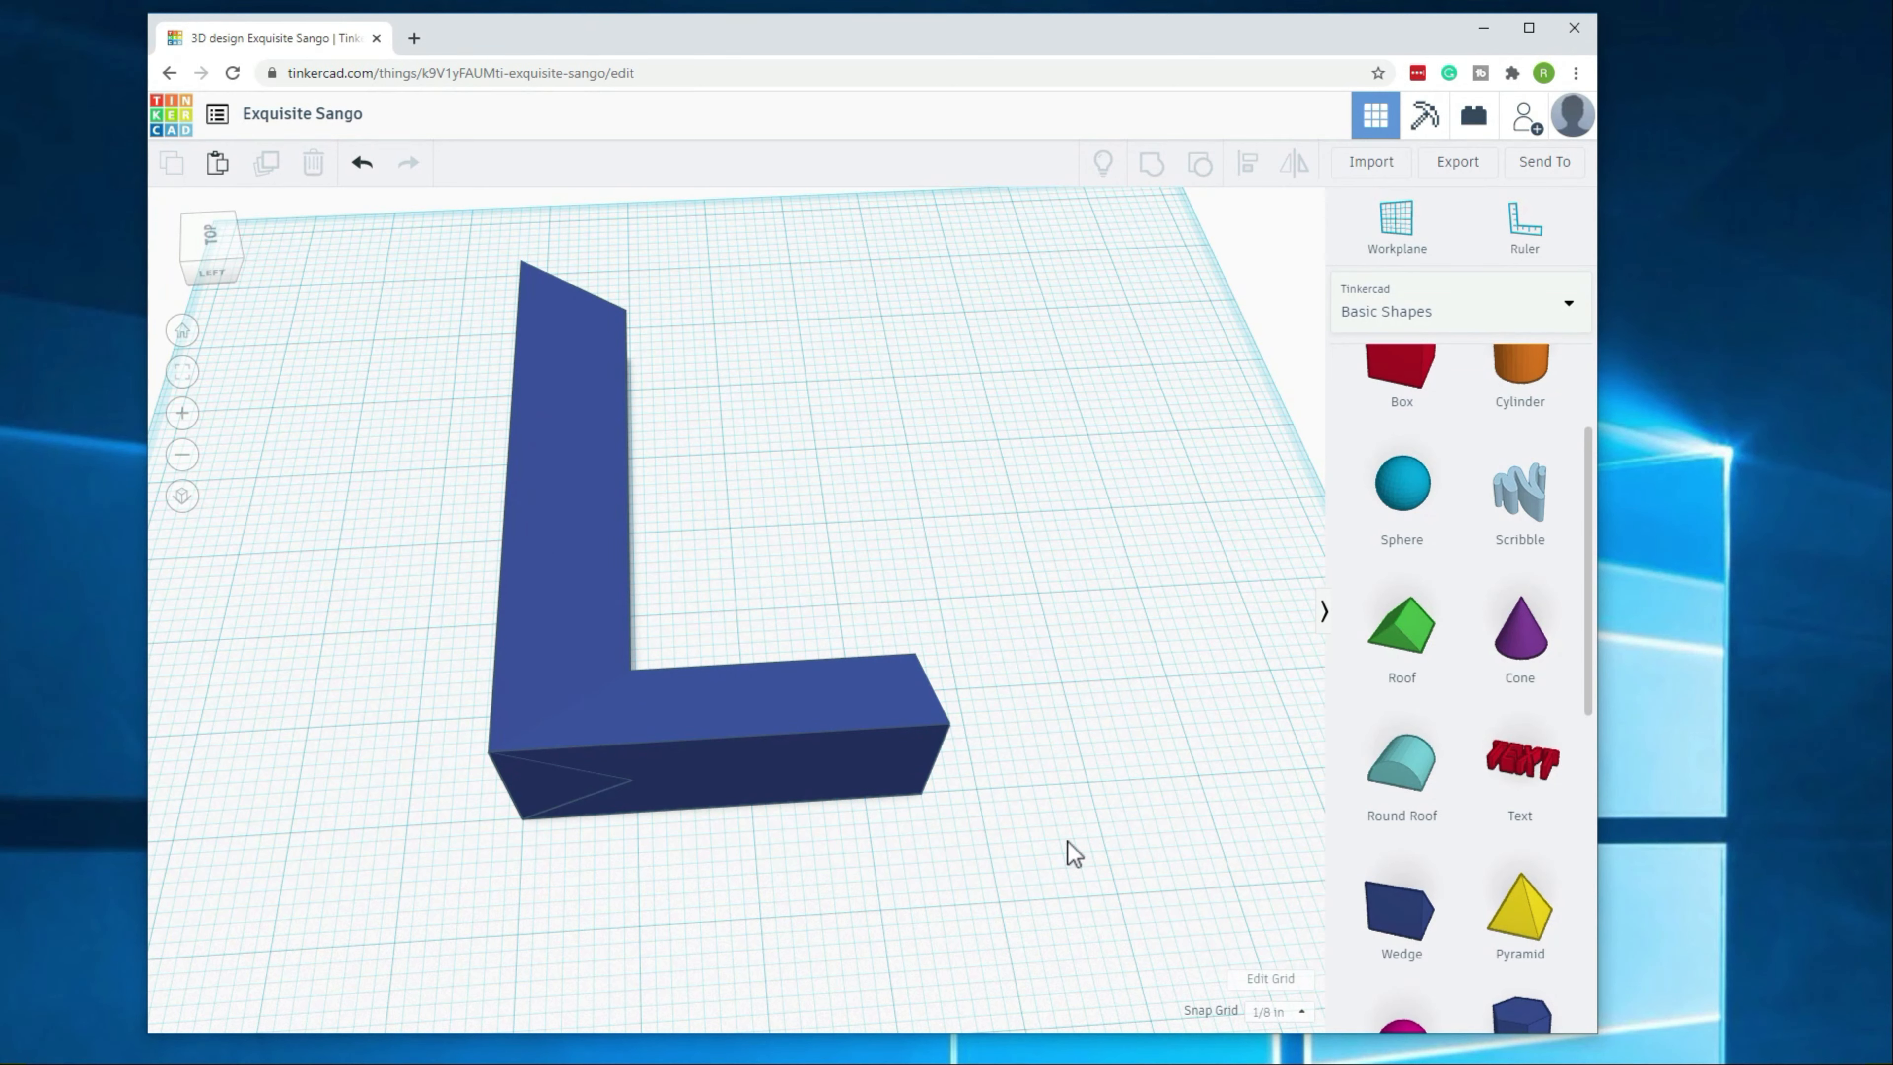
drag(1069, 842, 485, 306)
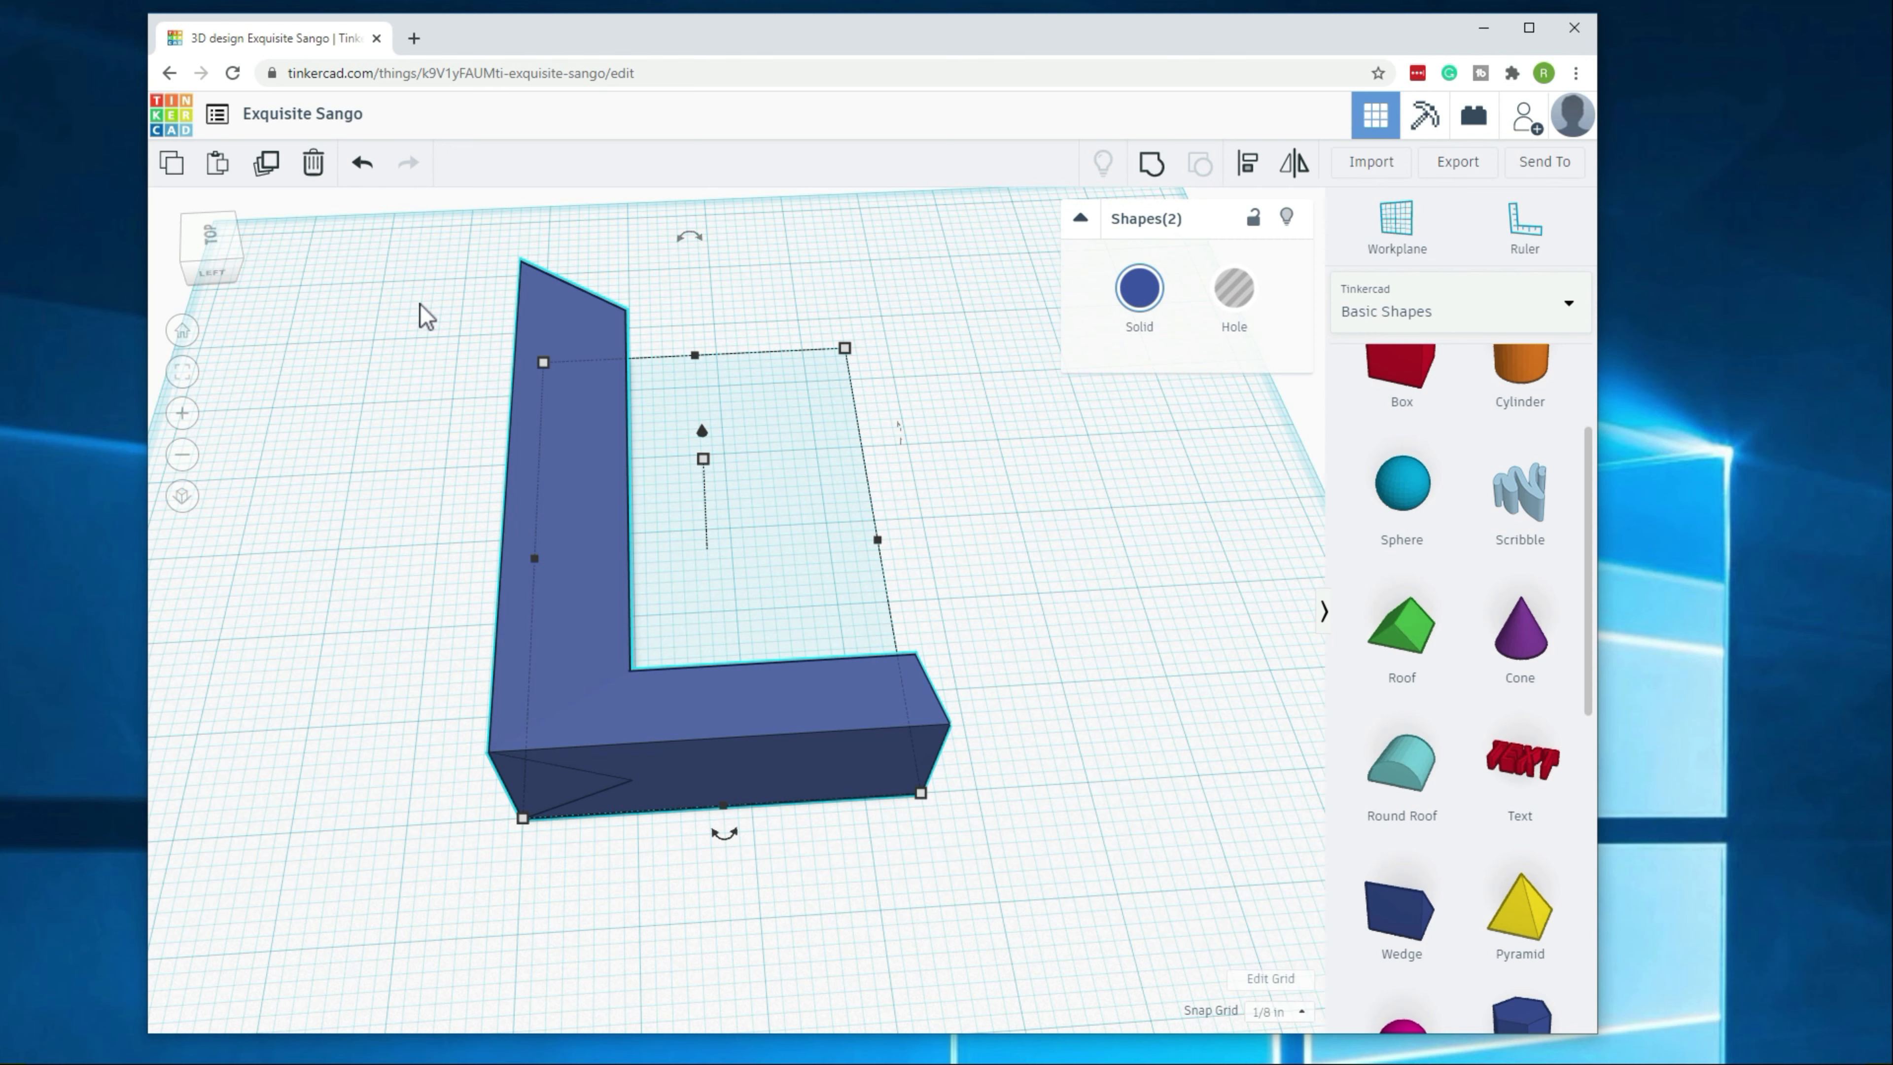
click(1080, 779)
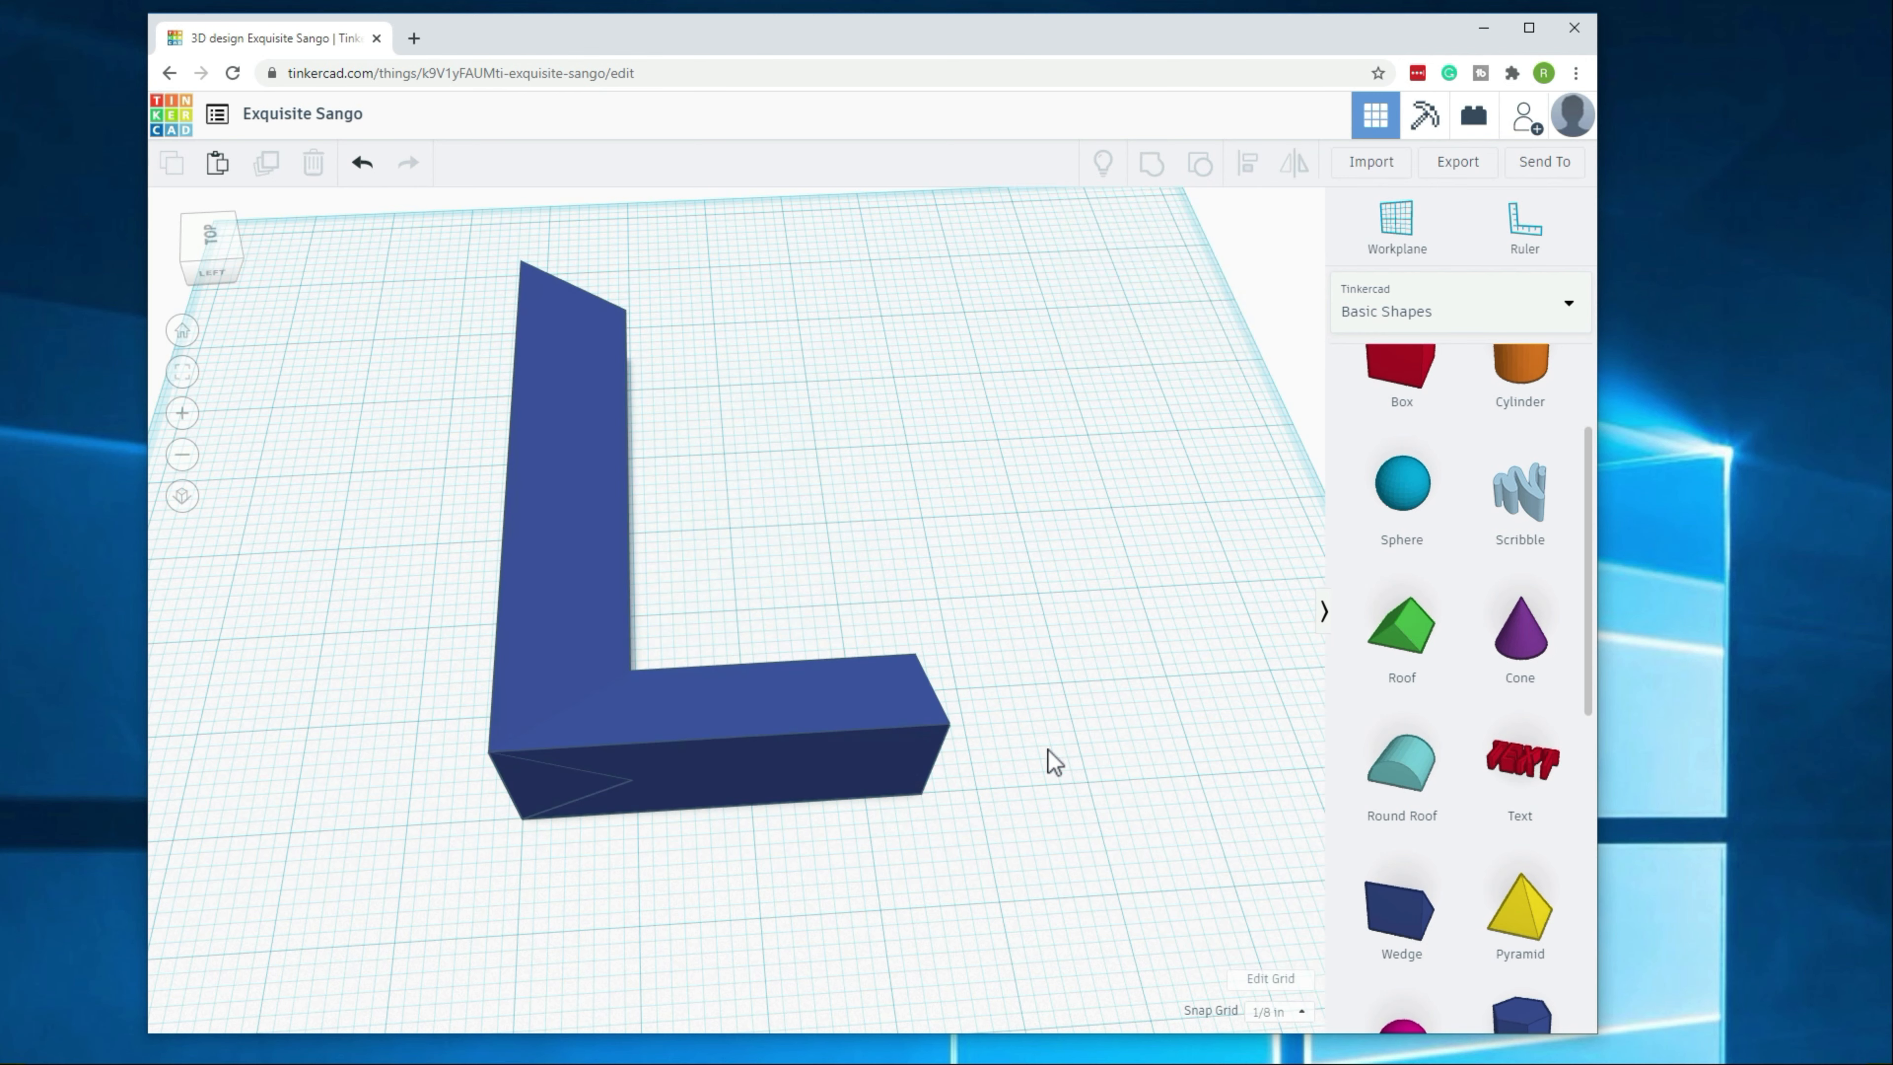
click(810, 733)
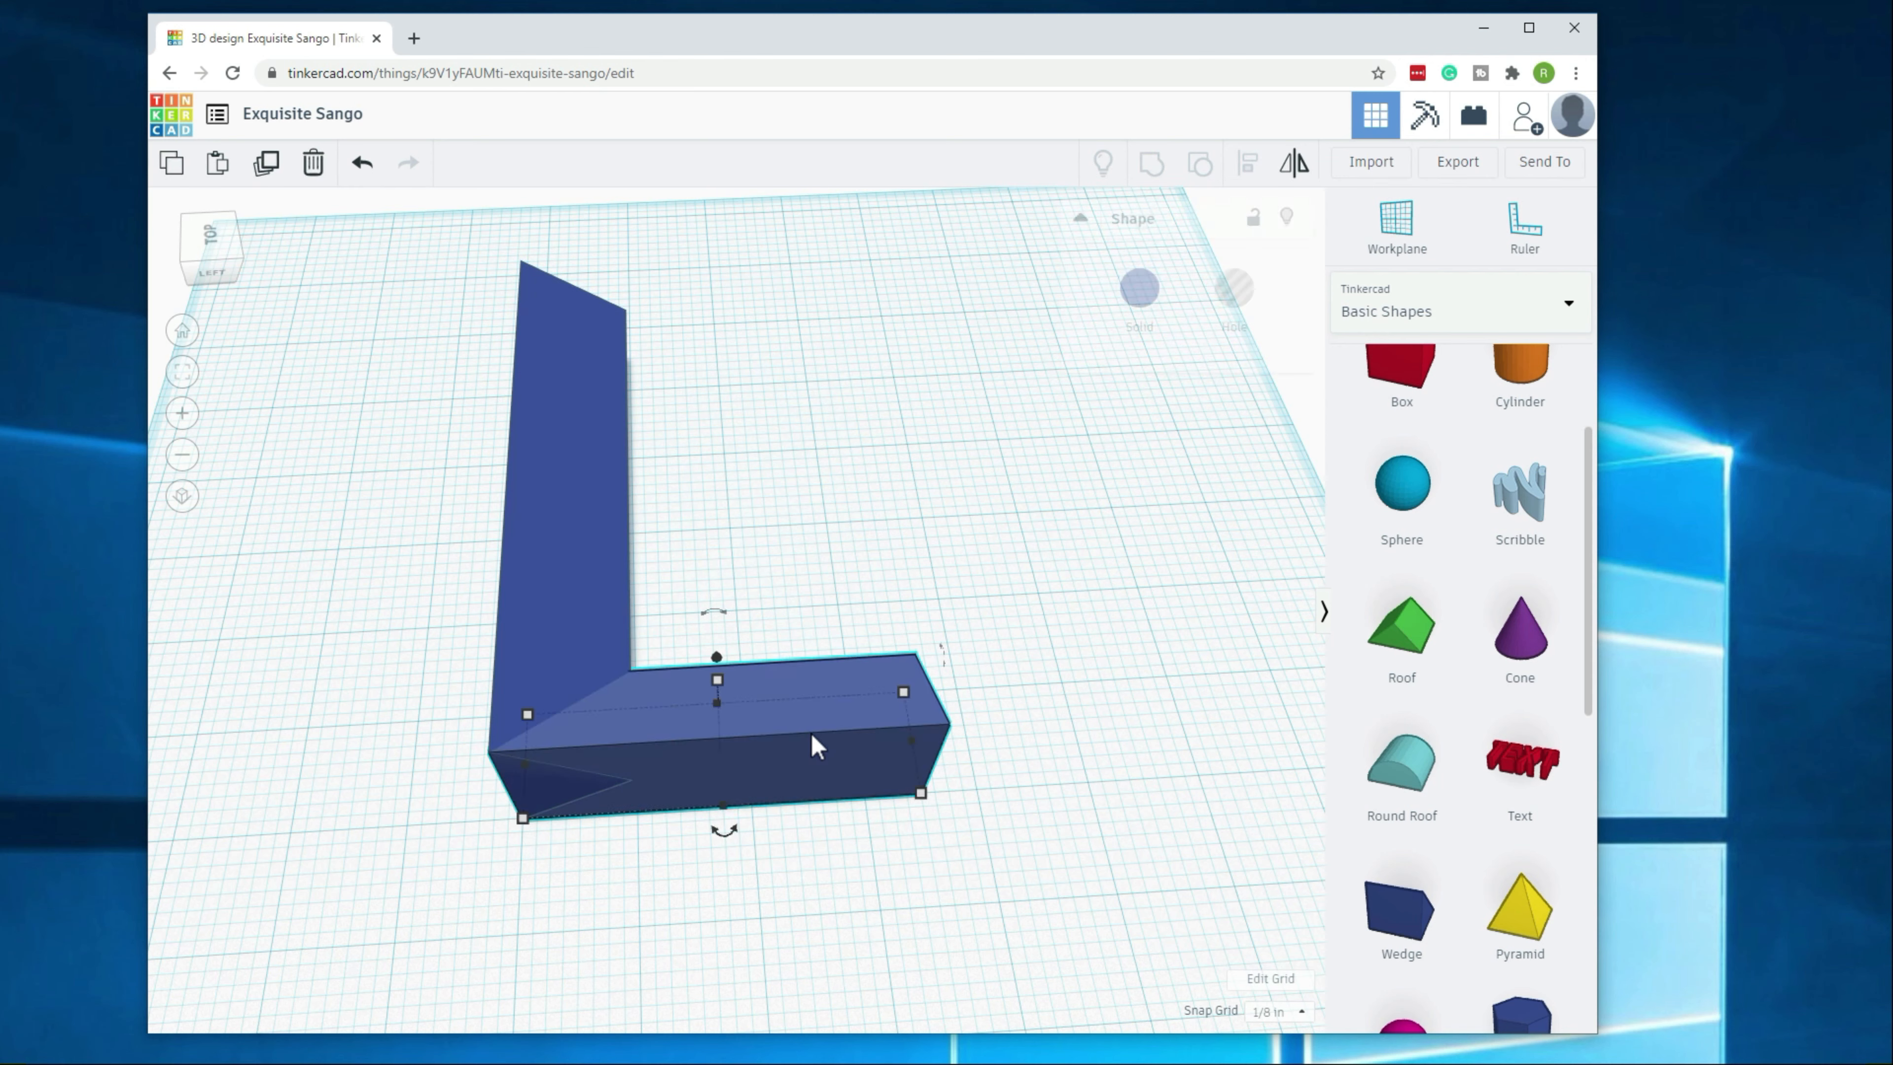
shift+click(589, 515)
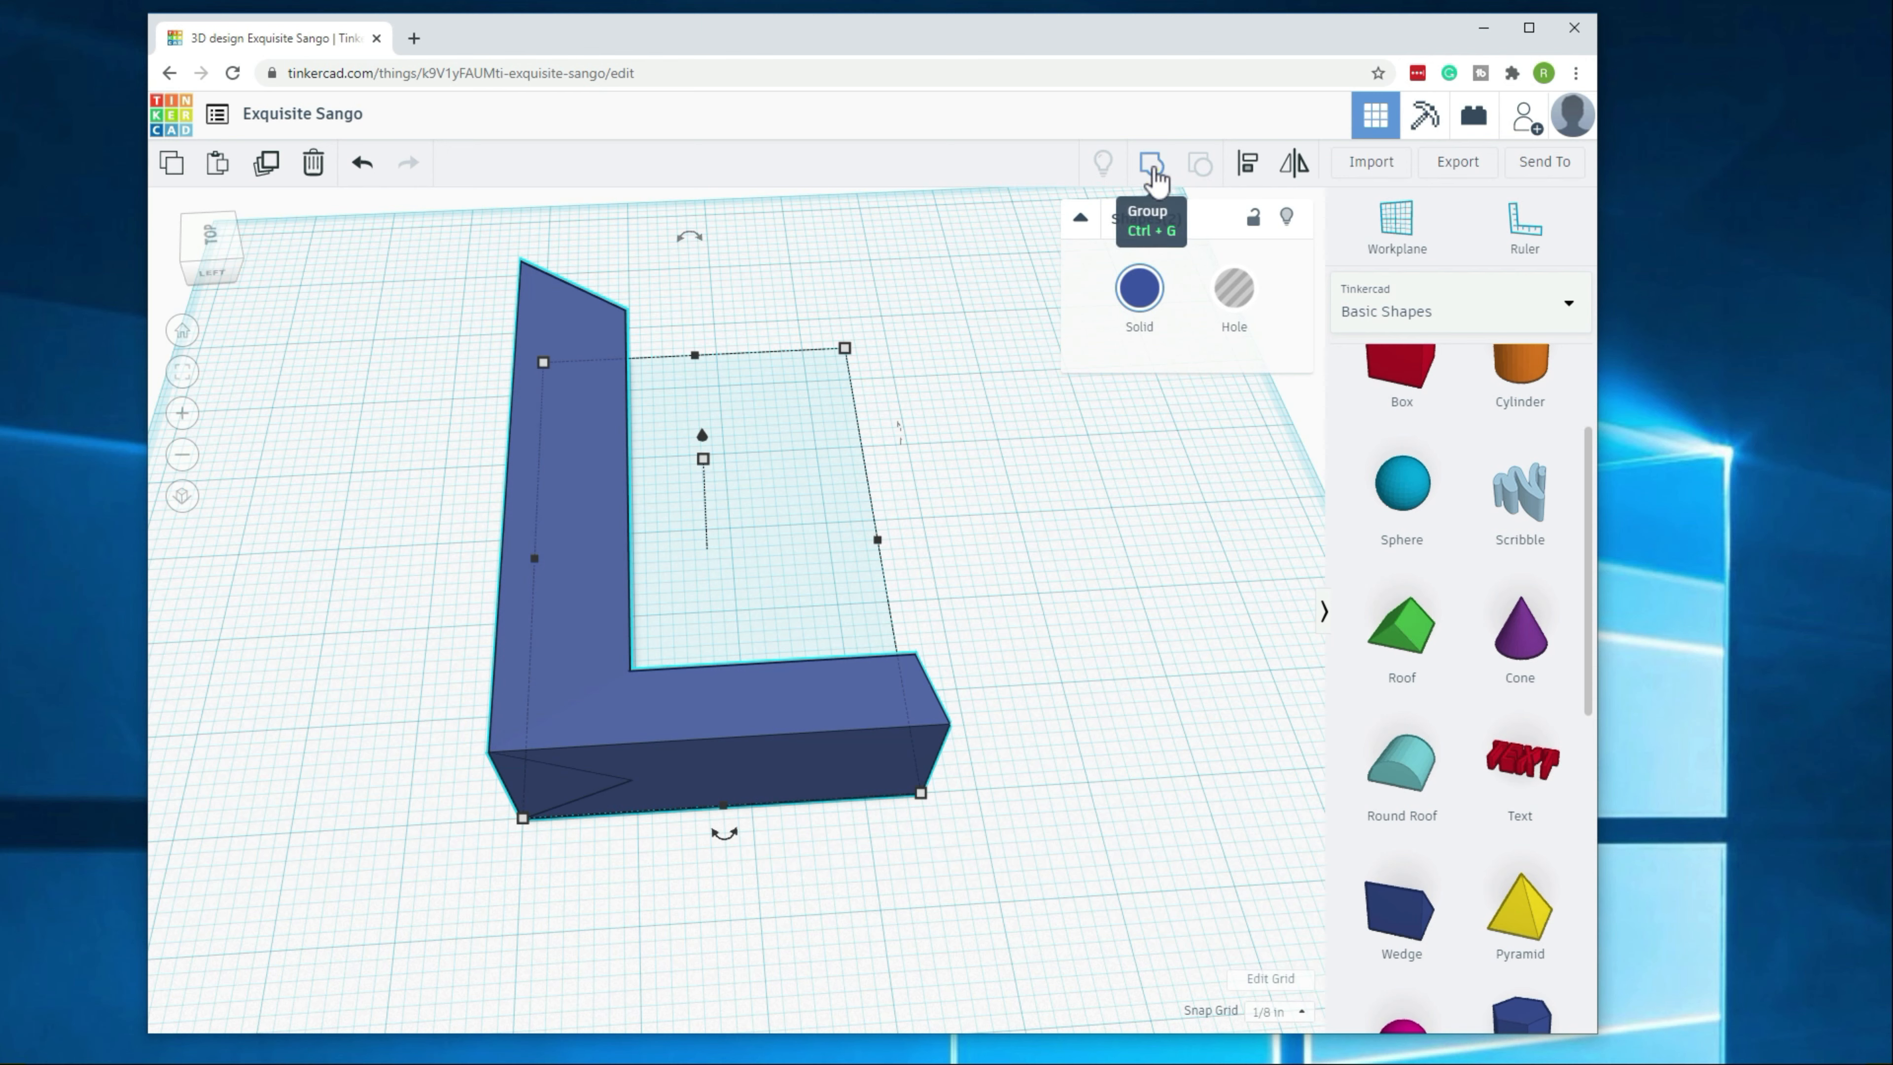
click(1152, 164)
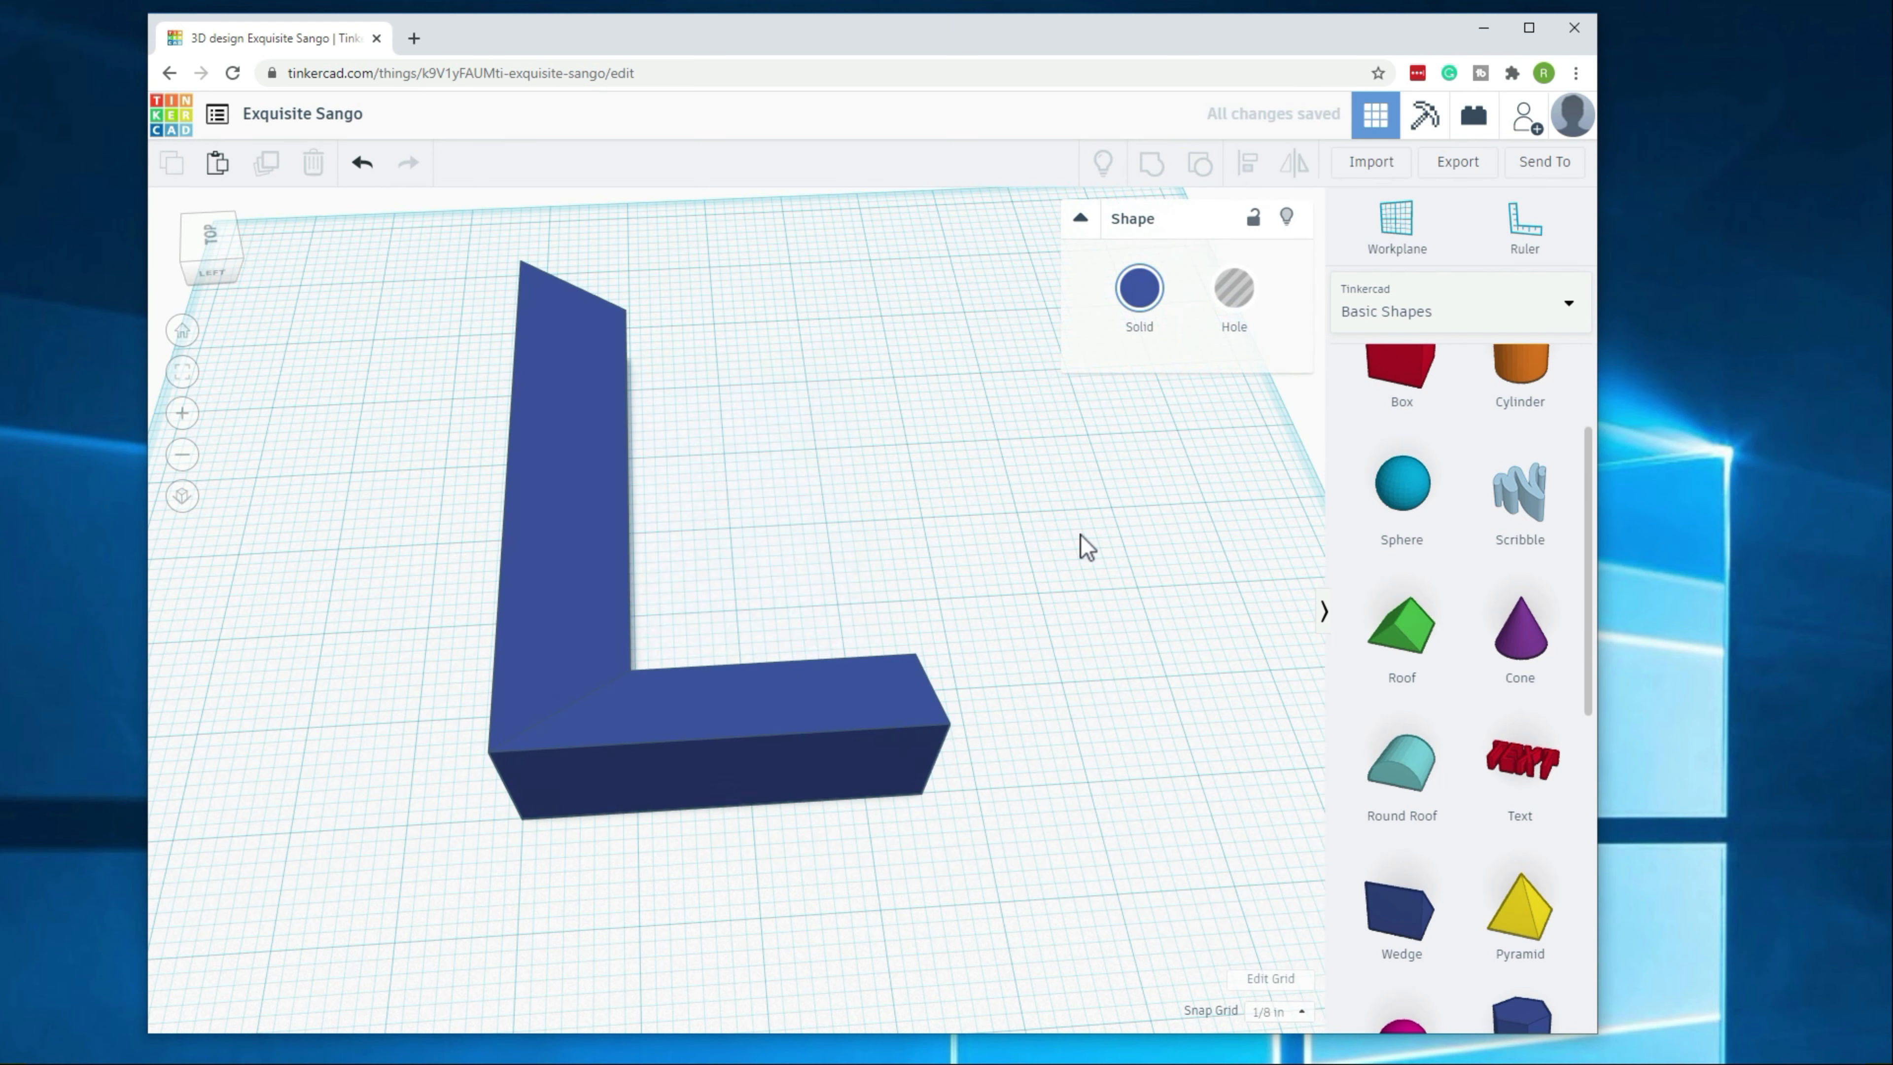
mouse_move(655, 781)
mouse_down()
mouse_move(693, 643)
mouse_move(925, 659)
mouse_move(688, 765)
mouse_move(713, 722)
mouse_move(645, 762)
mouse_move(658, 773)
mouse_up()
click(1204, 663)
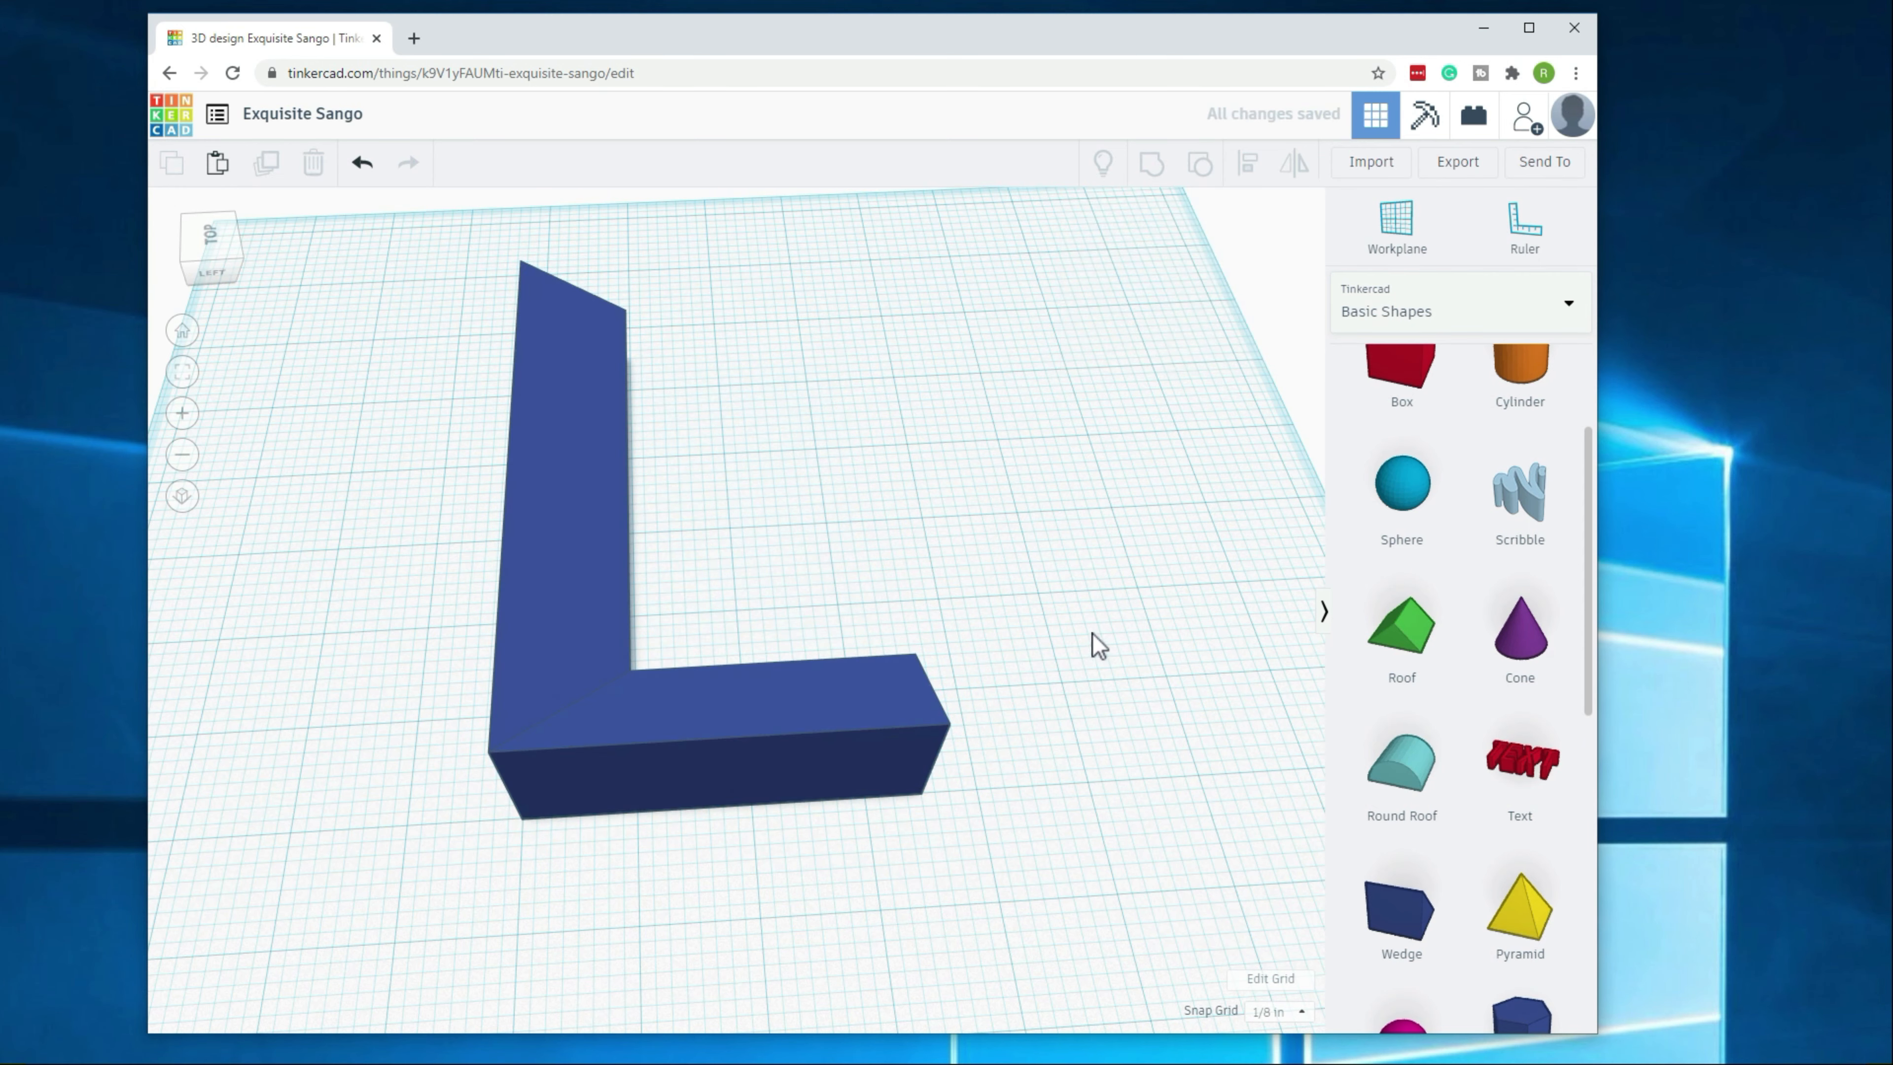
Step: Add a new Wedge to the workplane in front of the L-shaped piece's long arm, inside its open side
right_drag(997, 676, 685, 668)
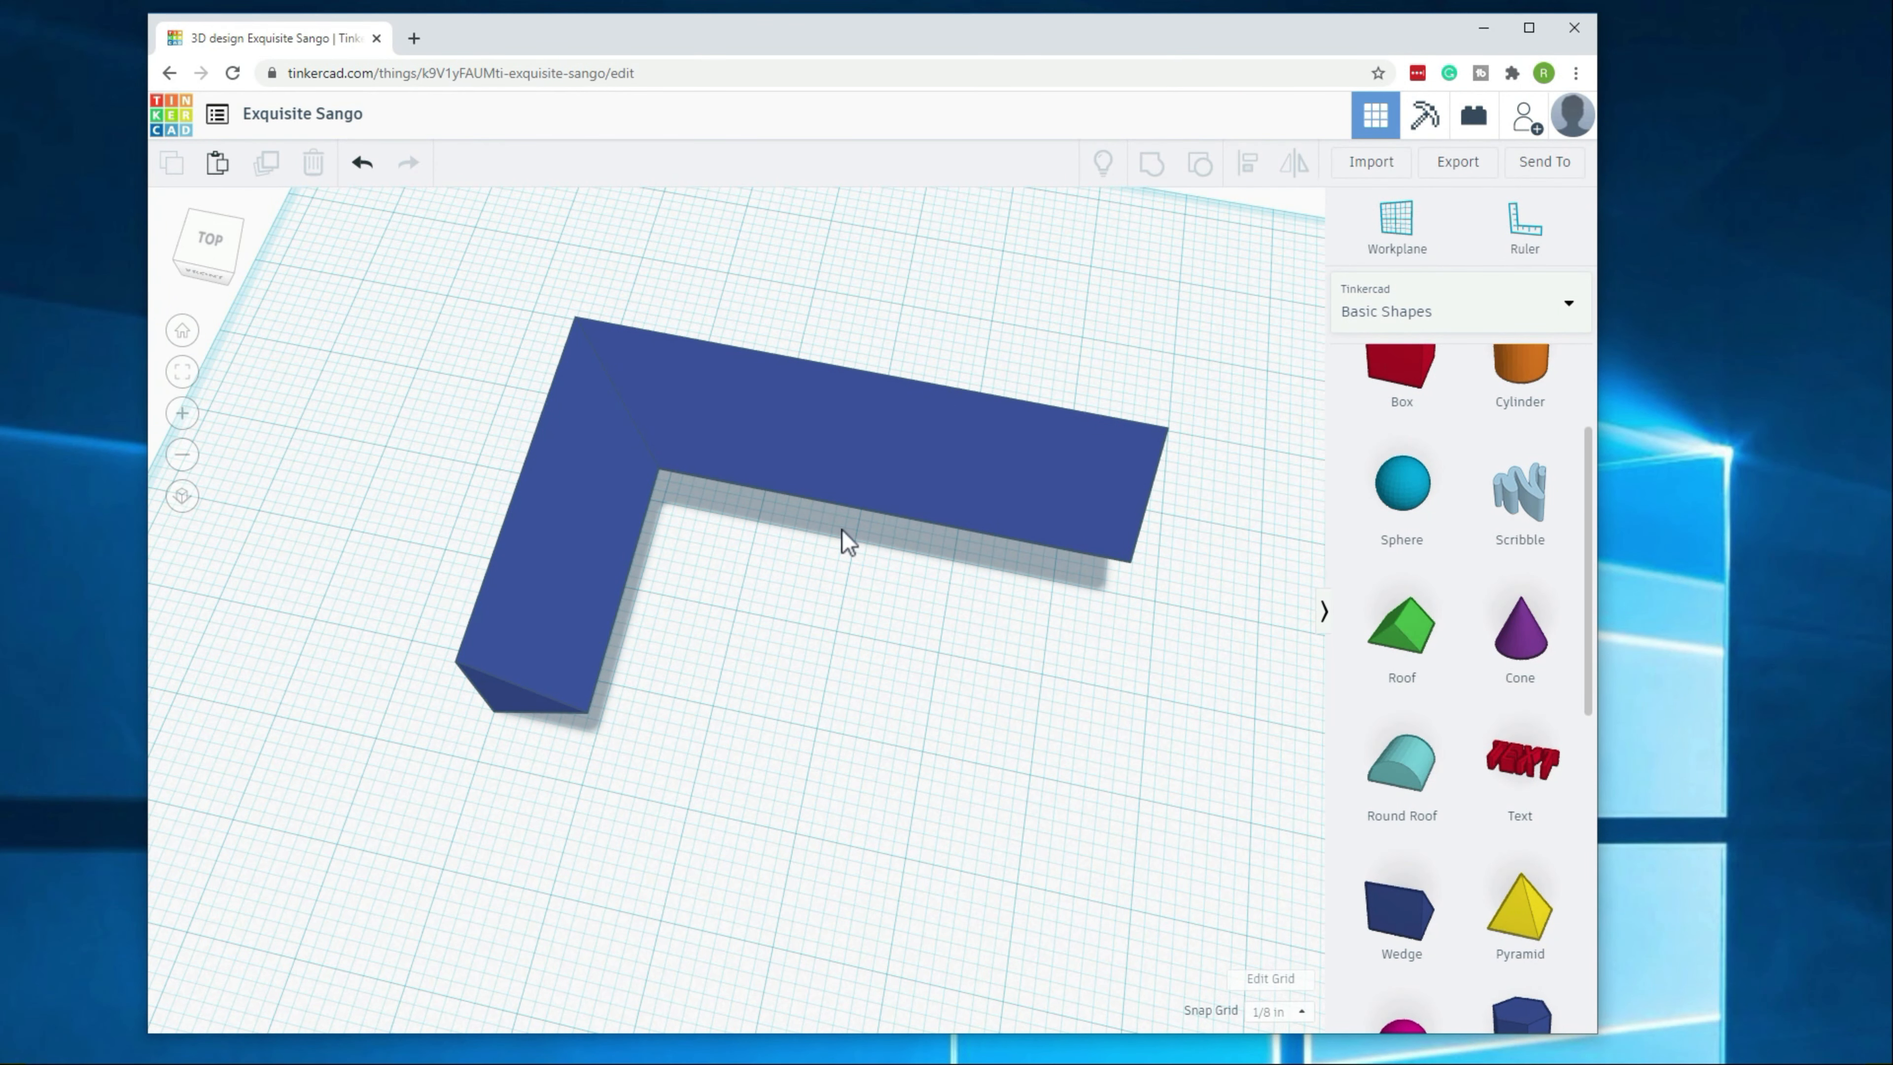
right_drag(1145, 455, 543, 613)
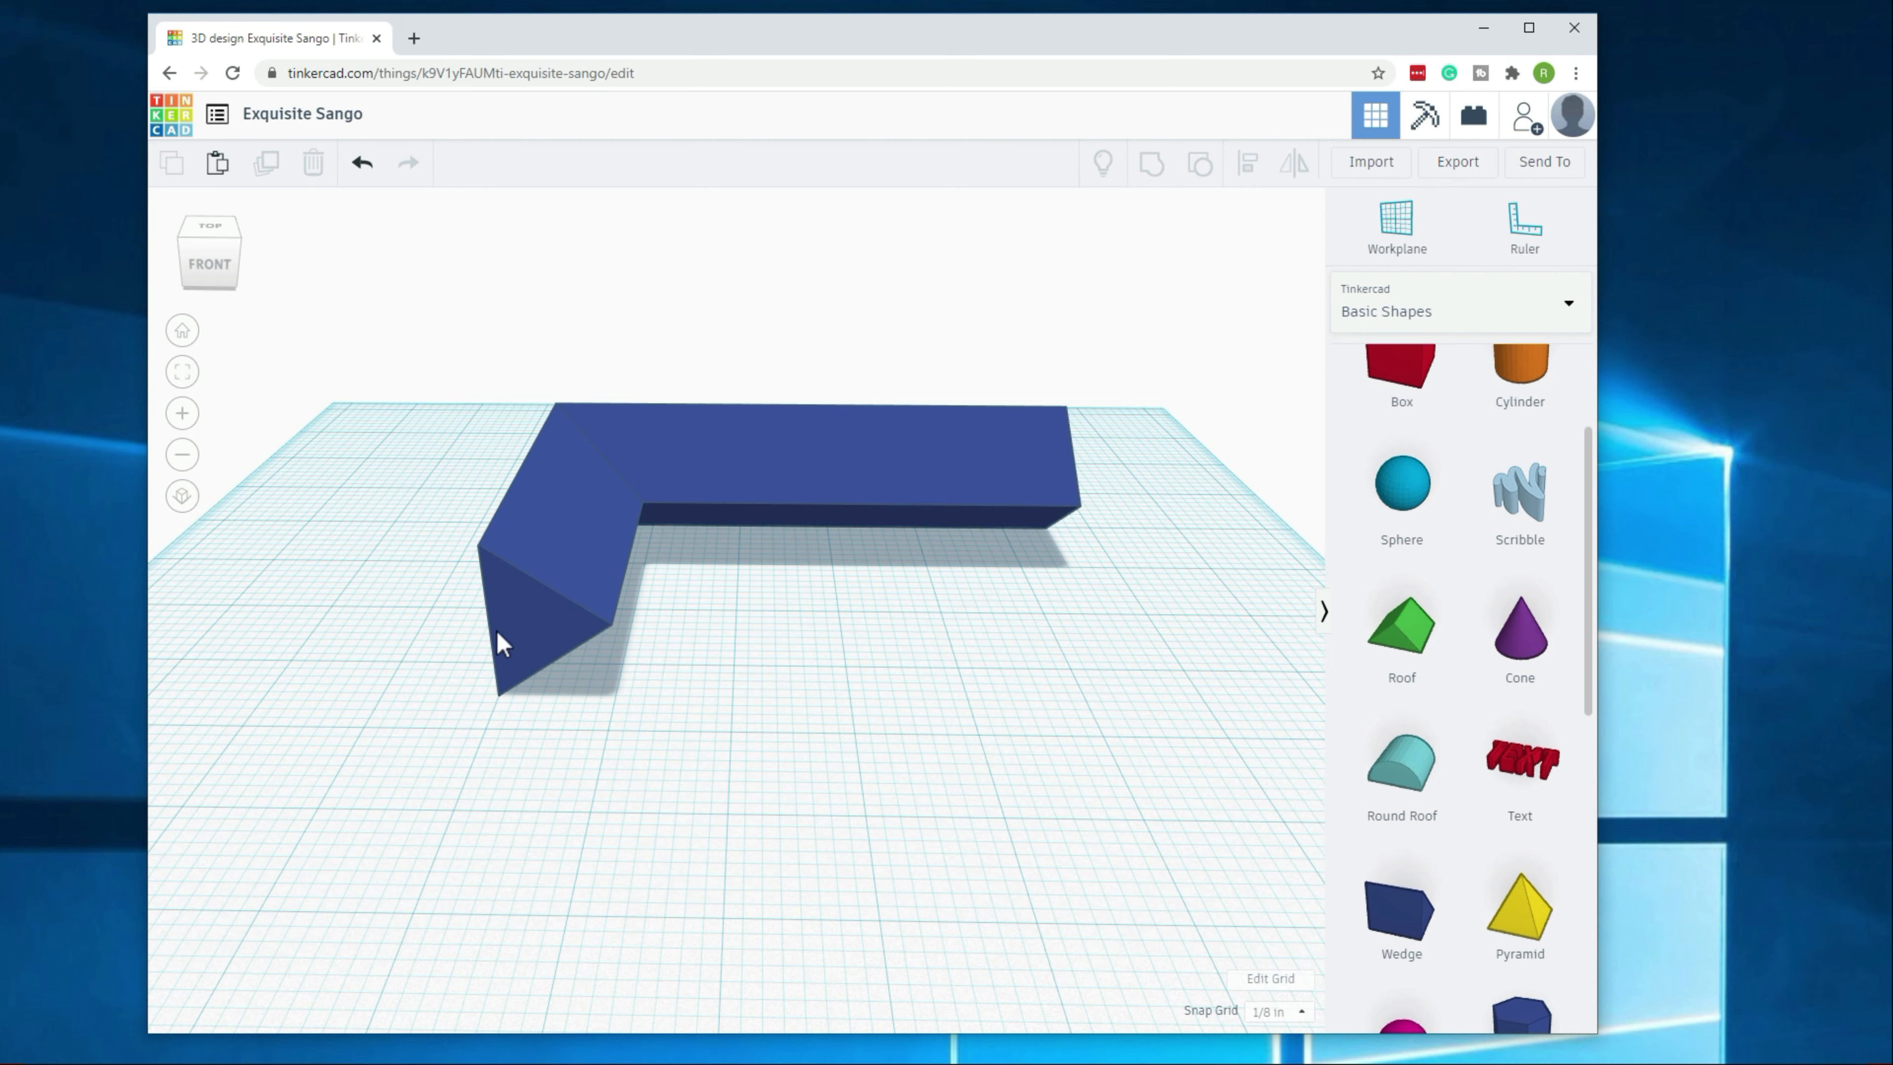
right_drag(757, 817, 863, 805)
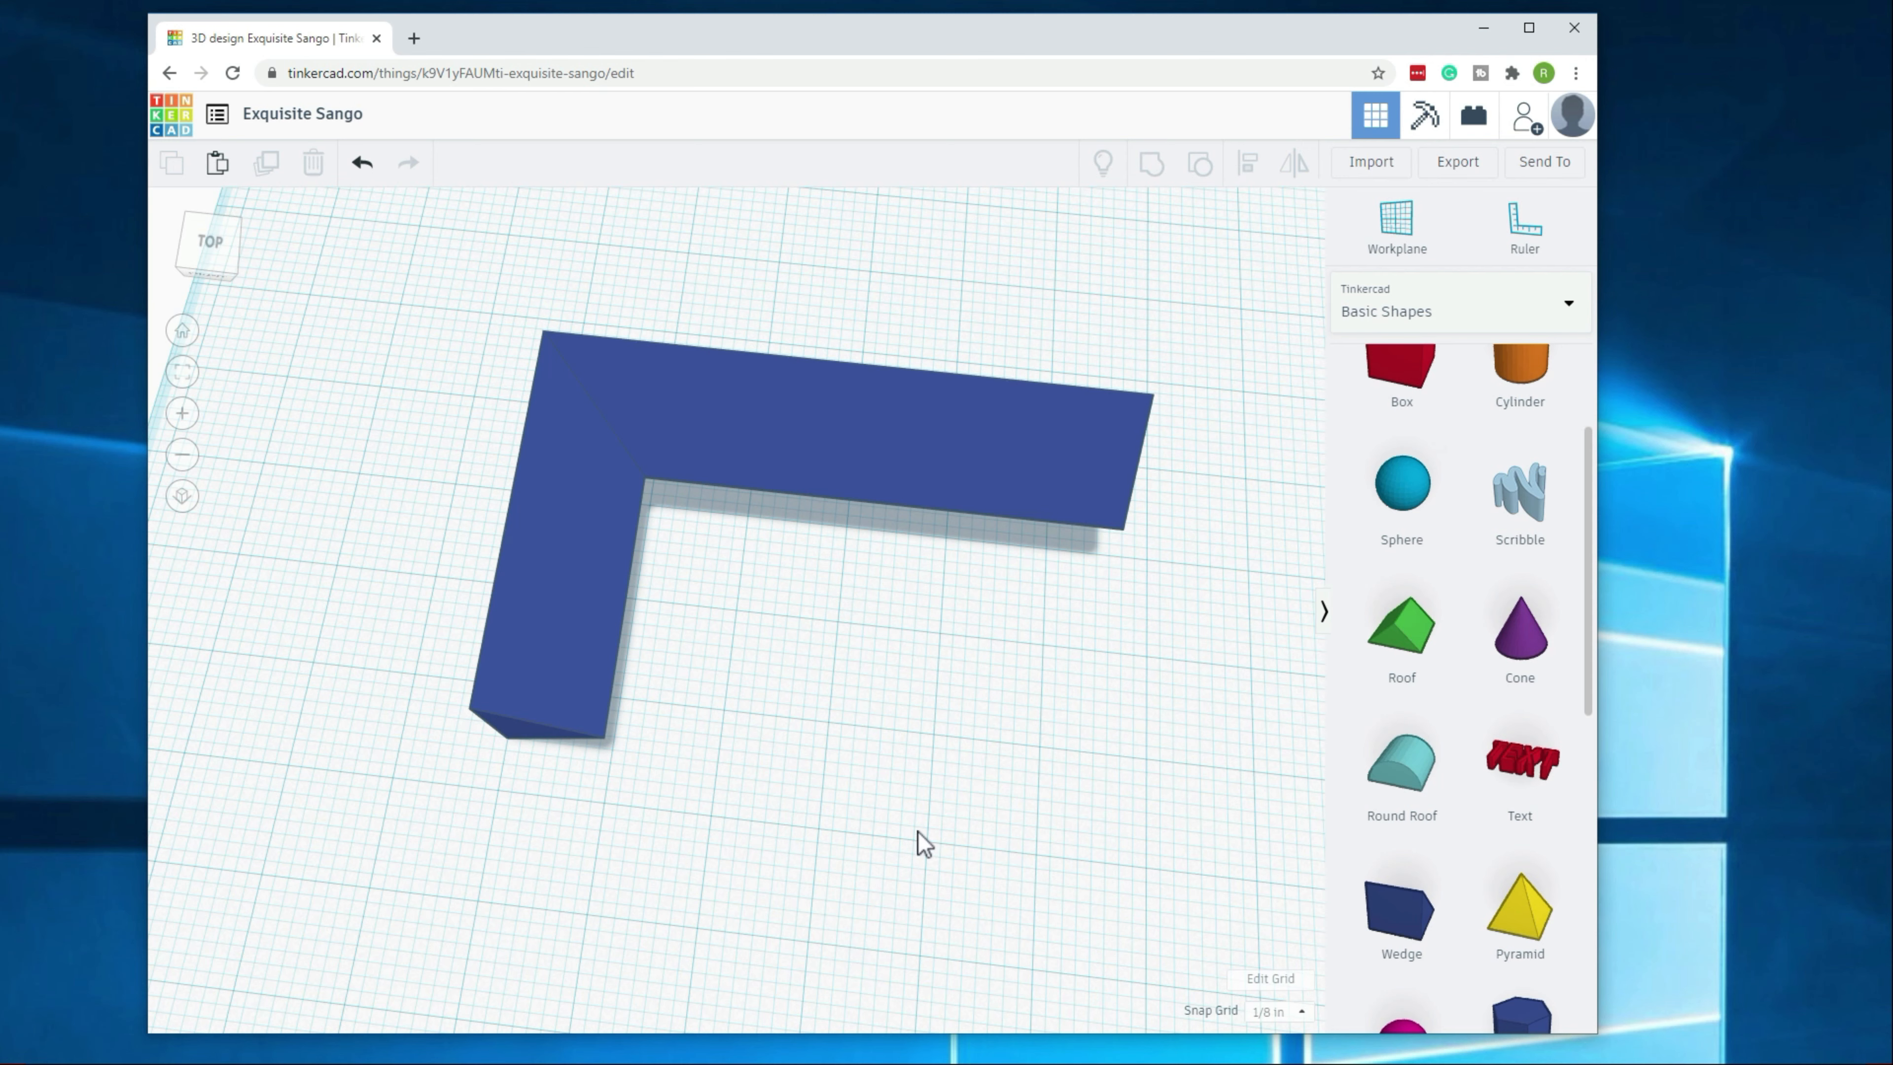
drag(1416, 909, 965, 764)
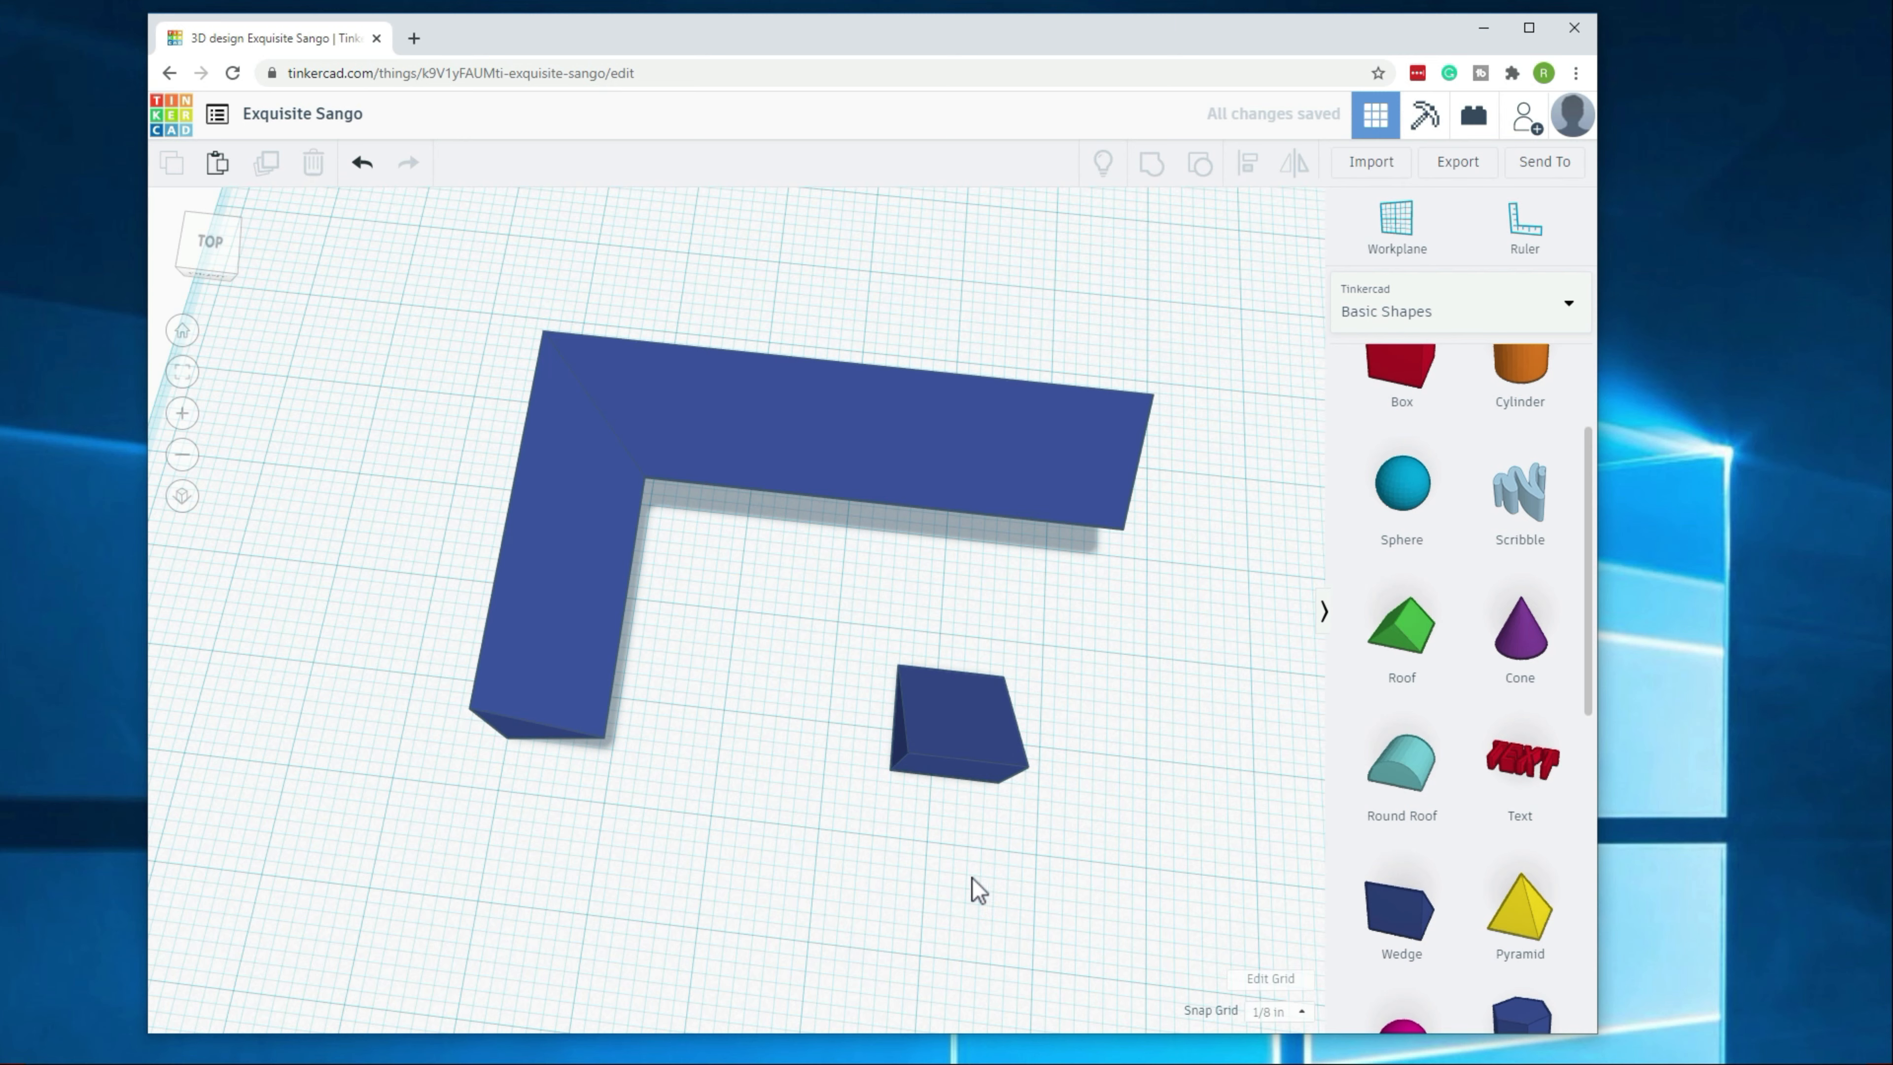
right_drag(977, 888, 979, 727)
click(982, 719)
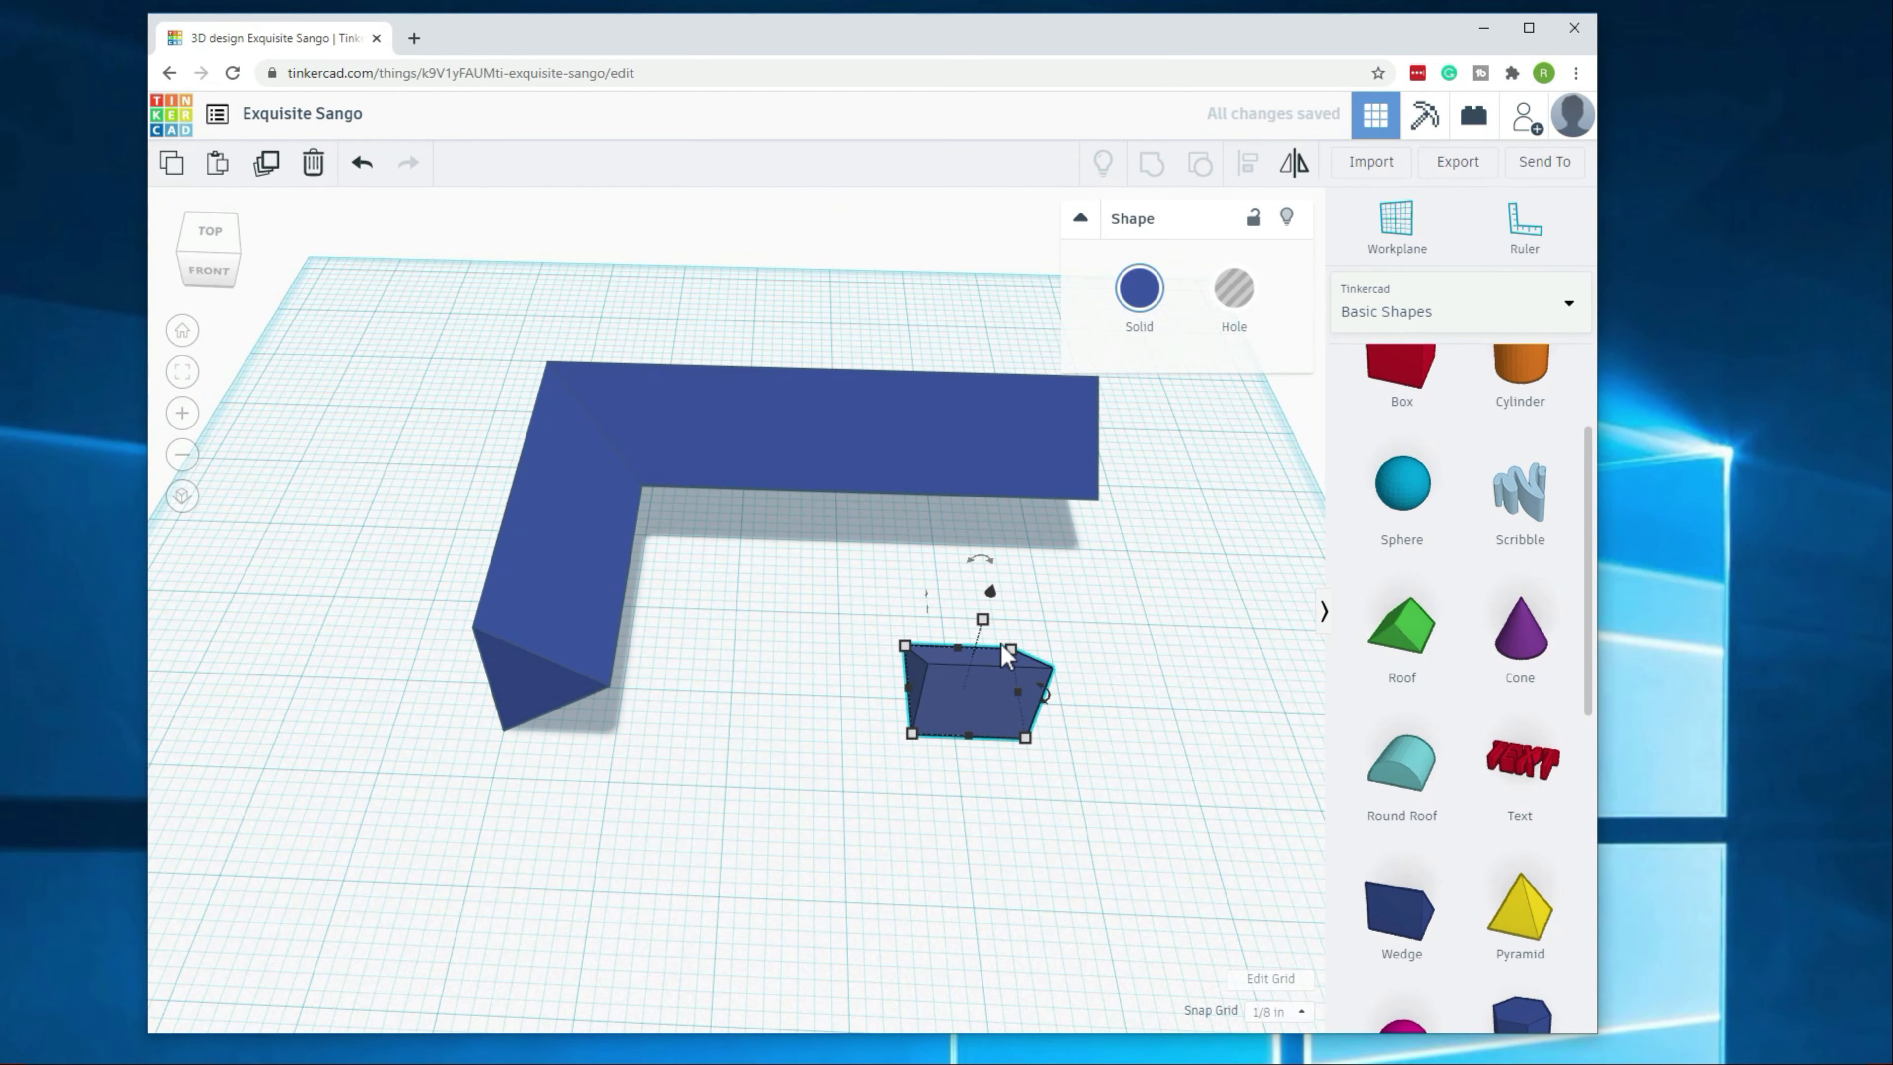
Step: Tilt the new wedge -45° about its left-to-right axis
mouse_move(1044, 697)
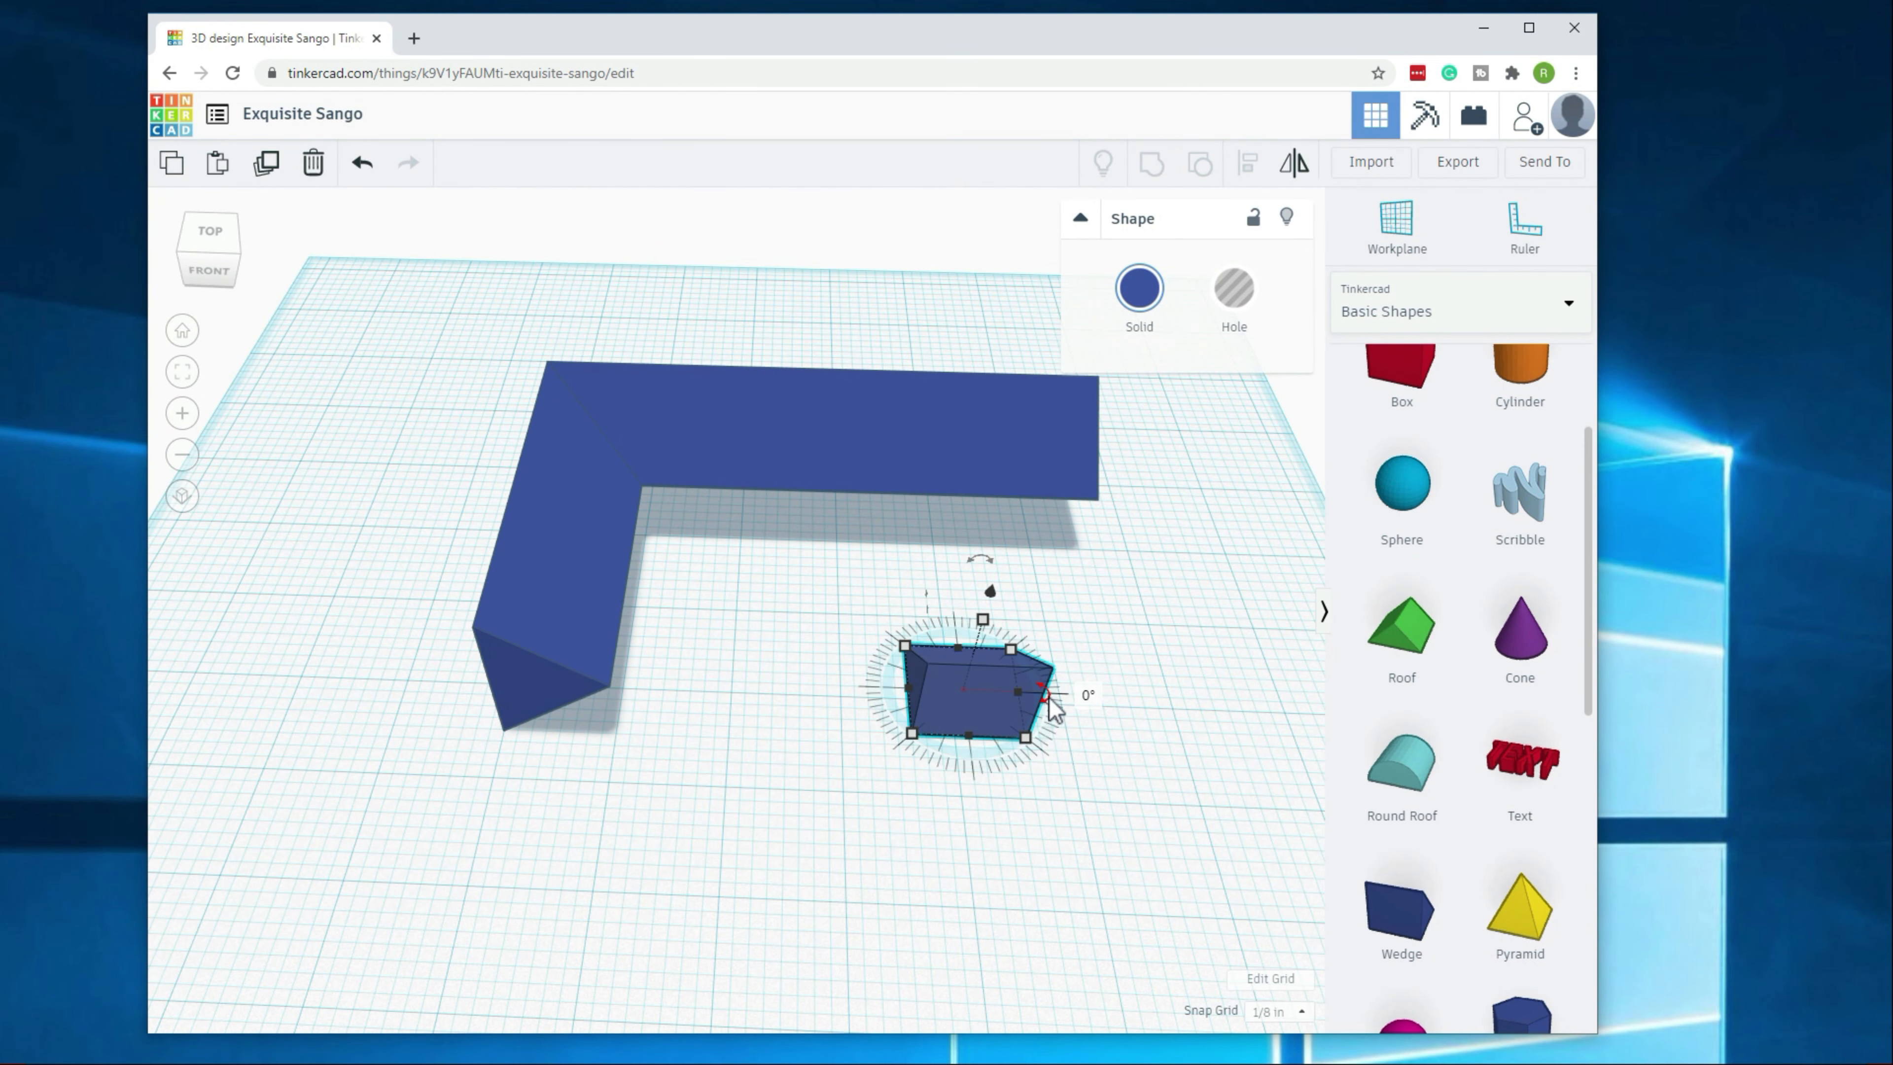
mouse_move(983, 568)
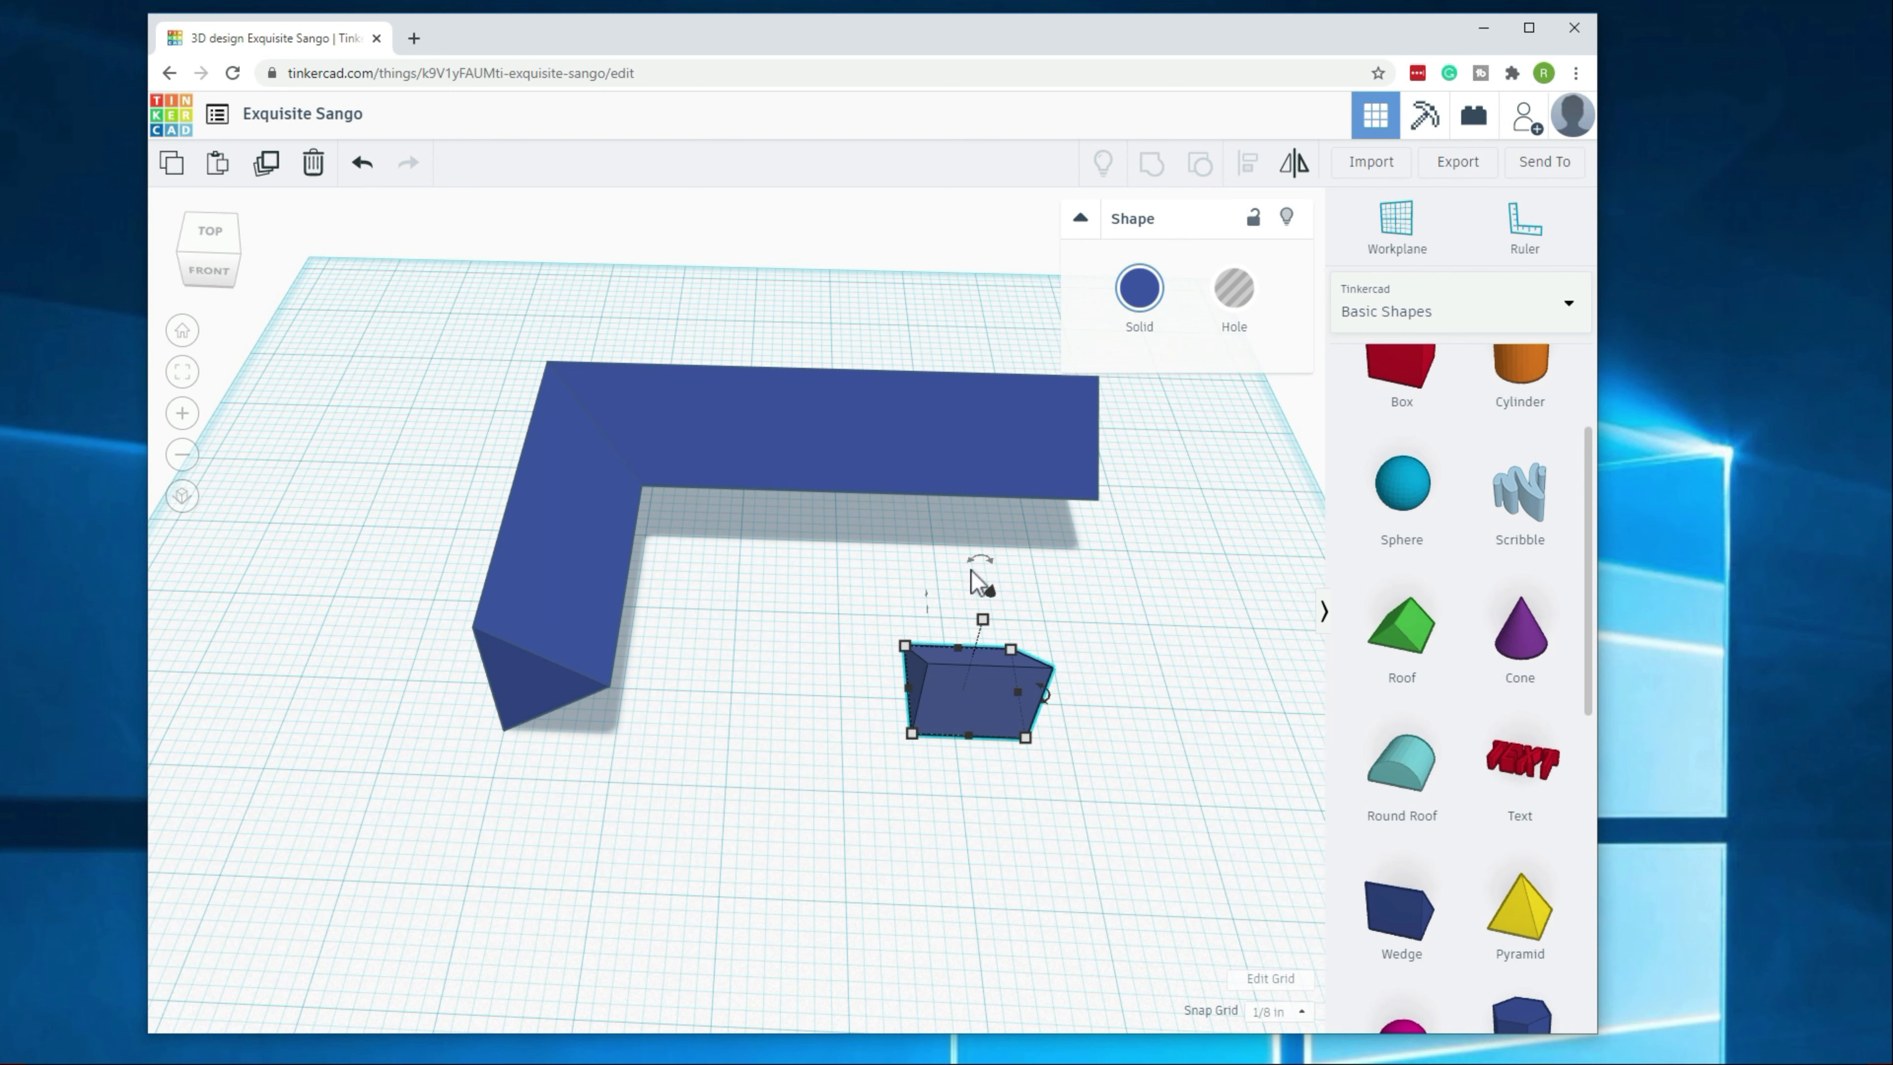
drag(933, 608, 929, 529)
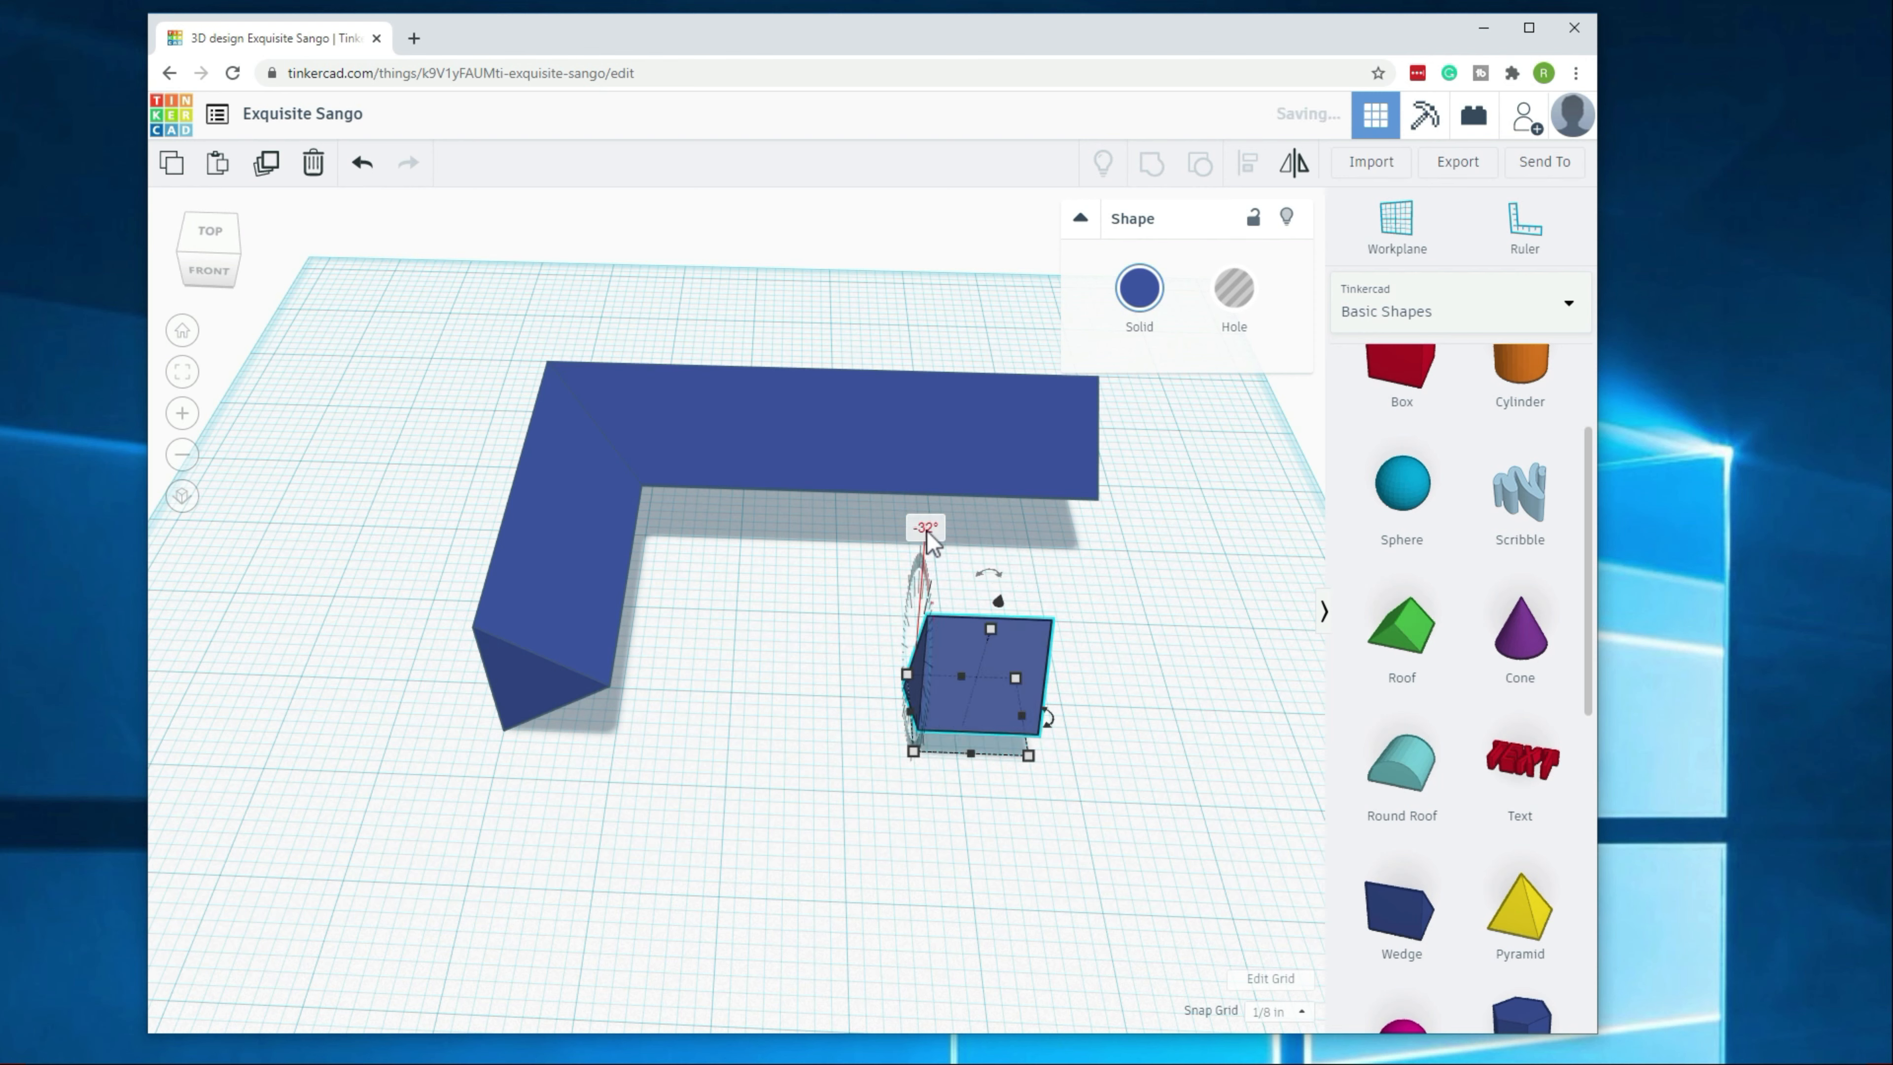
click(940, 527)
text(45)
key(Return)
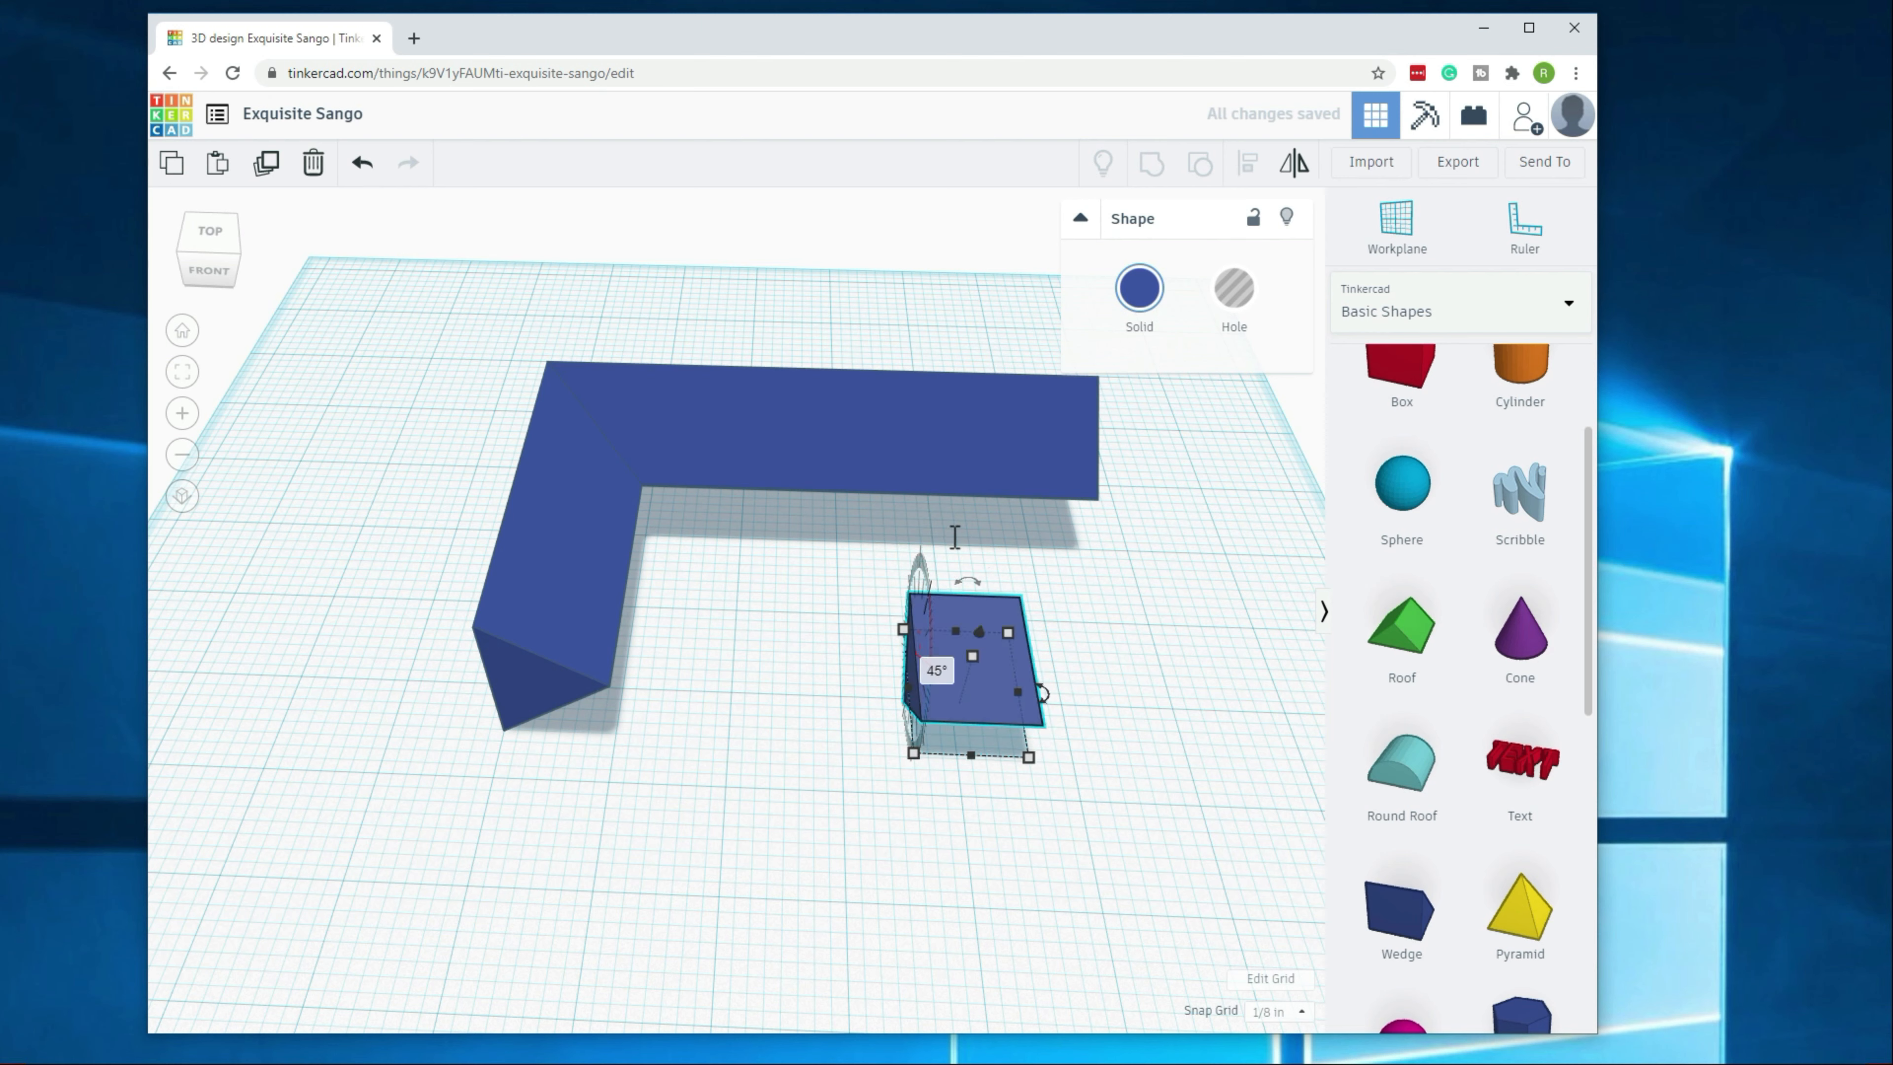
click(933, 669)
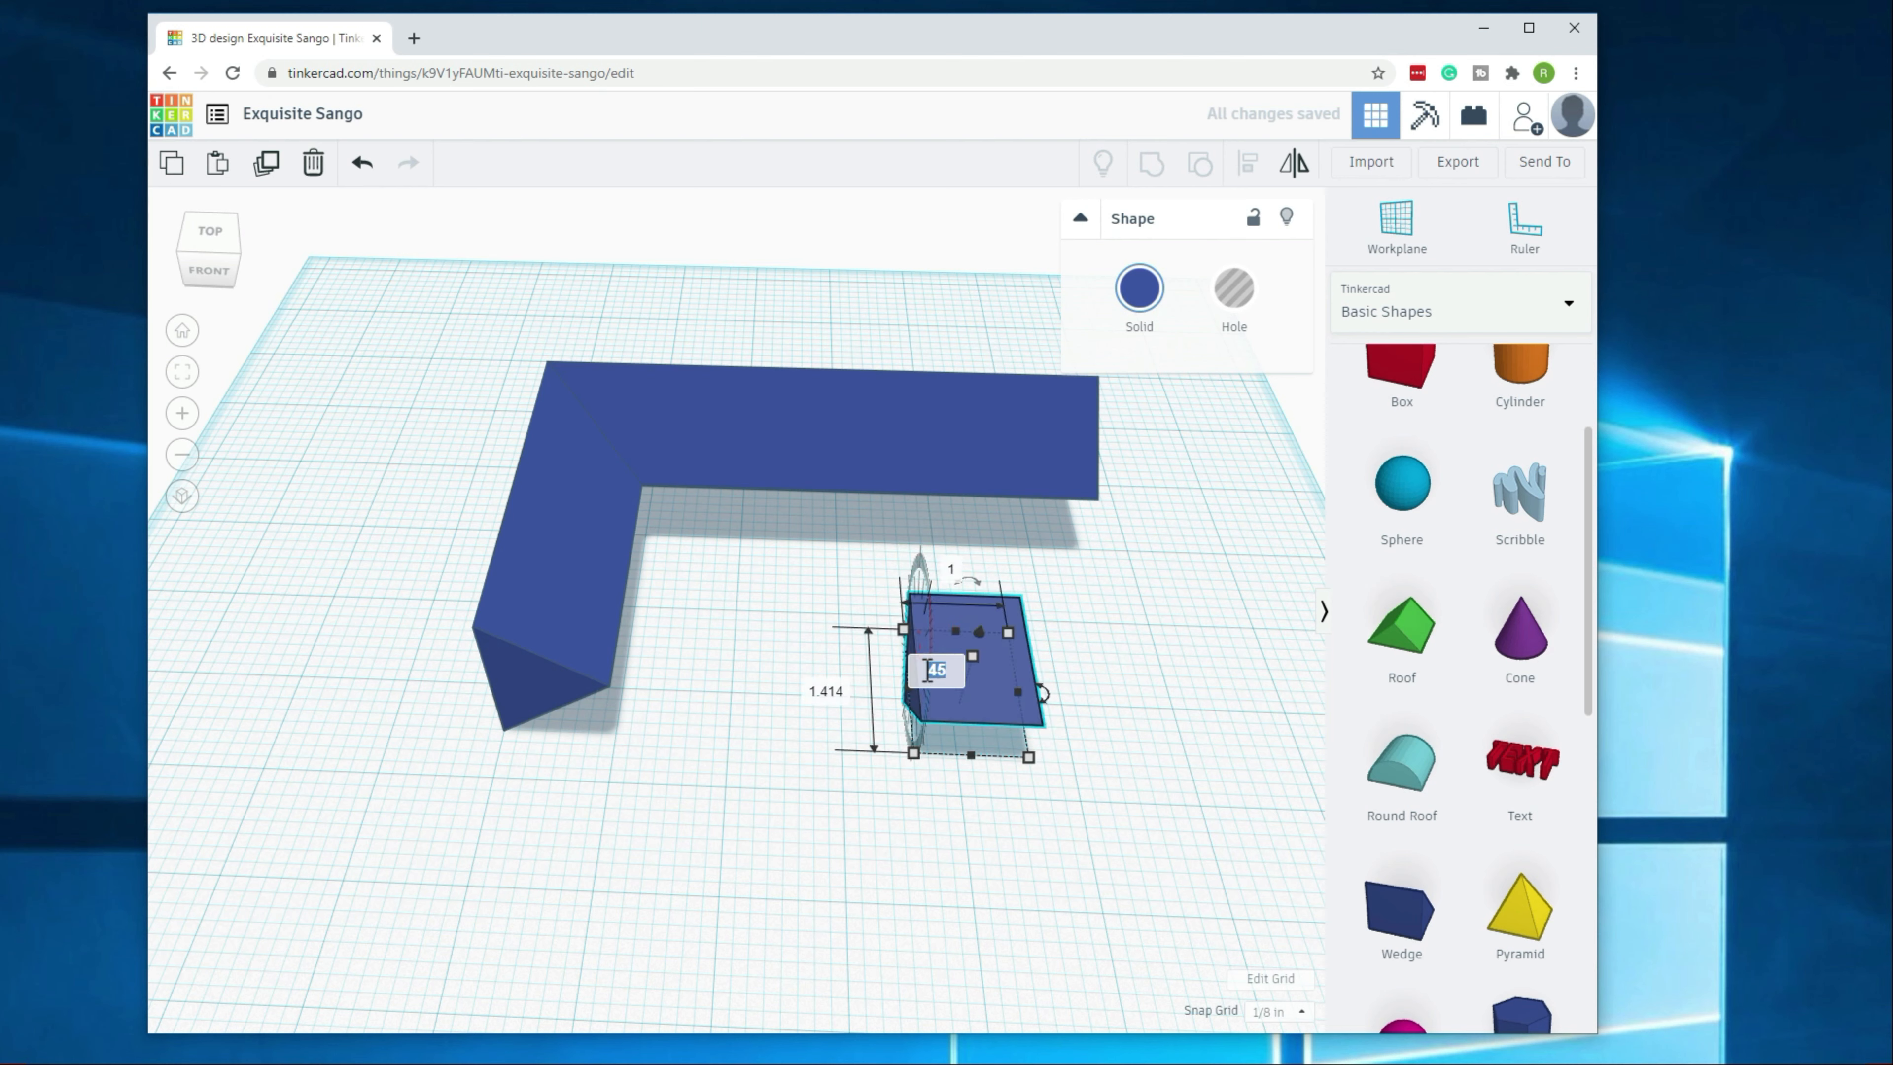
click(927, 673)
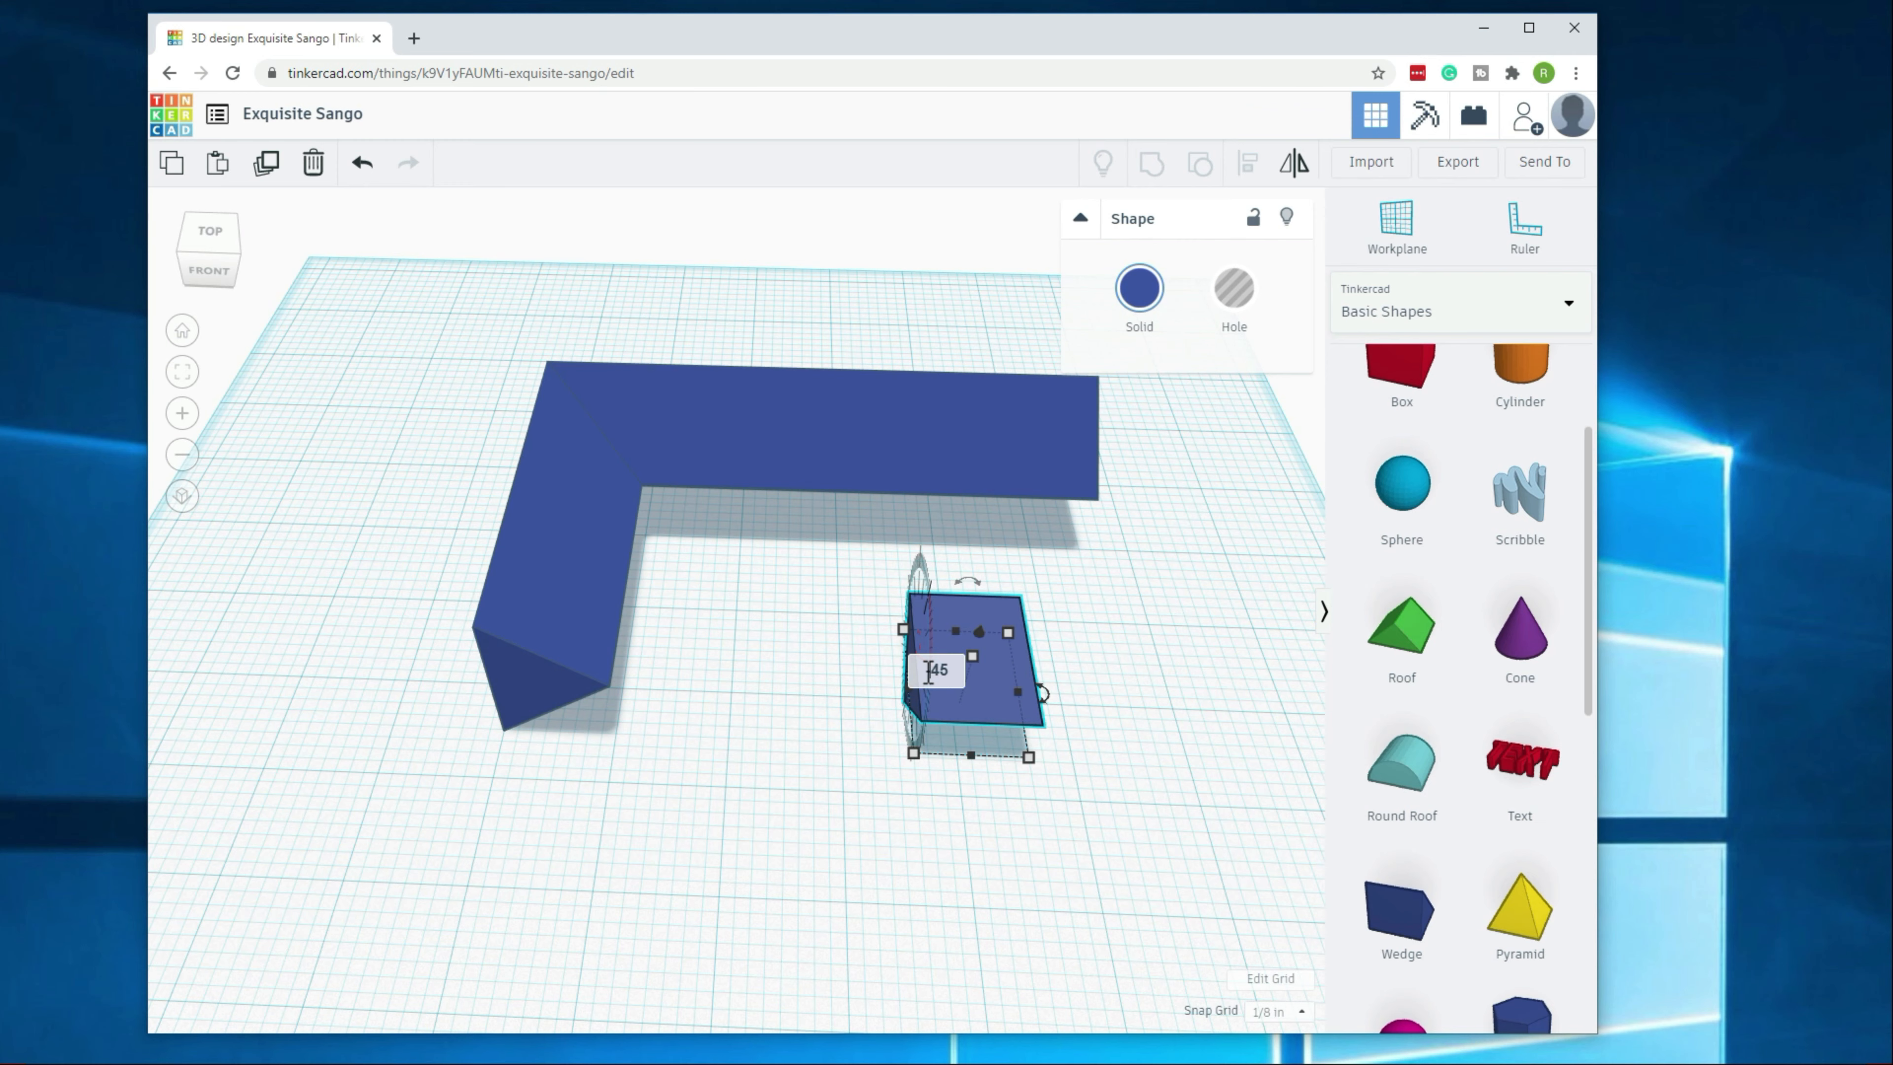
text(-)
key(Return)
Step: Raise the tilted wedge until its lowest edge rests on the workplane
click(830, 905)
right_drag(829, 905, 929, 494)
click(929, 494)
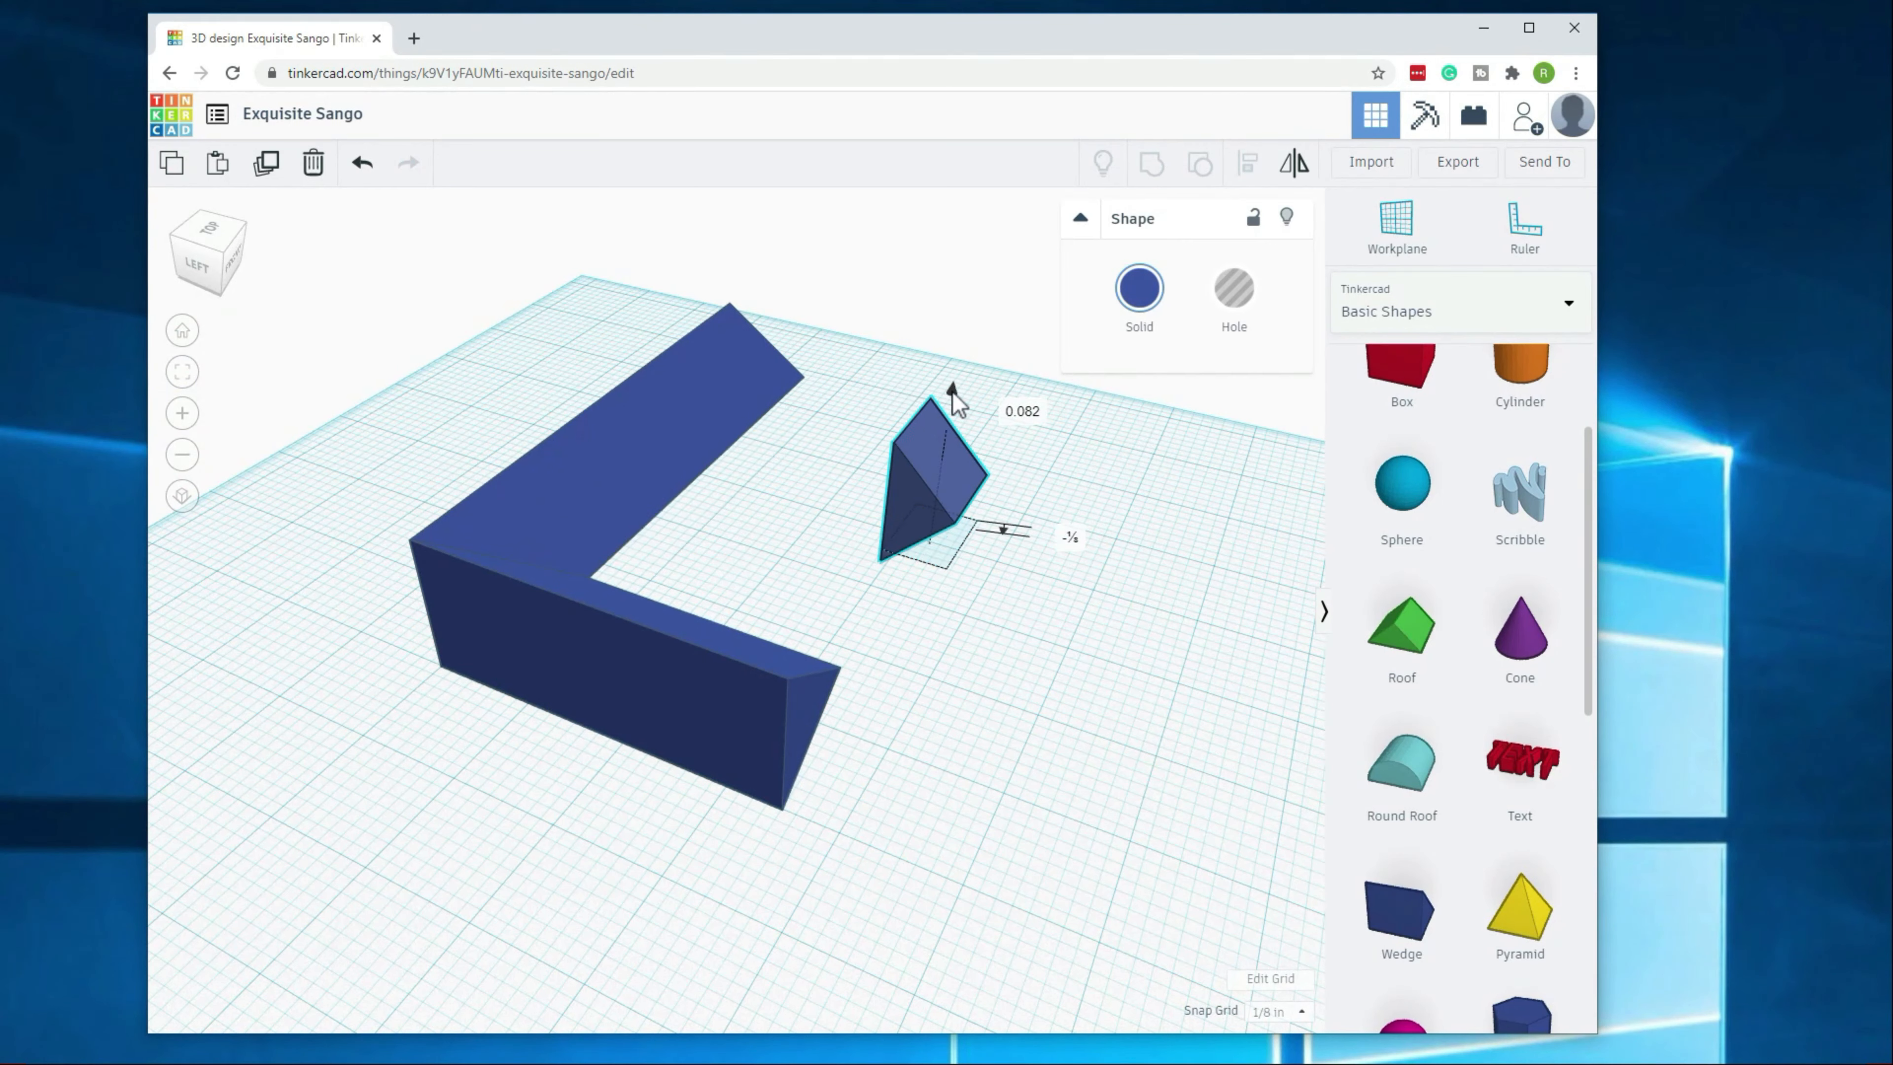
drag(952, 392, 954, 383)
click(940, 596)
click(927, 437)
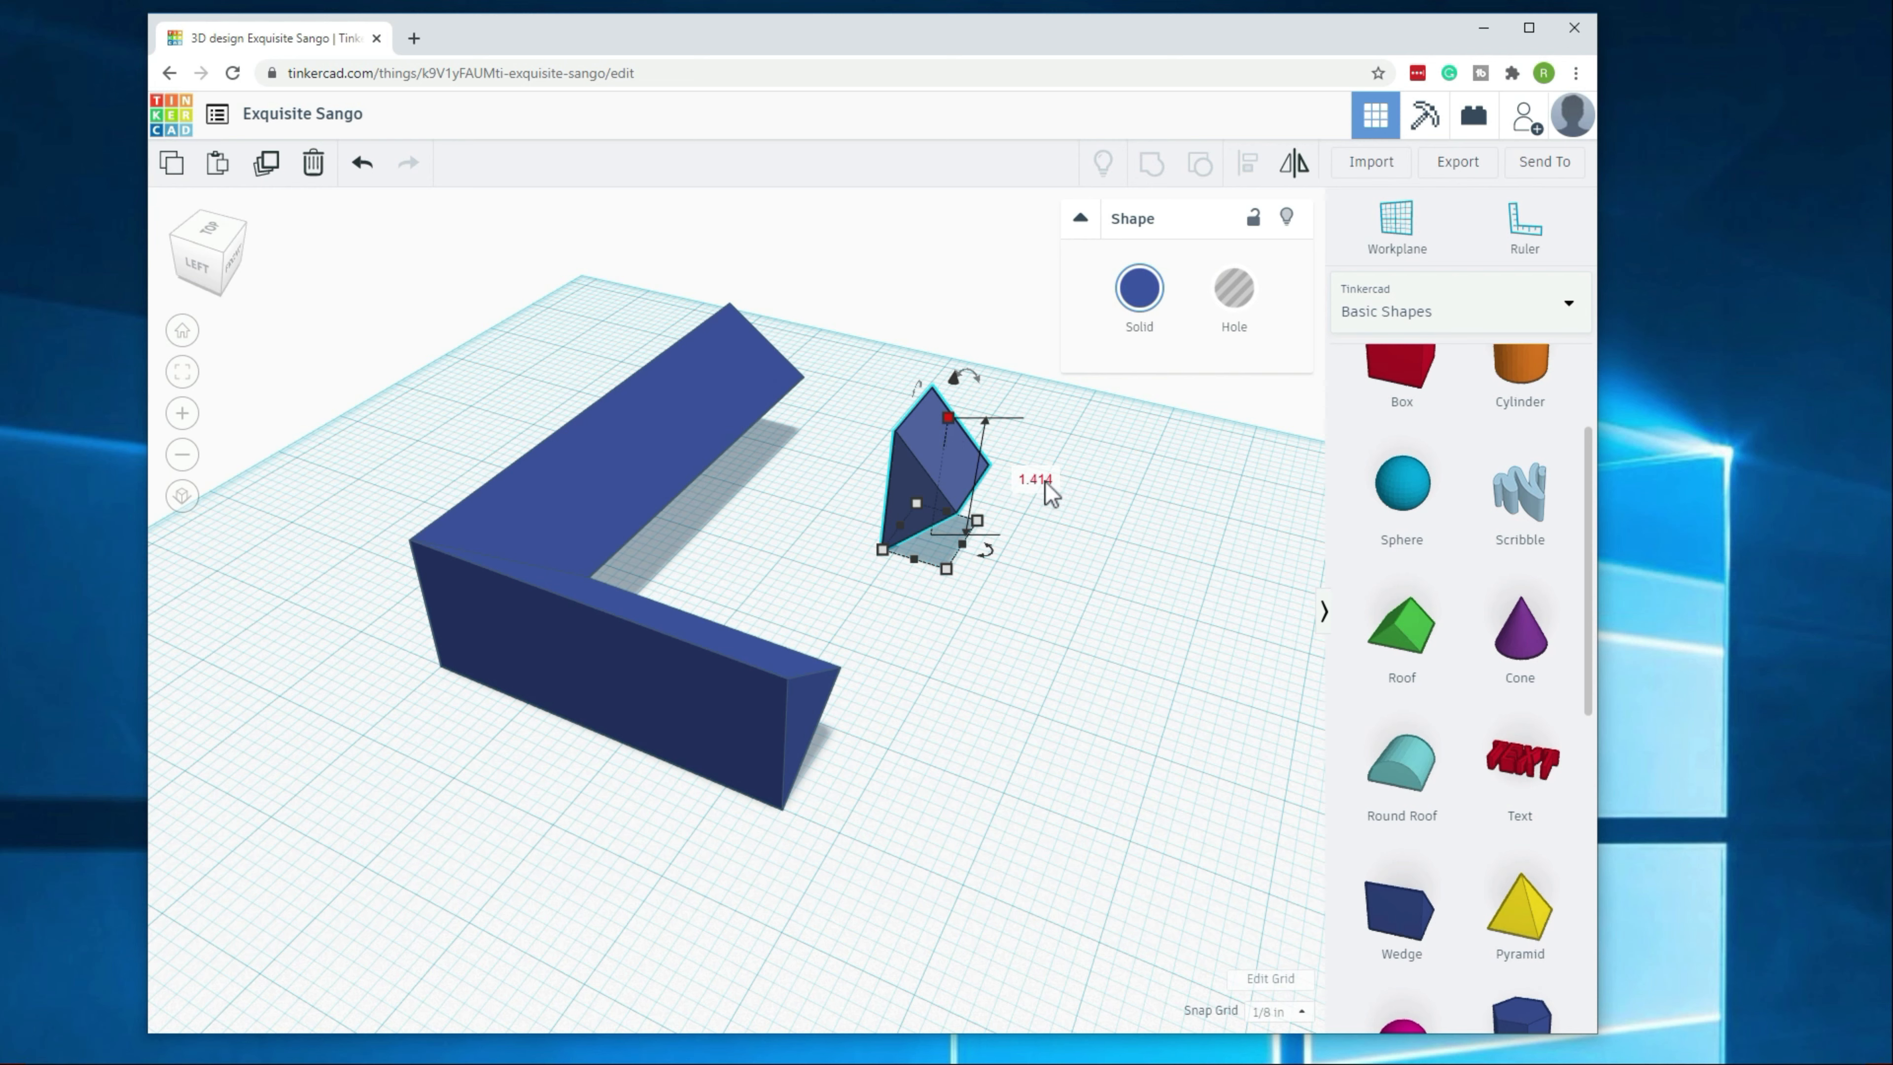
Step: Set the height of the L-shaped piece to 1 in
click(593, 495)
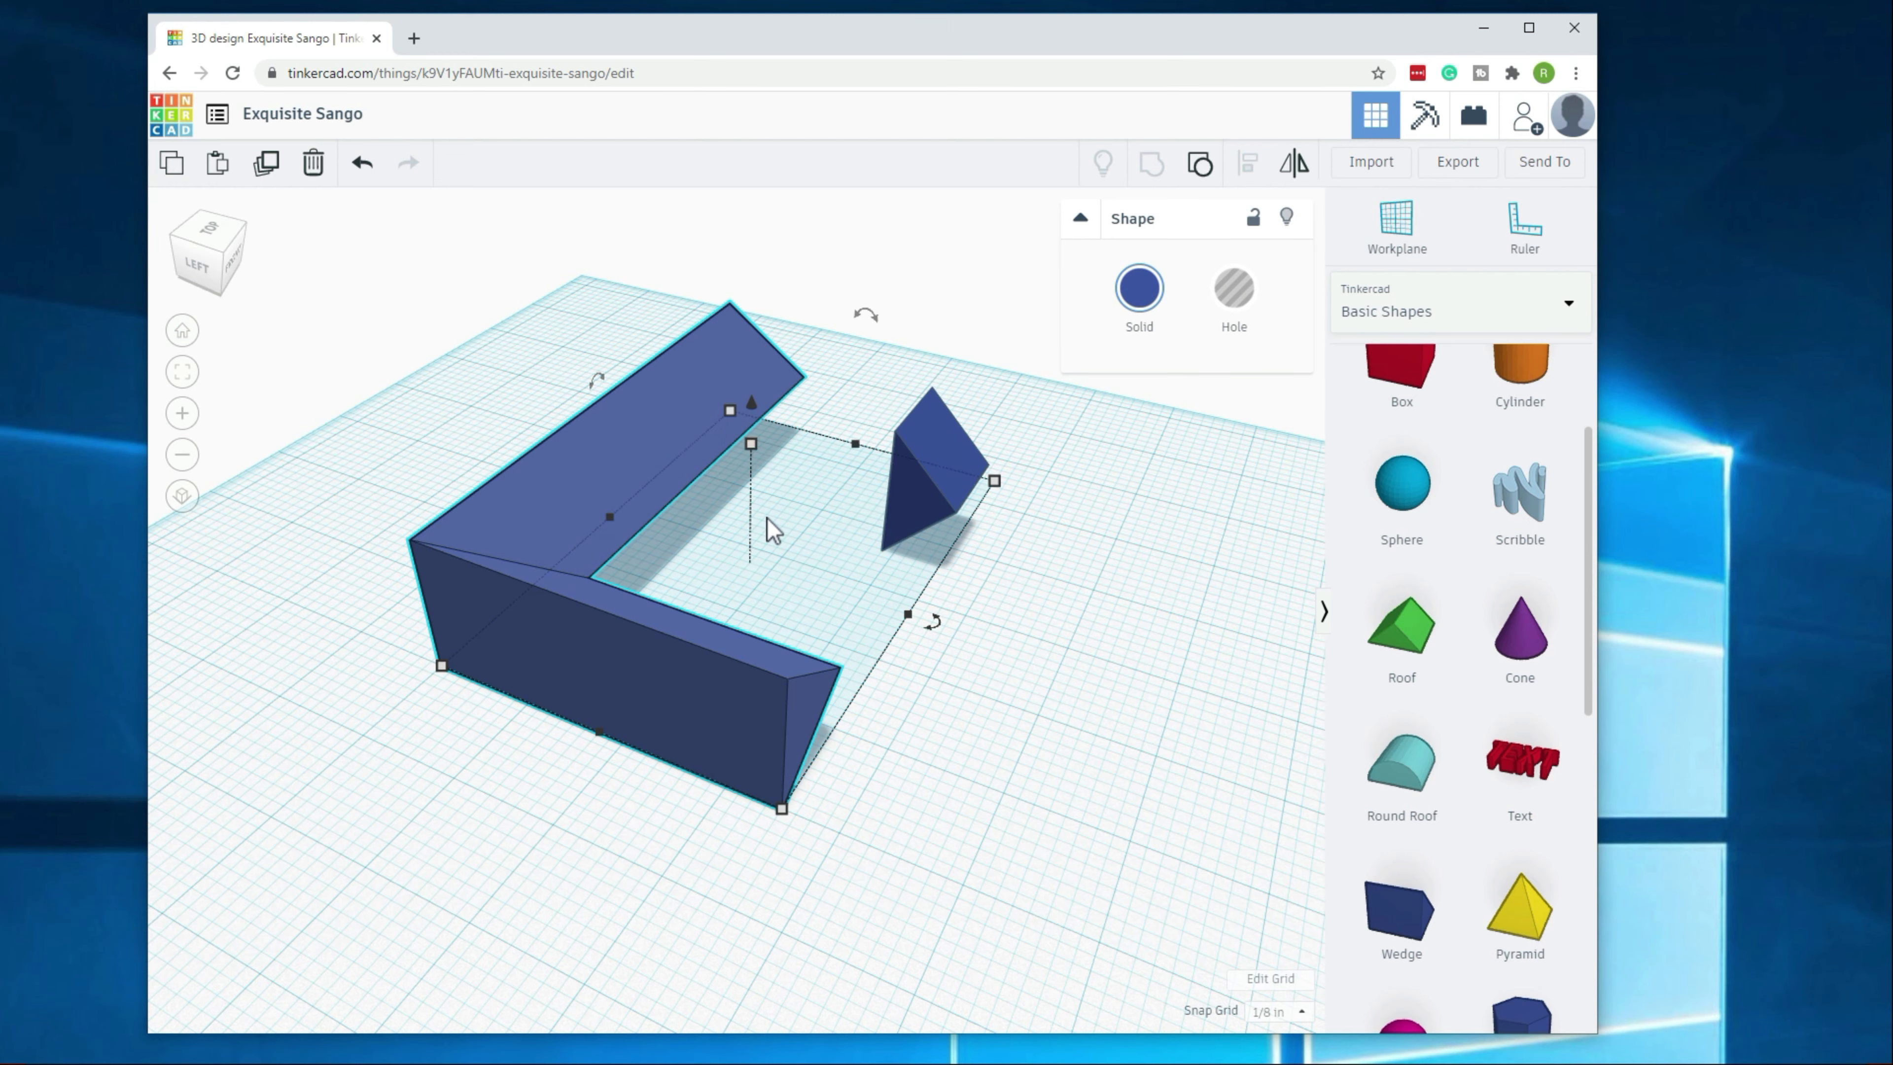
mouse_move(773, 528)
right_down()
mouse_move(933, 675)
mouse_move(866, 680)
mouse_move(757, 496)
right_up()
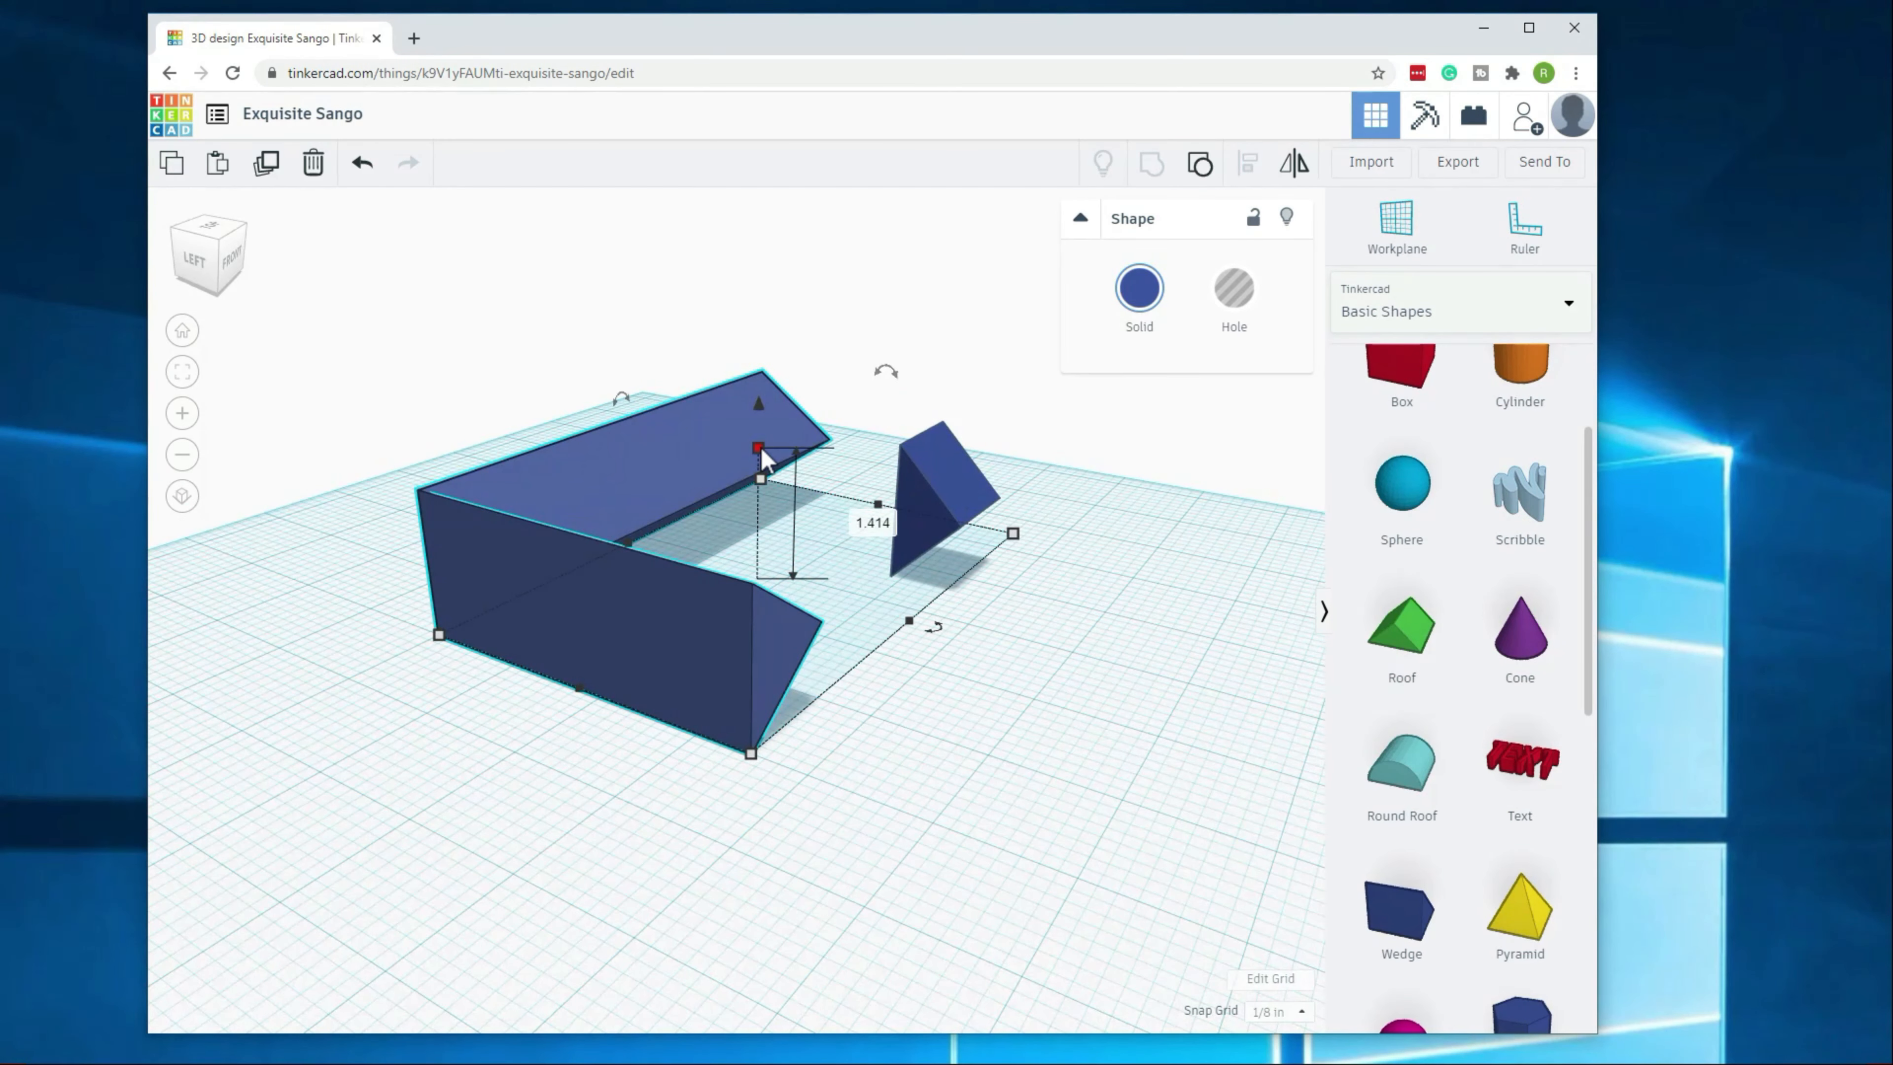
right_drag(931, 692, 798, 656)
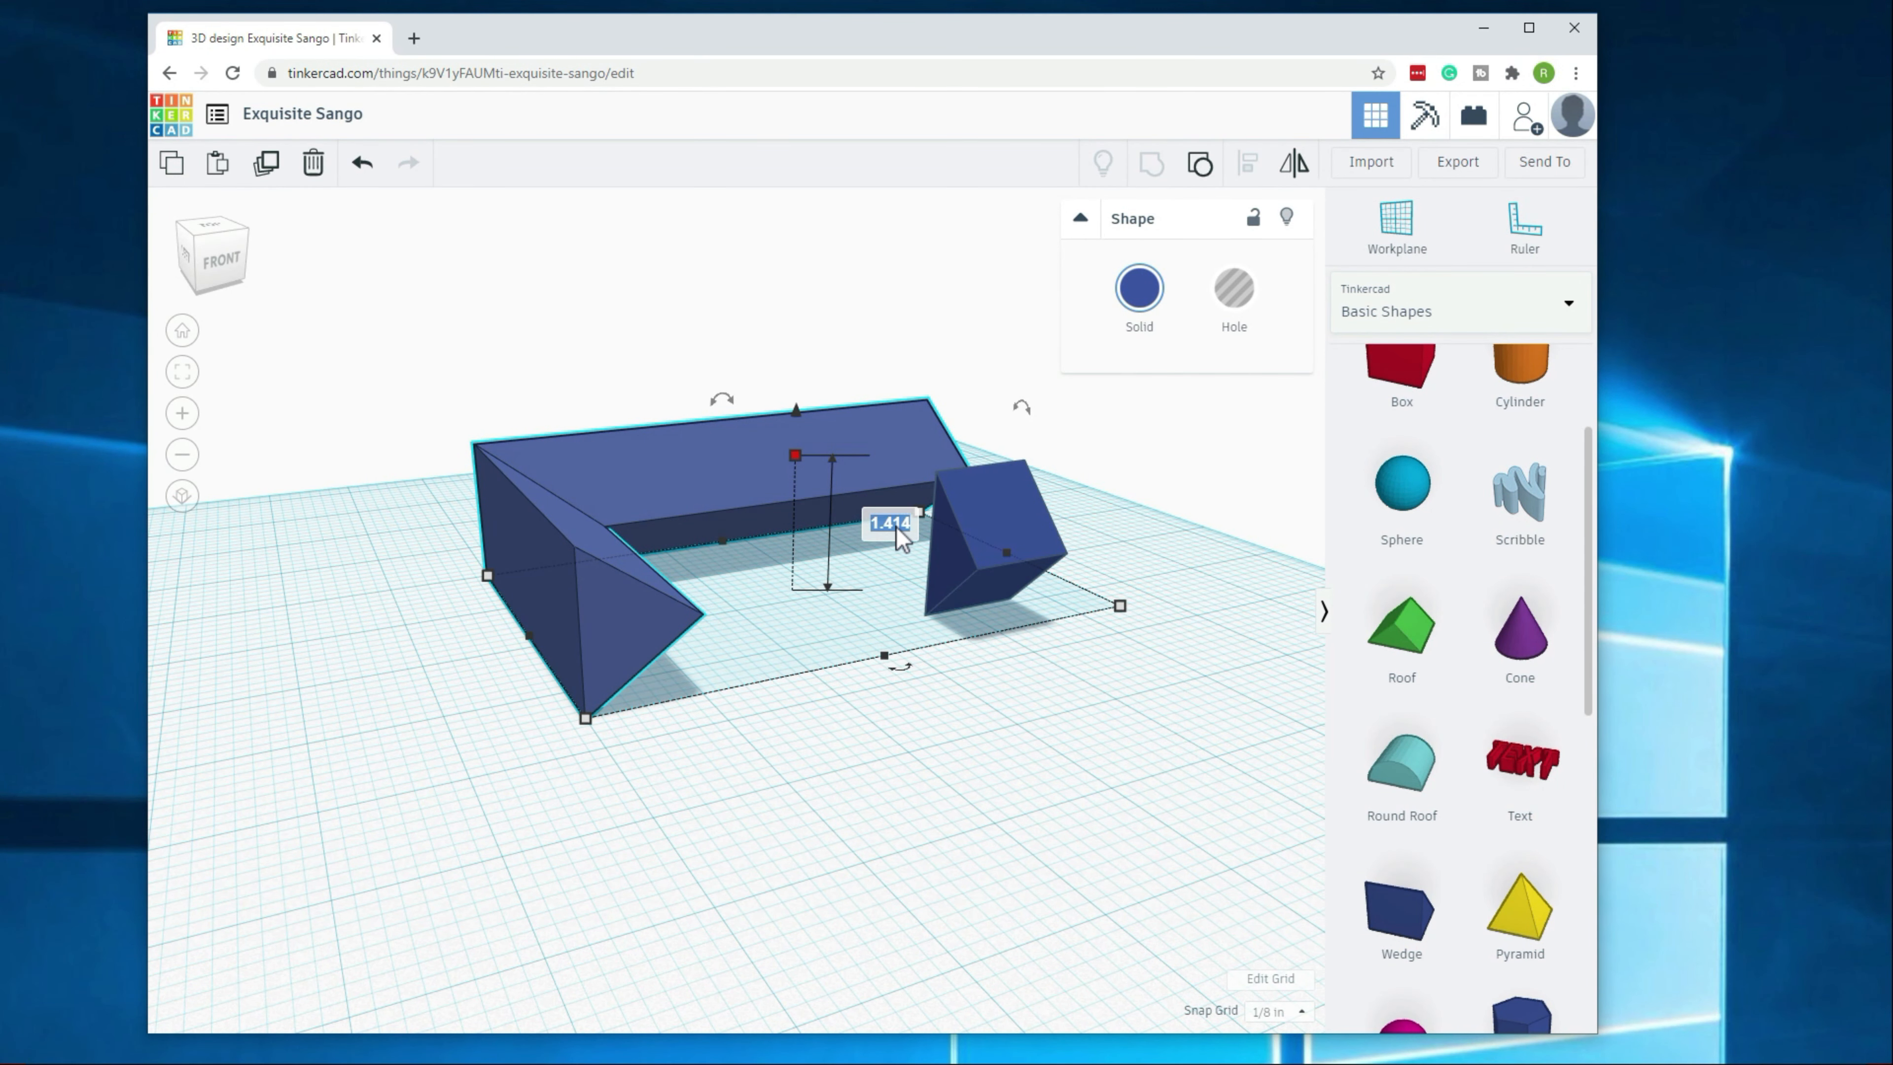
text(1)
key(Return)
click(872, 749)
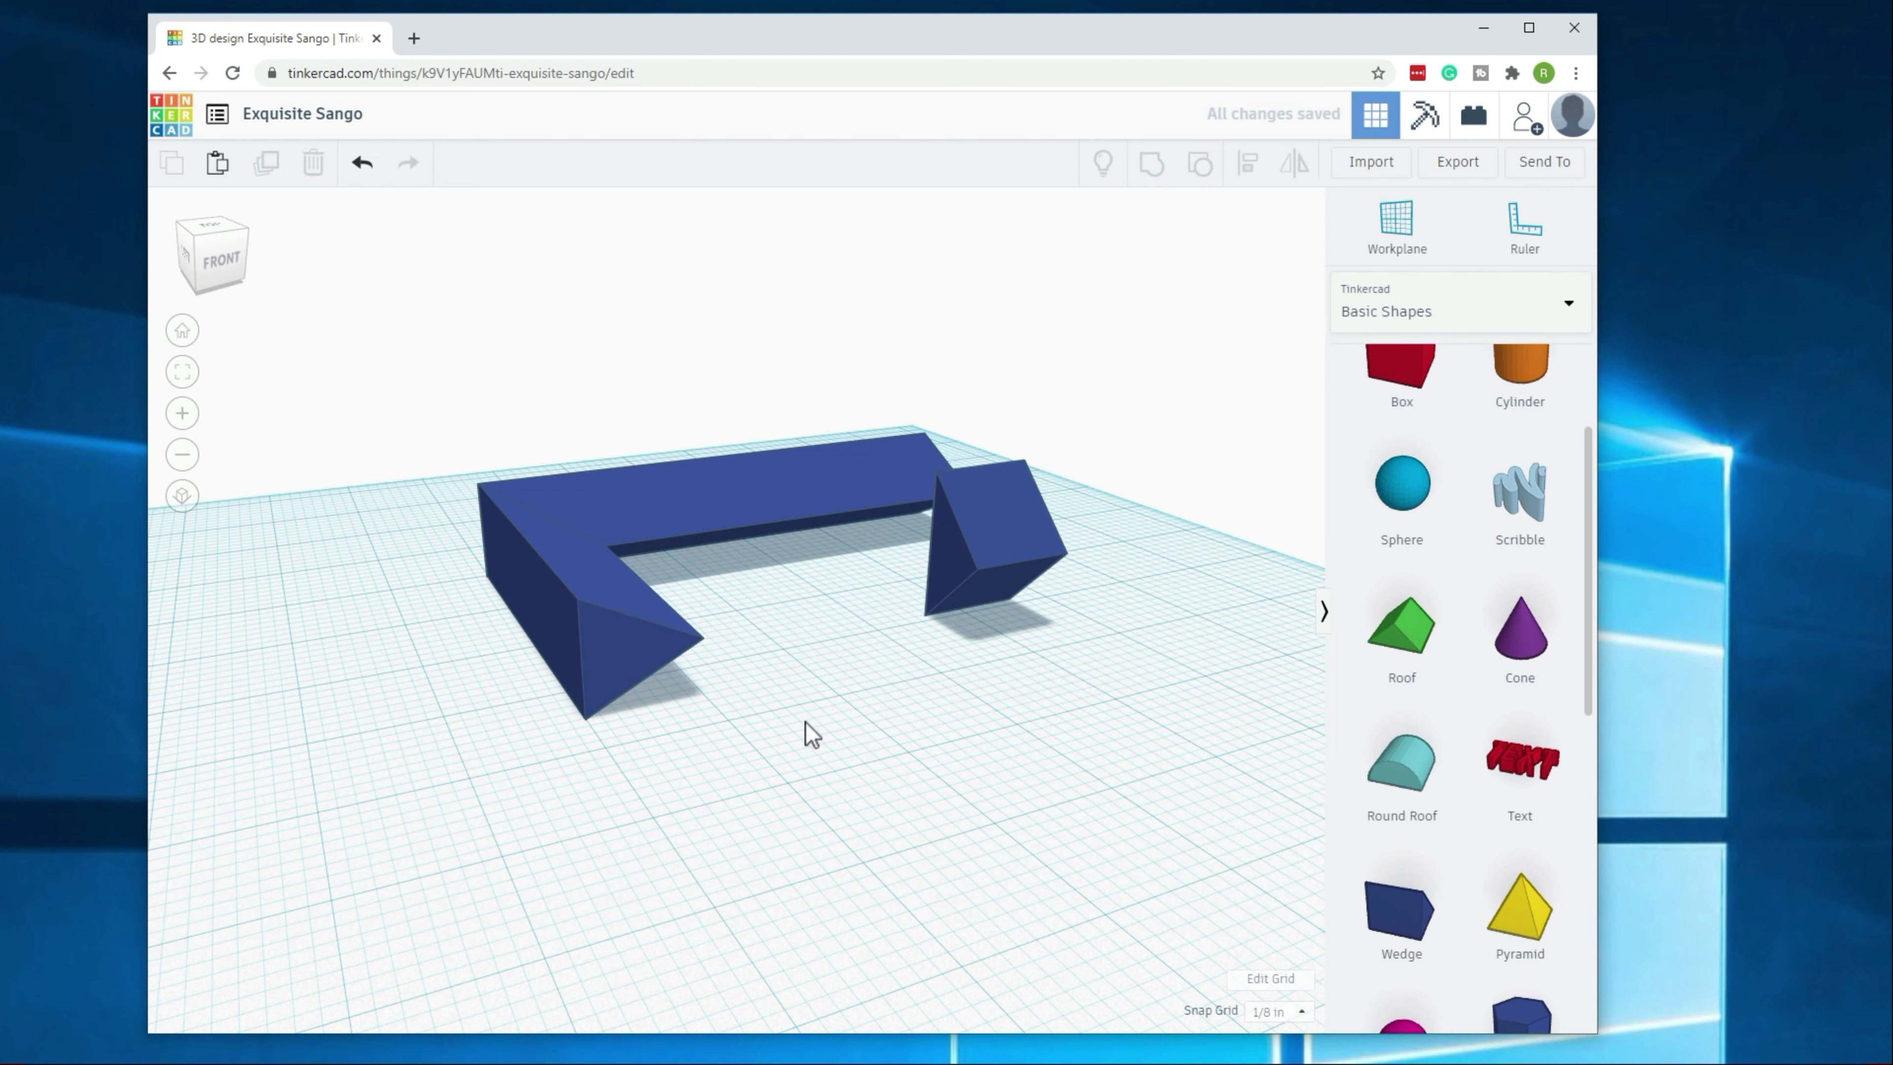
Step: Set the front-to-back depth of the tilted wedge to 1 in
click(990, 548)
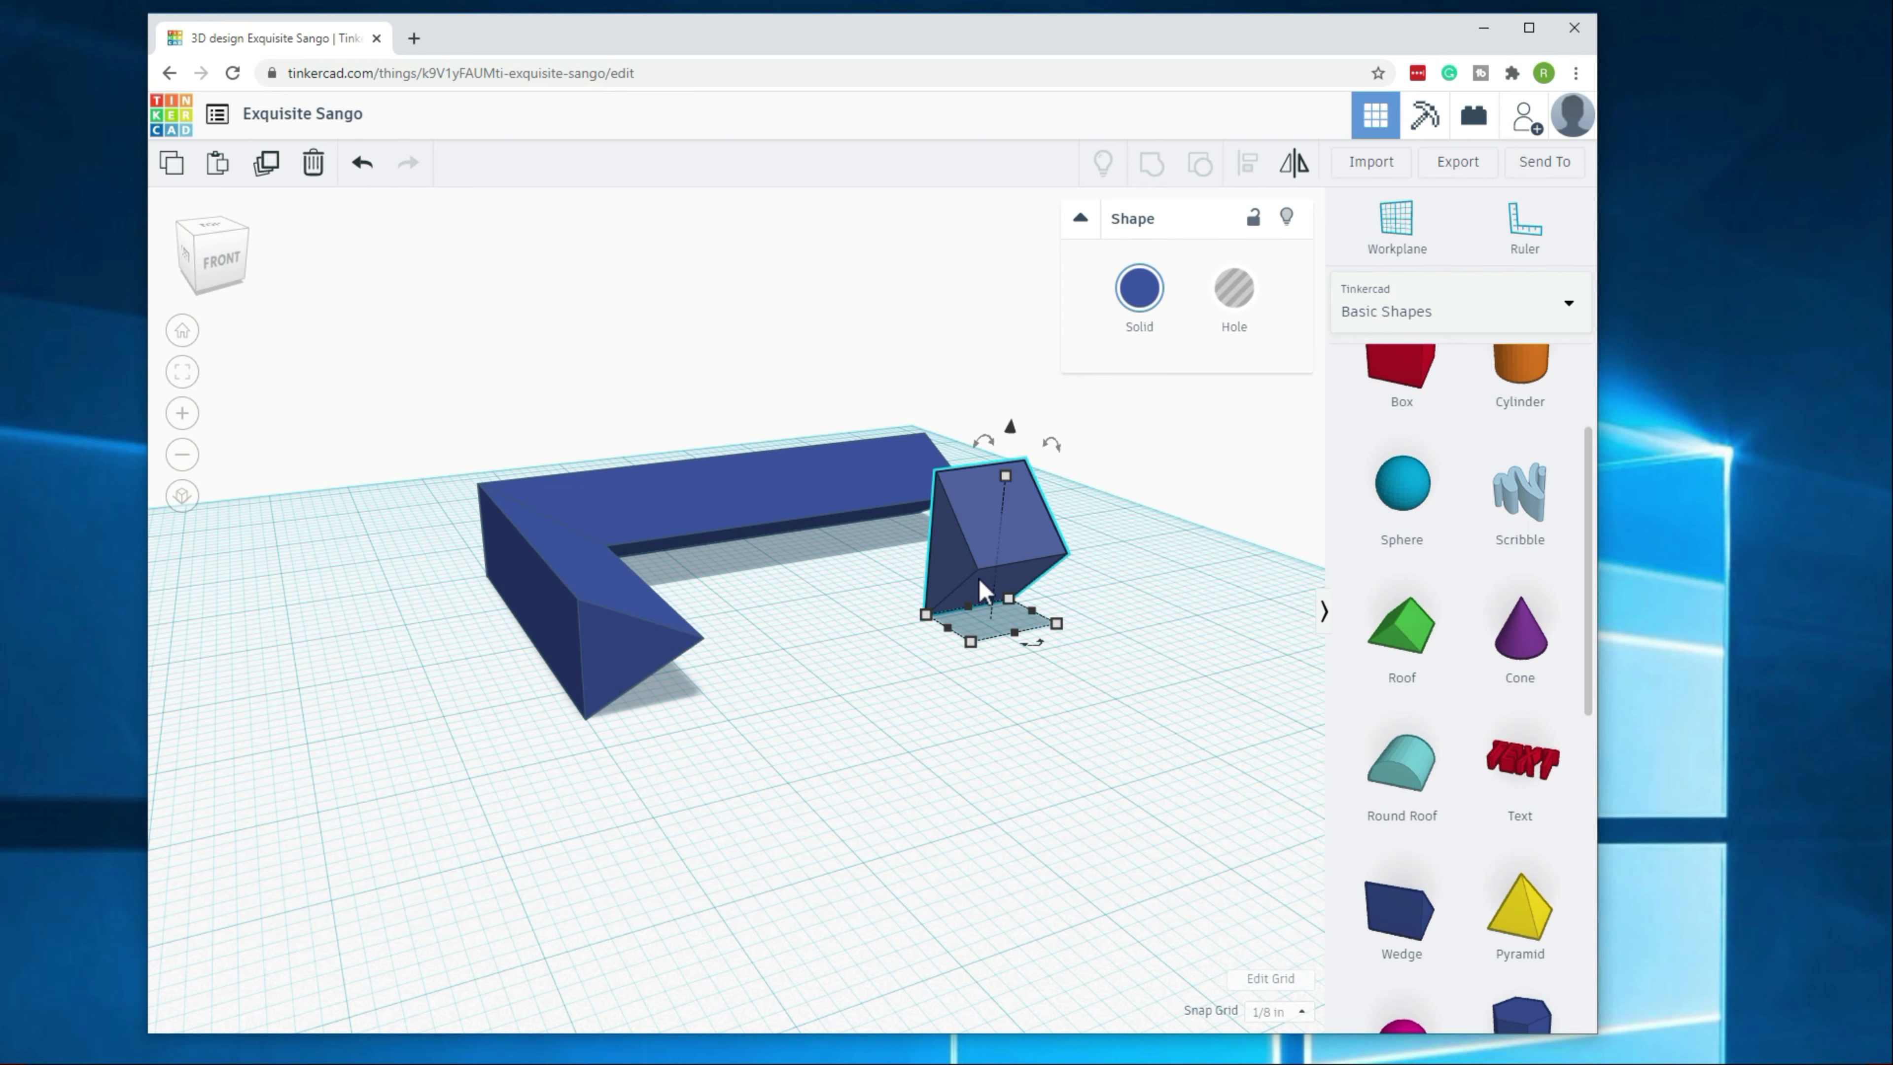
right_drag(853, 643, 941, 555)
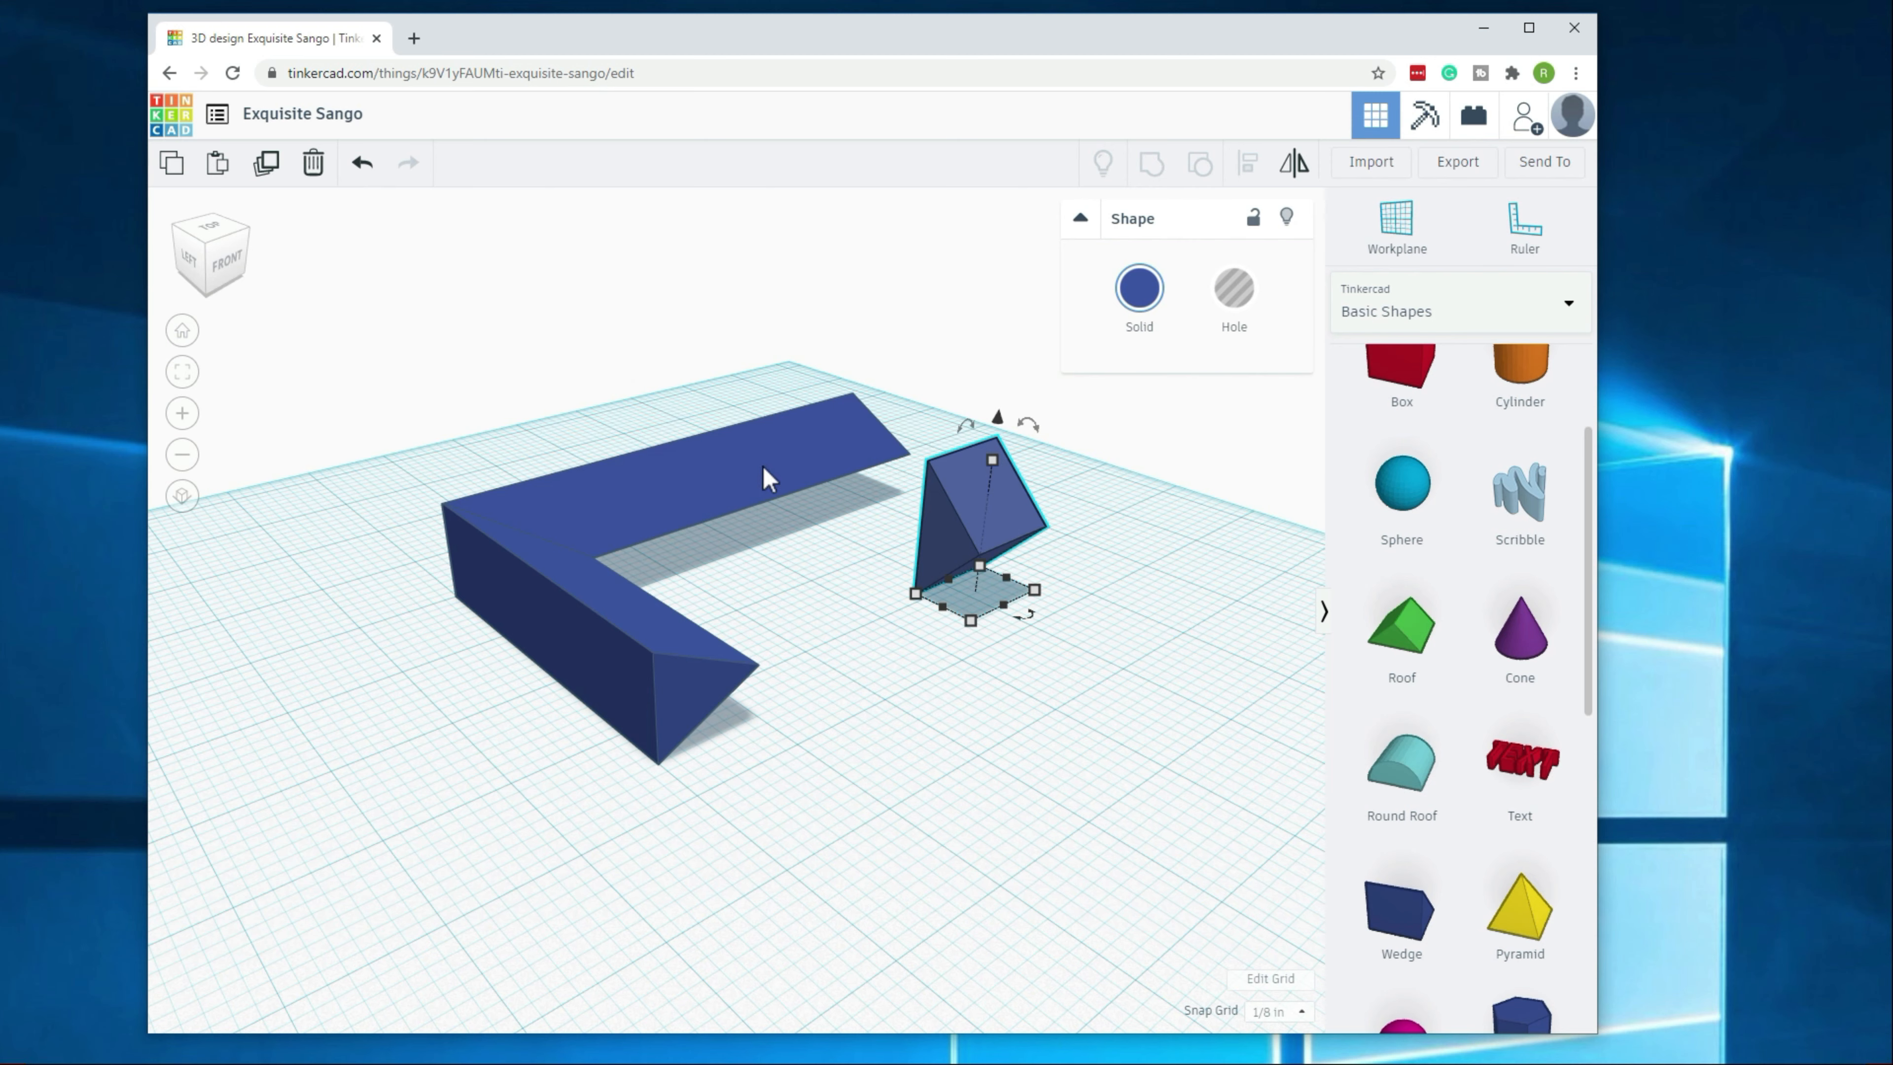
right_drag(857, 621, 689, 752)
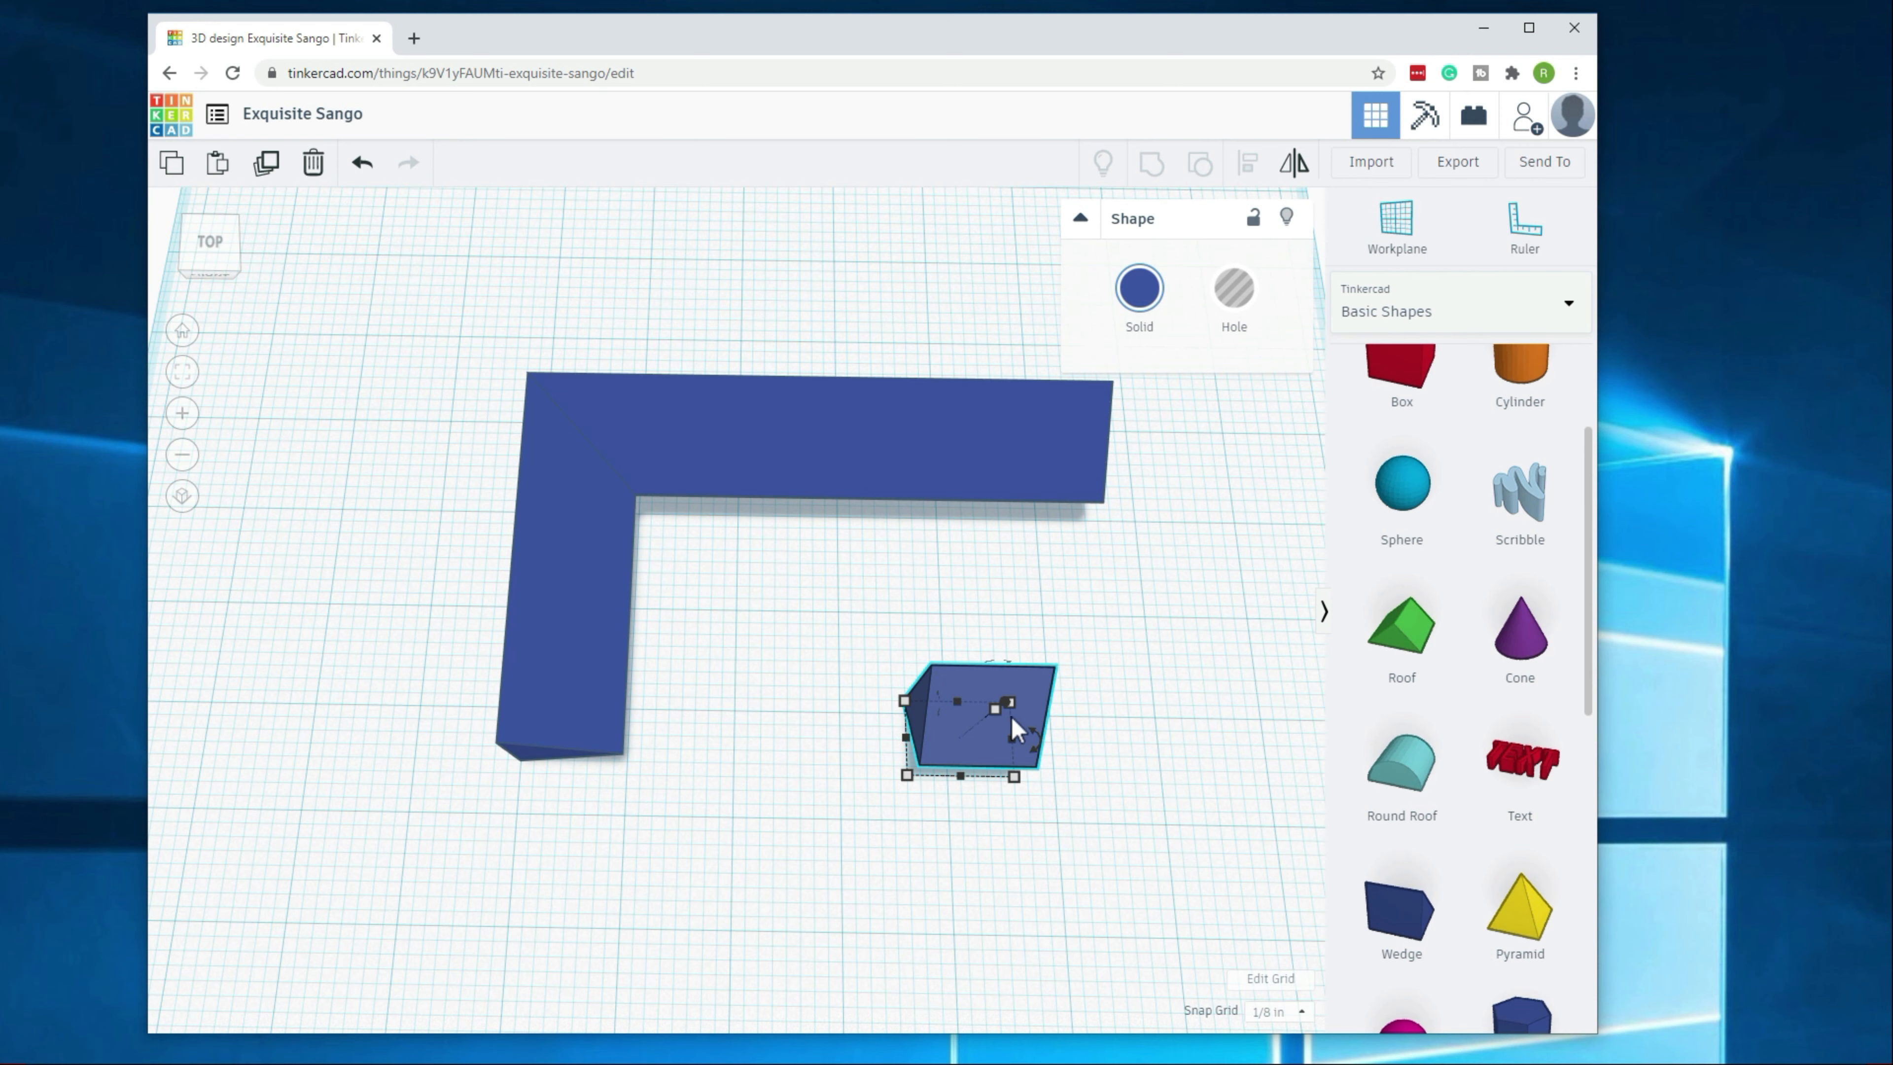
click(1080, 657)
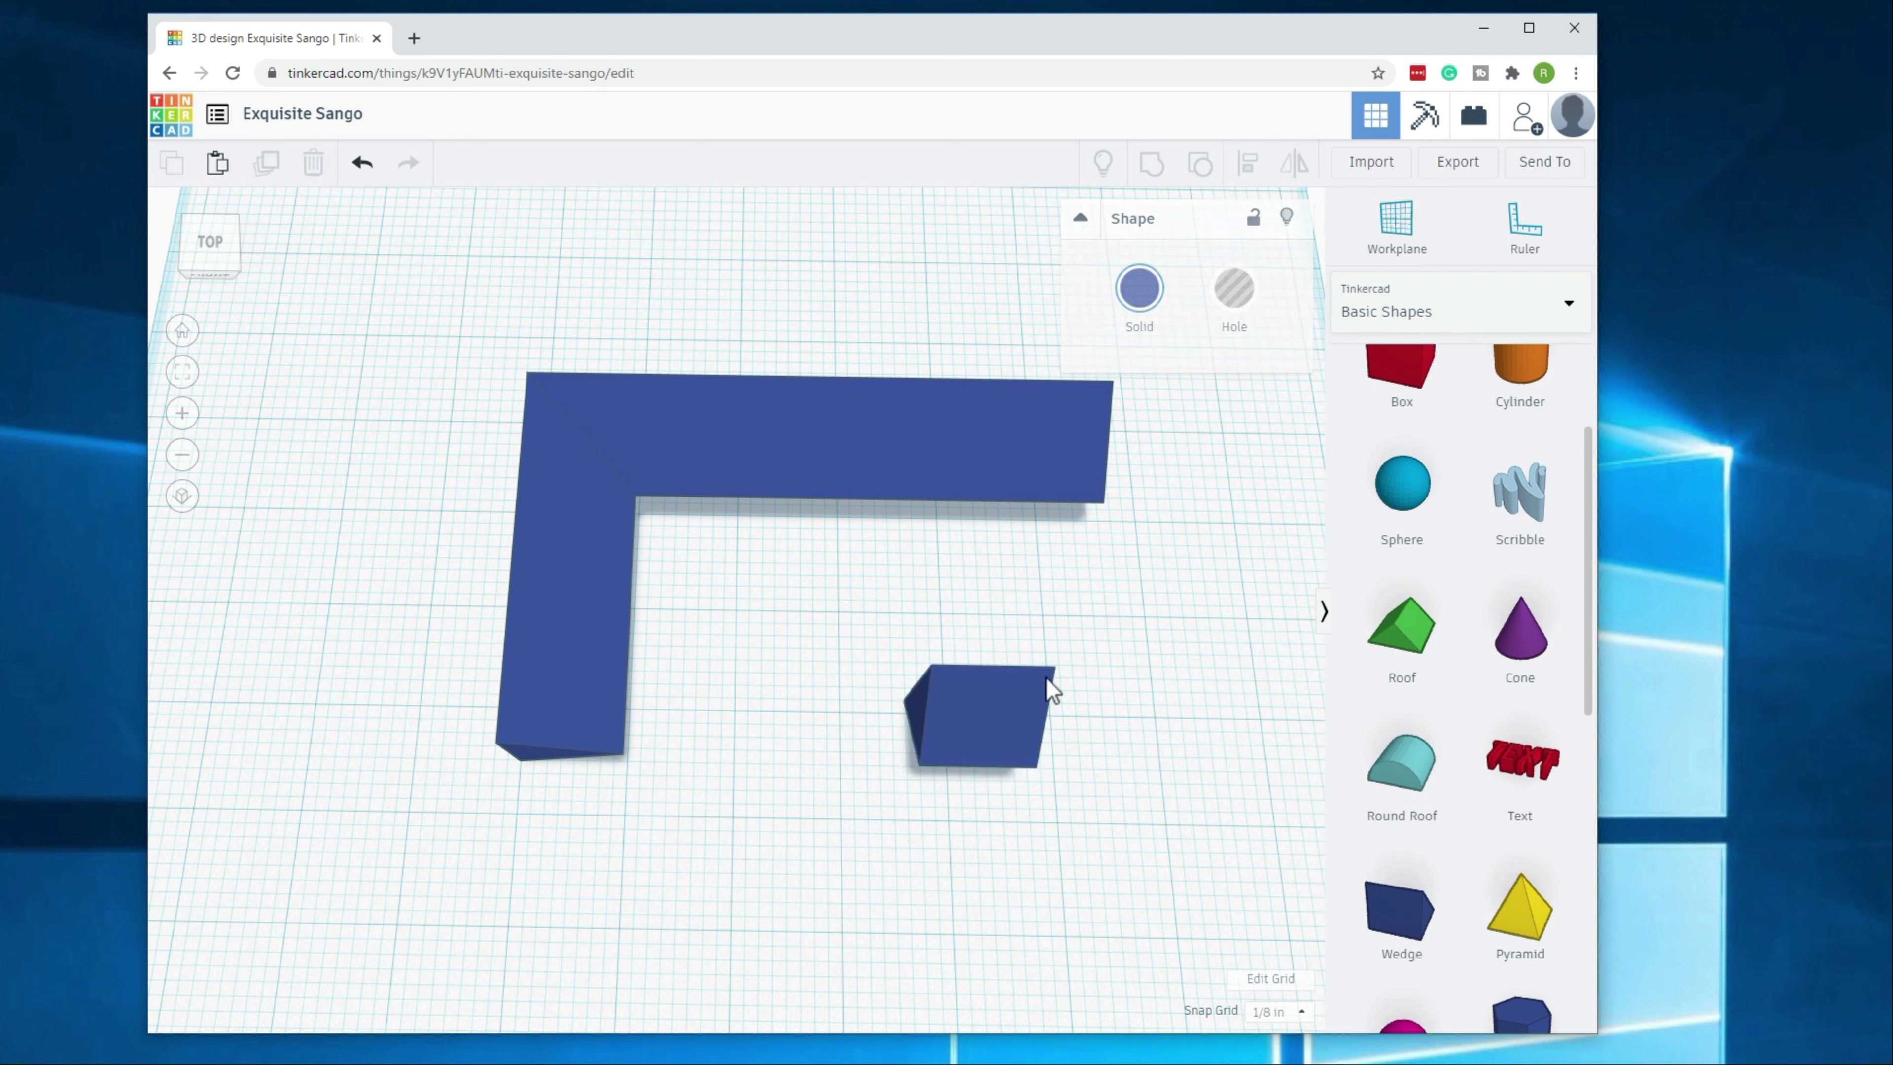
click(994, 706)
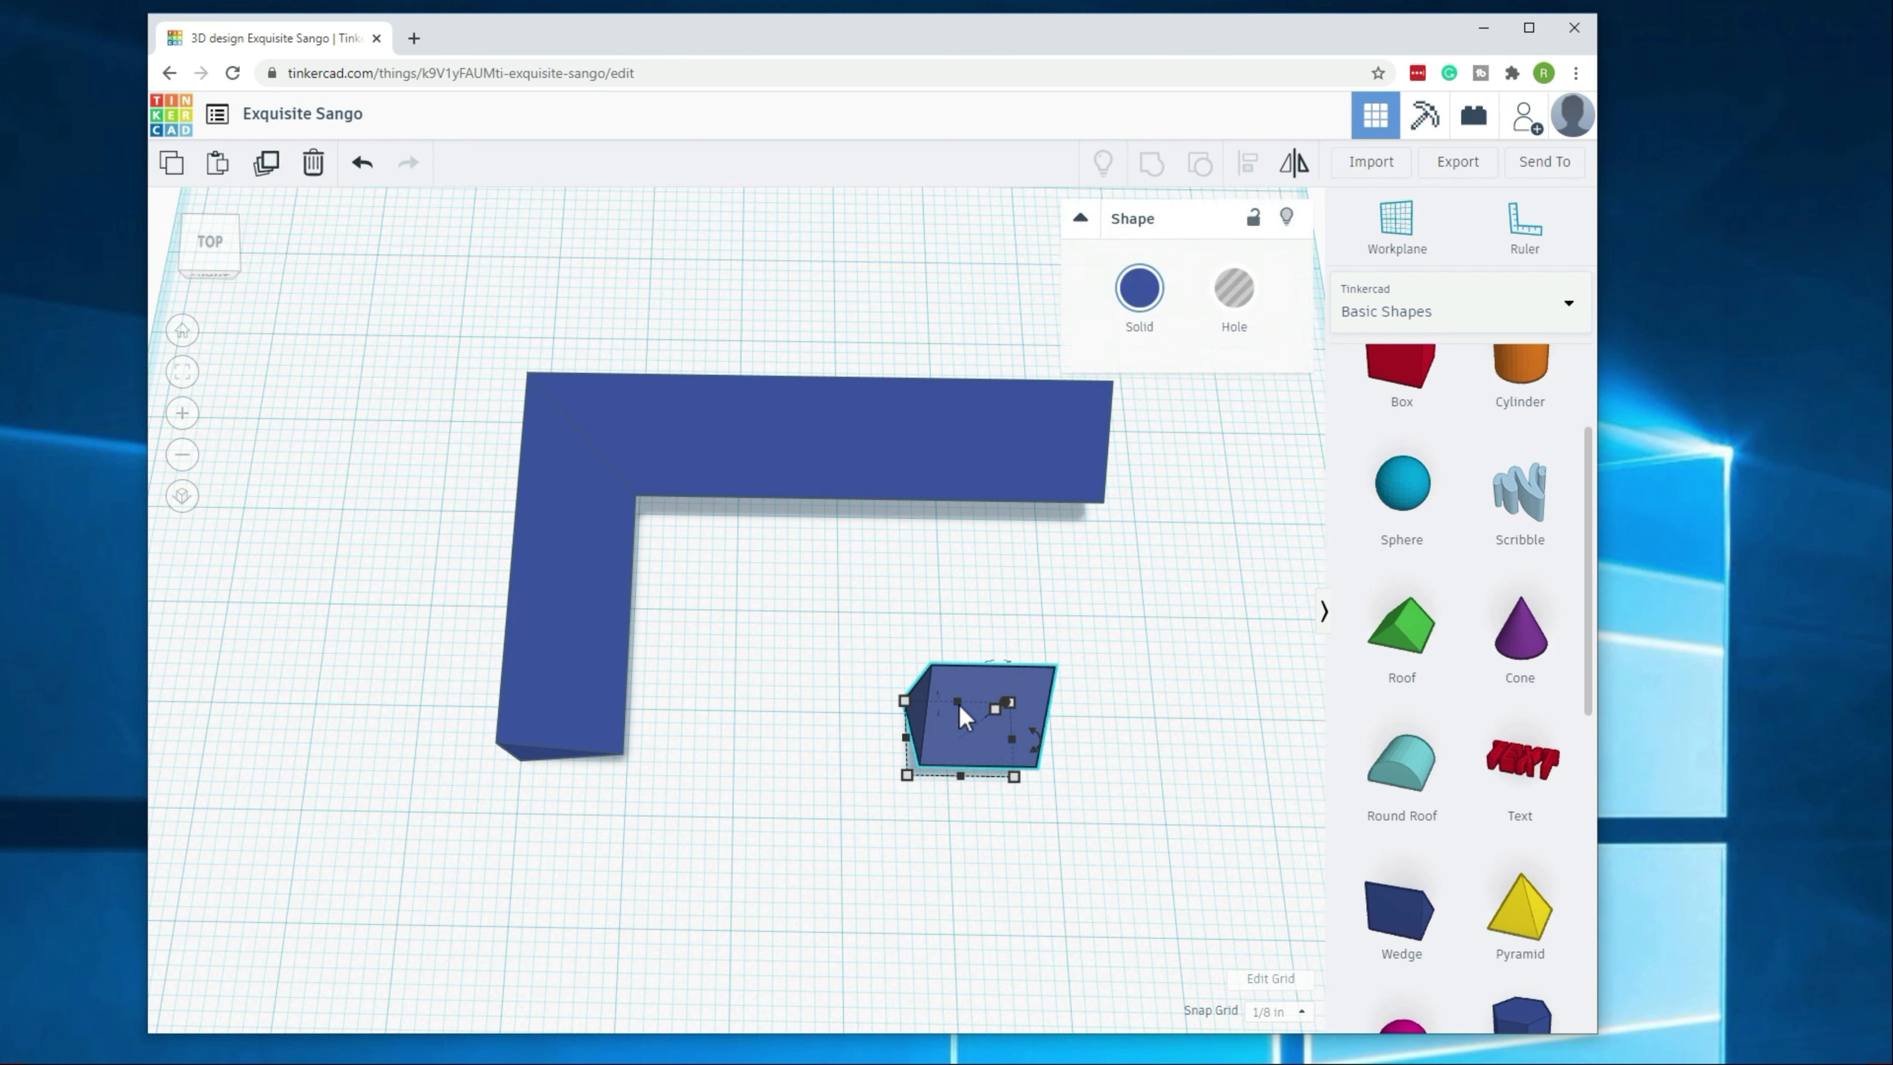
drag(957, 704, 920, 695)
click(1102, 734)
text(1)
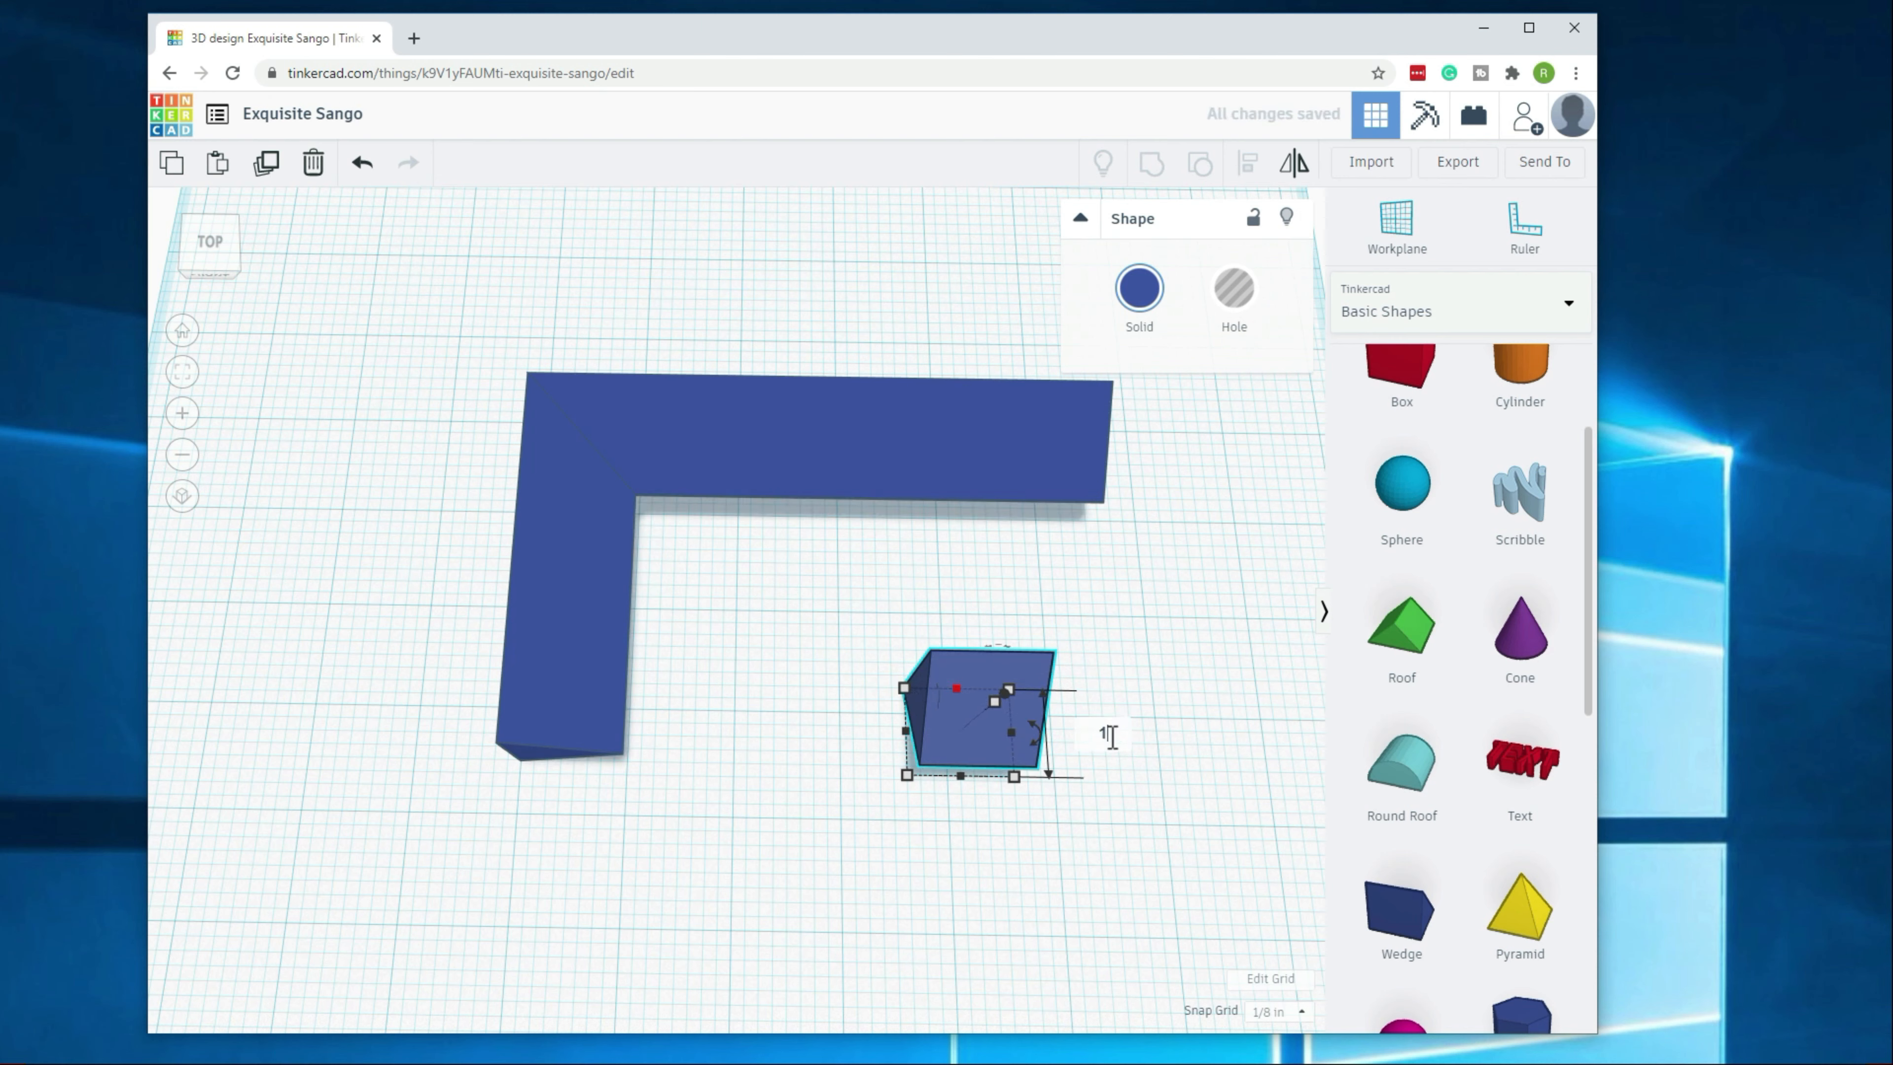
key(Return)
click(1073, 754)
click(1042, 729)
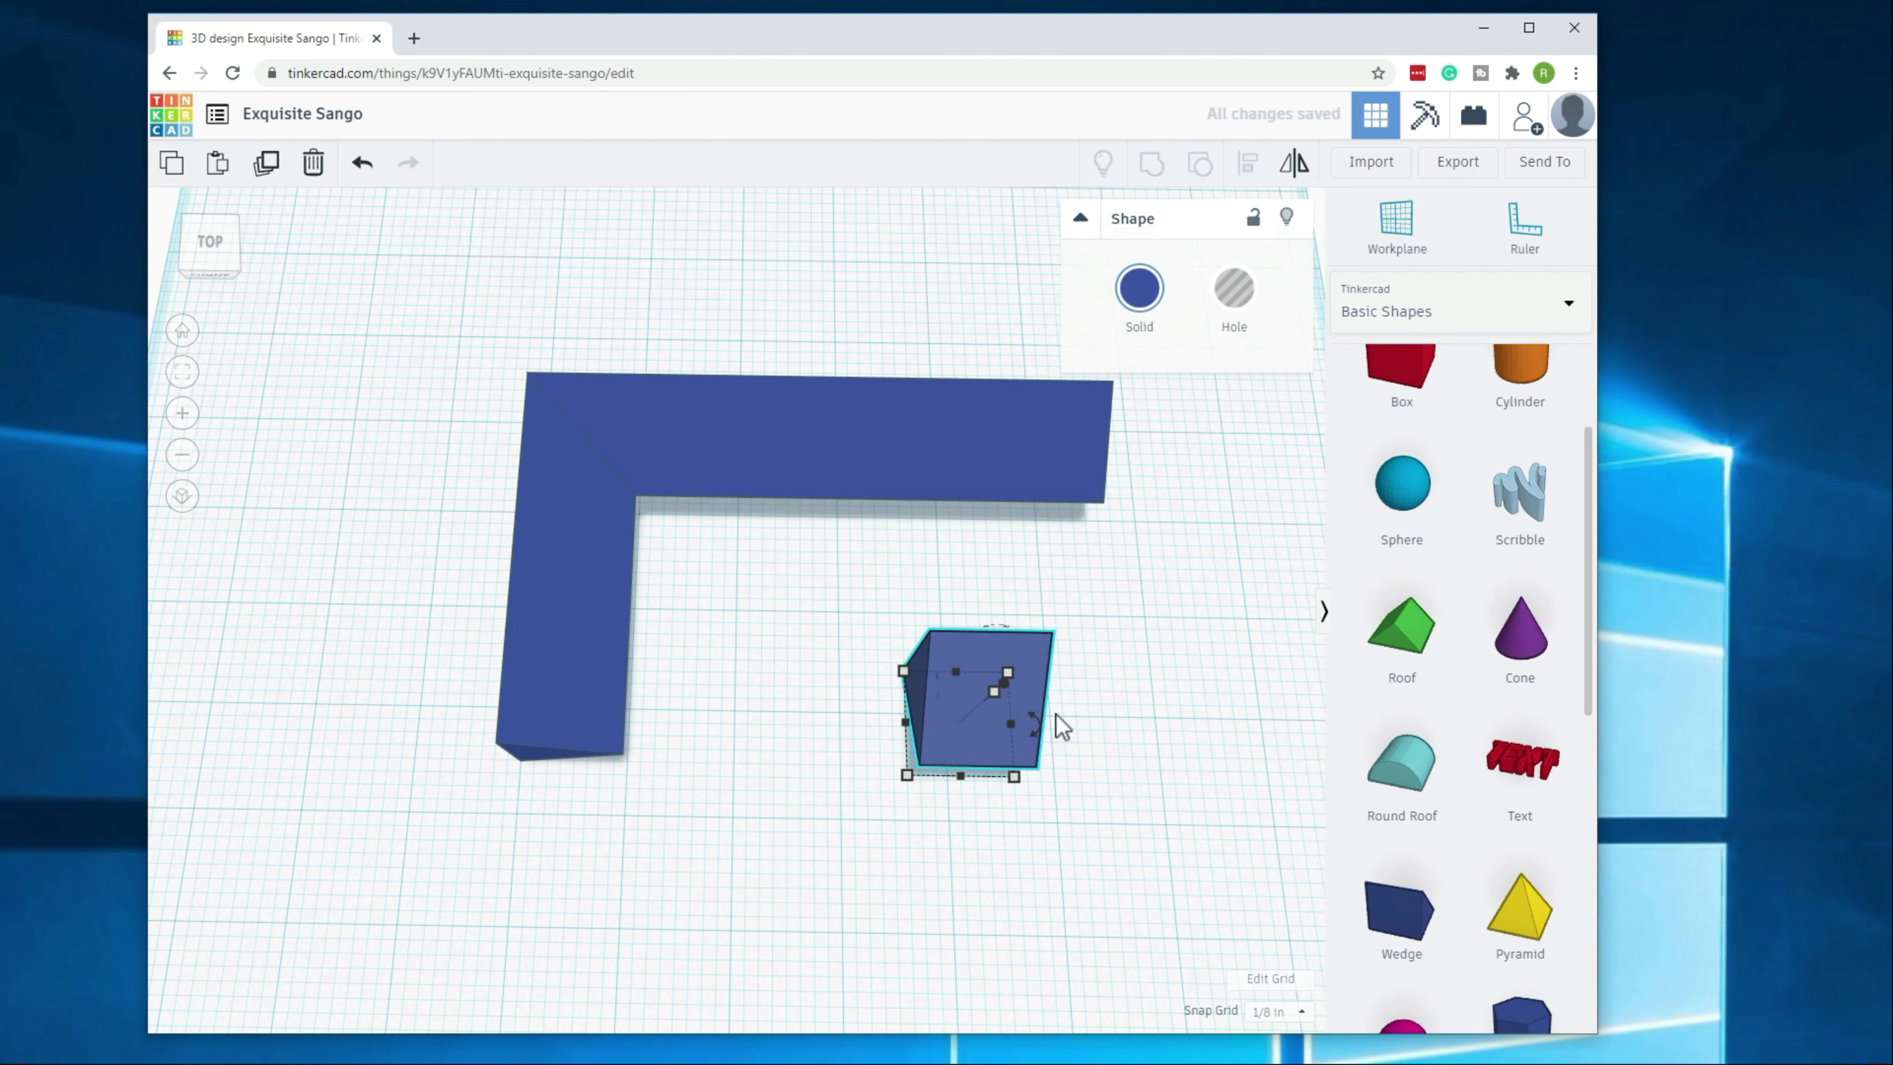
Step: Set the left-to-right length of the tilted wedge to 4 in
mouse_move(1008, 777)
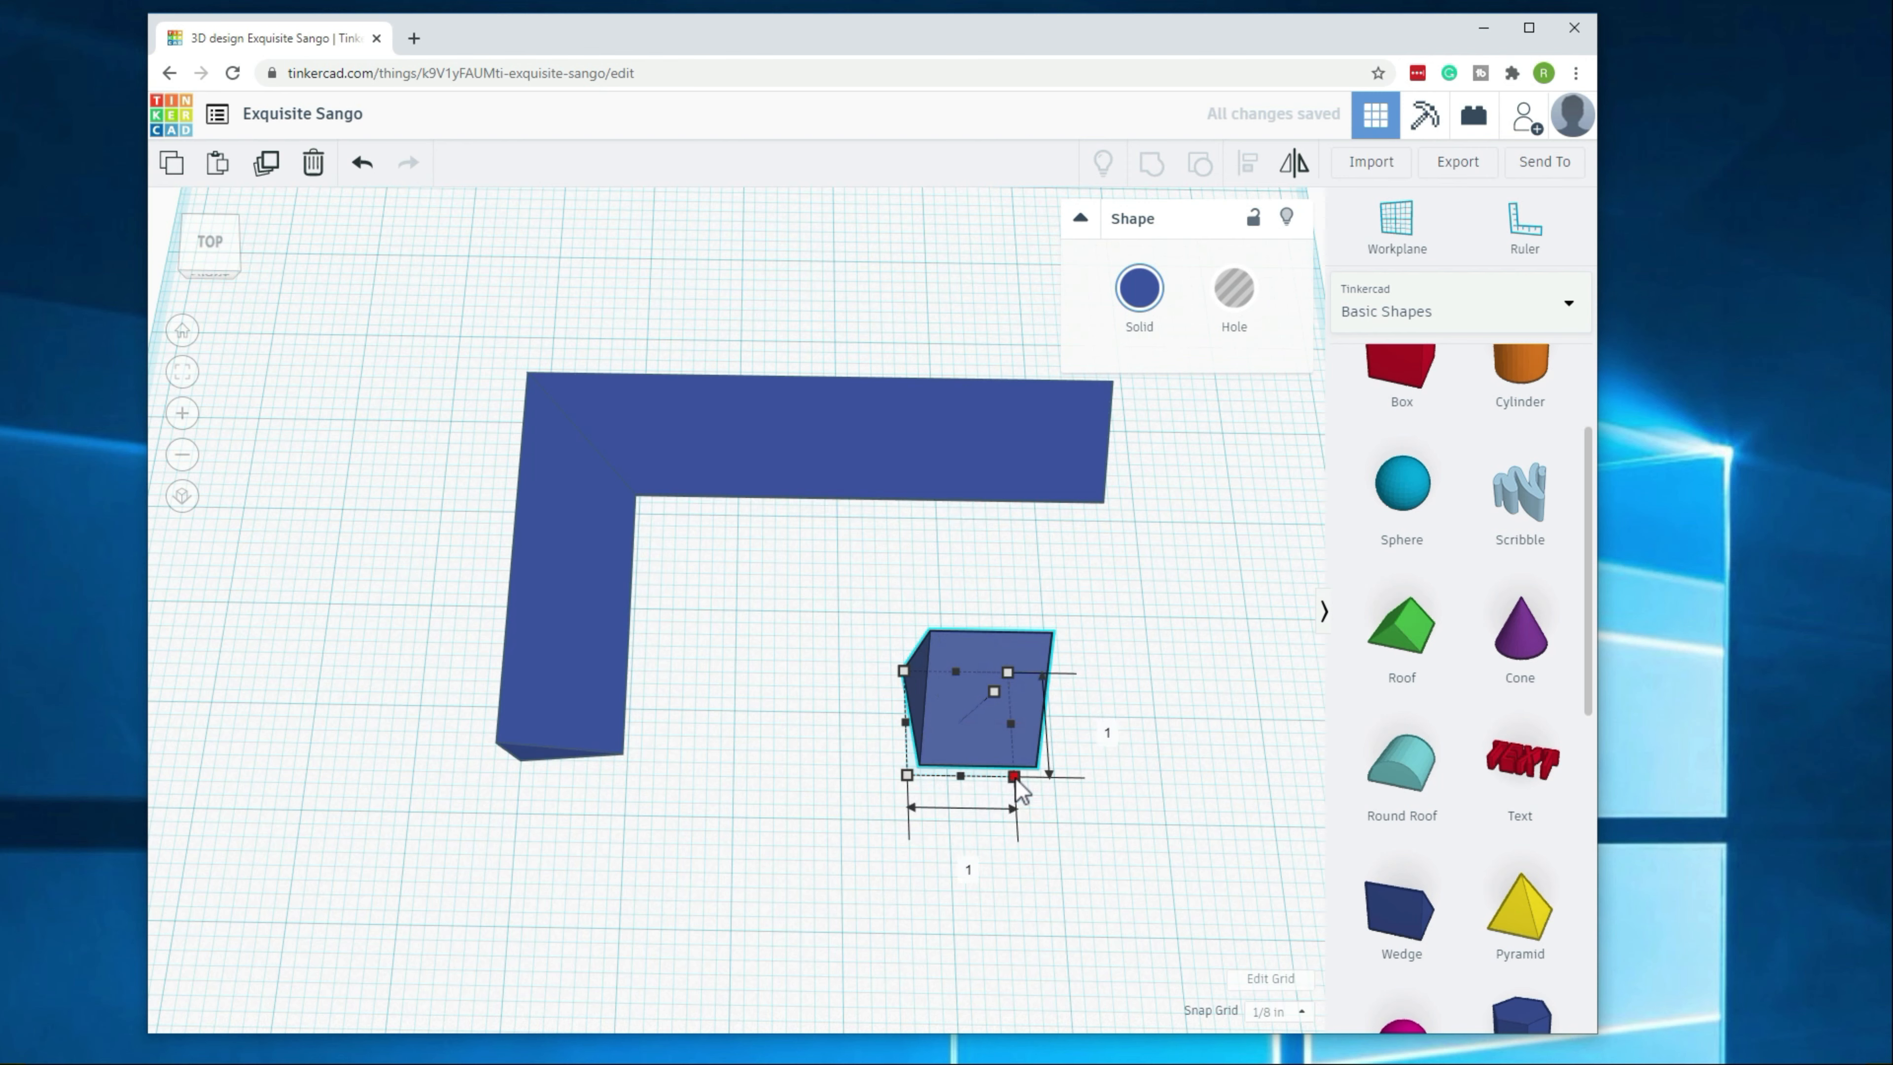
click(964, 862)
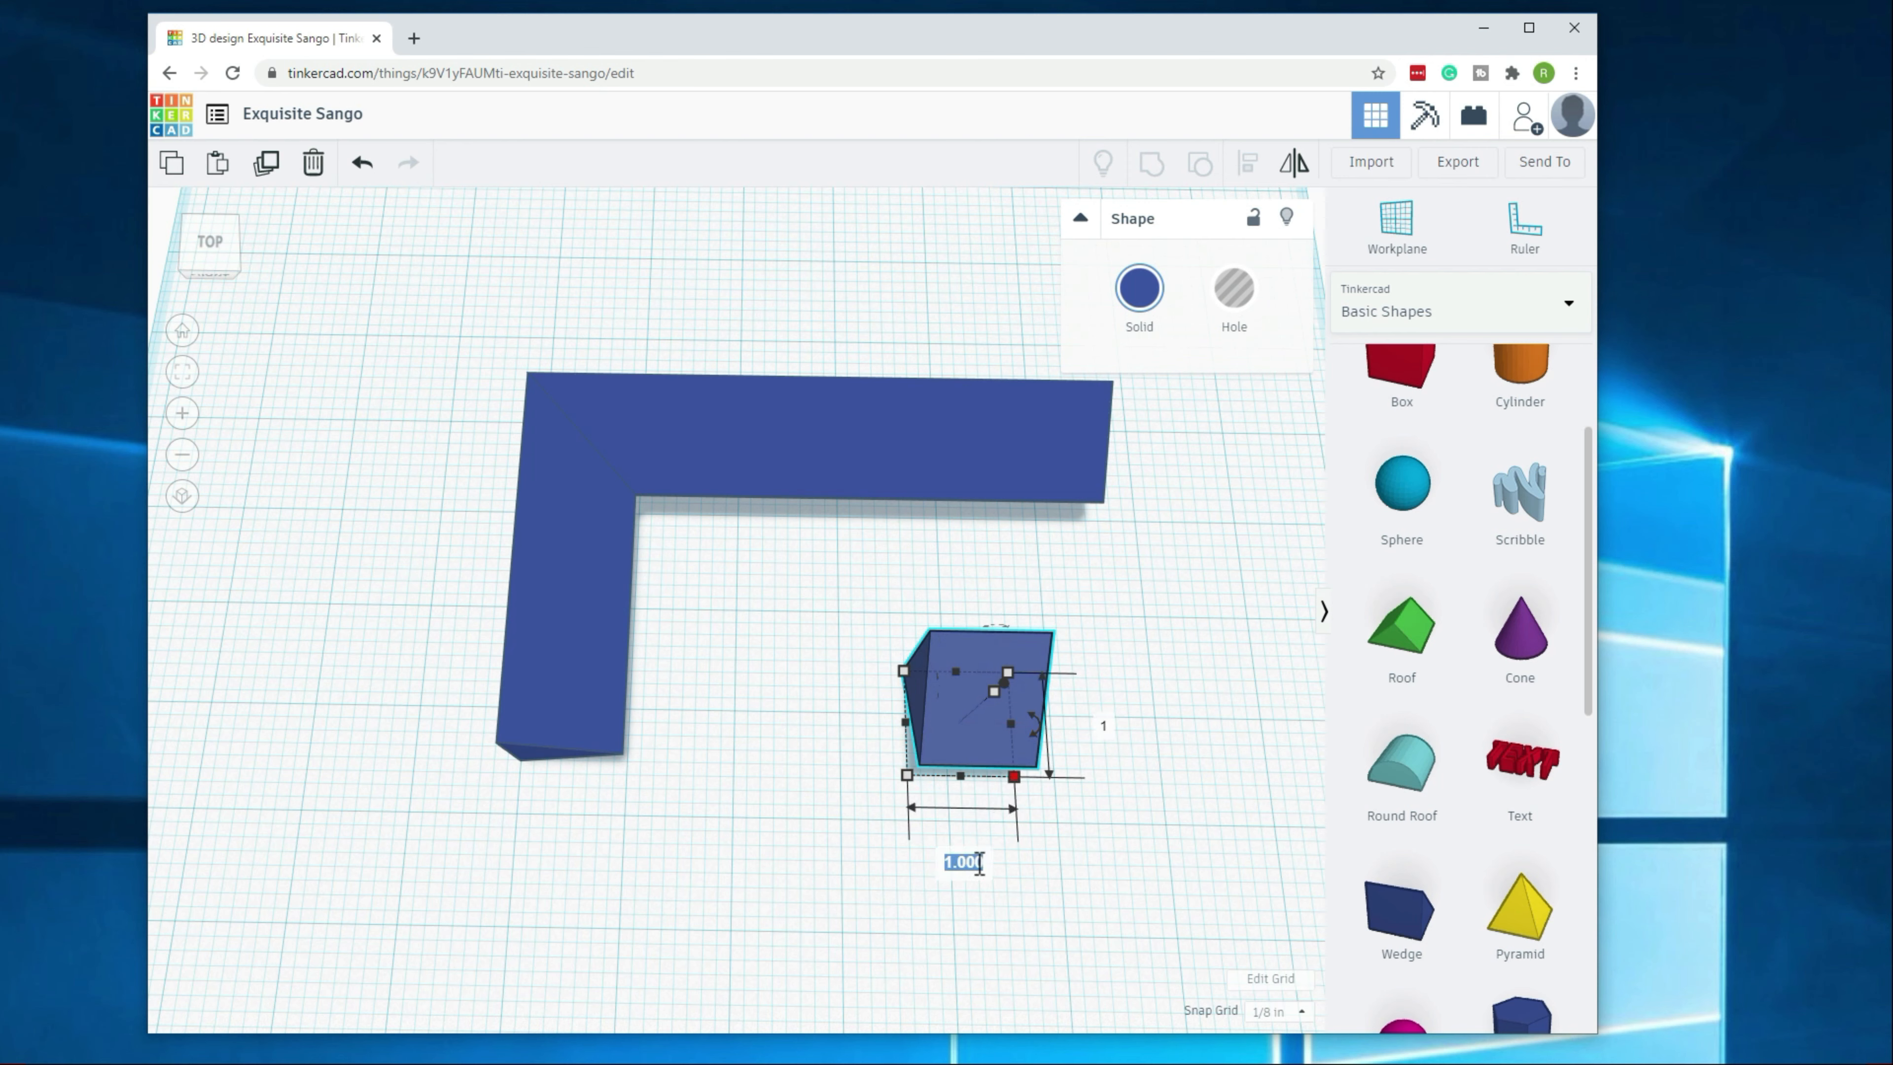
text(4)
key(Return)
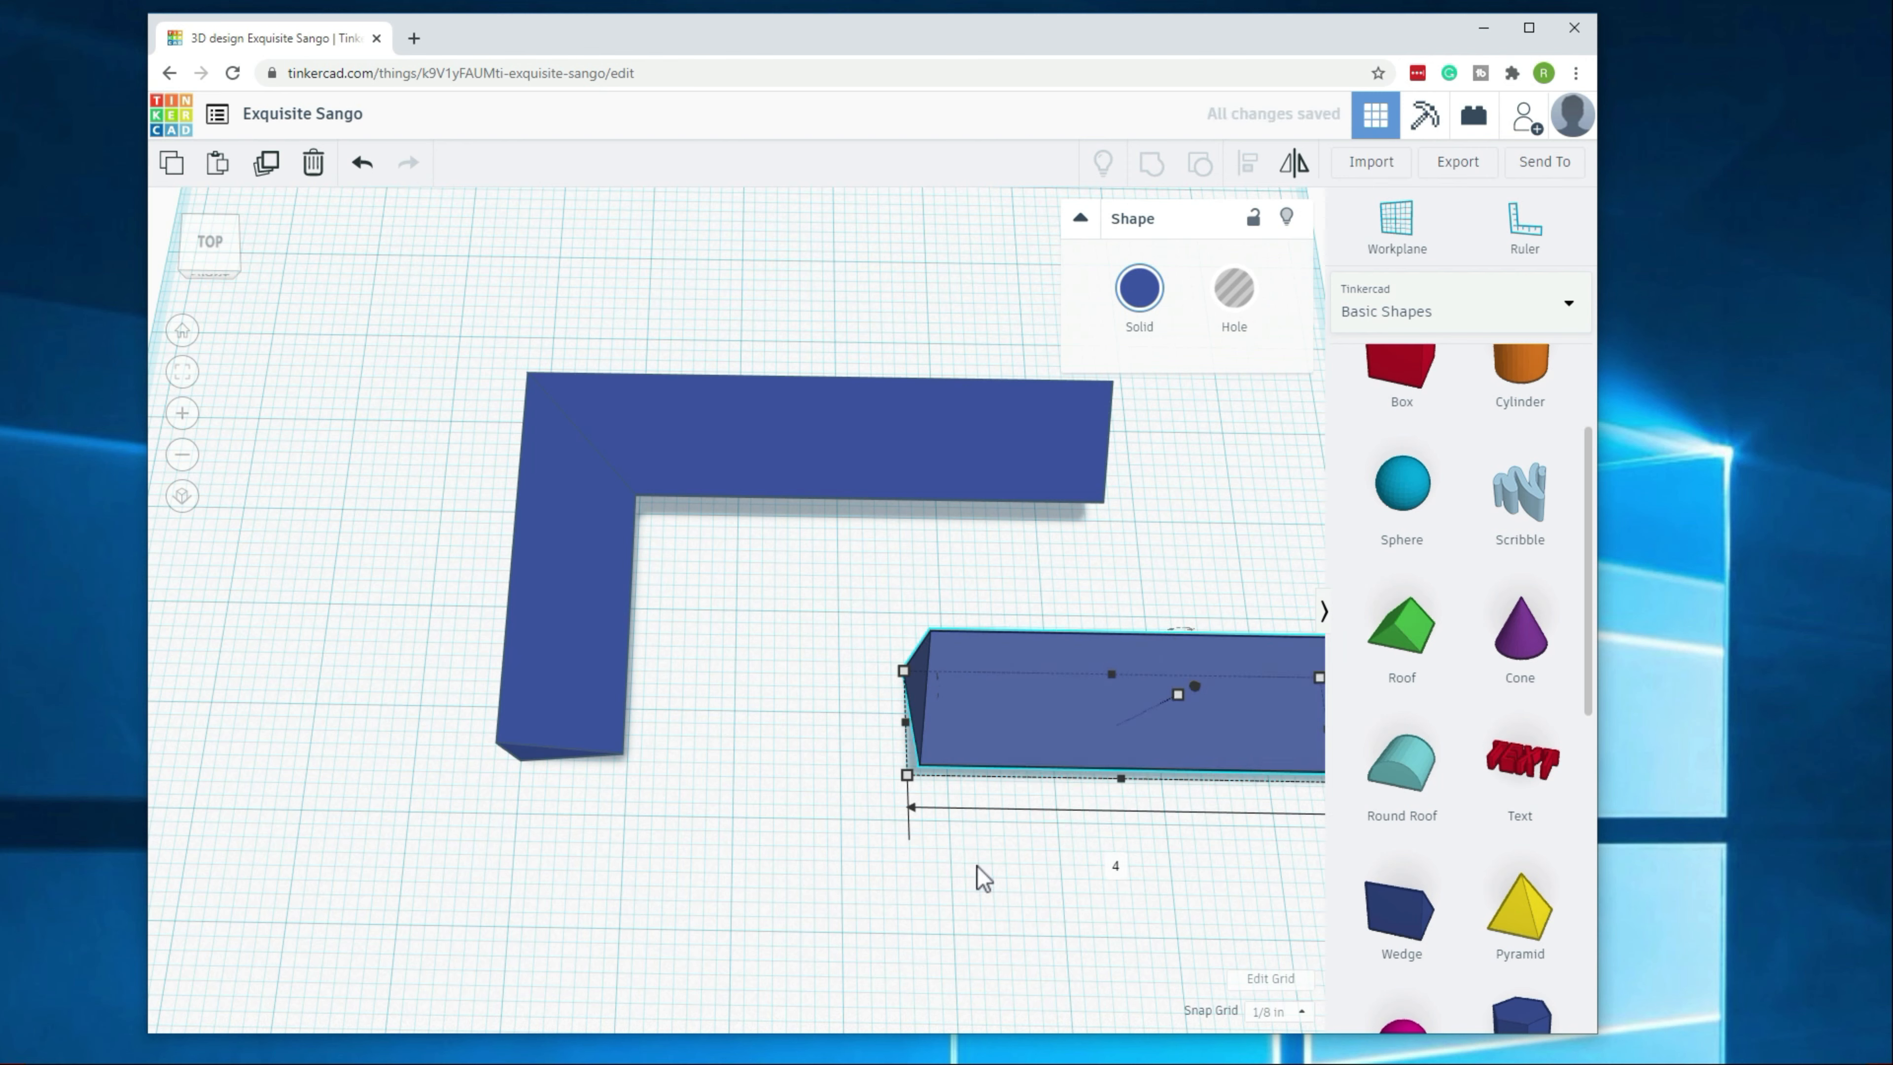
click(976, 872)
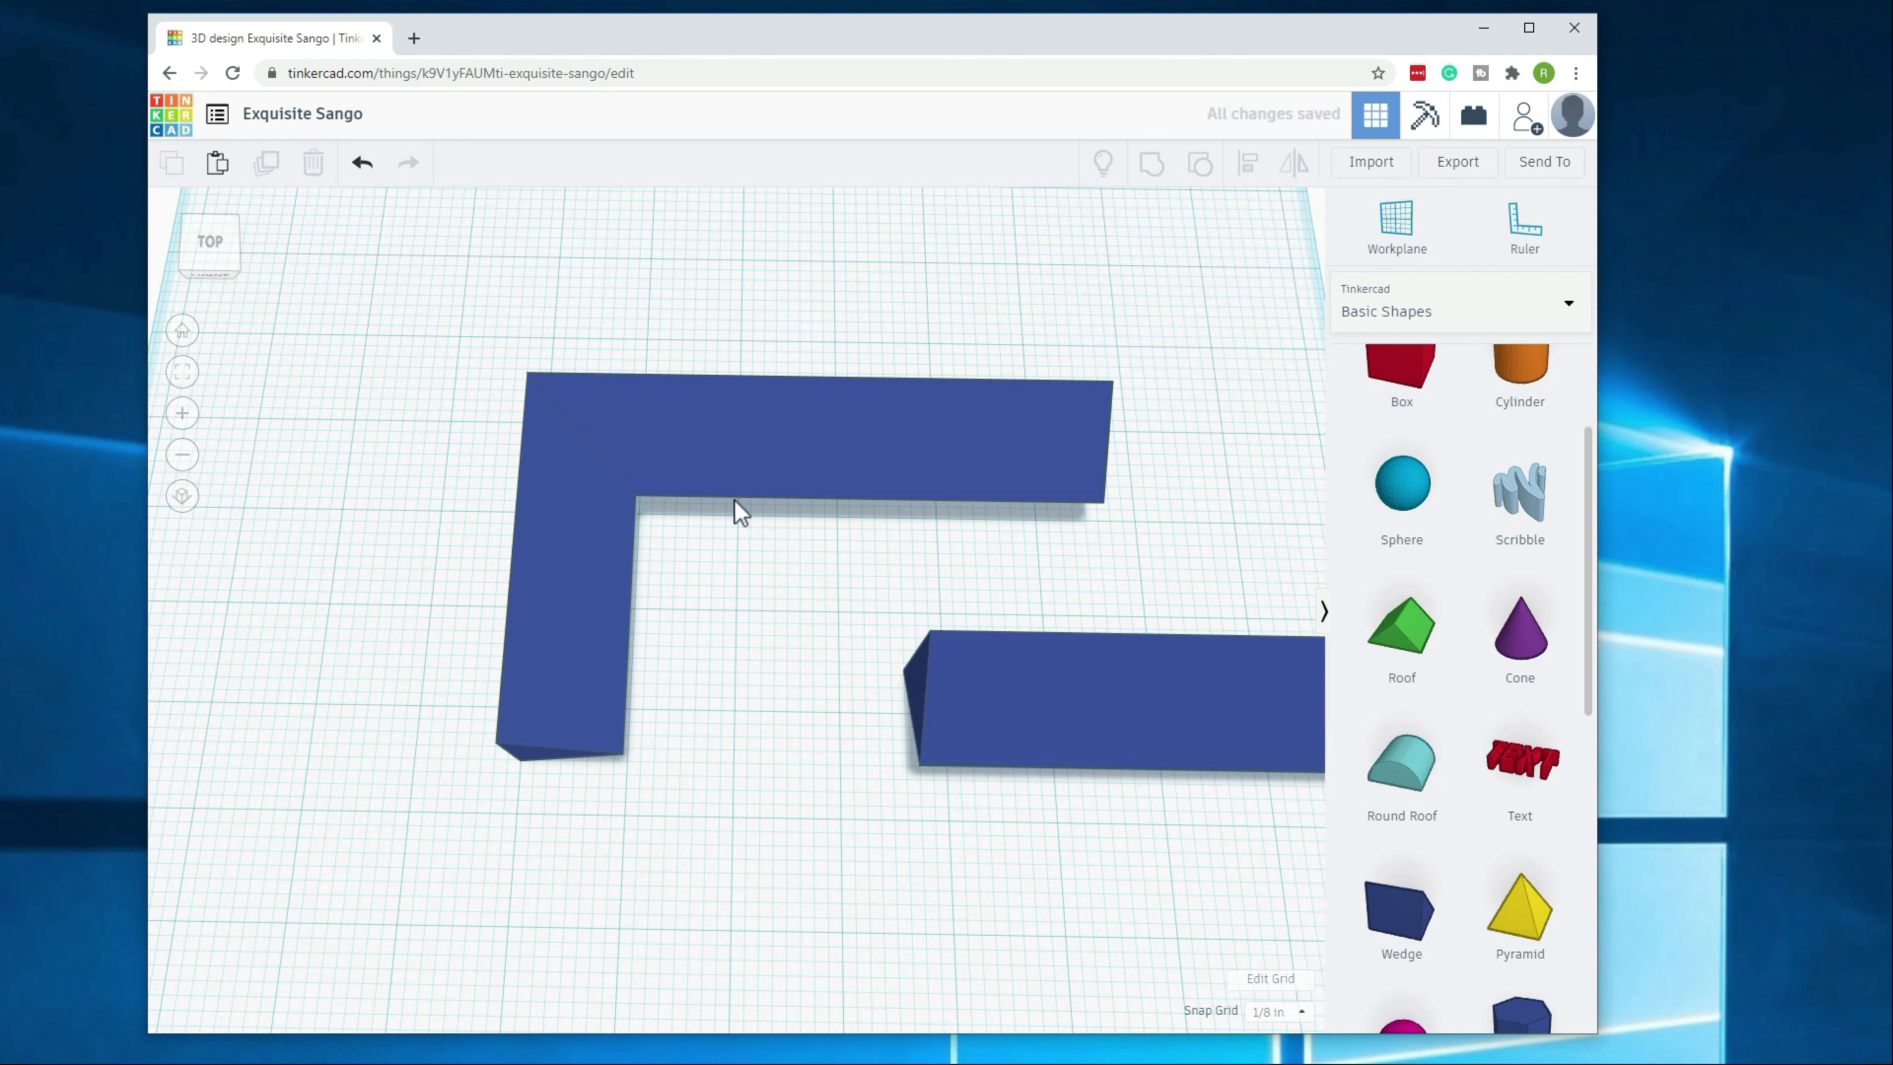
Step: Move the tilted wedge inside the L-shaped piece, below its long arm, and rotate it 12.5° counterclockwise as seen from above
drag(1125, 727, 927, 619)
scroll(982, 834, up, 3)
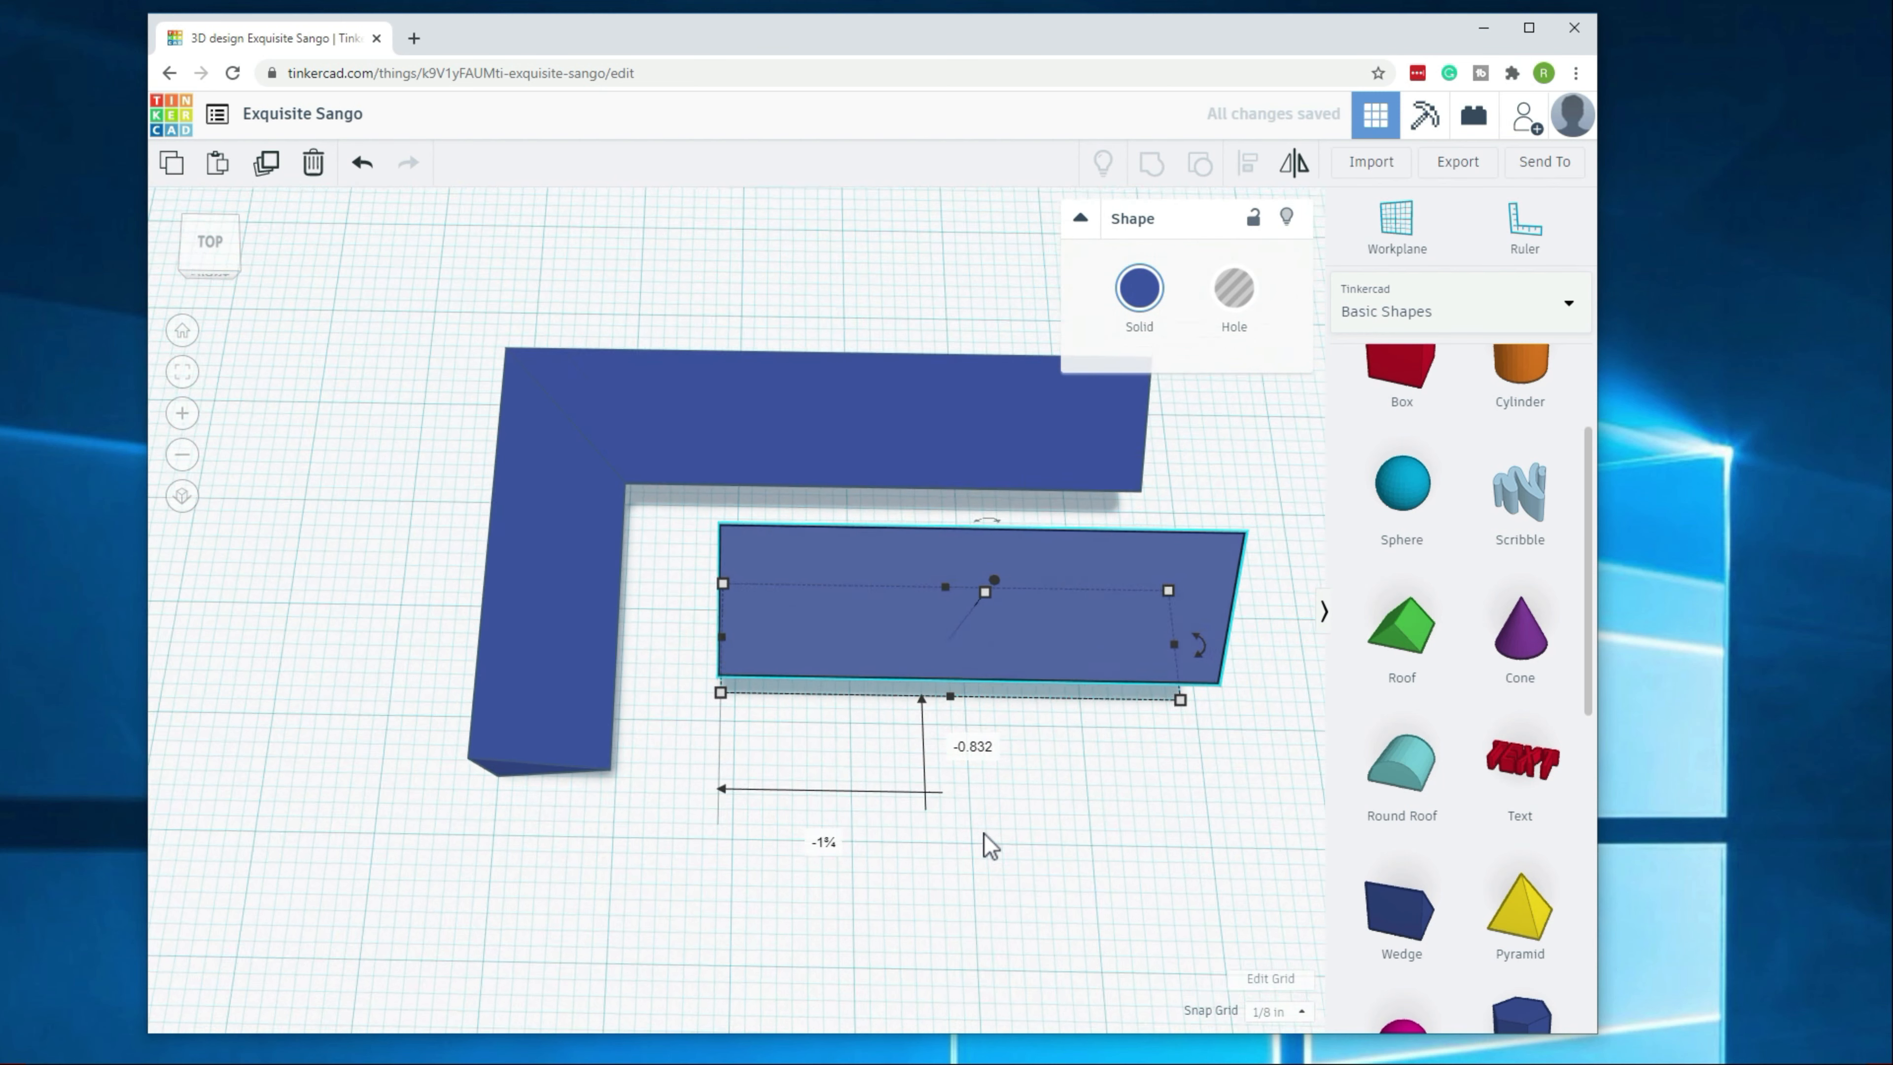
scroll(987, 838, down, 3)
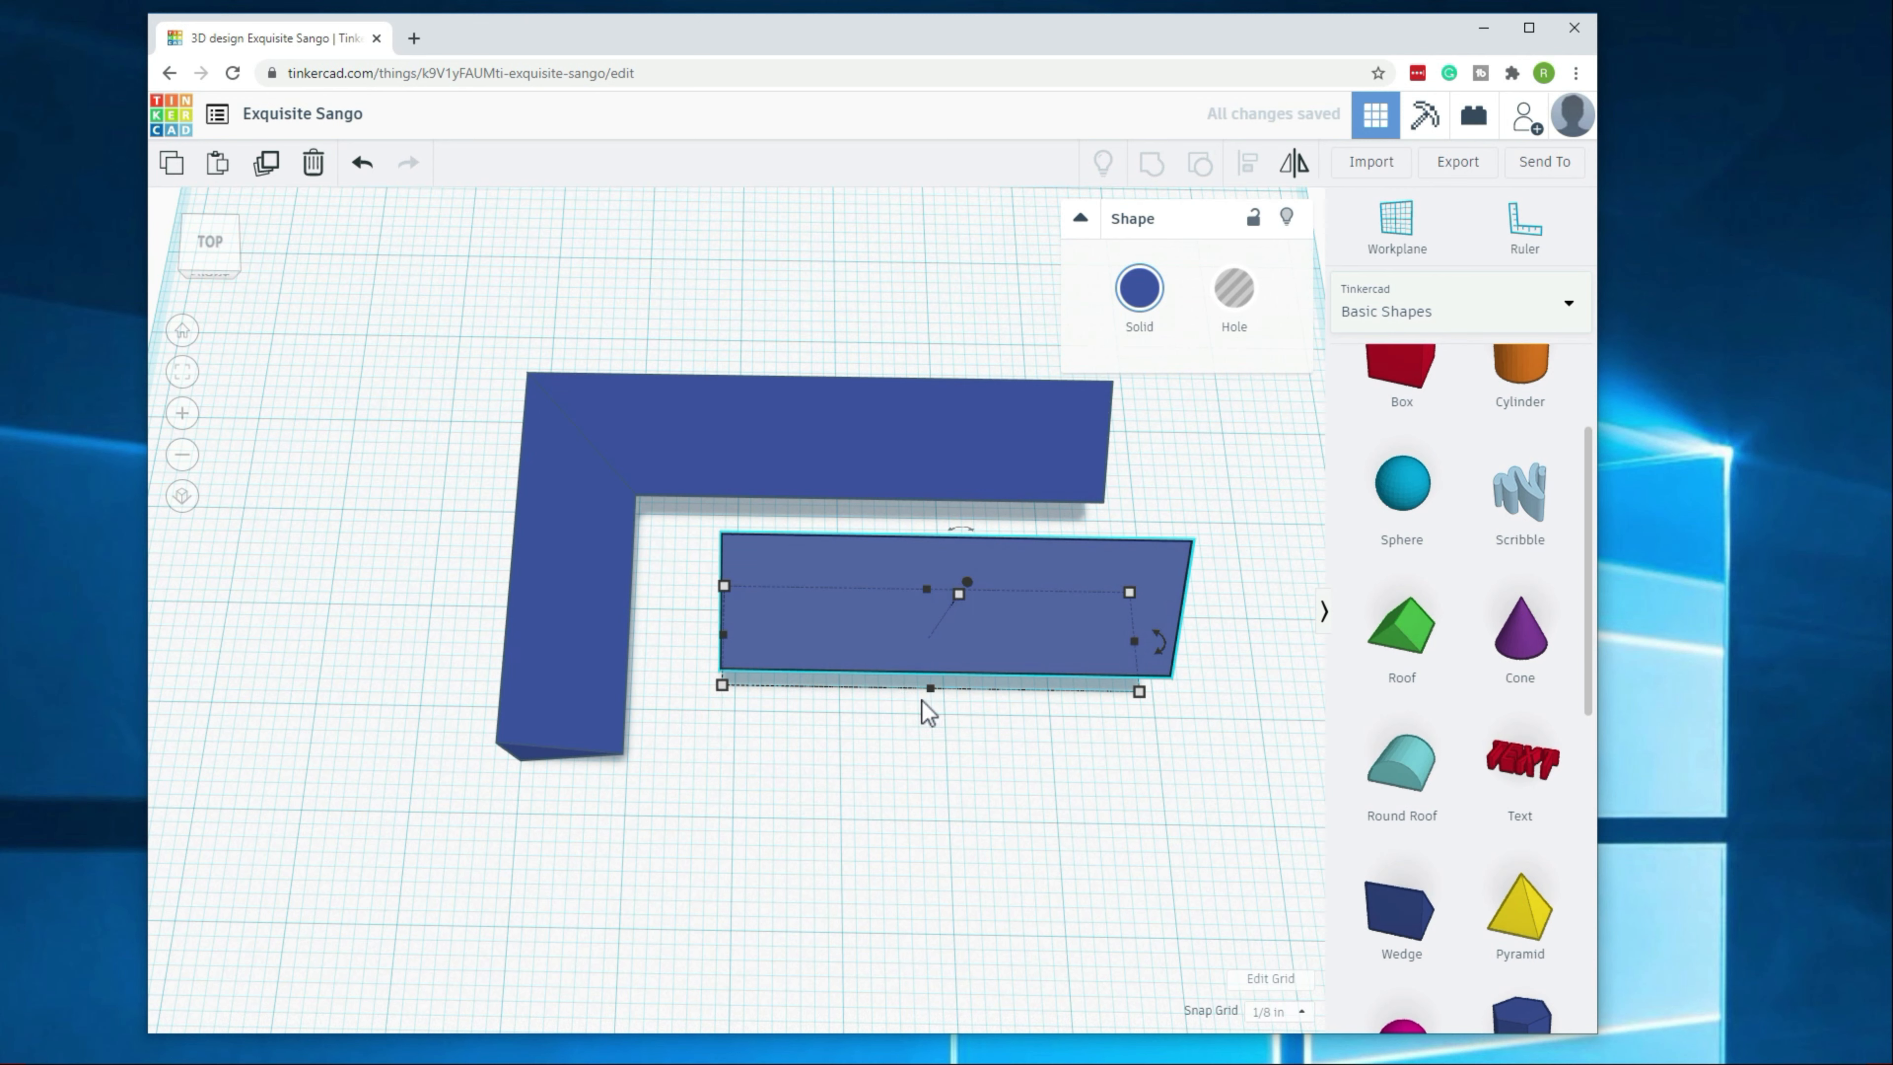
drag(1159, 641, 1206, 613)
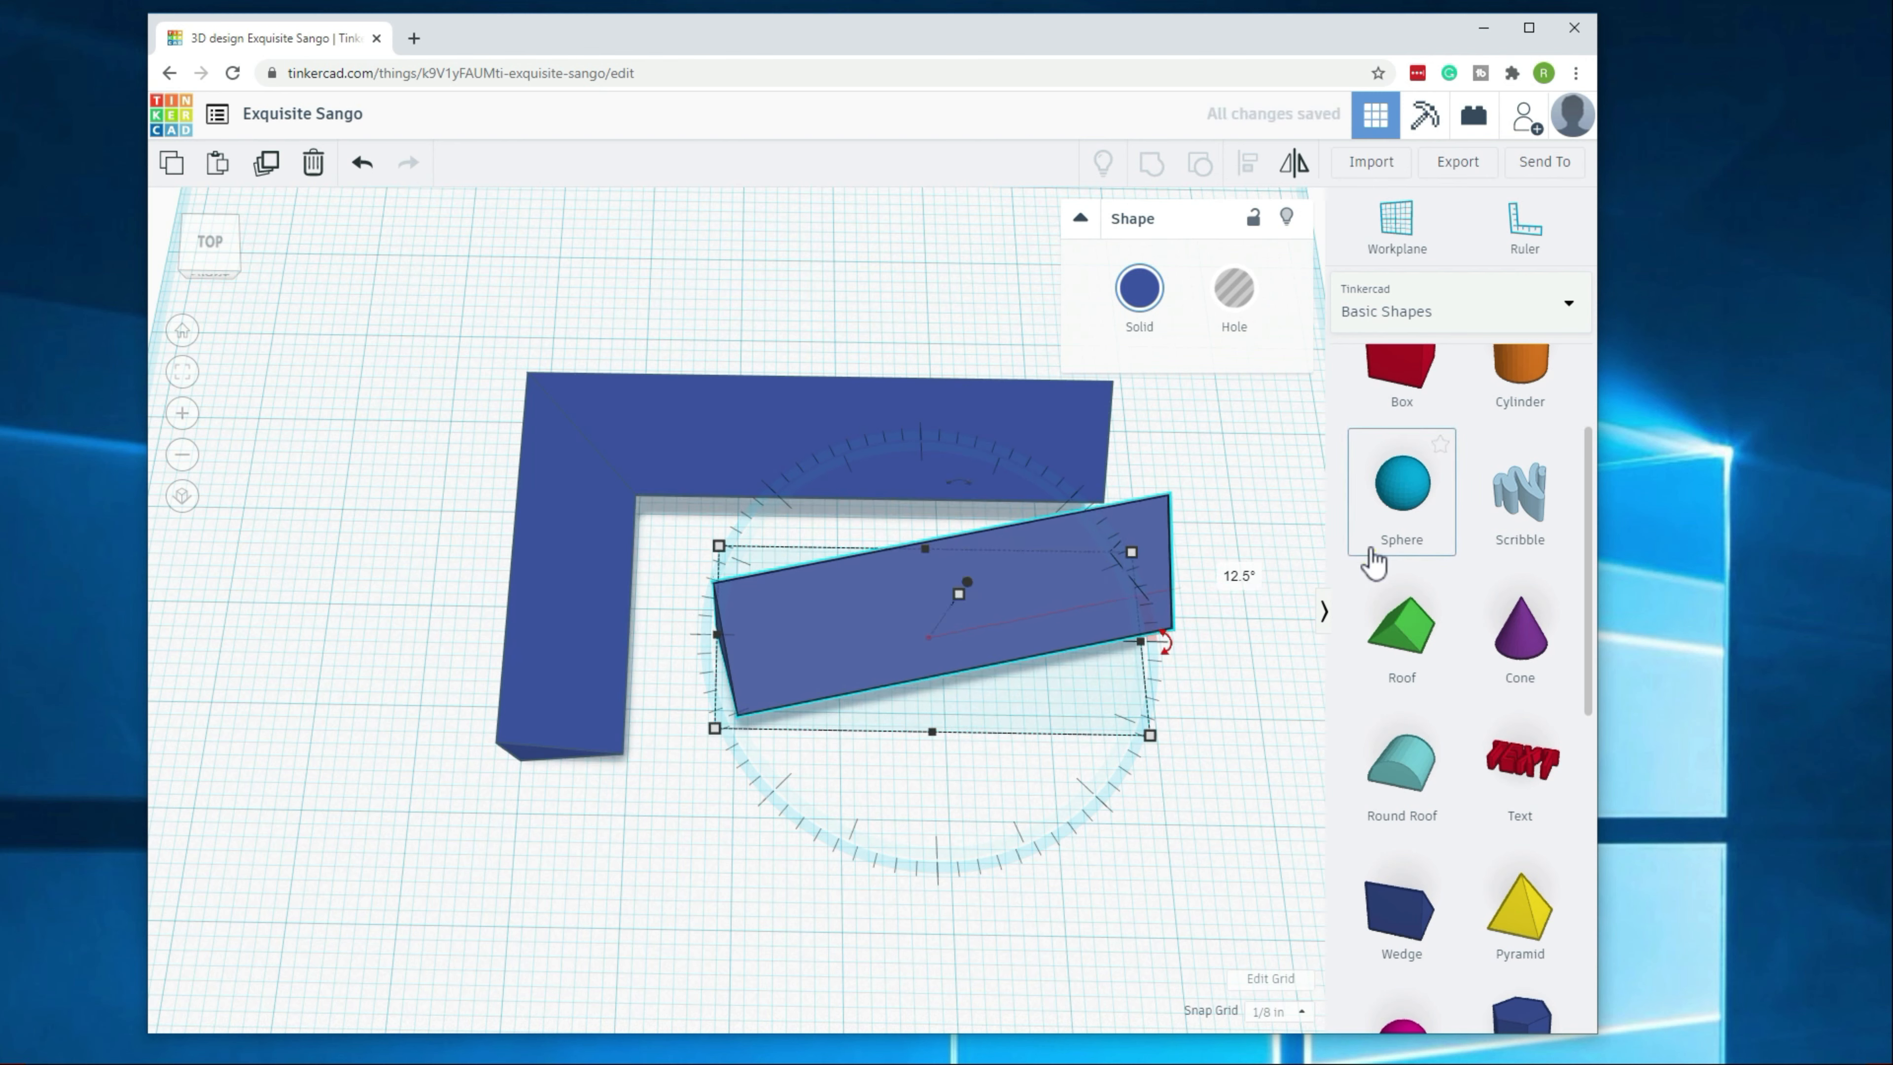
click(1069, 870)
right_drag(1067, 871, 1072, 911)
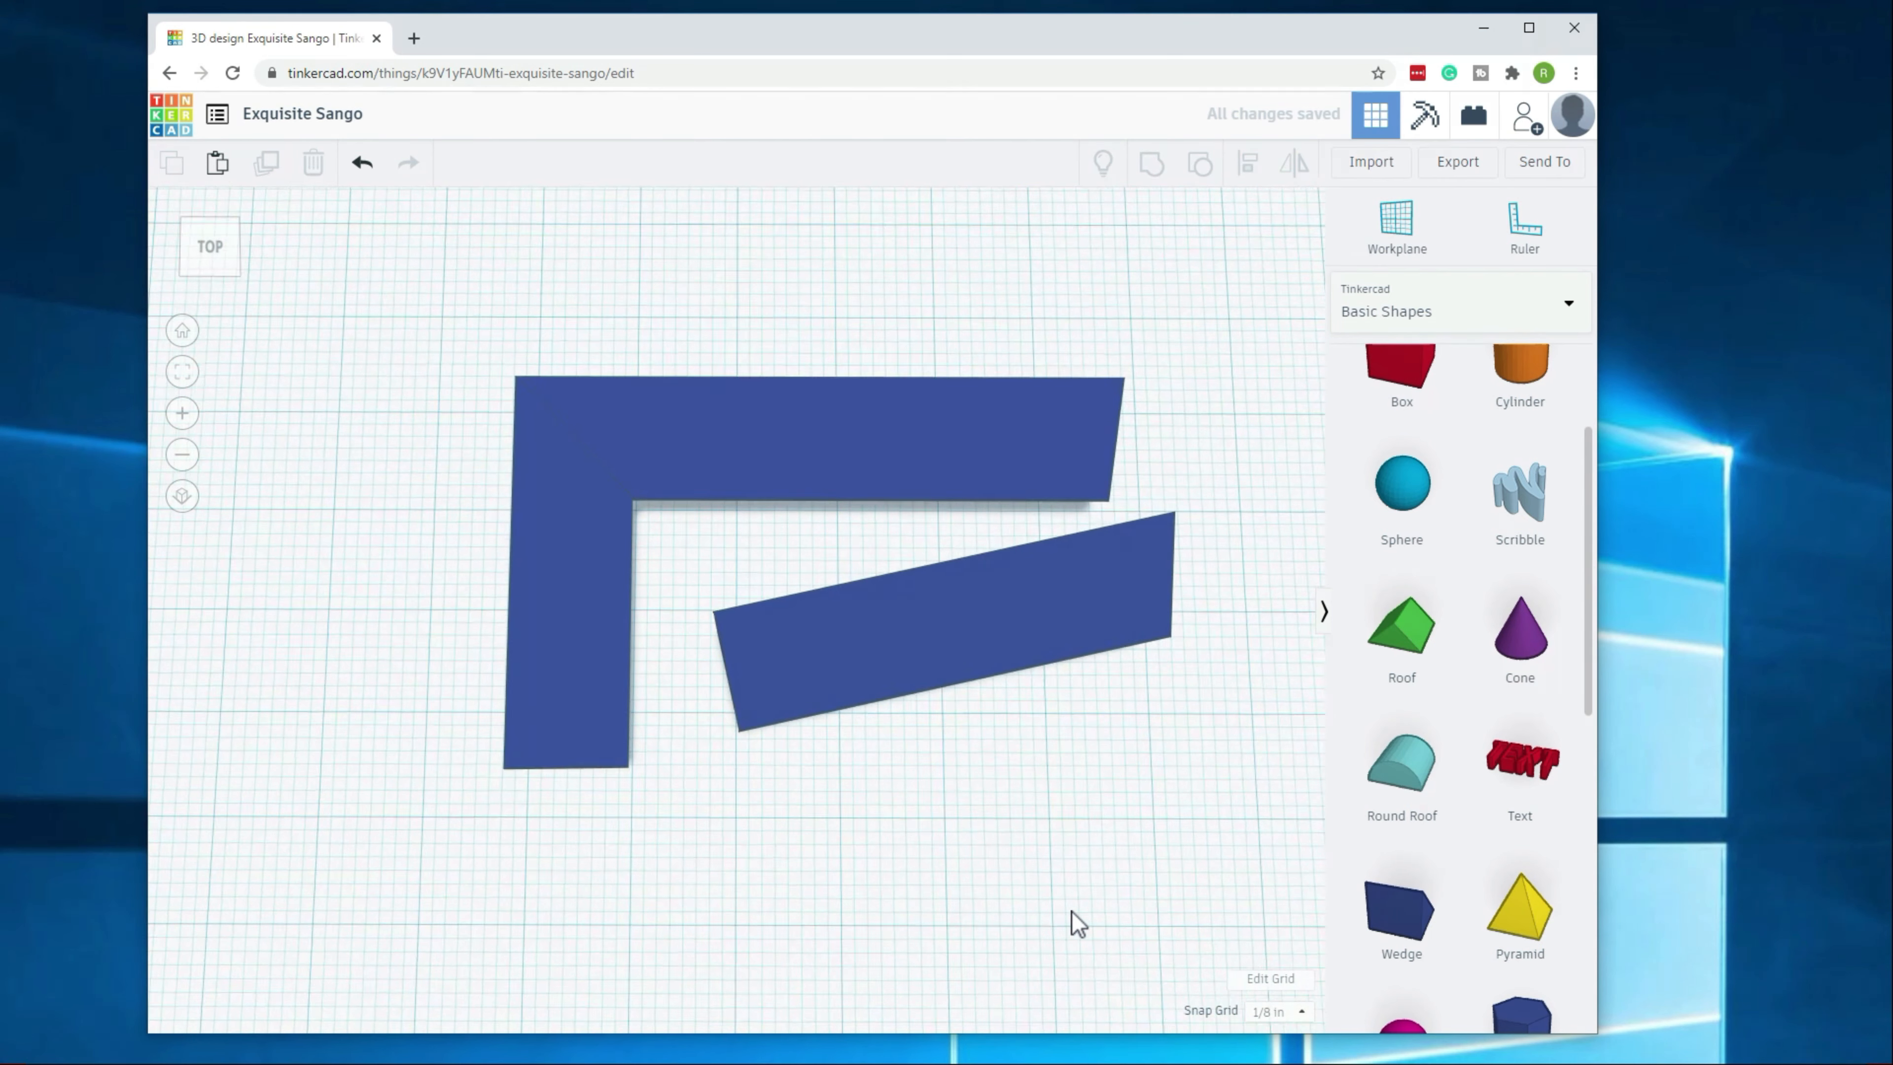
Step: Move the rotated wedge so it overlaps the inner edge and free end of the L-shaped piece's long arm
drag(985, 650, 994, 509)
click(773, 676)
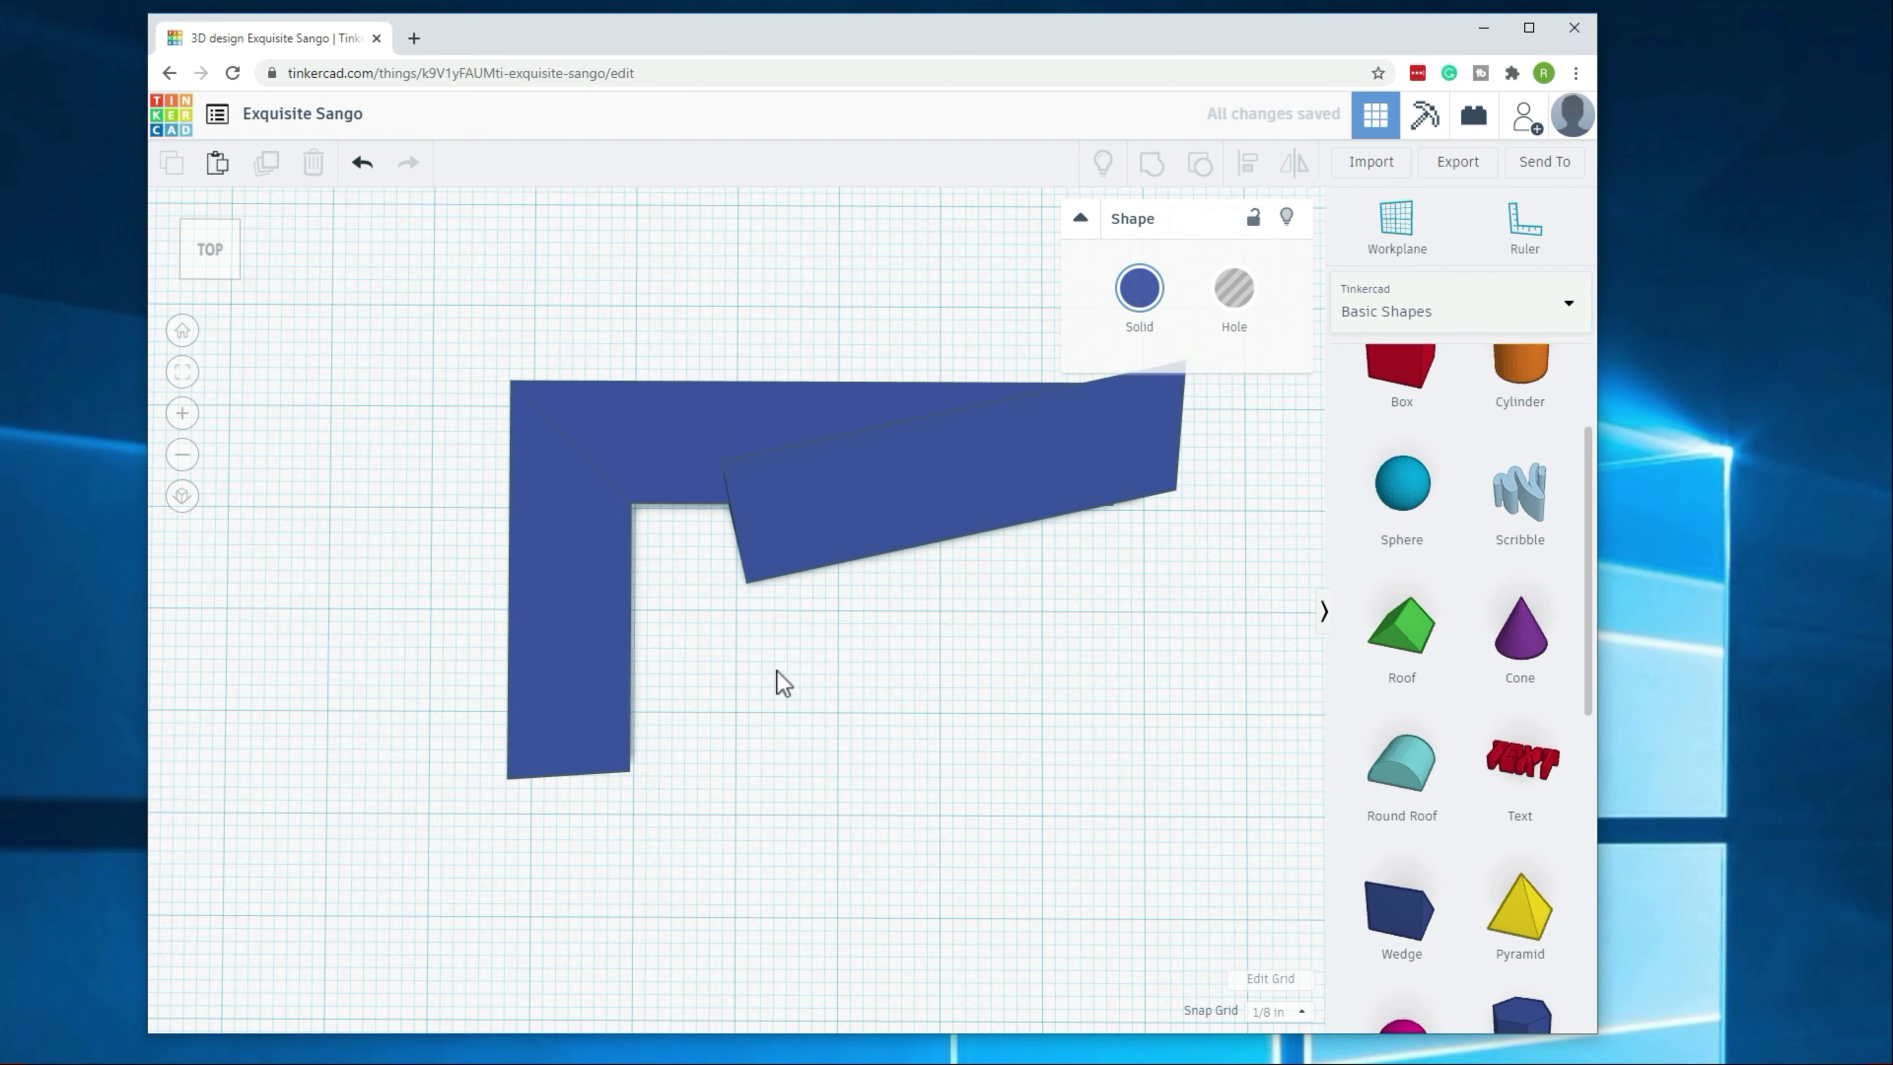
drag(858, 511, 877, 498)
click(731, 718)
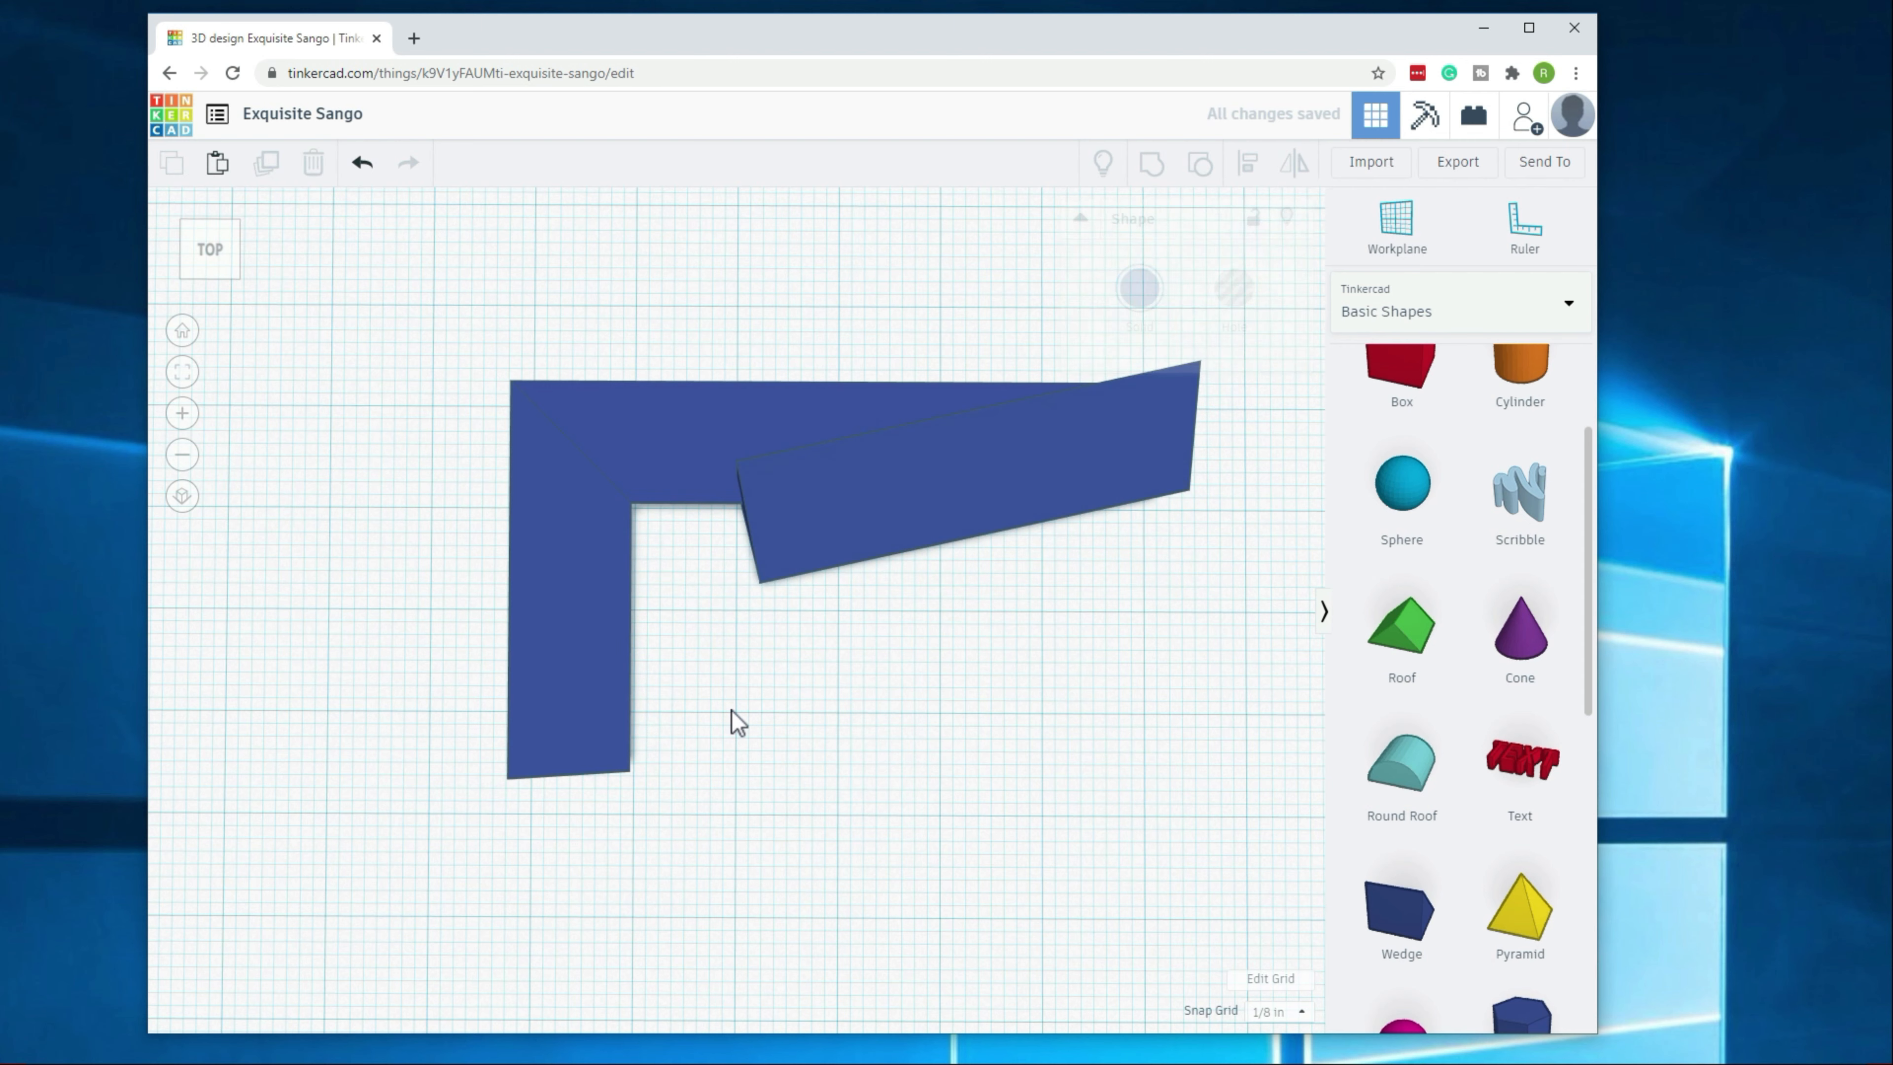
mouse_move(773, 532)
mouse_down()
mouse_move(766, 511)
mouse_move(765, 529)
mouse_up()
click(741, 732)
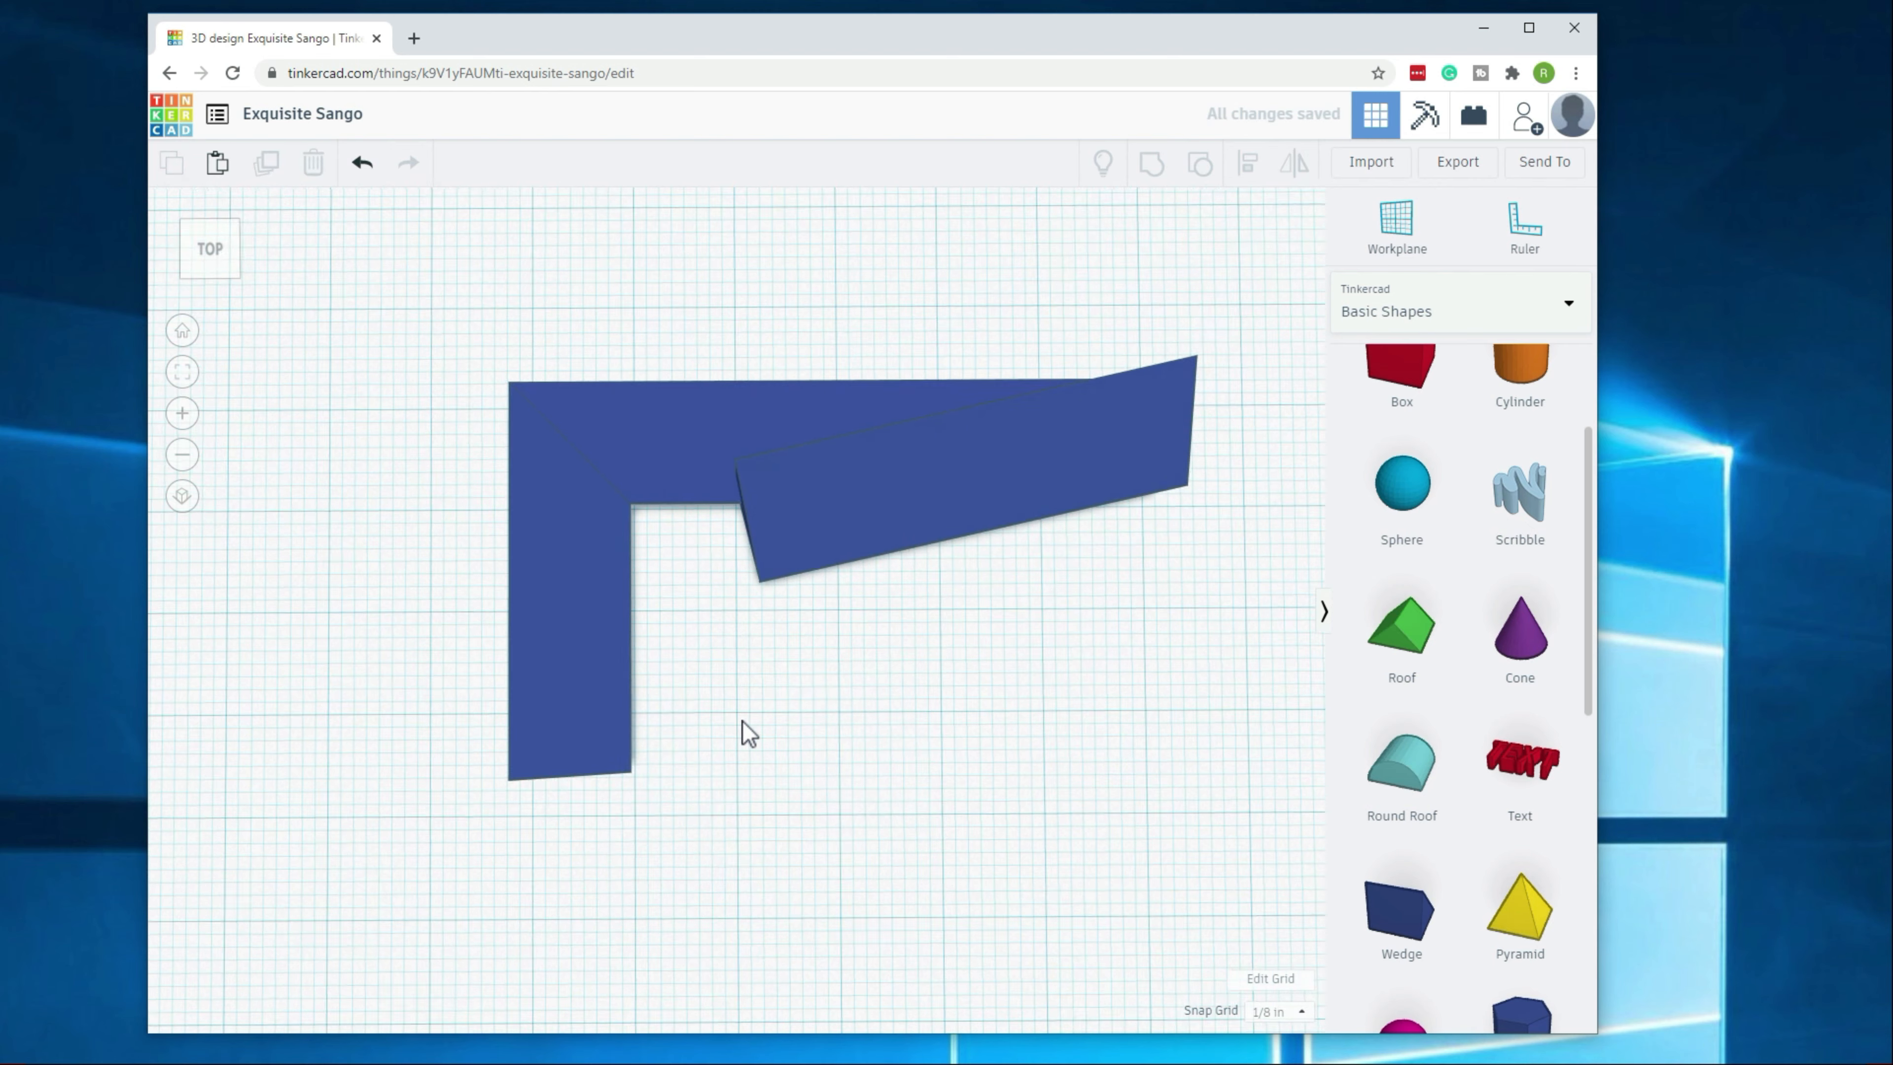
Step: Nudge the rotated wedge slightly to refine how it overlaps the long arm
right_drag(748, 734, 748, 496)
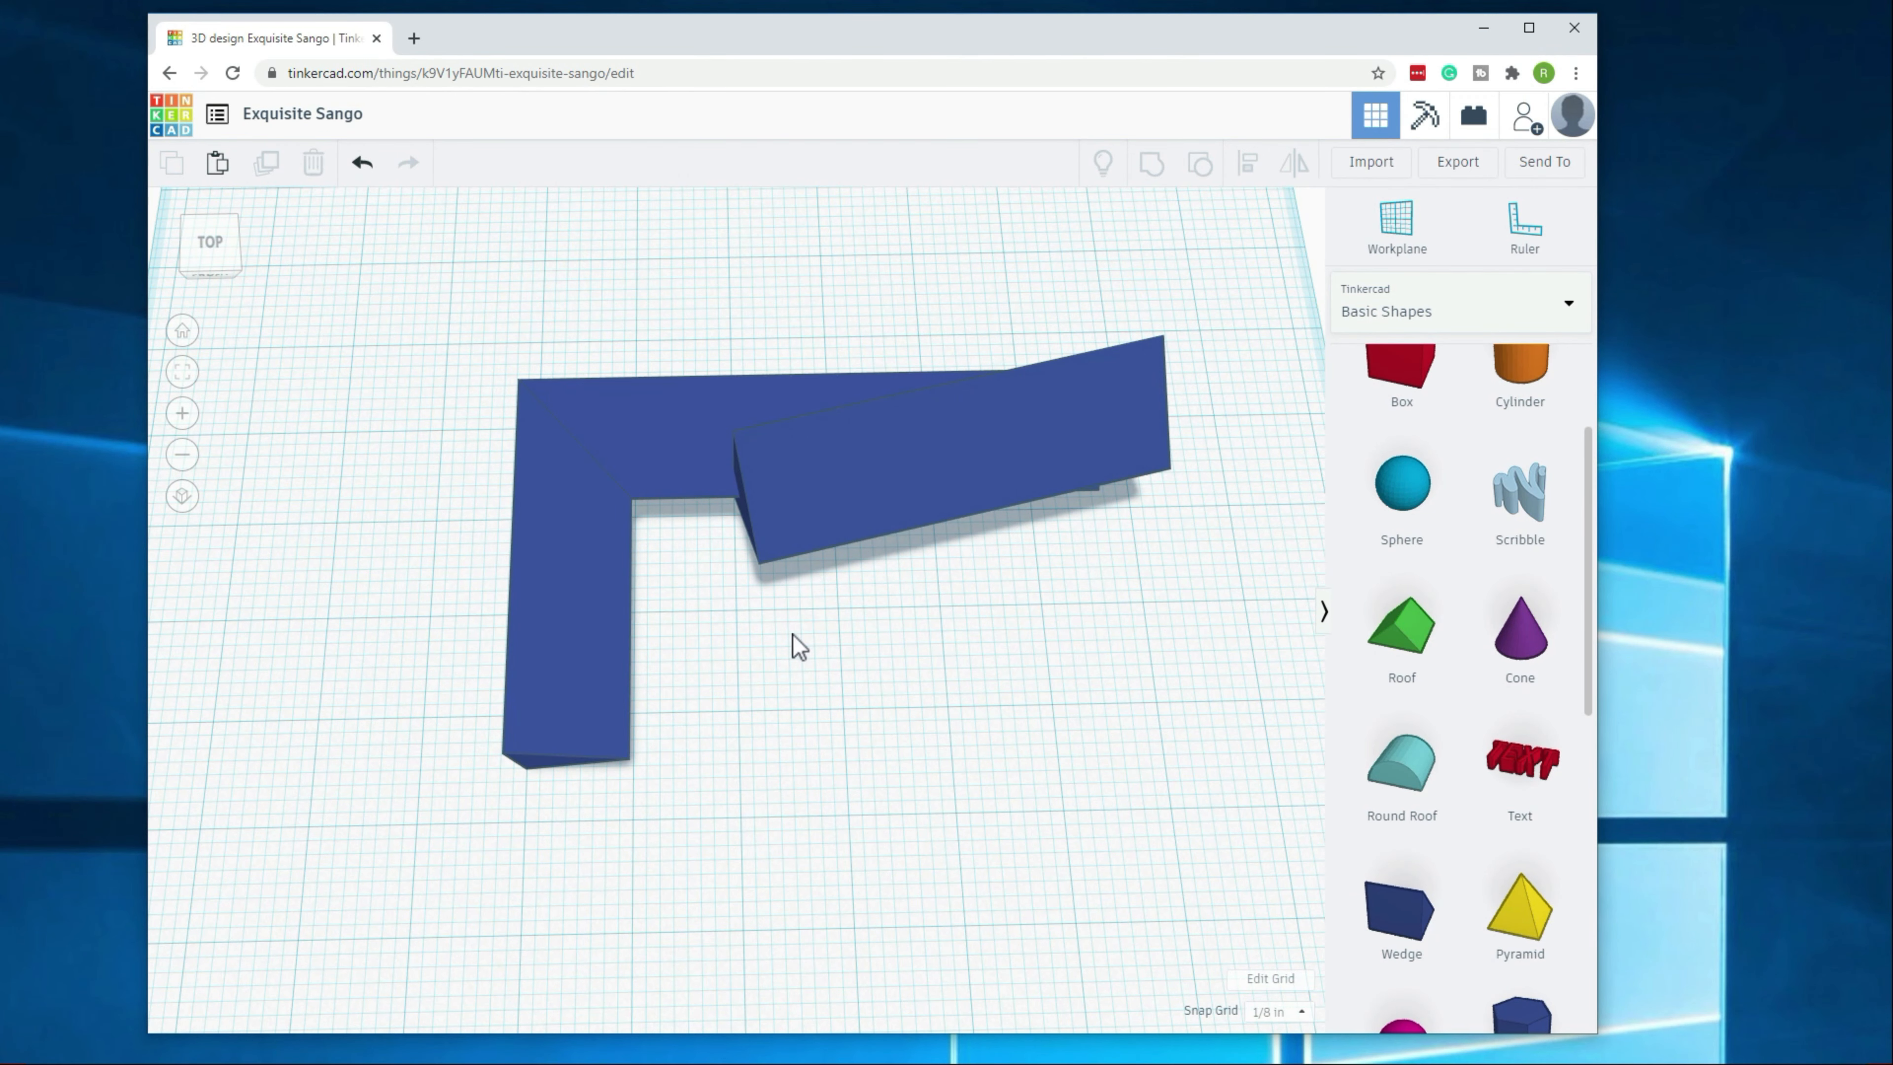
scroll(808, 716, up, 2)
click(843, 466)
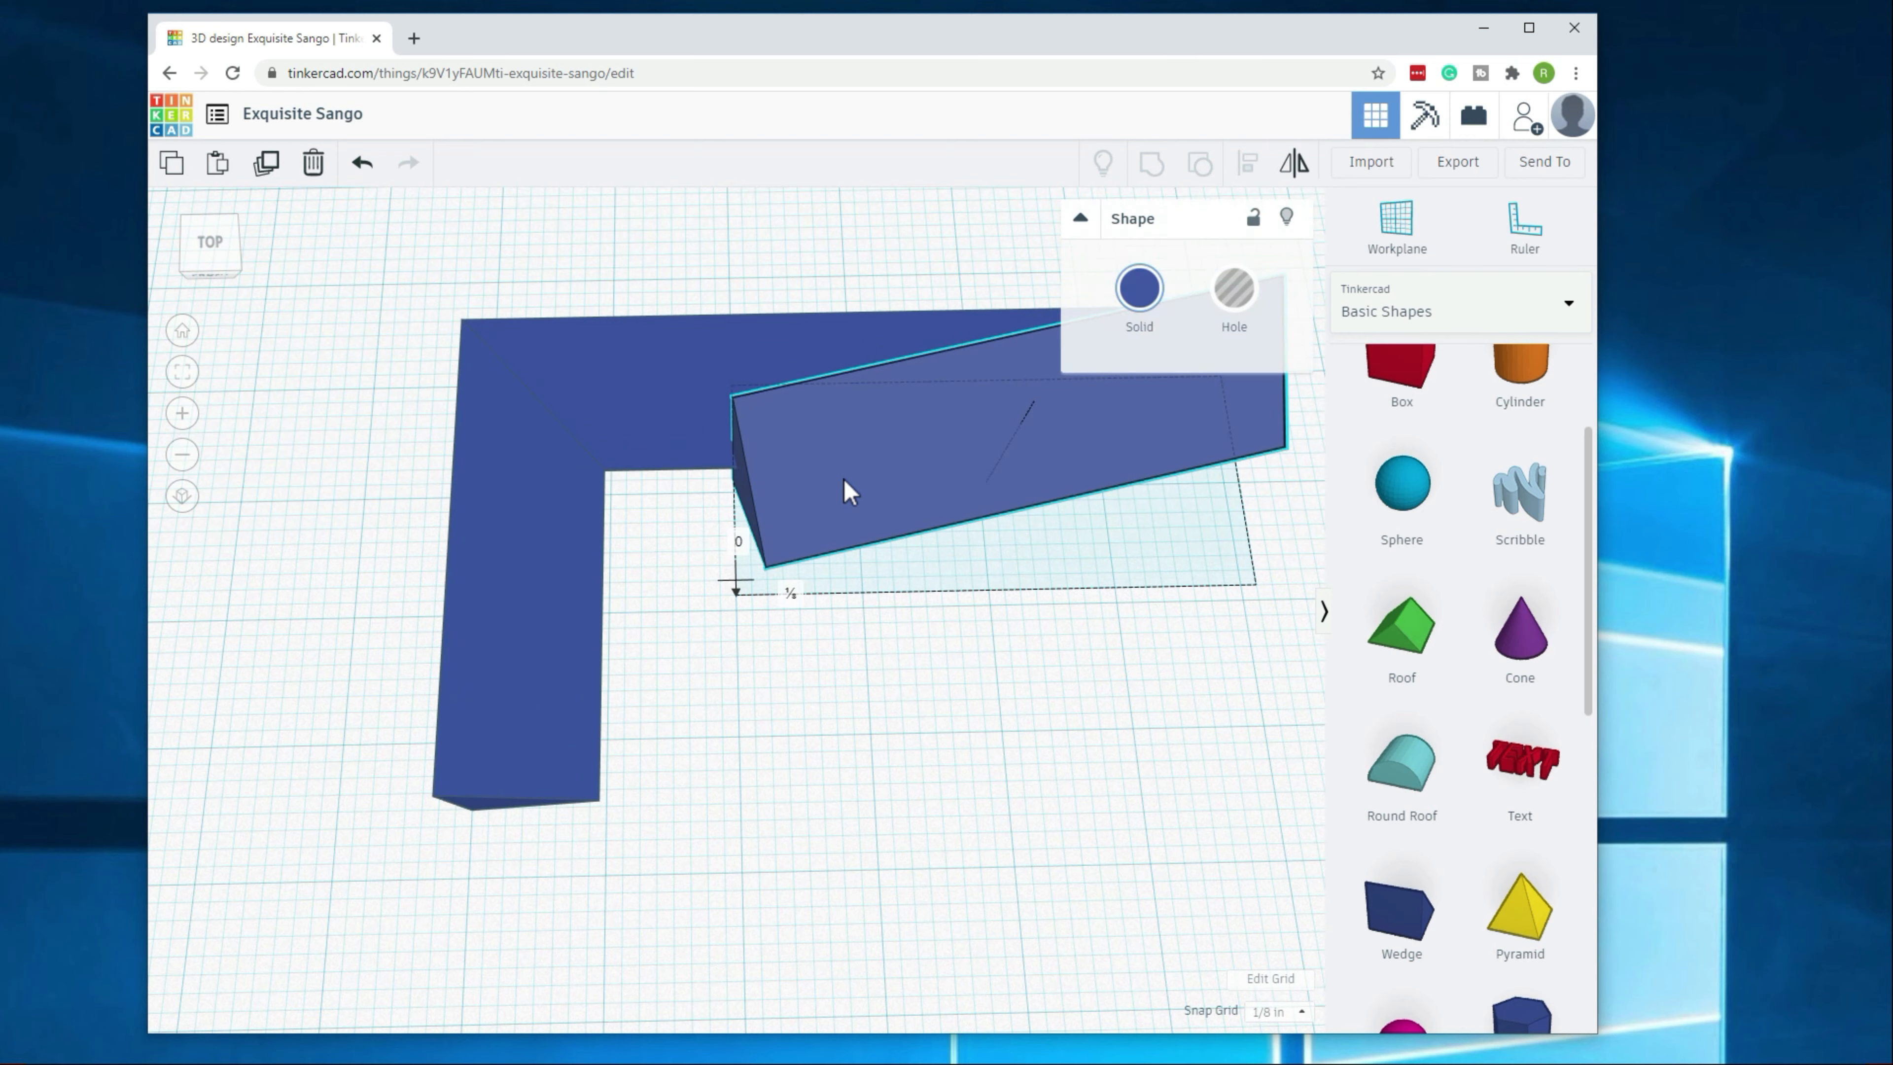
right_drag(845, 483, 944, 836)
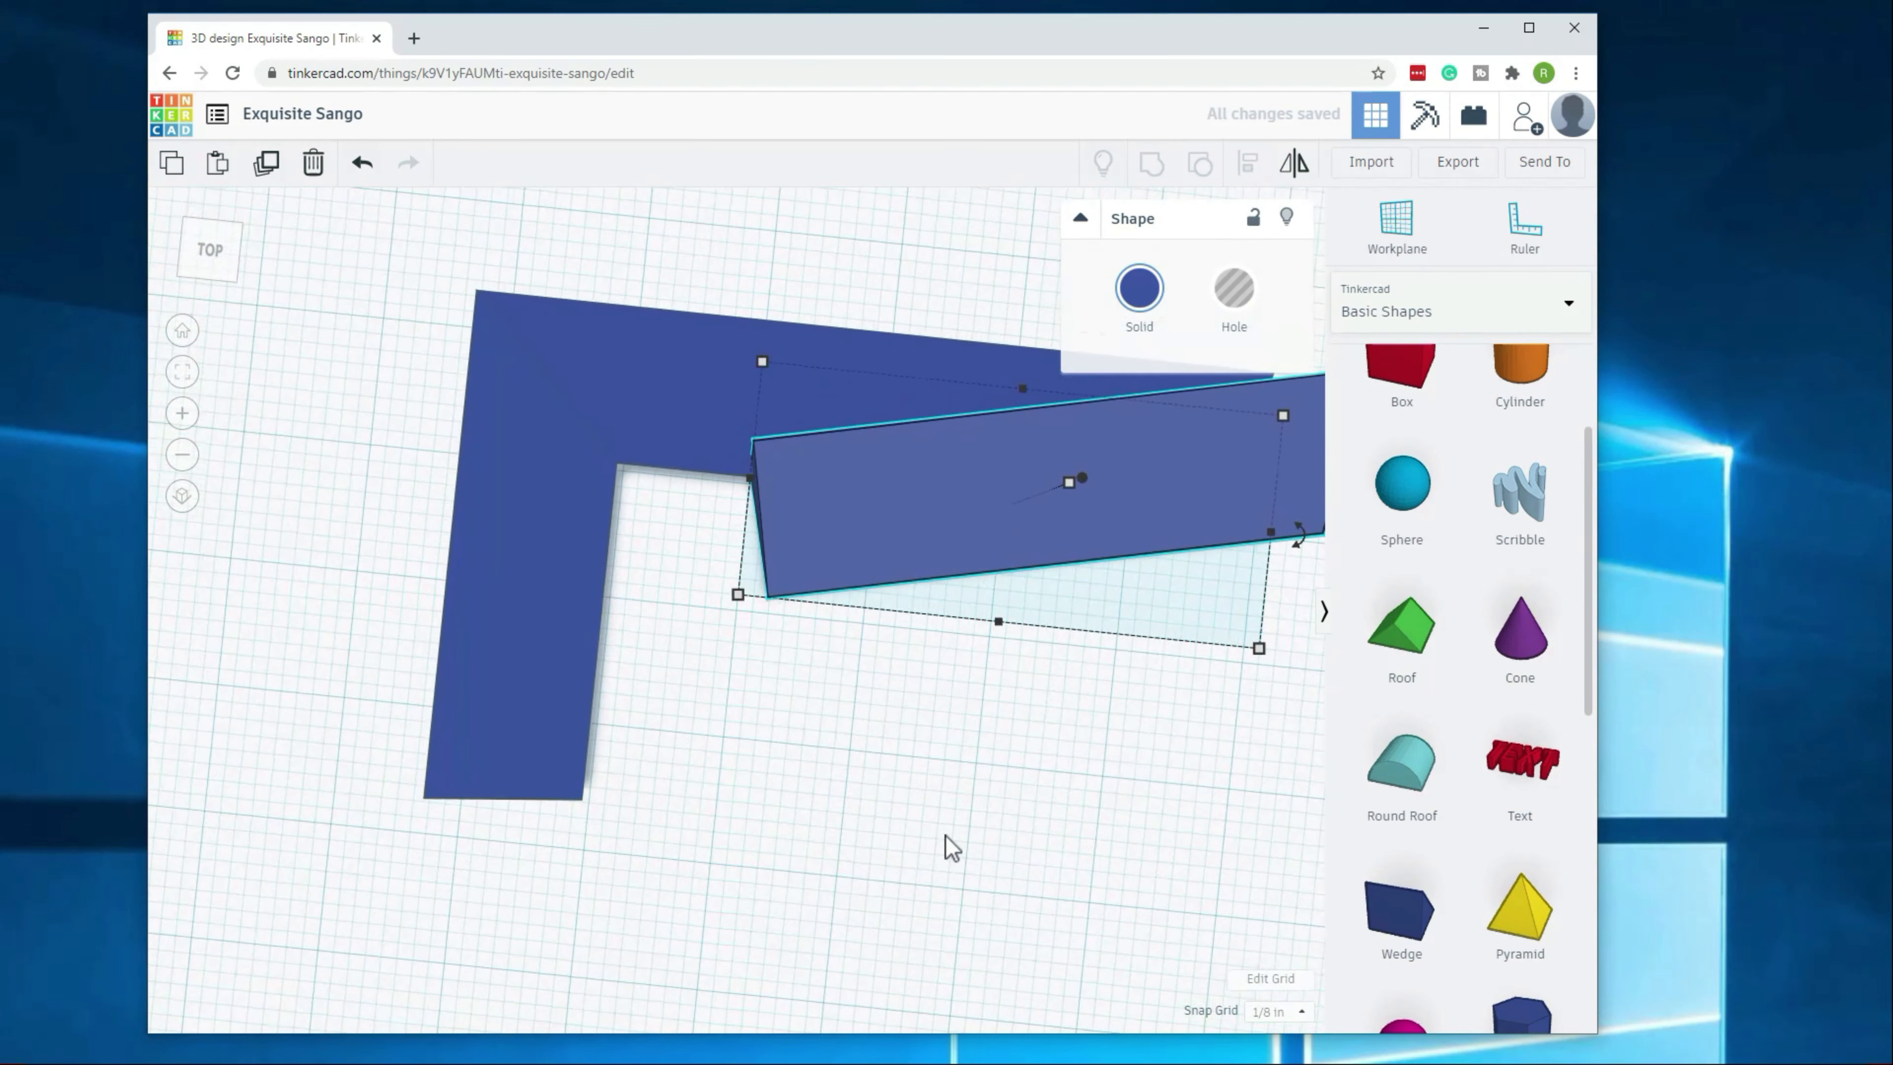
click(1036, 804)
right_drag(1113, 753, 1128, 736)
drag(973, 547, 977, 581)
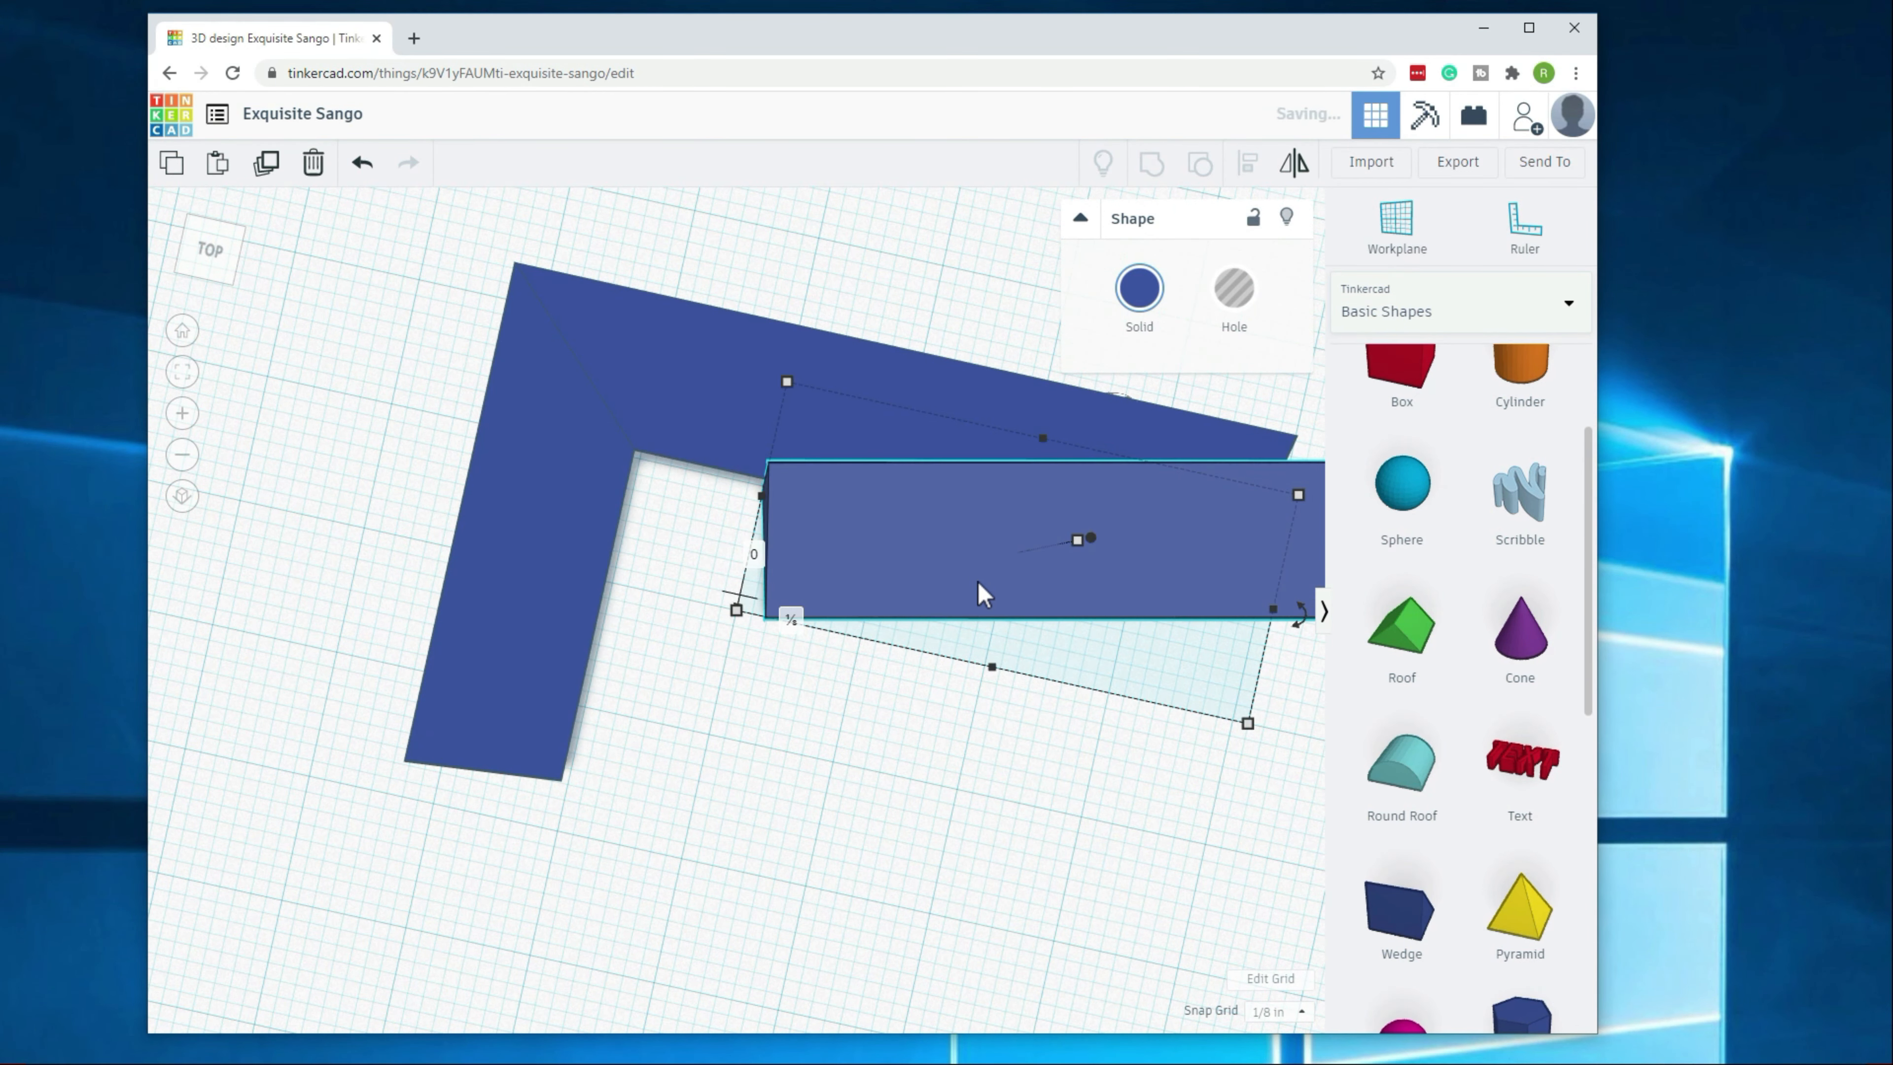
click(877, 797)
Step: Examine the overlap of the rotated wedge and the L-shaped piece from above, close up and from the end
right_drag(782, 498, 773, 556)
scroll(617, 601, up, 4)
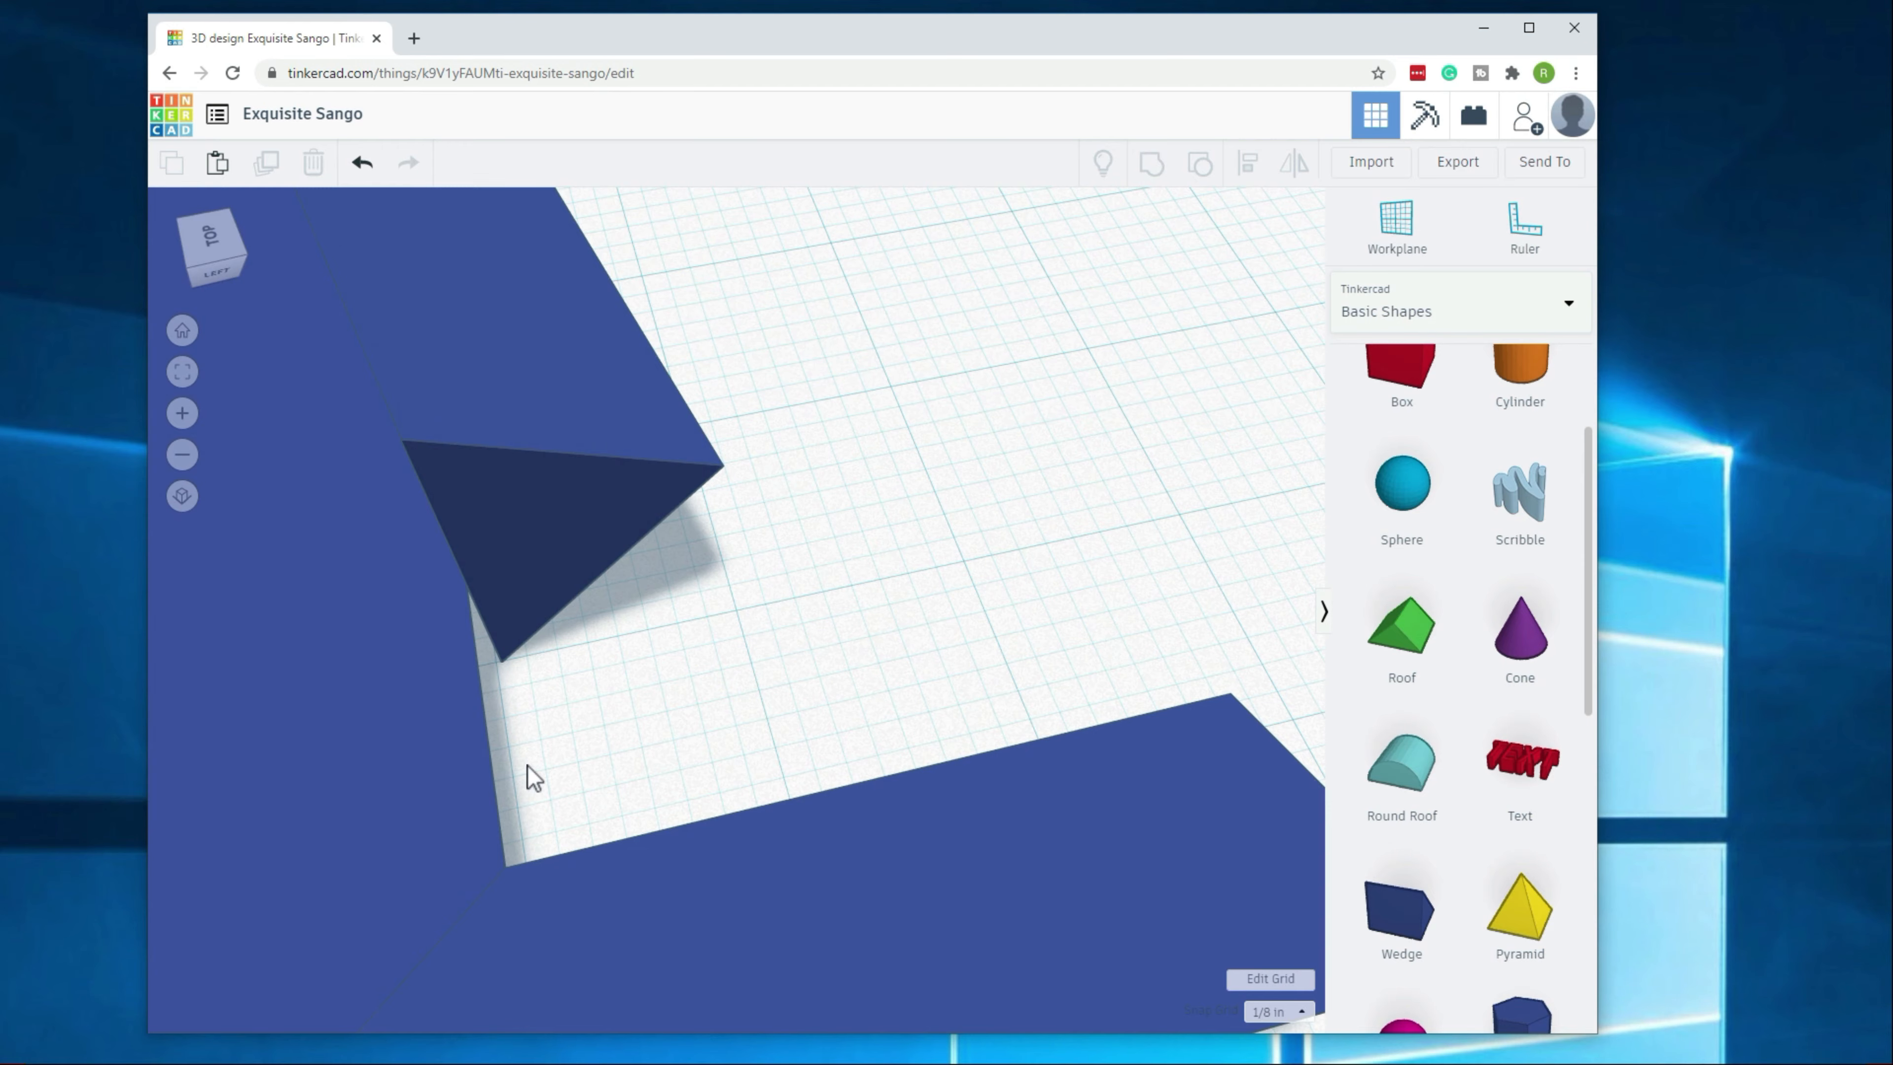
right_drag(532, 554, 847, 649)
scroll(1031, 668, down, 2)
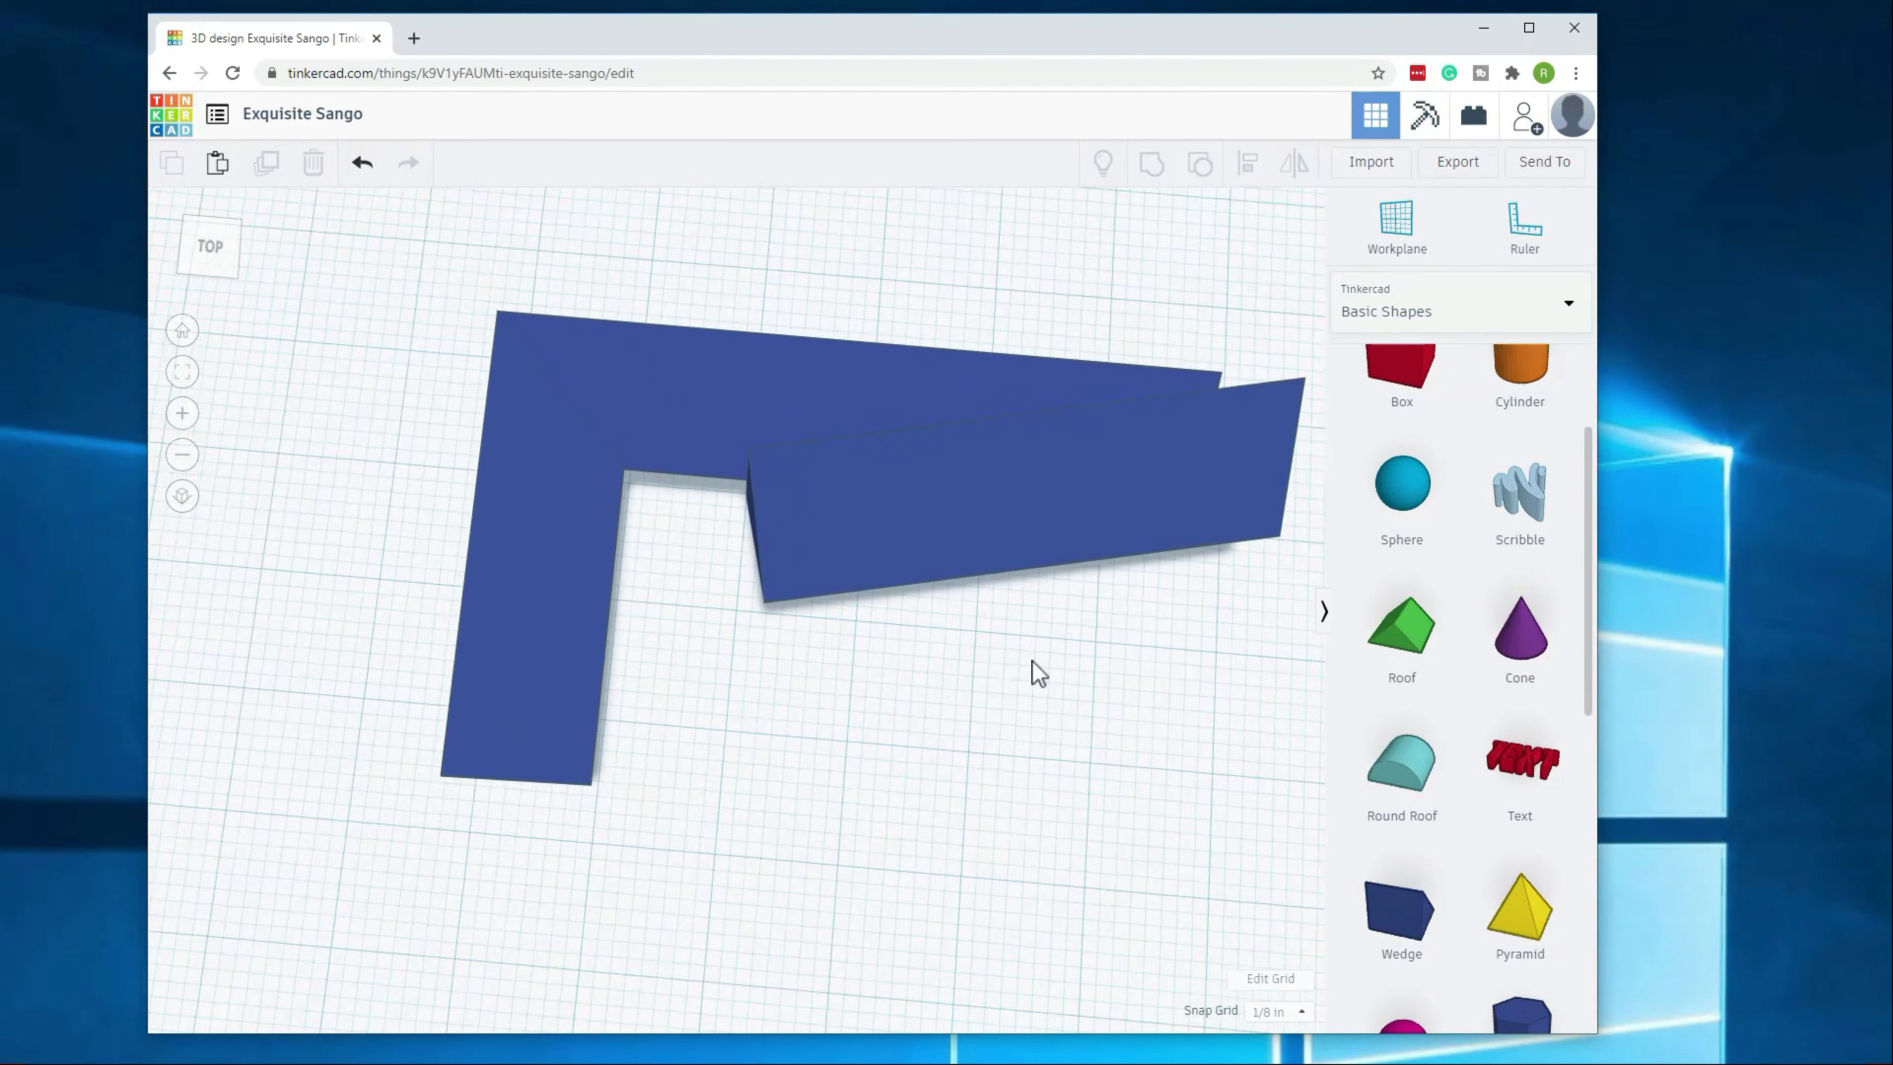
right_drag(1031, 667, 1126, 692)
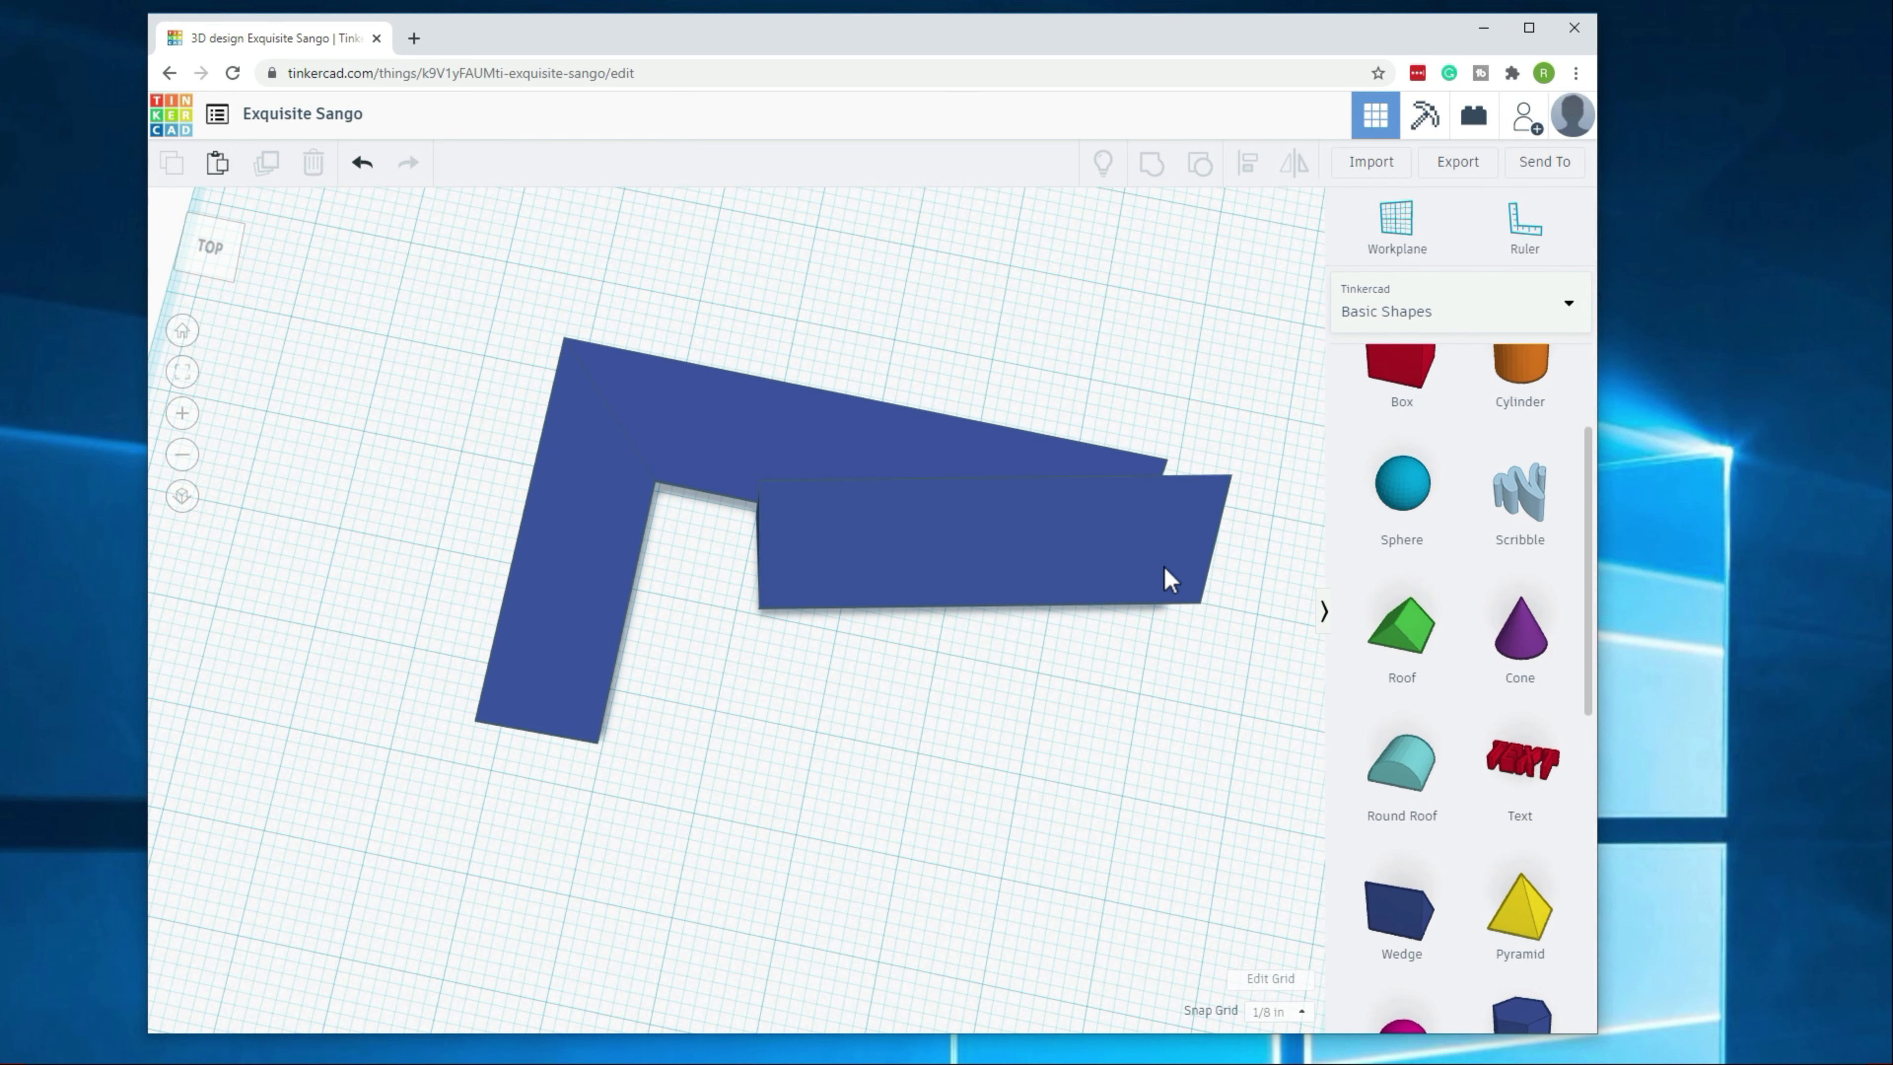
right_drag(1165, 607, 808, 754)
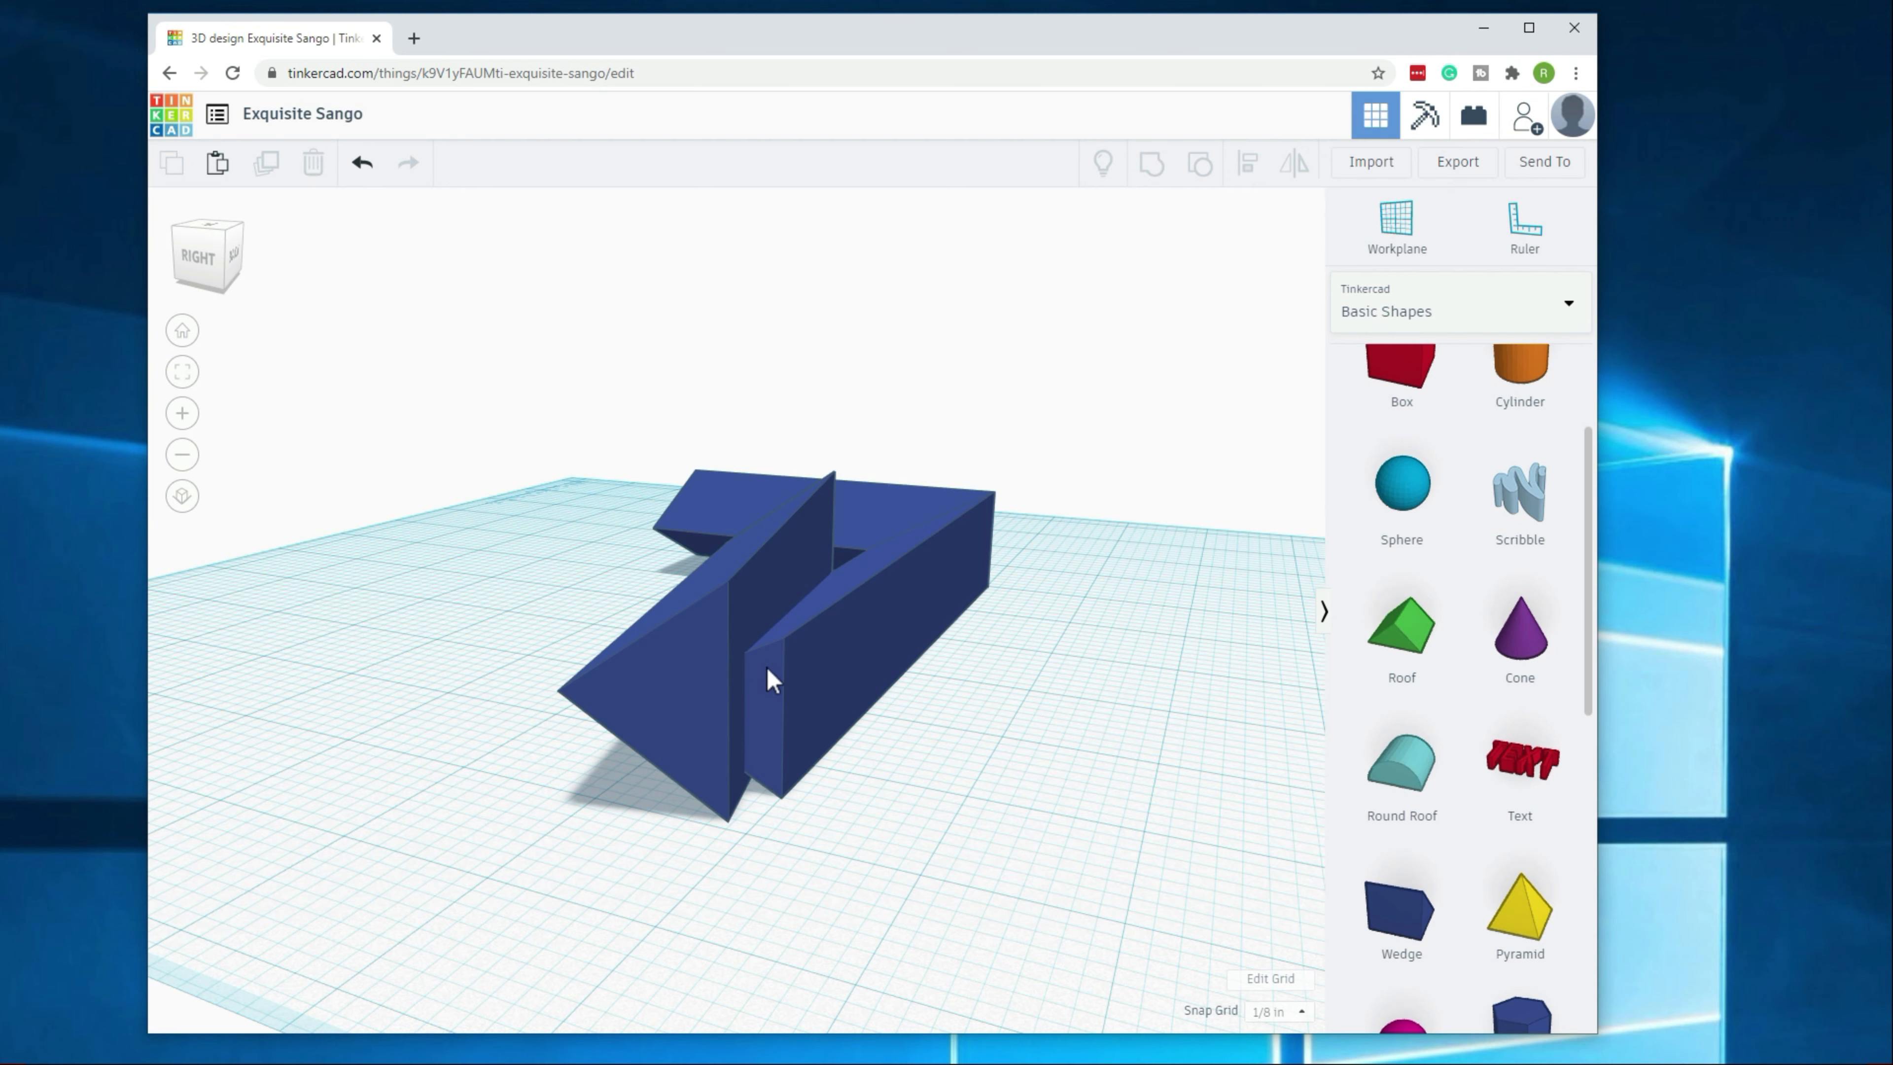
right_drag(833, 718, 924, 686)
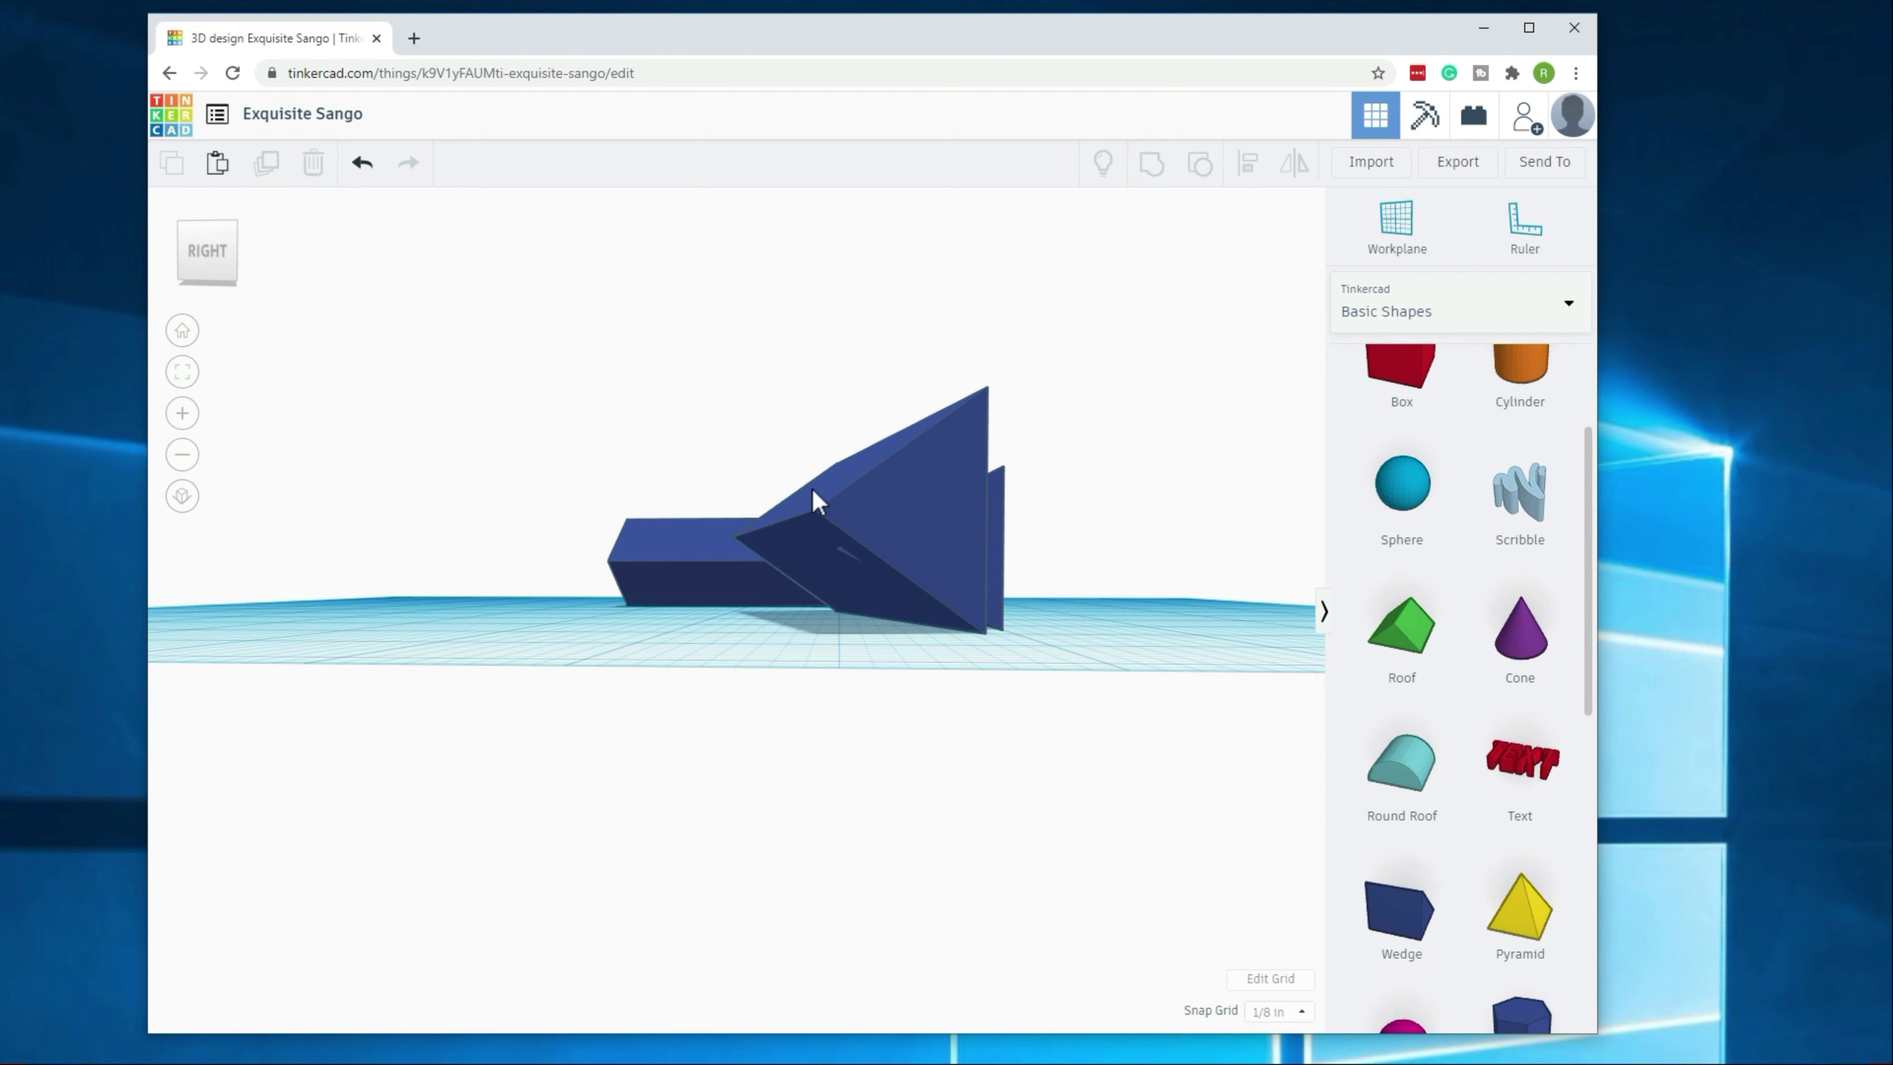
mouse_move(781, 626)
right_down()
mouse_move(782, 668)
mouse_move(779, 648)
right_up()
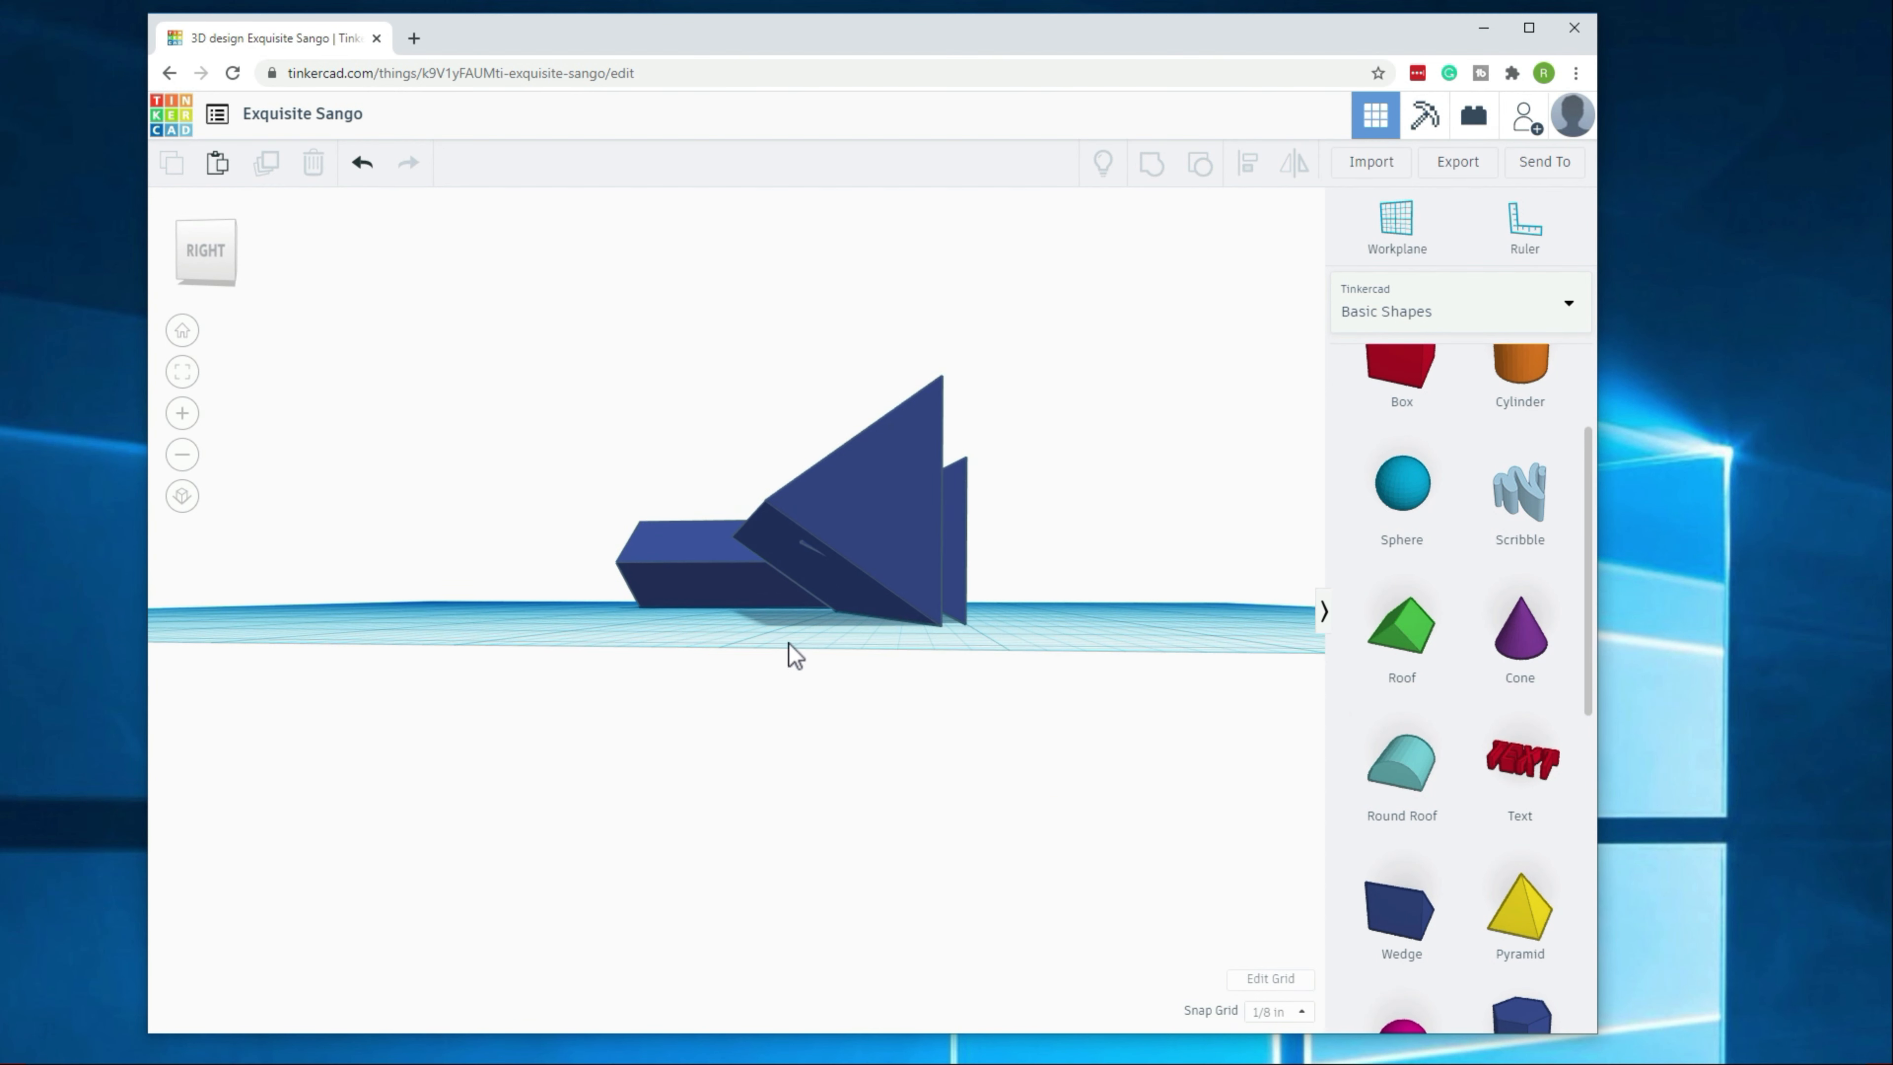
Step: Lower the rotated wedge slightly so its bottom edge sits below the workplane
click(878, 511)
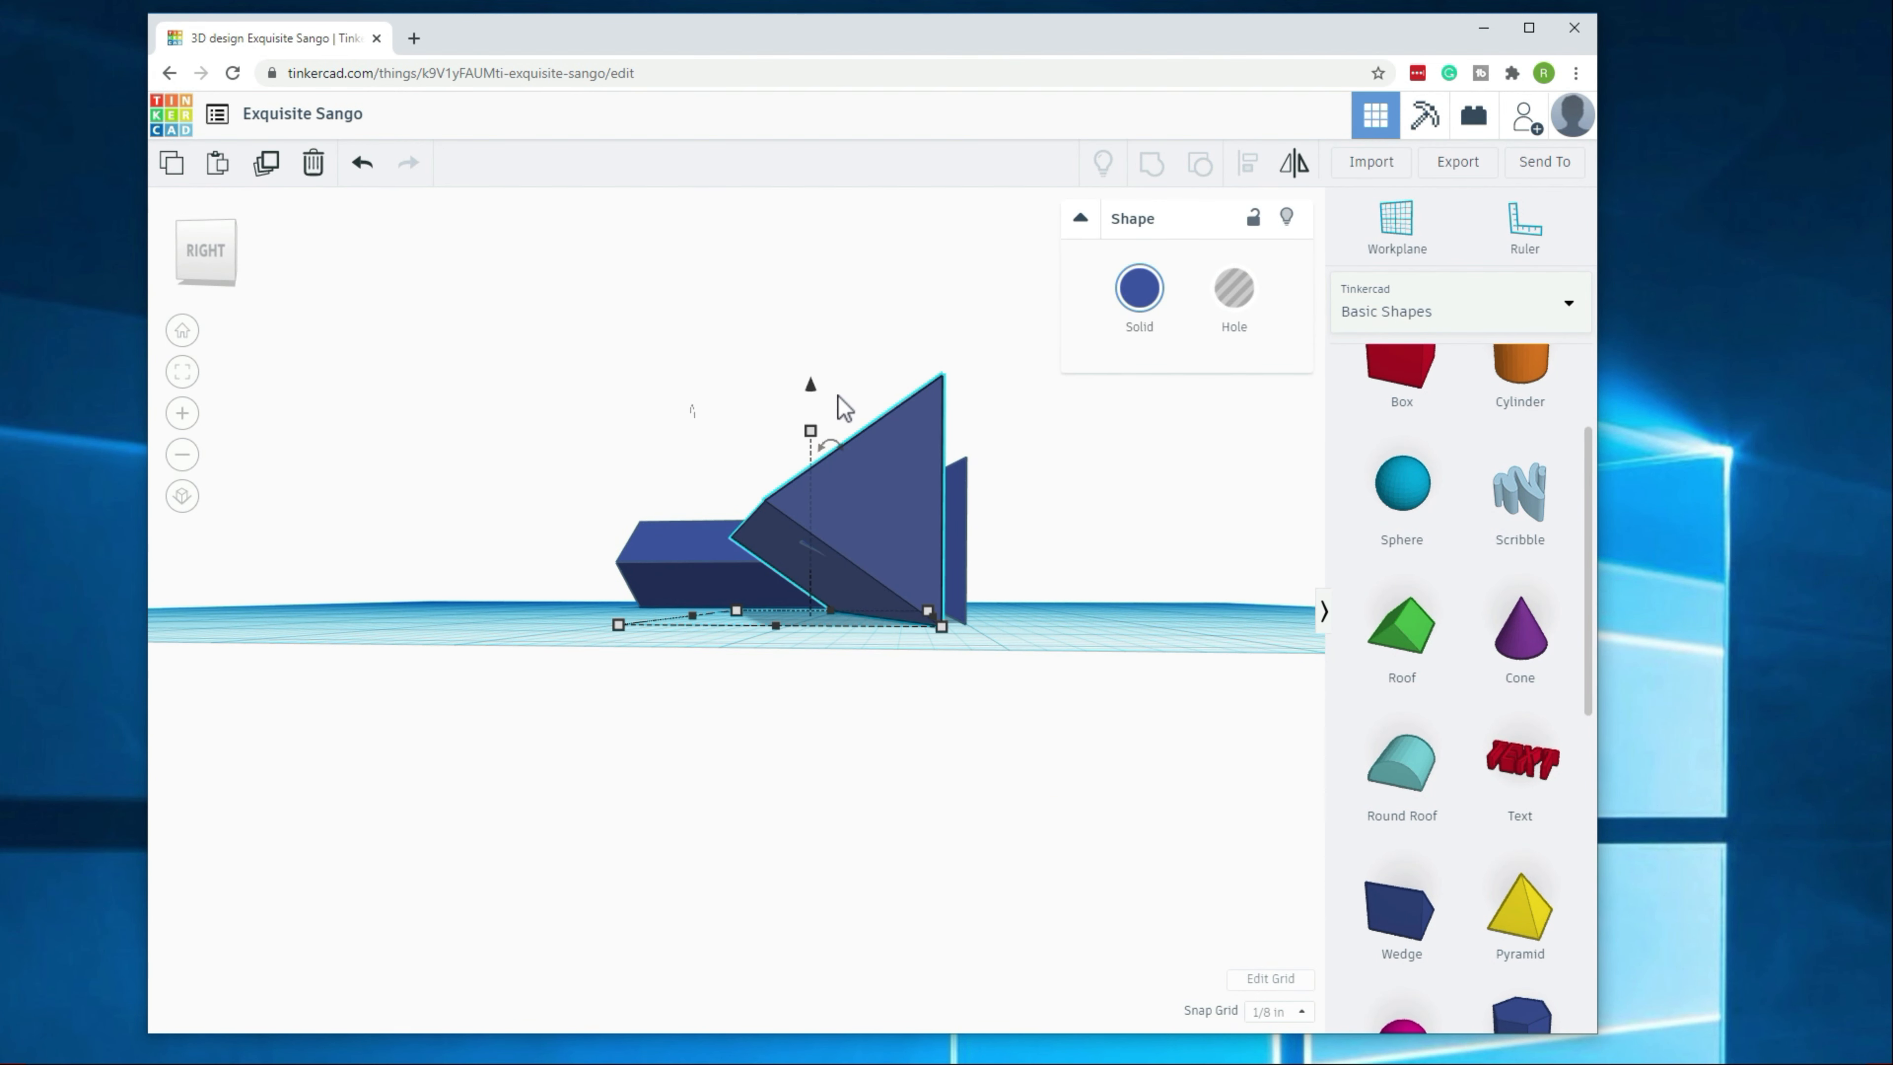
drag(810, 388, 811, 403)
click(1139, 573)
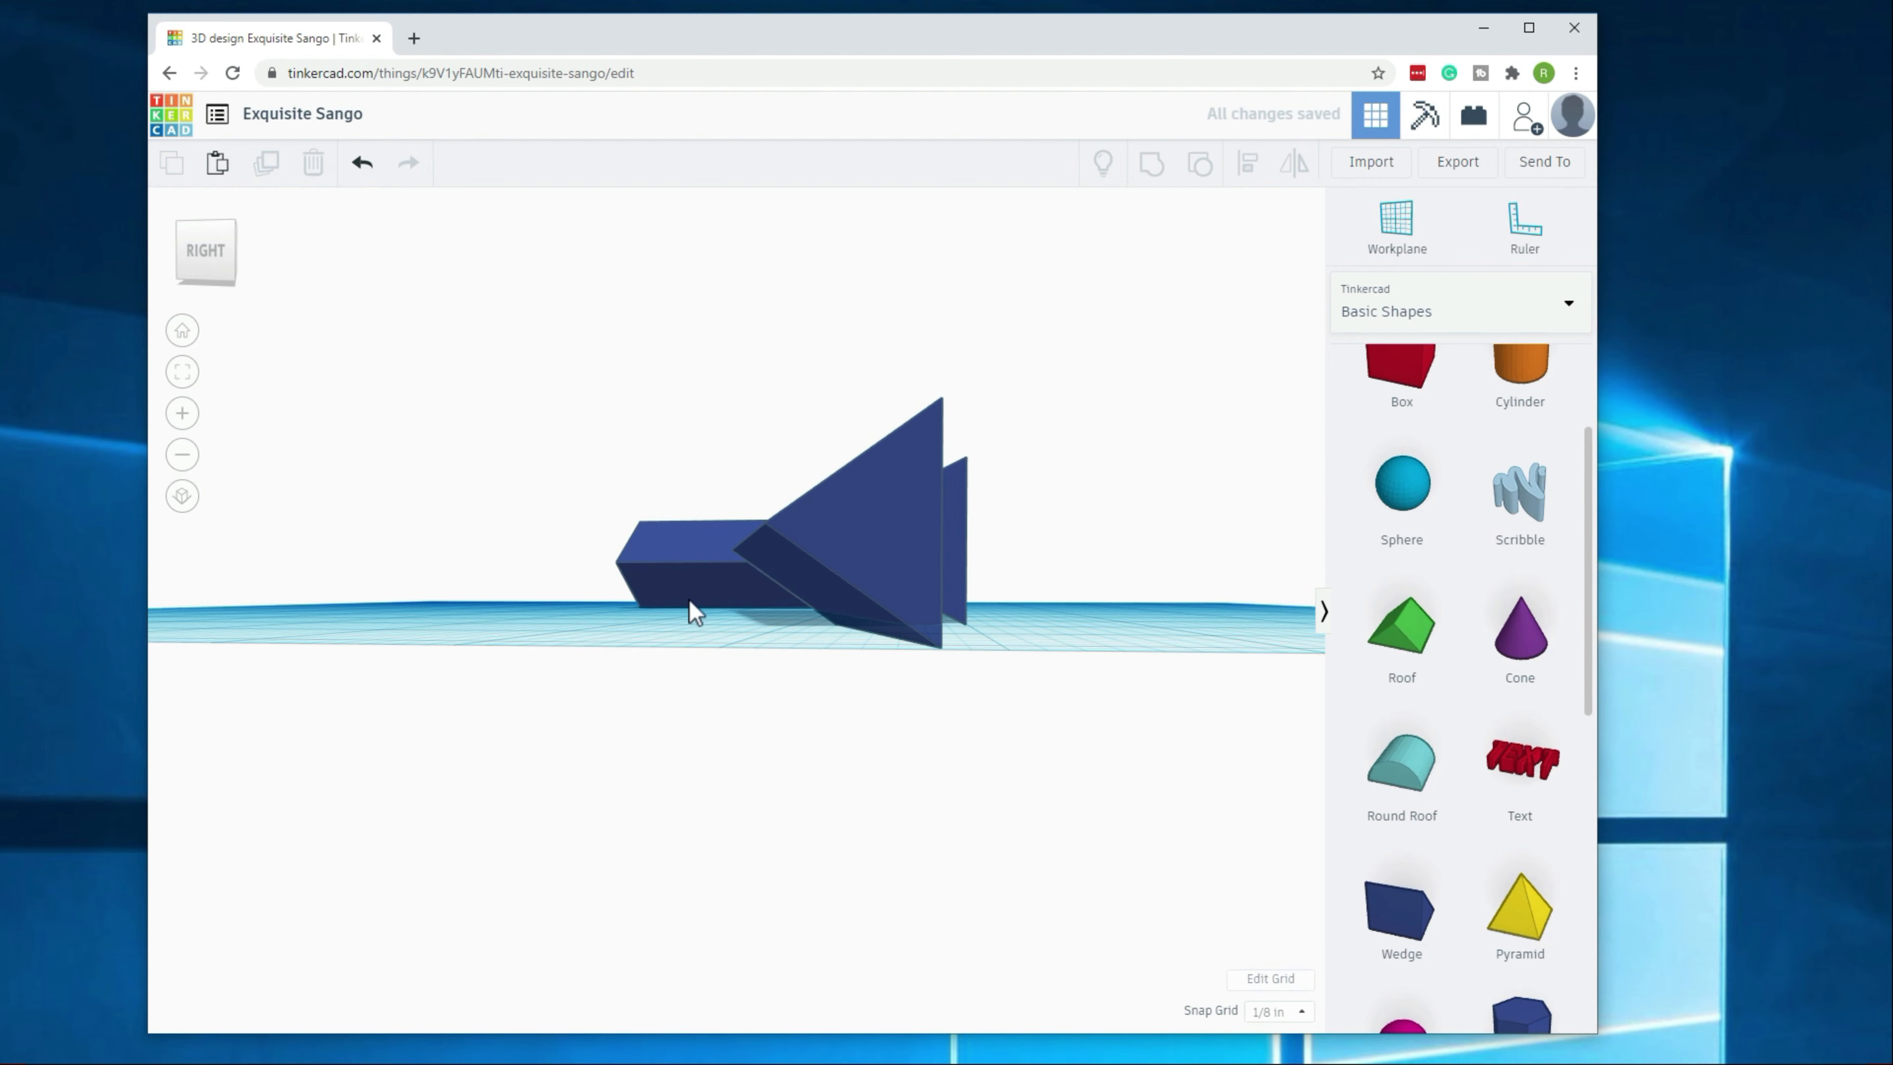
Step: Turn the rotated wedge into a hole and group it with the L-shaped piece to cut a taper into the long arm
right_drag(857, 550, 1031, 865)
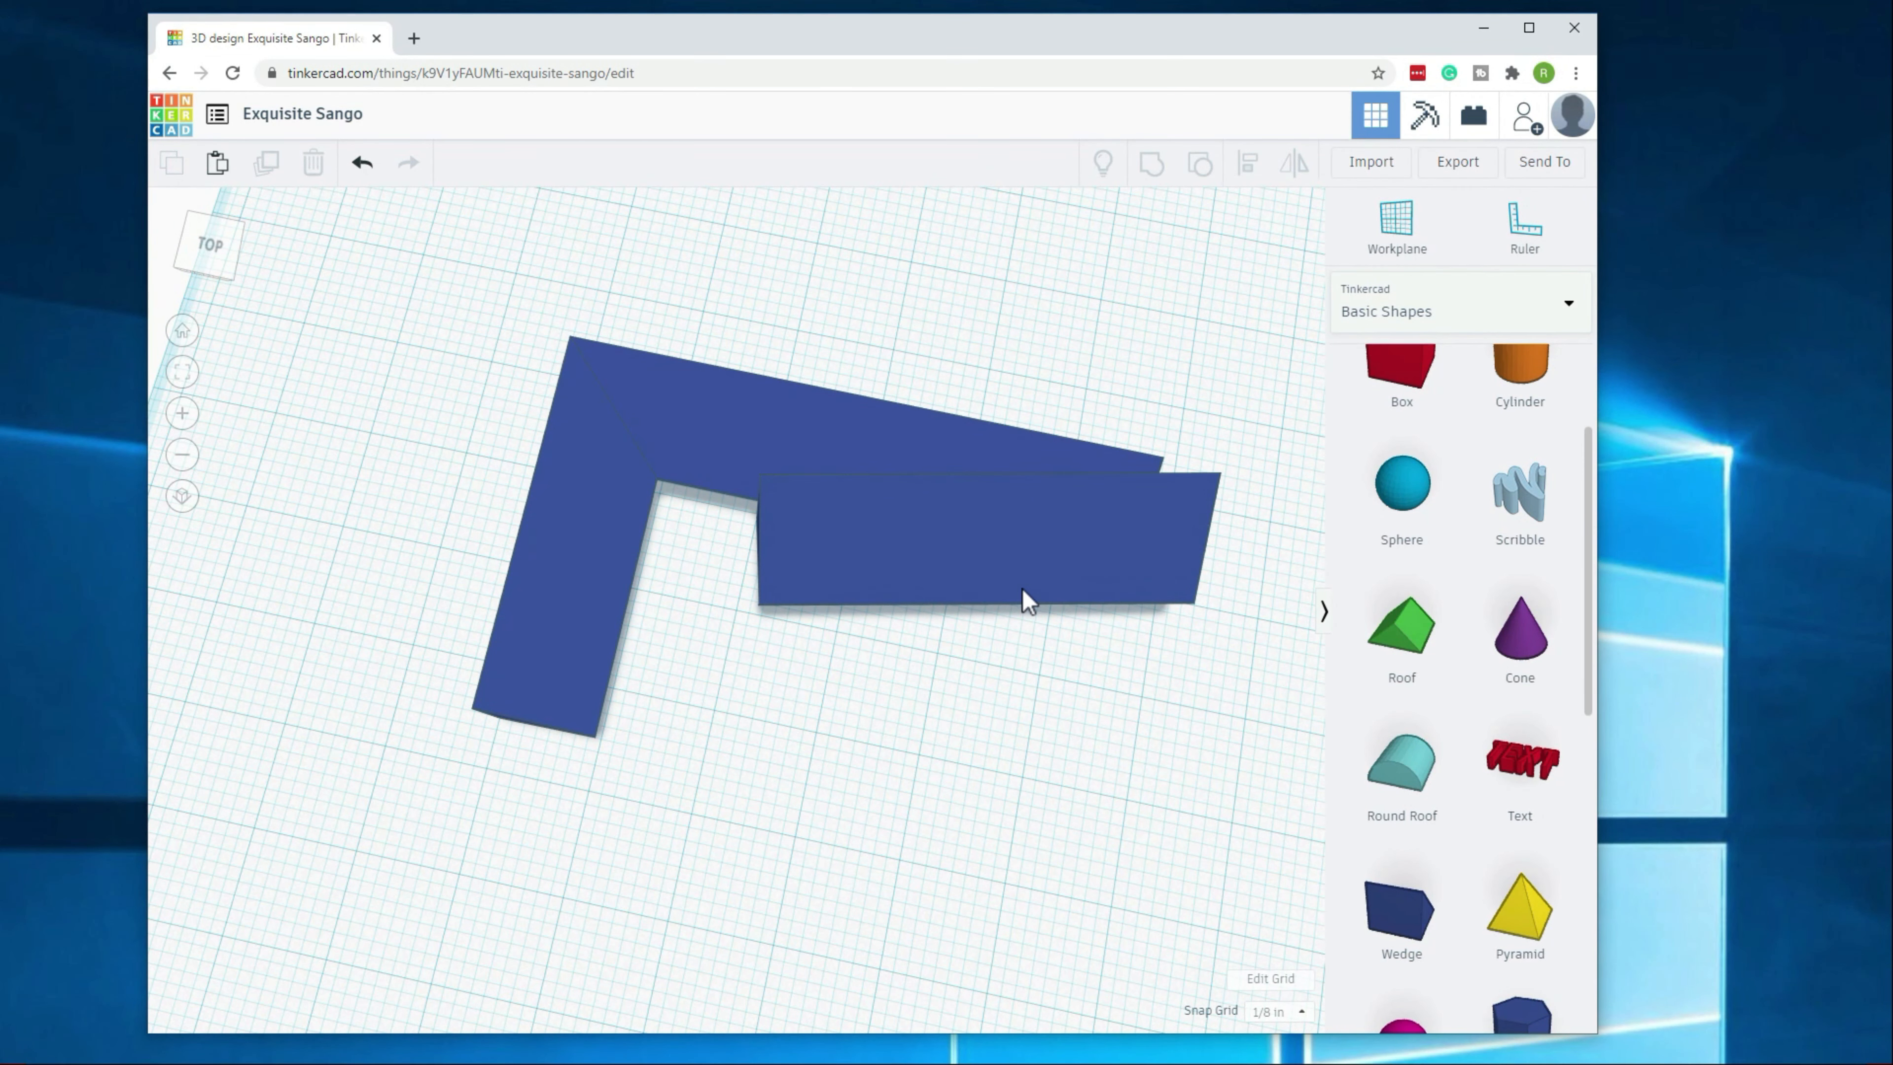
click(1008, 567)
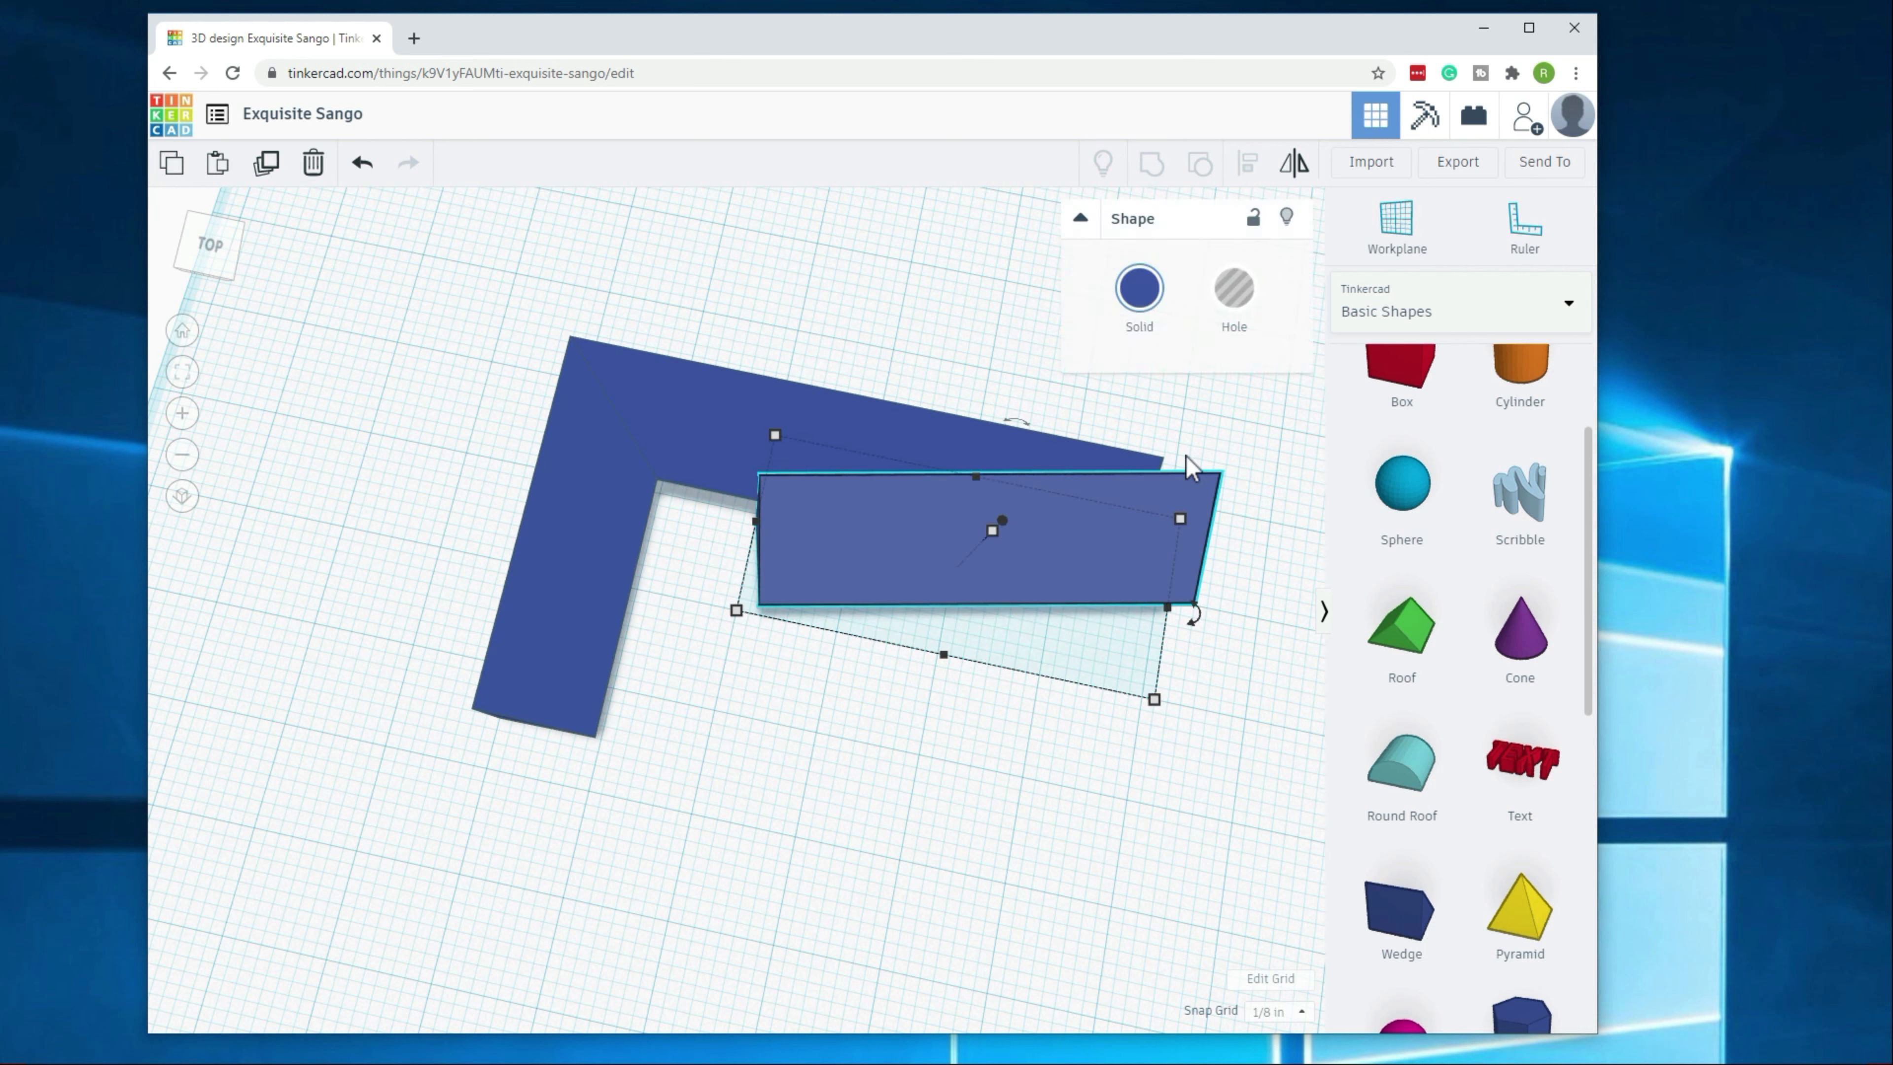
click(1231, 298)
click(1078, 665)
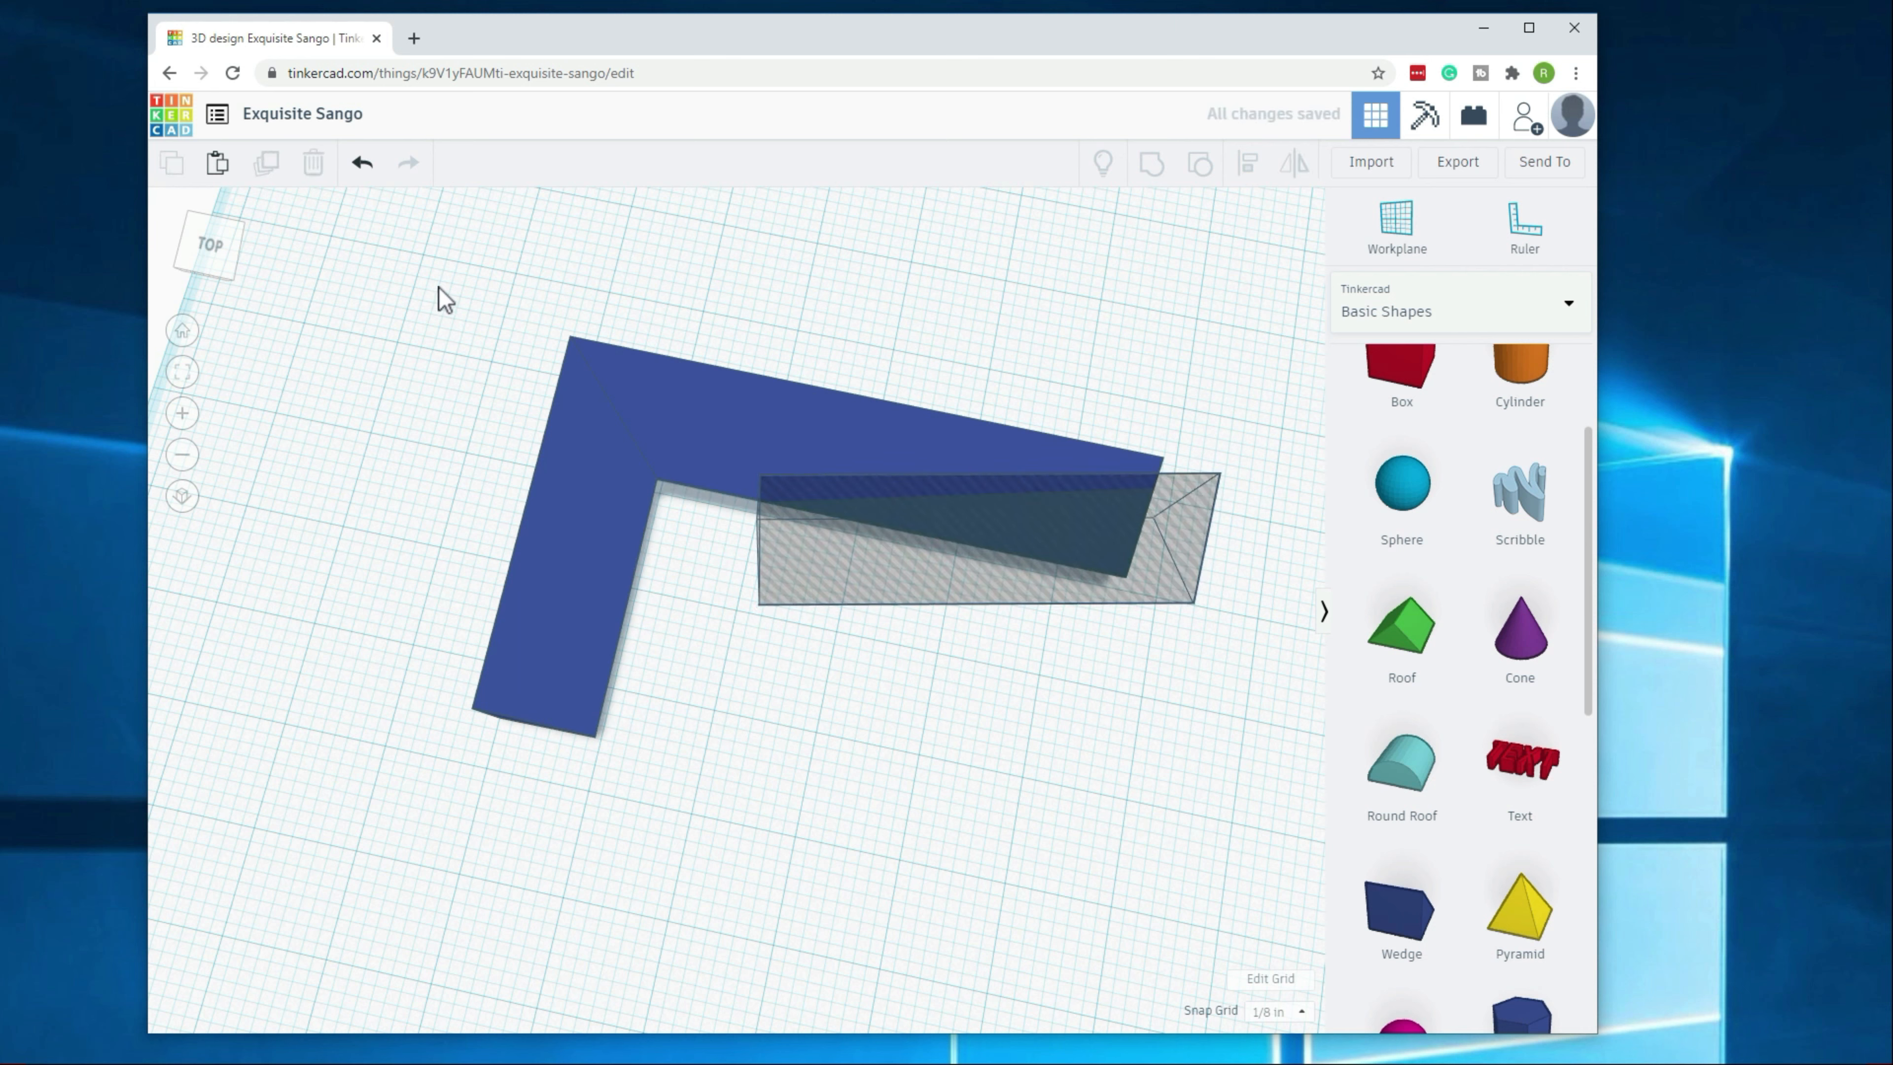
drag(438, 287, 1186, 822)
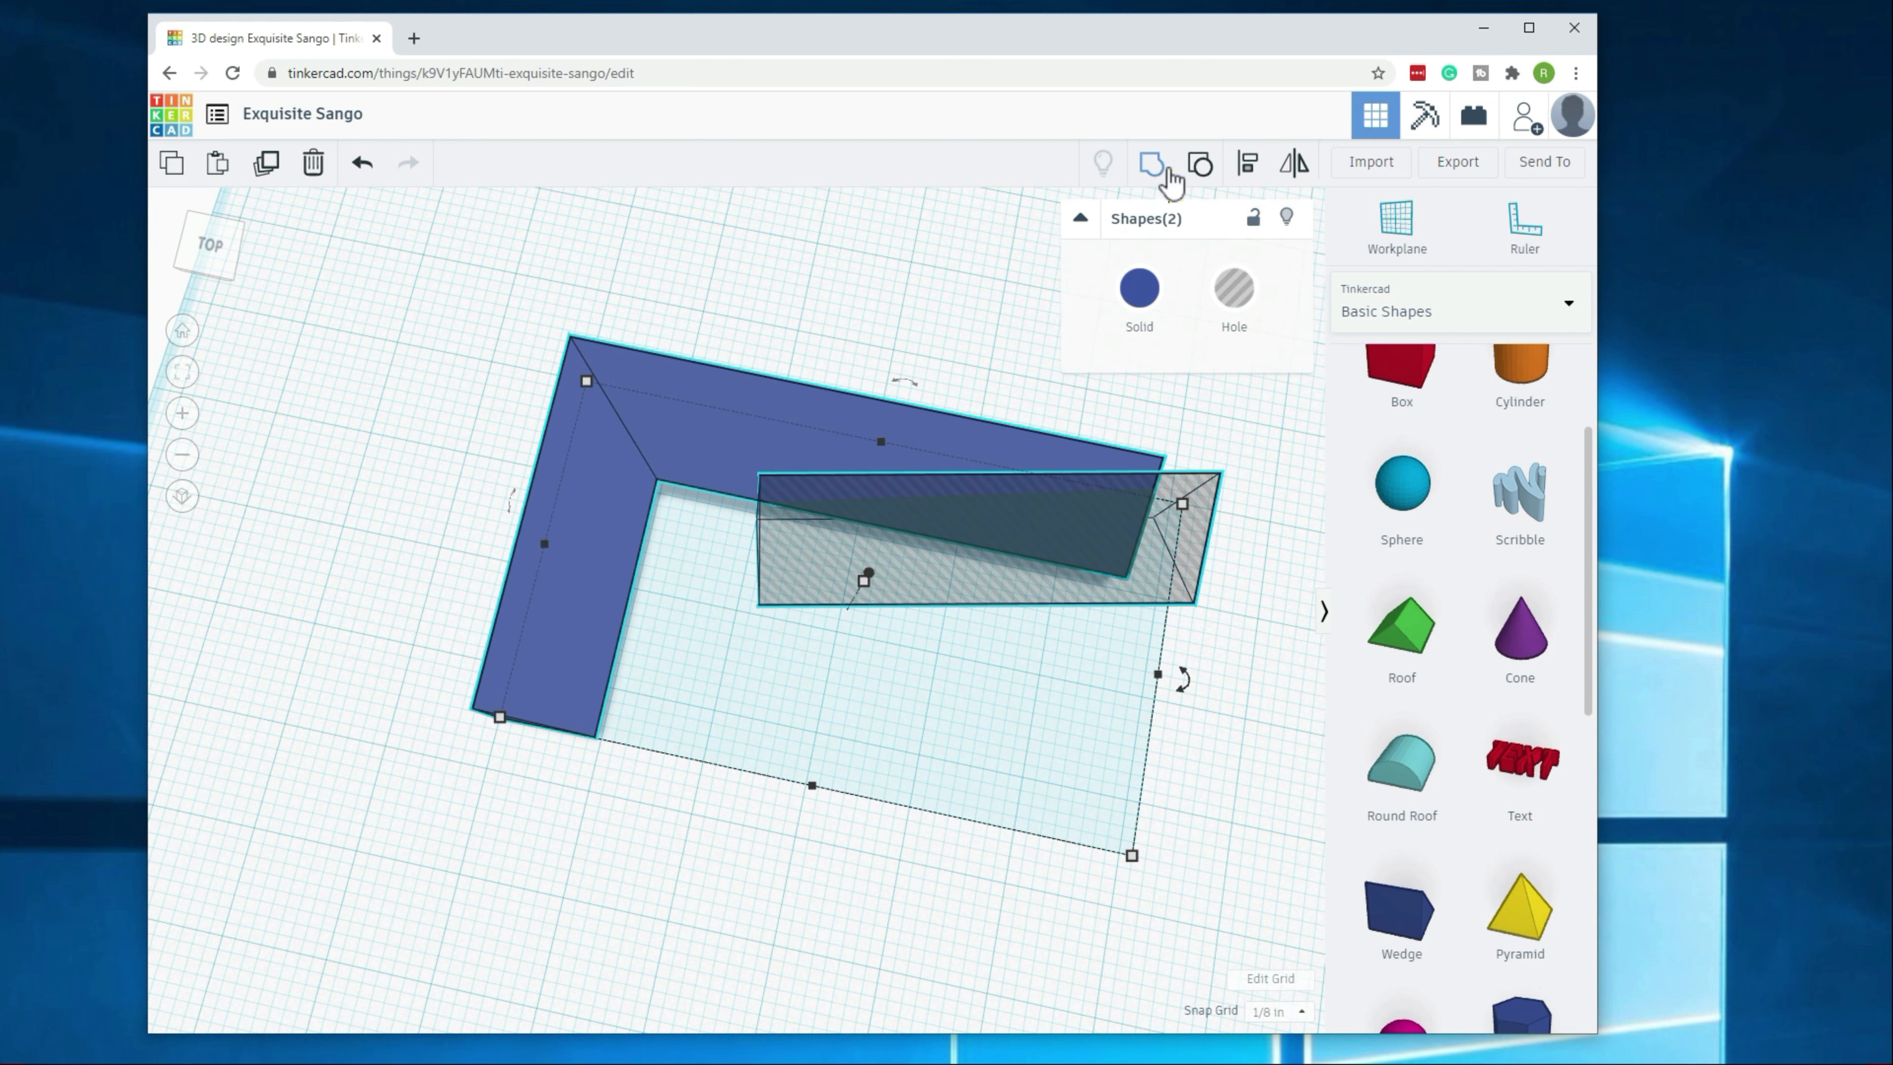
click(1152, 165)
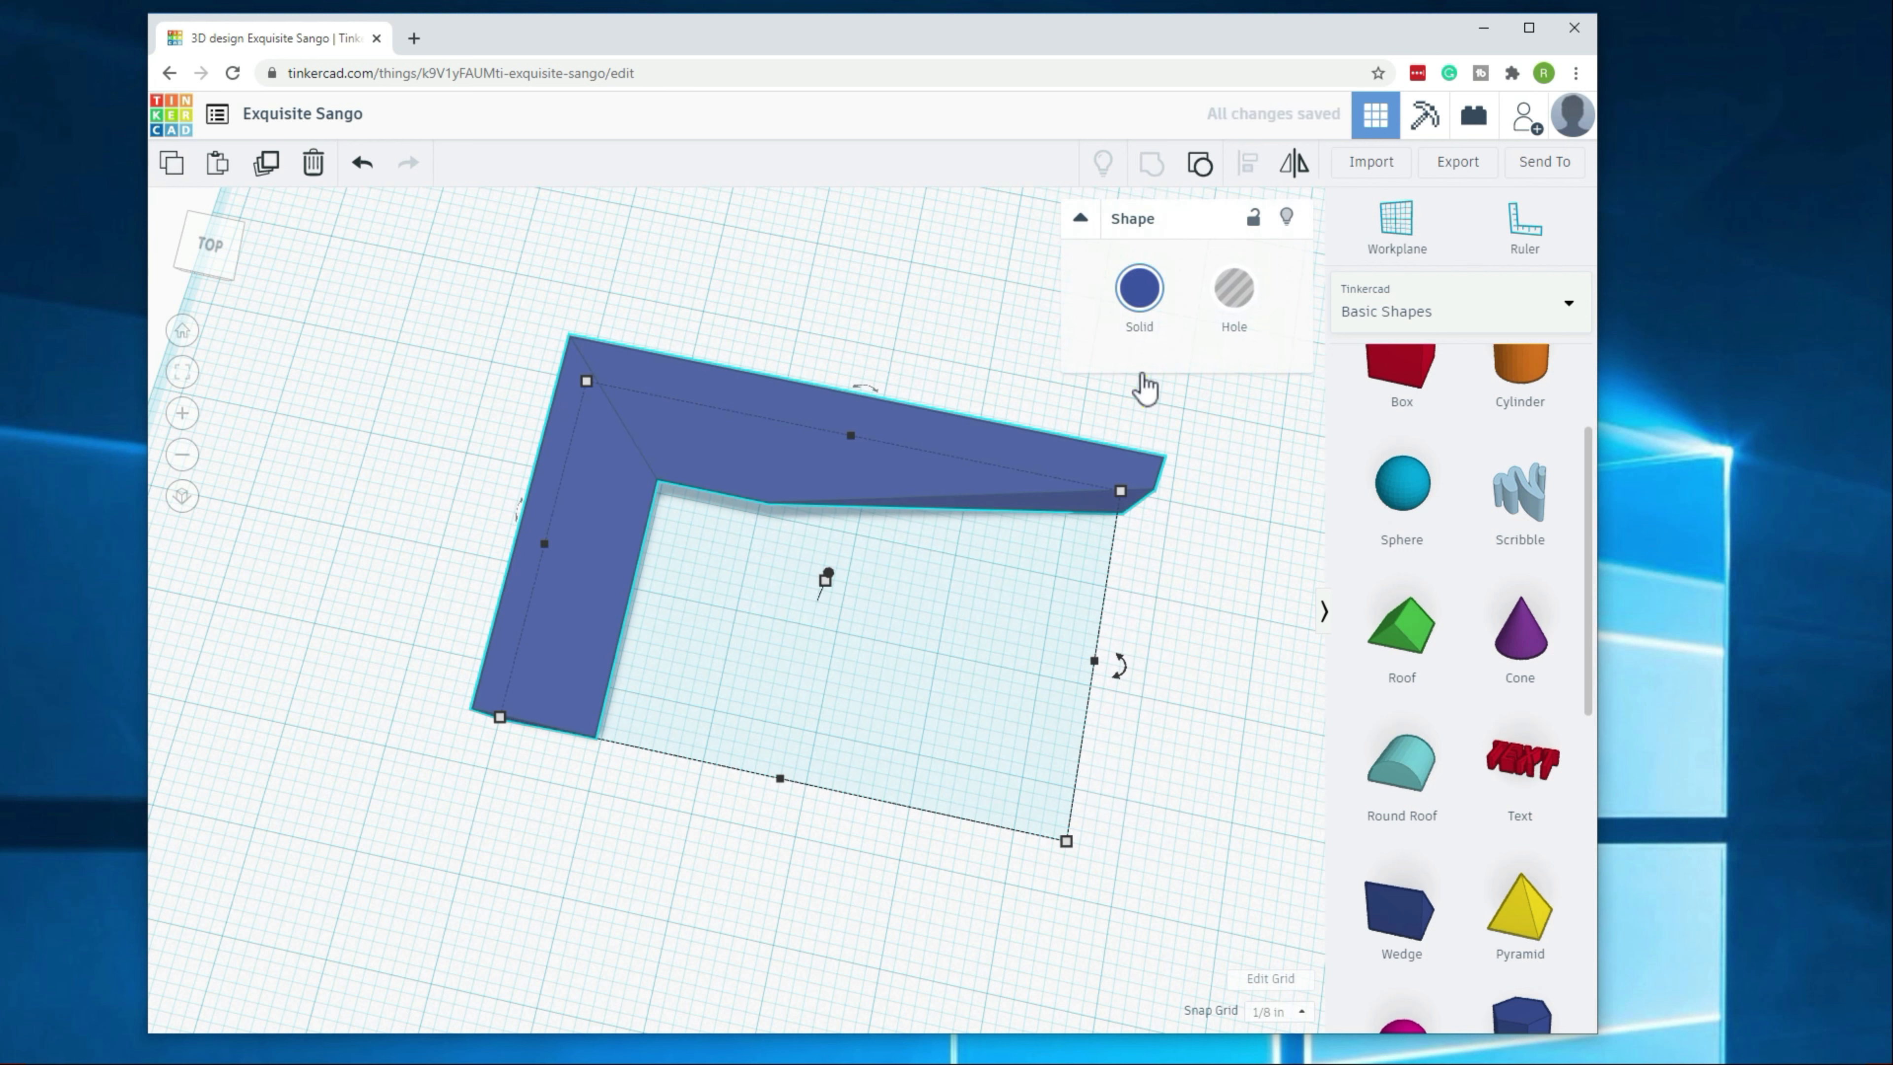
click(1192, 689)
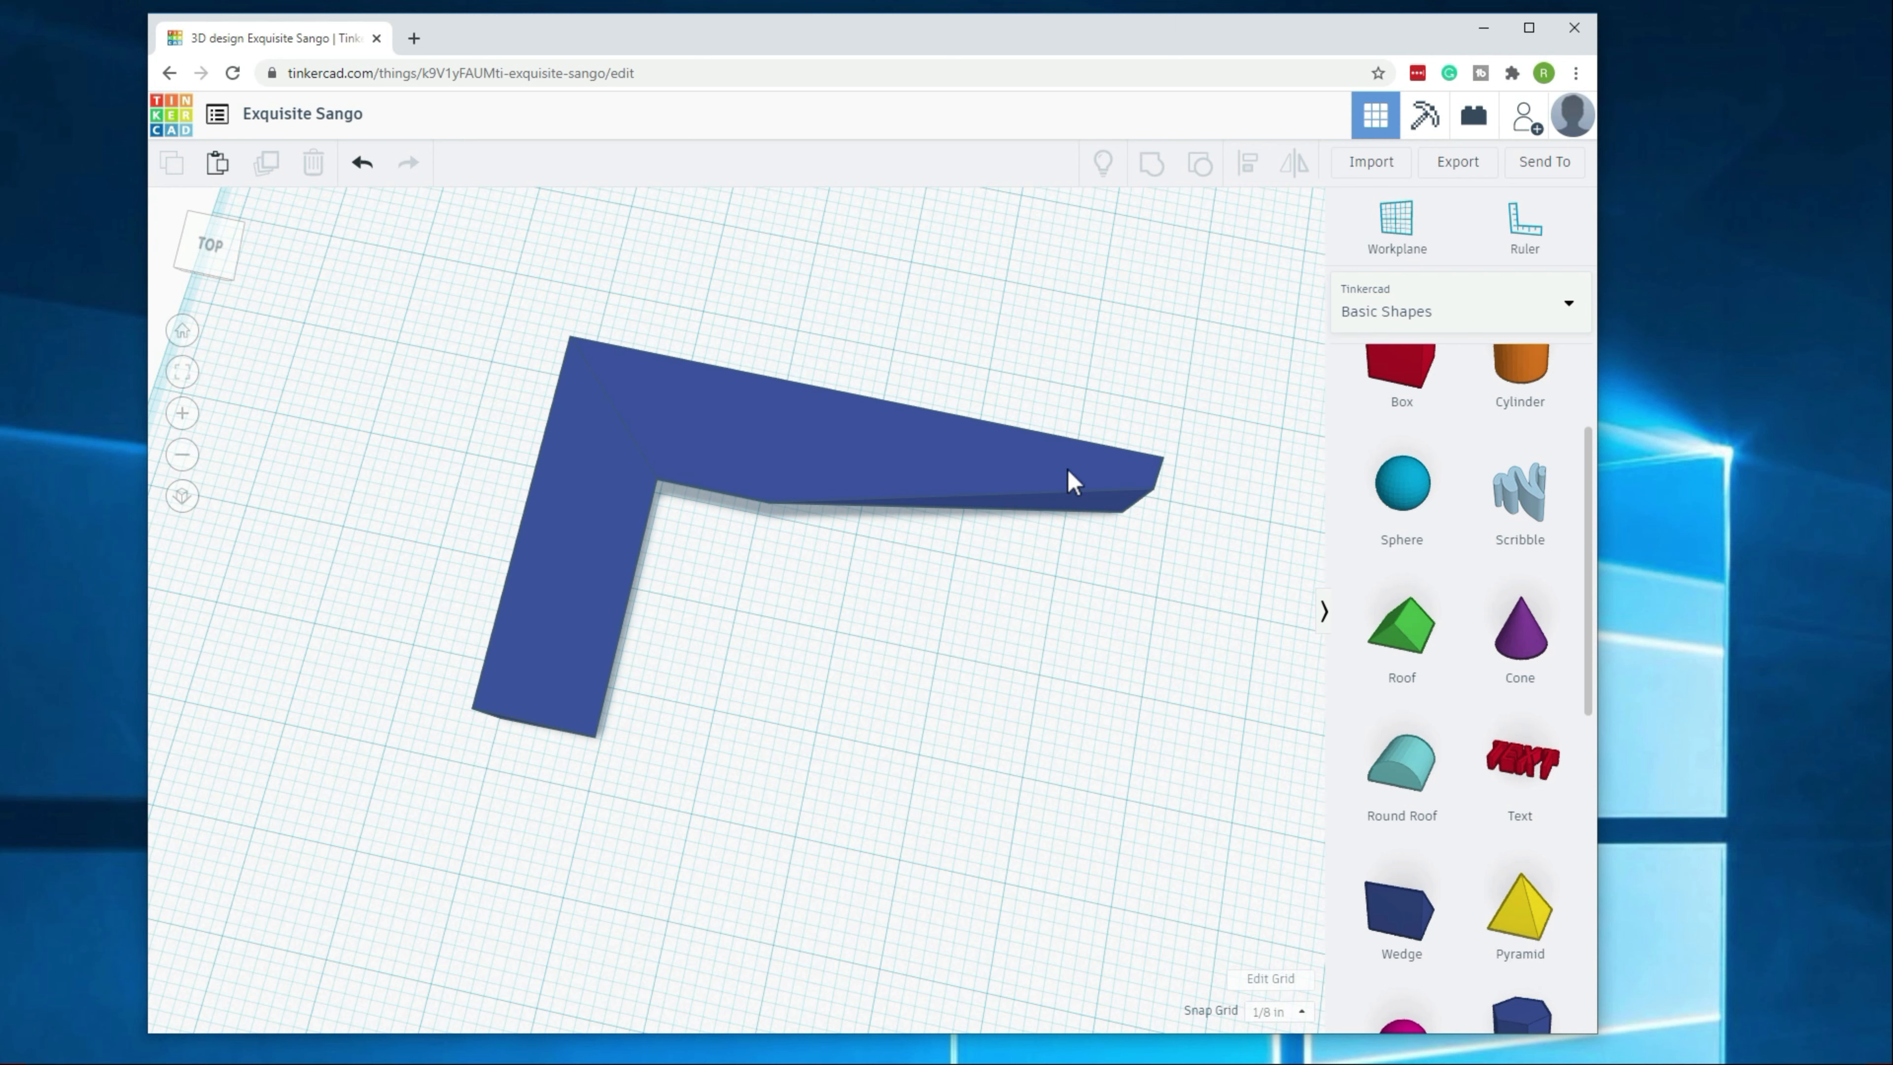
Step: Place a 1 × 1 × 1 in Box on the workplane between the two arms of the L-shaped piece
right_drag(991, 633, 1001, 545)
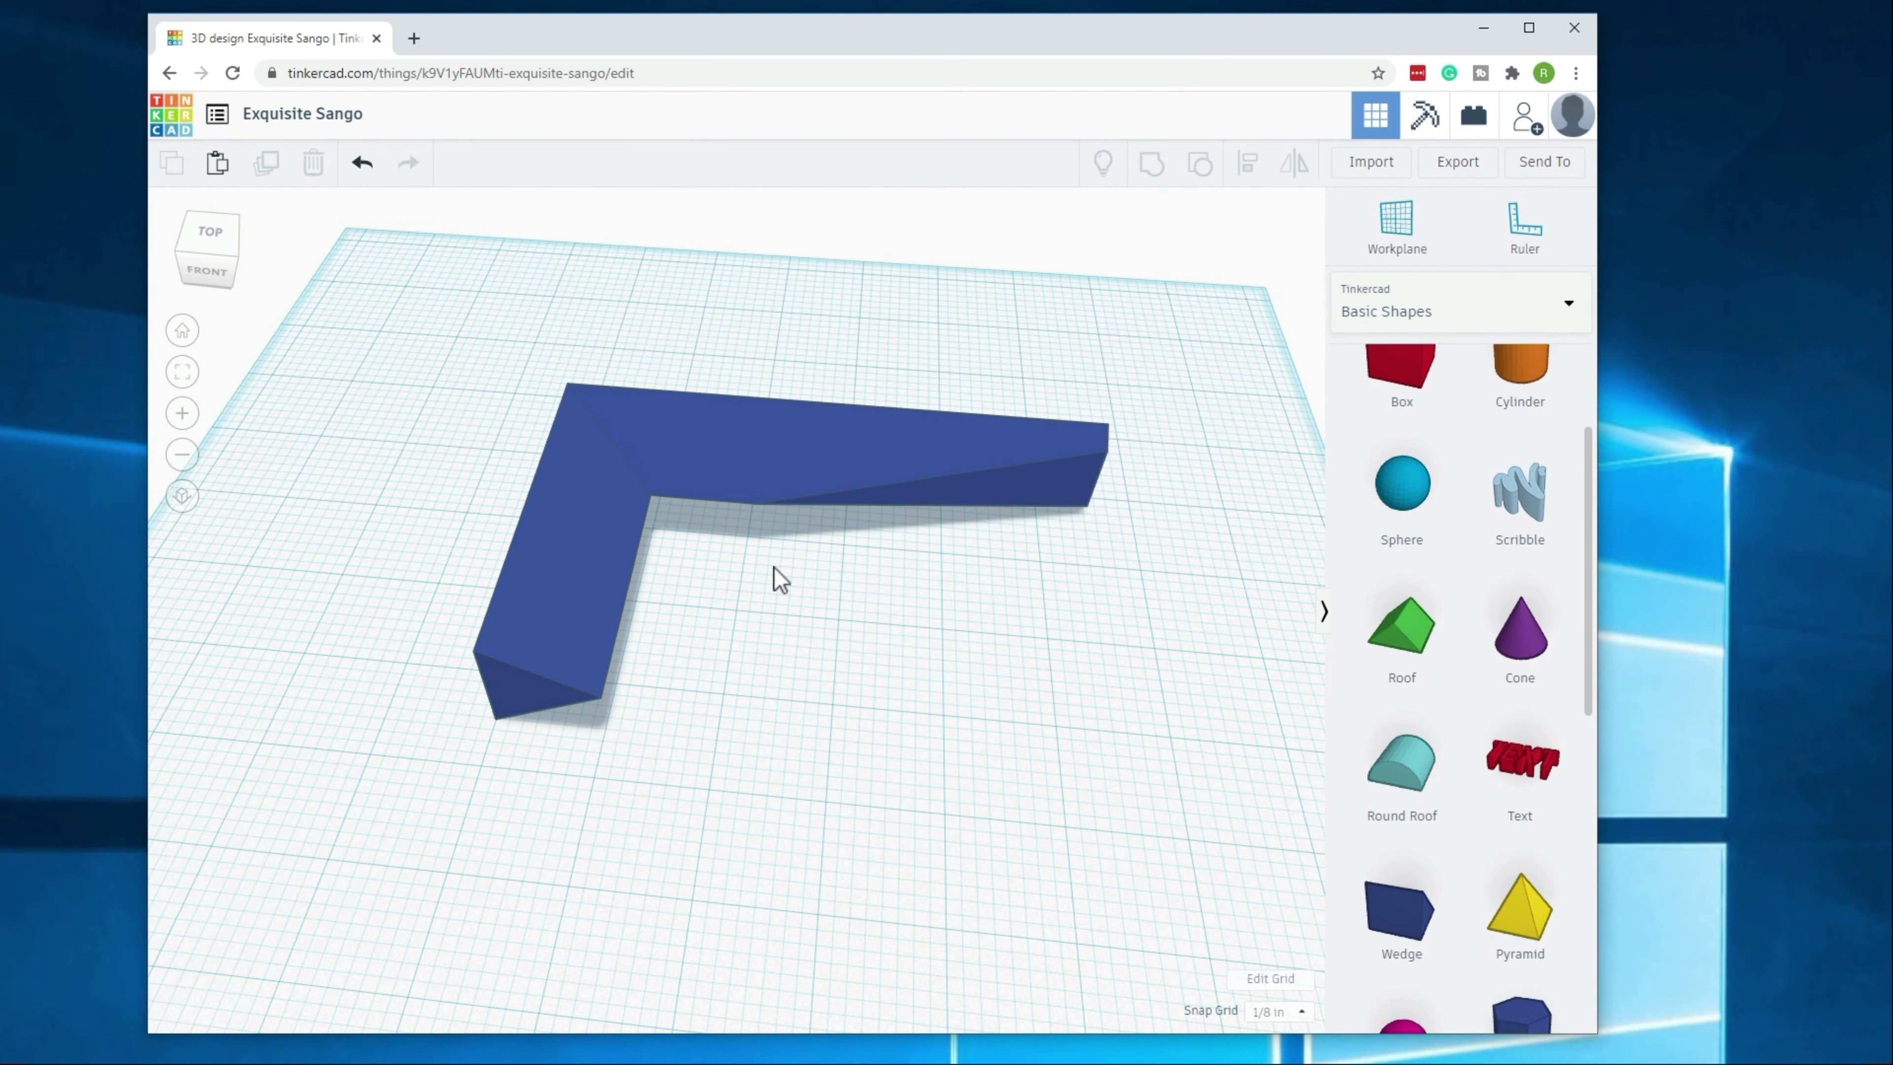
right_drag(772, 574, 754, 667)
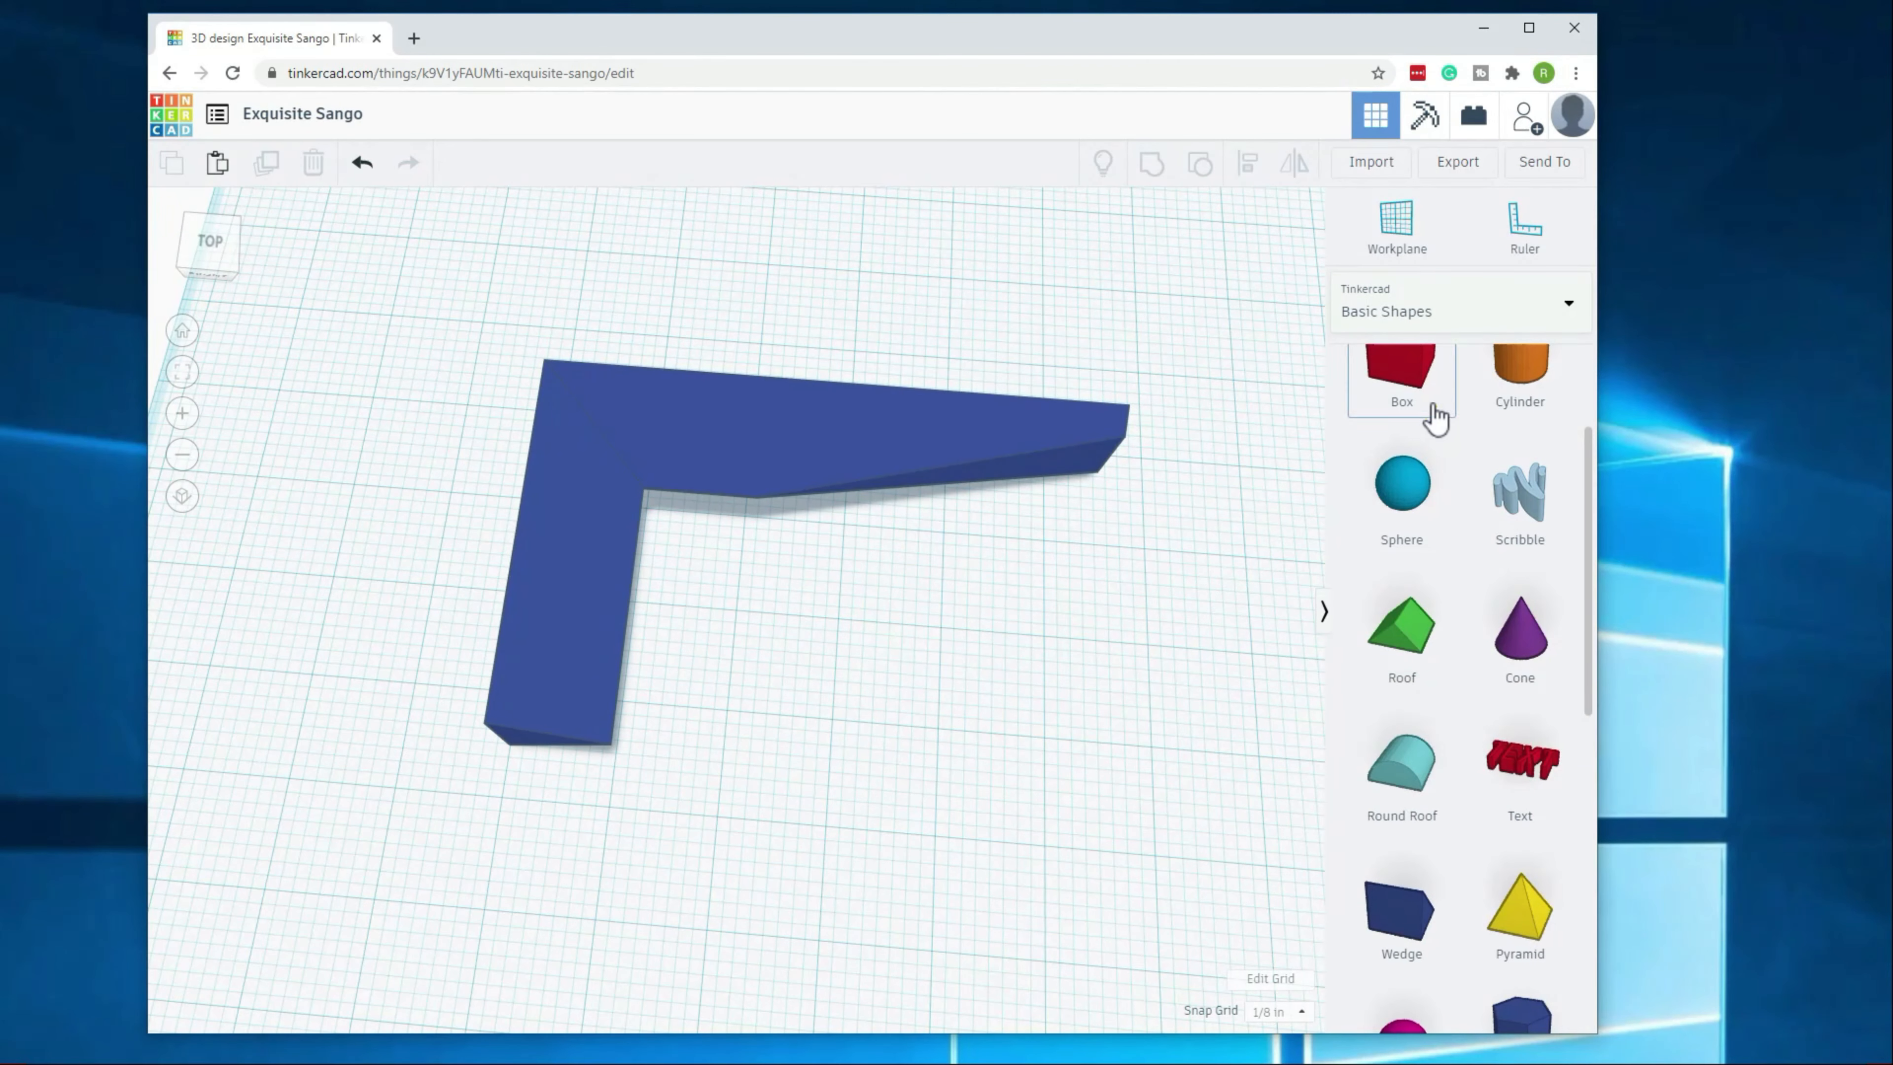
scroll(1100, 639, up, 1)
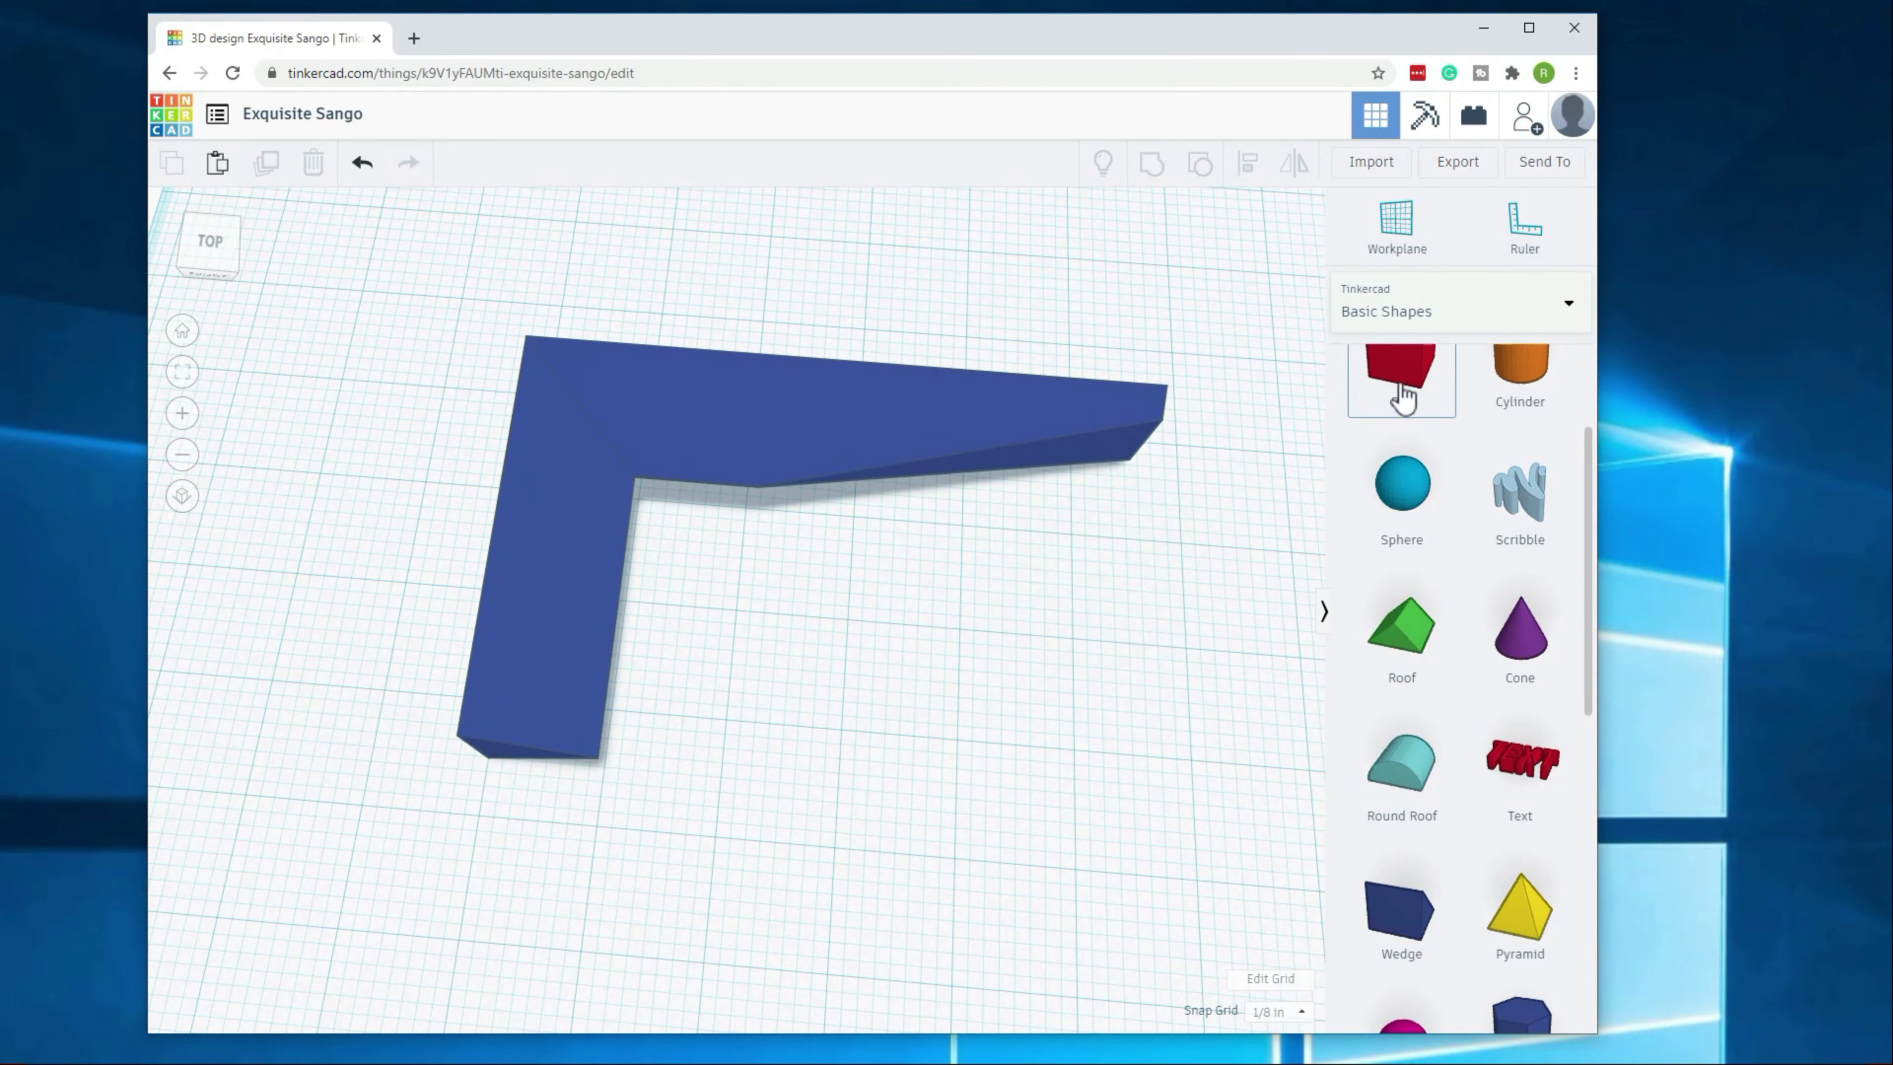
drag(1395, 373, 848, 720)
click(847, 720)
click(1045, 740)
click(848, 735)
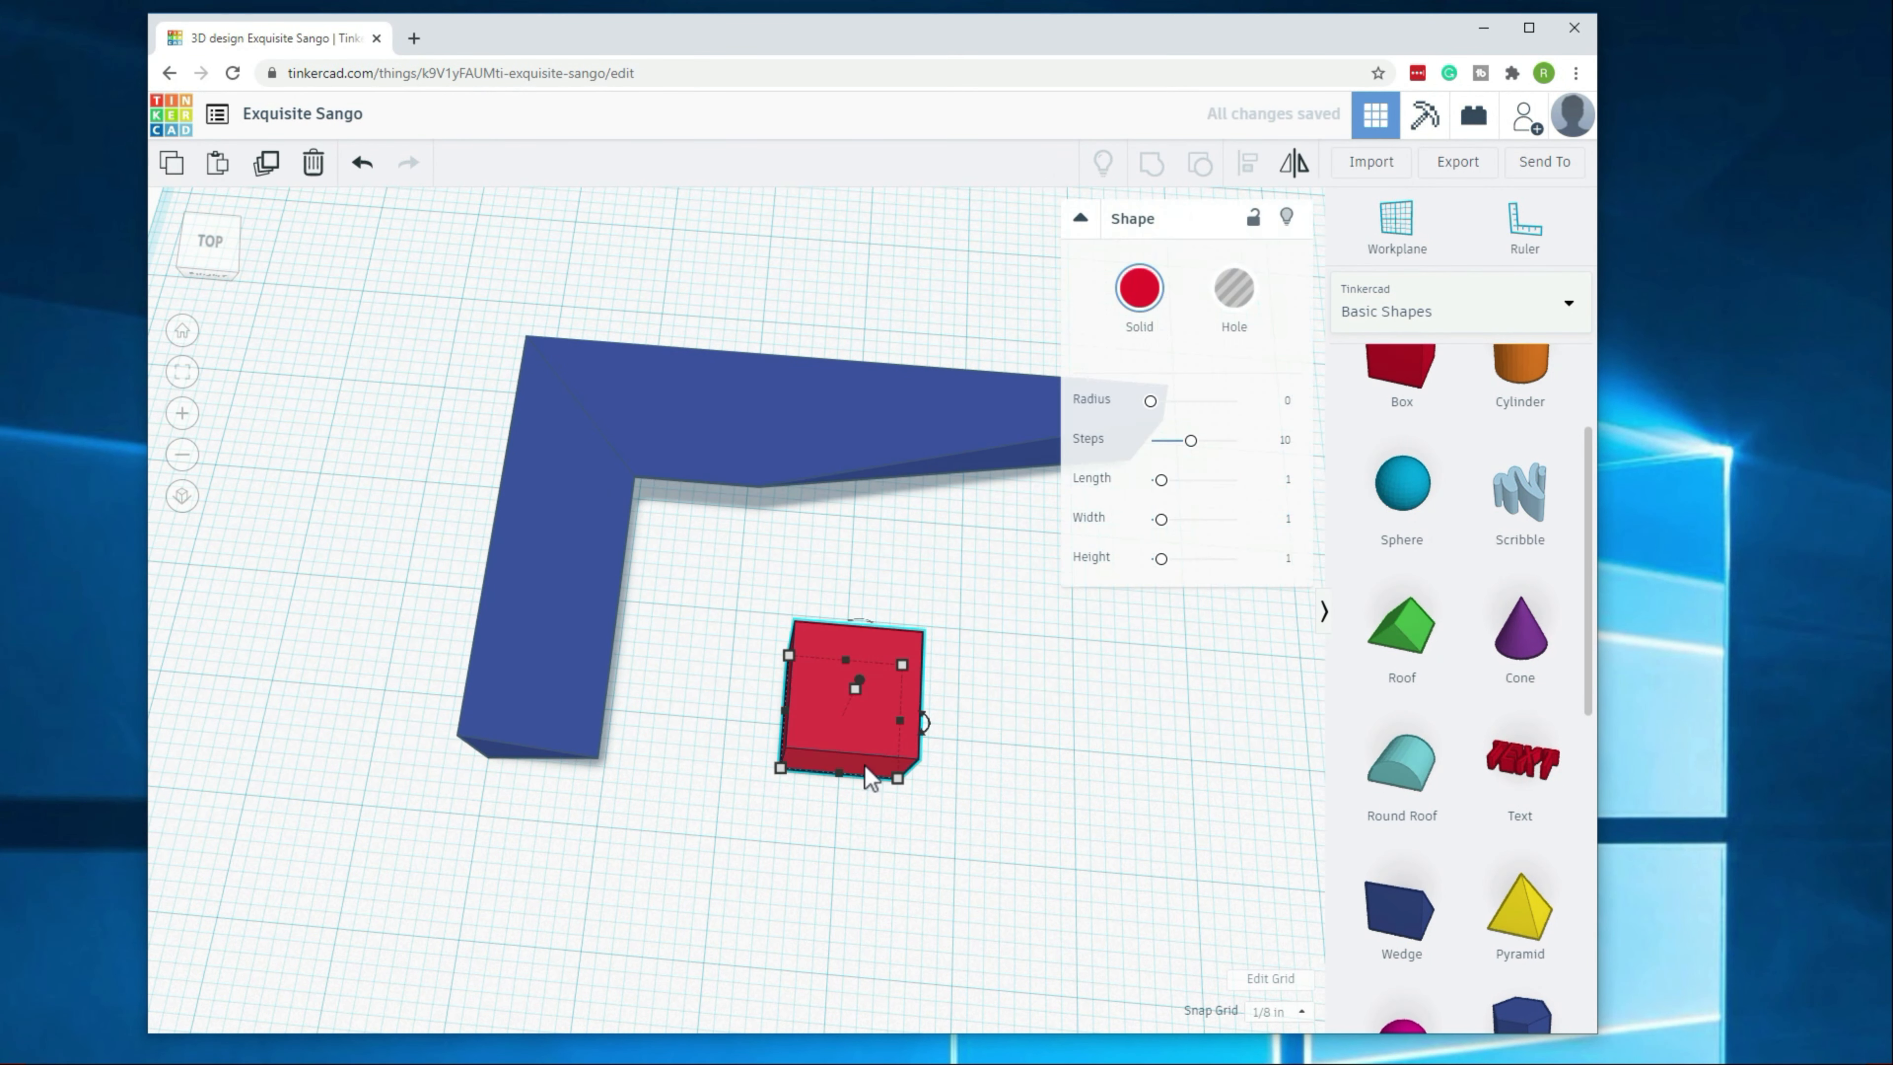
Step: Move the box into the inner corner of the L-shaped piece so it overlaps both arms
right_drag(954, 778, 987, 625)
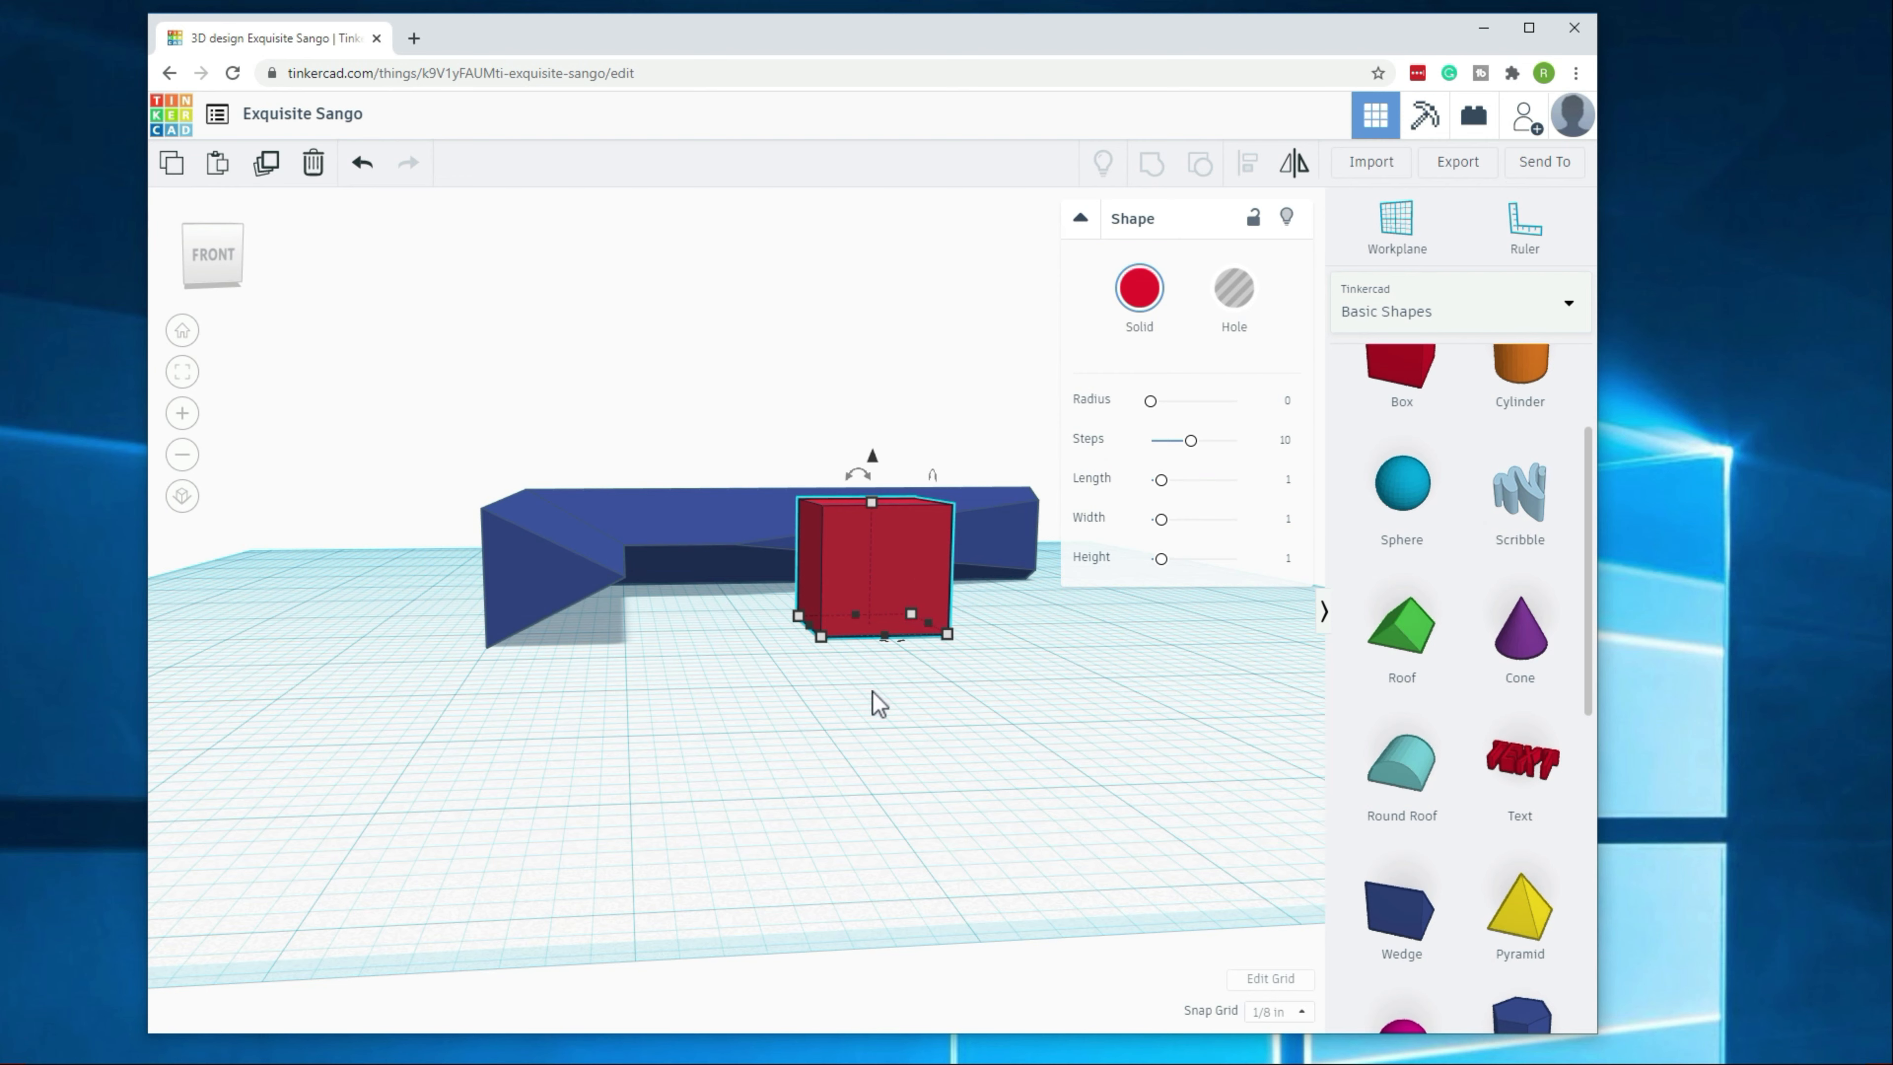
click(845, 799)
right_drag(845, 799, 827, 980)
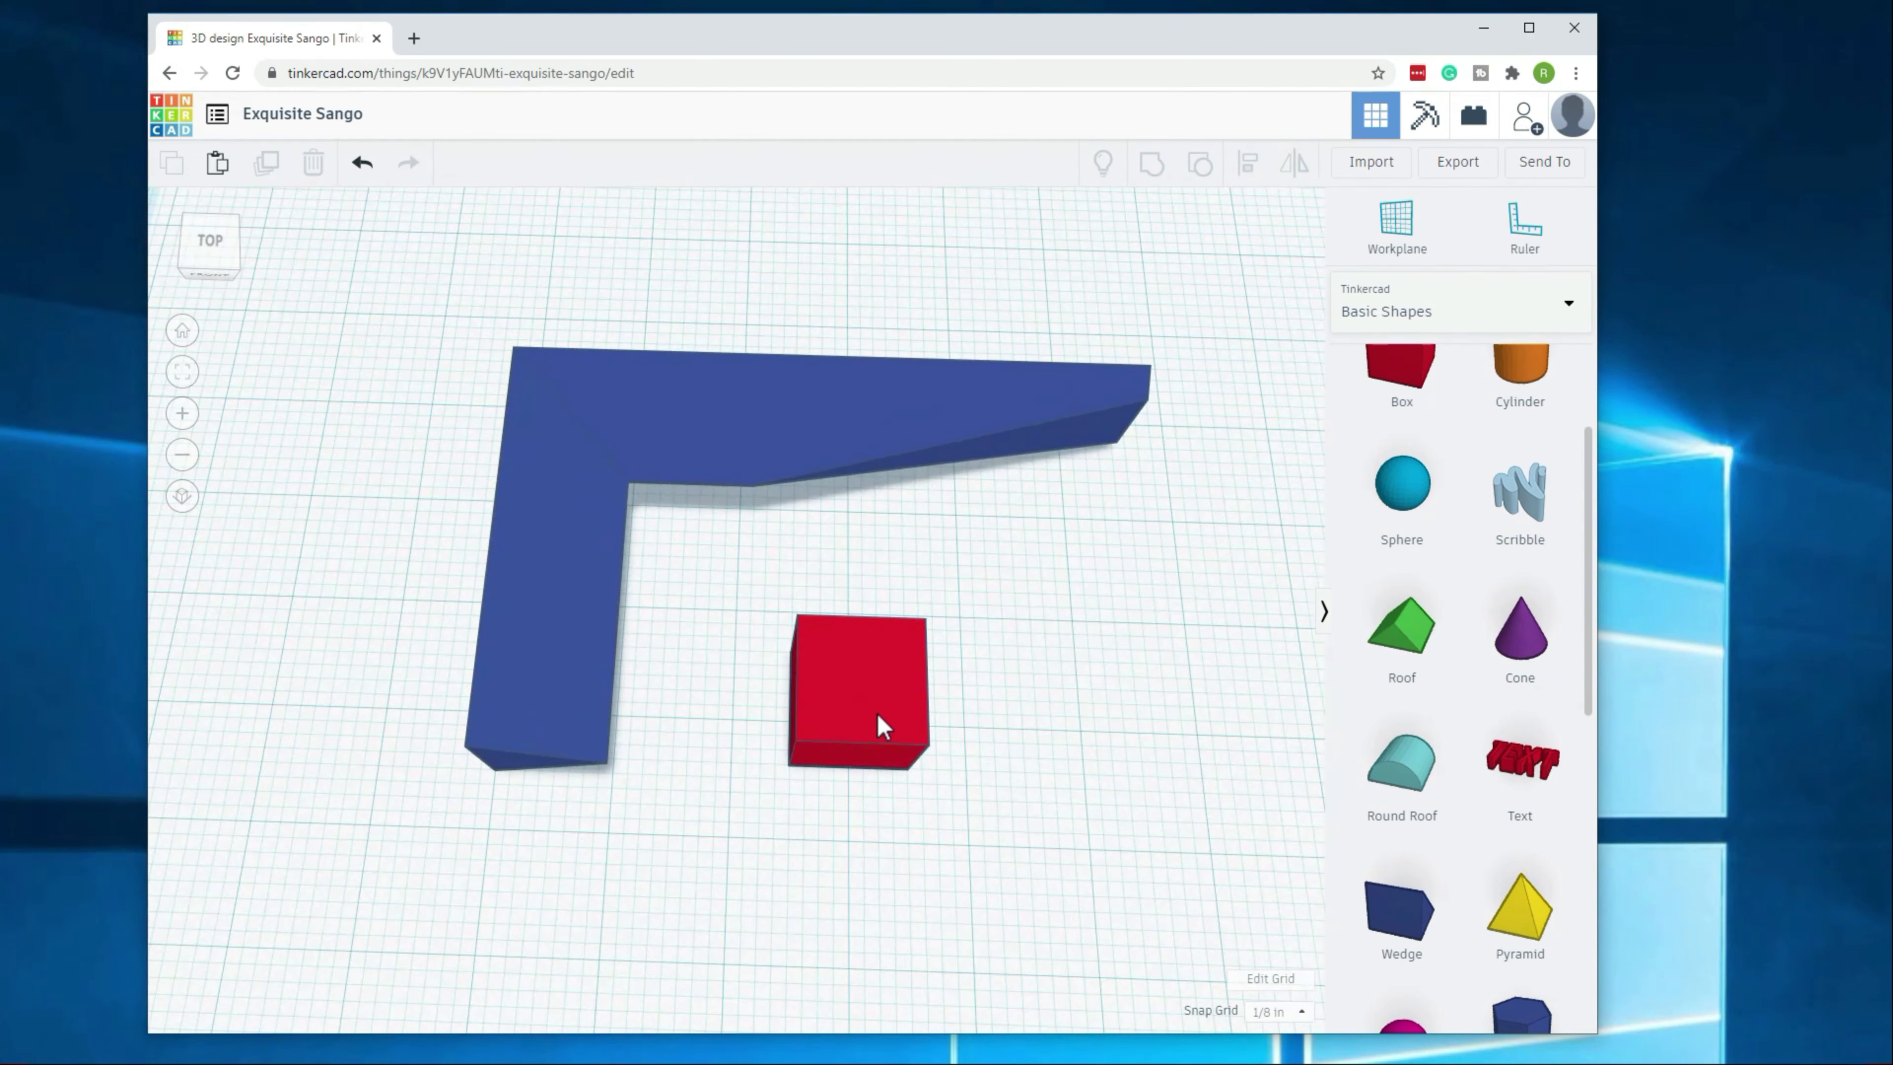
drag(878, 723, 674, 548)
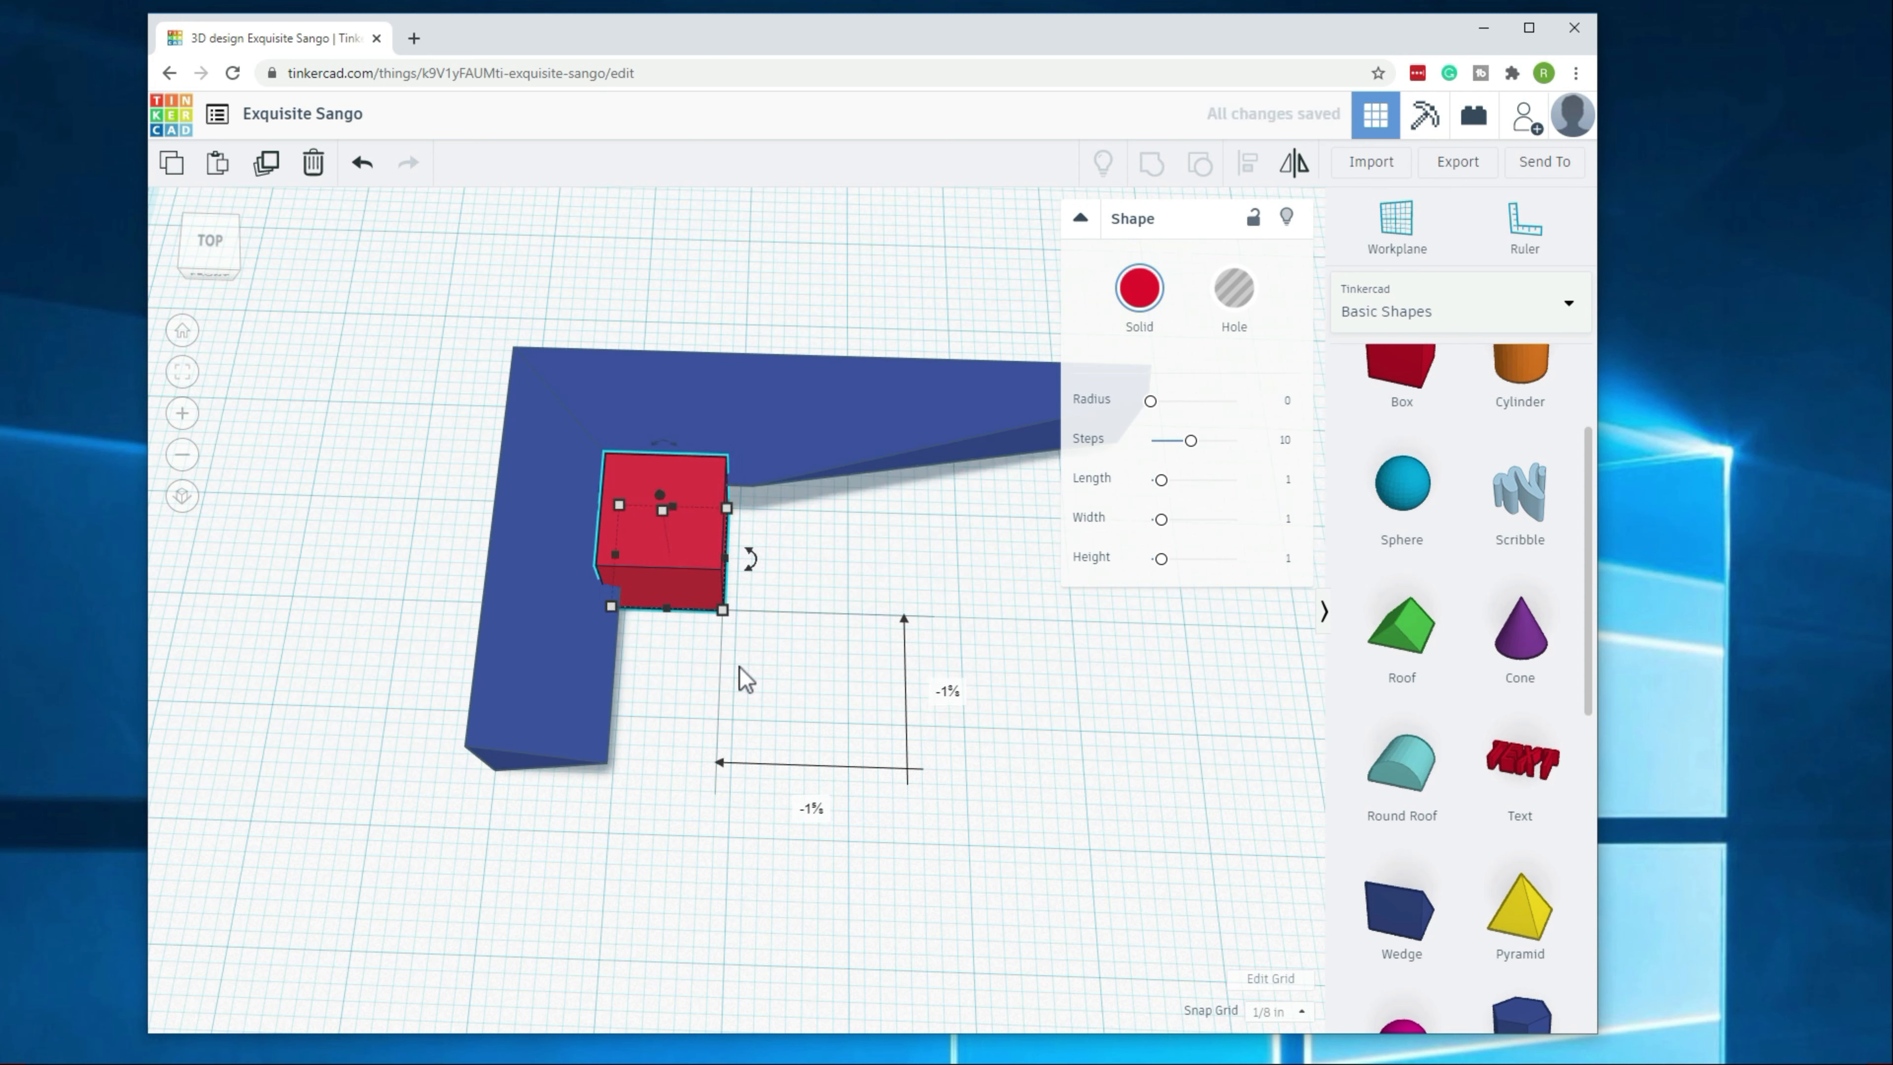
click(693, 705)
Step: Stretch the box along the short arm, past its end, to about 7/8 in wide and 2 7/8 in long
drag(771, 675, 846, 674)
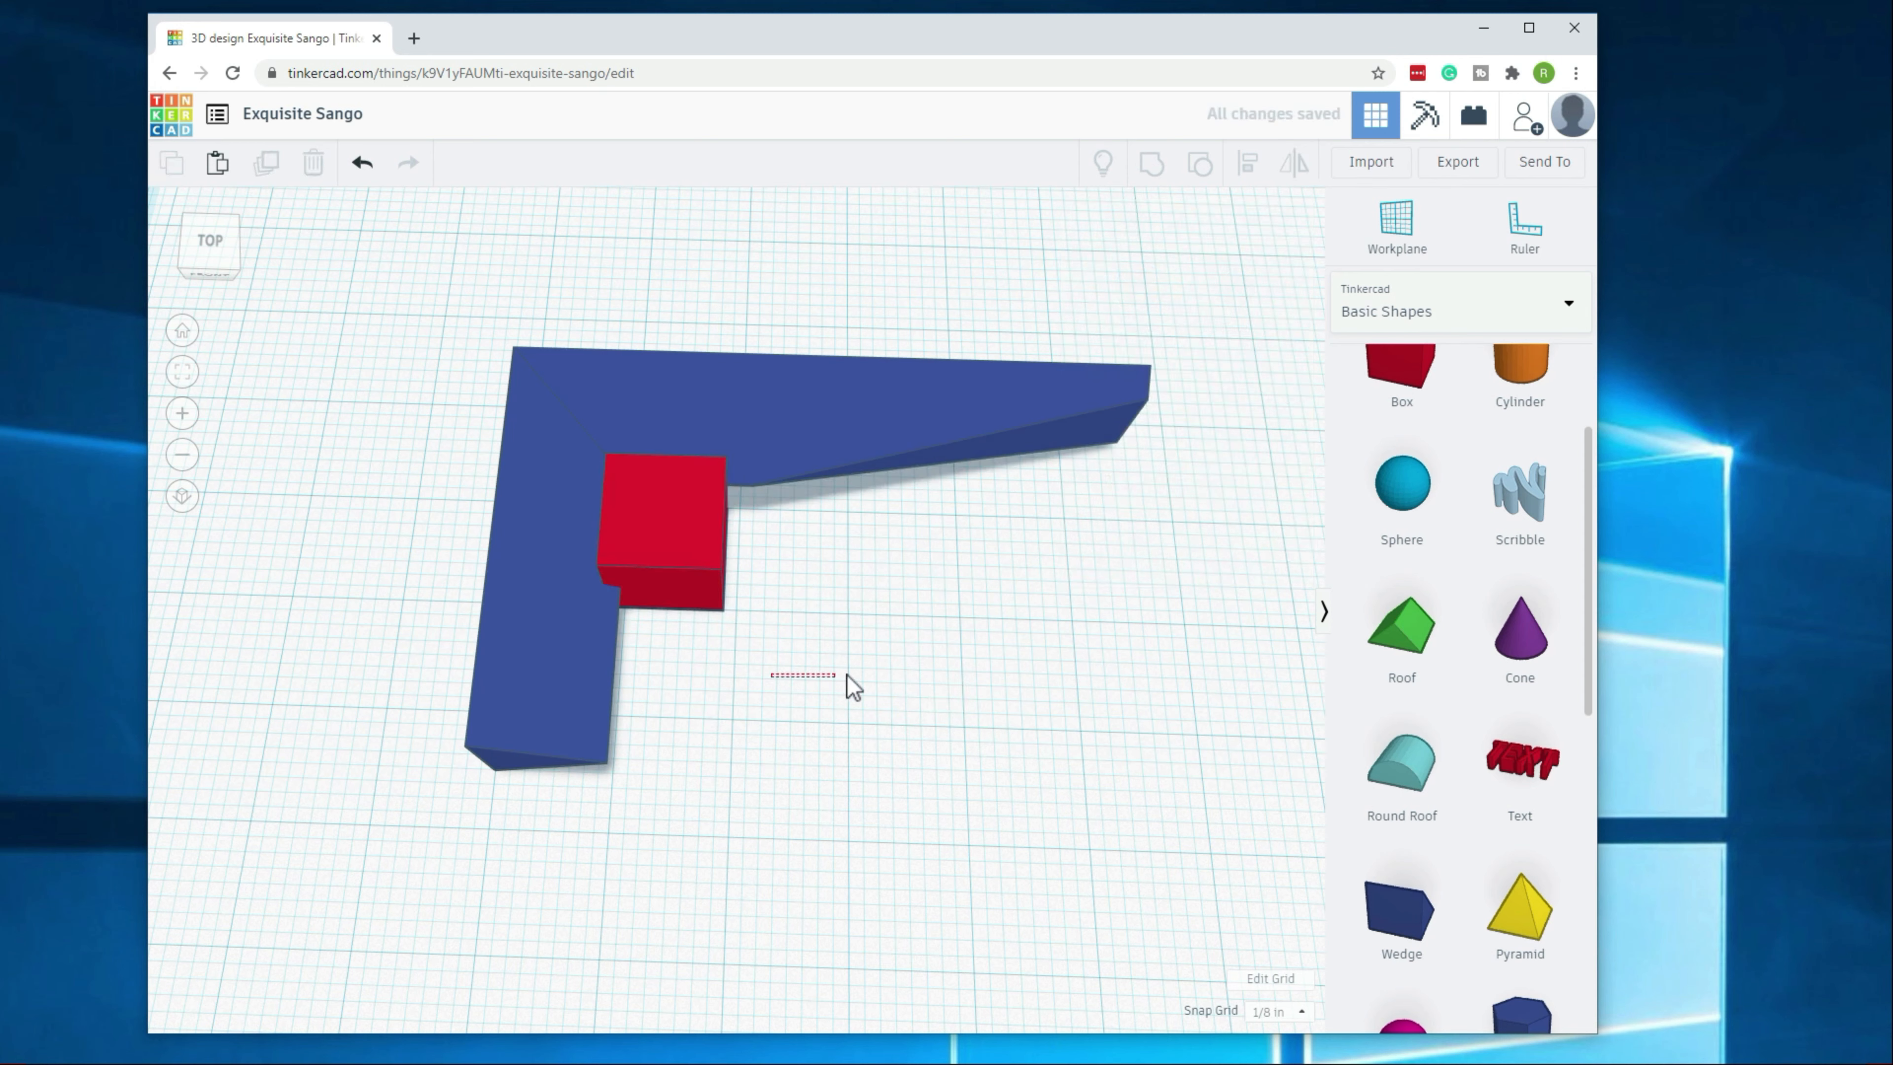
click(622, 596)
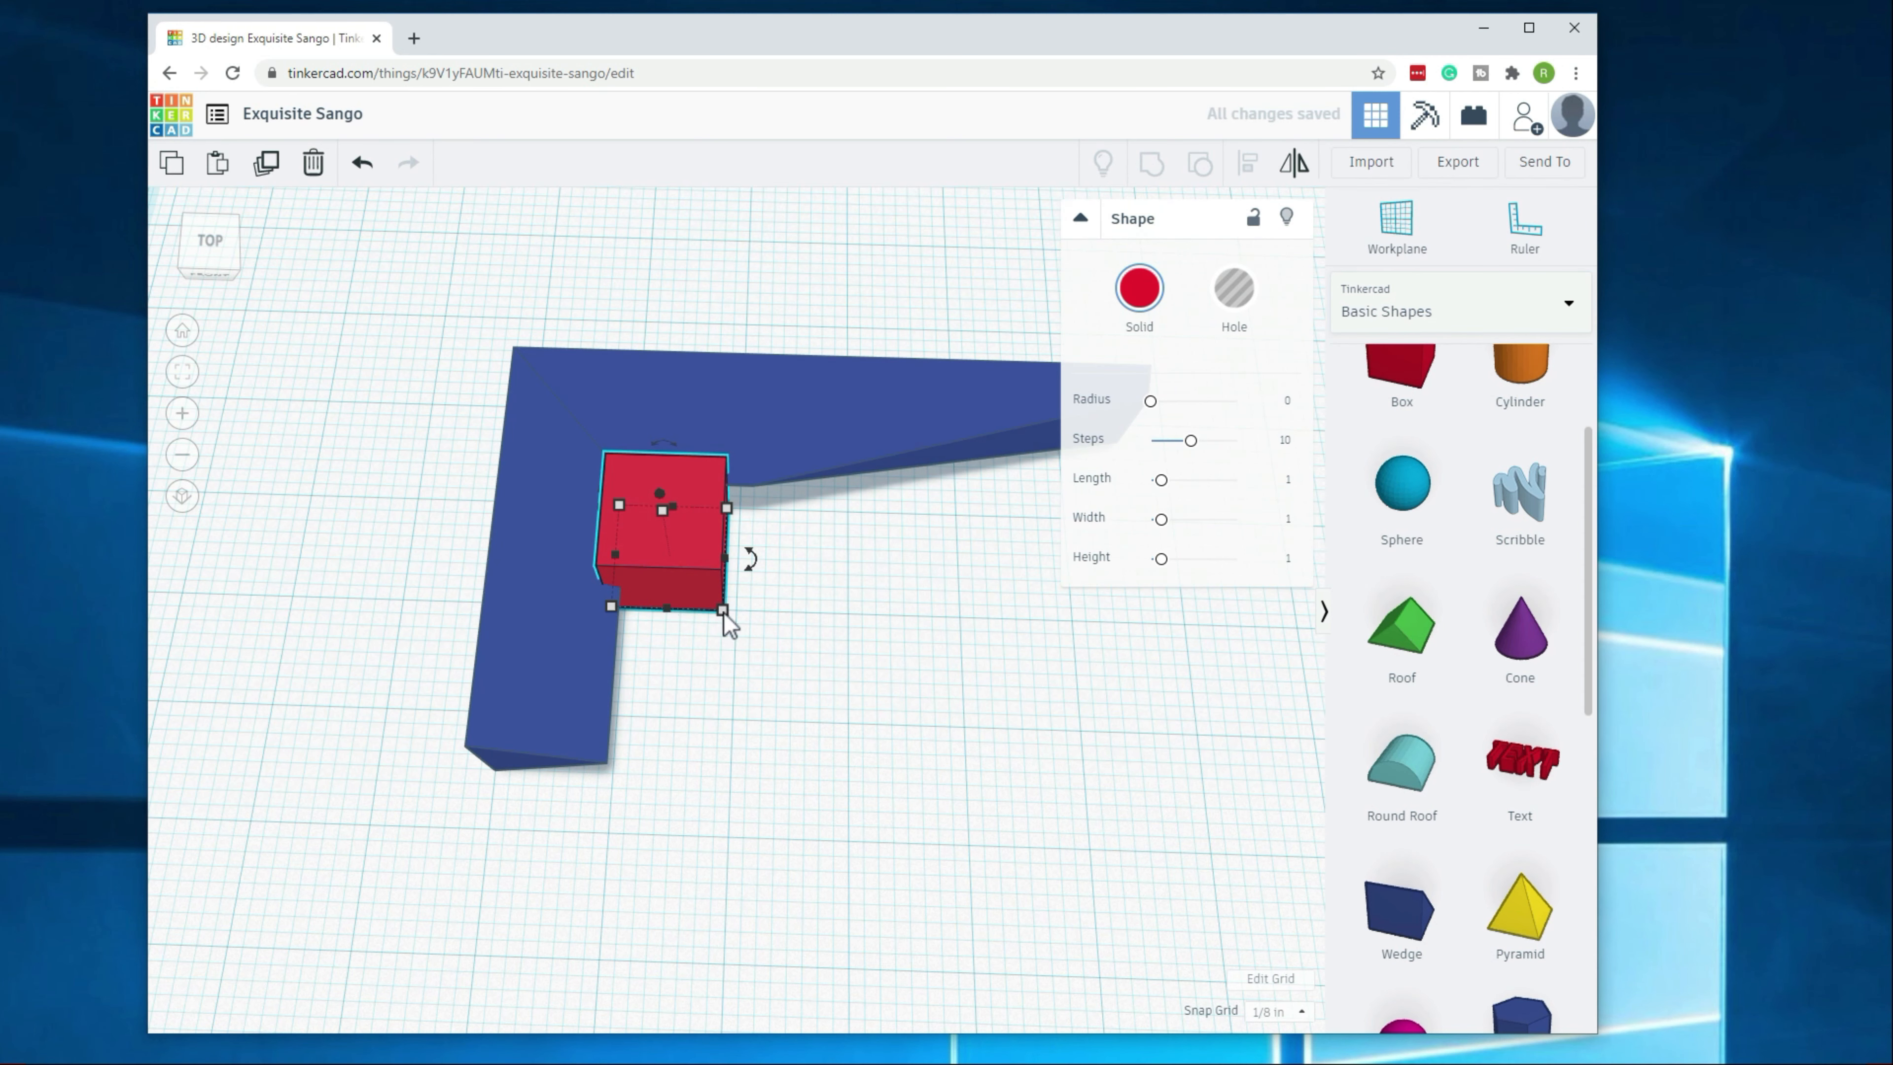
drag(722, 610, 698, 820)
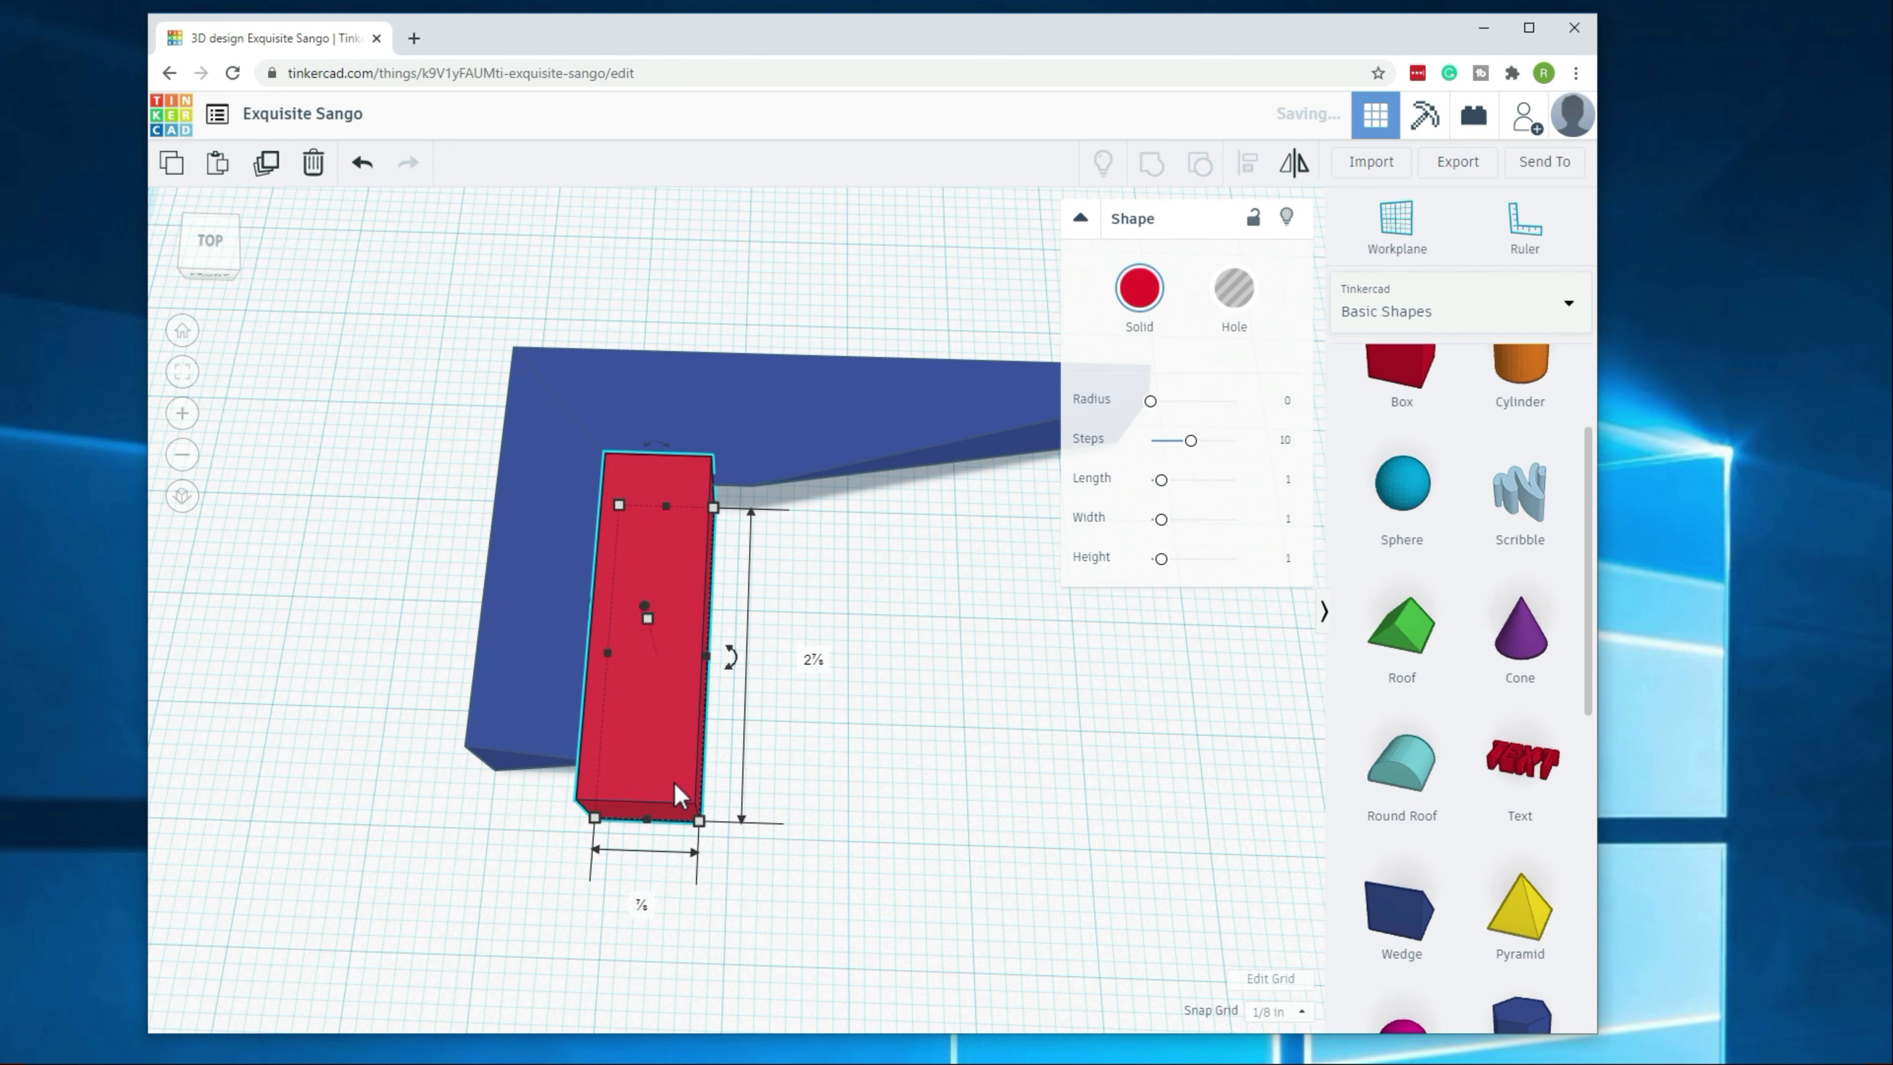
Step: Rotate the box 22.5° clockwise in plan and move it over the short arm's inner edge
drag(732, 658, 711, 689)
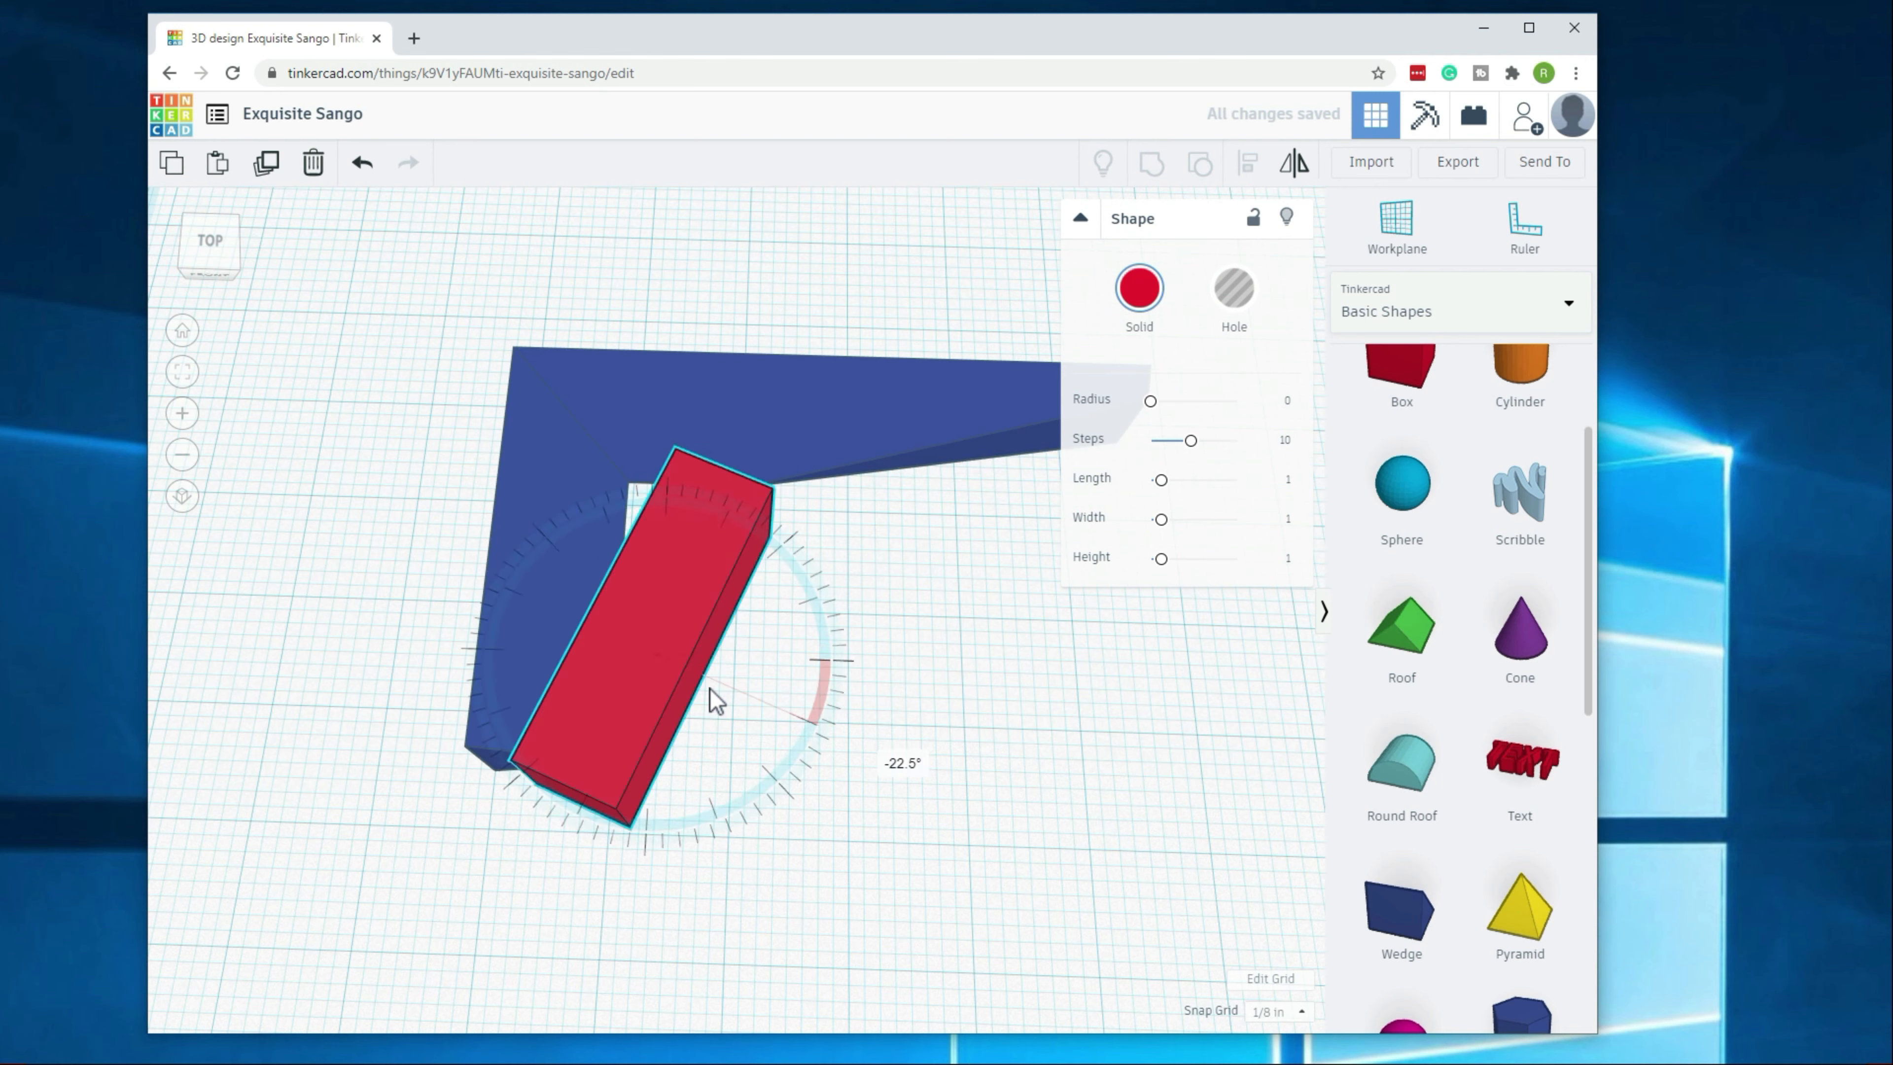
drag(662, 611, 615, 614)
drag(813, 720, 904, 760)
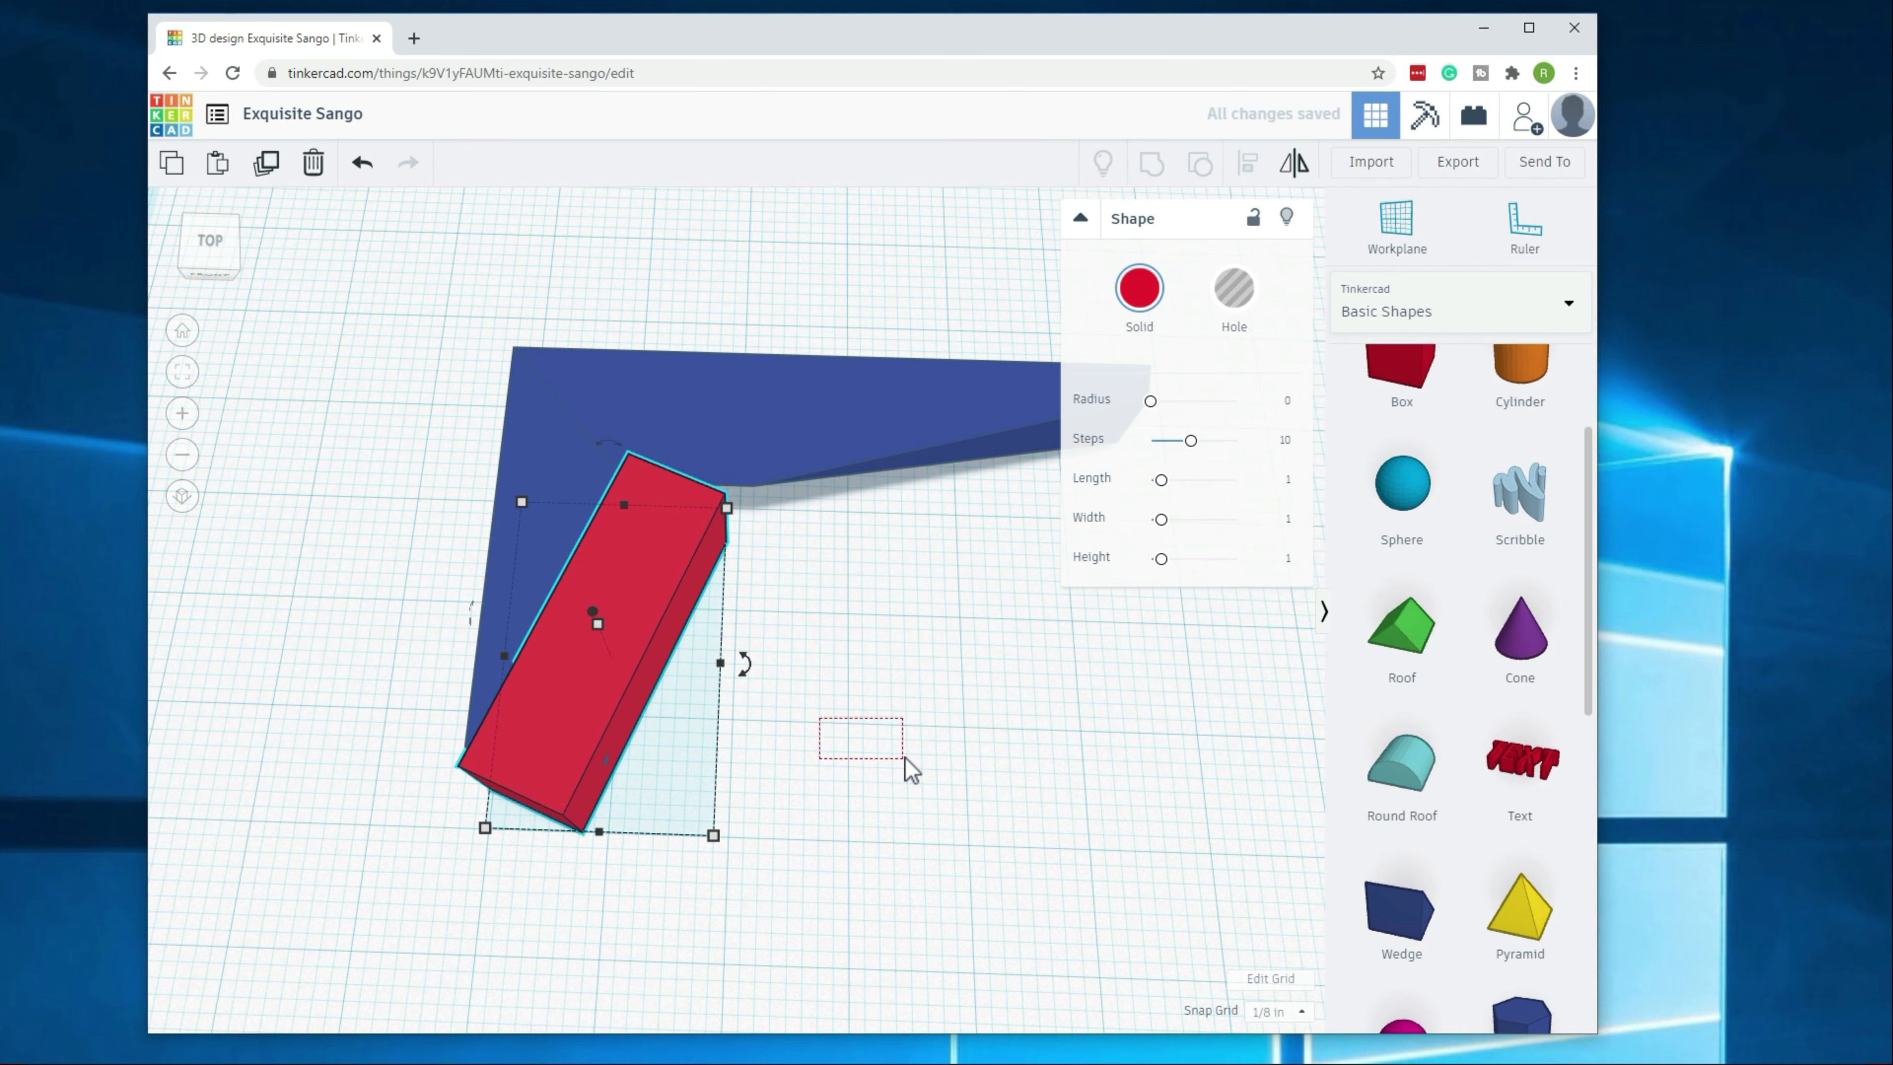
right_drag(903, 760, 647, 968)
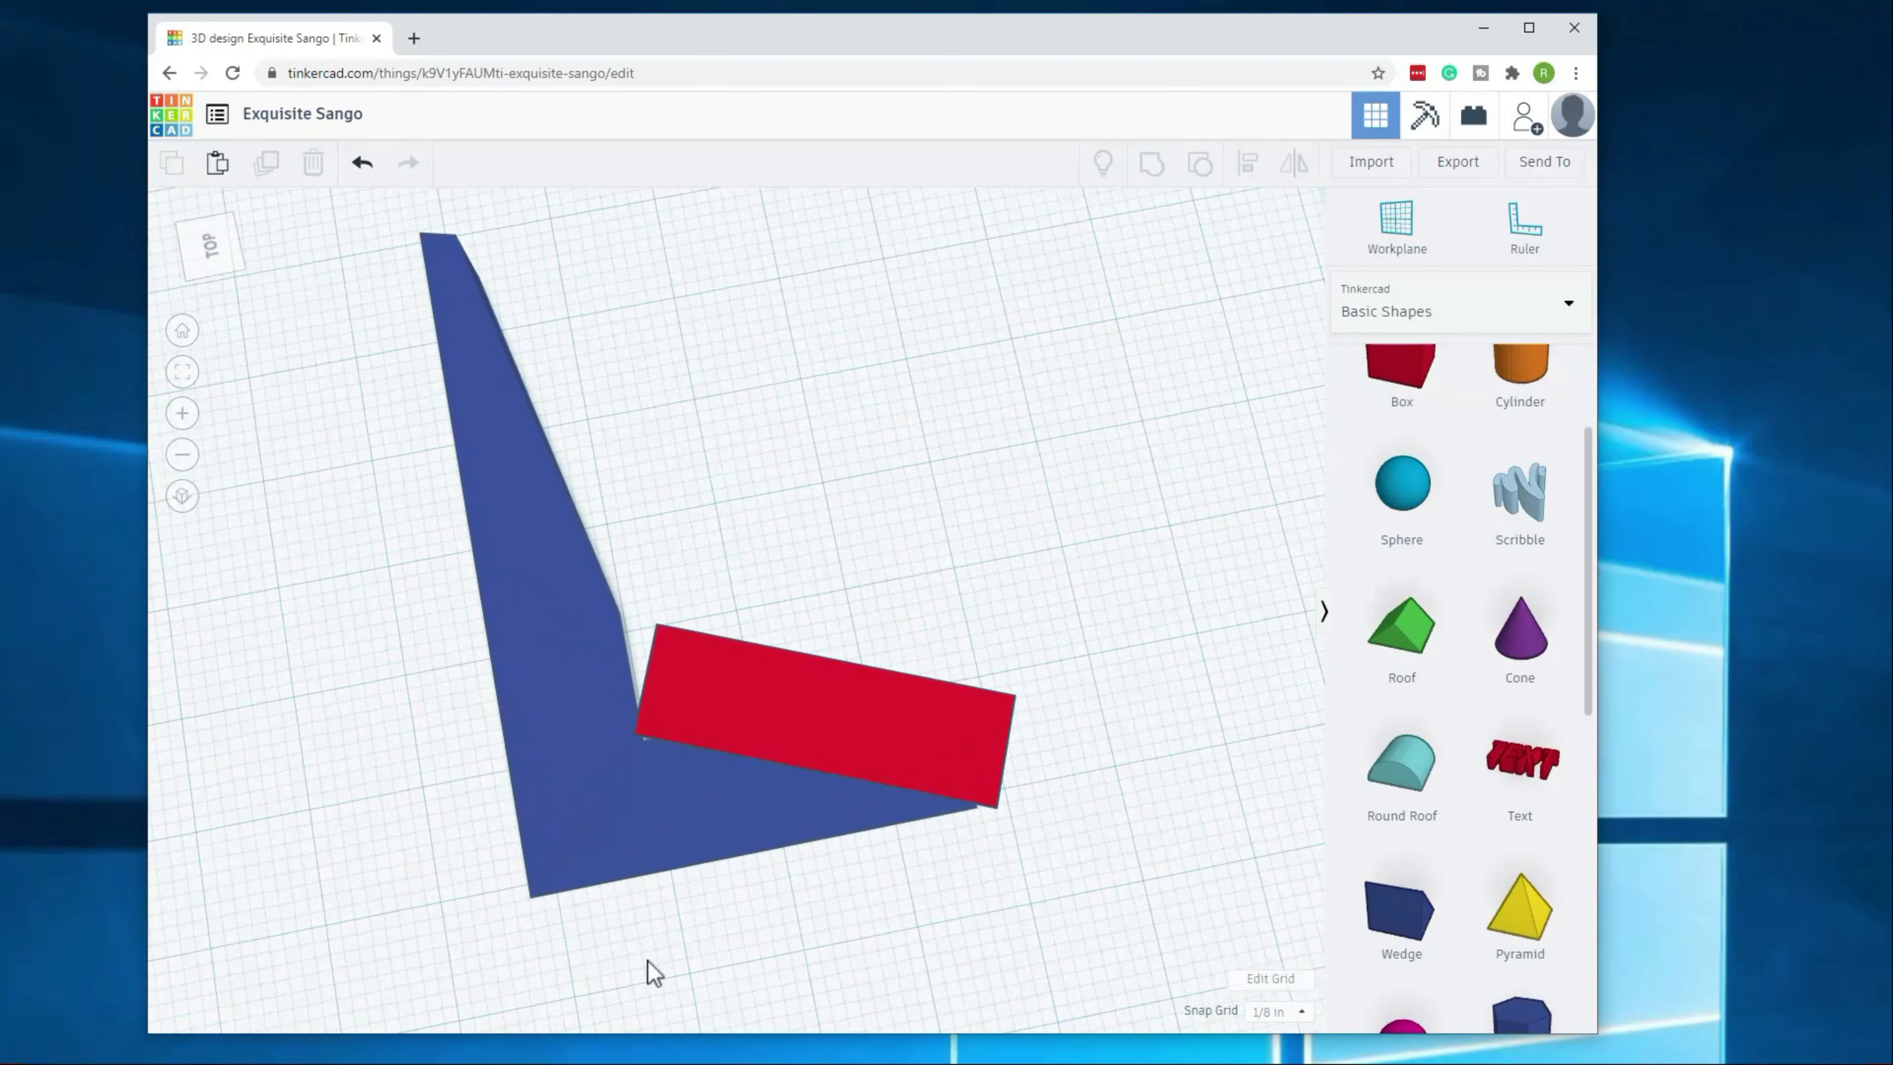
drag(774, 737, 777, 748)
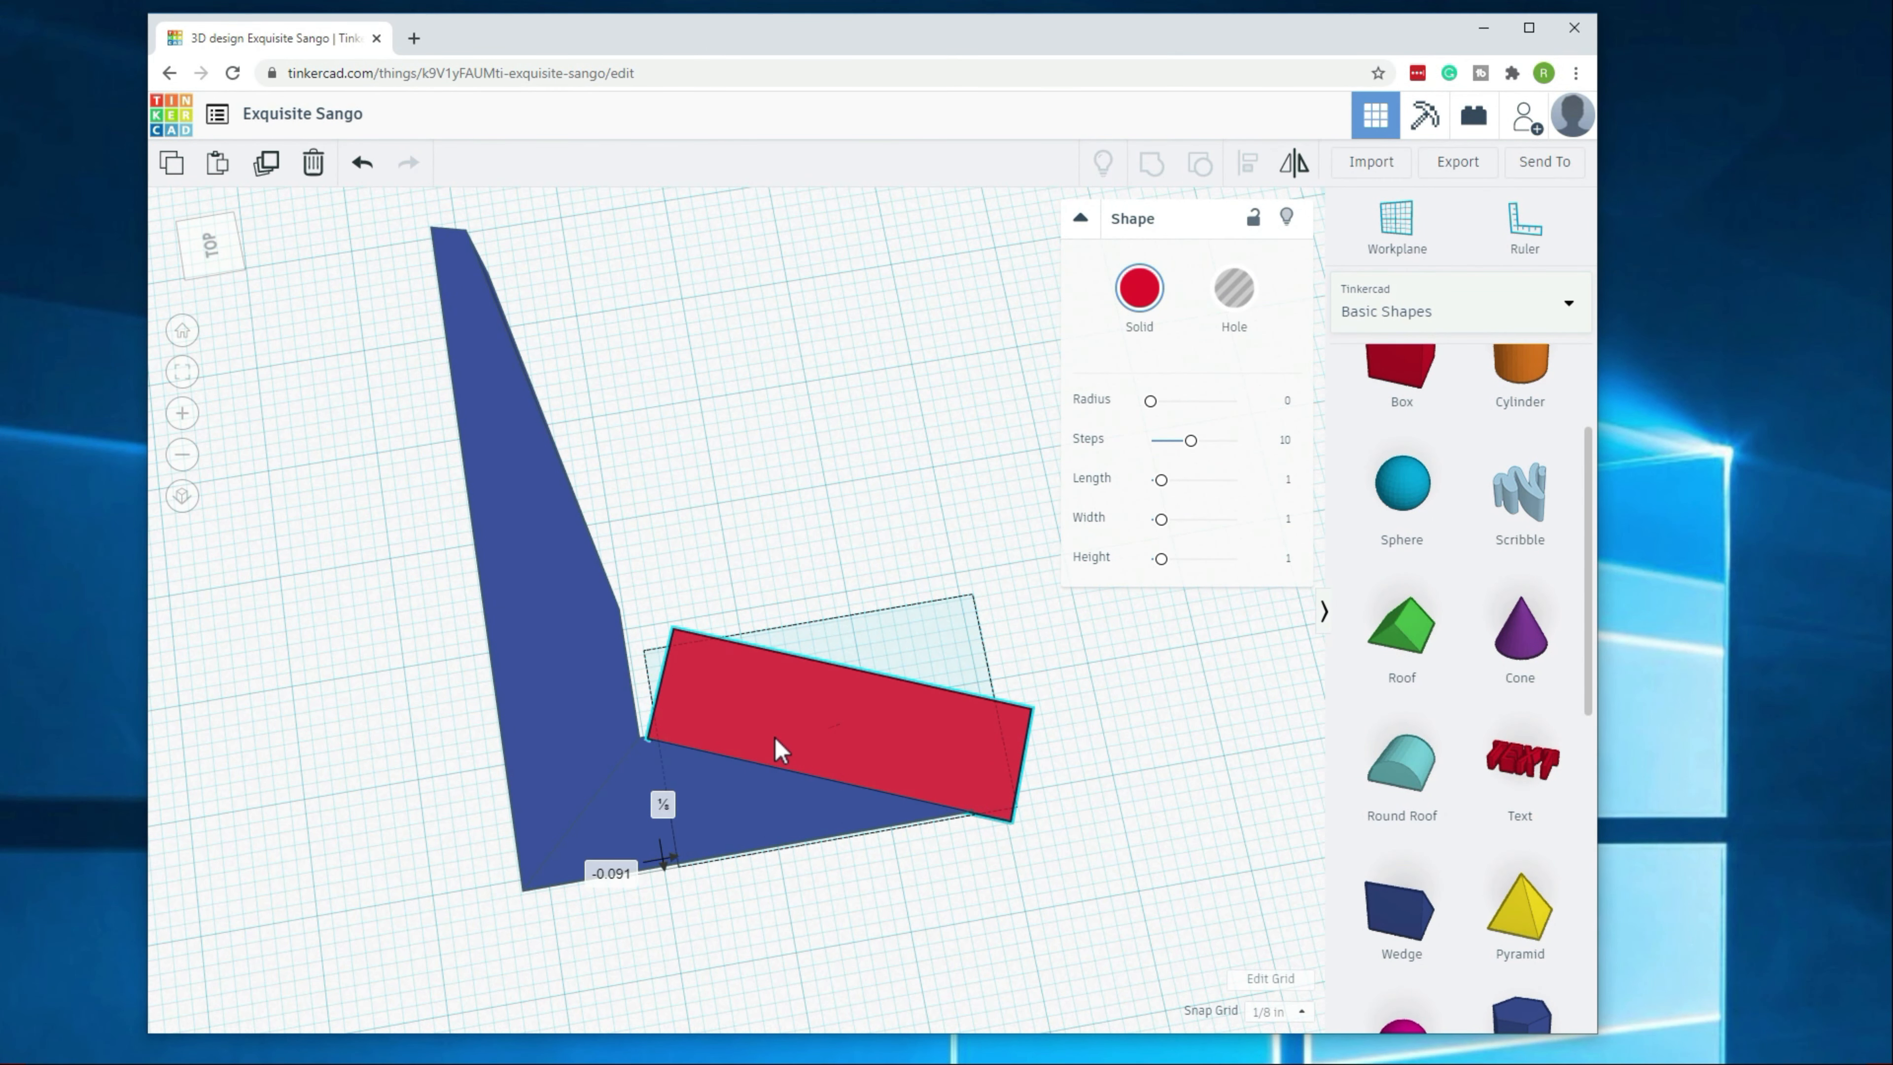
click(836, 910)
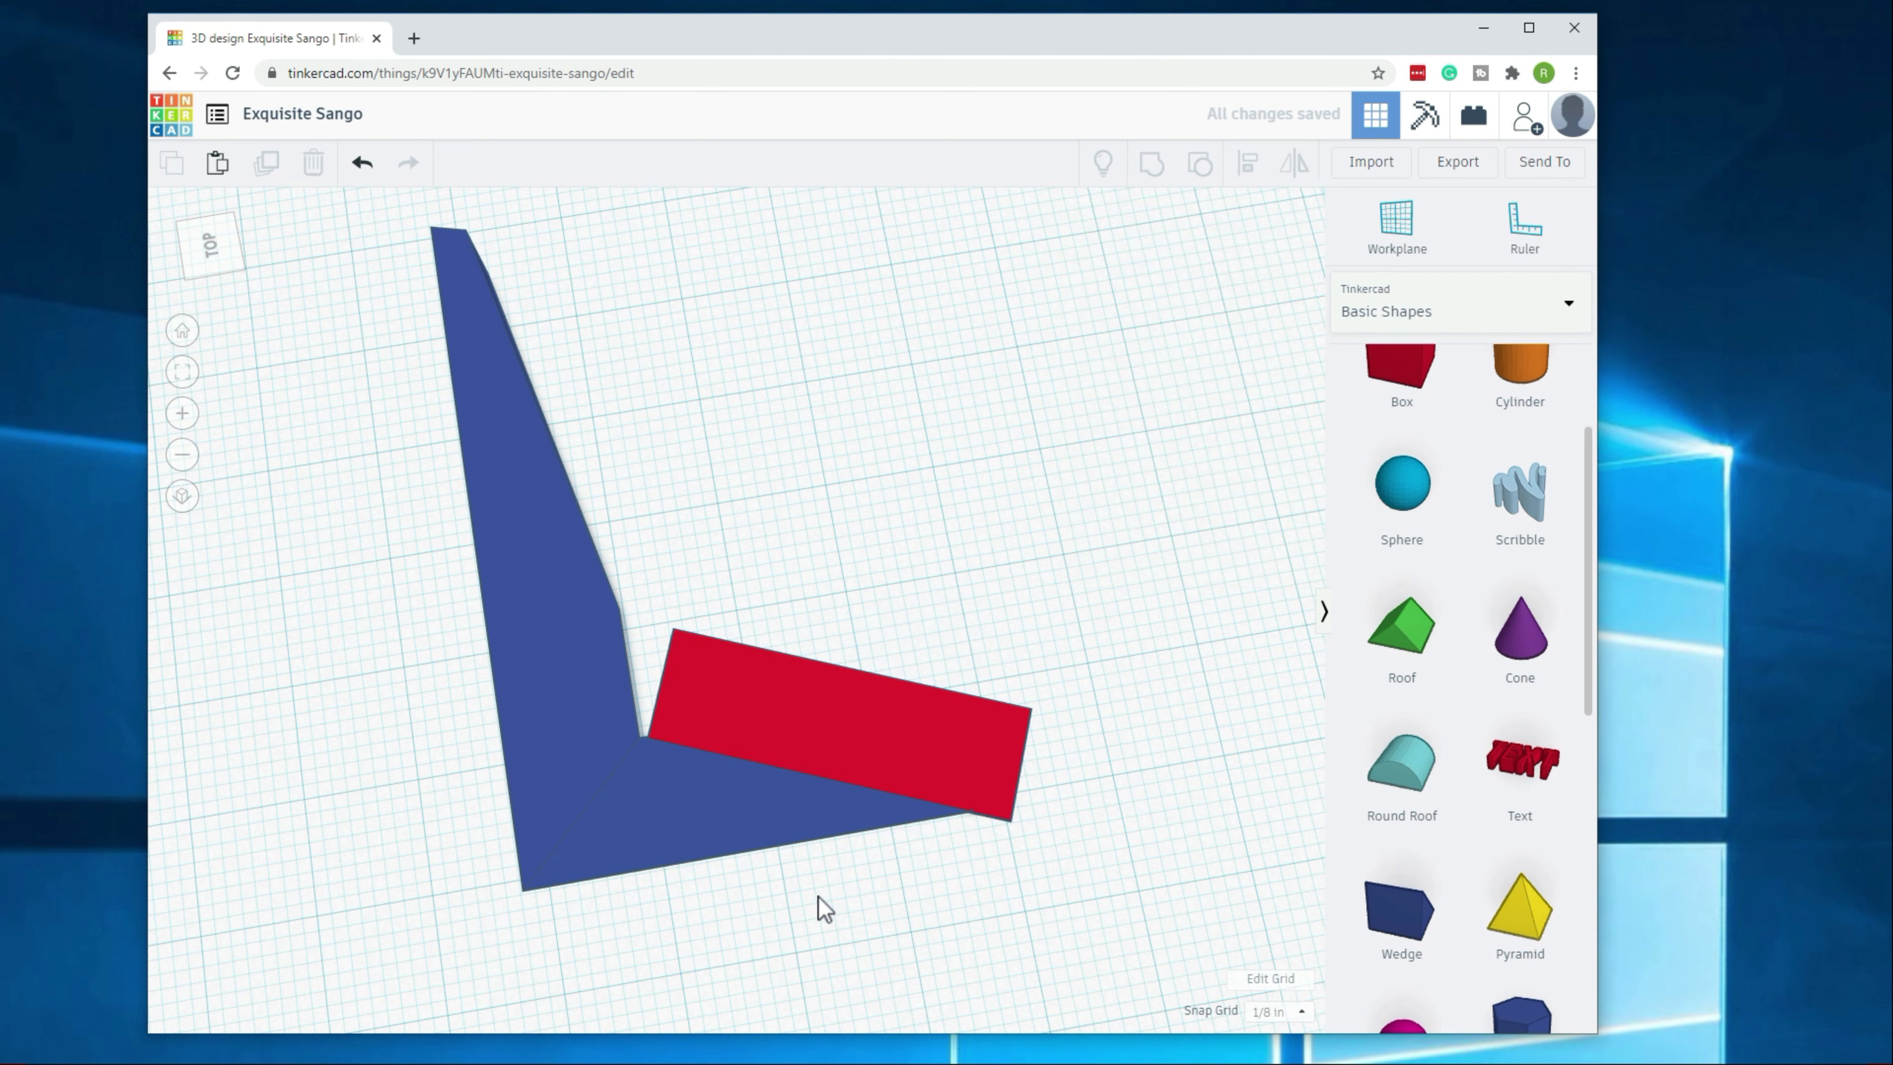
Step: Rotate the box 12.5° counterclockwise in plan to reduce its slant across the short arm
click(989, 812)
click(904, 880)
click(1007, 802)
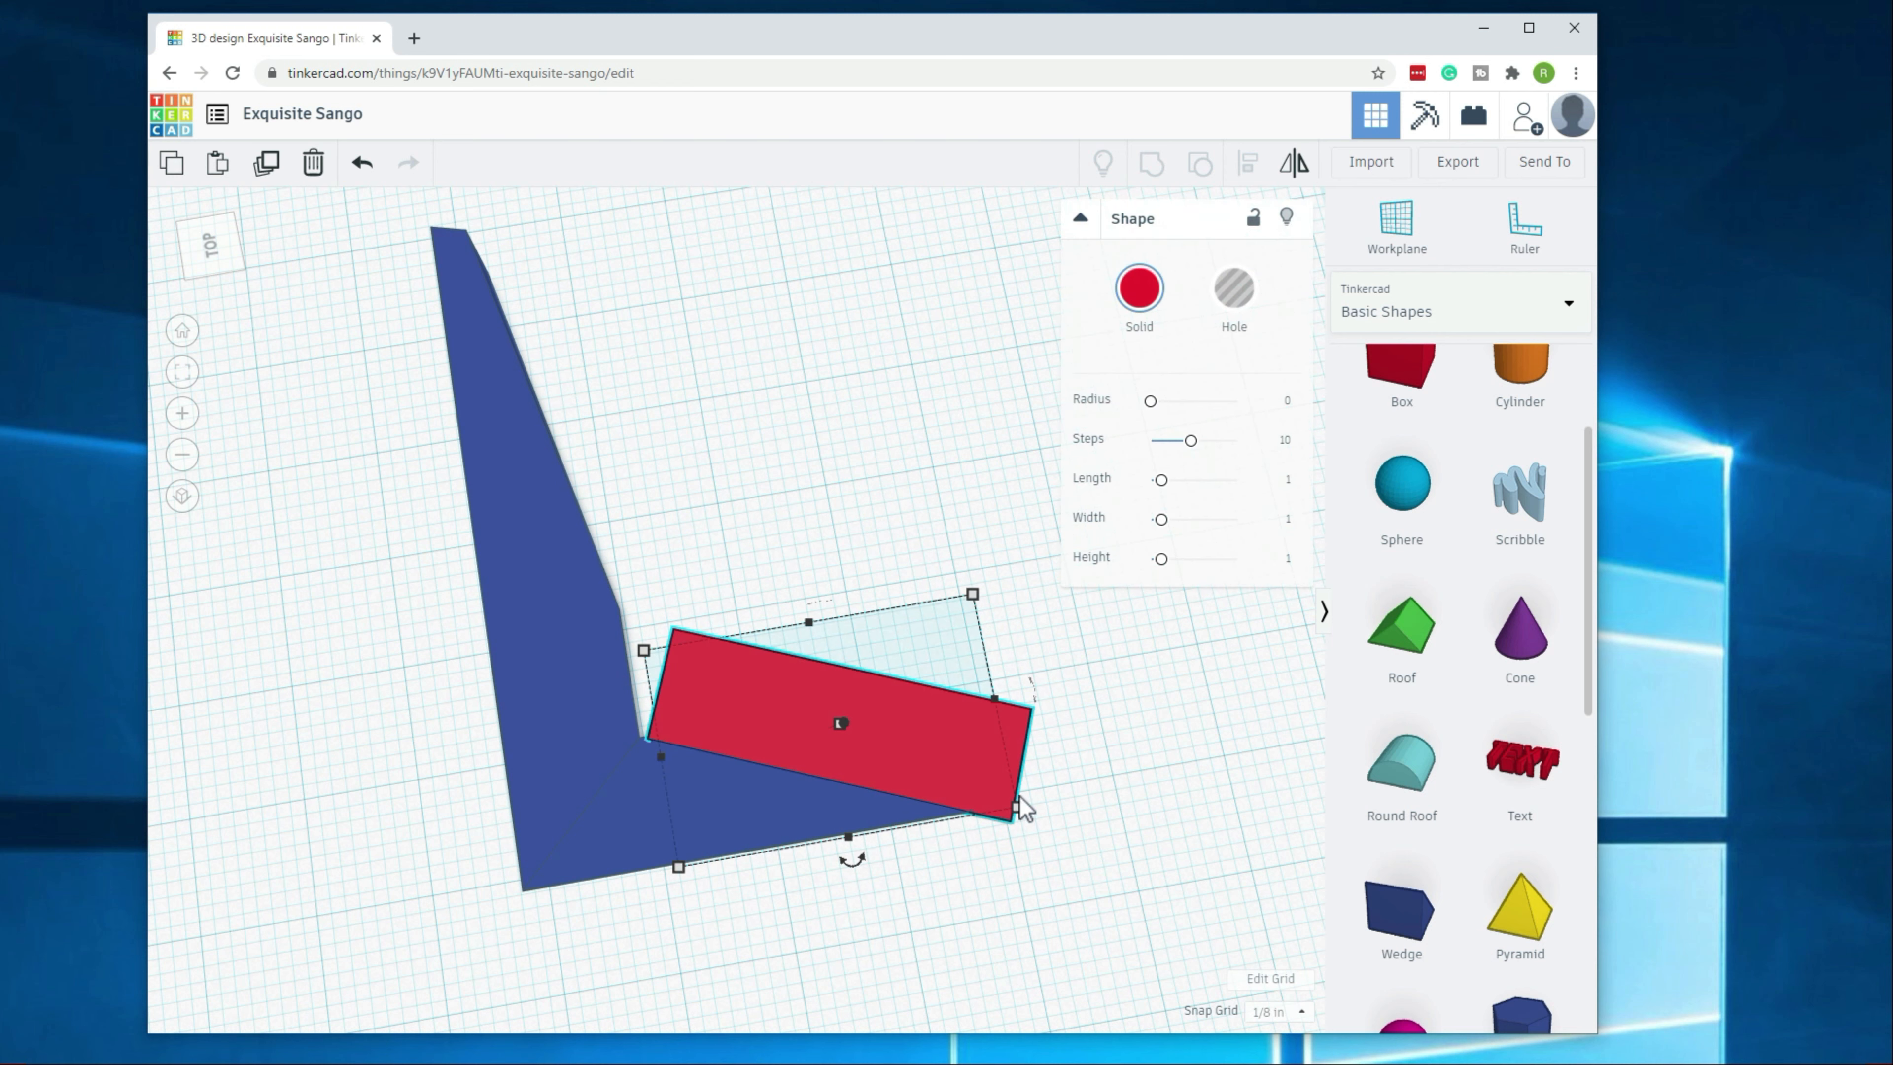
mouse_move(856, 868)
drag(855, 869, 889, 844)
click(1009, 997)
text(12.5)
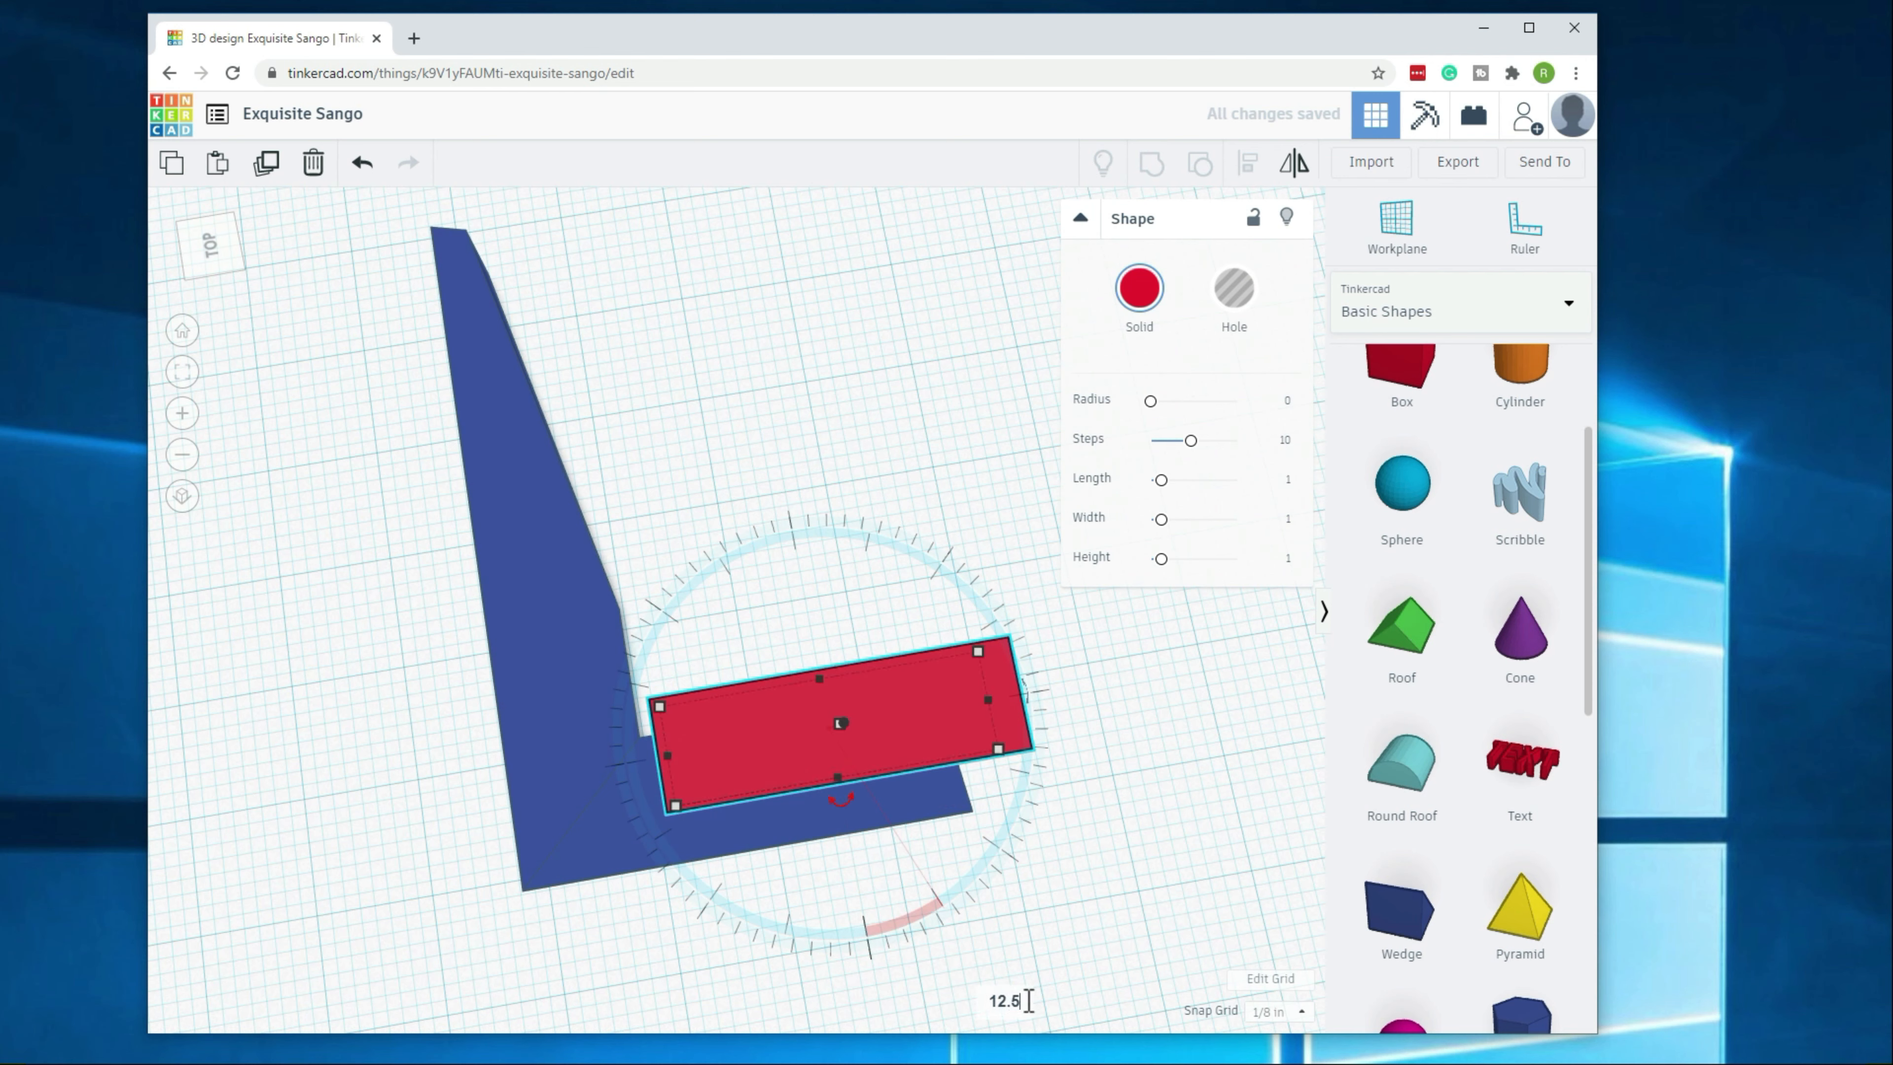
key(Return)
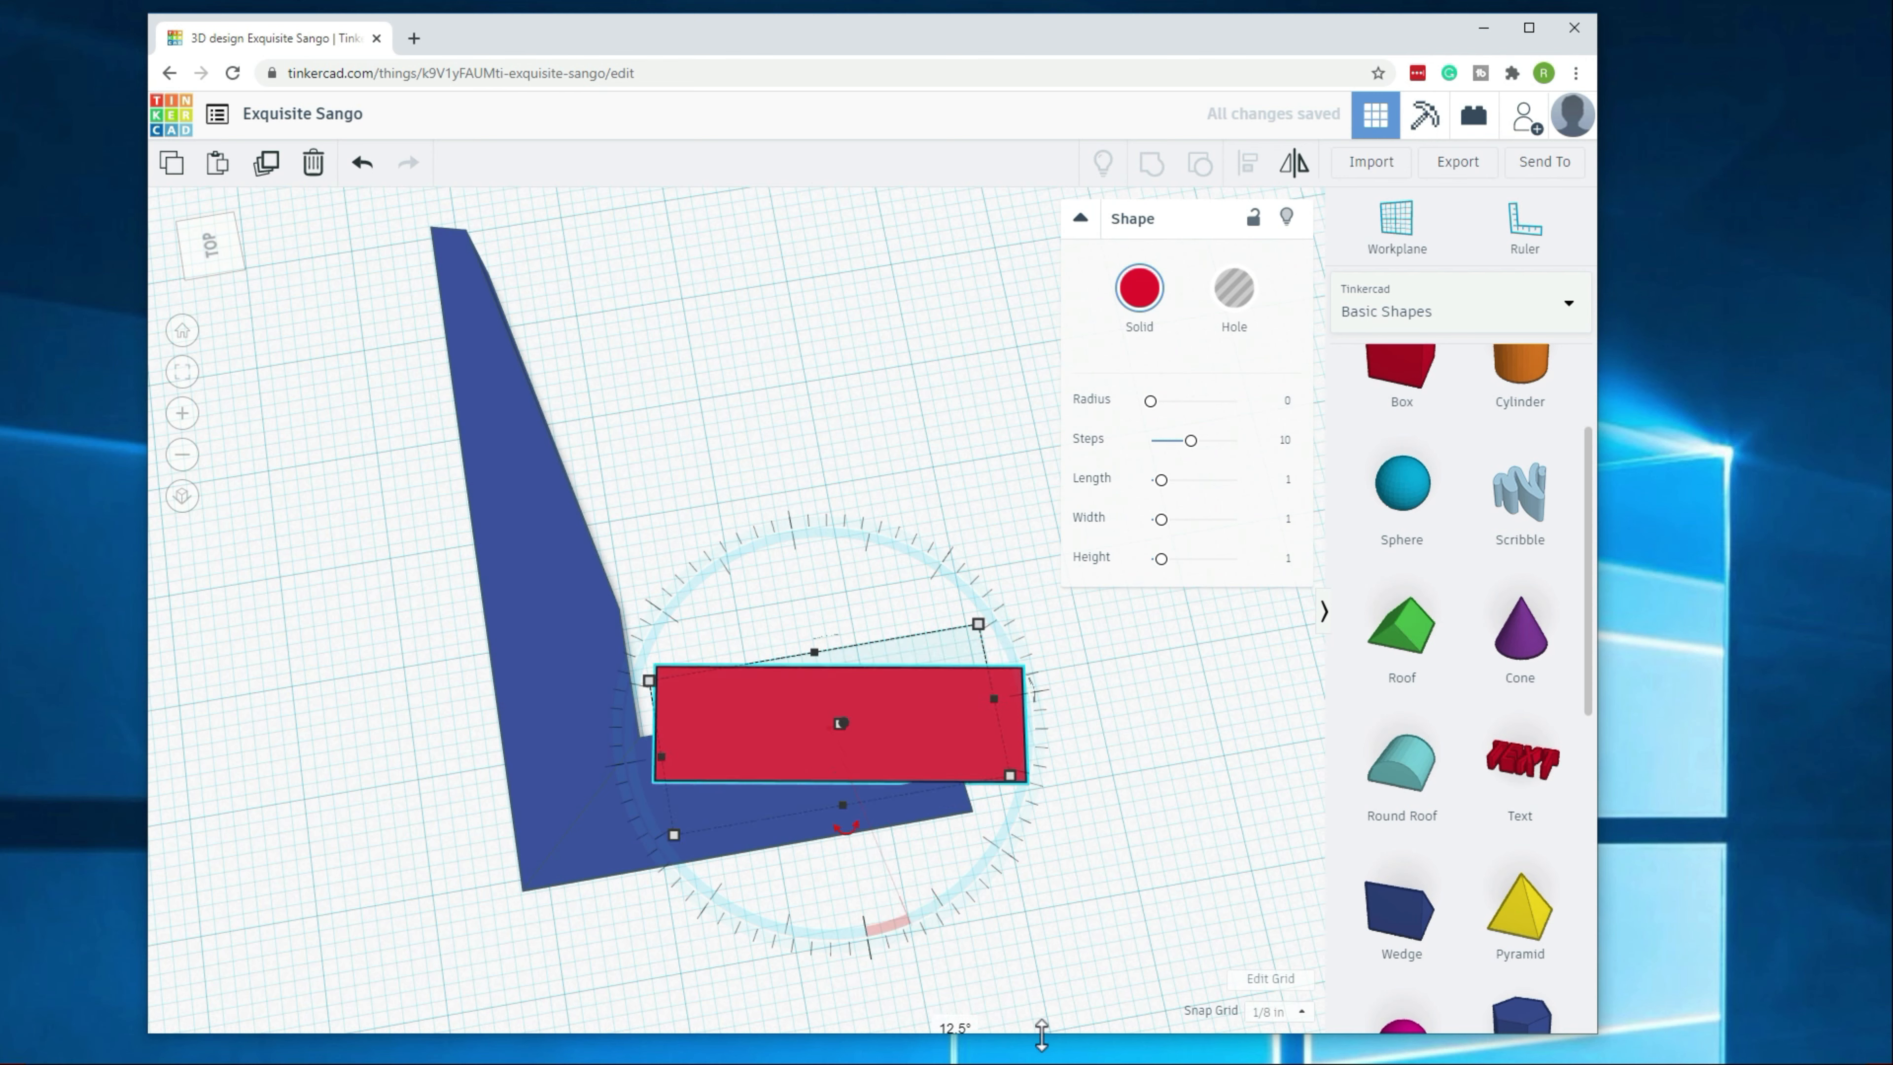
click(1209, 947)
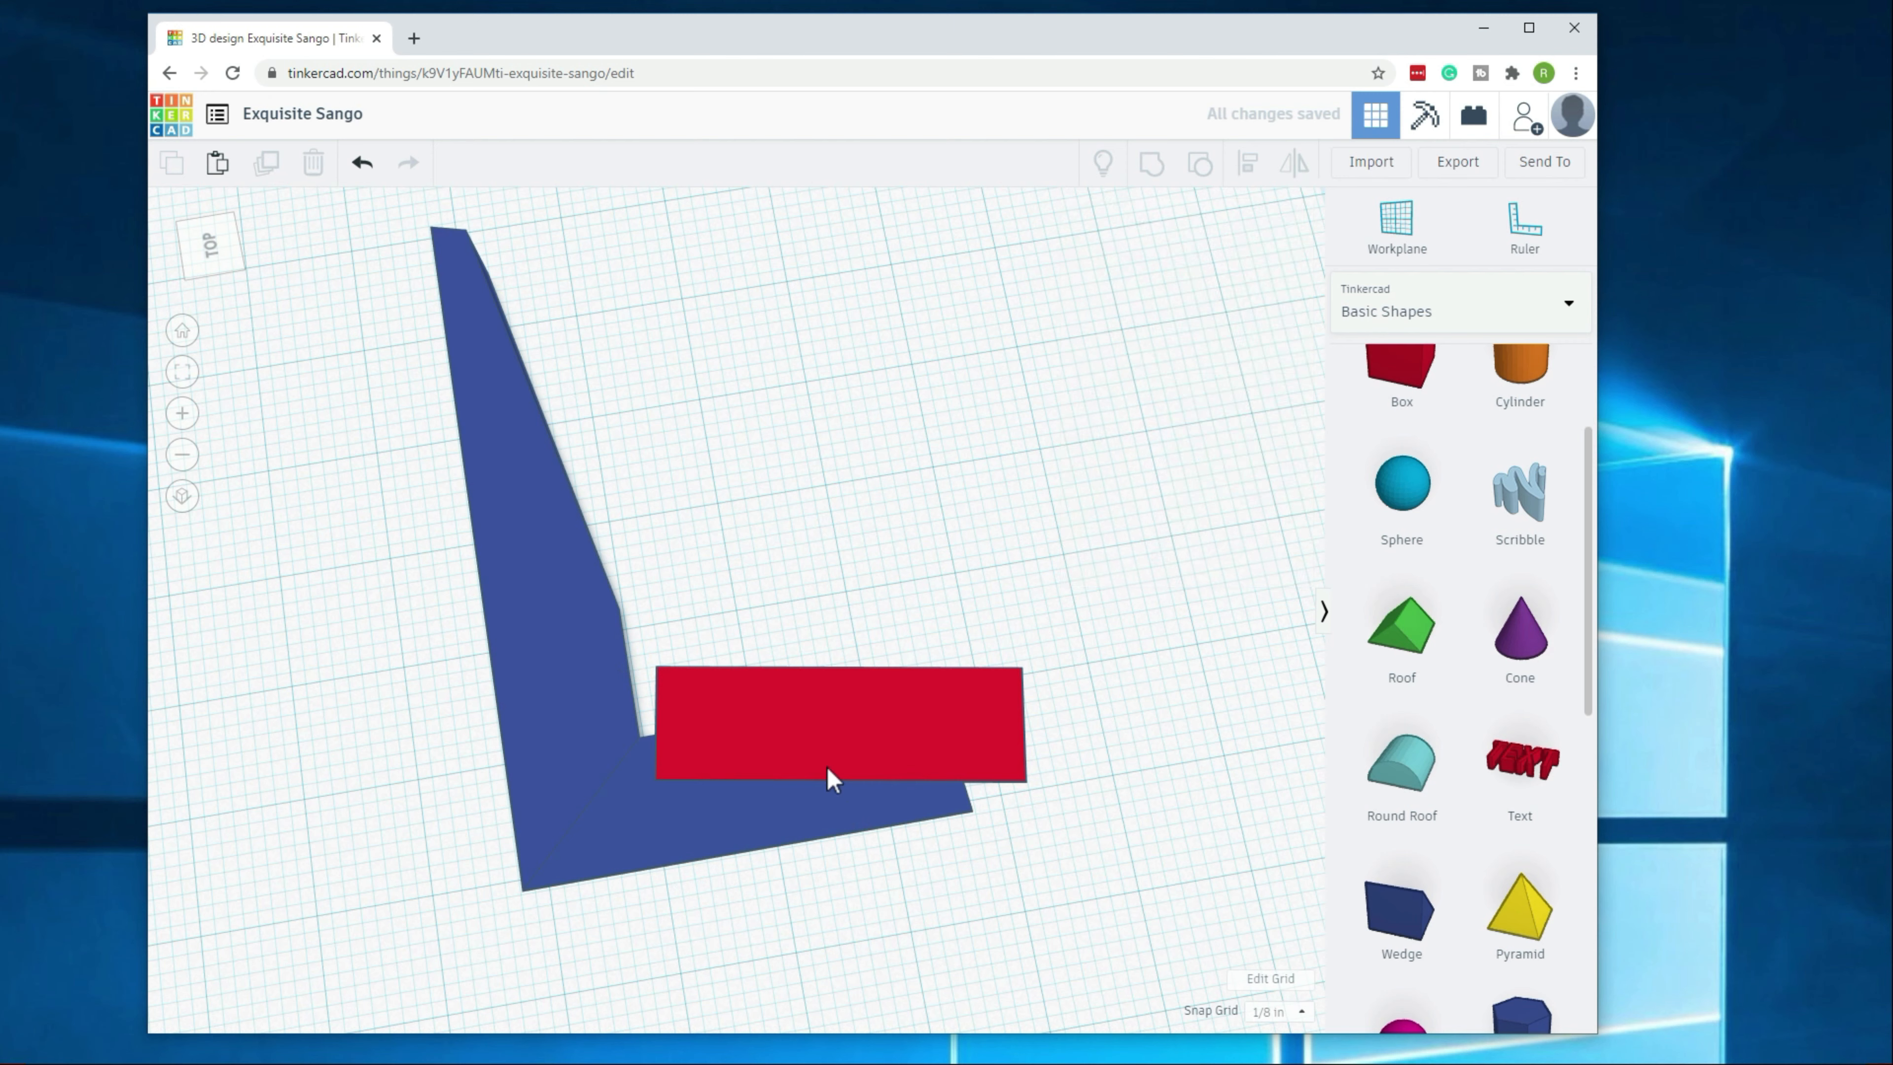
Step: Move the slanted box off the short arm so its end corner sits at the frame's inner corner
drag(788, 717, 776, 691)
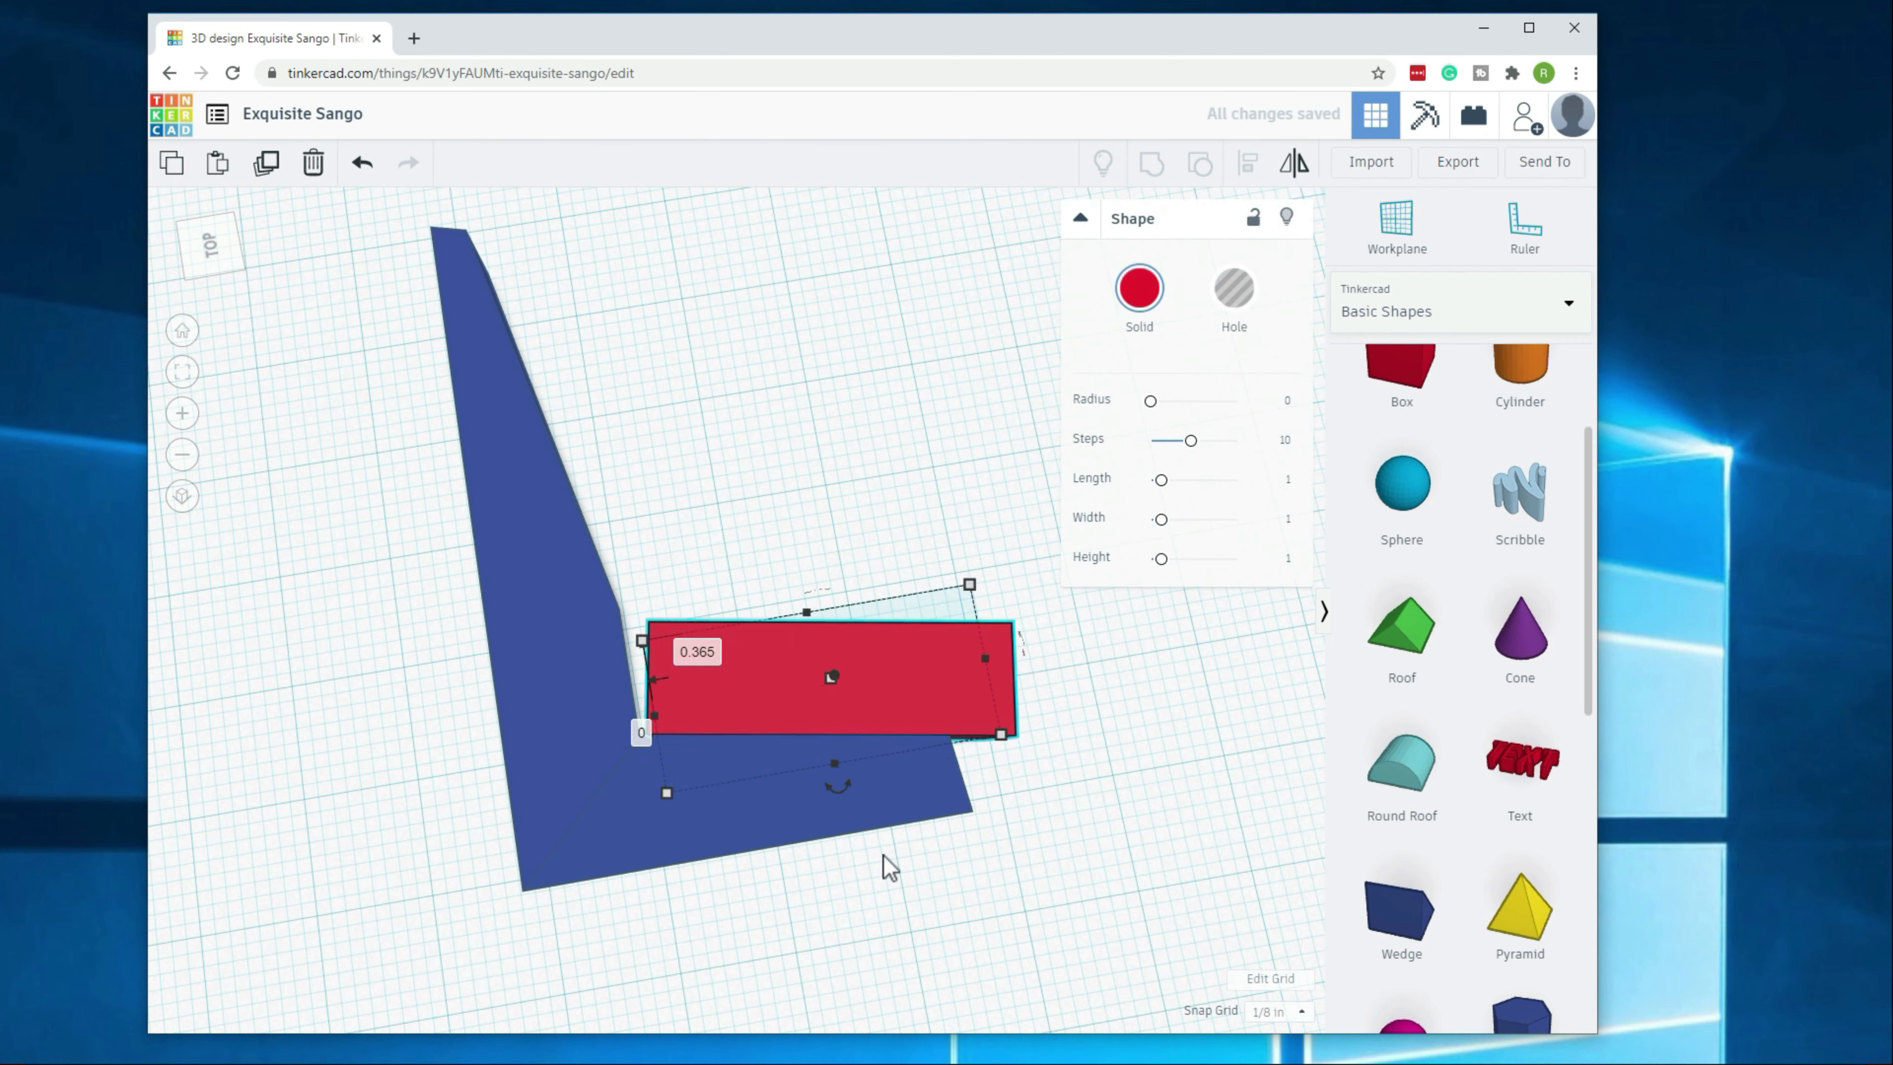
click(857, 940)
right_drag(762, 906, 835, 712)
drag(831, 703, 790, 742)
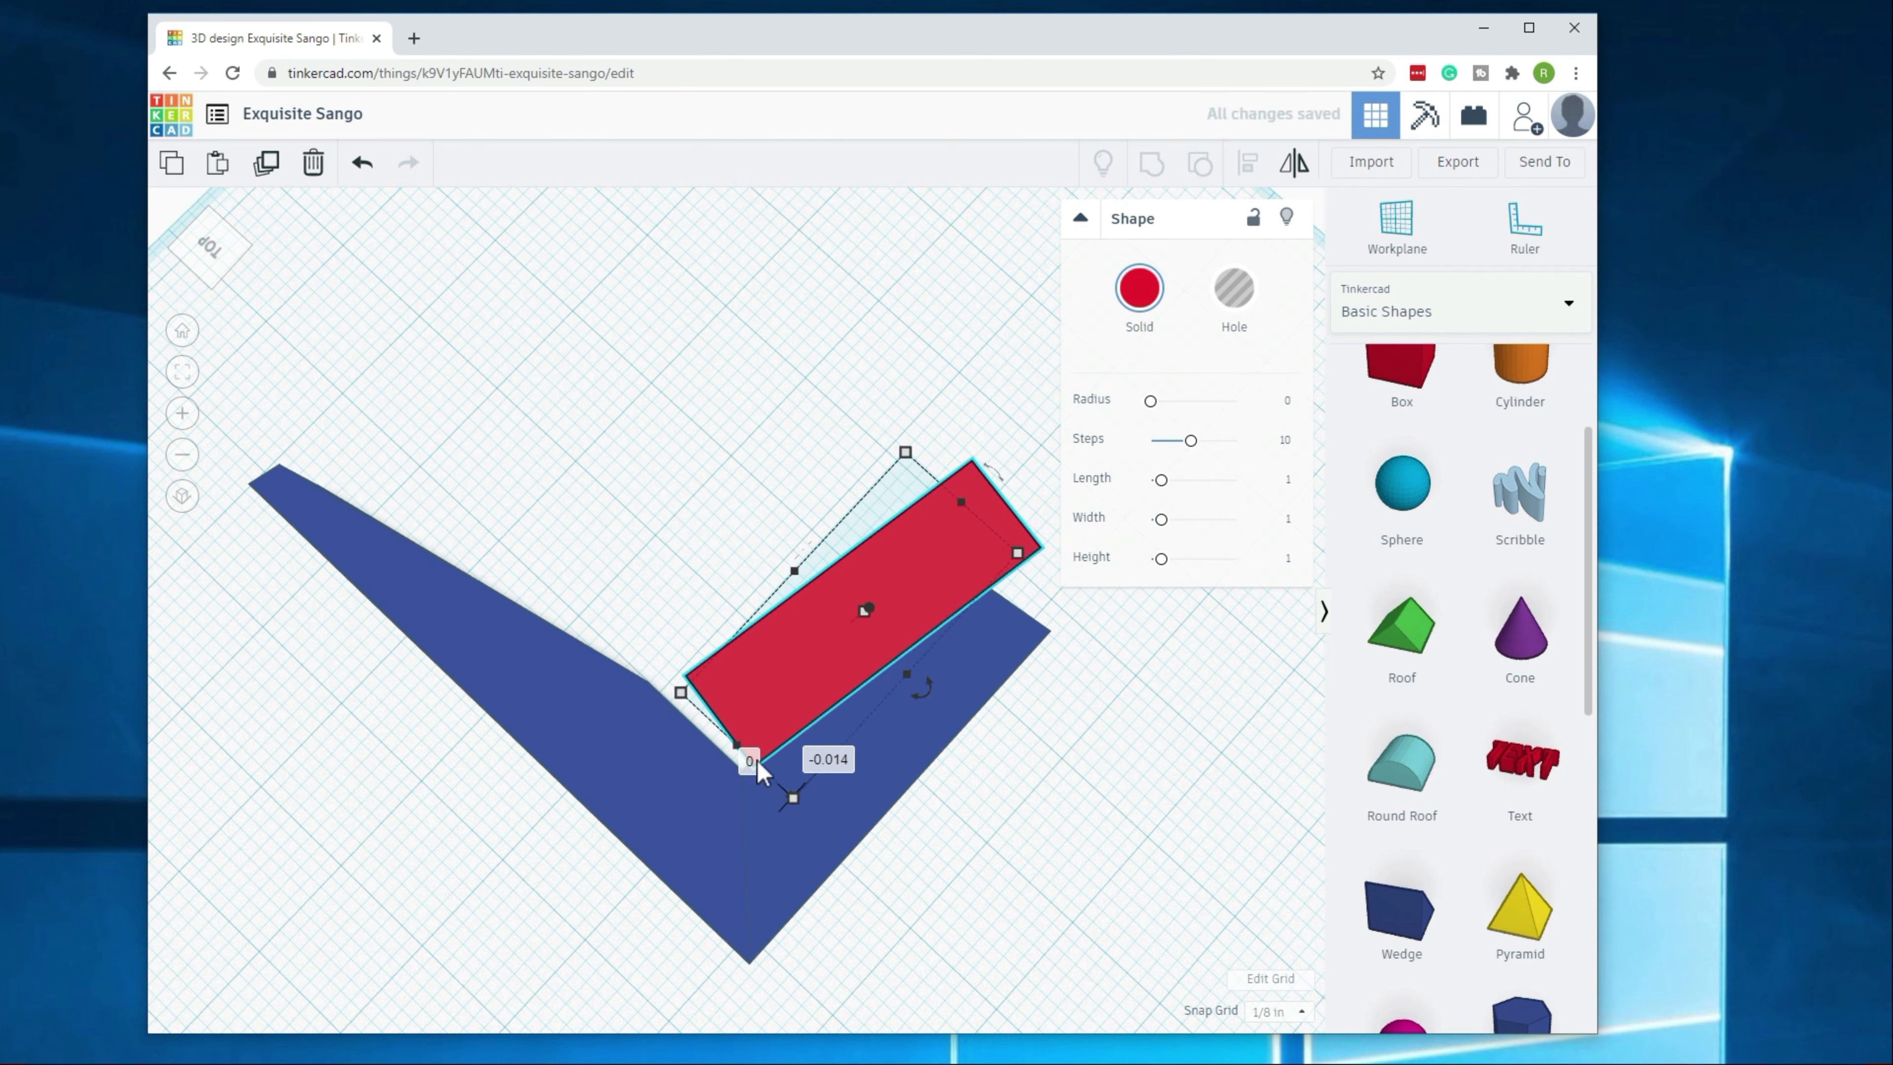
Step: Try setting the box's move offset along the short arm's edge to -1 in, and undo that move
click(750, 760)
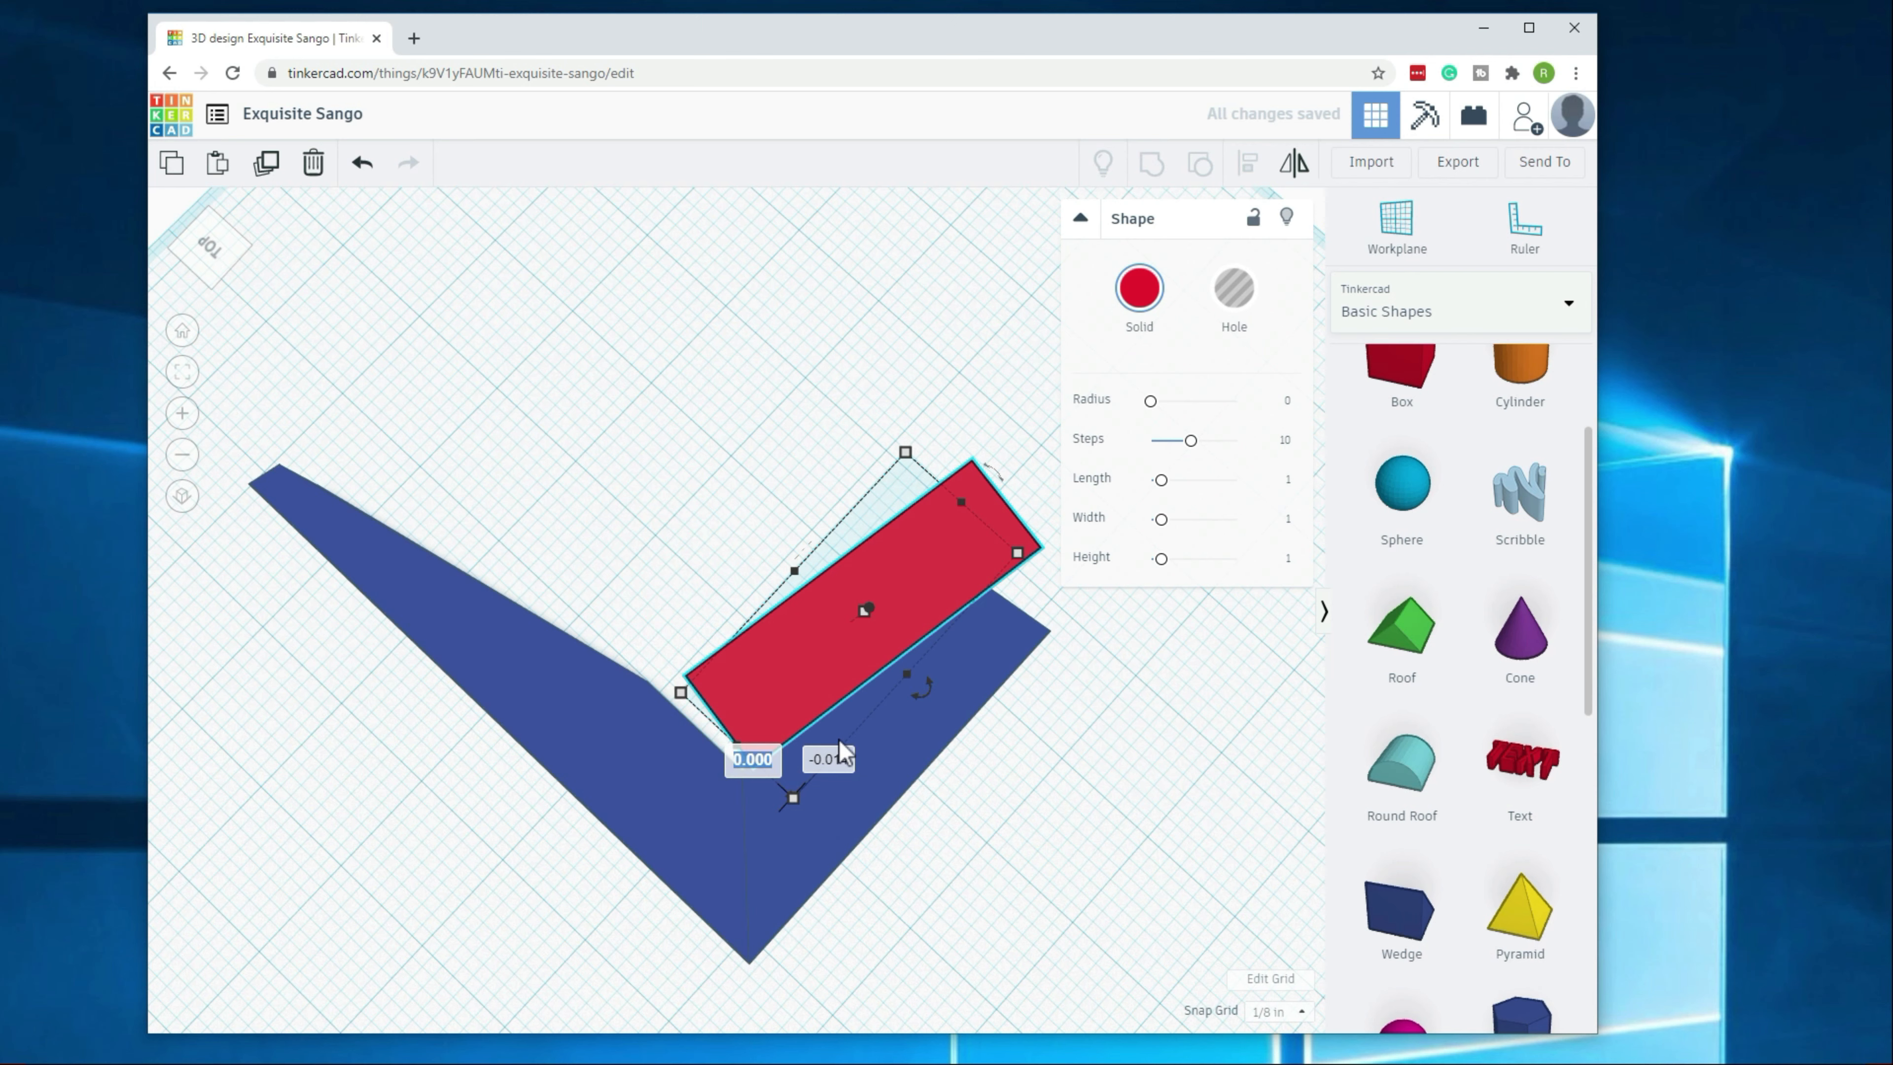
key(BackSpace)
text(-1)
key(Return)
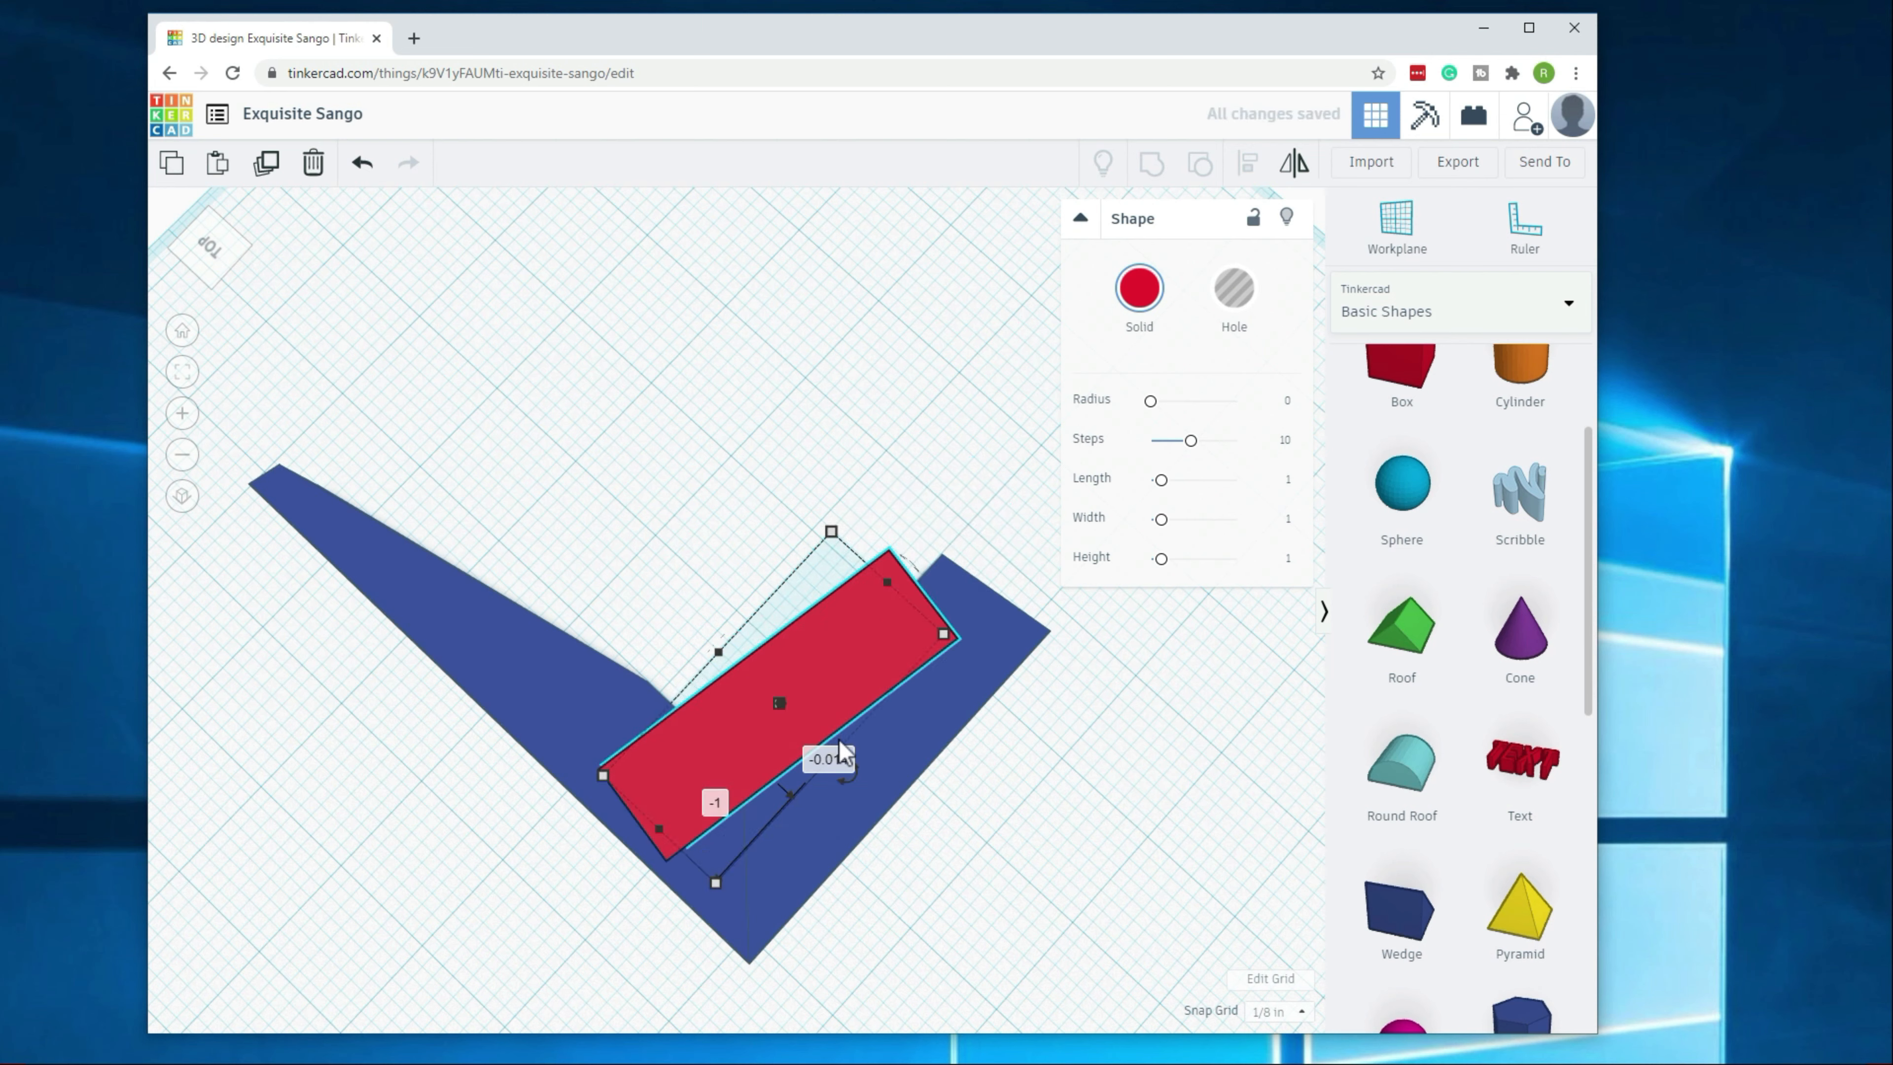
key(ctrl+z)
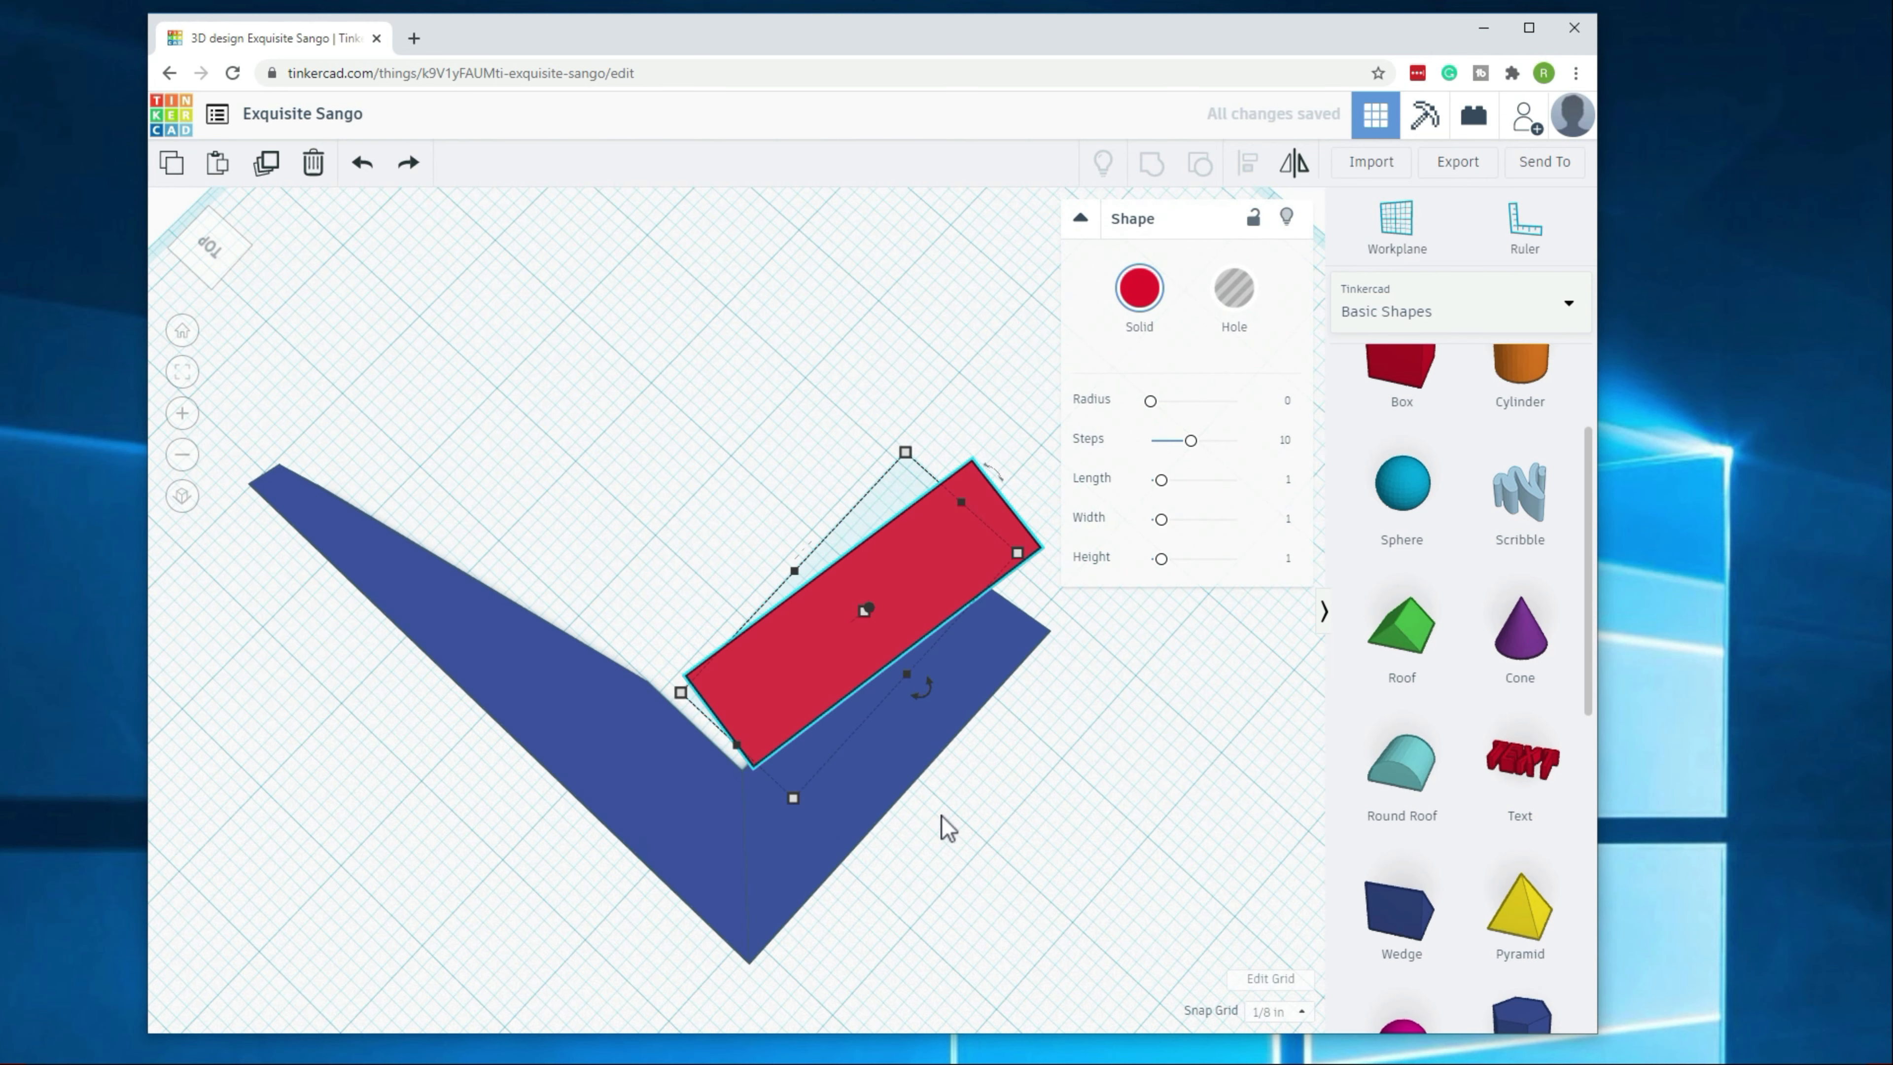
Step: Shift the box 1/8 in into the frame's inner corner and check the fit from below
click(942, 815)
click(767, 759)
drag(765, 735, 753, 746)
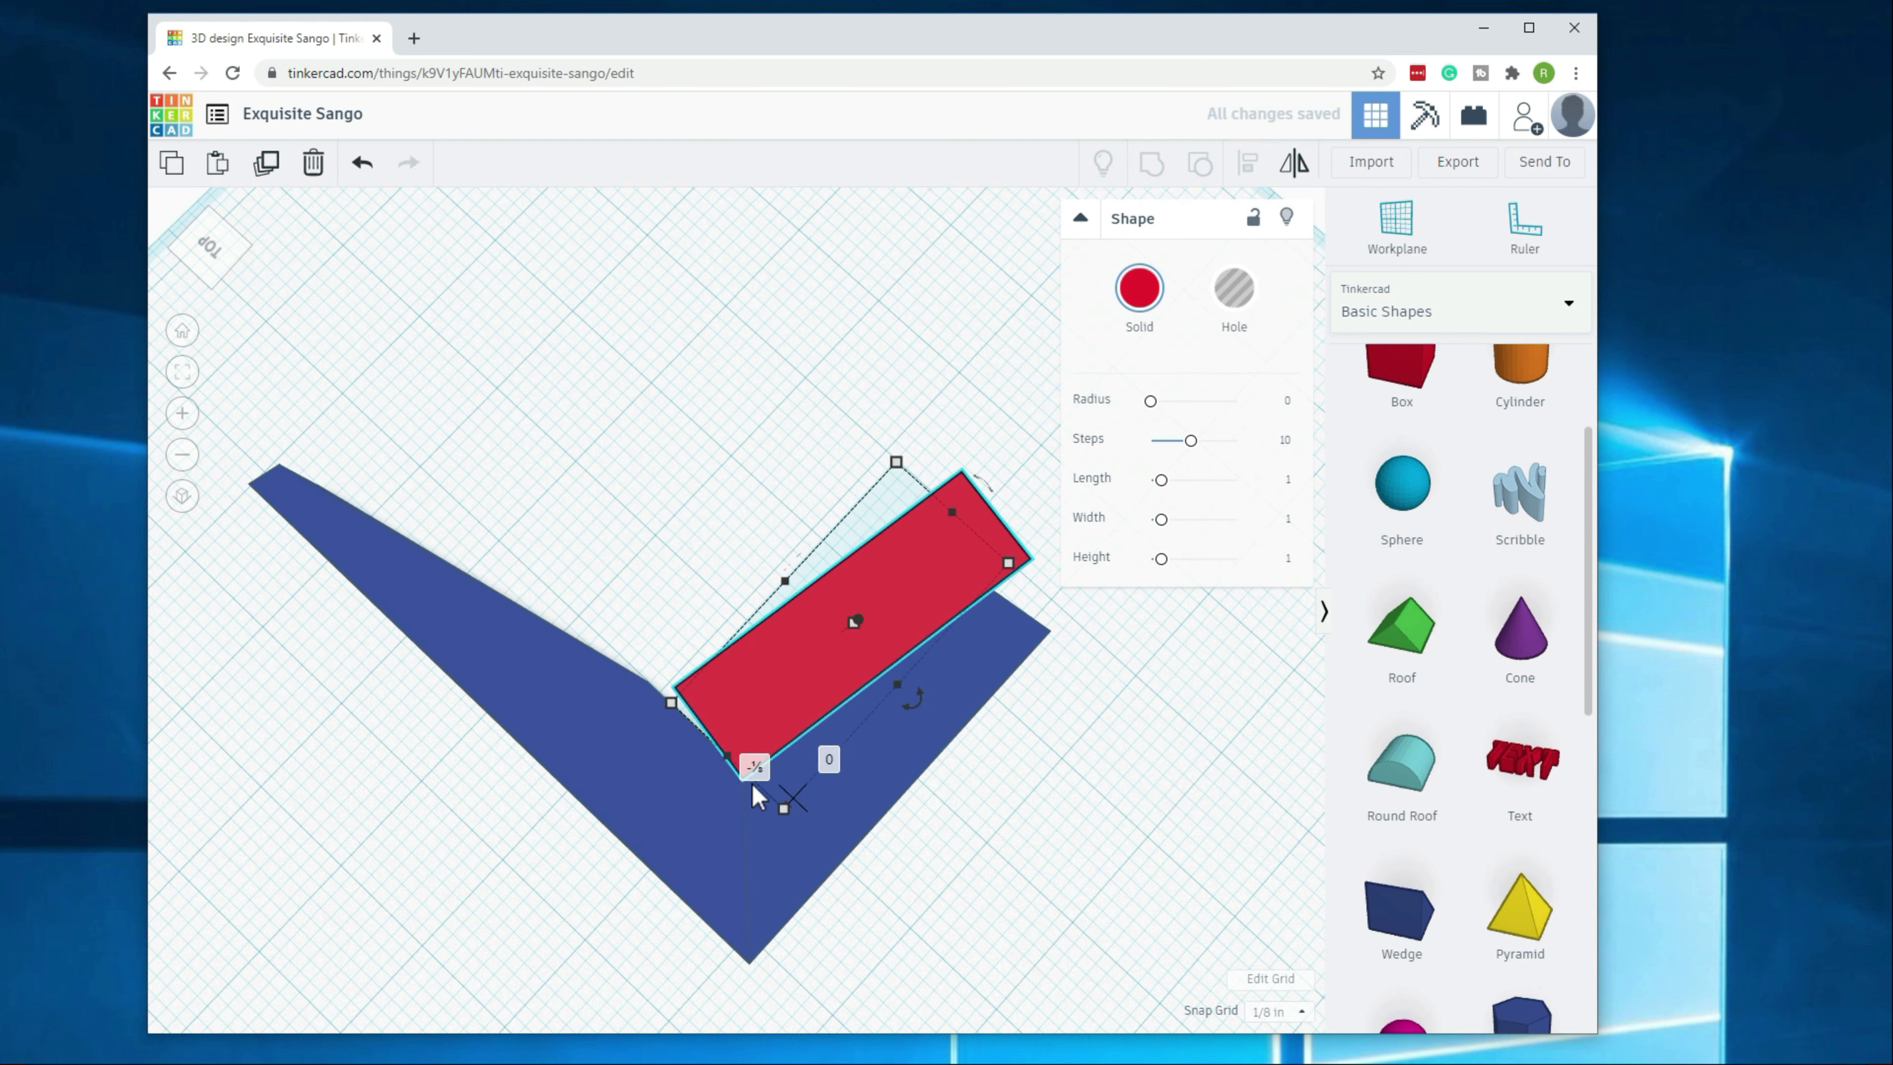
click(883, 928)
right_drag(764, 843, 706, 666)
right_drag(733, 794, 706, 448)
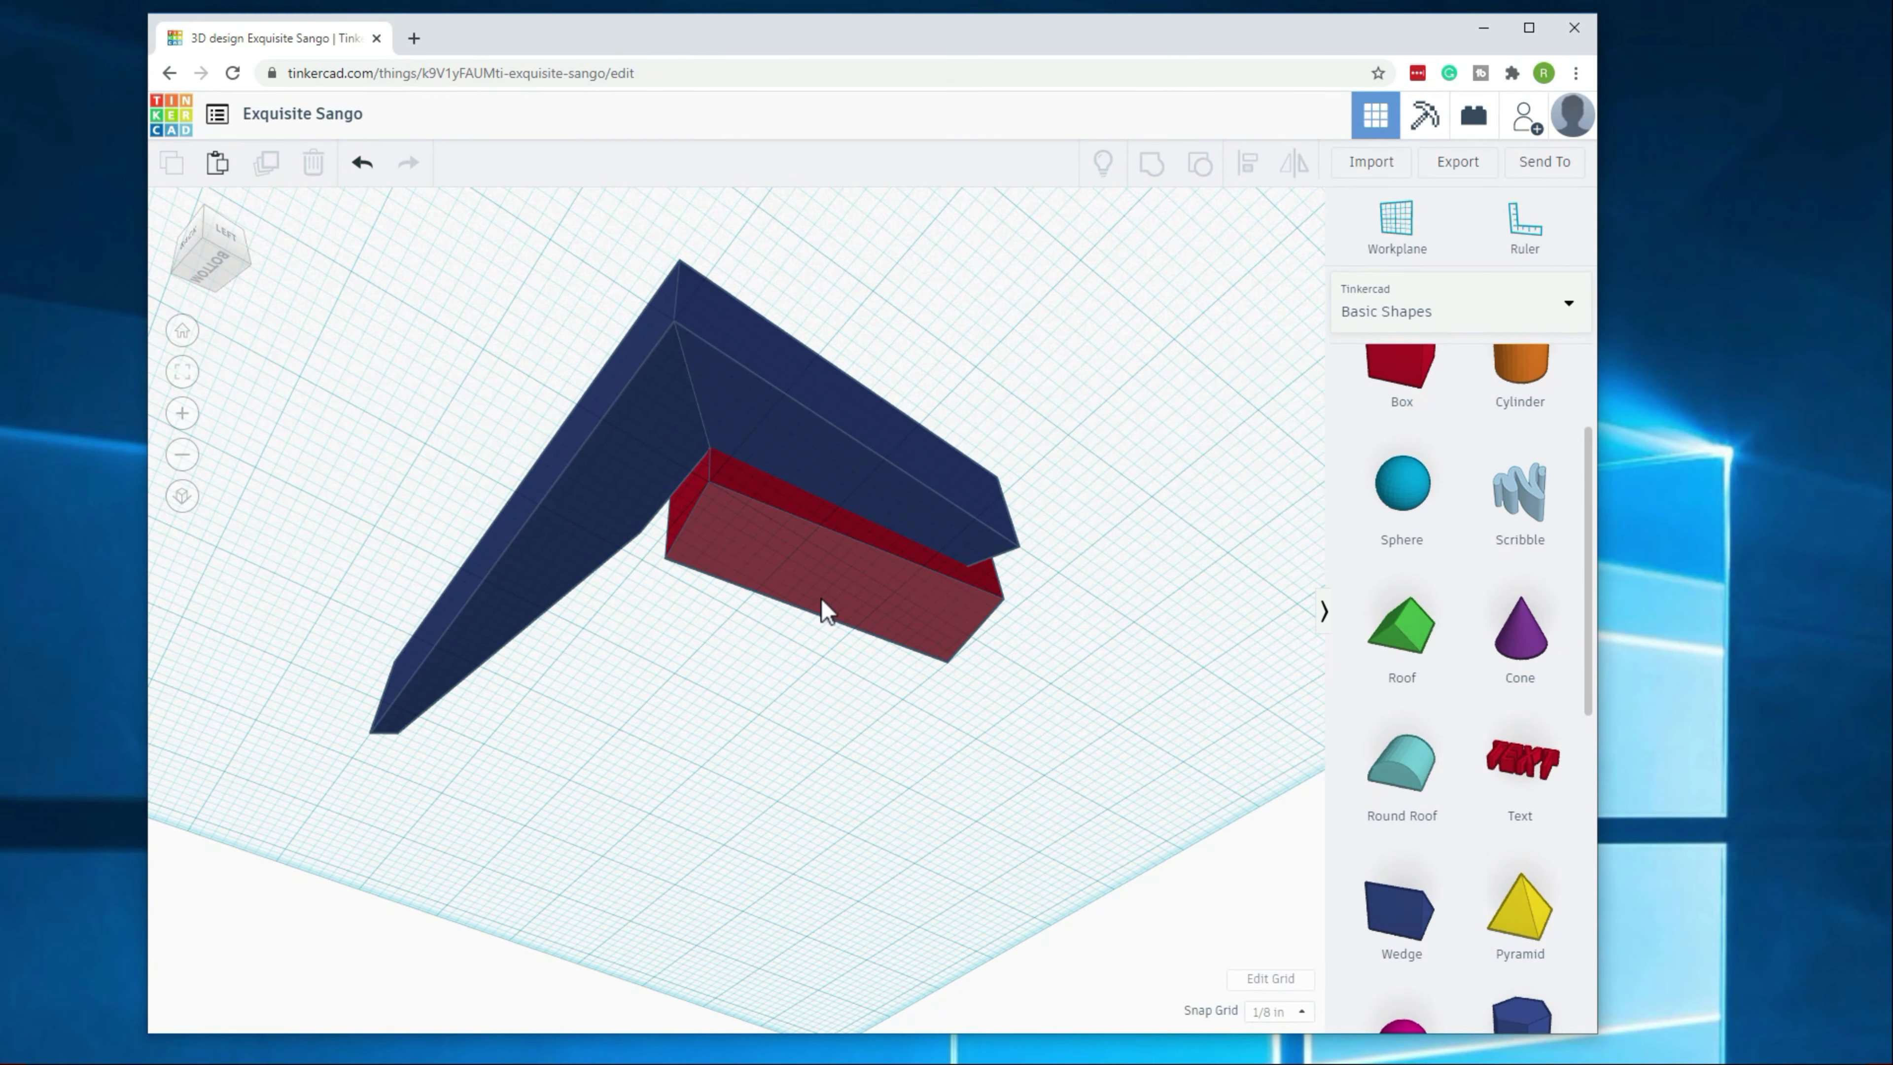
right_drag(817, 634, 638, 844)
Step: Try rotating the box another 12.5° clockwise in plan
click(760, 849)
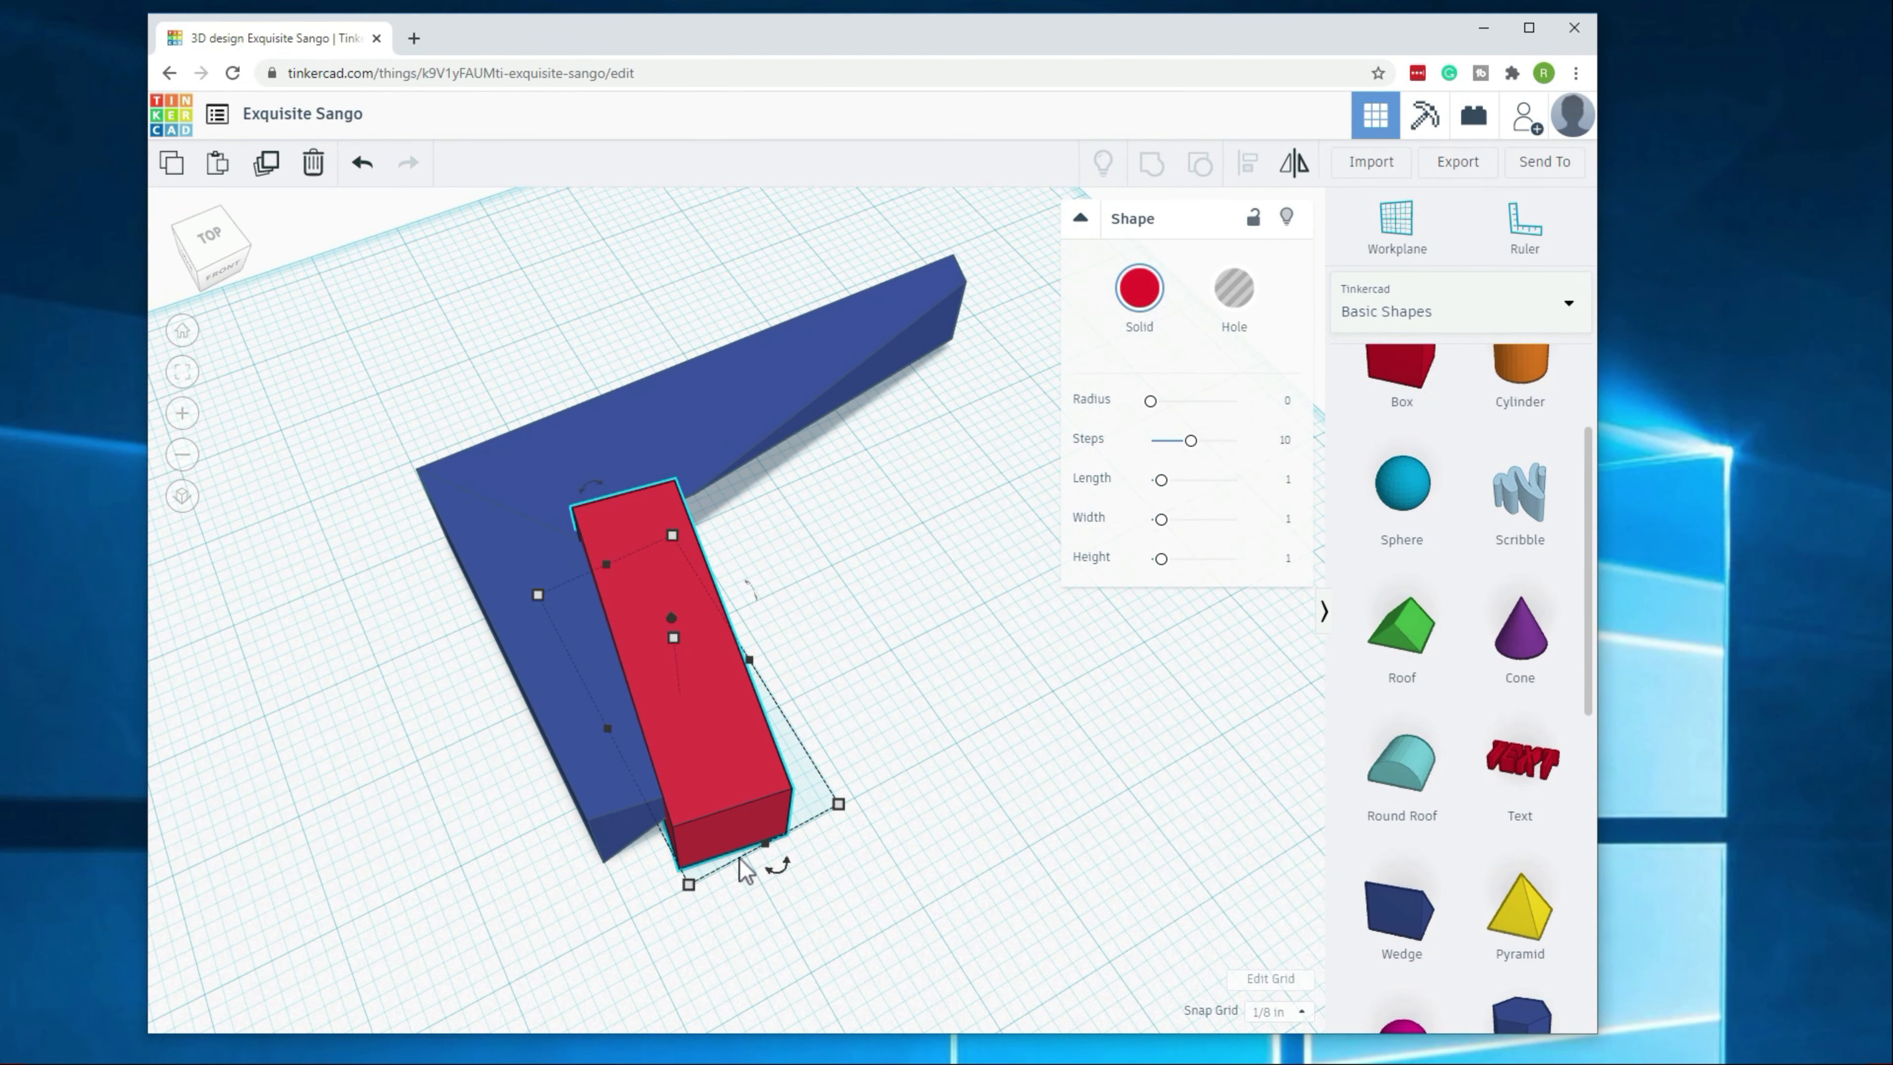
mouse_move(779, 872)
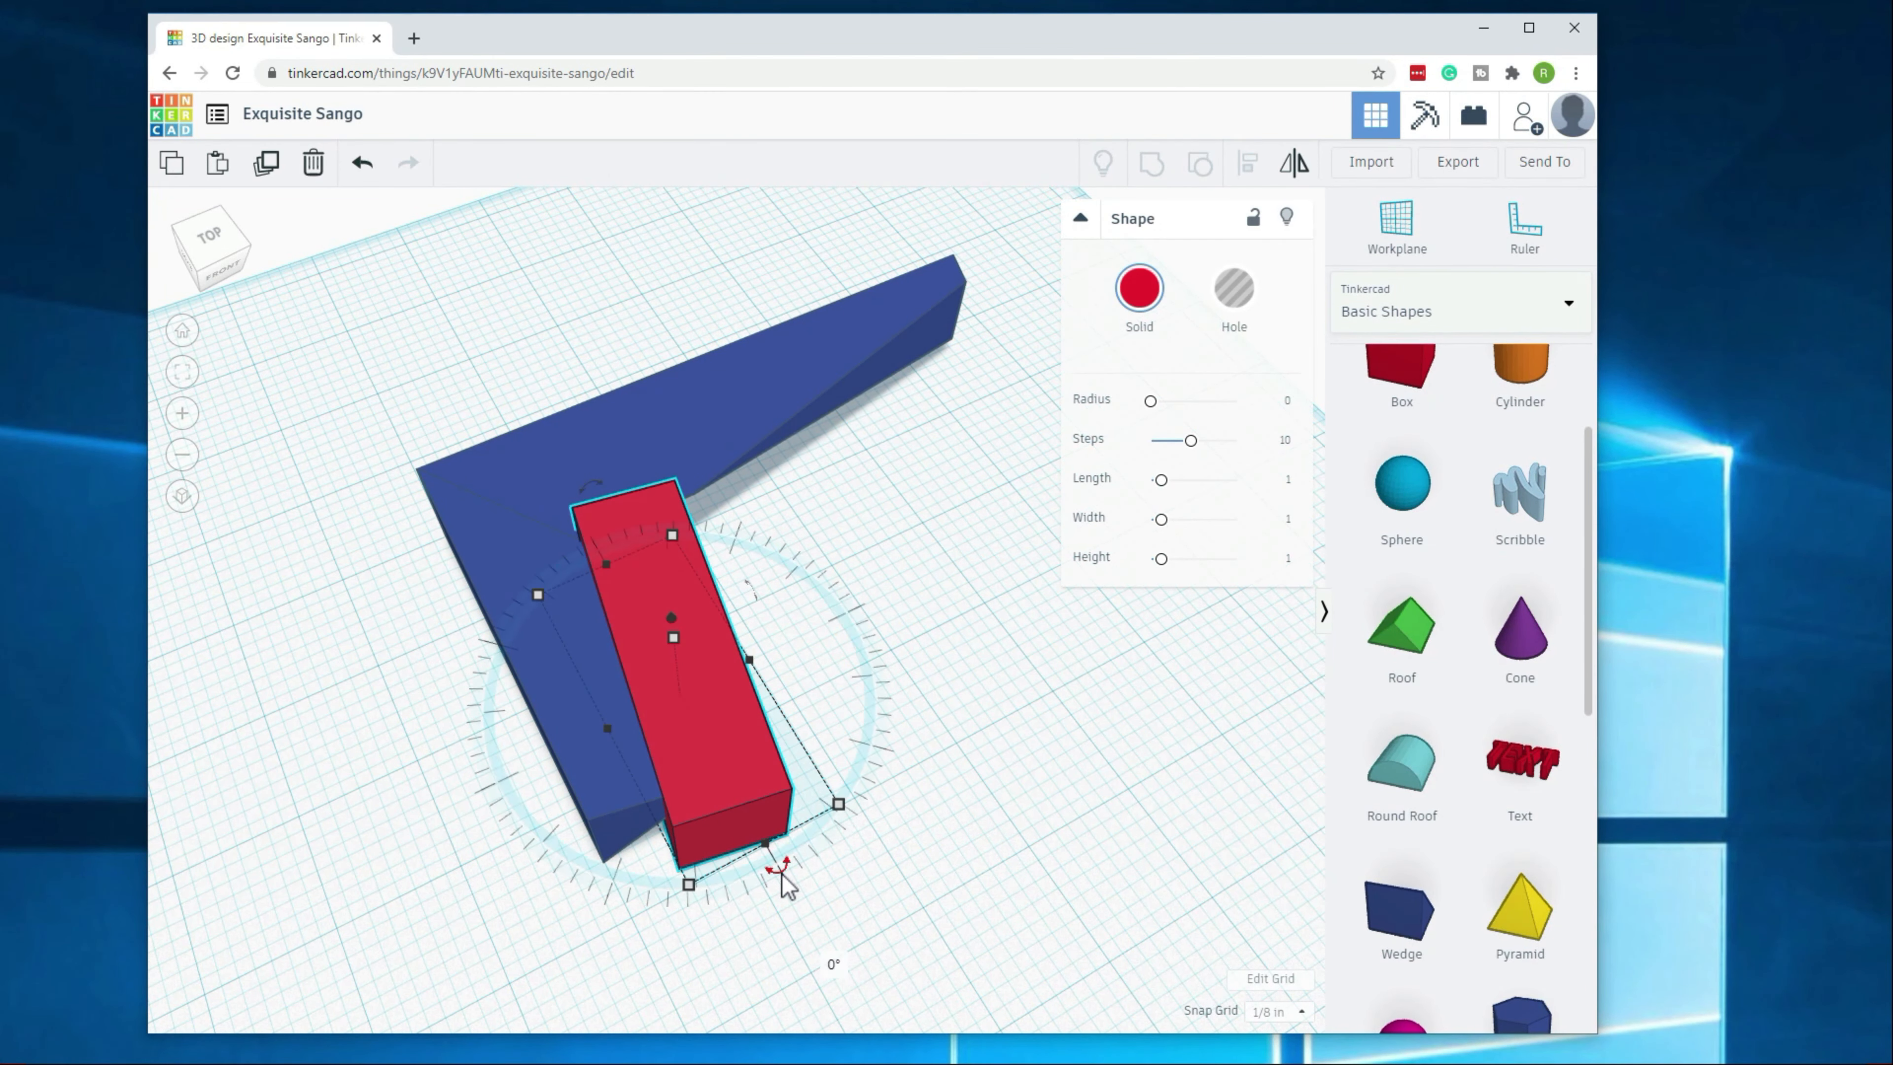
drag(779, 880, 738, 875)
click(742, 875)
click(761, 839)
click(775, 867)
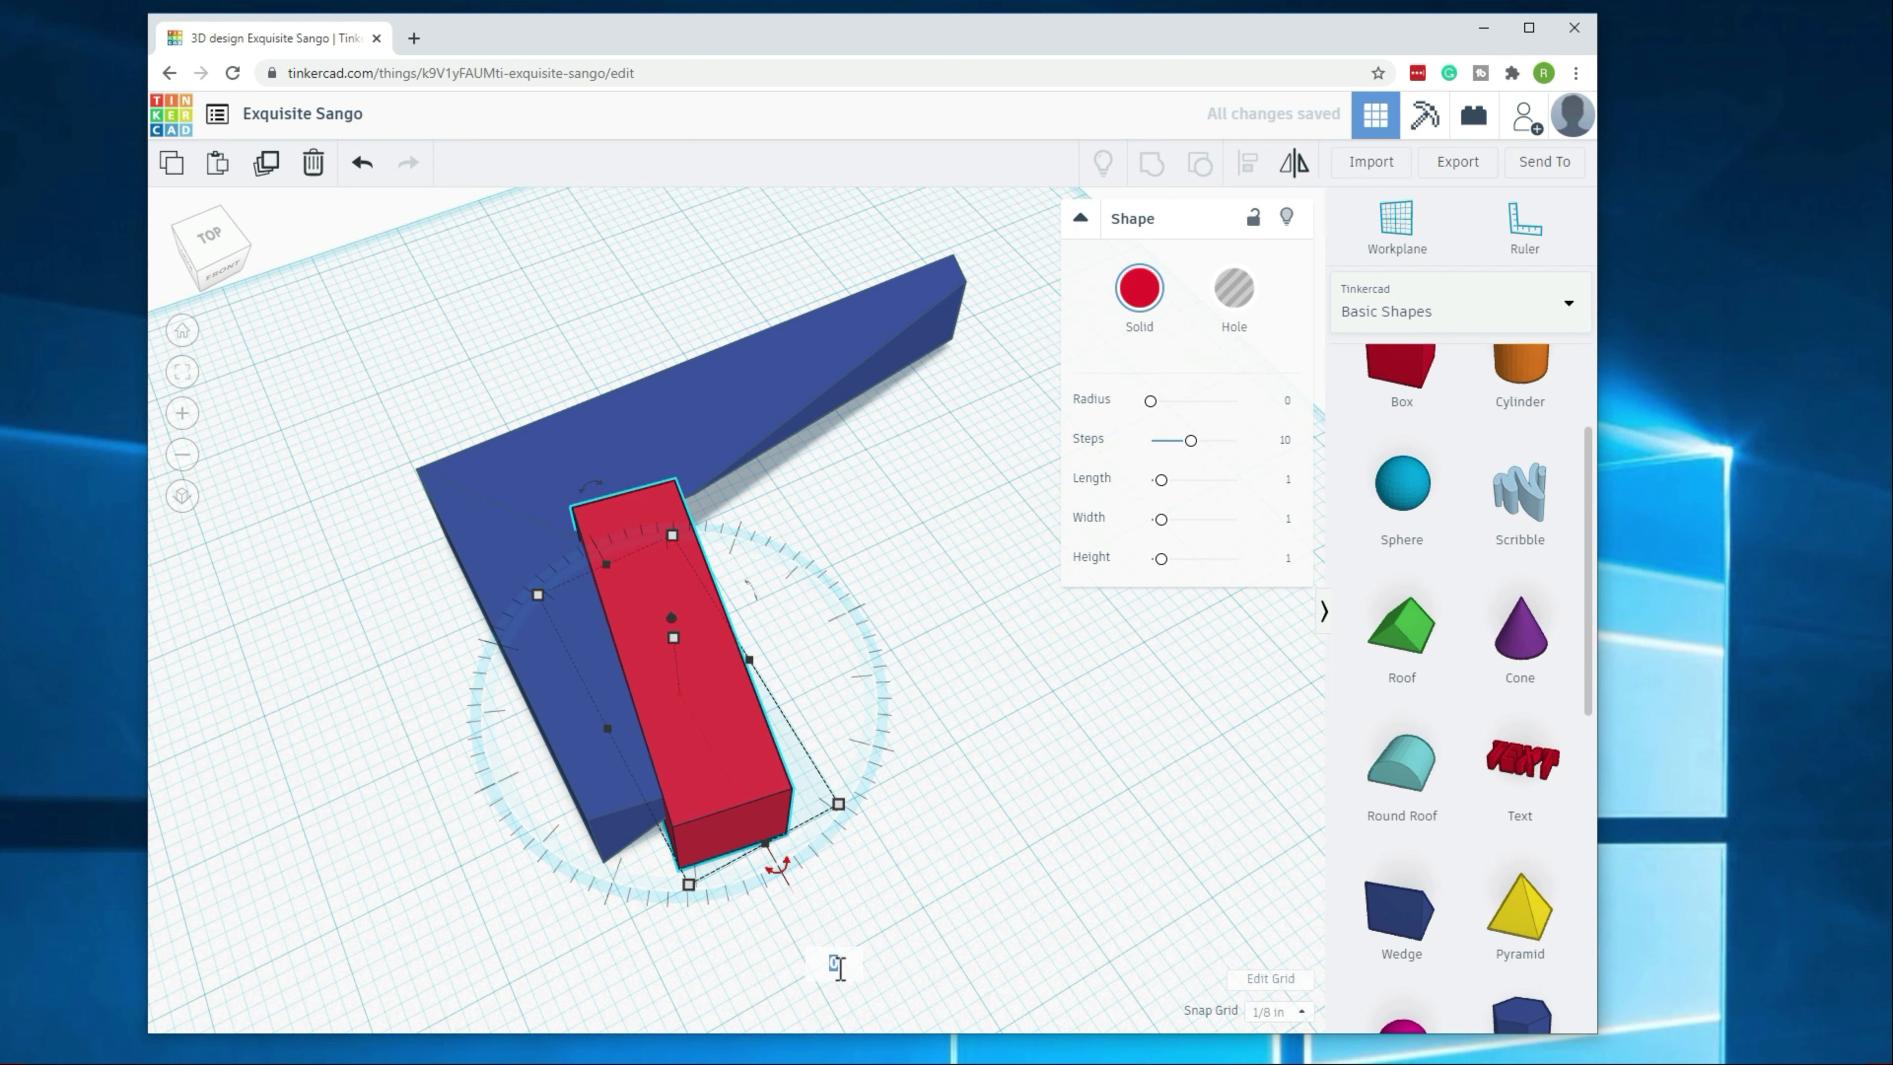
drag(778, 872, 740, 882)
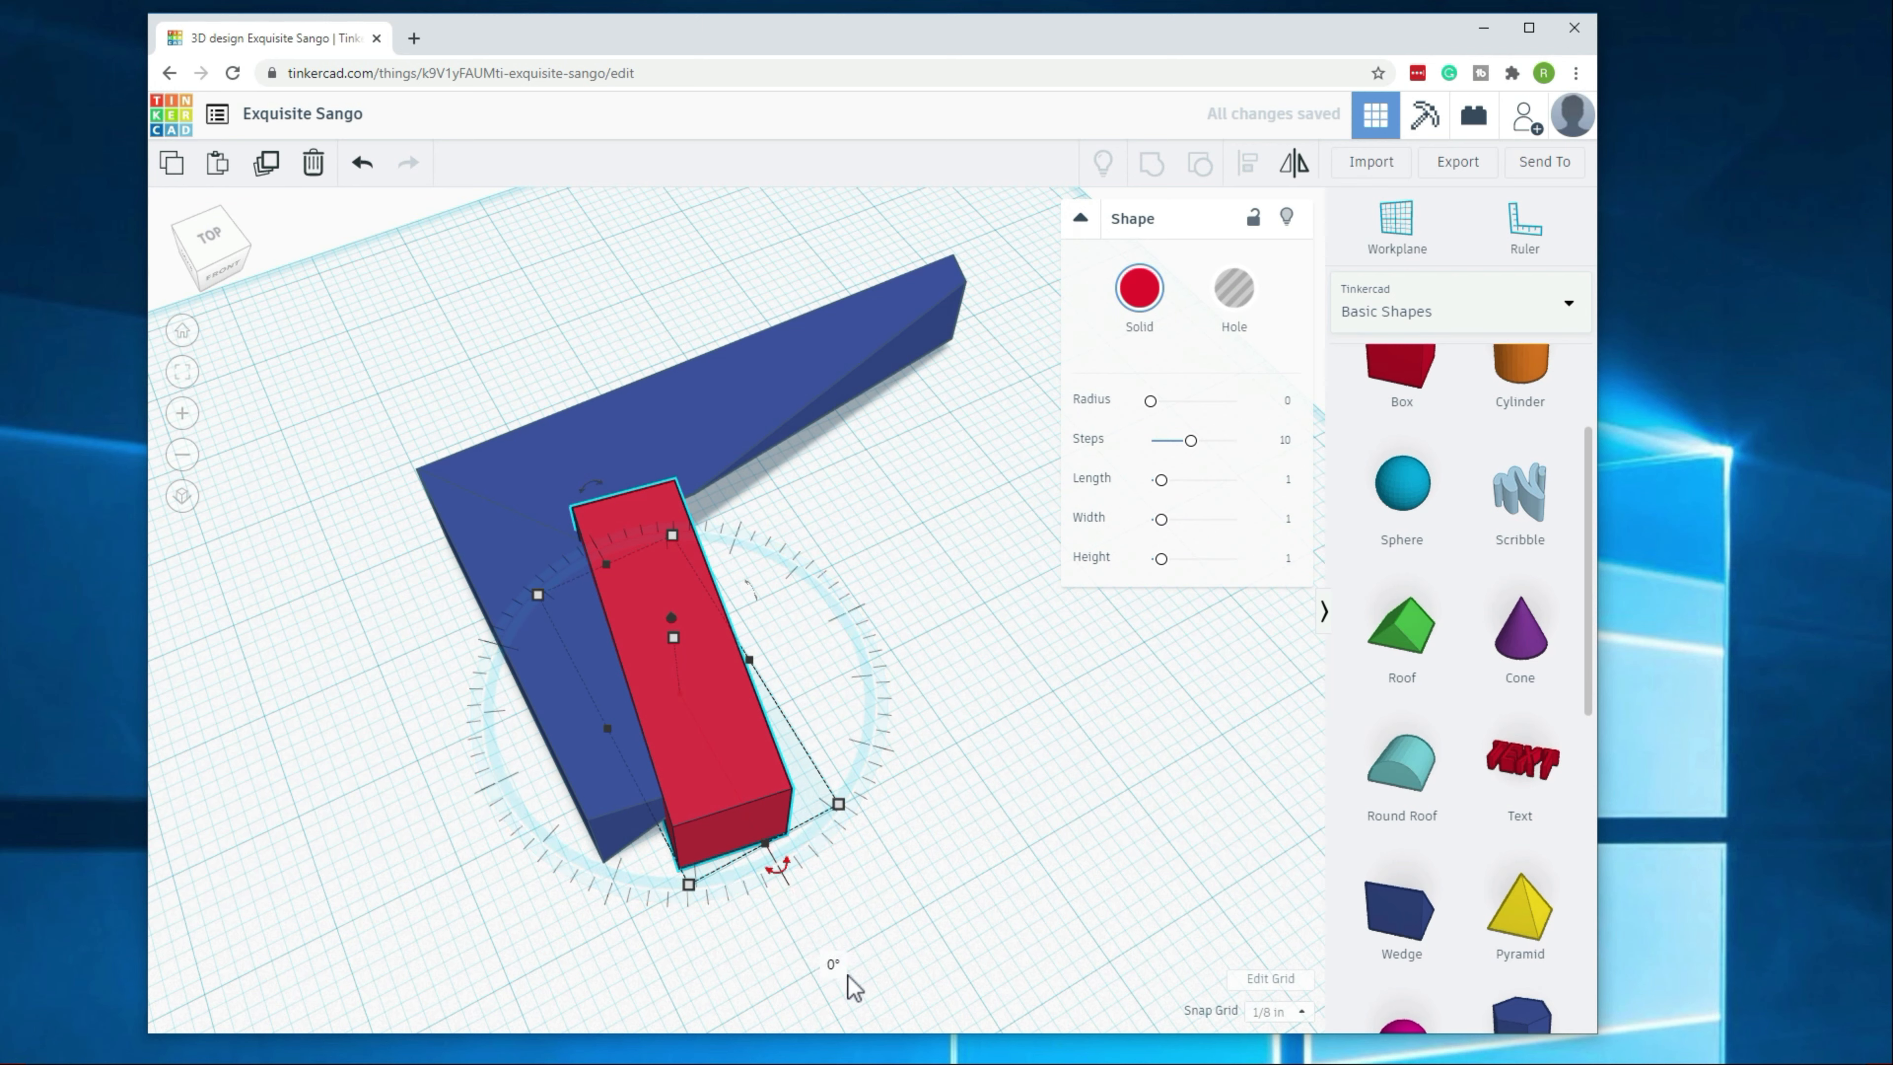
click(832, 964)
text(12.5)
key(Return)
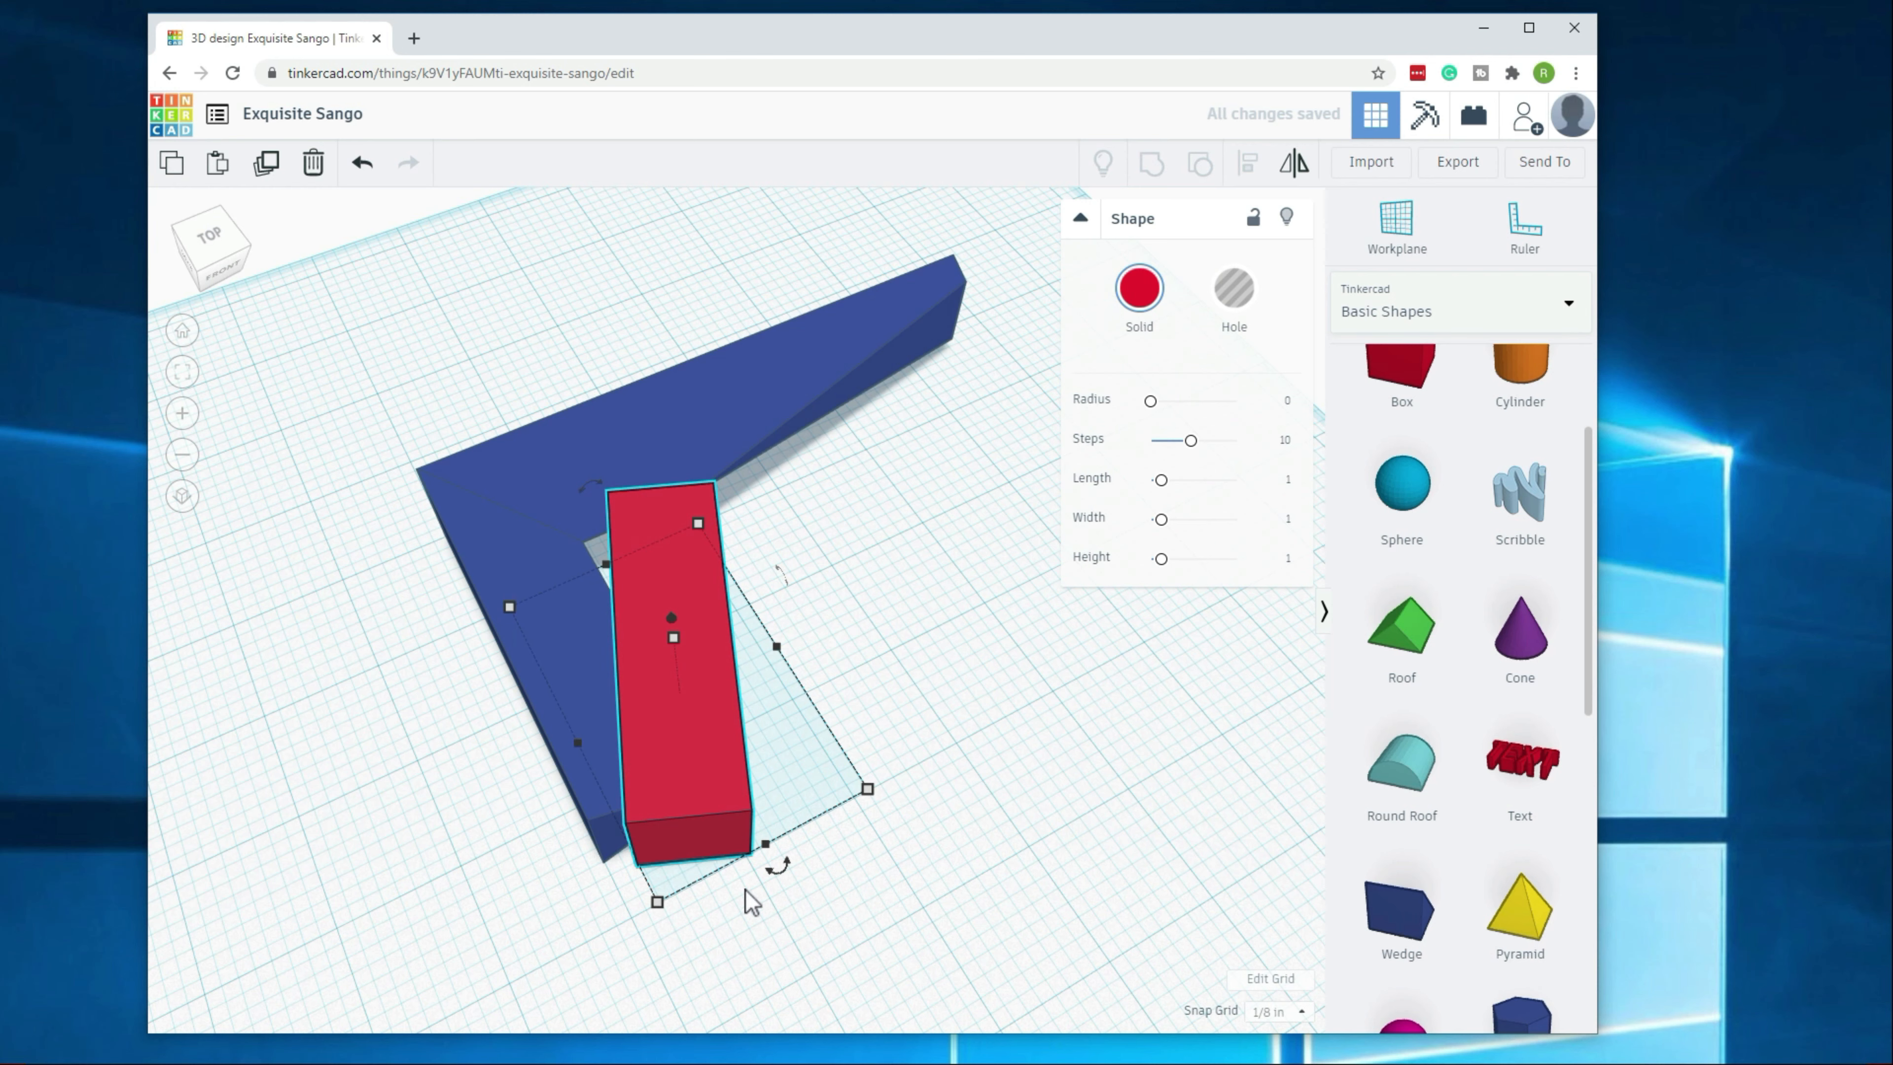
Step: Turn the box back counterclockwise until it runs along the short arm at its earlier slant
click(781, 869)
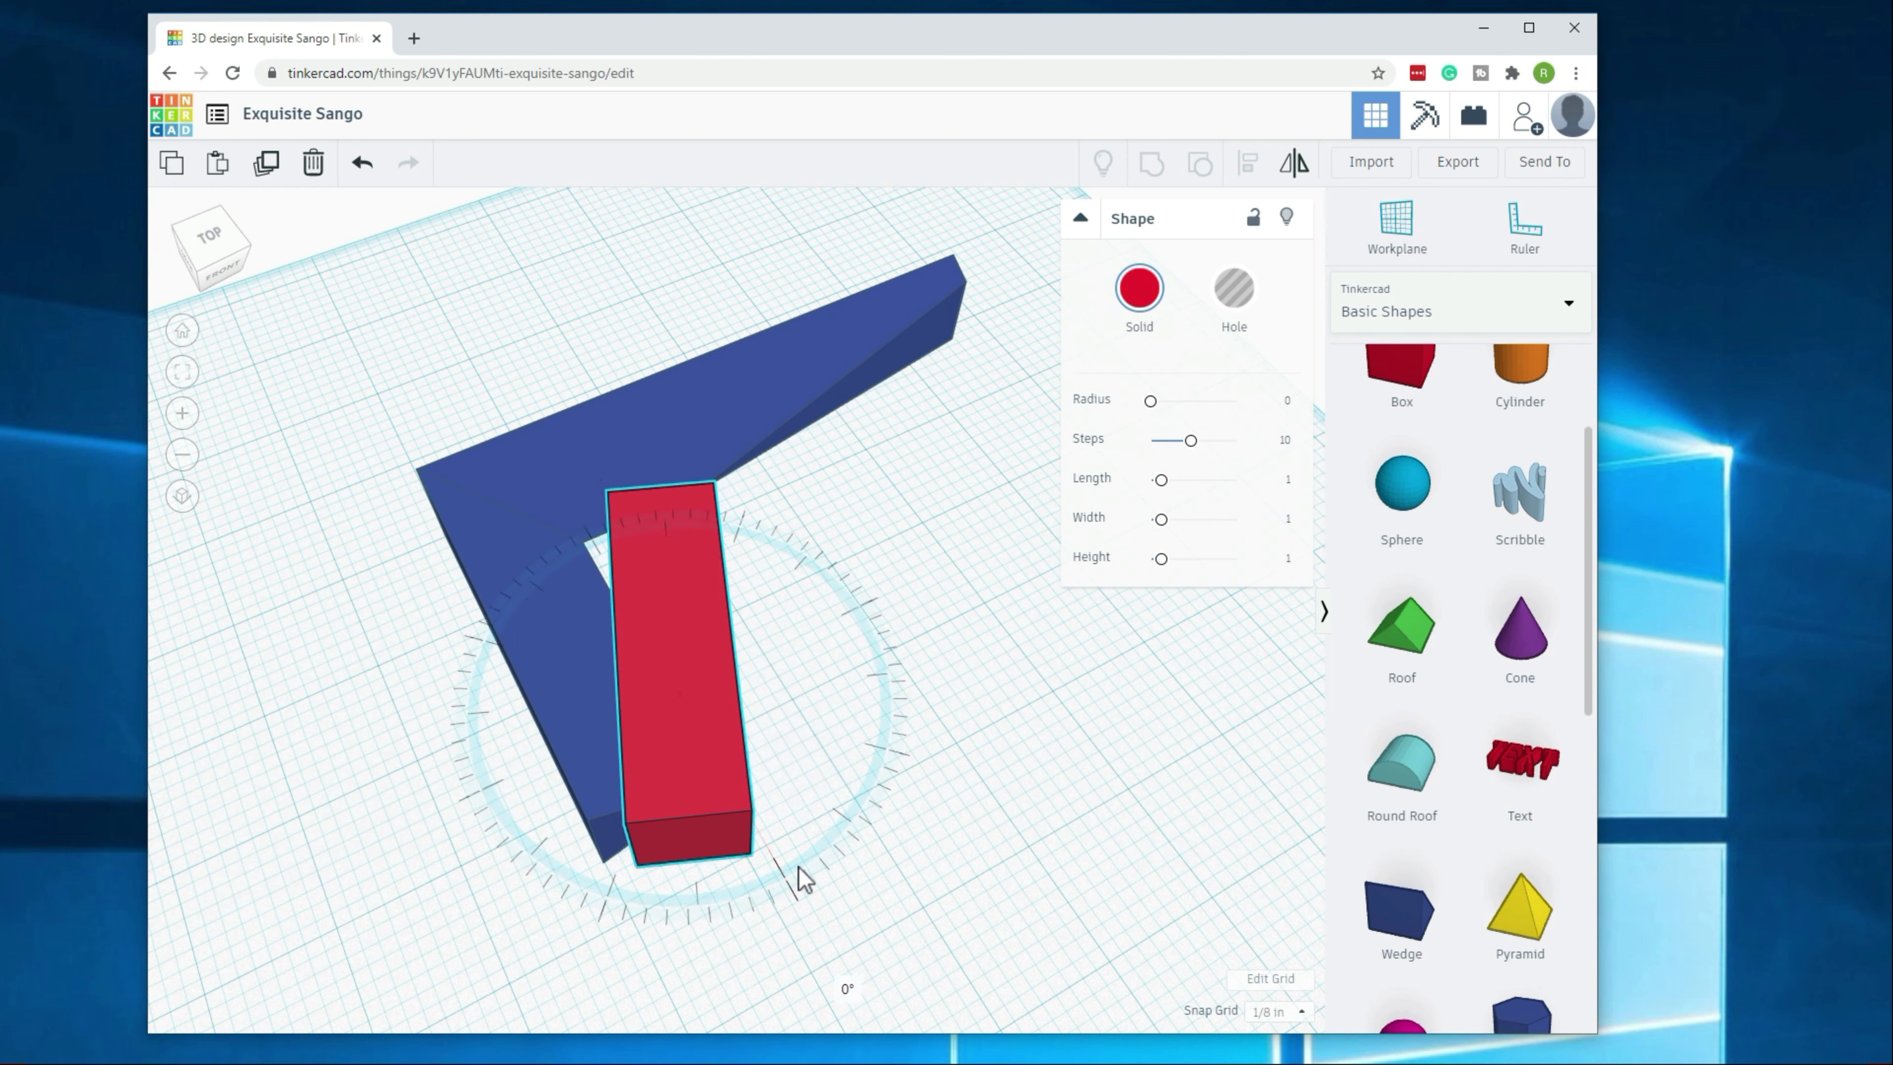
drag(799, 867, 845, 866)
click(1002, 866)
click(739, 727)
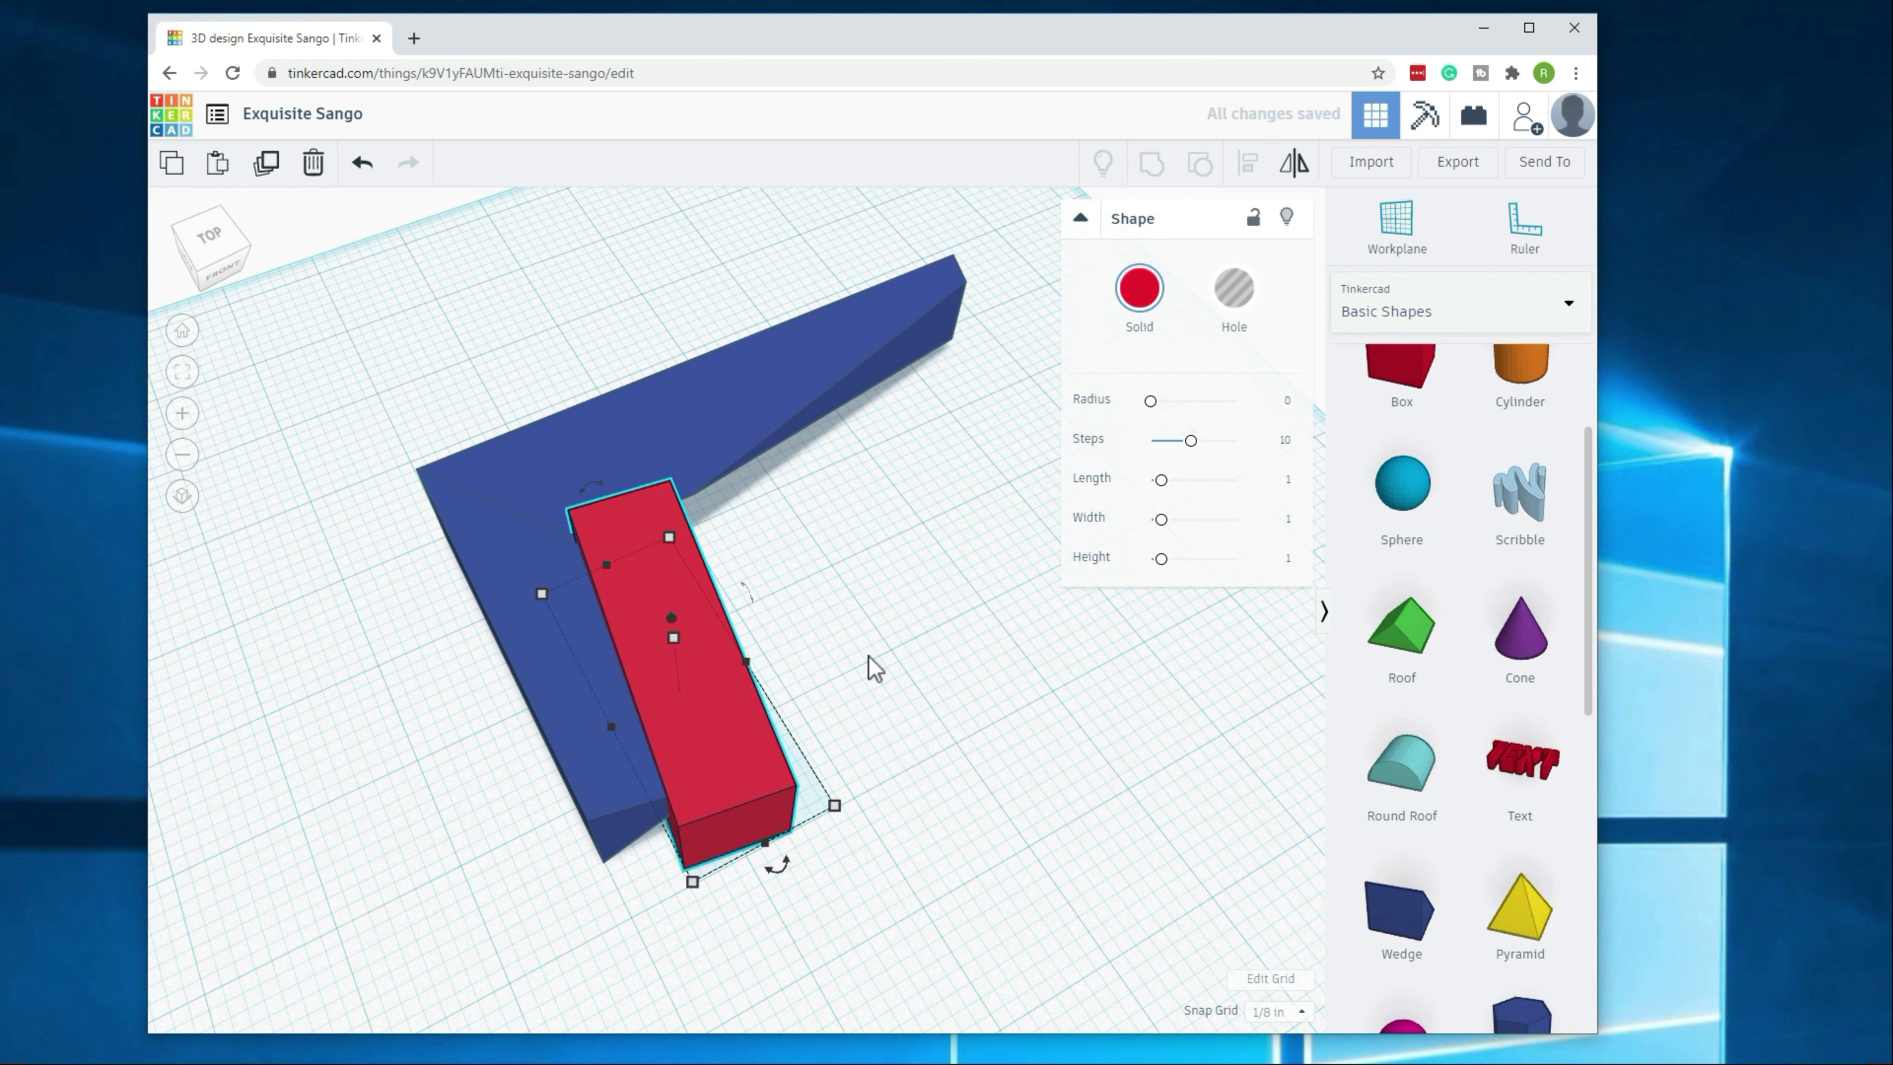
Step: Rotate the box 5° clockwise in plan and refine its angle slightly further in the same direction
click(778, 869)
click(833, 963)
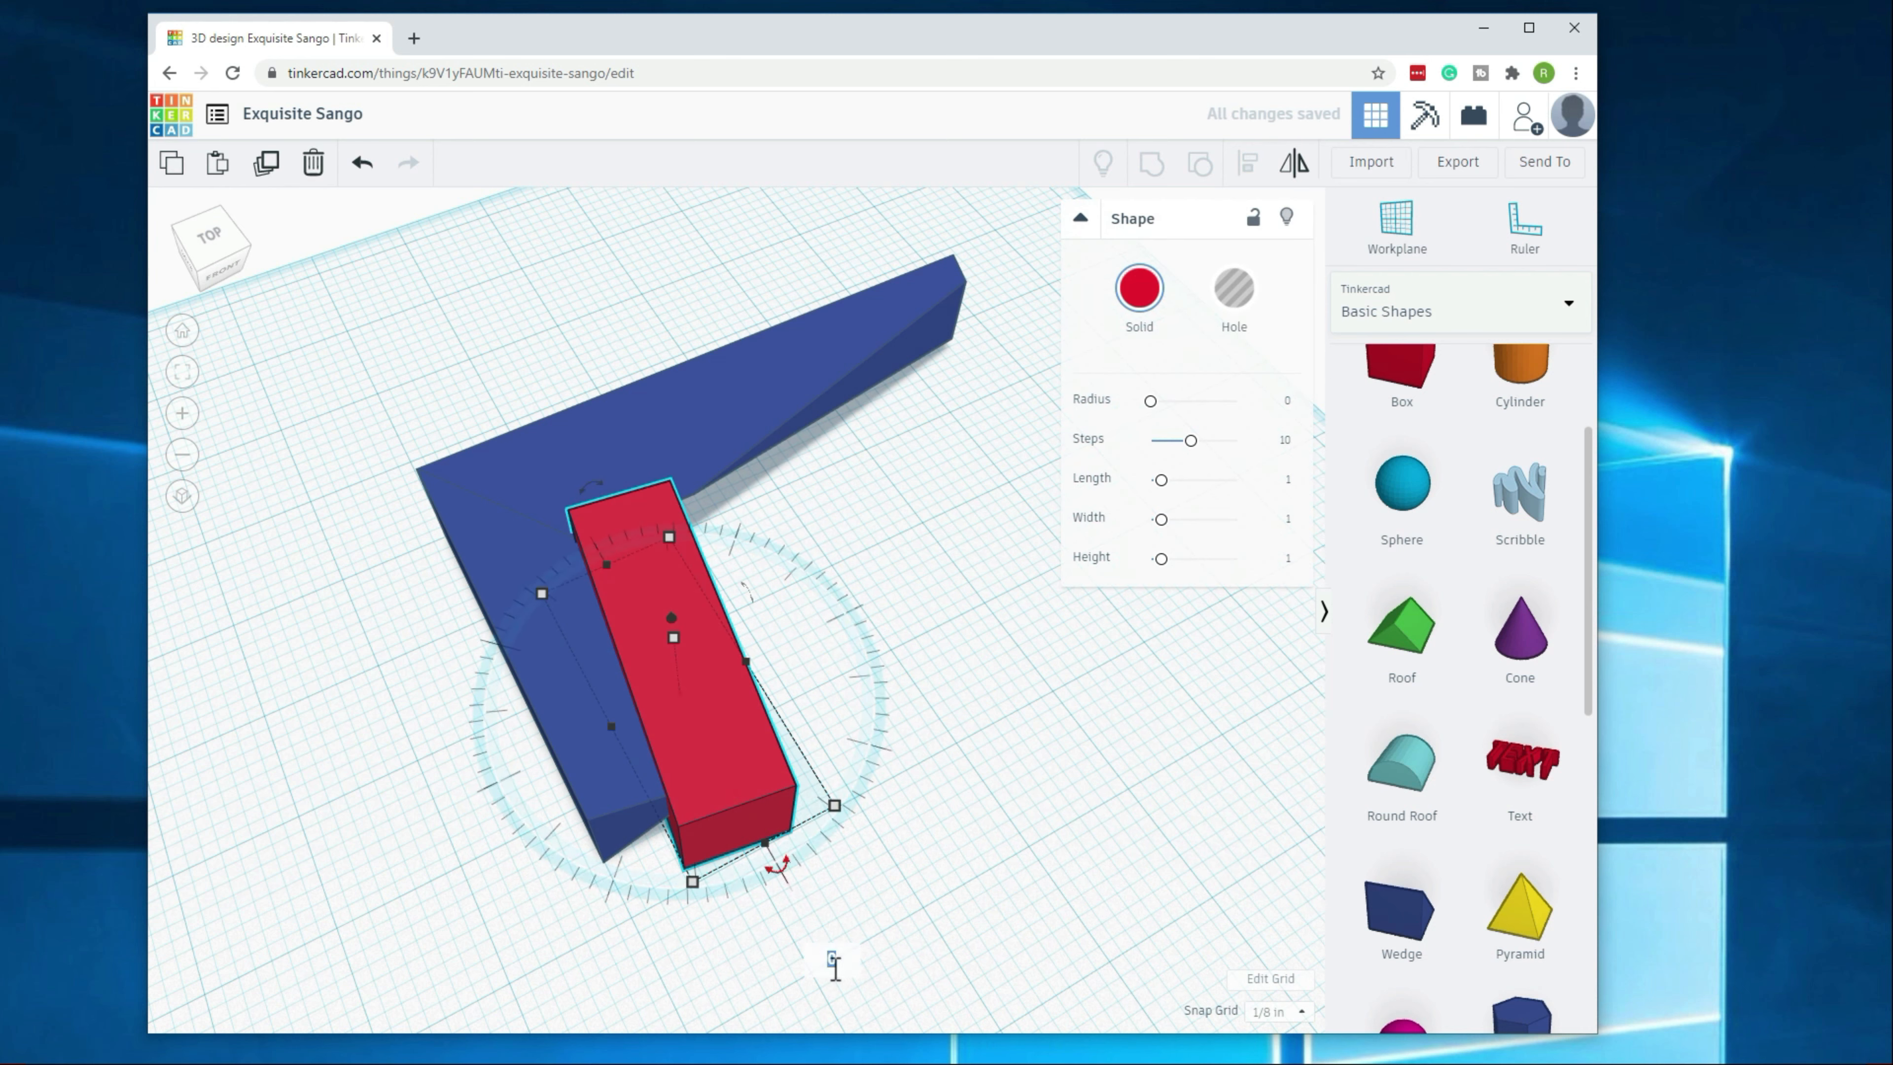
key(Return)
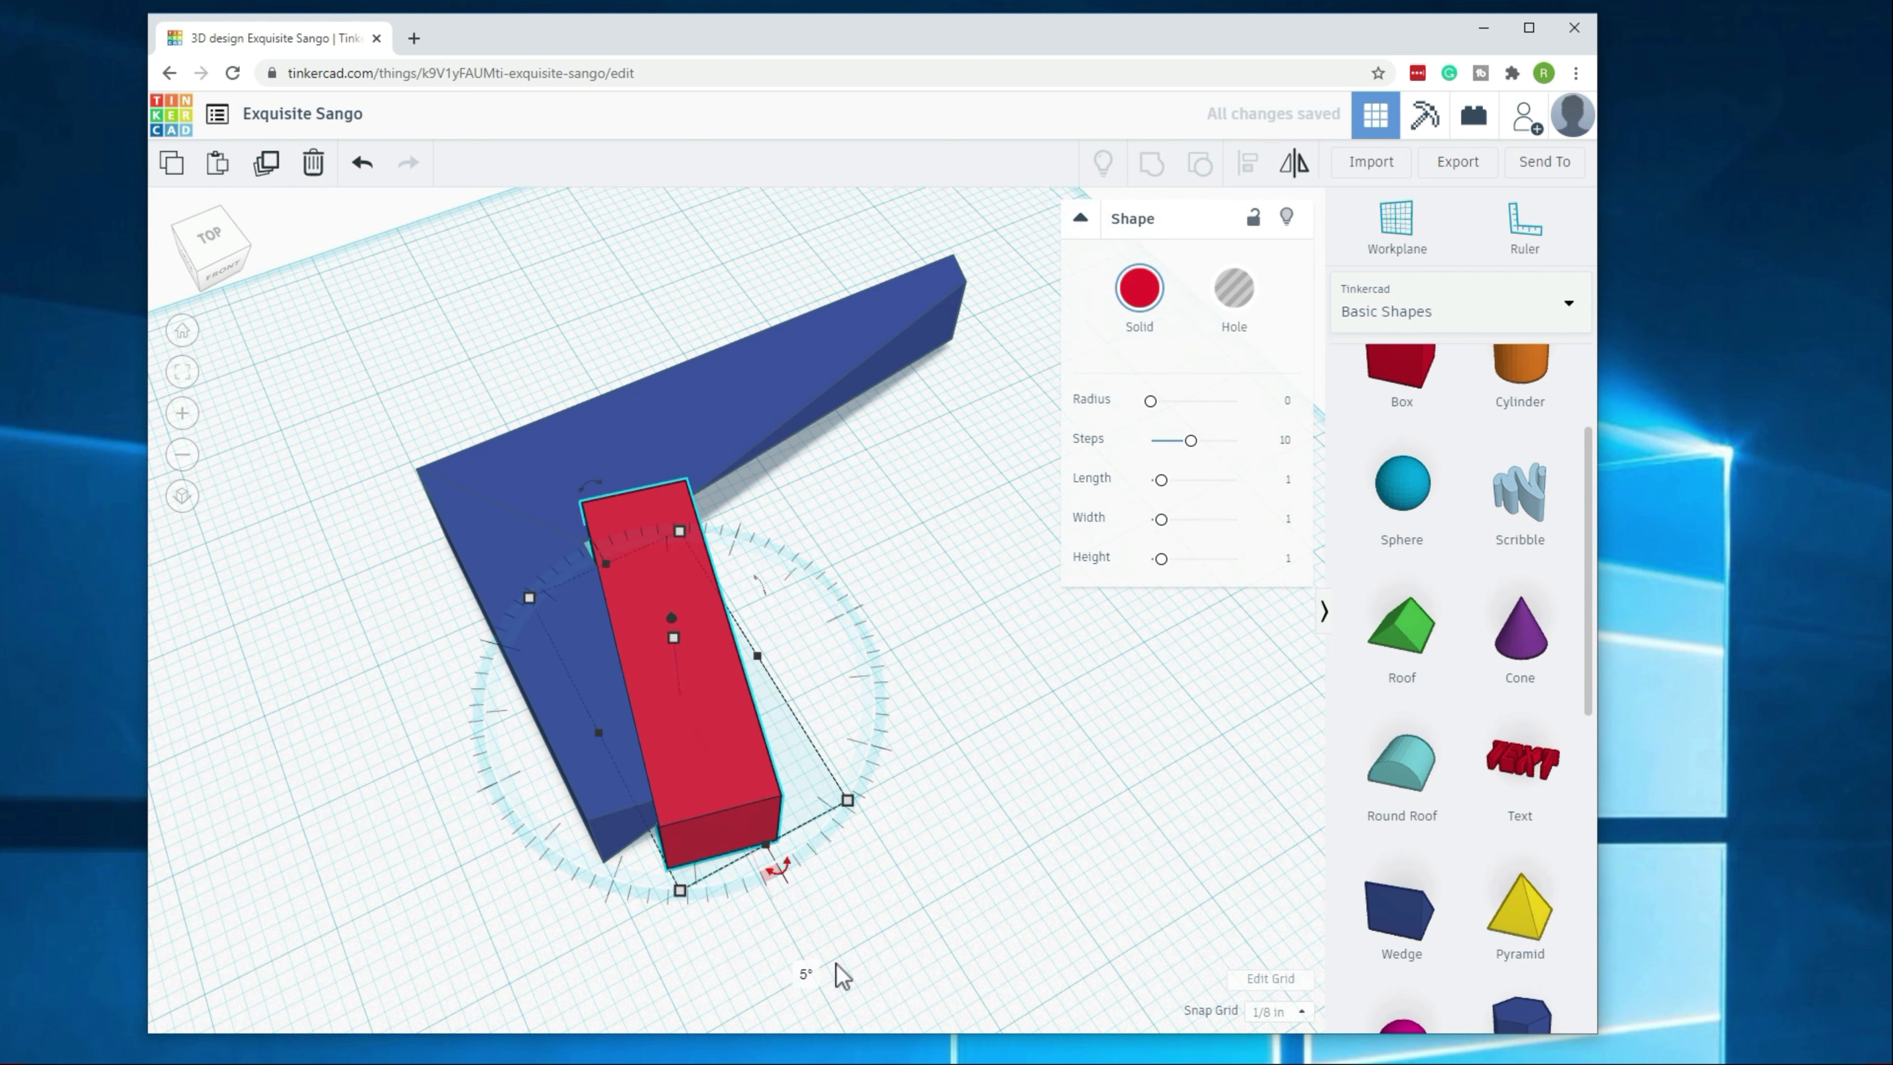
click(810, 975)
key(Return)
click(882, 950)
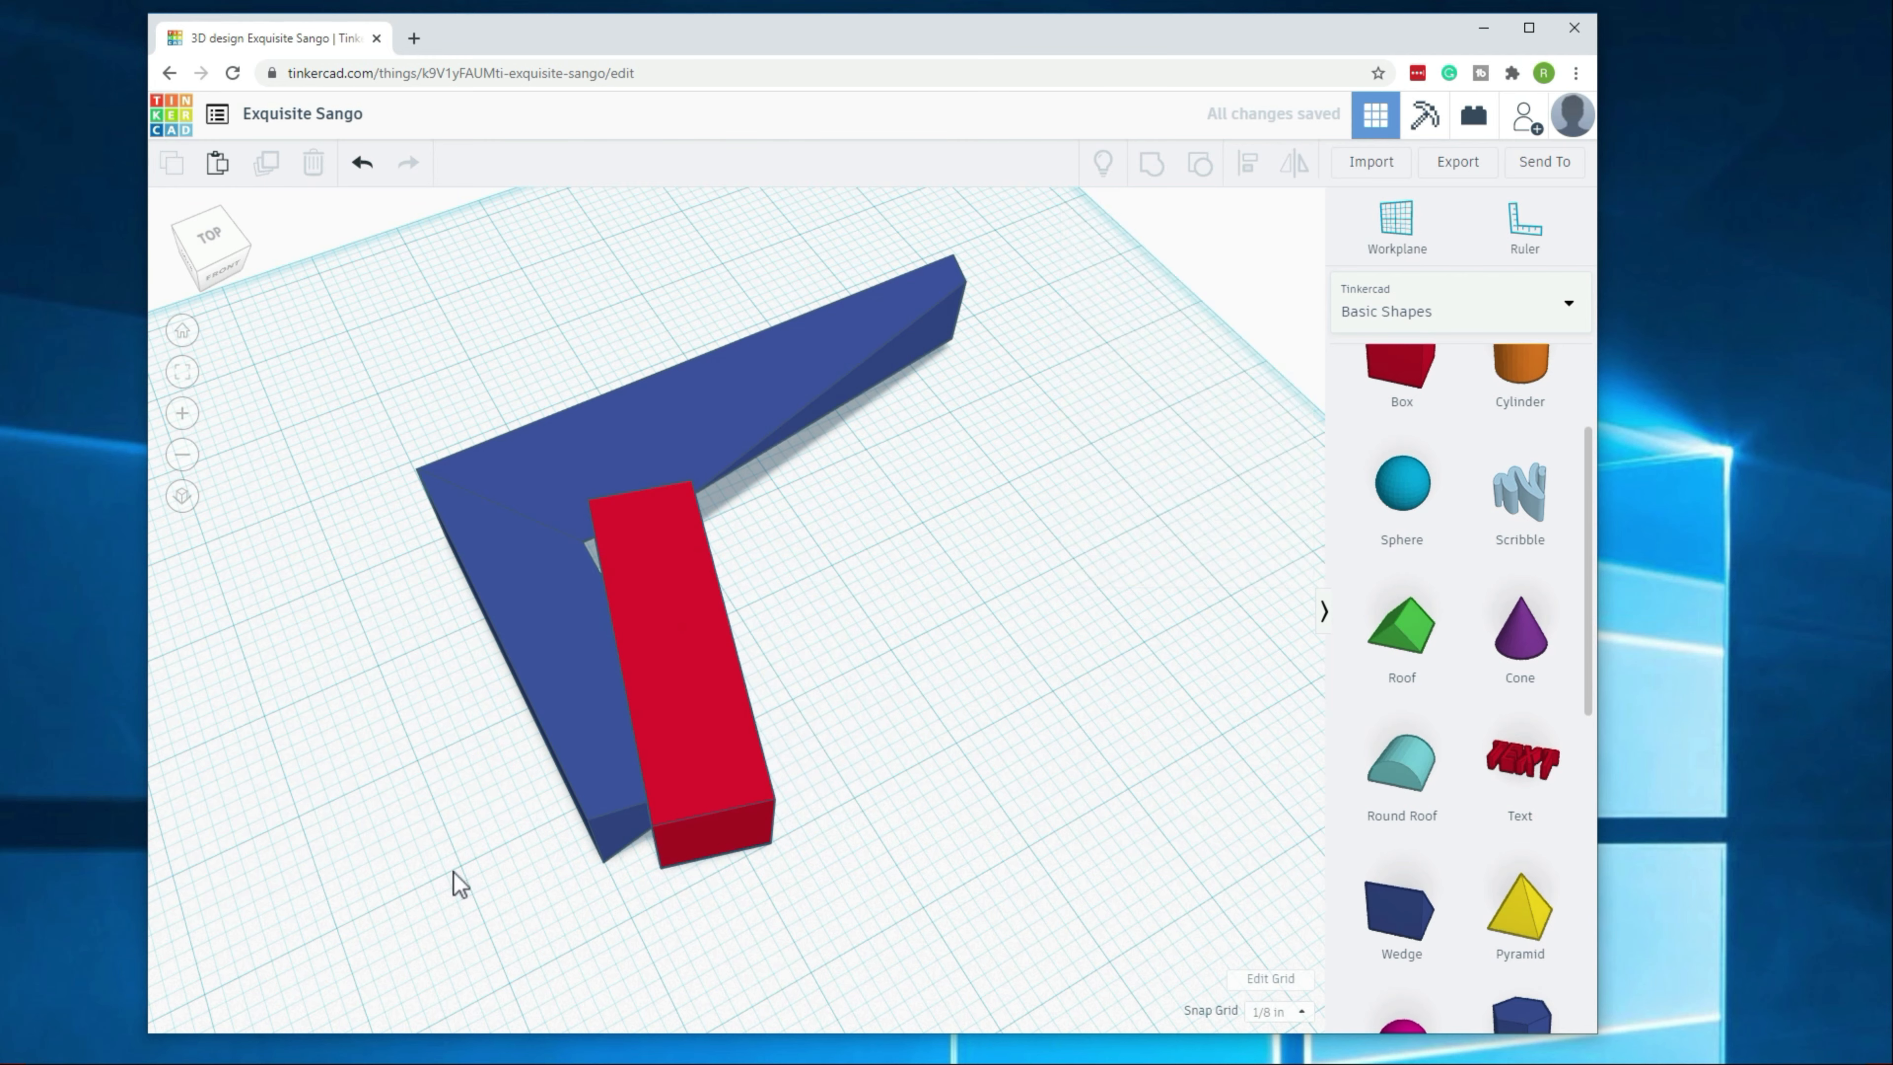
Step: Move the rotated box 1/8 in so its end meets the frame's inner corner
right_drag(454, 871, 760, 846)
click(775, 694)
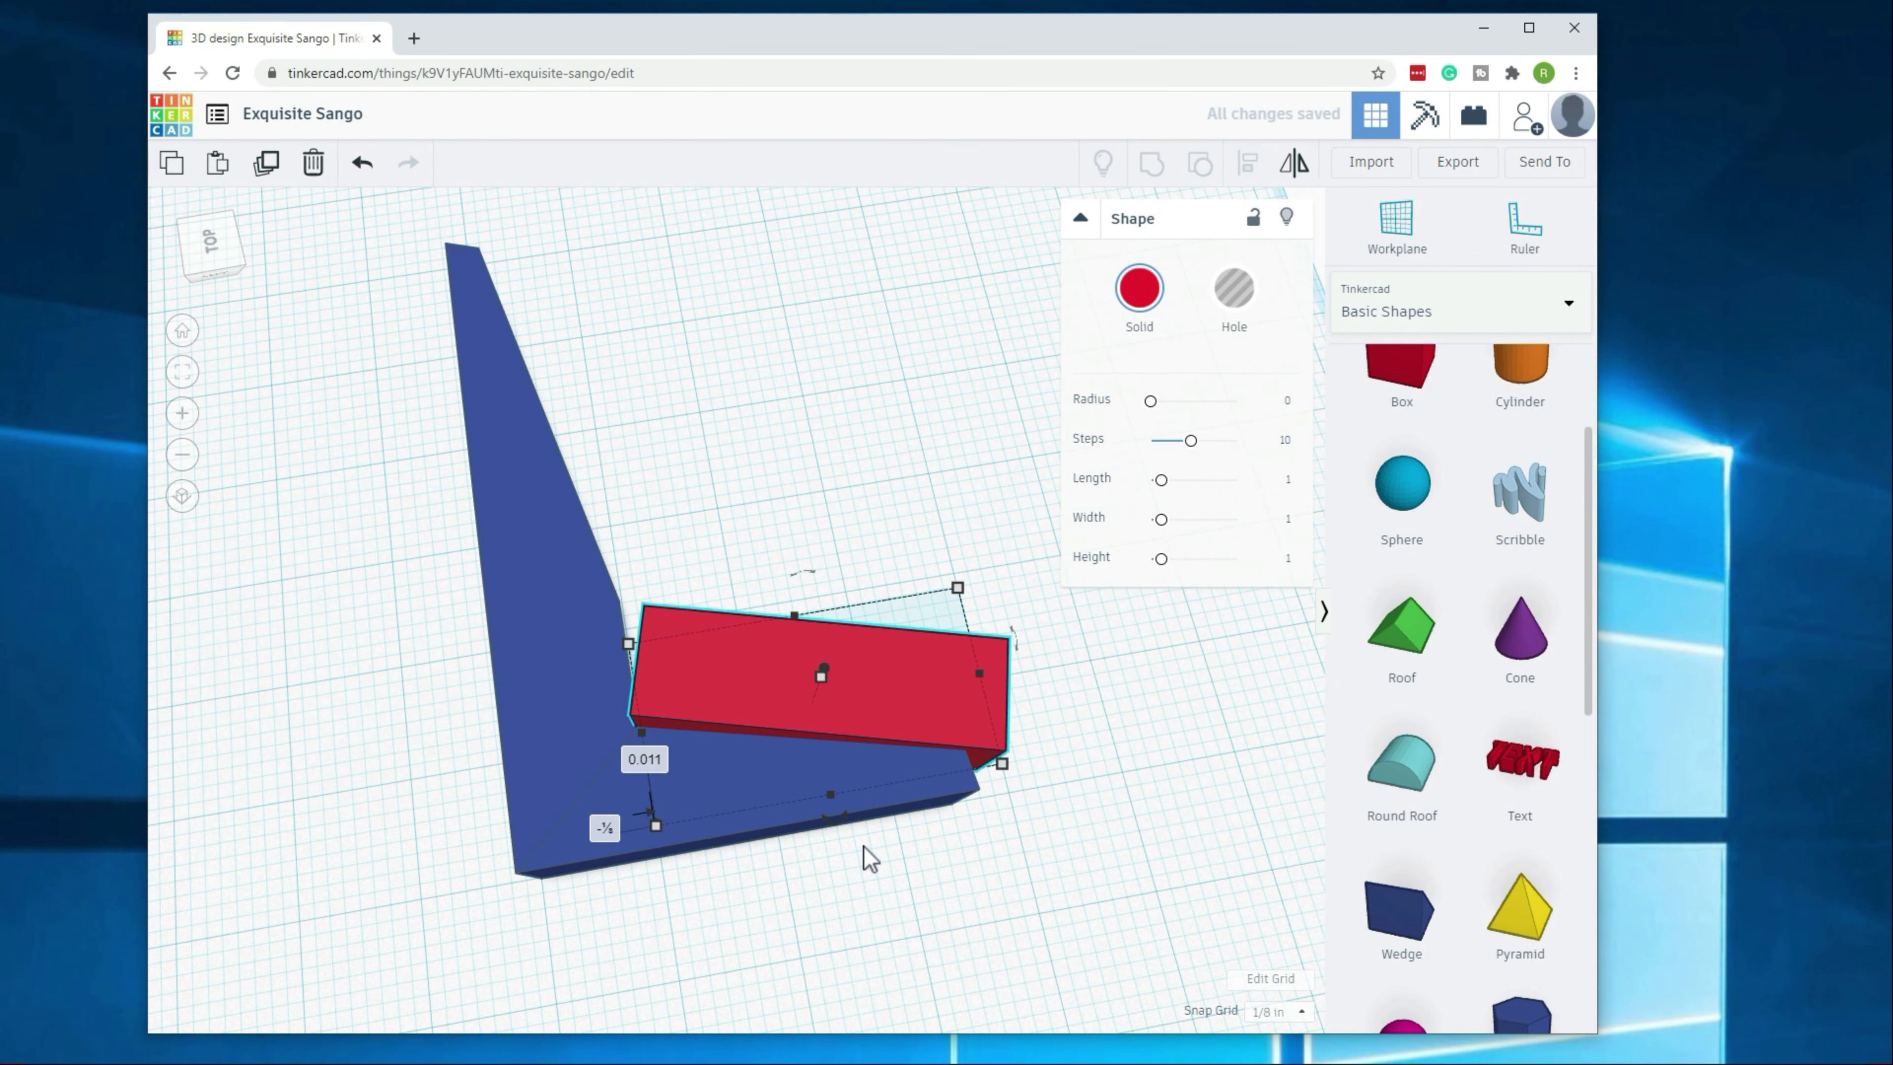
click(1037, 905)
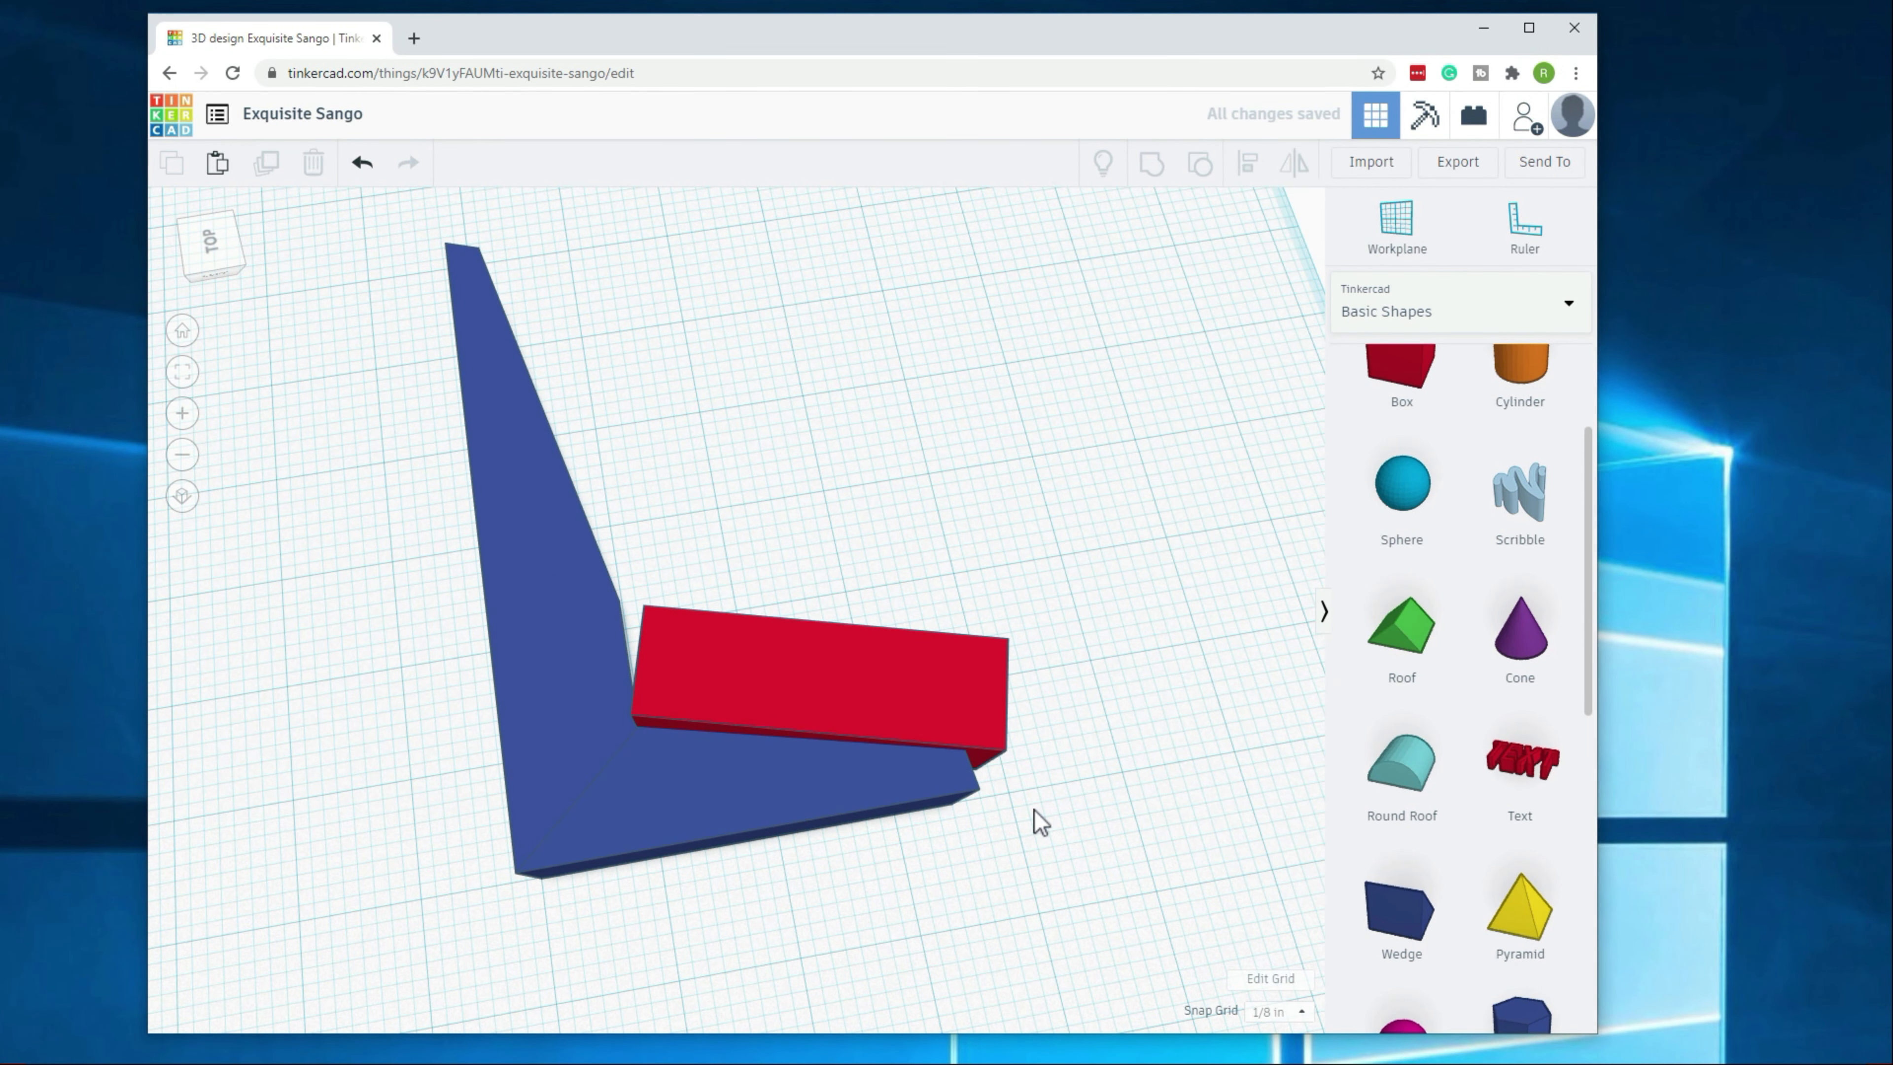
Step: Rotate the box another 4° clockwise in plan to steepen the short arm's taper
right_drag(1107, 857, 749, 819)
click(707, 820)
mouse_move(733, 871)
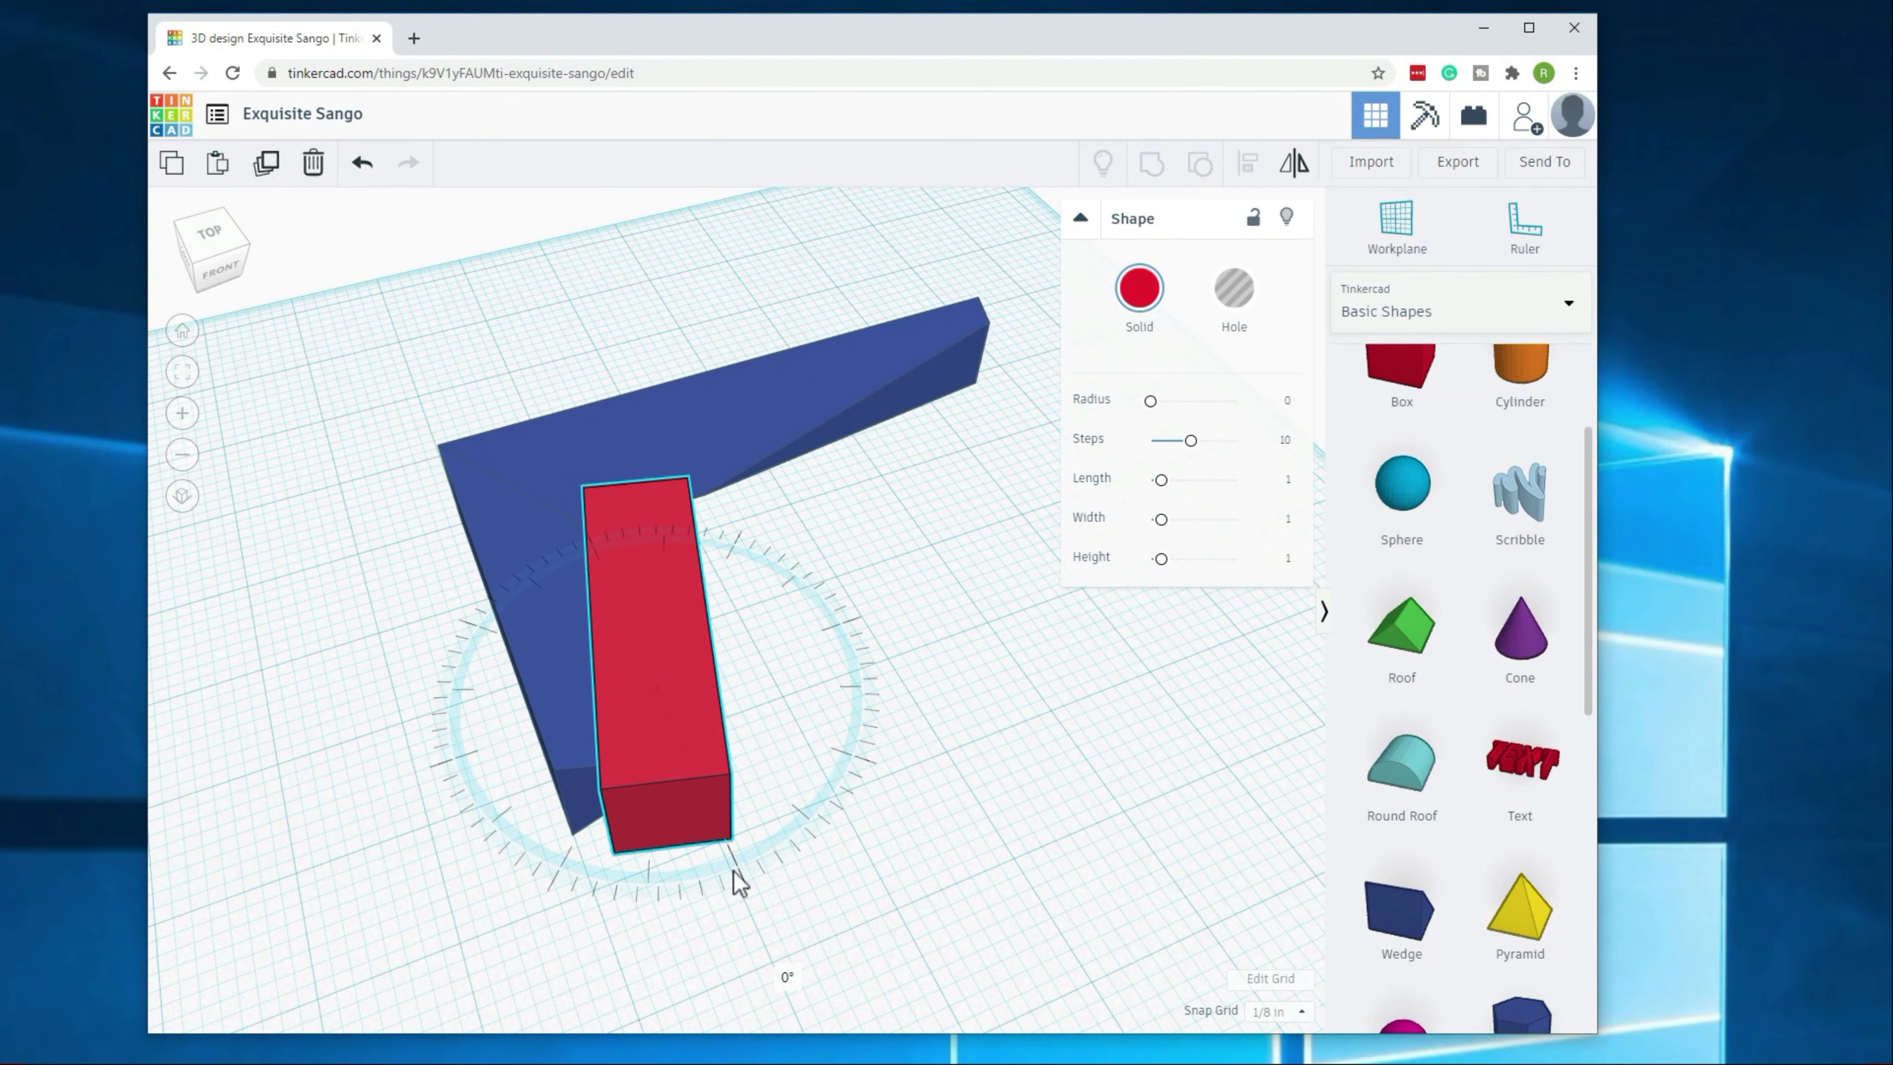
click(786, 977)
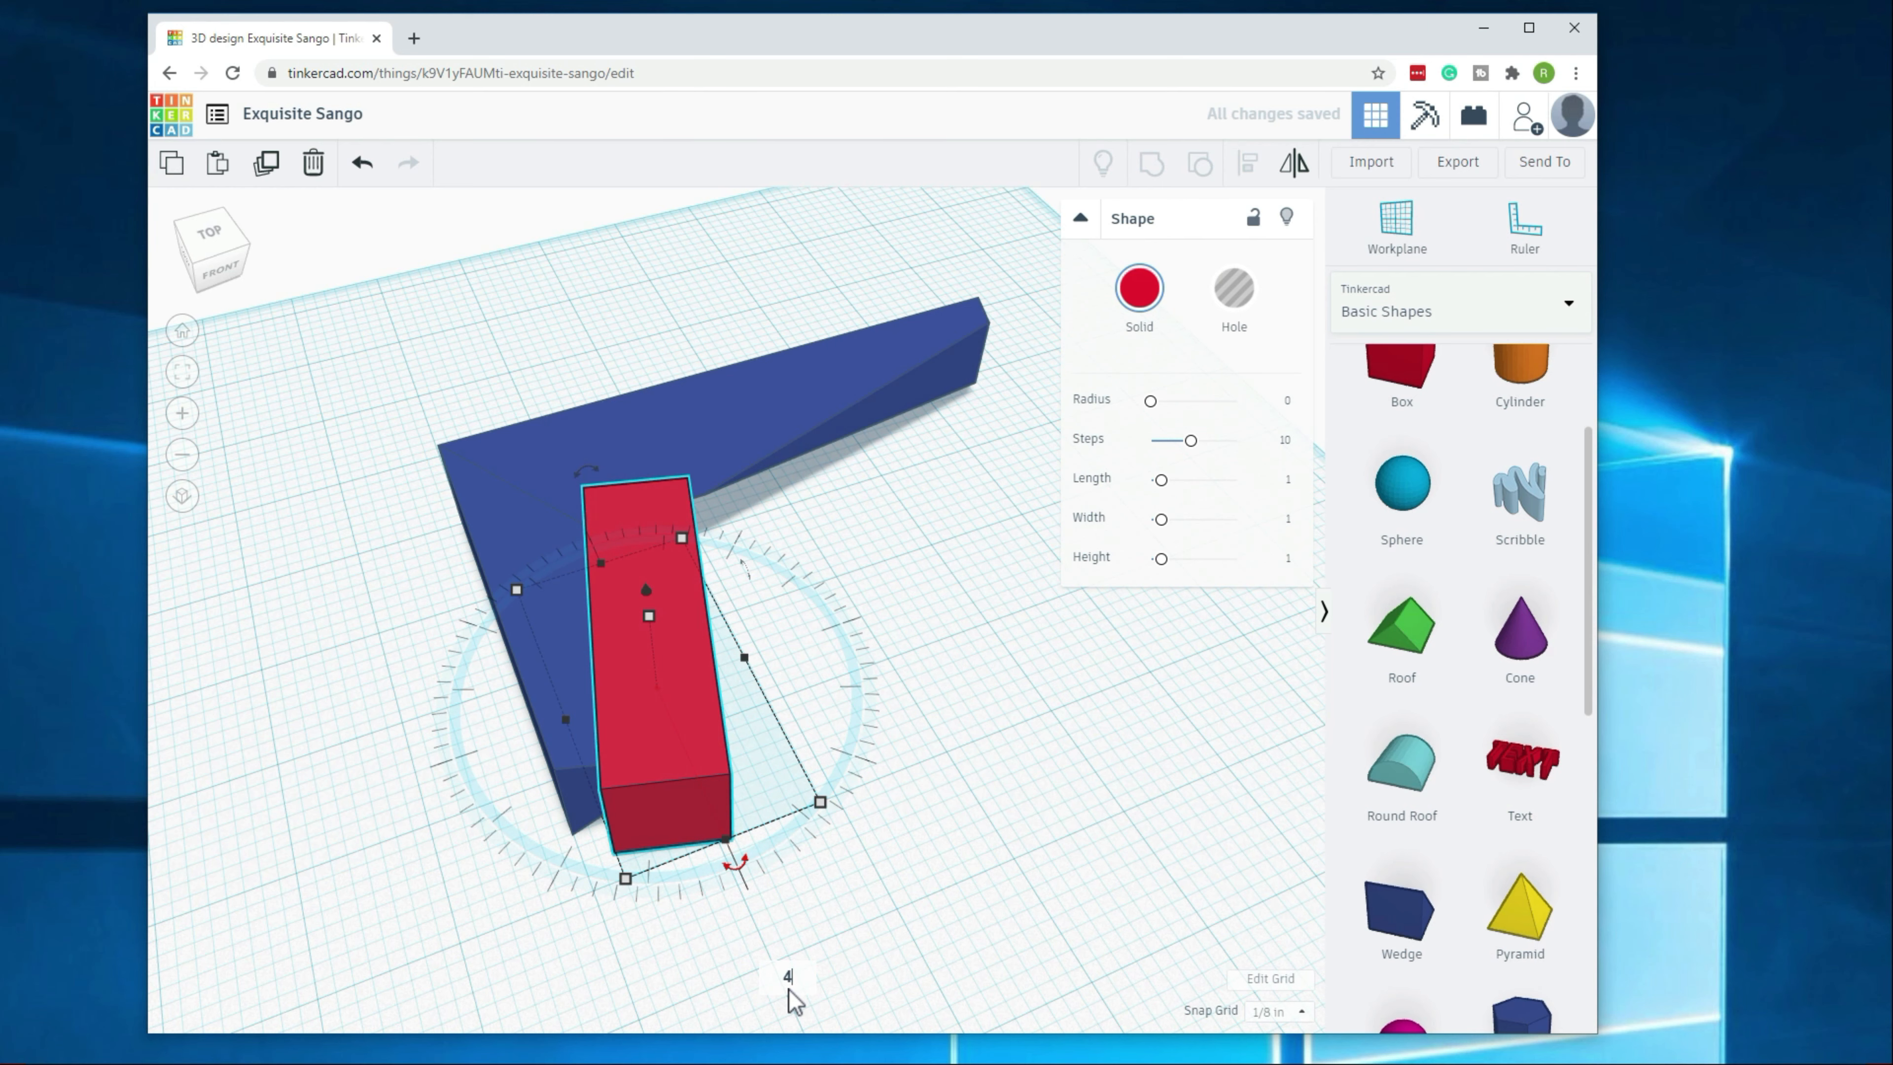
text(4)
key(Return)
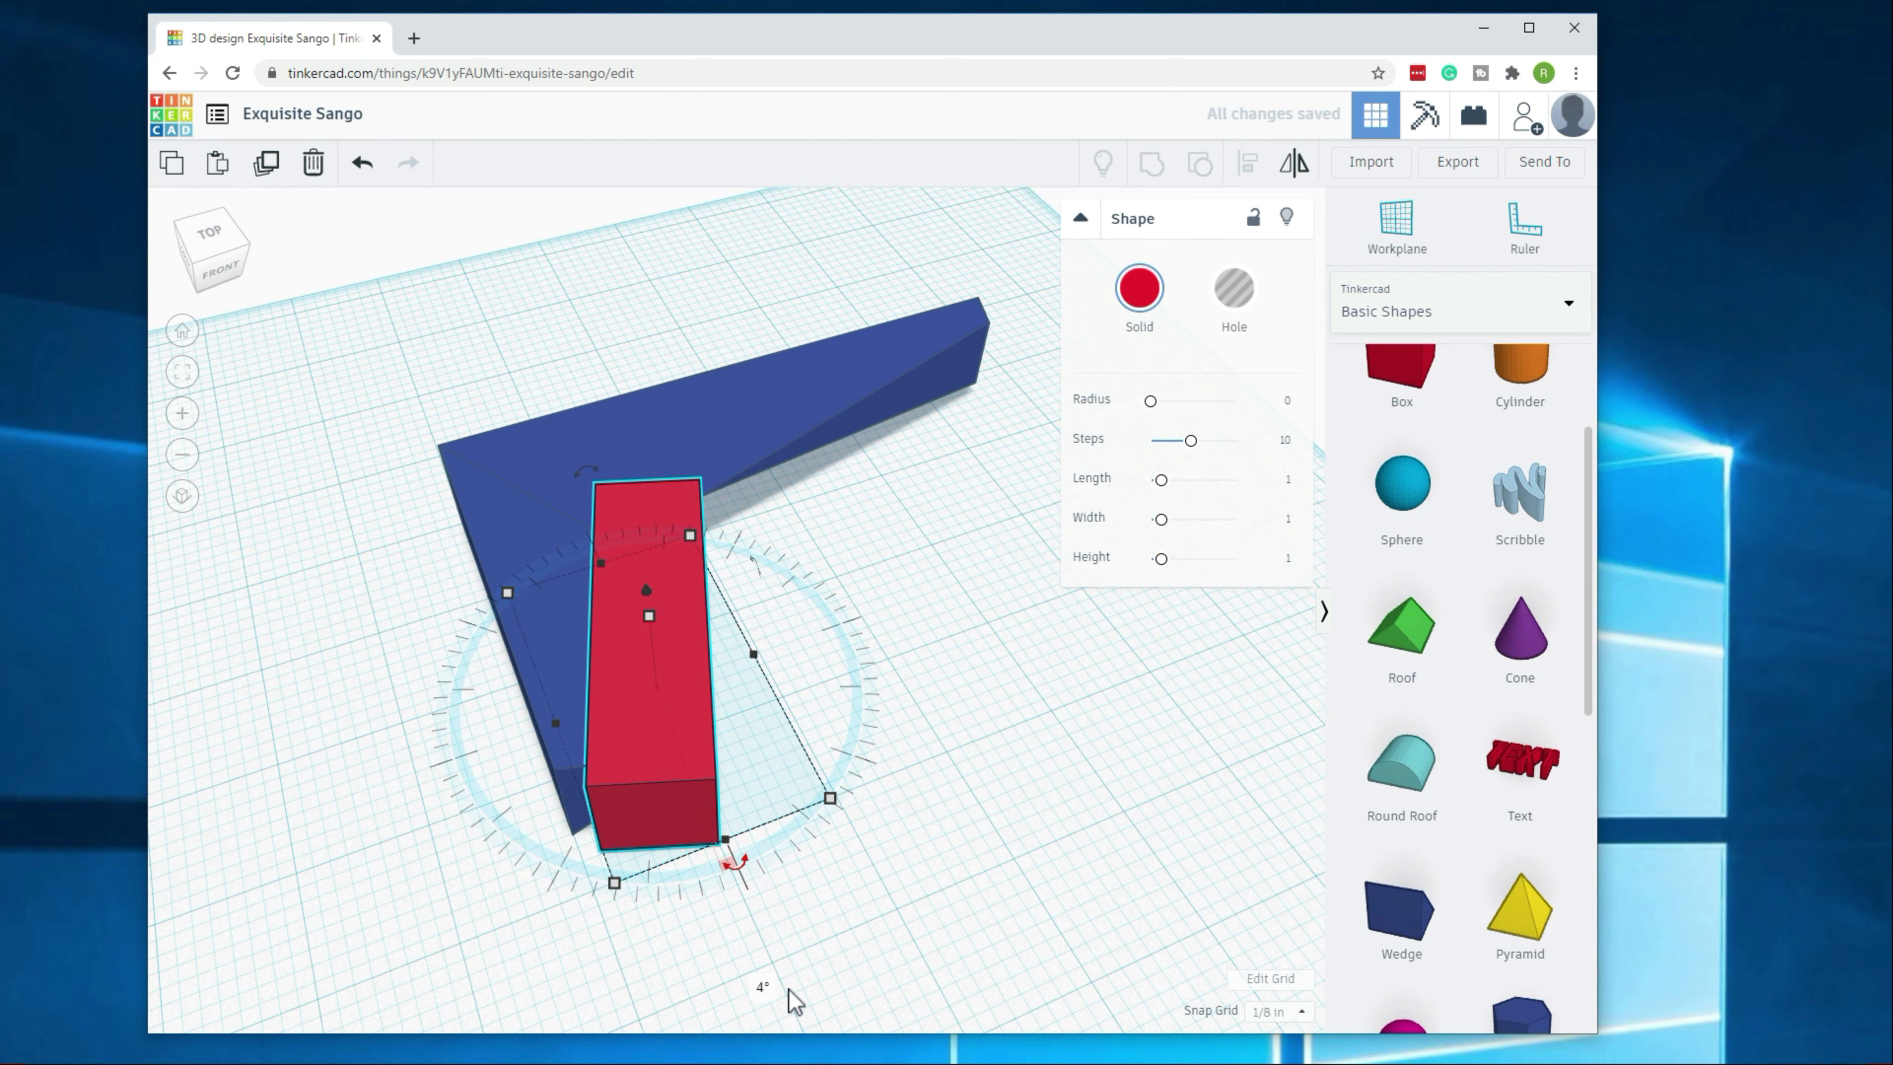
click(794, 1001)
Step: Move the box about 0.16 in onto the short arm's inner edge and check its overlap at the arm's end
right_drag(347, 833, 722, 720)
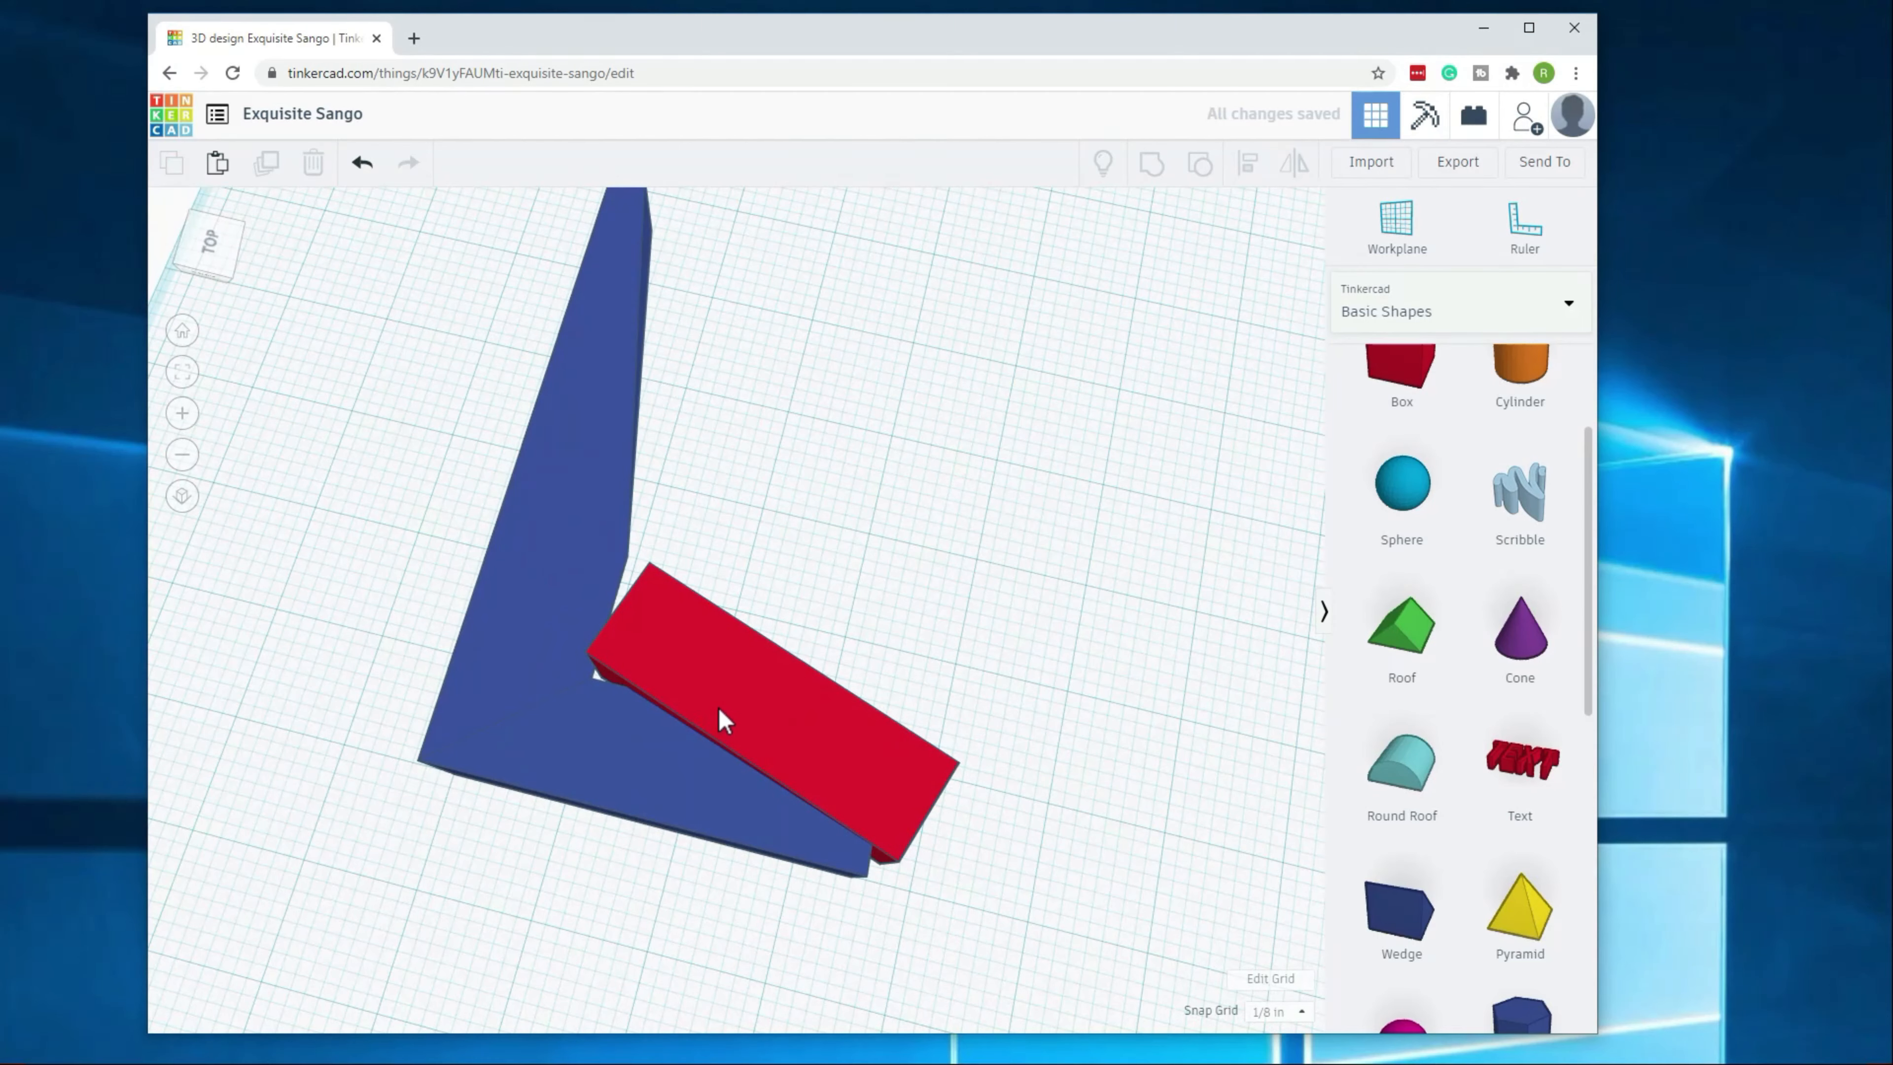
drag(709, 717, 706, 722)
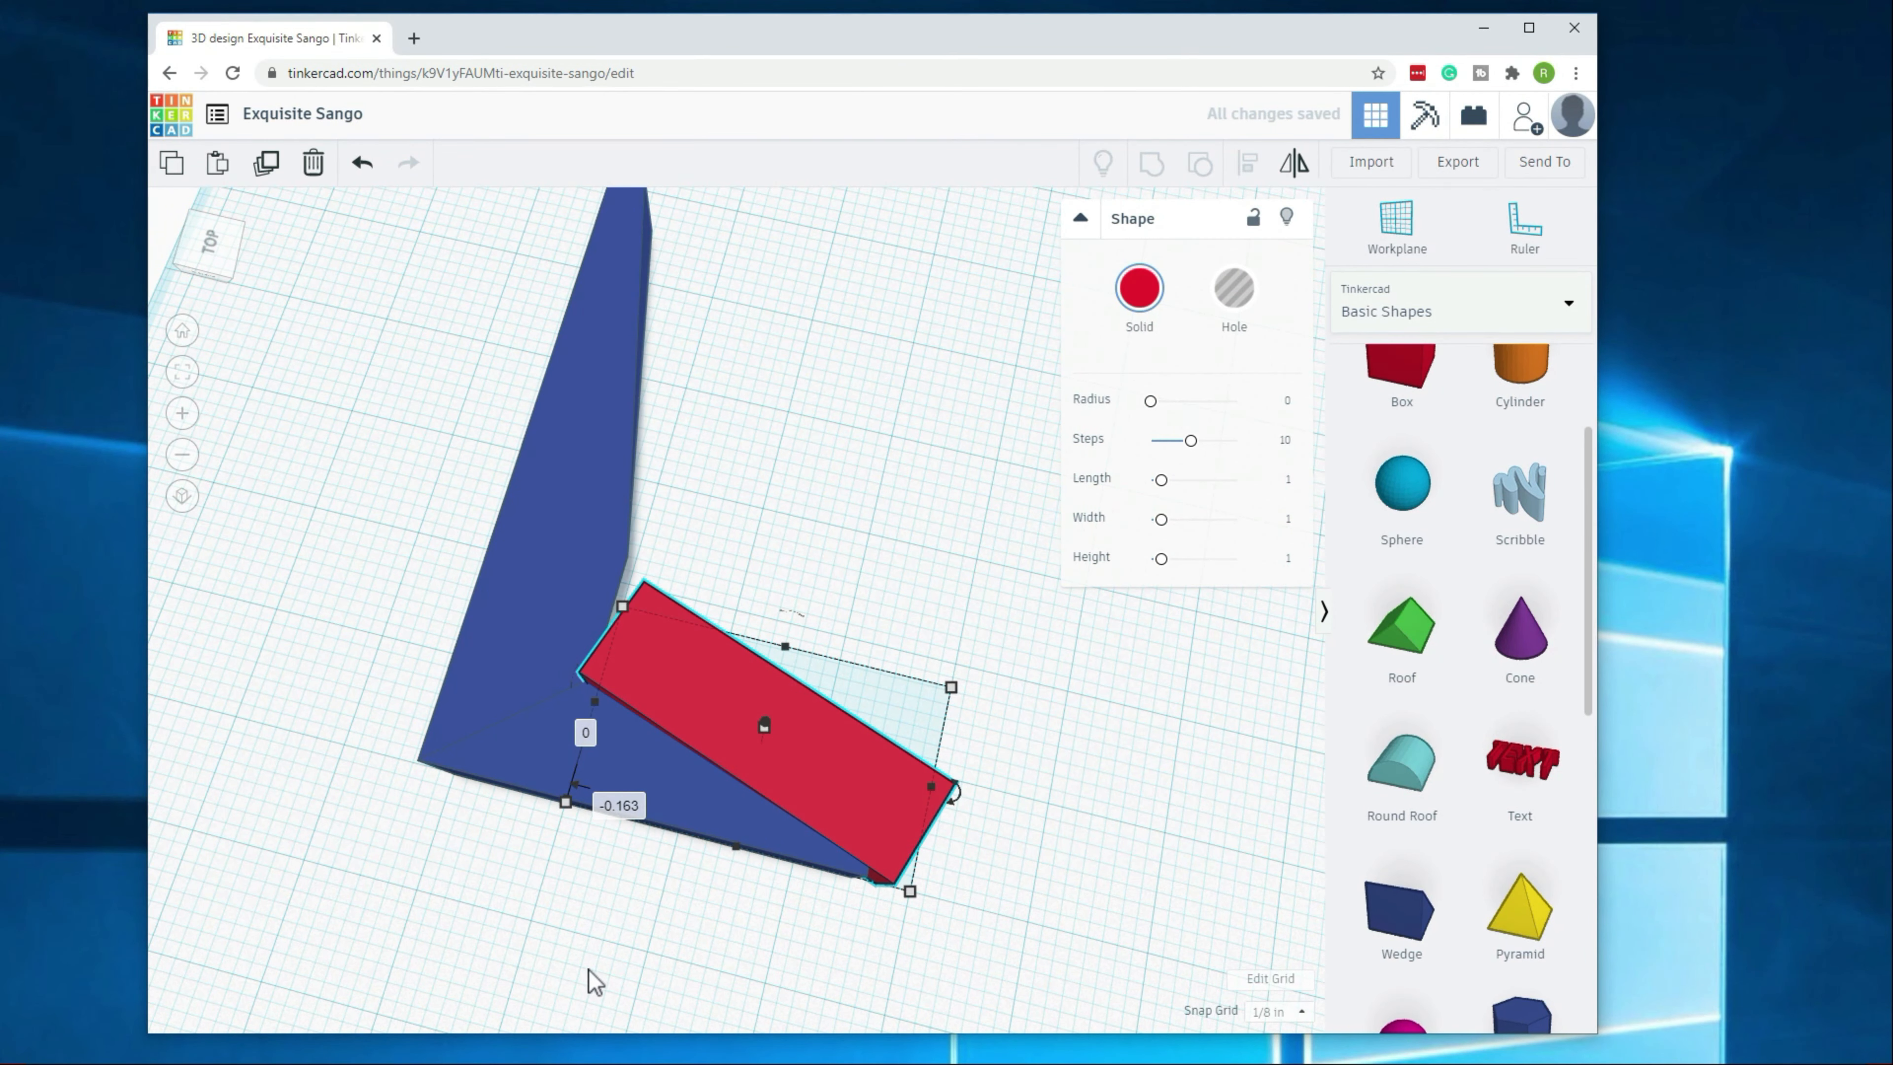
click(537, 948)
right_drag(537, 948, 676, 914)
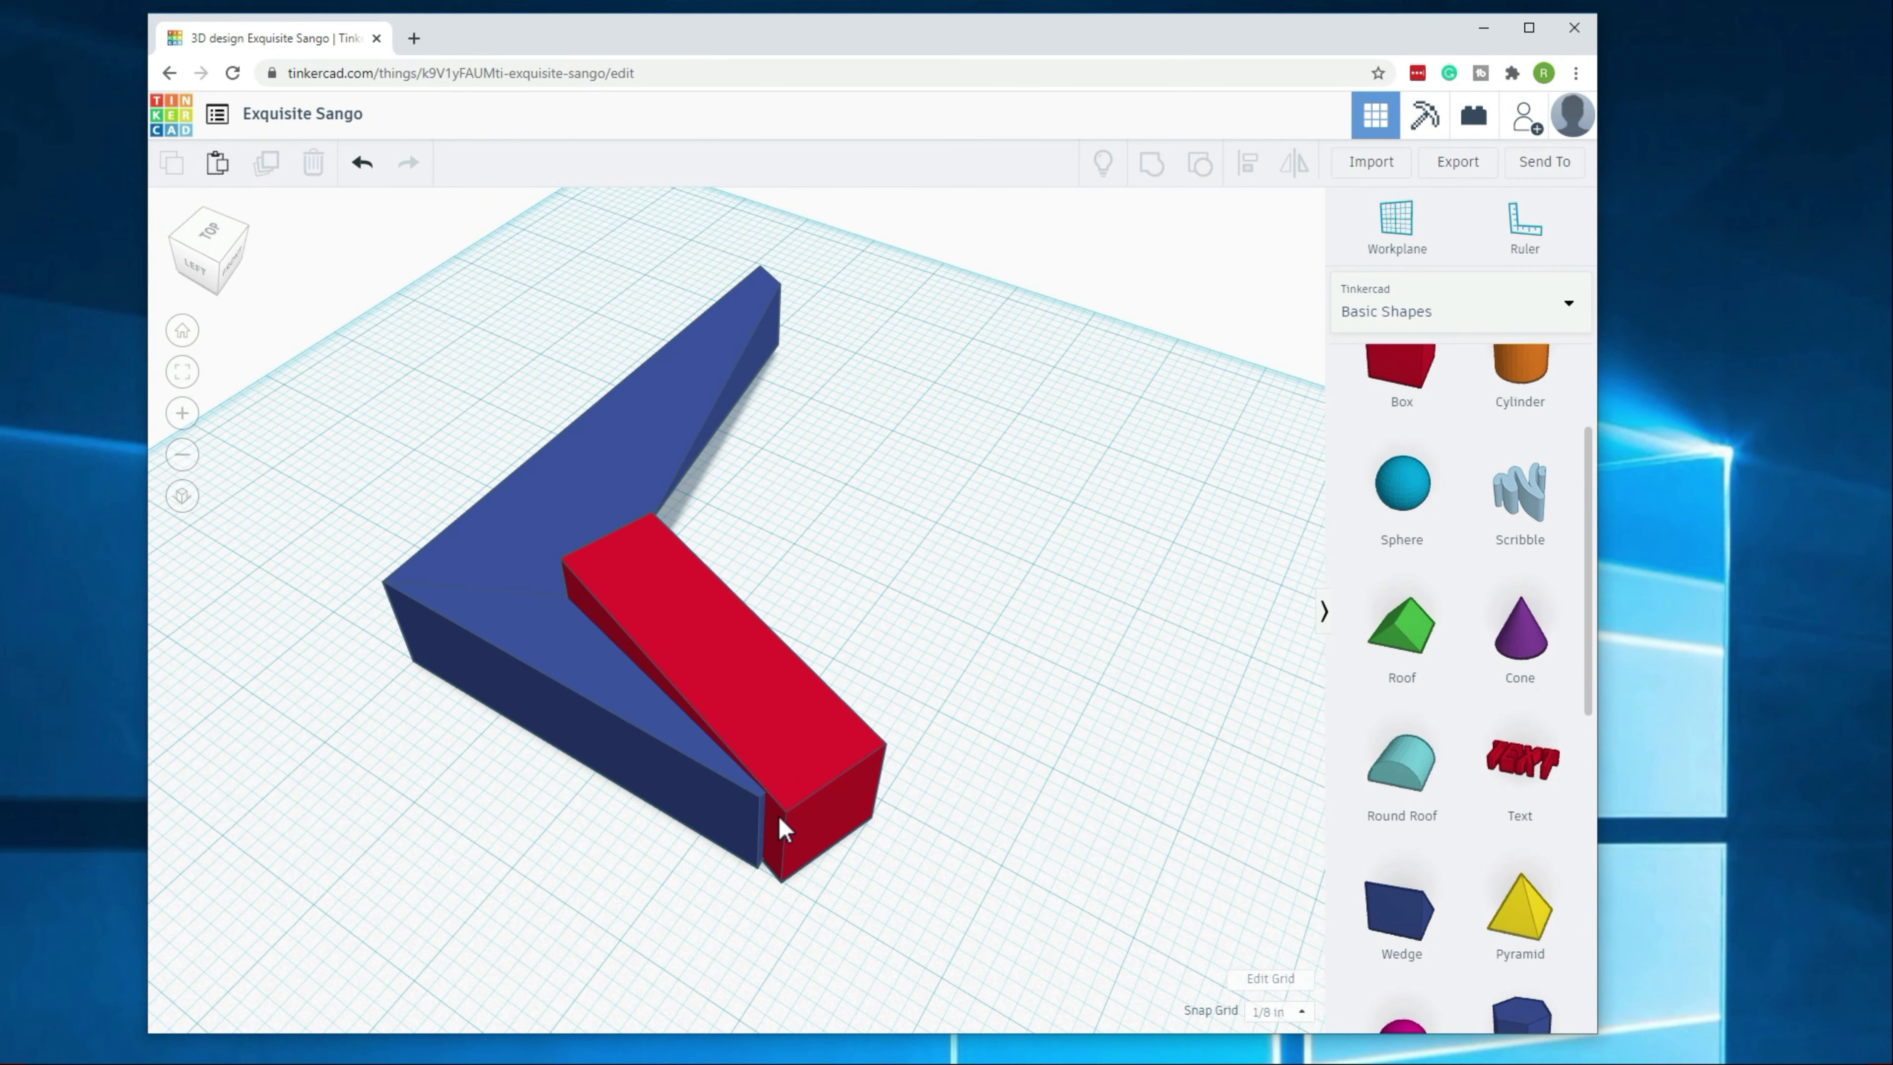
right_drag(933, 668, 1073, 708)
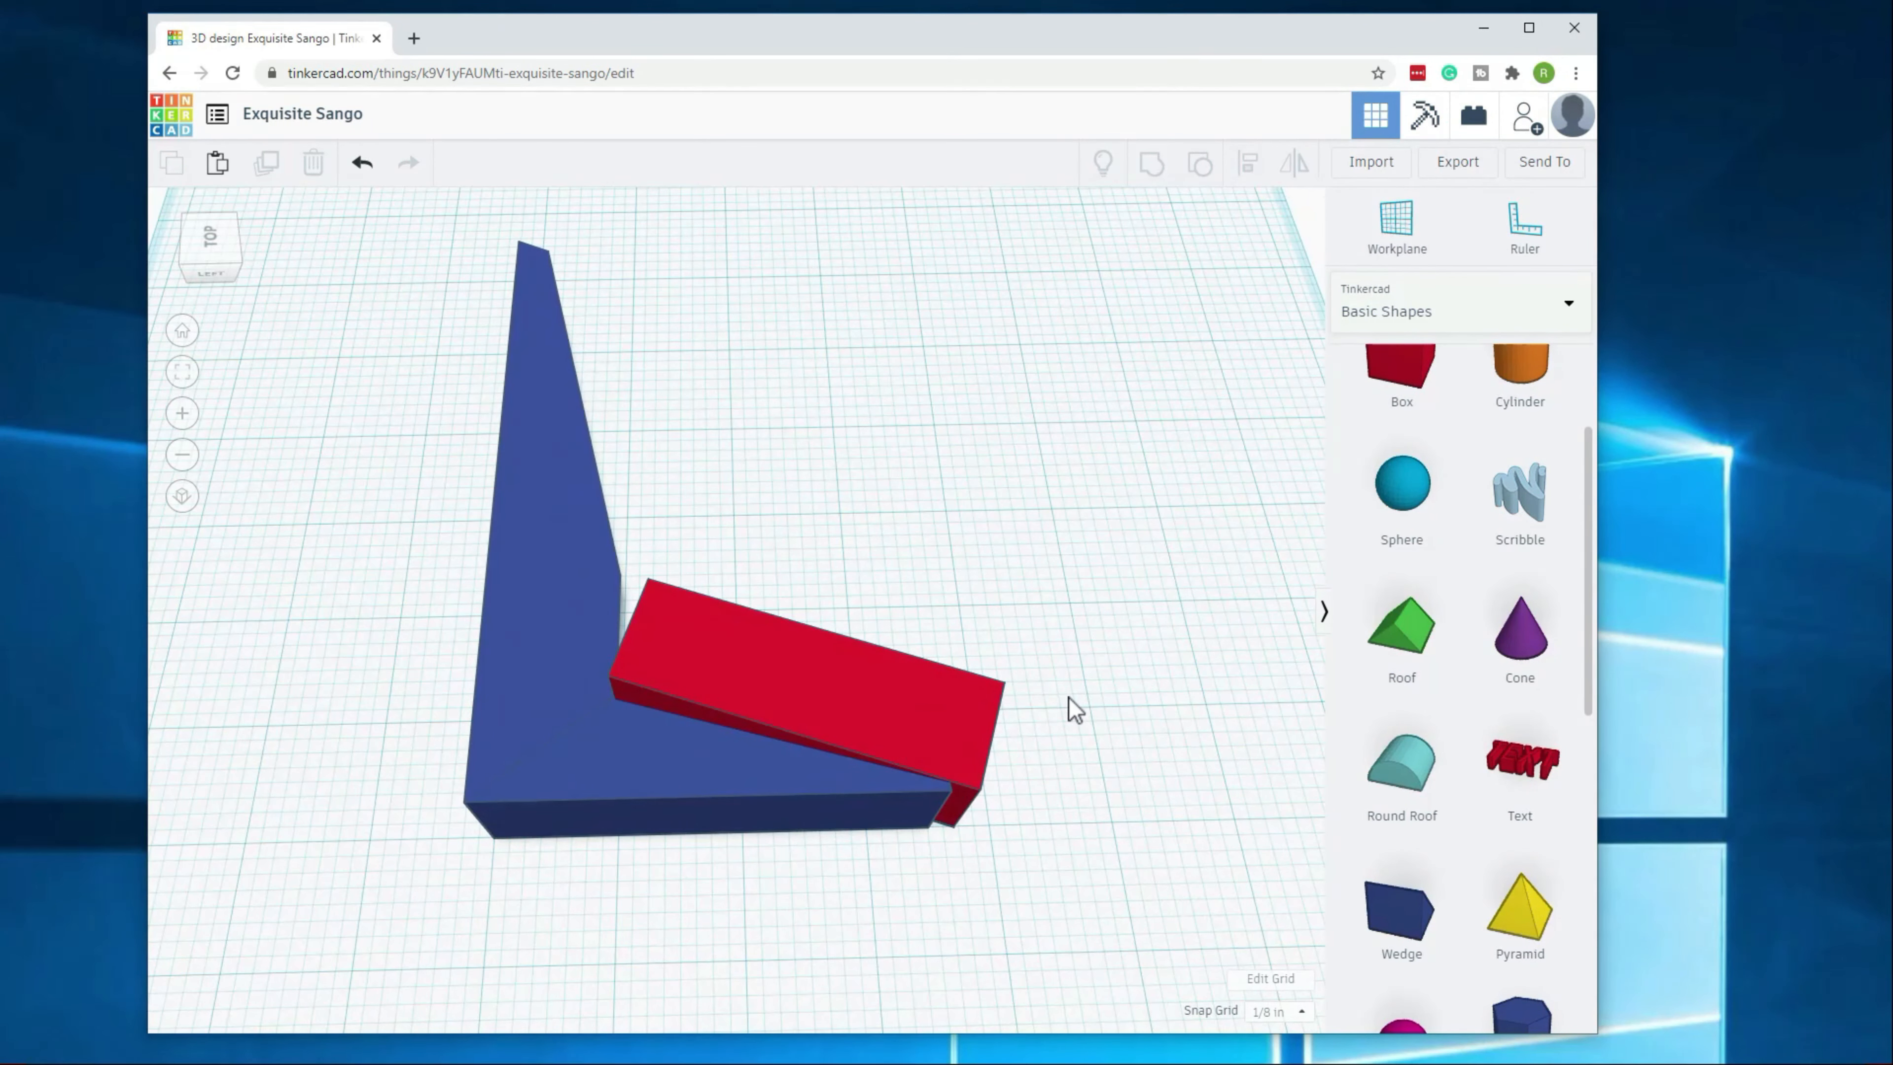
Step: Turn the rotated red box into a hole and group it with the frame to cut the short arm's taper
drag(358, 267, 917, 824)
click(942, 765)
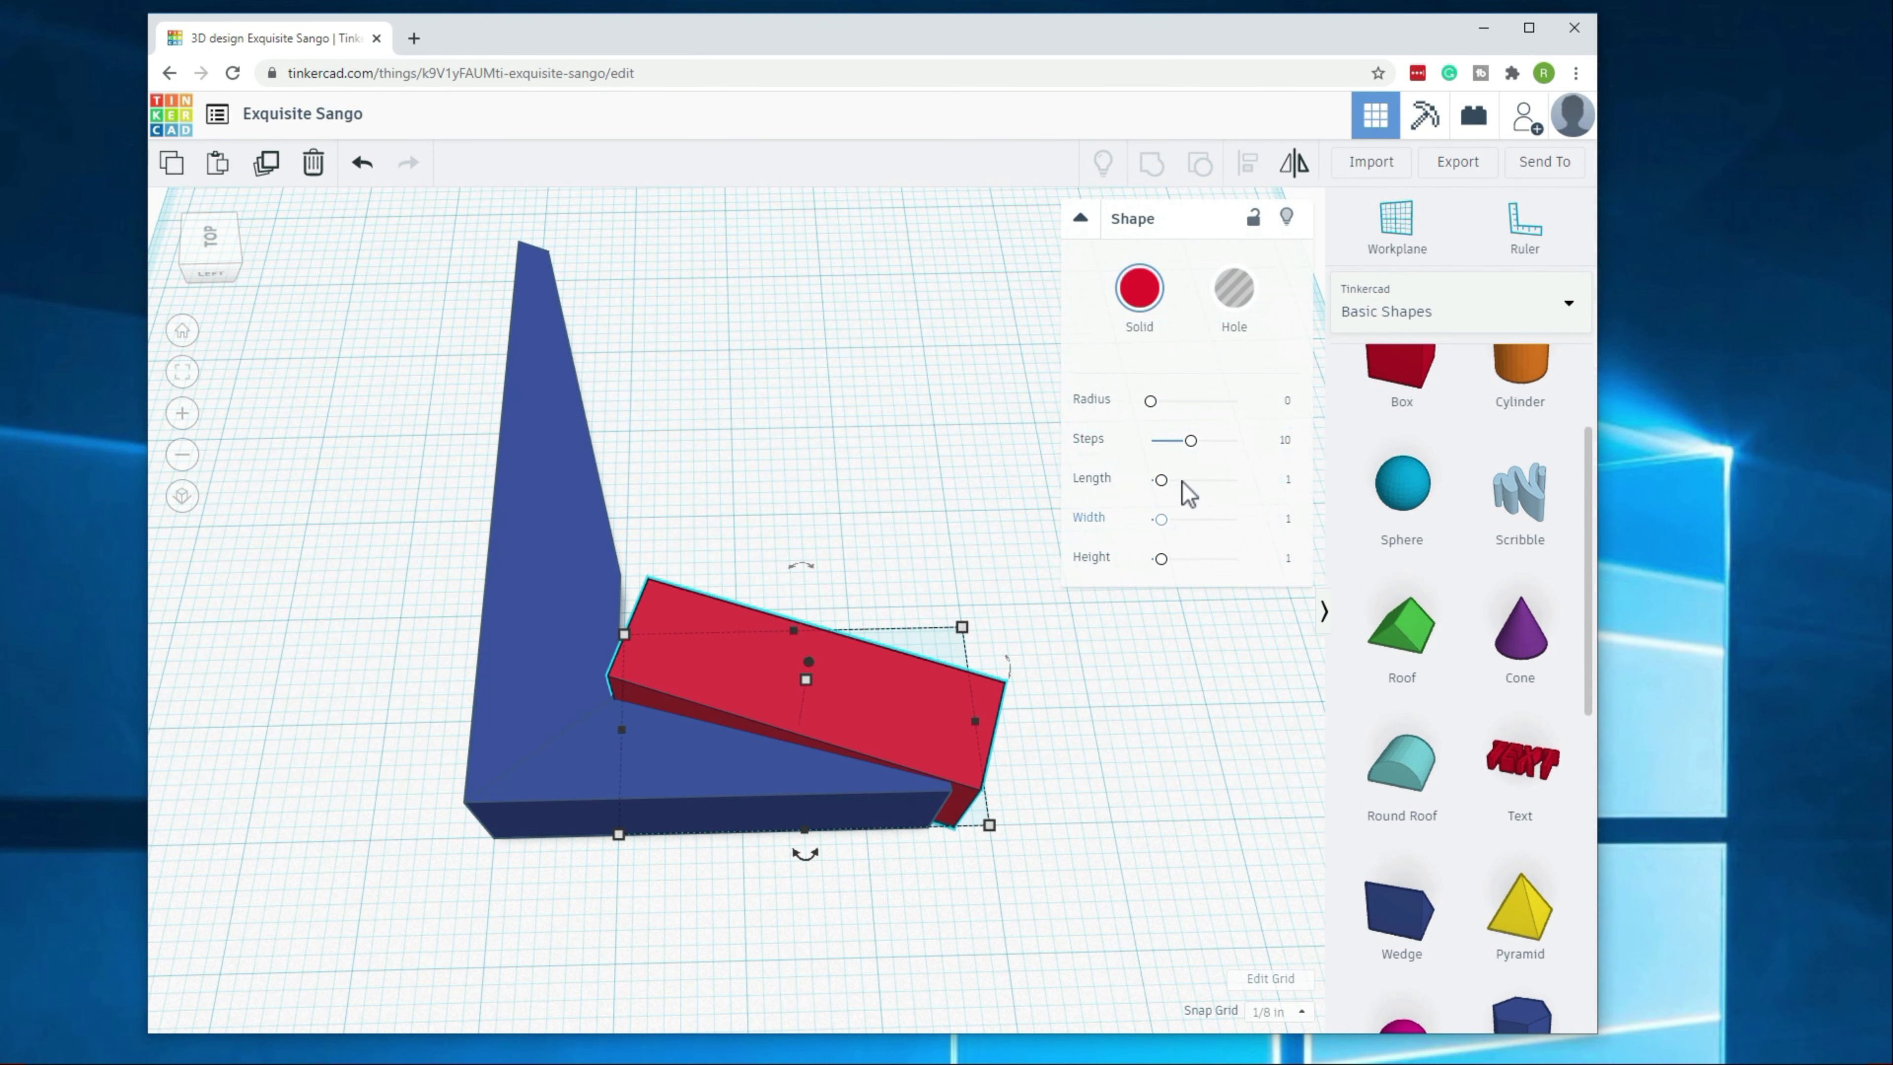
click(1234, 288)
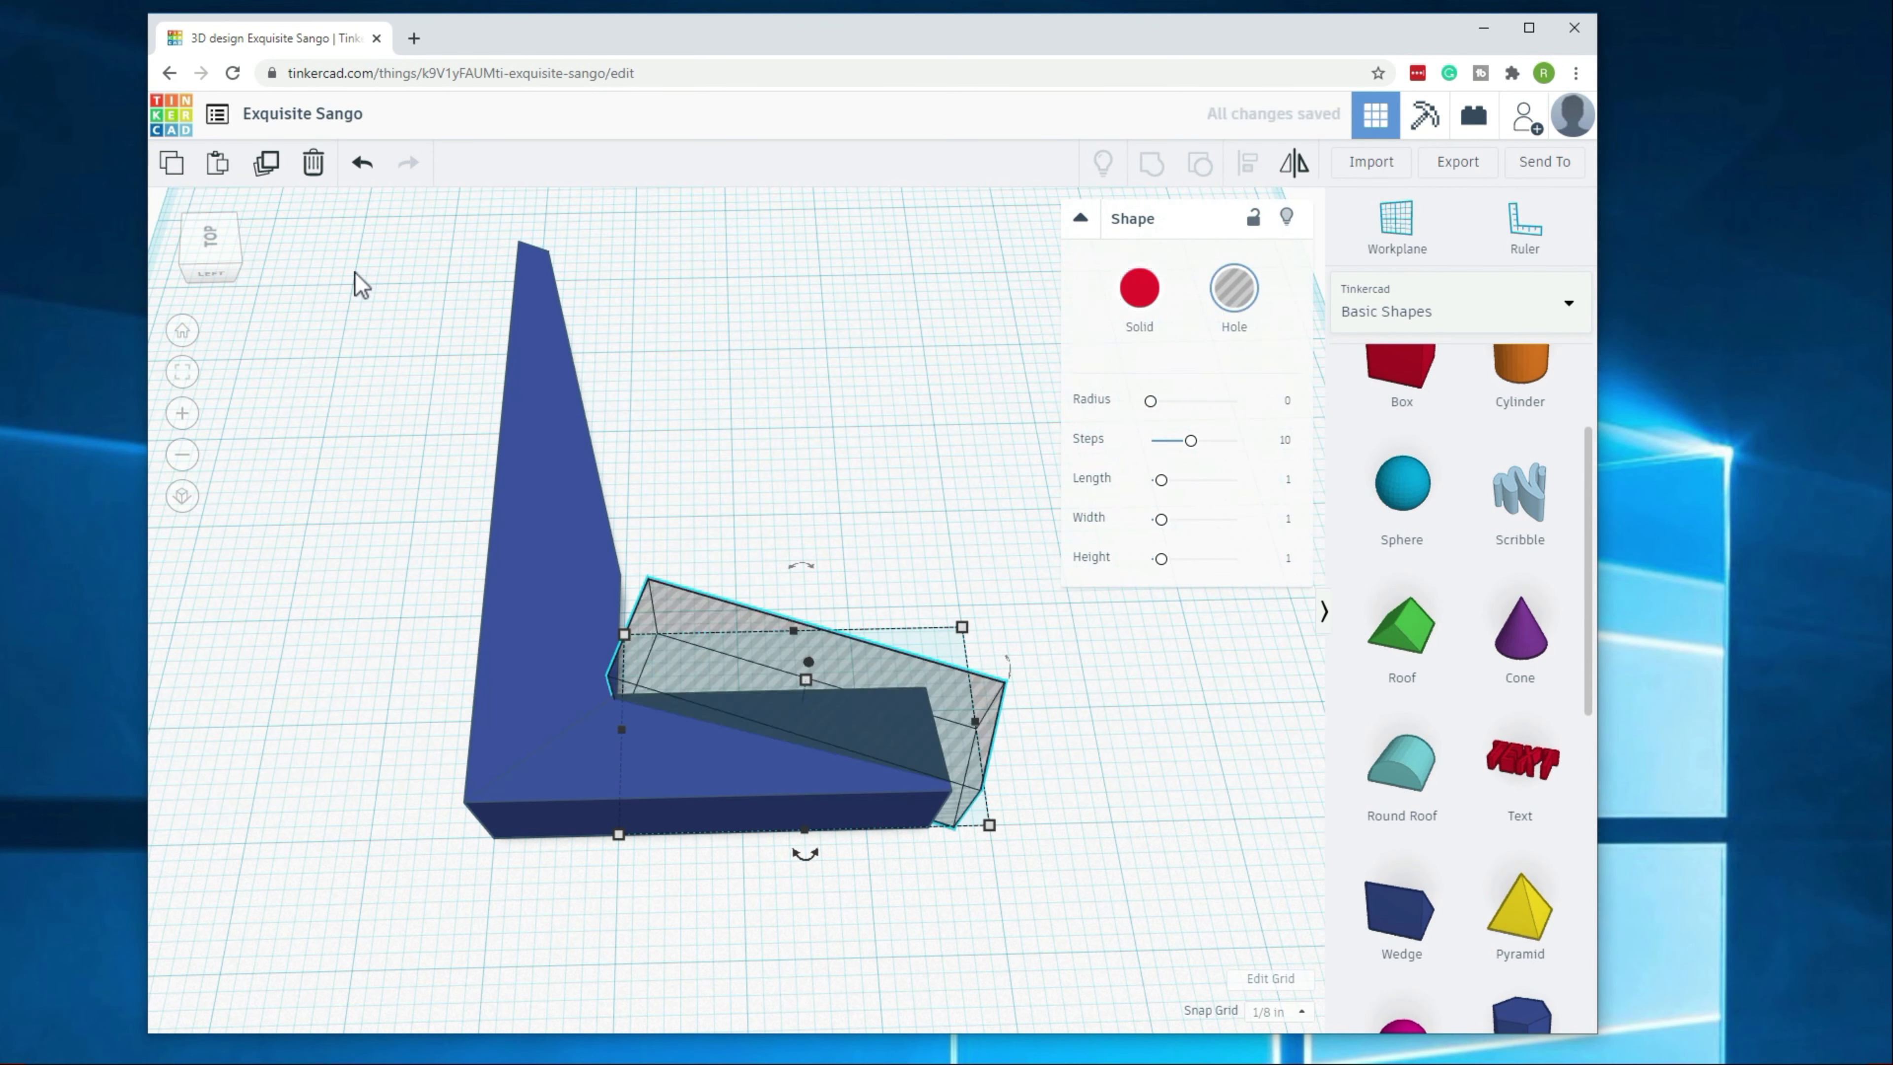
drag(358, 269, 1026, 963)
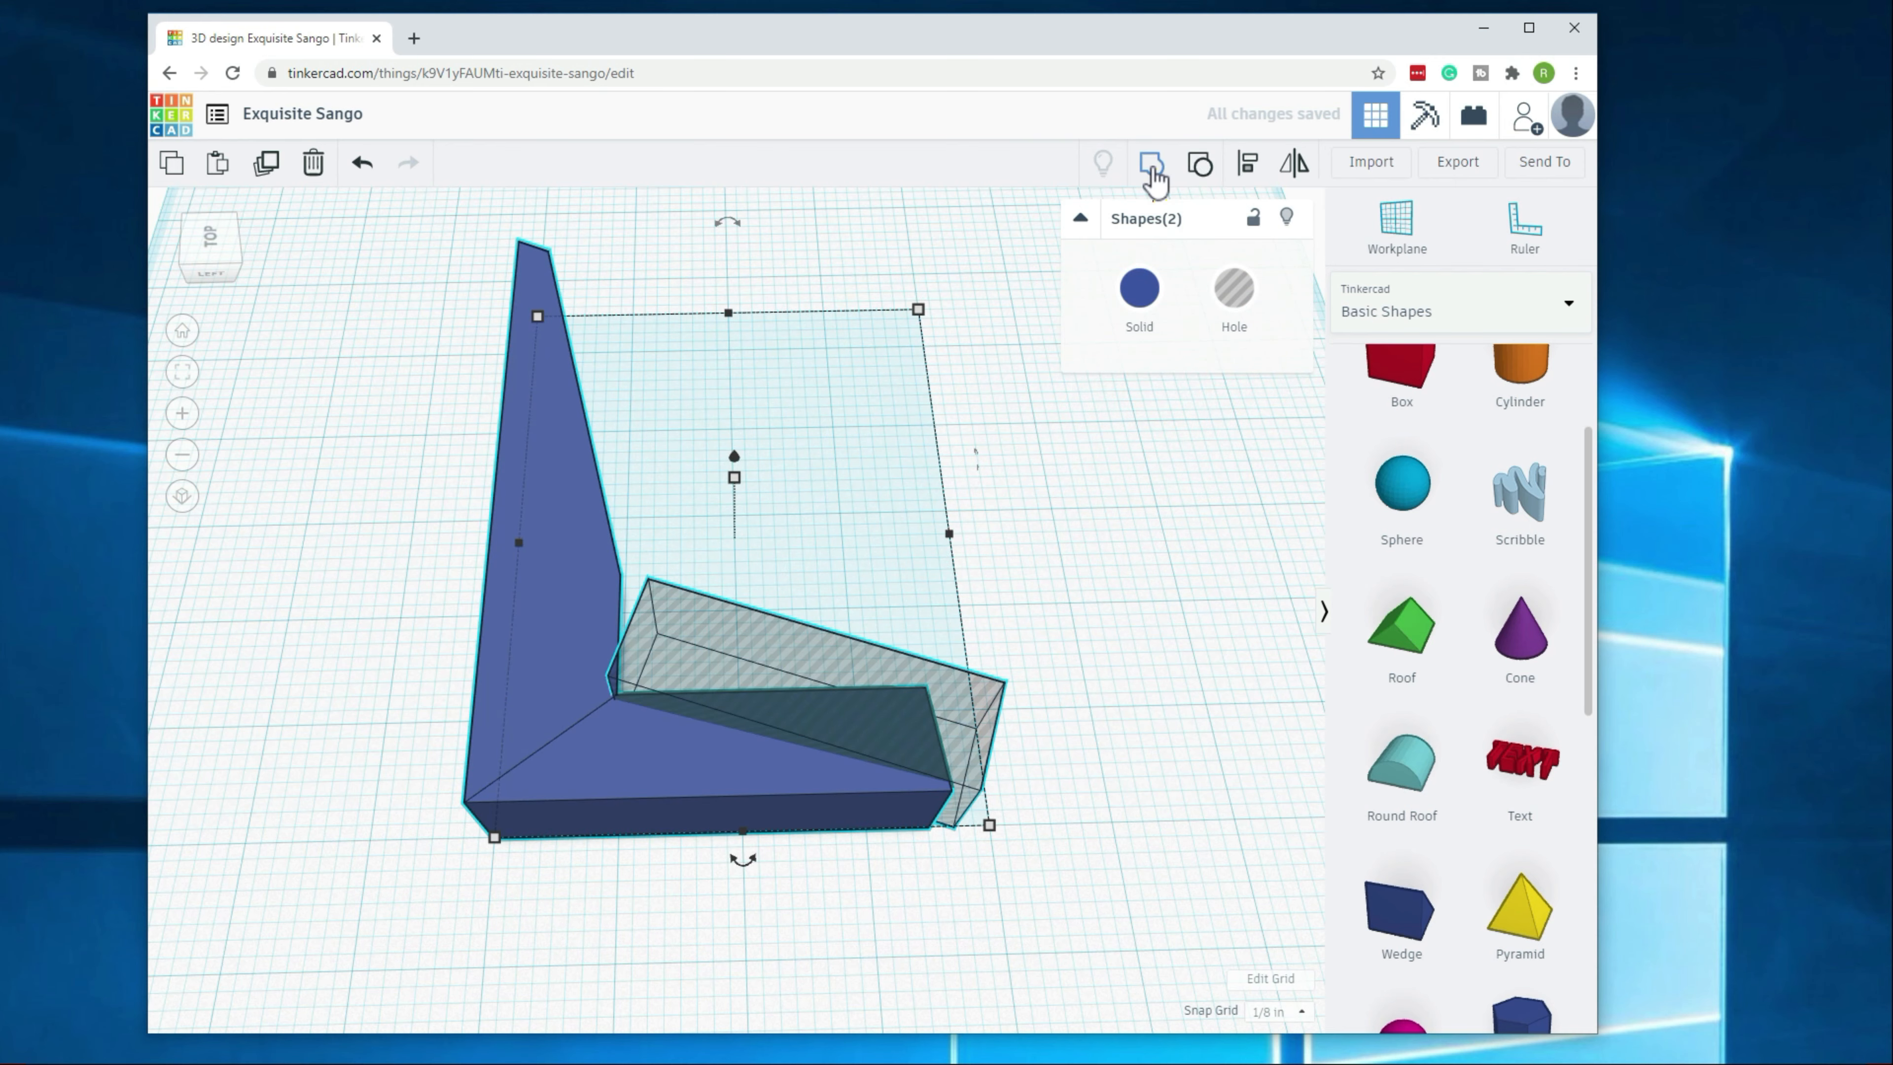
click(1151, 162)
click(1138, 596)
Step: Check the frame corner's dimensions with a temporary ruler placed at the short arm's tip
right_drag(1137, 595, 530, 691)
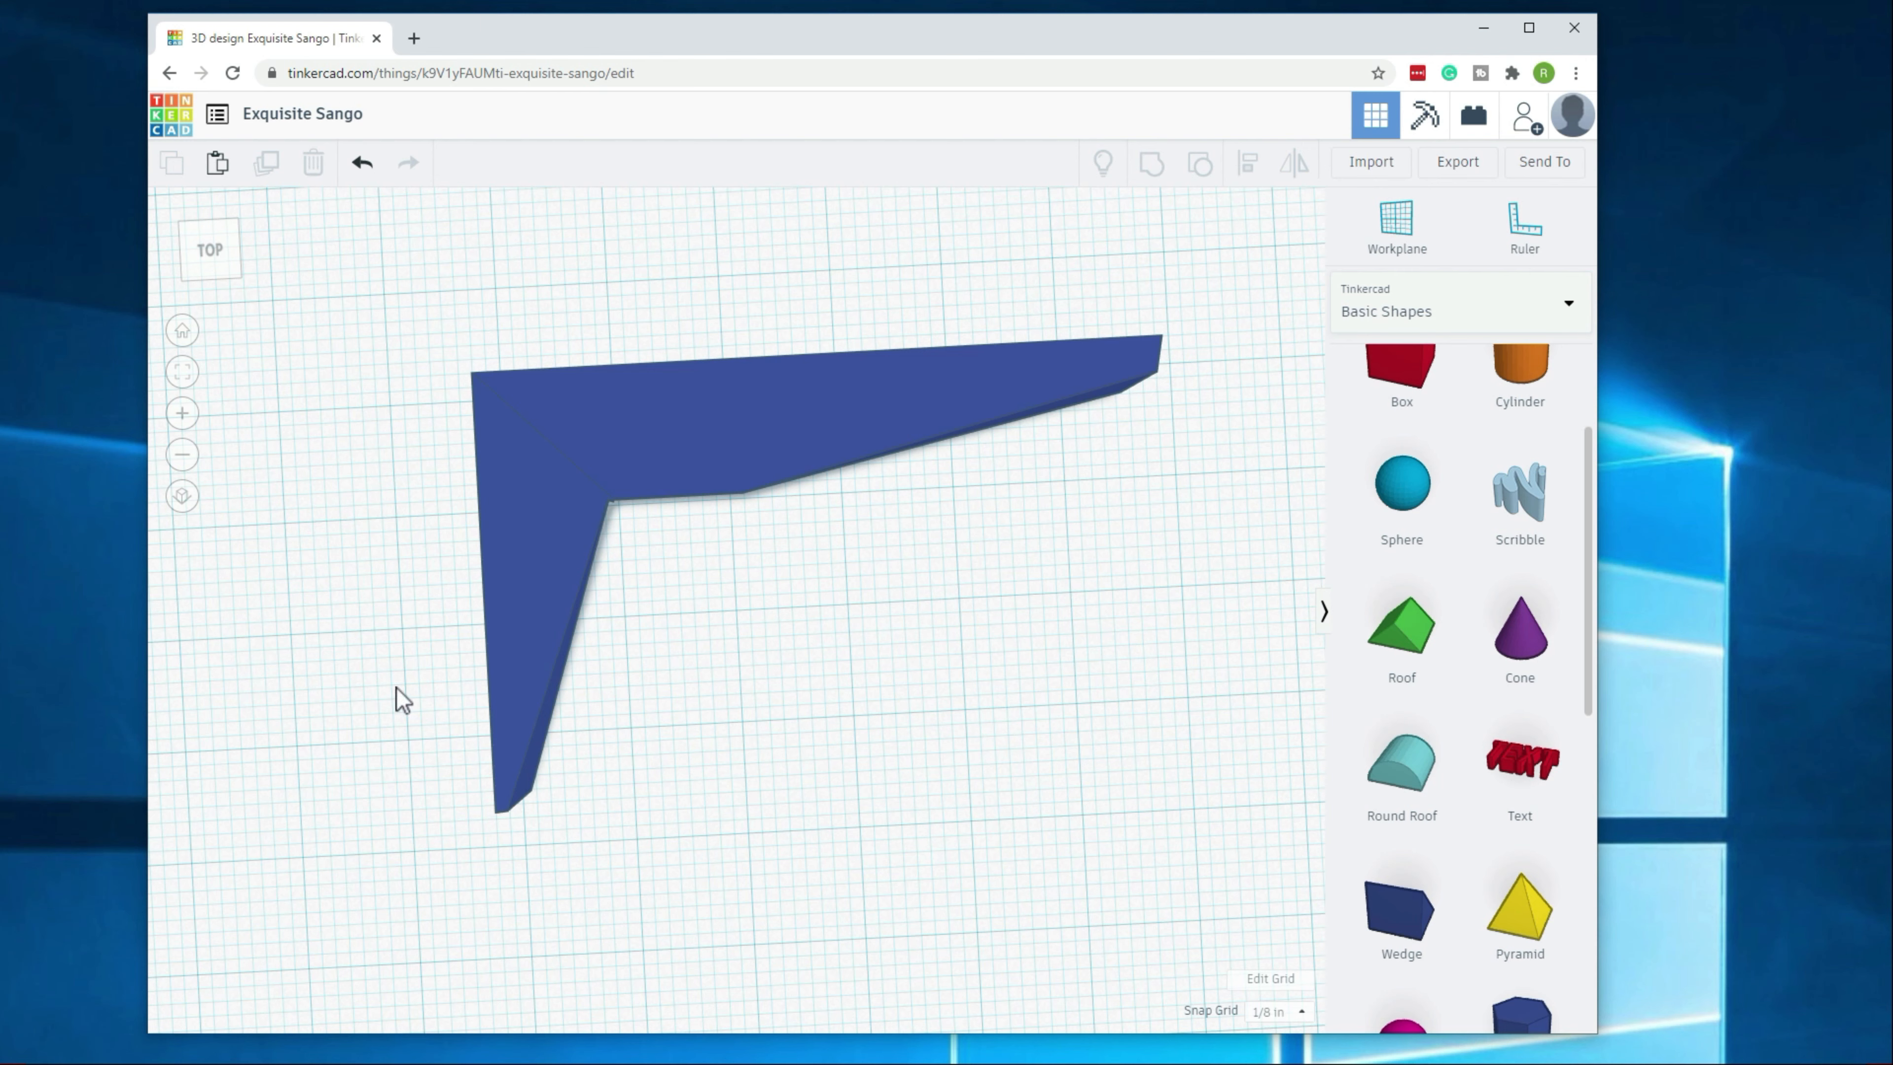
right_drag(655, 750, 594, 552)
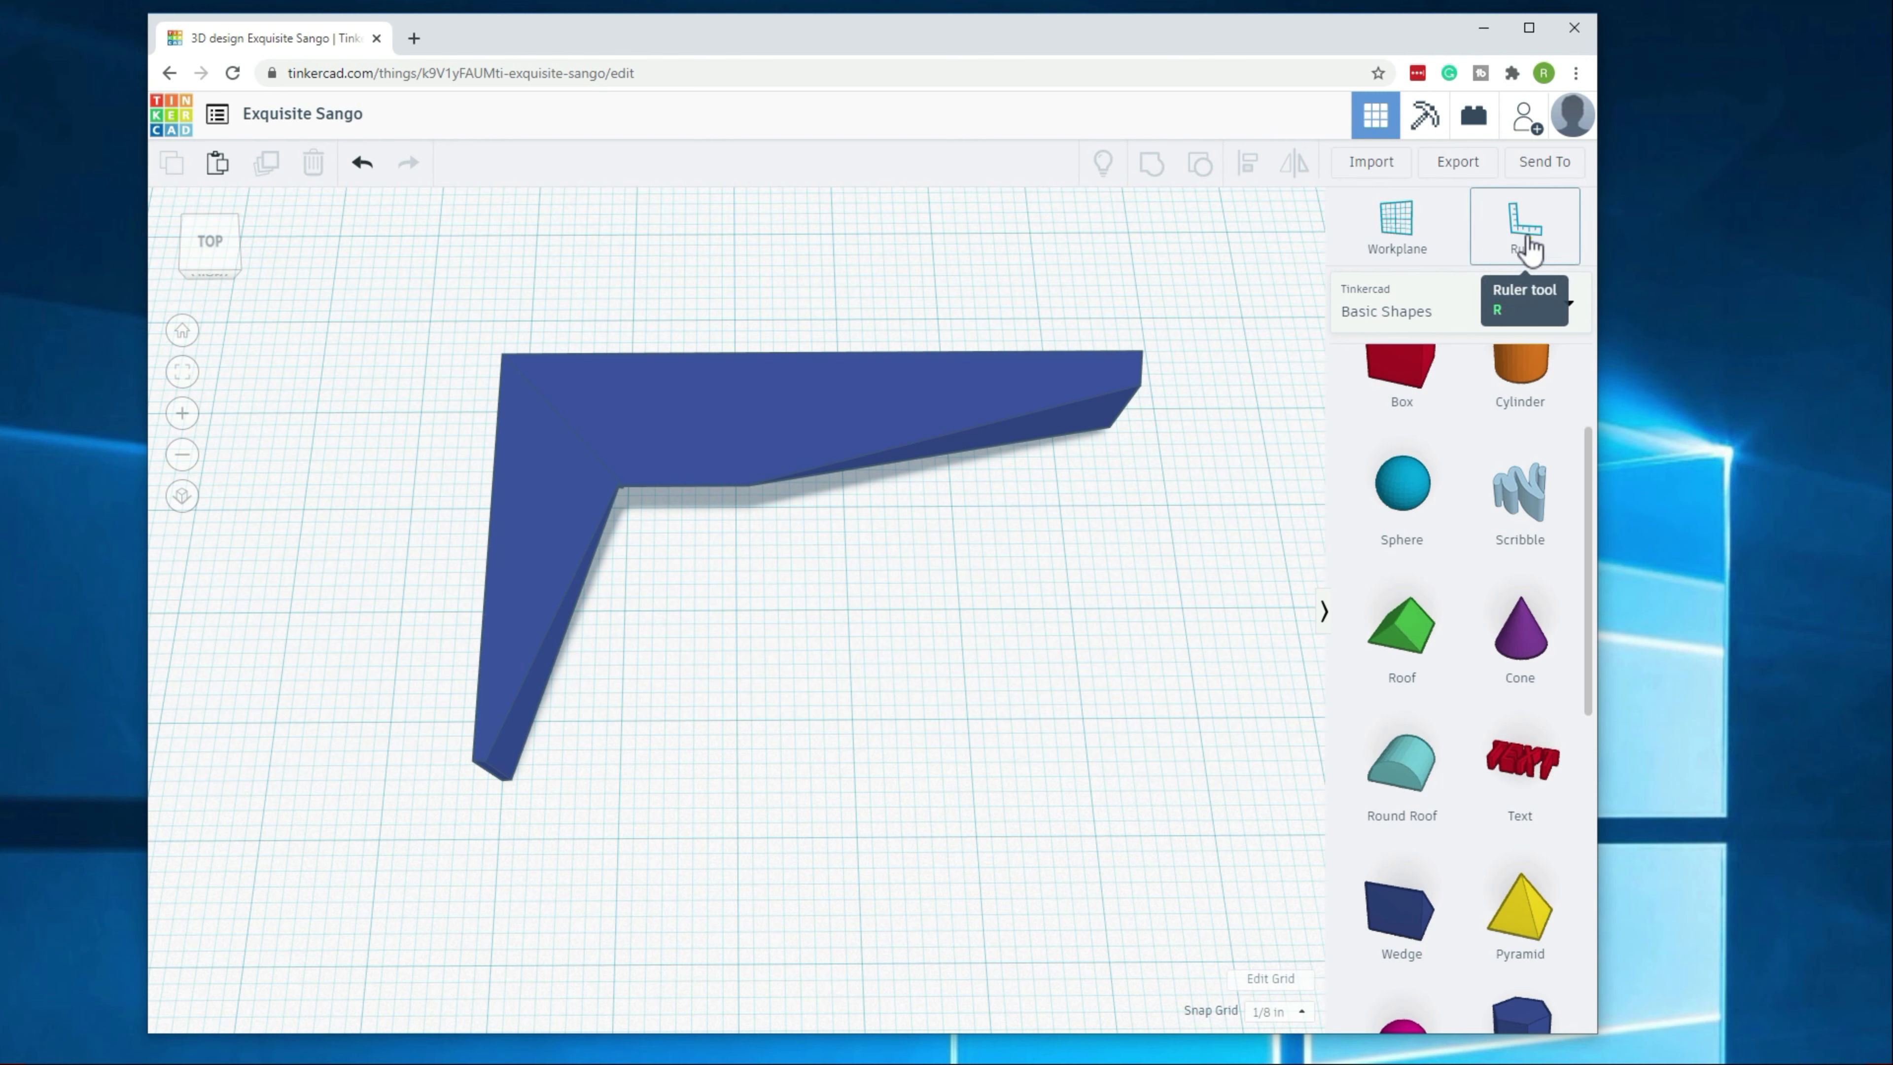
click(1571, 222)
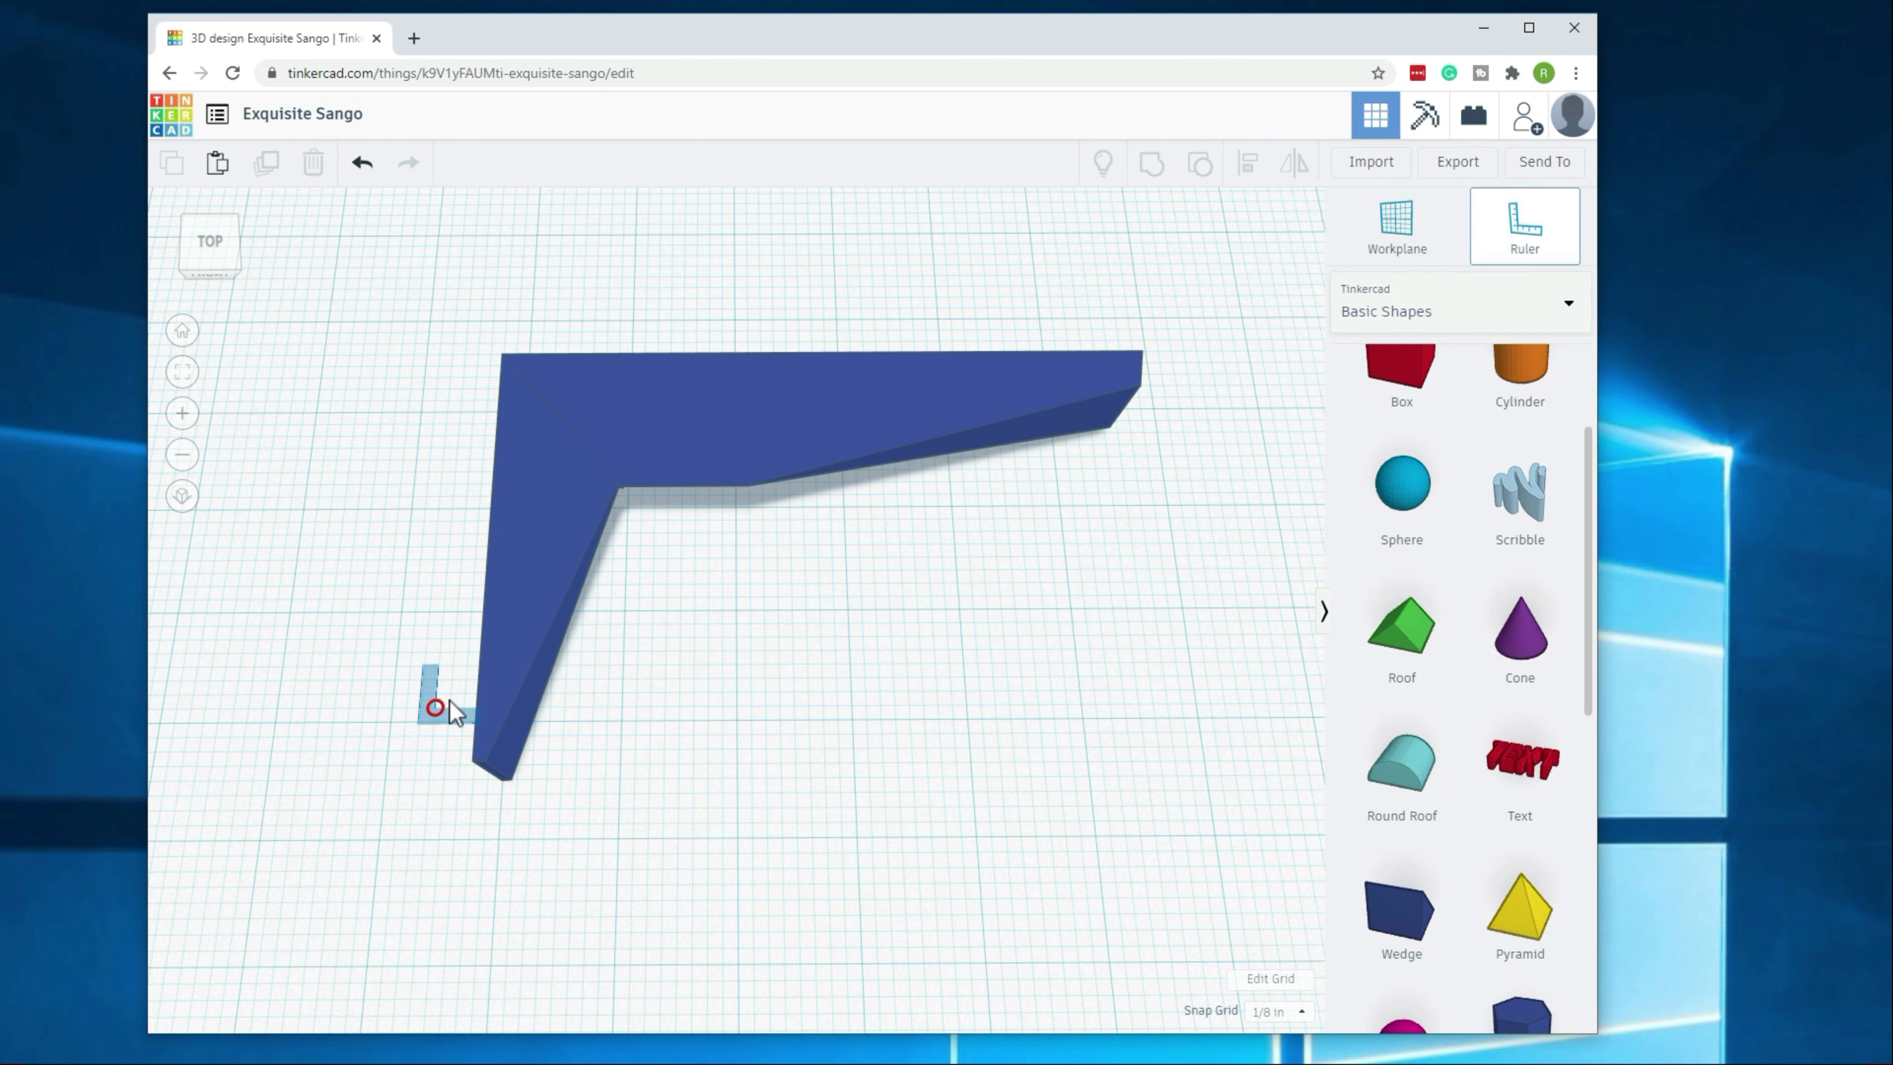
click(486, 794)
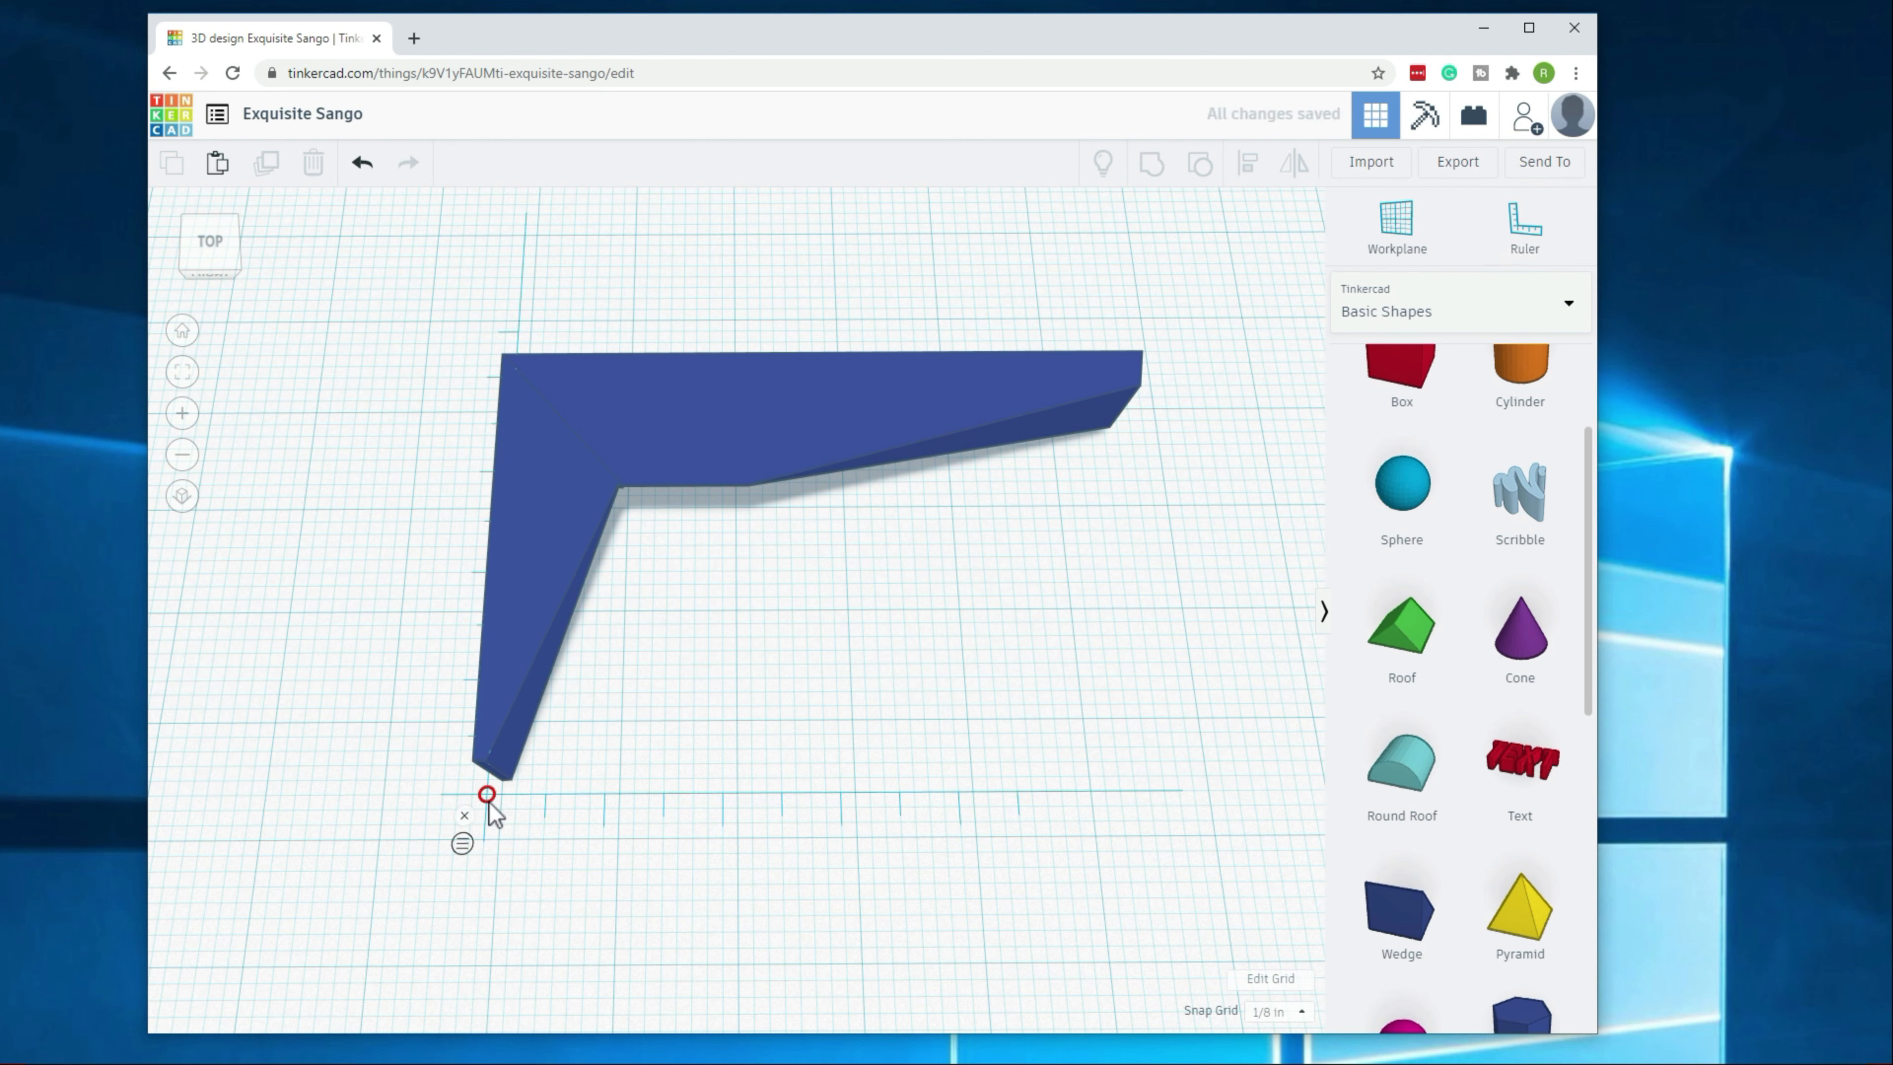
drag(488, 795, 502, 779)
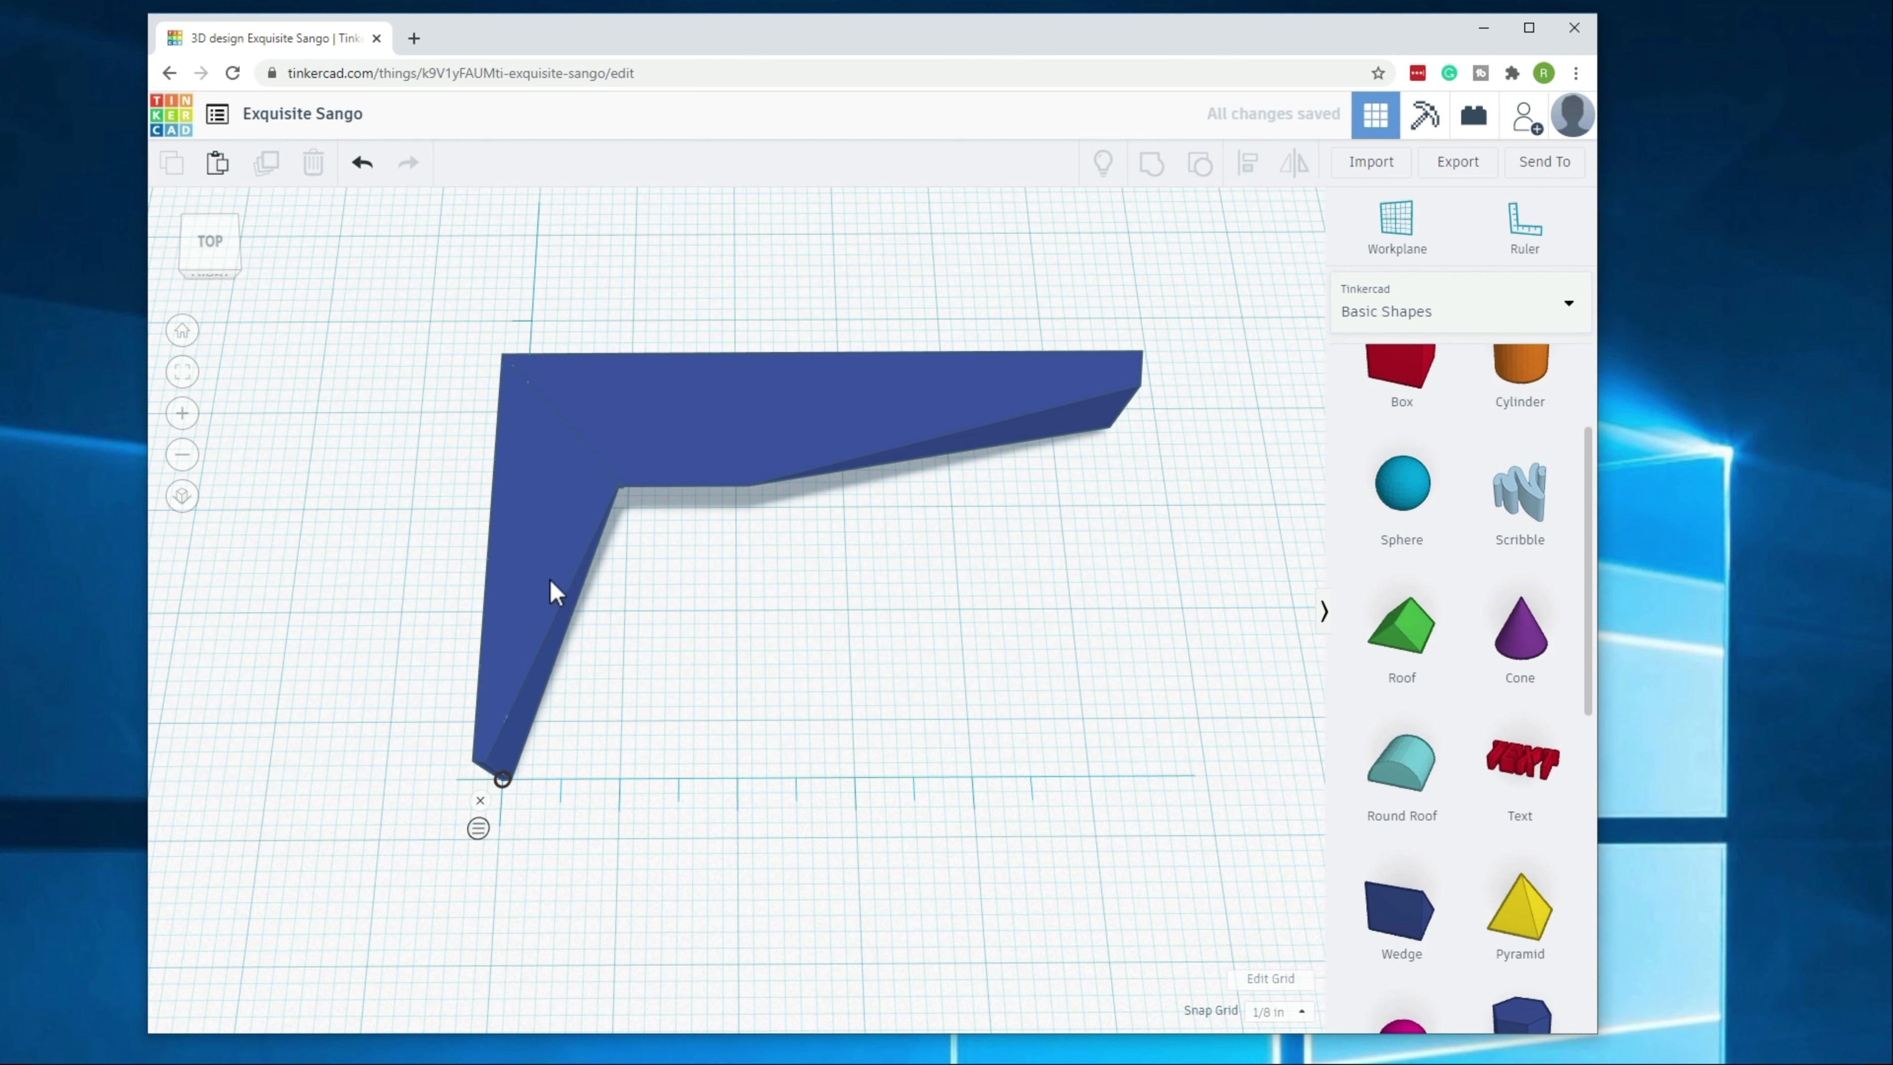
mouse_move(550, 580)
mouse_down()
mouse_move(641, 589)
mouse_move(669, 575)
mouse_move(685, 517)
mouse_move(655, 498)
mouse_move(625, 558)
mouse_move(553, 582)
mouse_up()
click(479, 801)
click(676, 905)
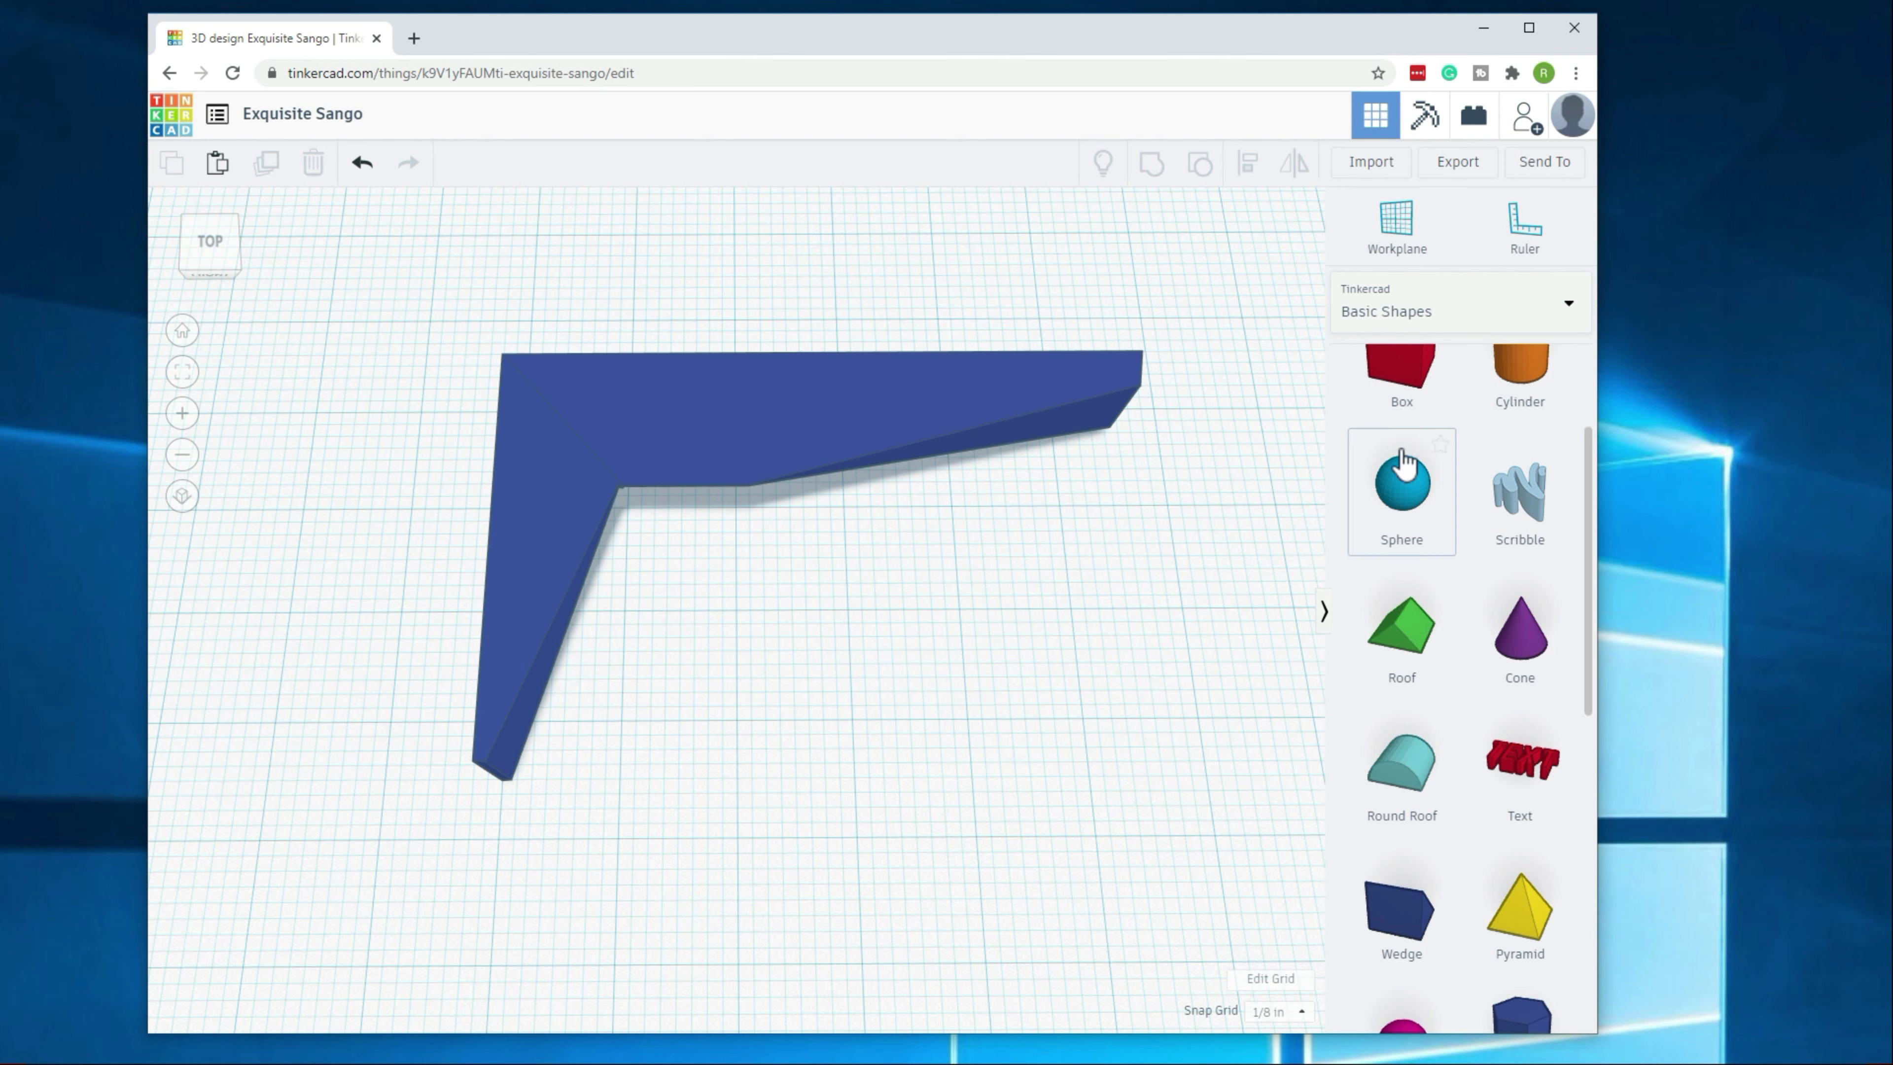
Step: Add a cylinder to the workplane beside the frame and rotate it 90° so it lies on its side
drag(1519, 369, 886, 708)
click(1024, 820)
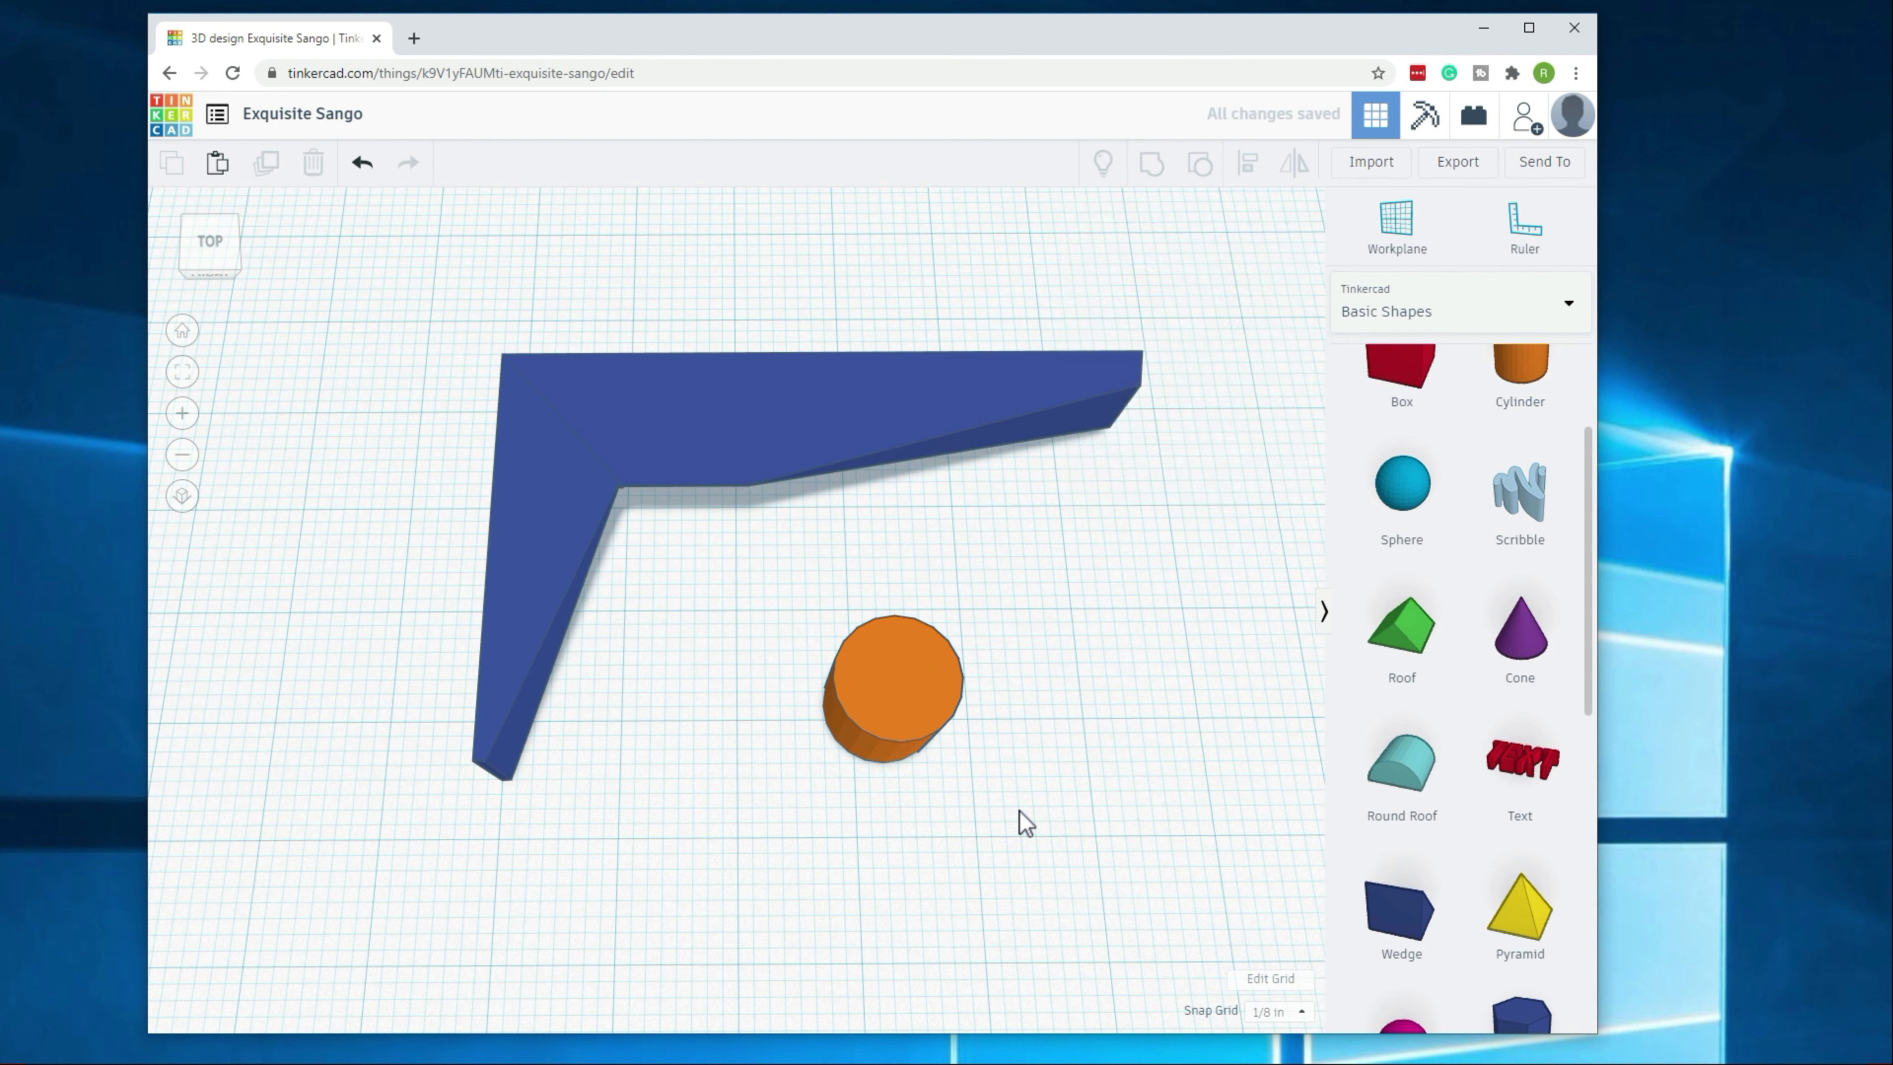
click(918, 755)
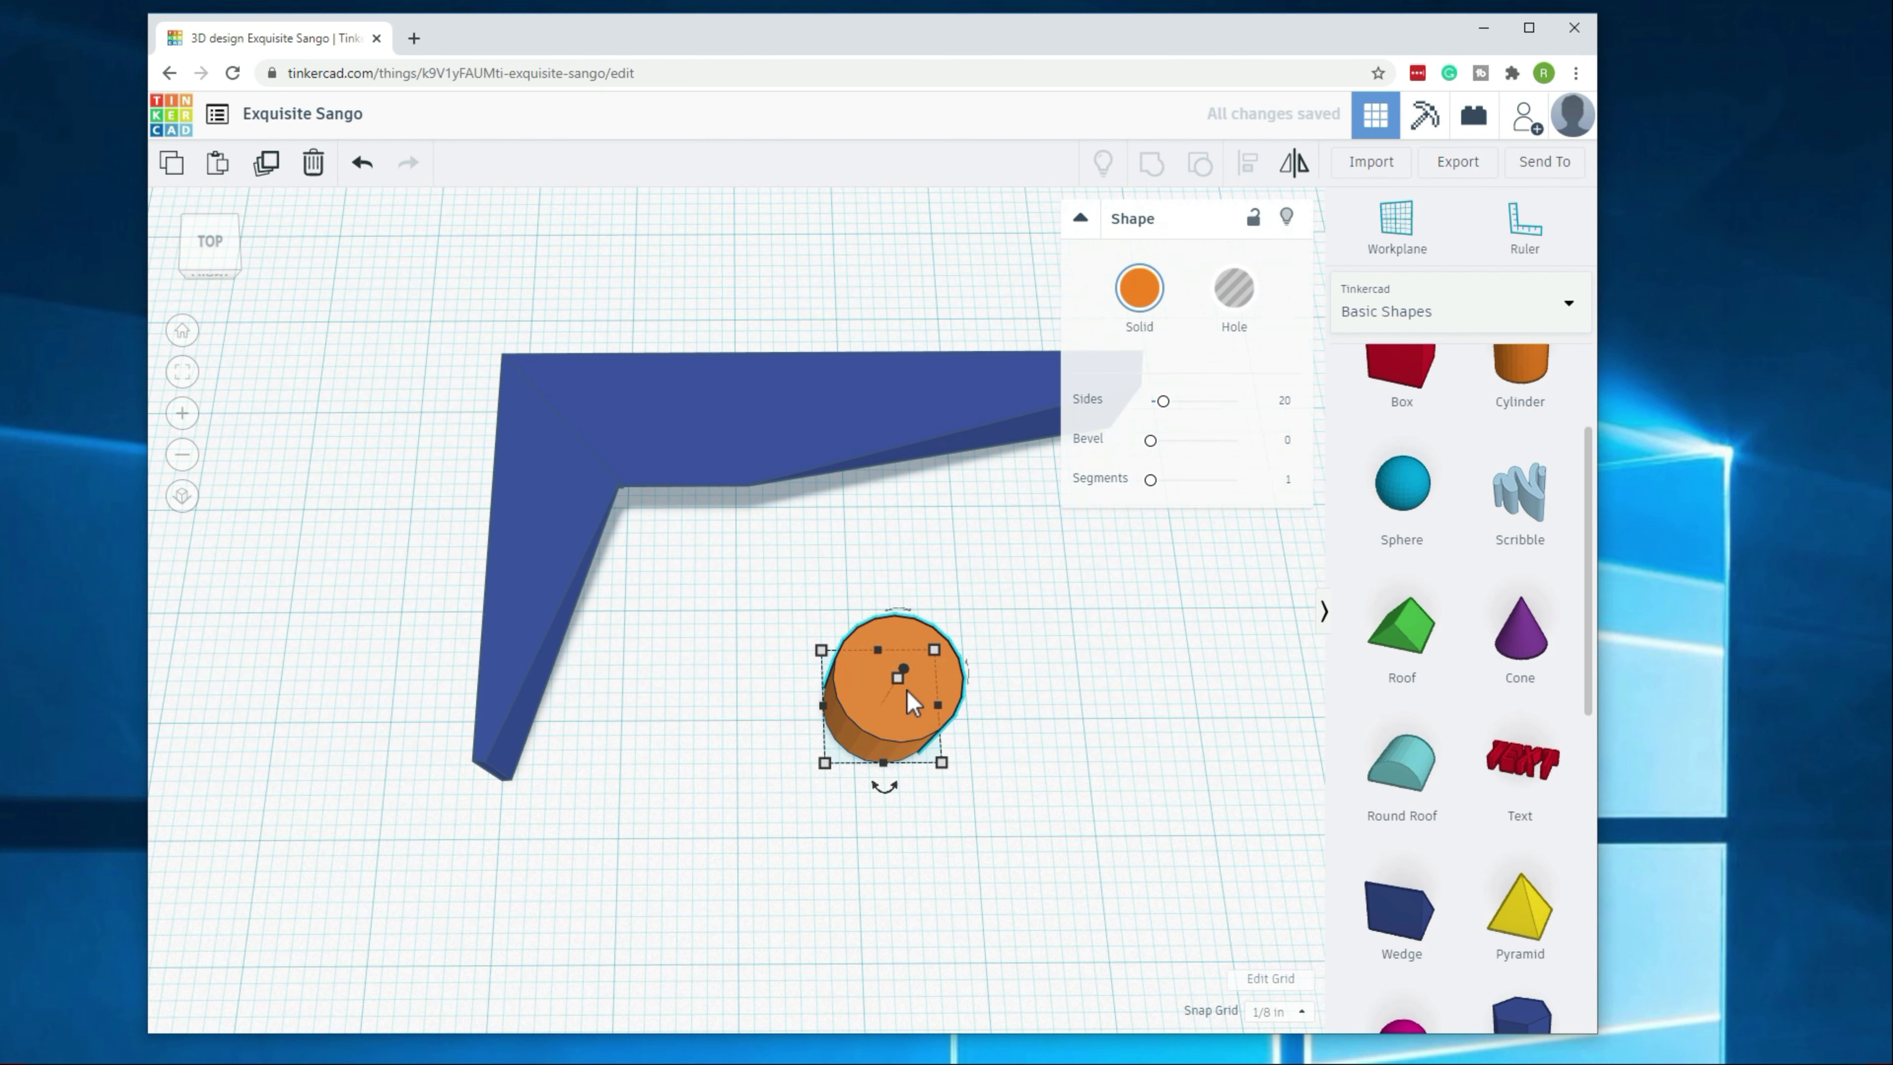
drag(894, 605, 991, 635)
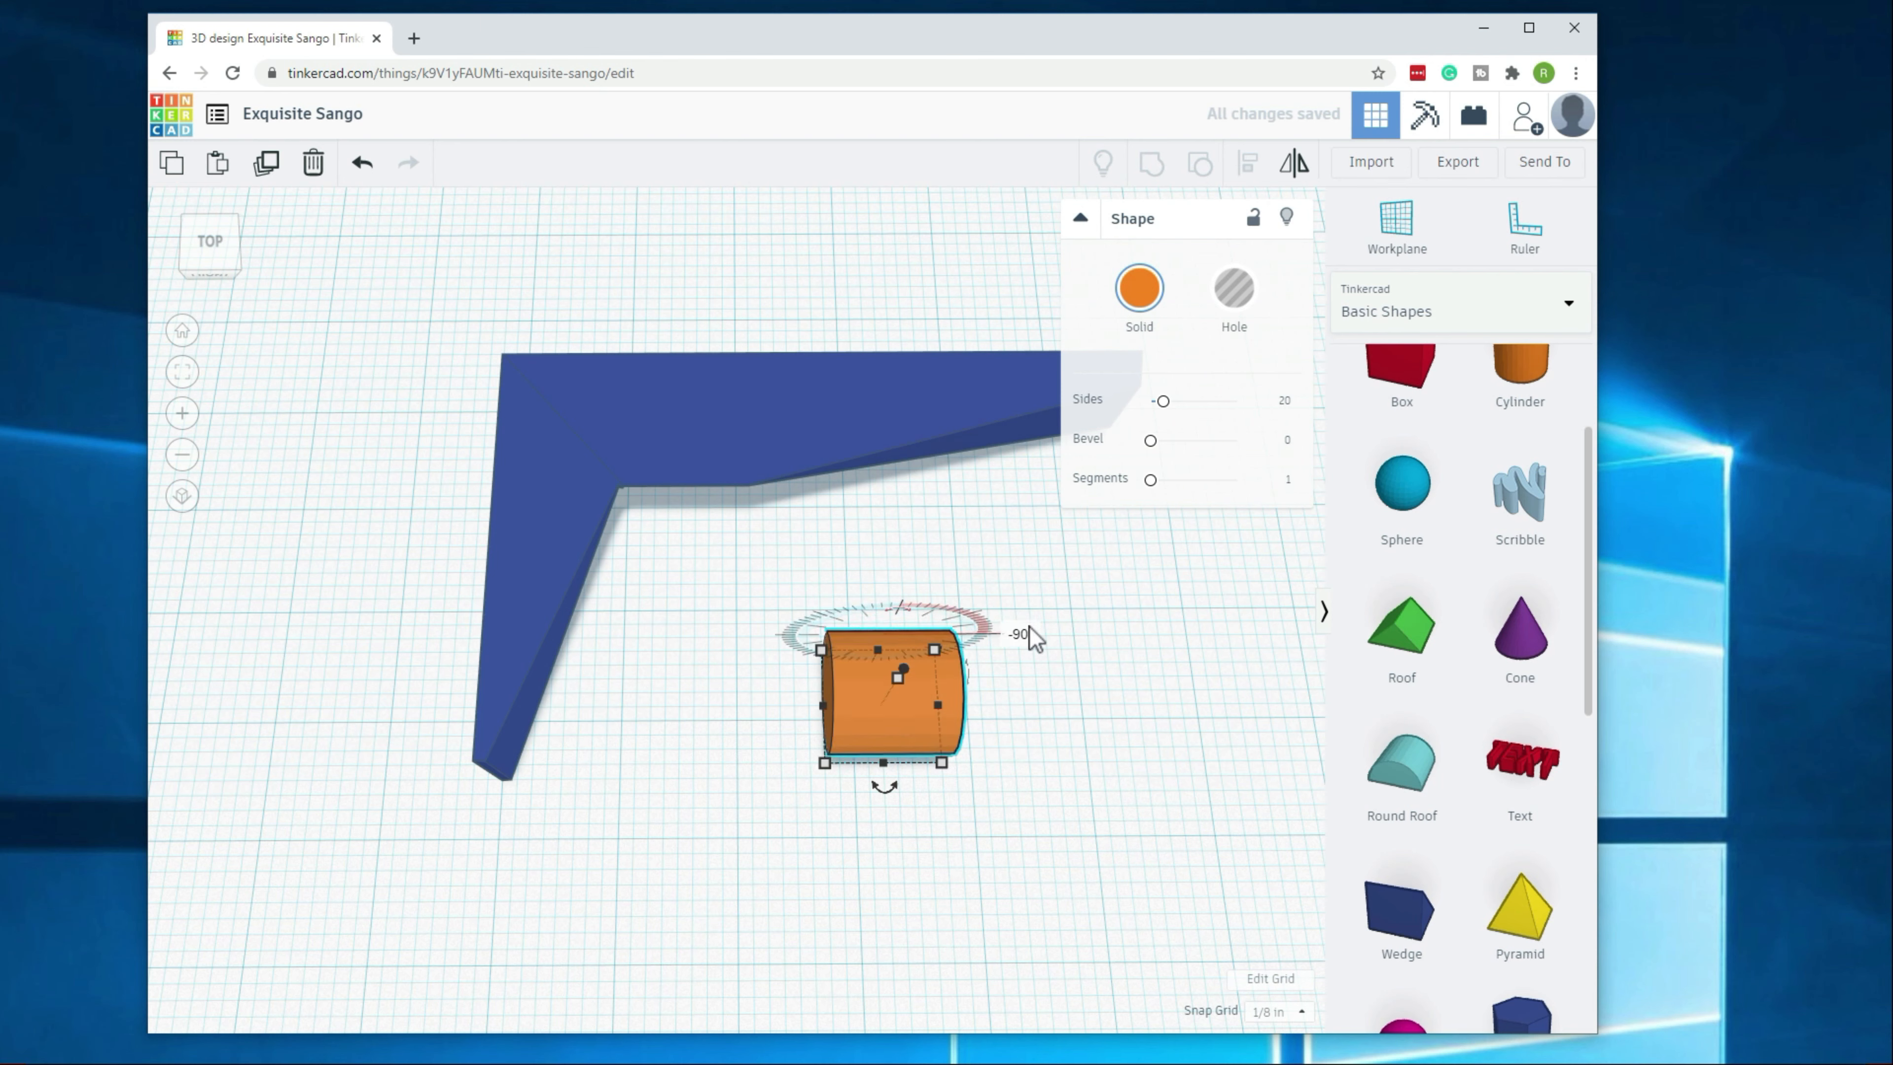
click(1032, 740)
Step: Resize the cylinder to 0.25 in in length, width and height
click(921, 723)
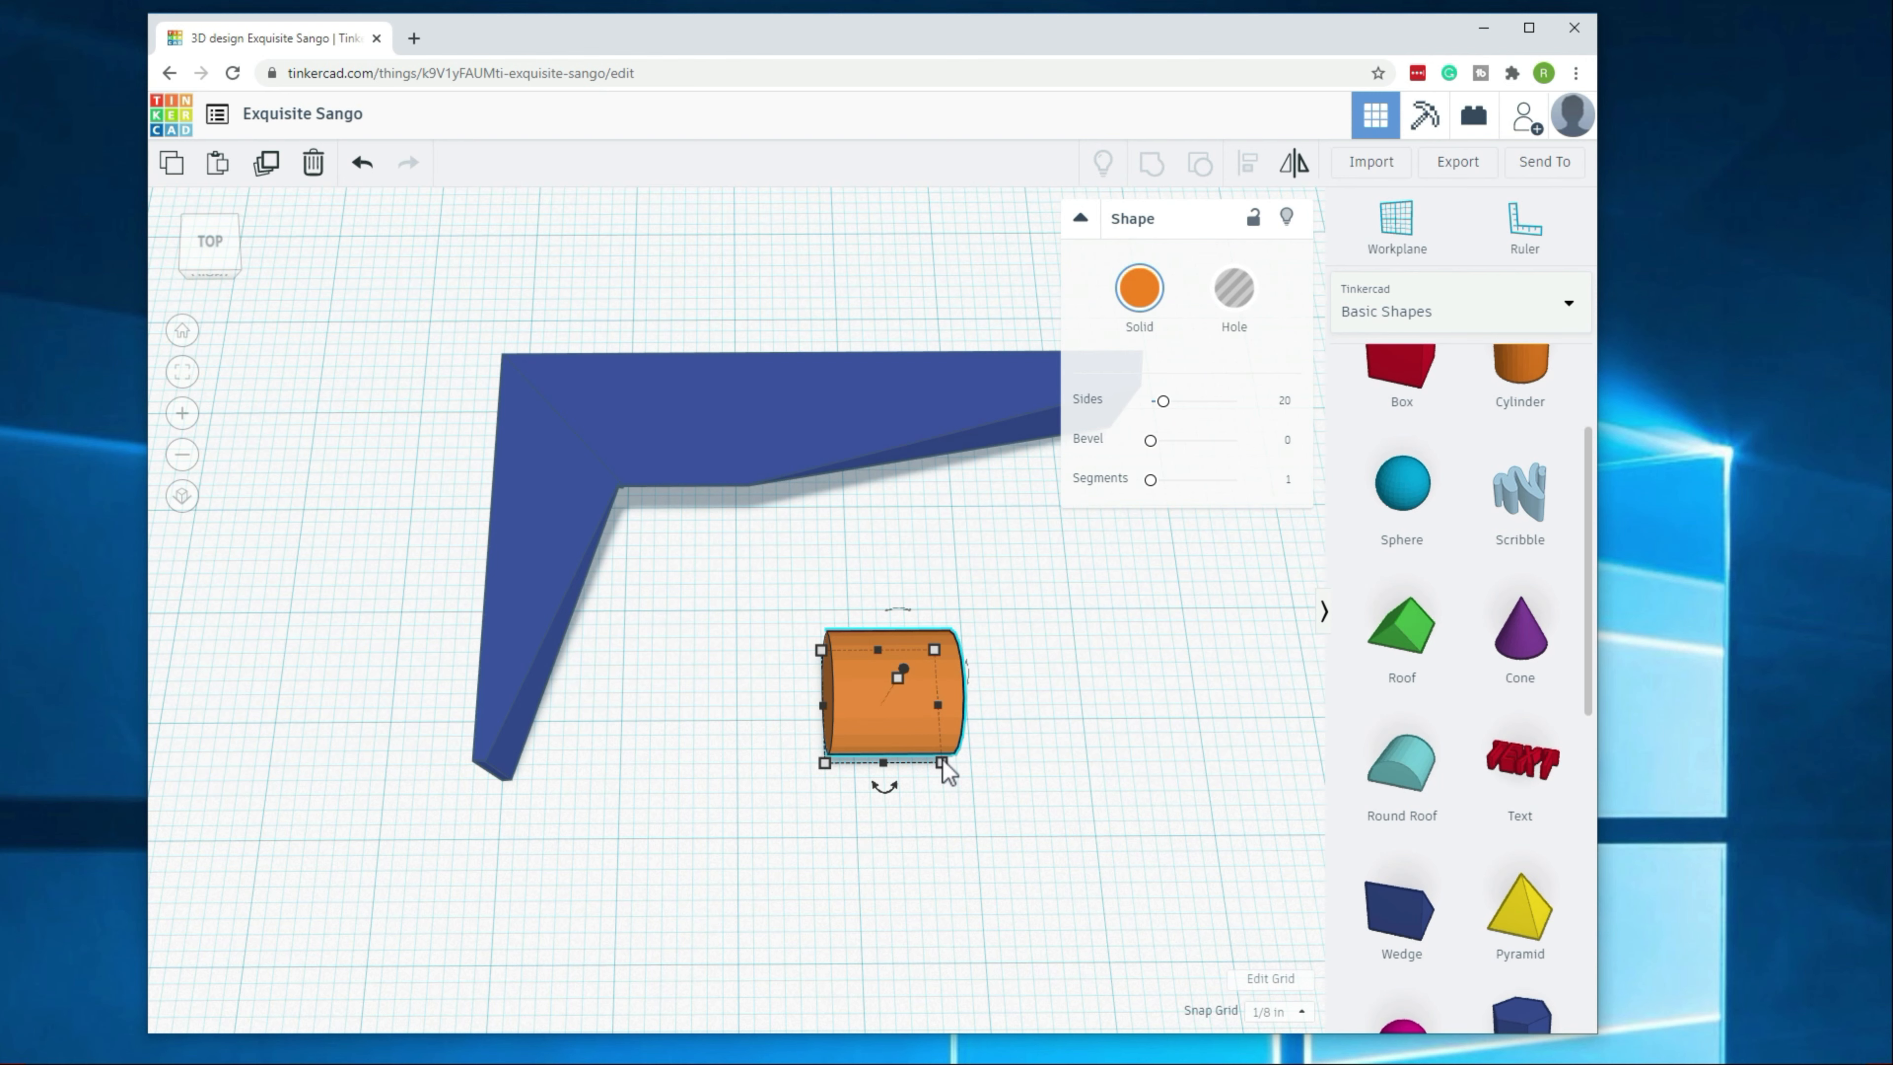
mouse_move(942, 762)
click(886, 849)
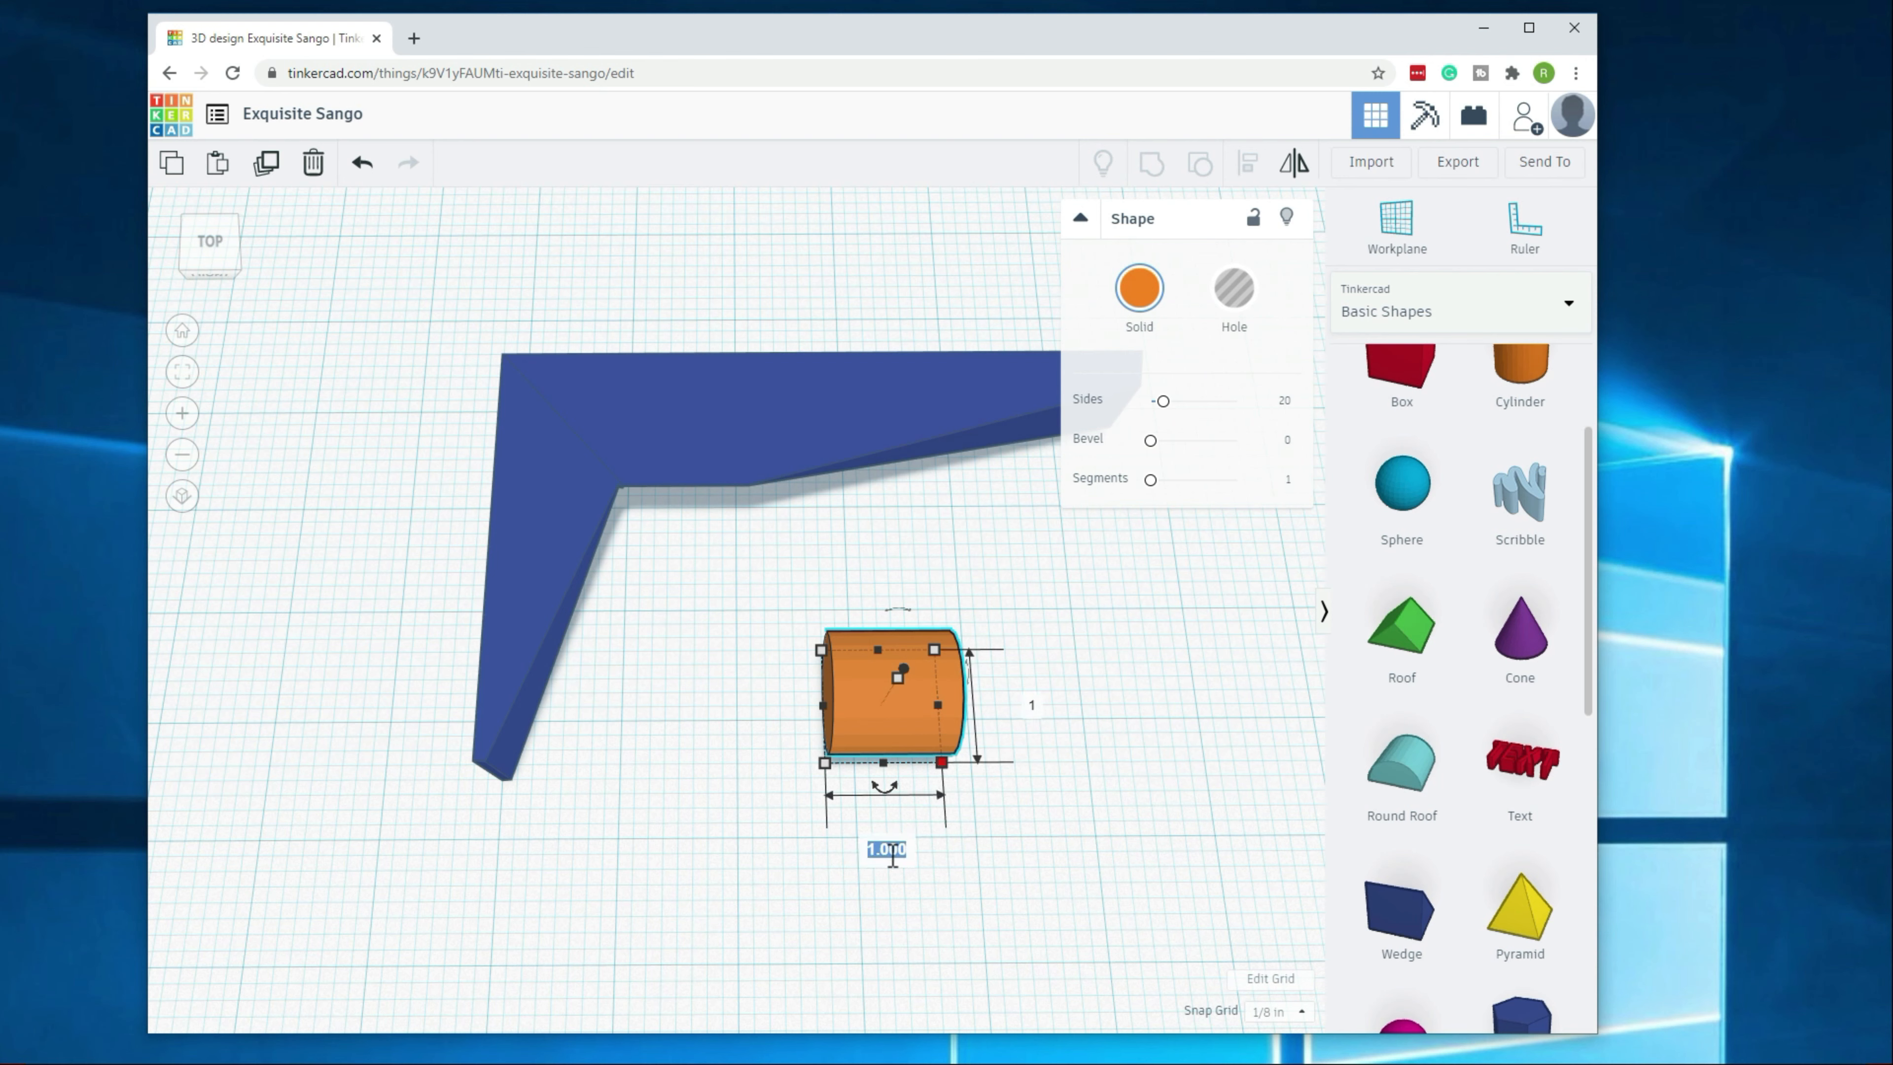
text(.25)
click(1037, 713)
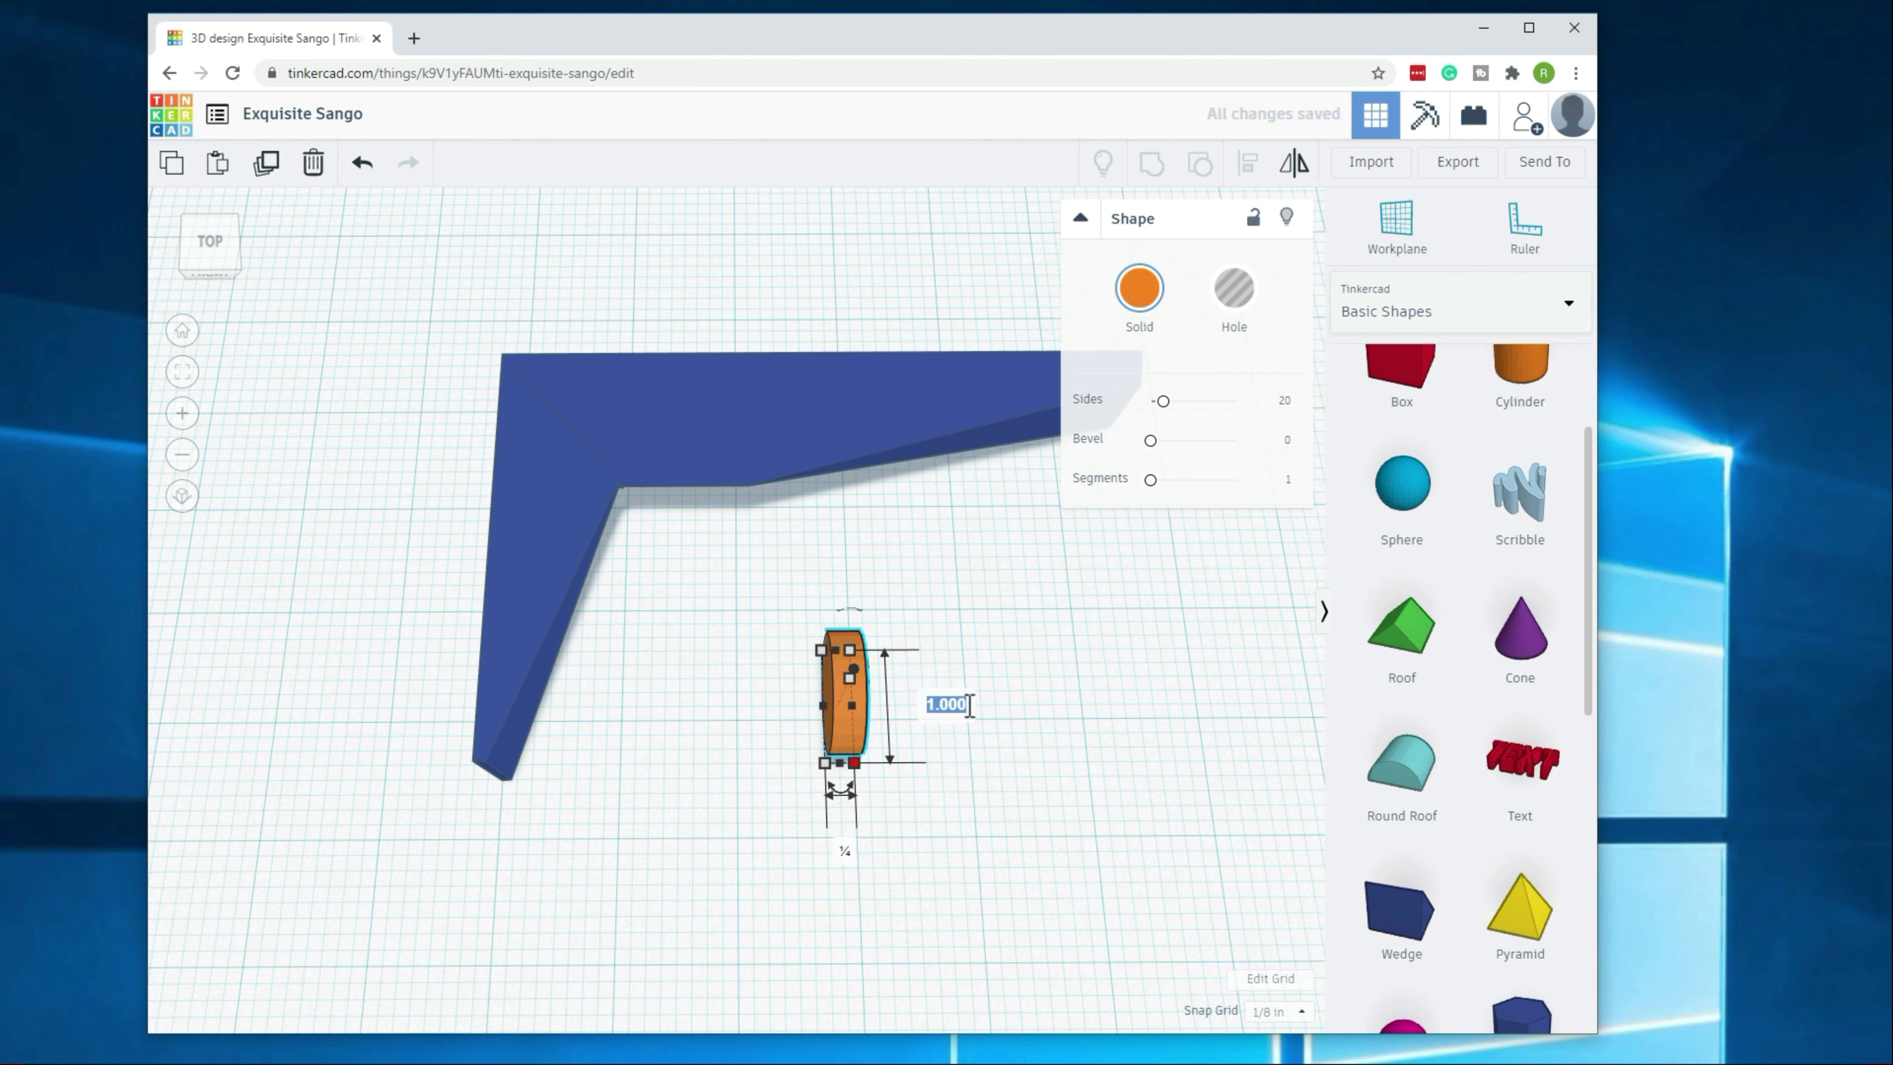
text(.25)
key(Return)
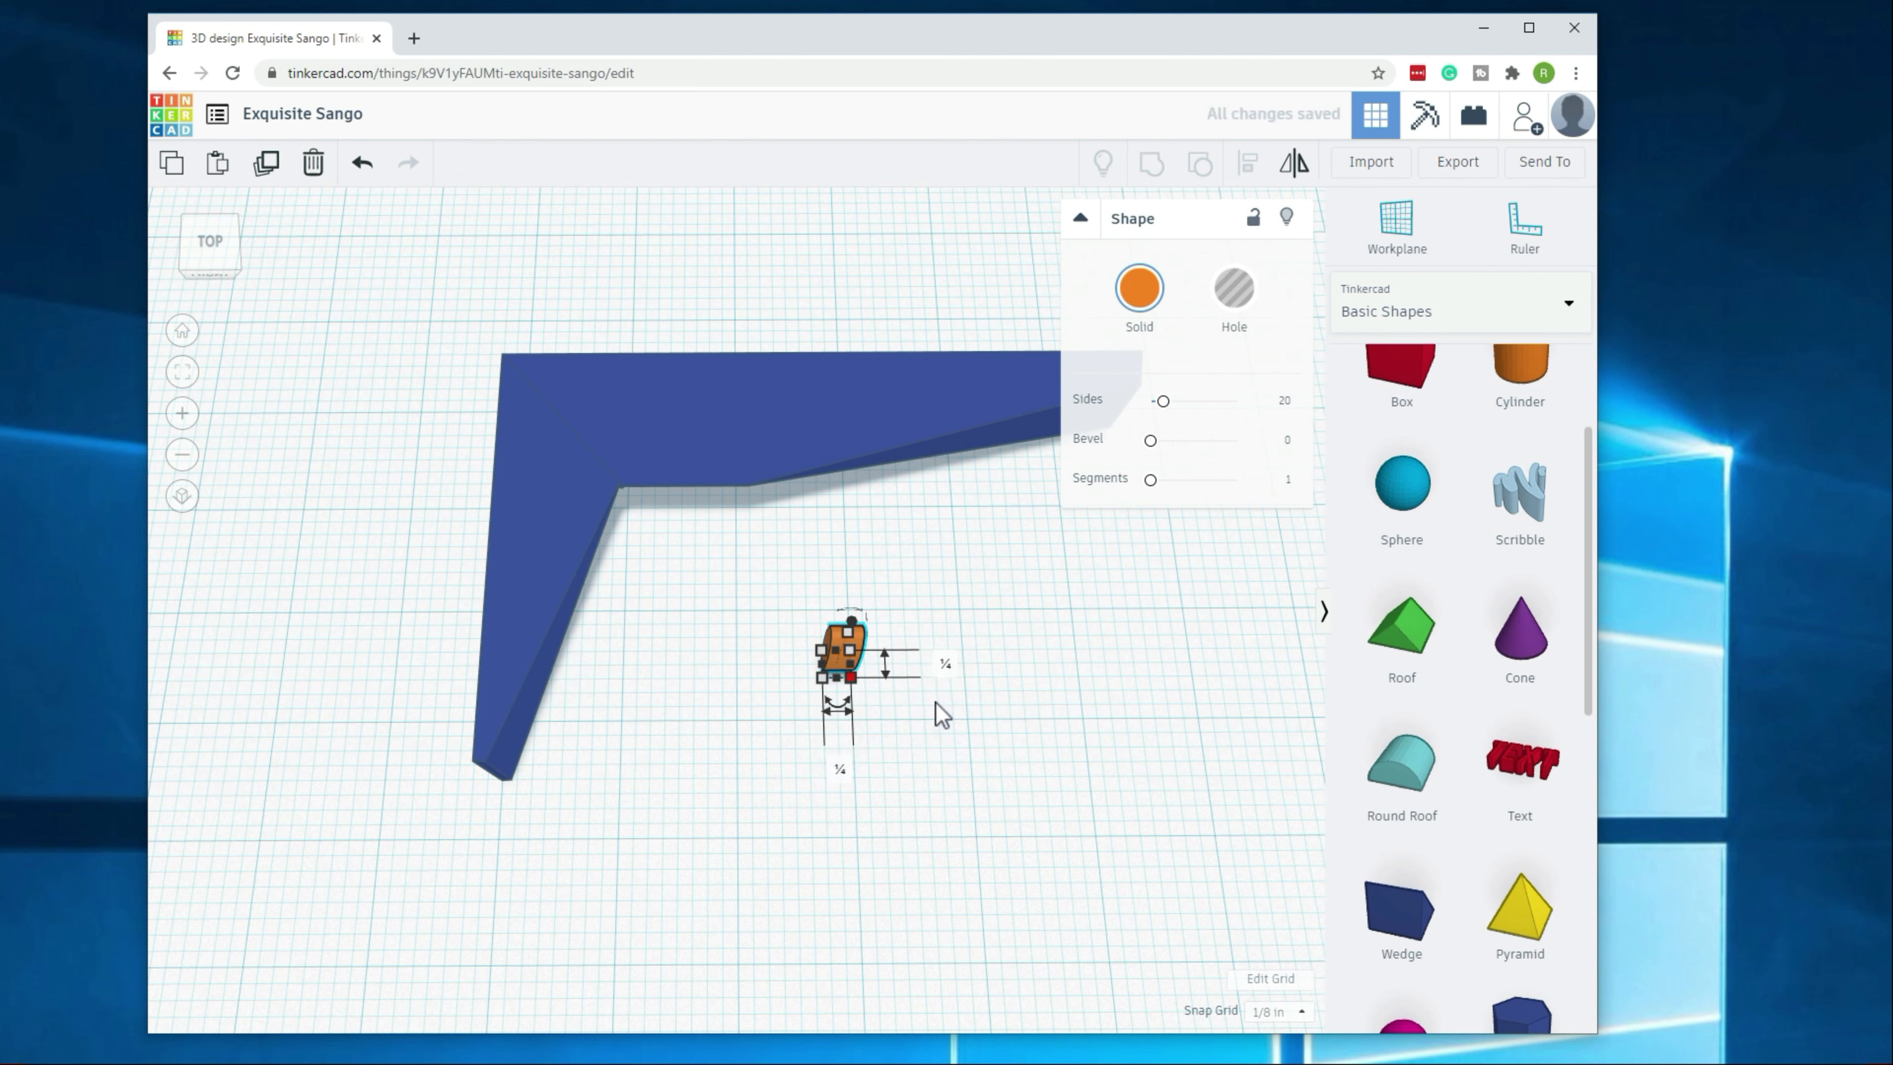
click(850, 621)
click(950, 655)
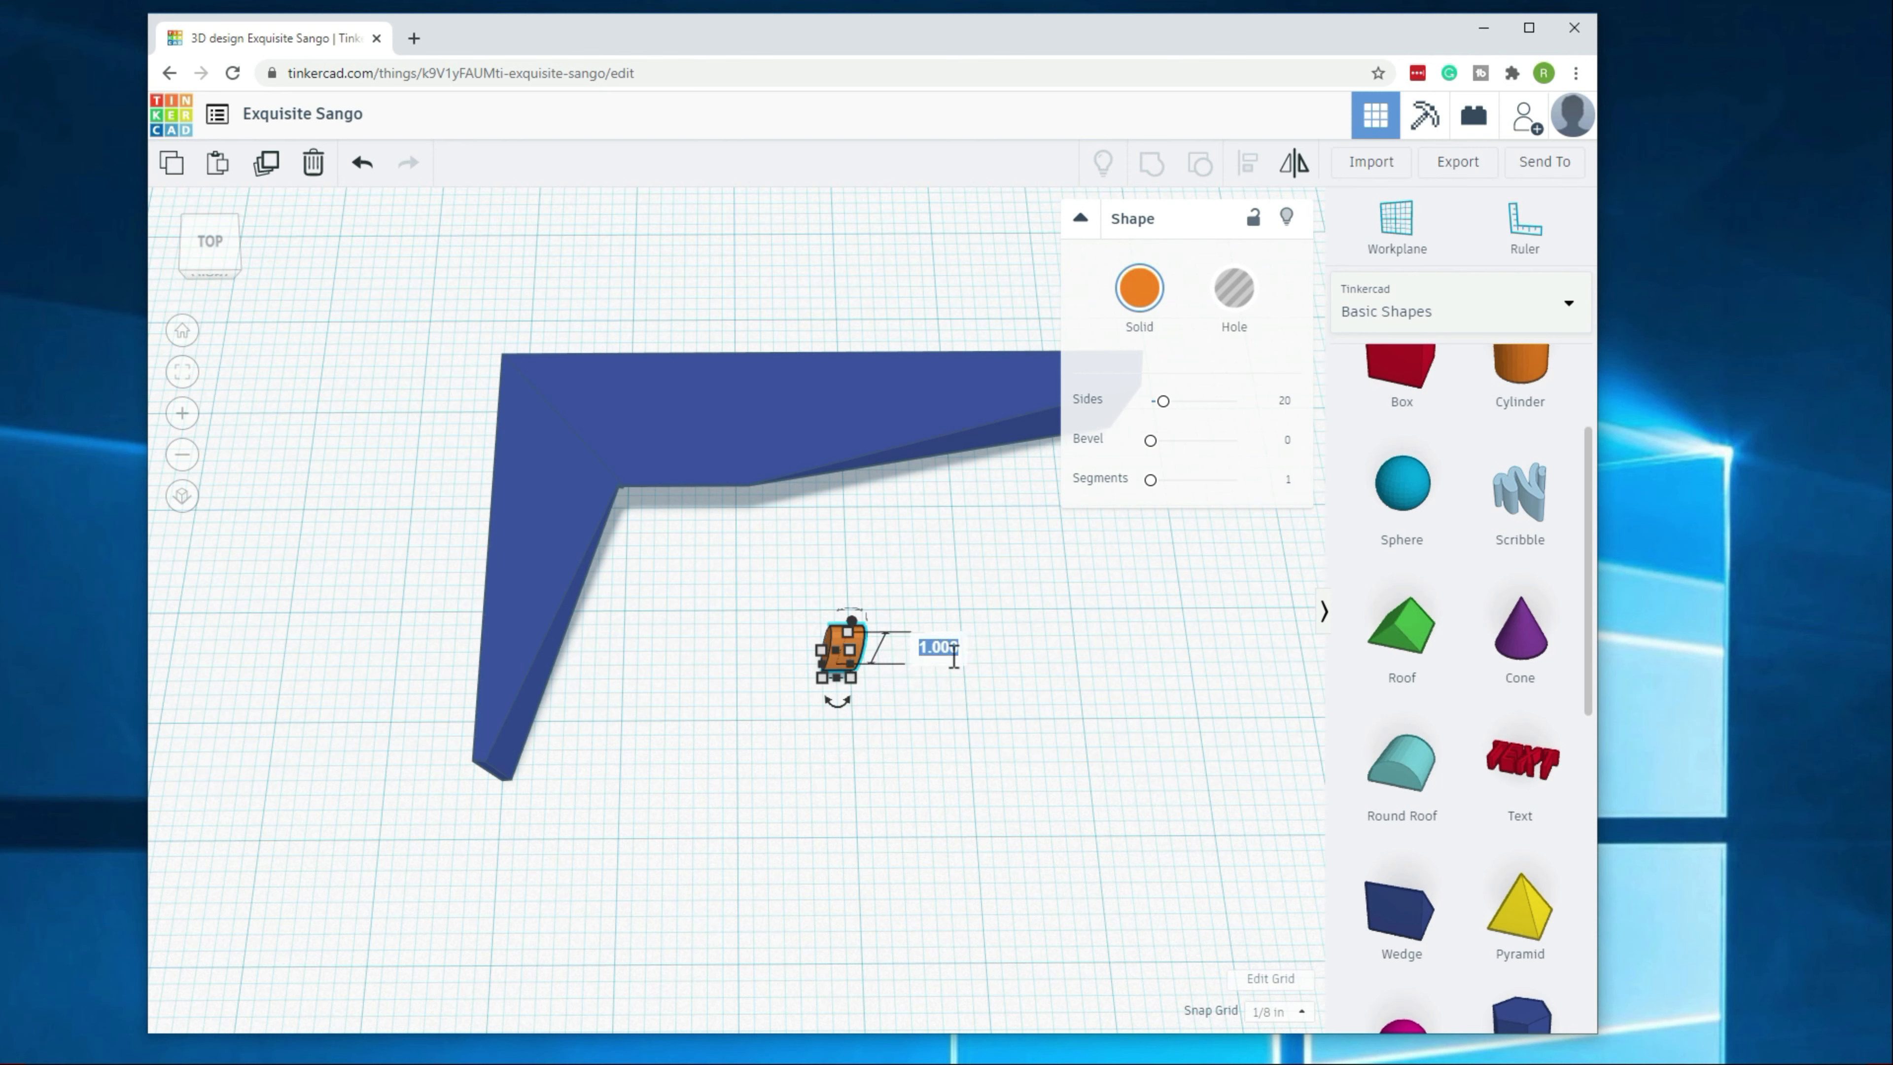
text(.25)
key(Return)
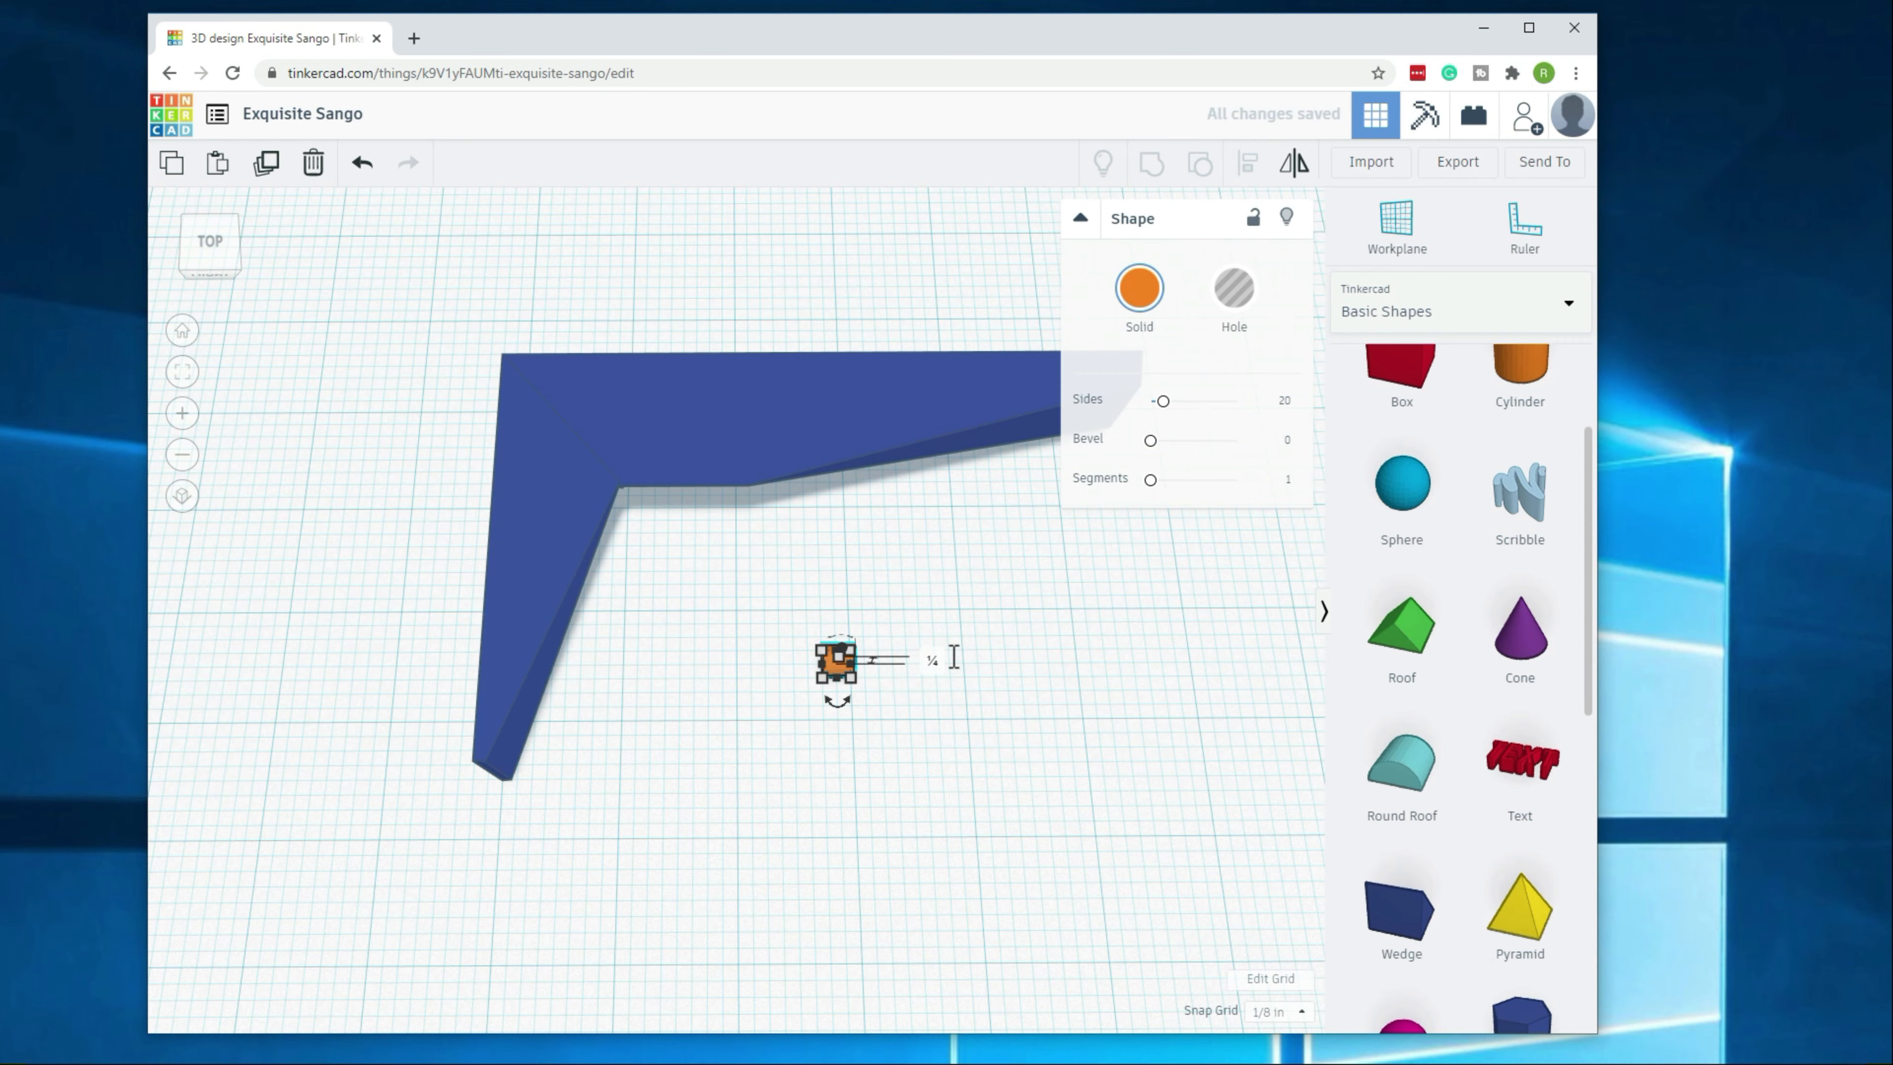
click(943, 741)
Step: Move the small cylinder a little farther away from the frame on the workplane
right_drag(794, 748, 836, 675)
drag(836, 675, 913, 753)
click(796, 844)
click(911, 747)
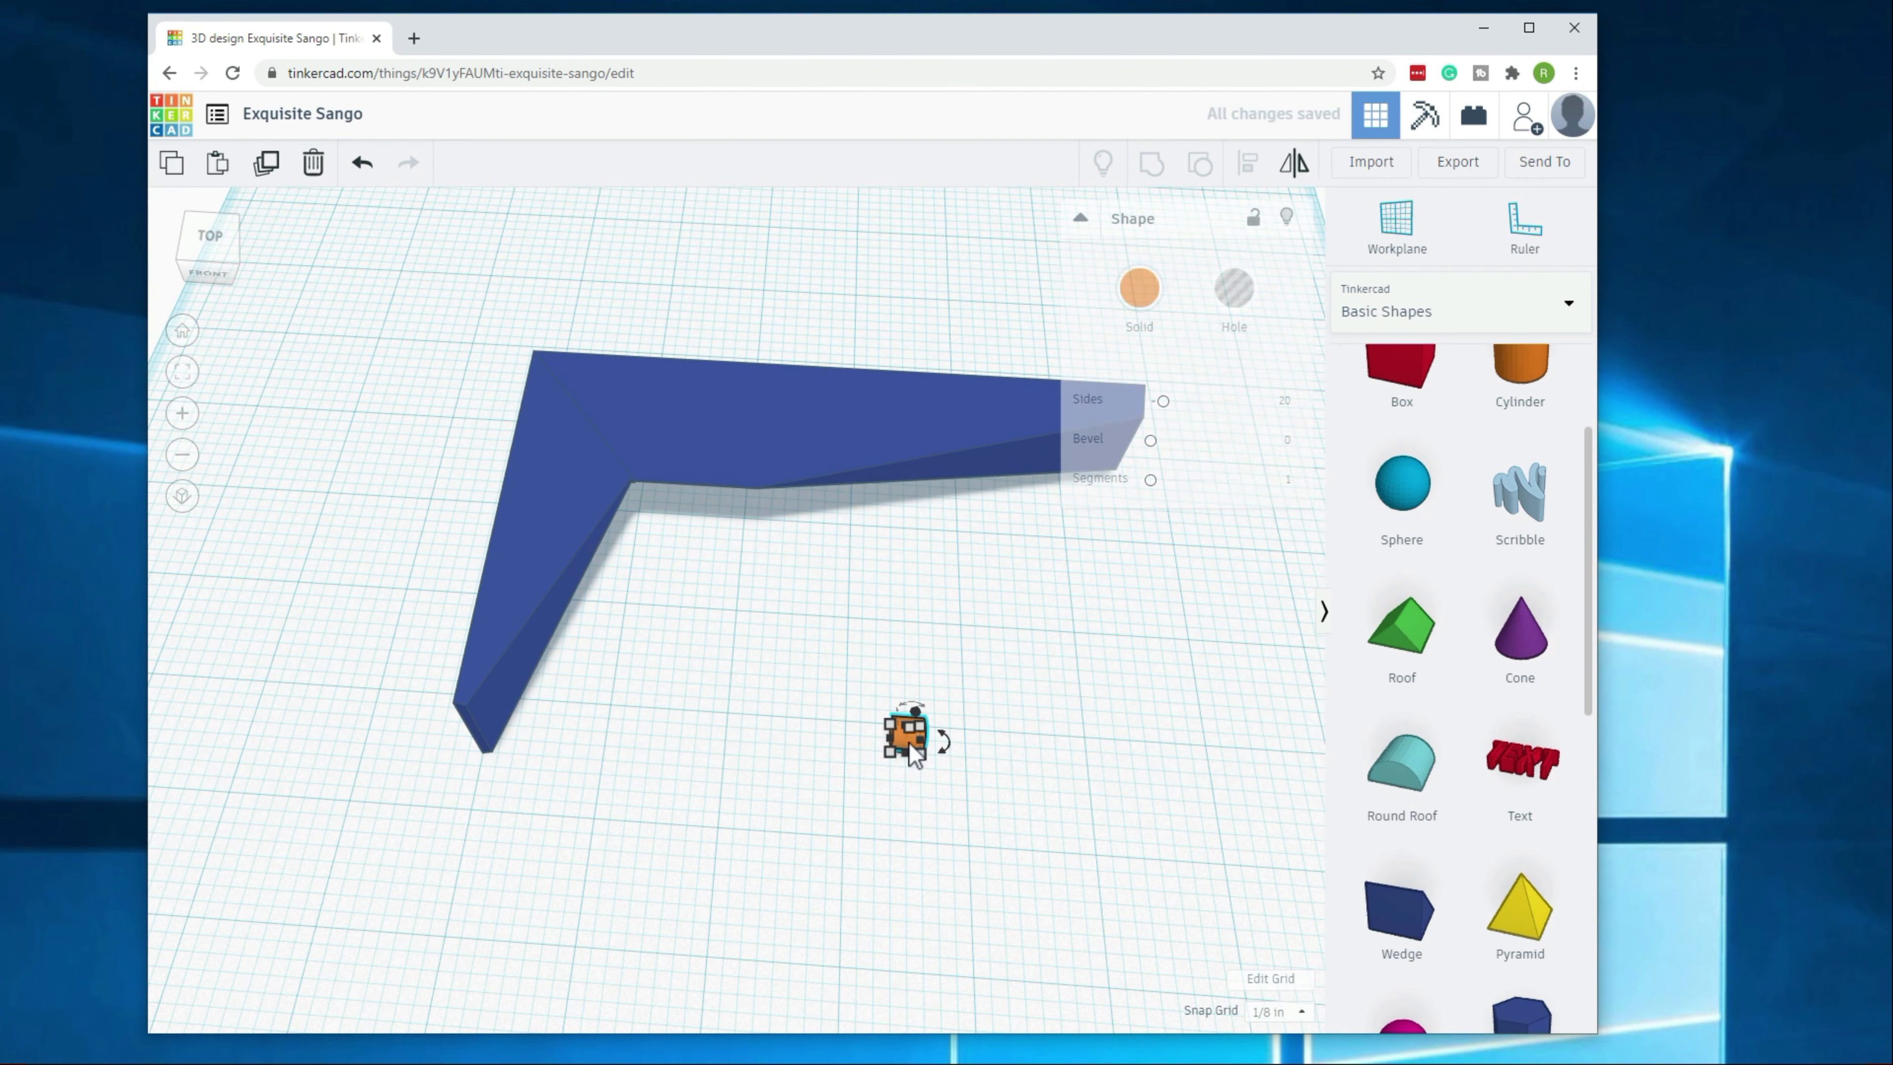
click(906, 826)
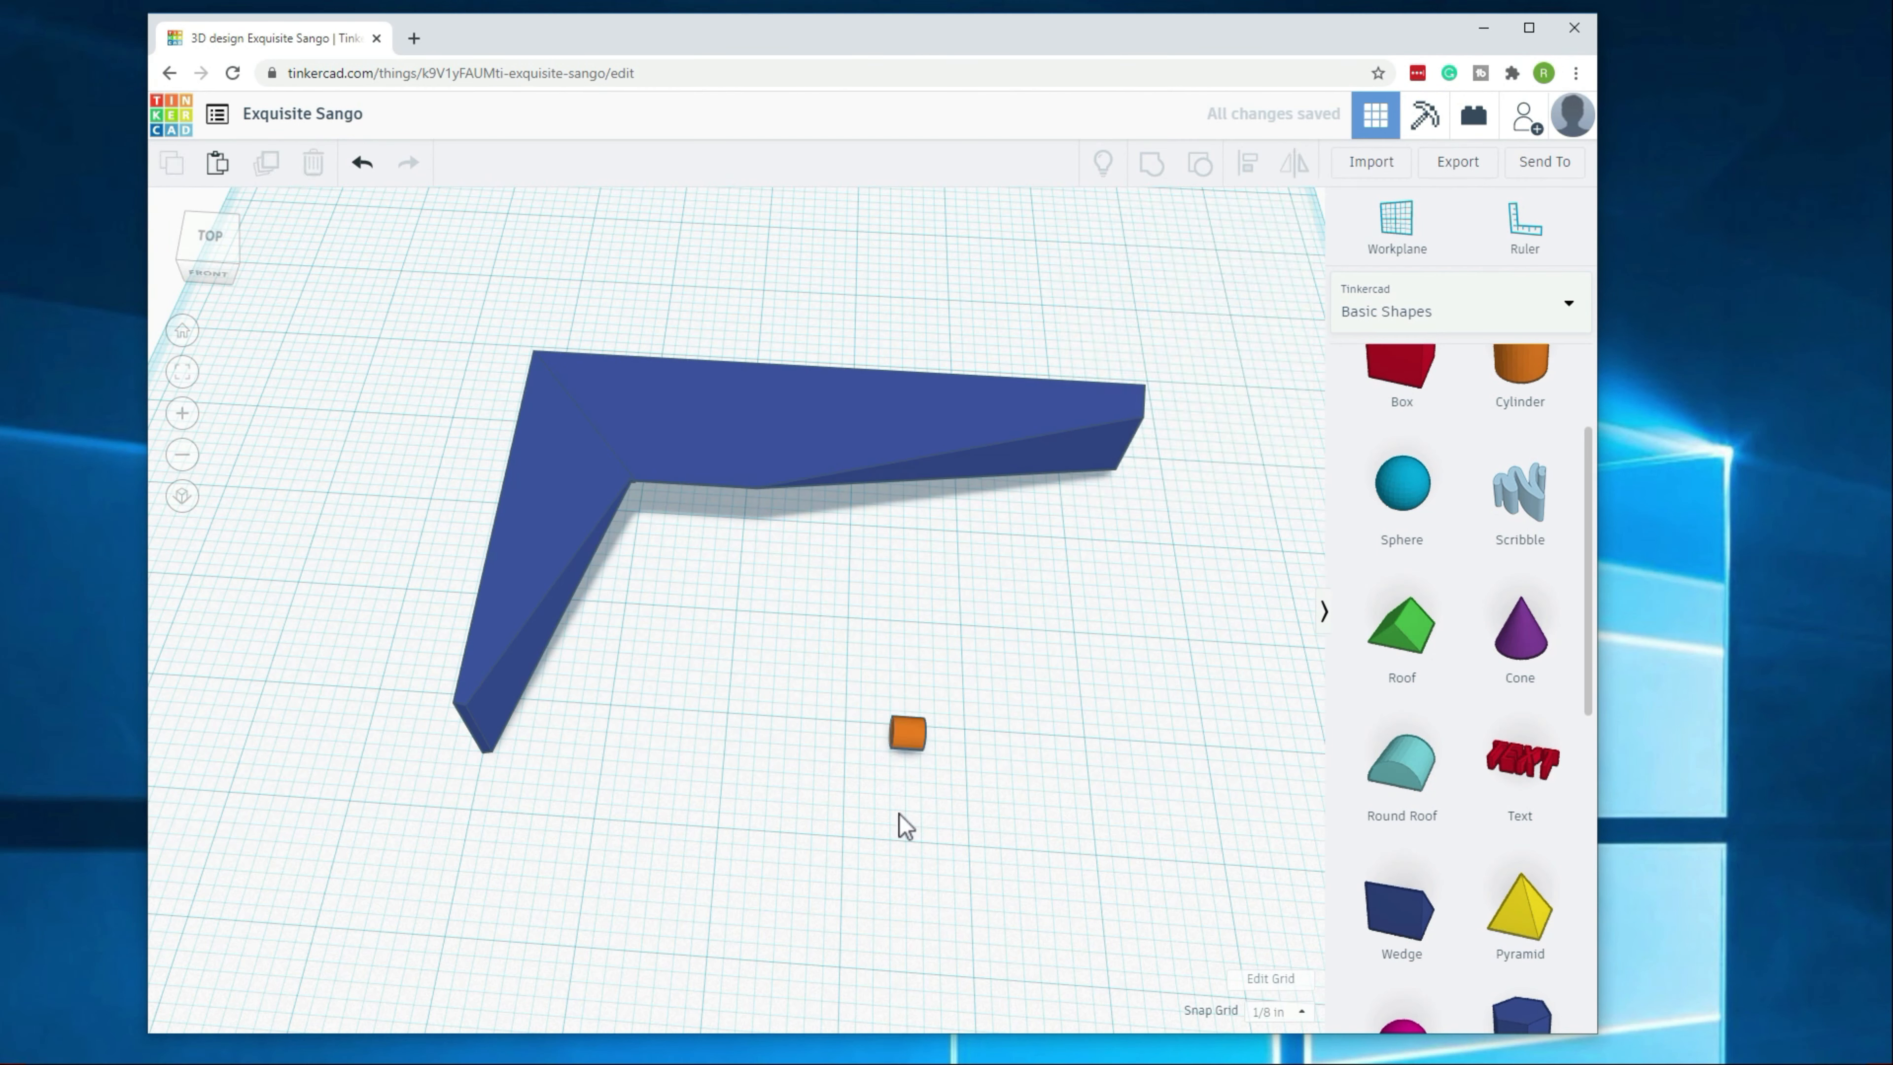
Step: Duplicate the small cylinder and place the copy 3/4 in away from the original, along its axis toward the short arm
click(907, 739)
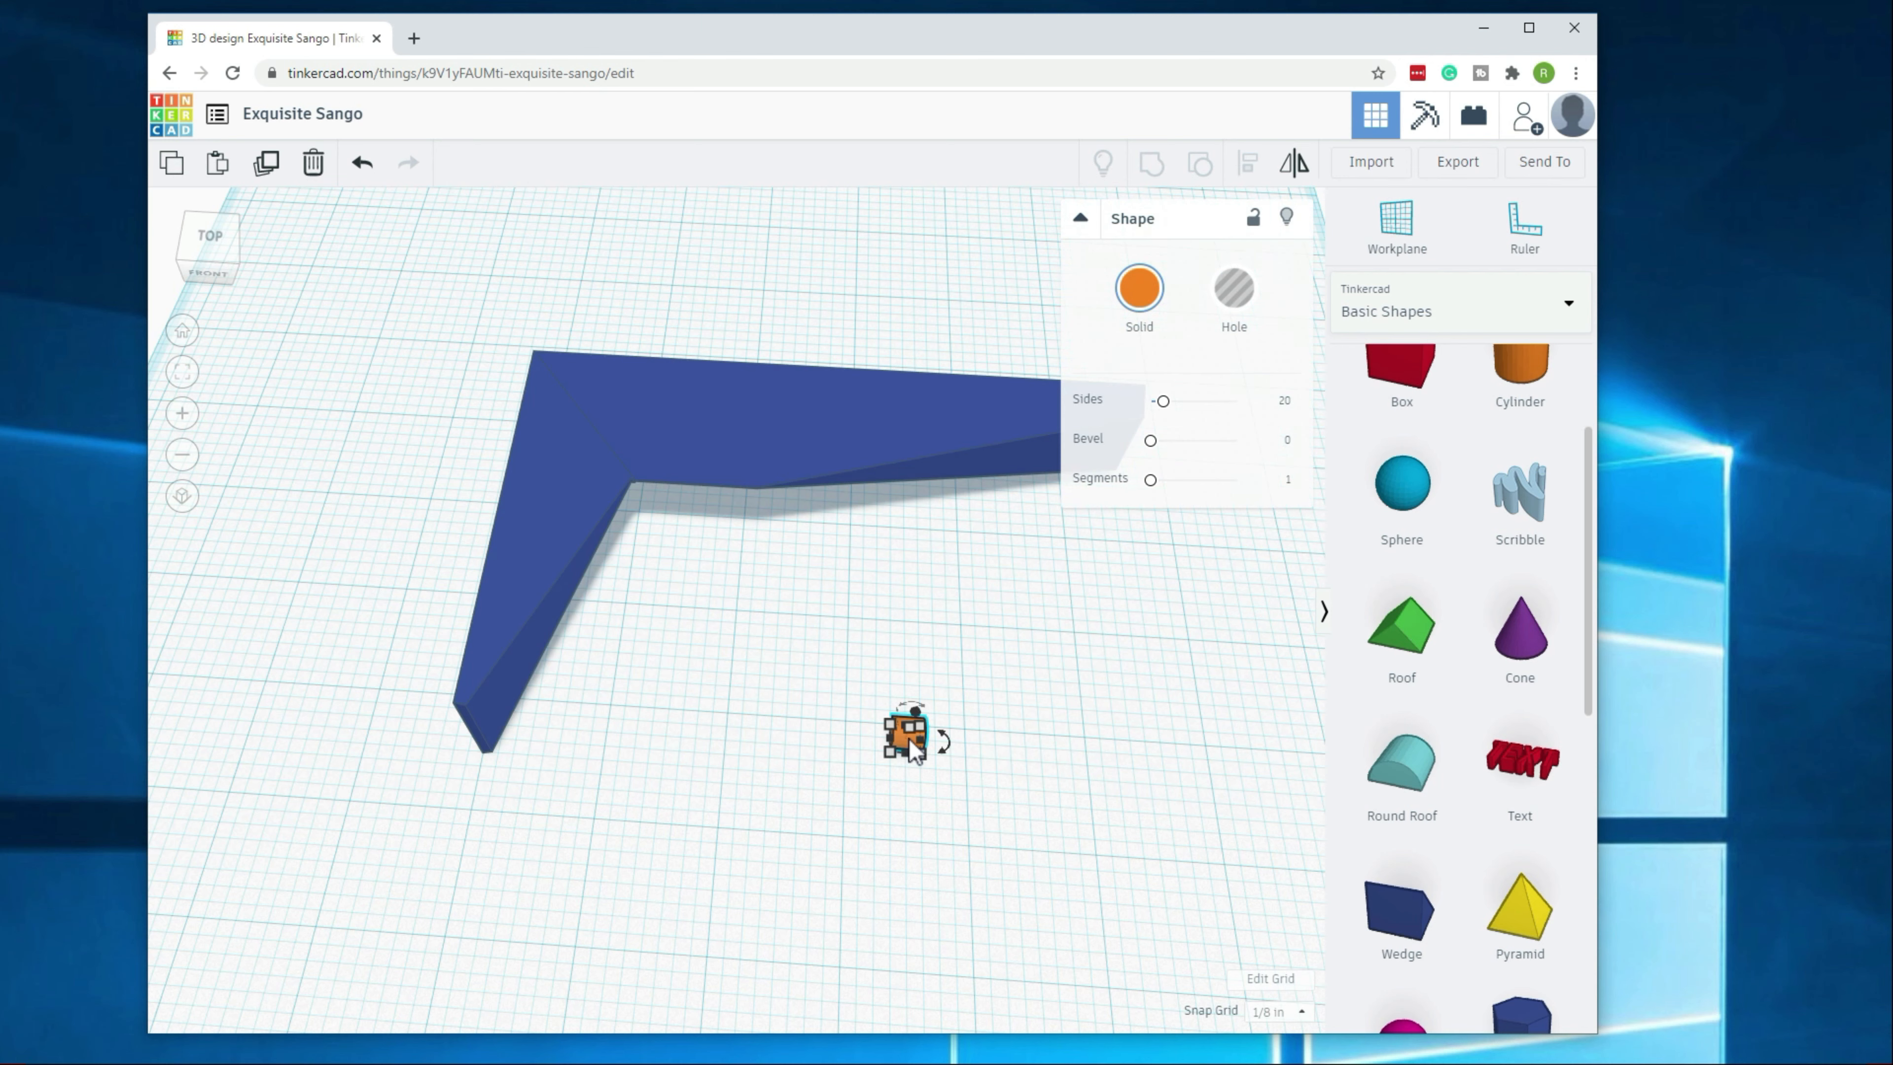
click(278, 172)
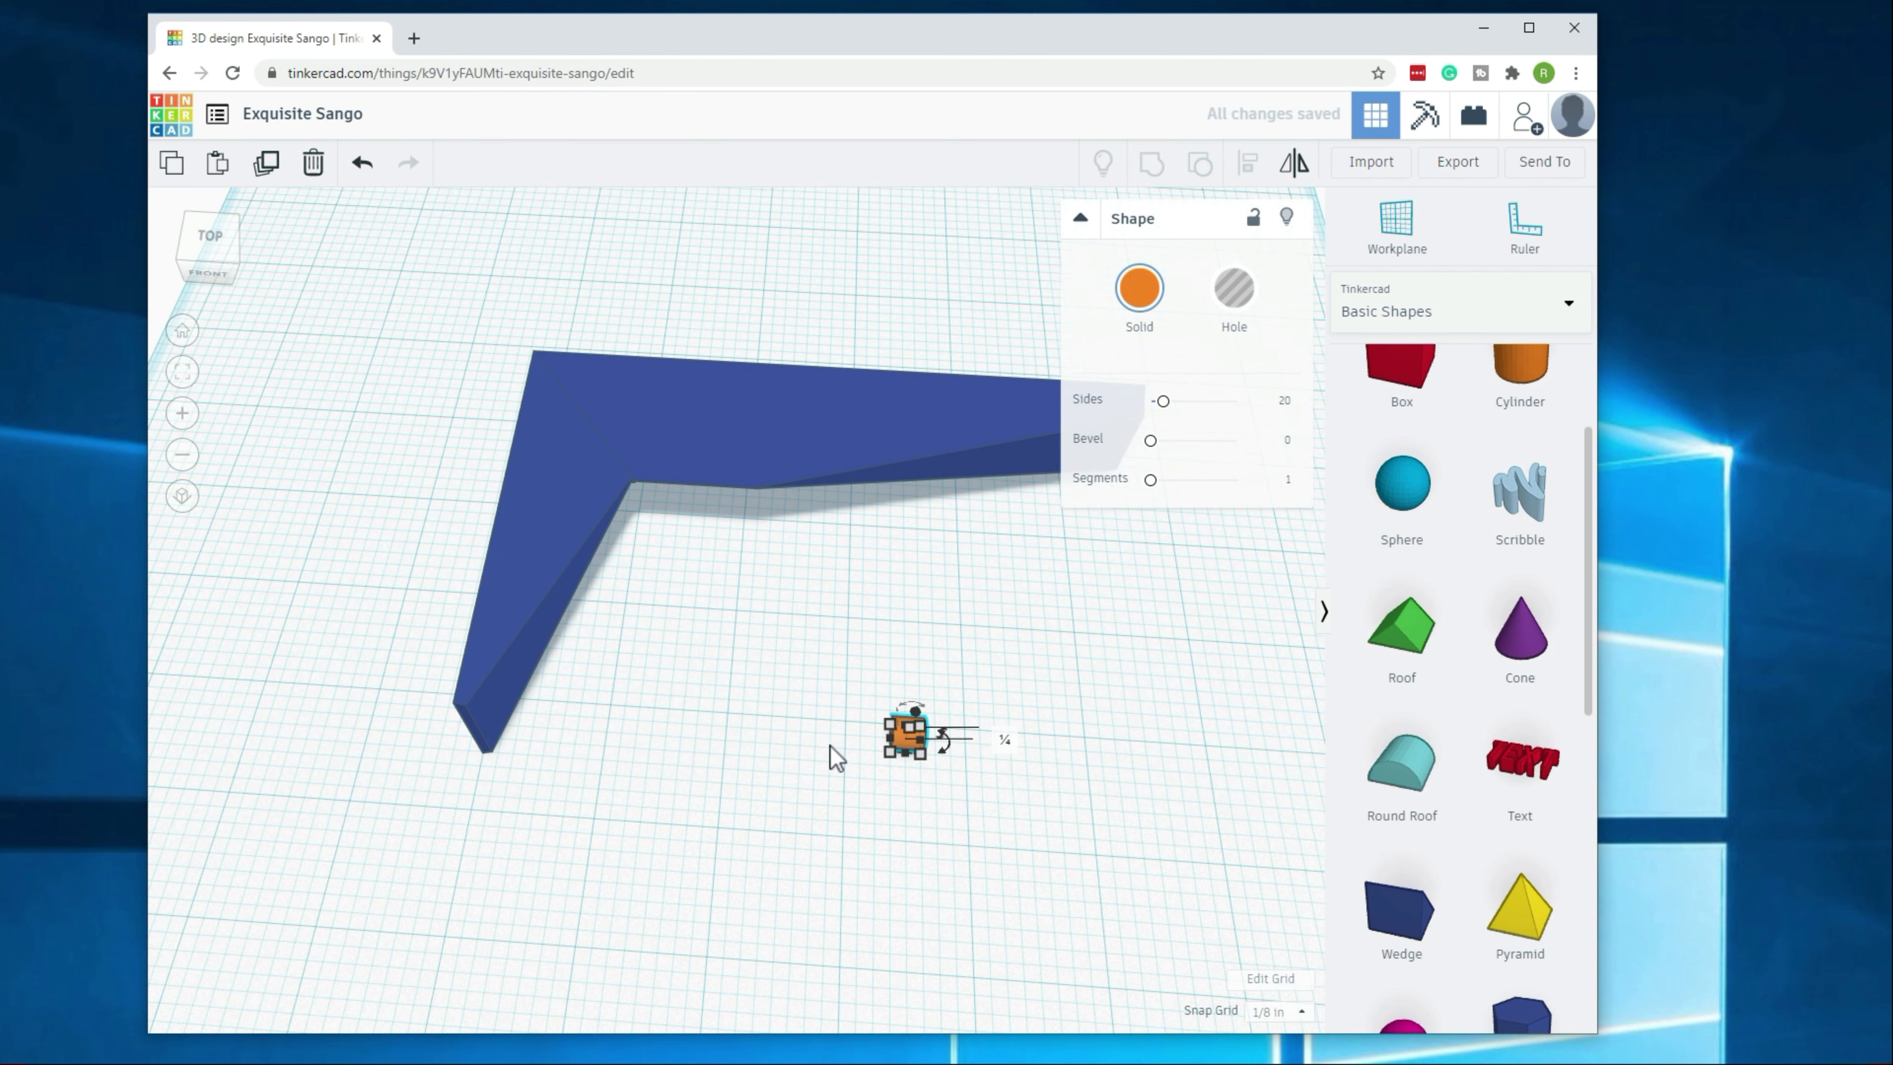
drag(903, 748, 814, 731)
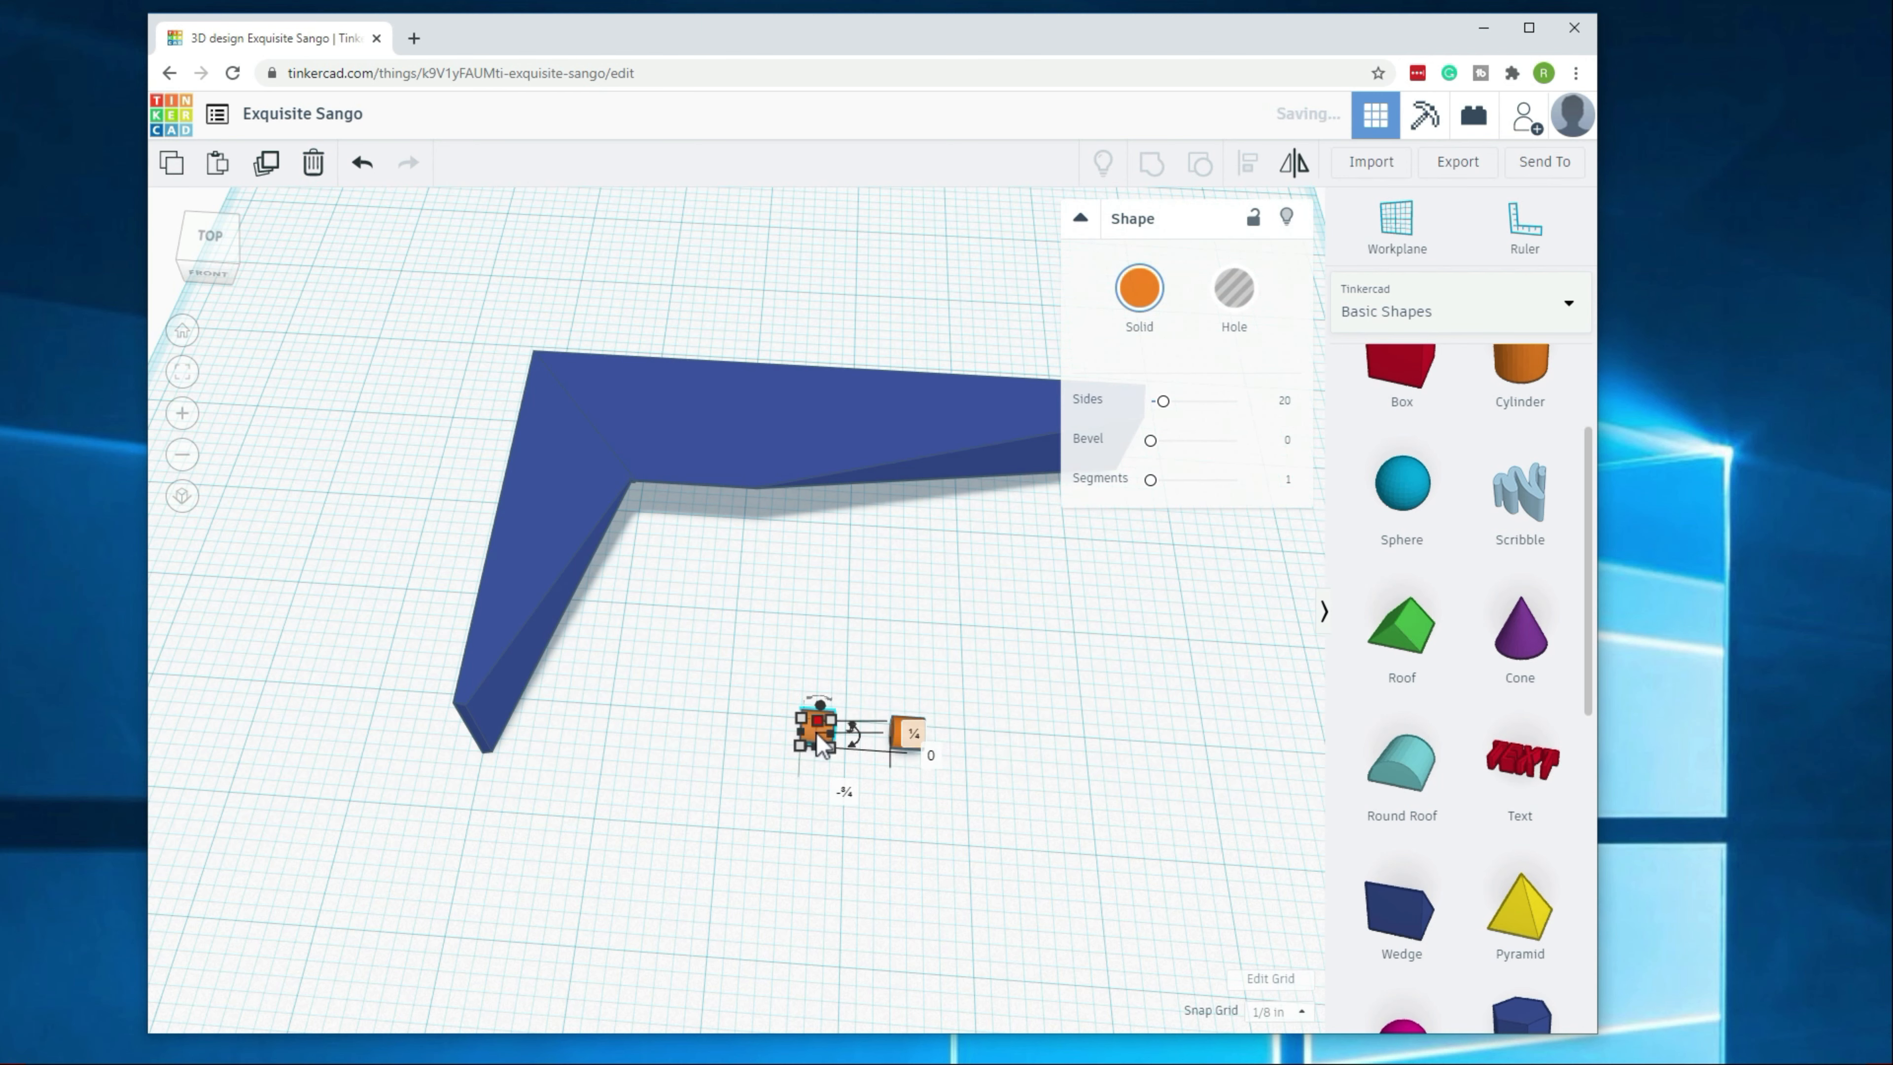
right_drag(858, 841, 858, 794)
click(820, 813)
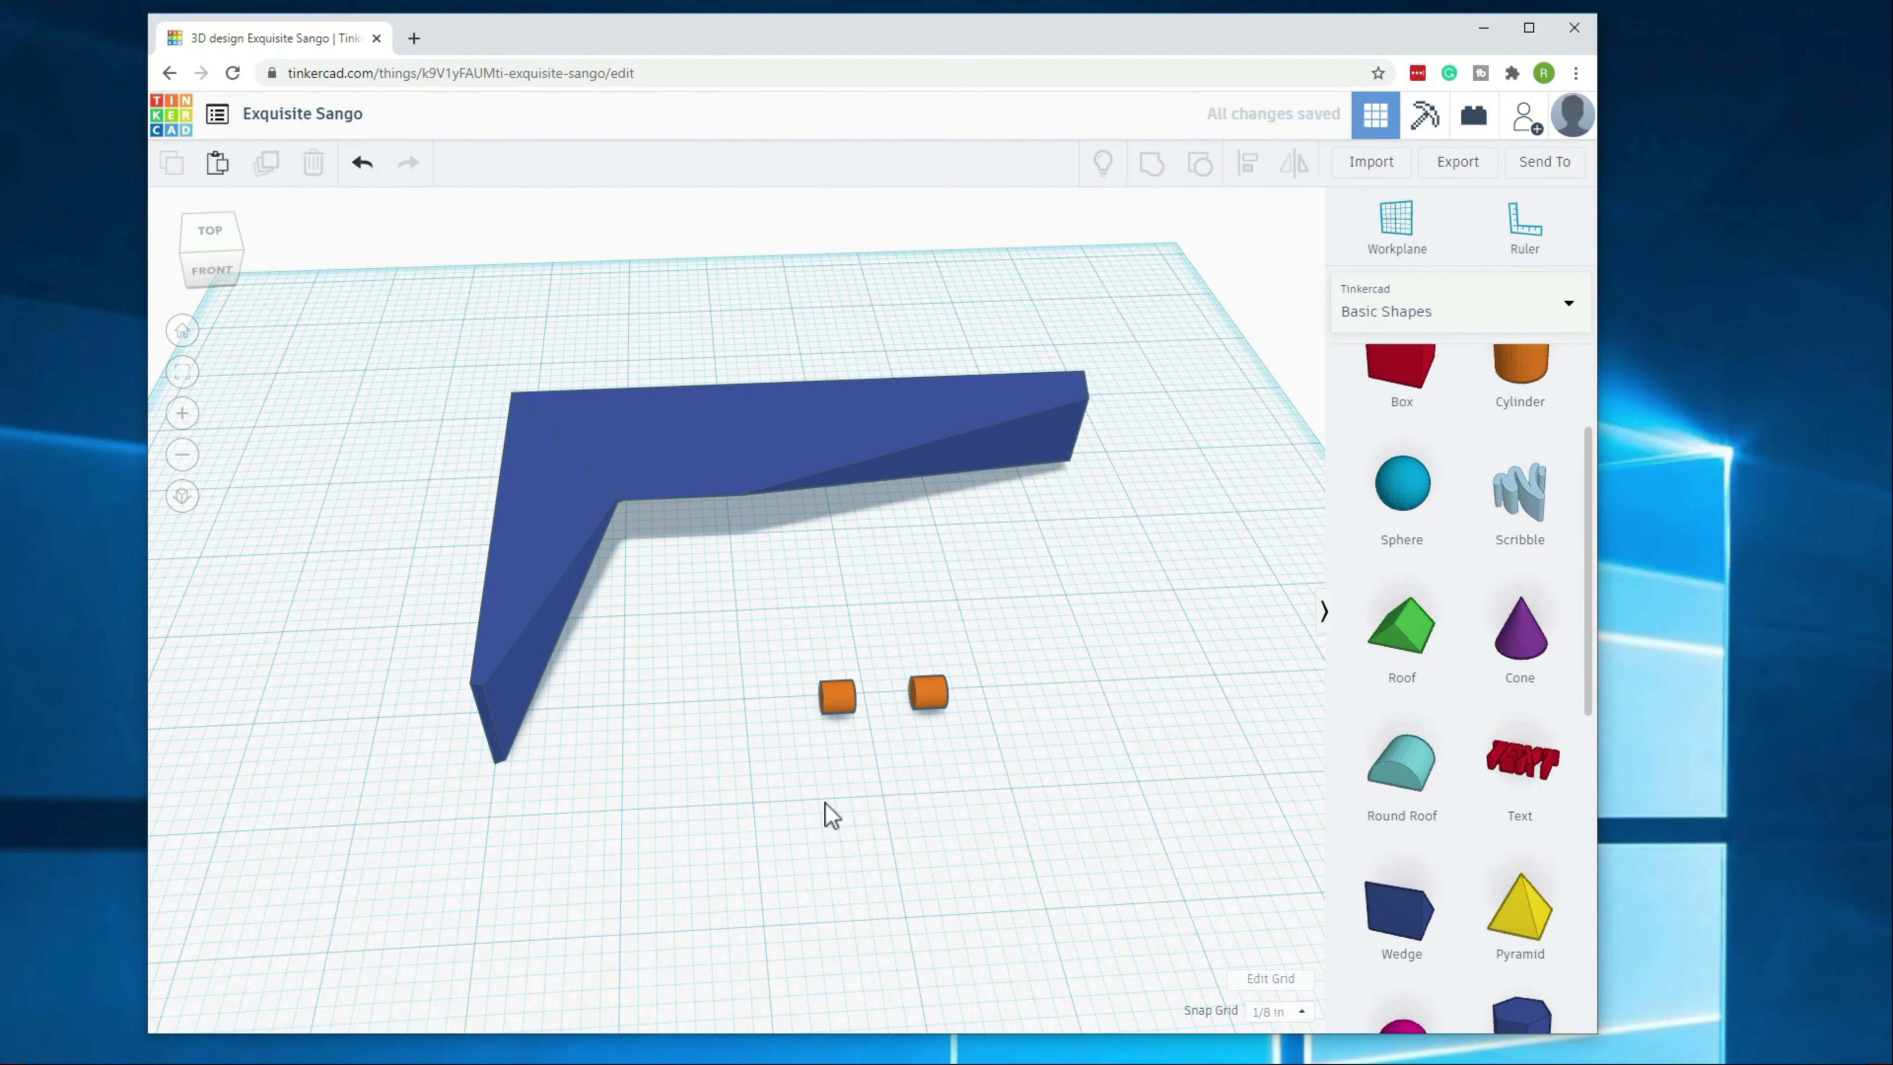
Step: Resize the copied cylinder to 0.125 in in height, depth and length
click(833, 705)
click(731, 714)
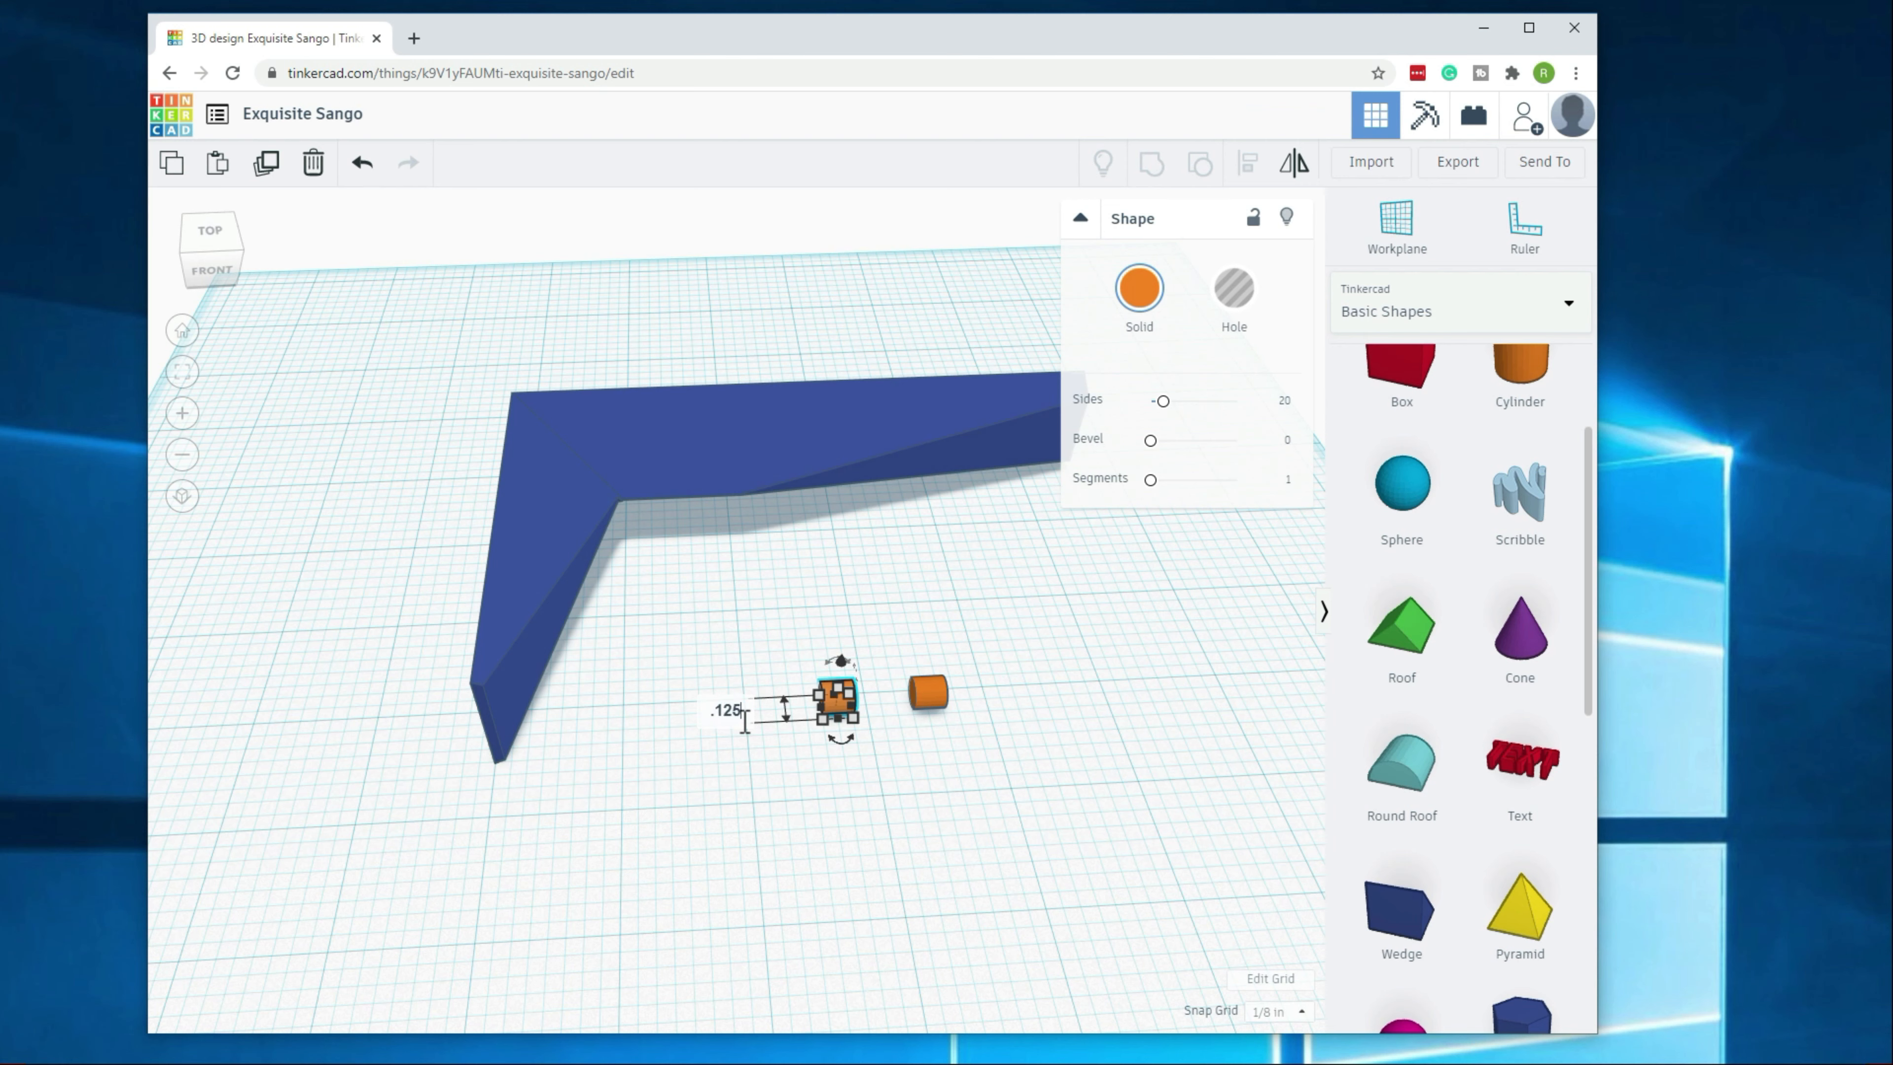
key(Return)
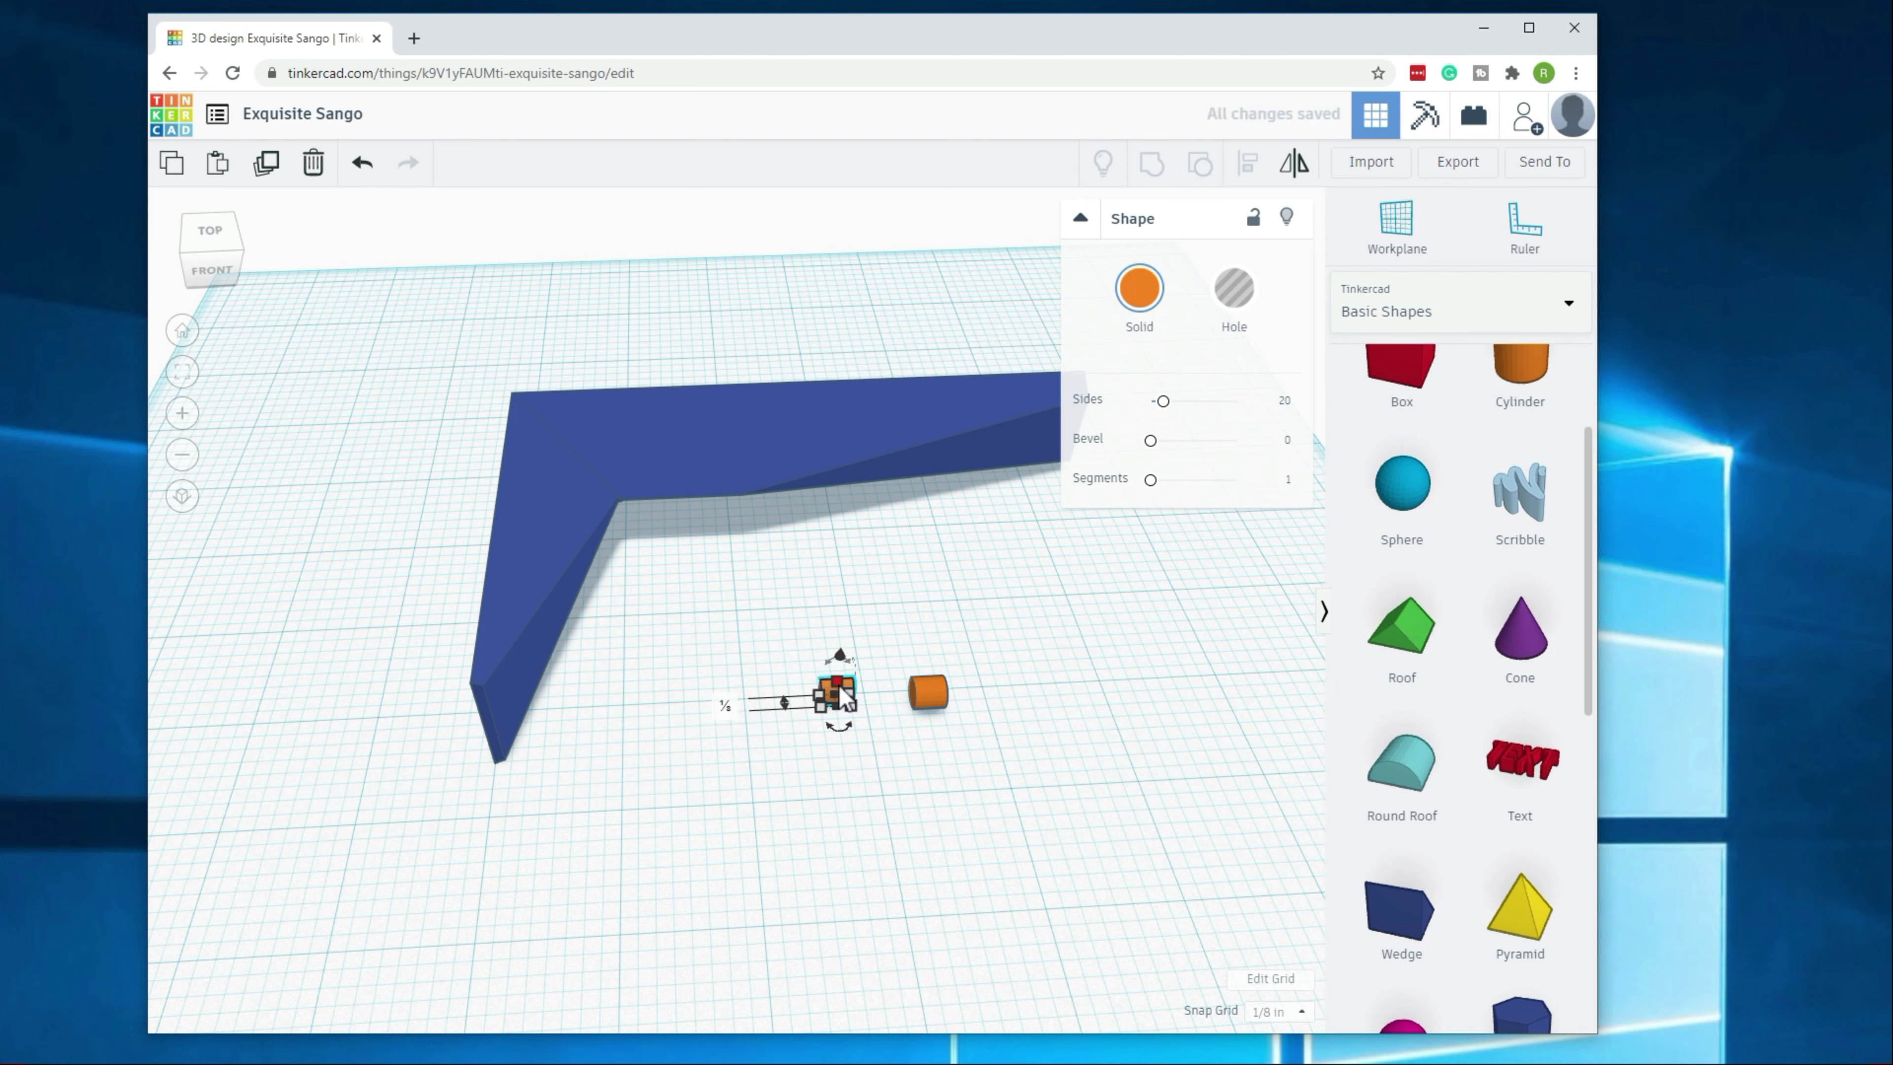
click(938, 701)
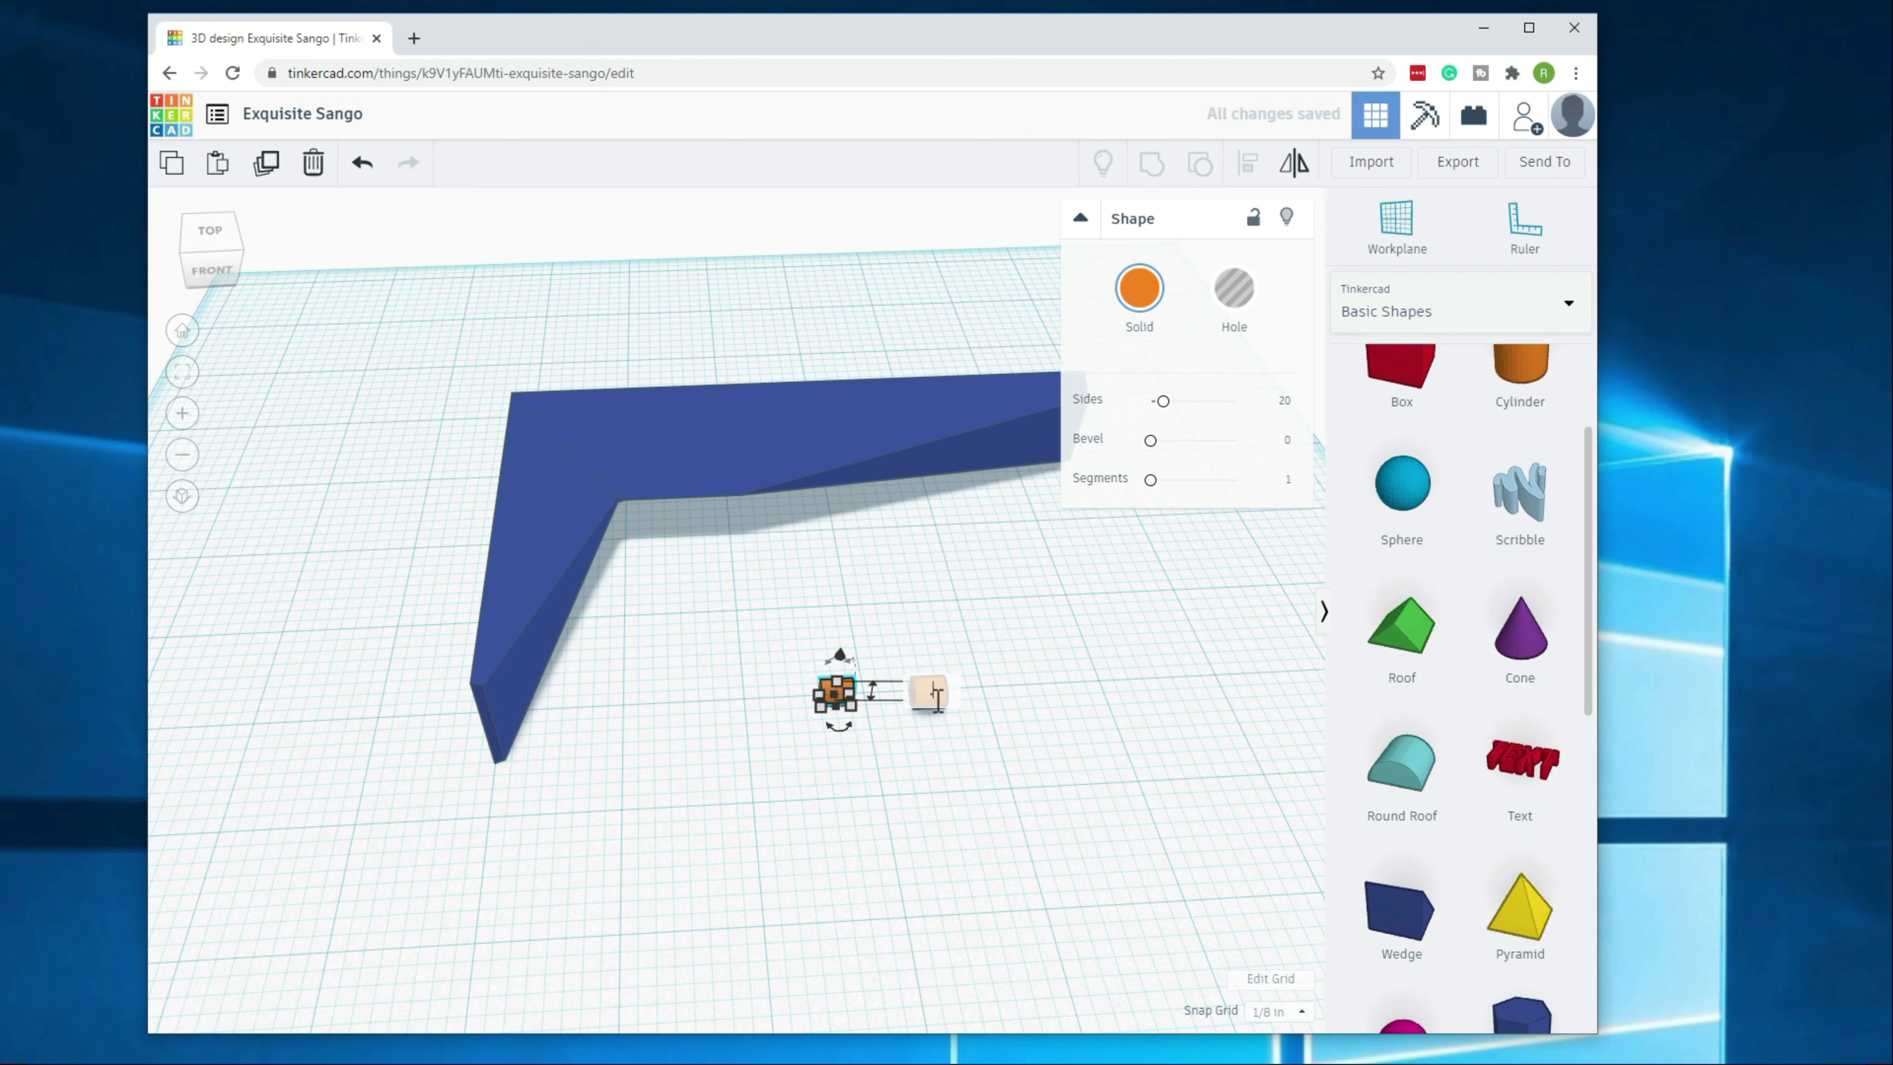
text(.125)
key(Return)
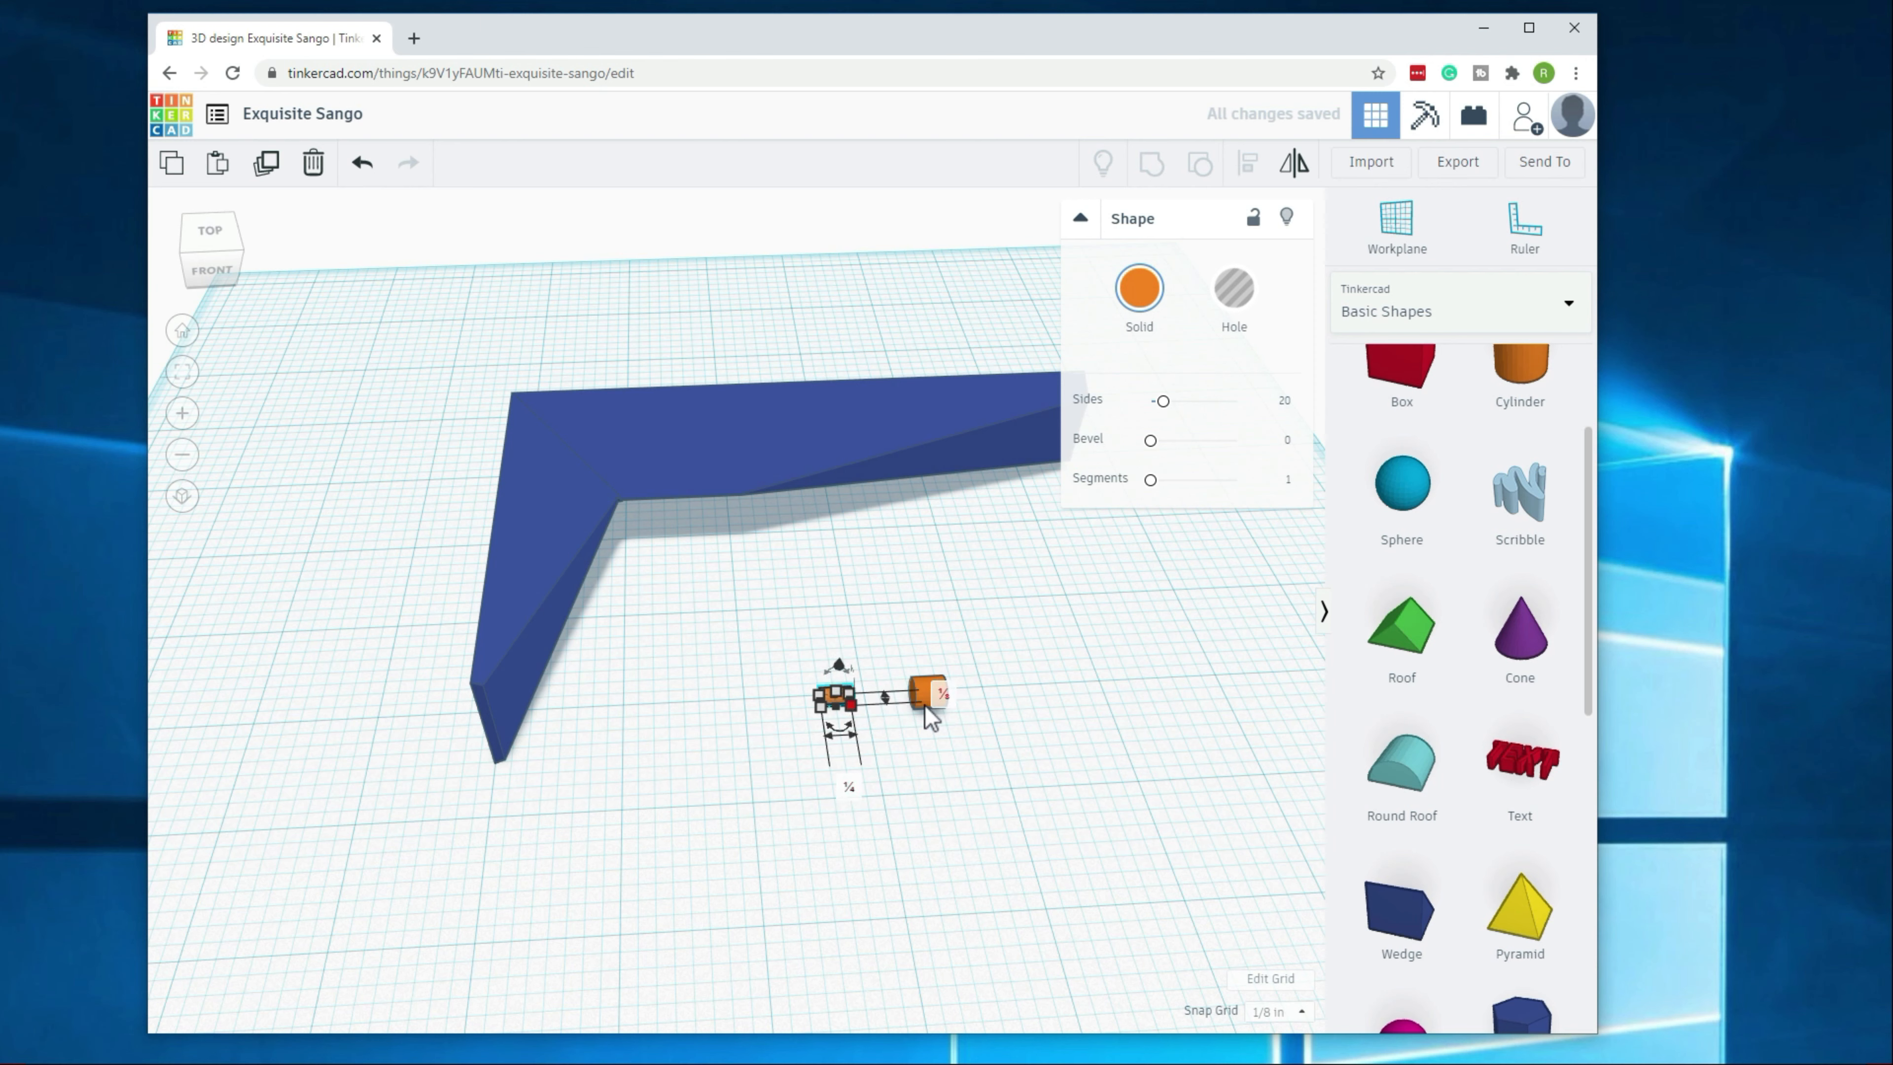
click(850, 787)
text(.125)
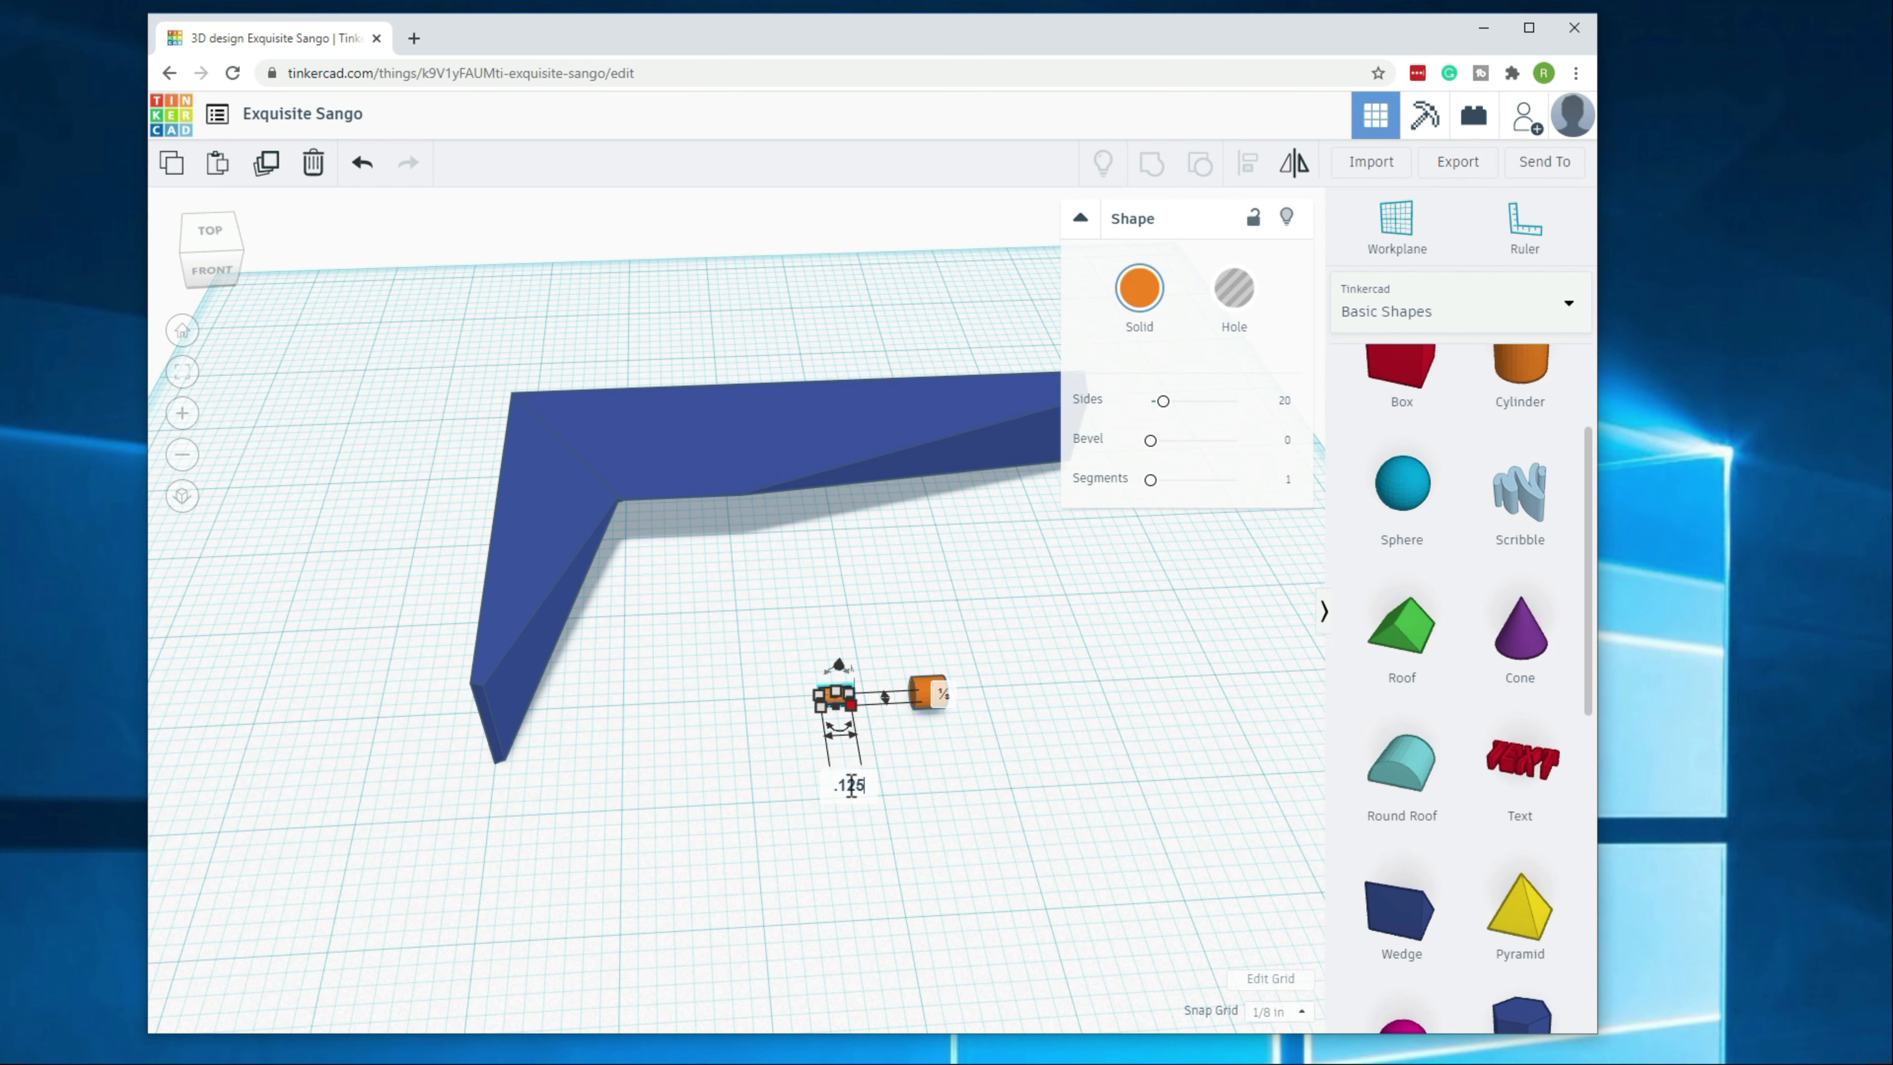
key(Return)
Step: Lengthen the copied cylinder to 1 in along its axis to form a thin rod
click(1006, 756)
right_drag(1006, 756, 1118, 720)
click(860, 657)
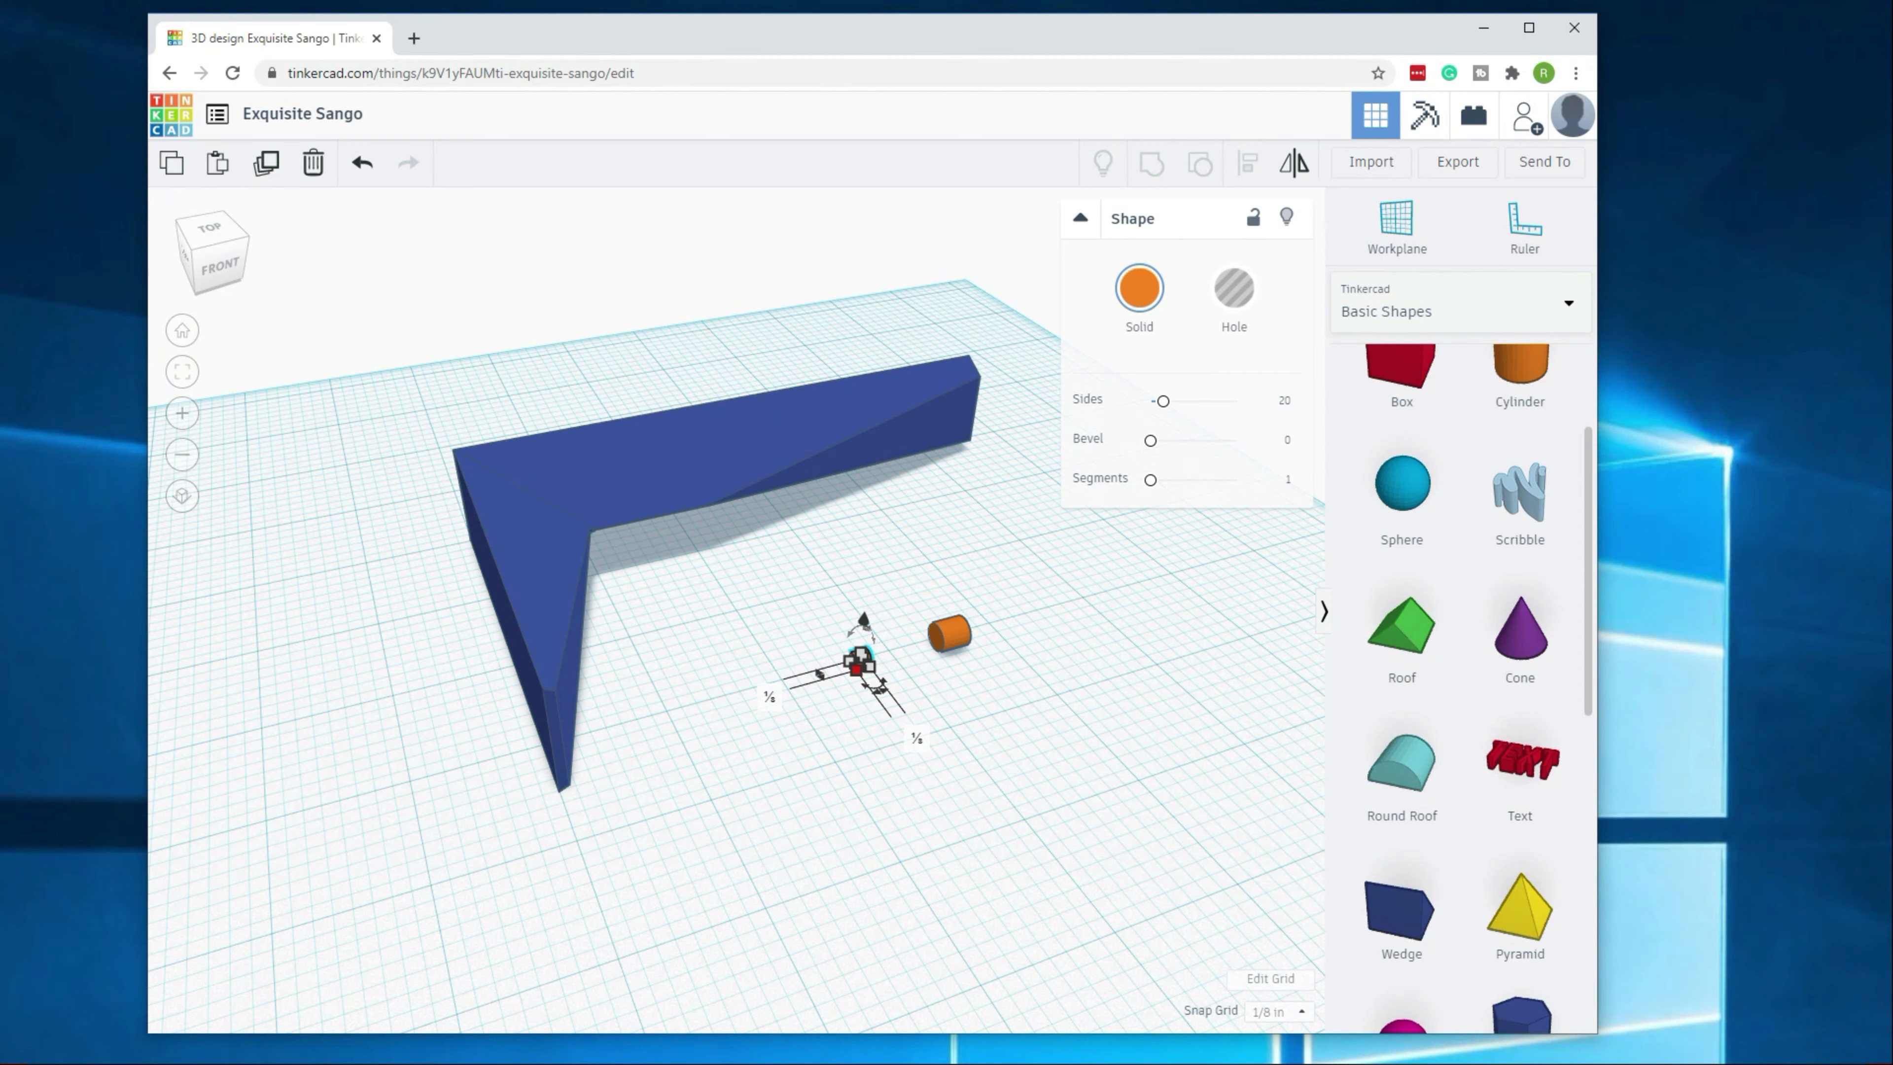
click(910, 732)
text(1)
key(Return)
click(925, 756)
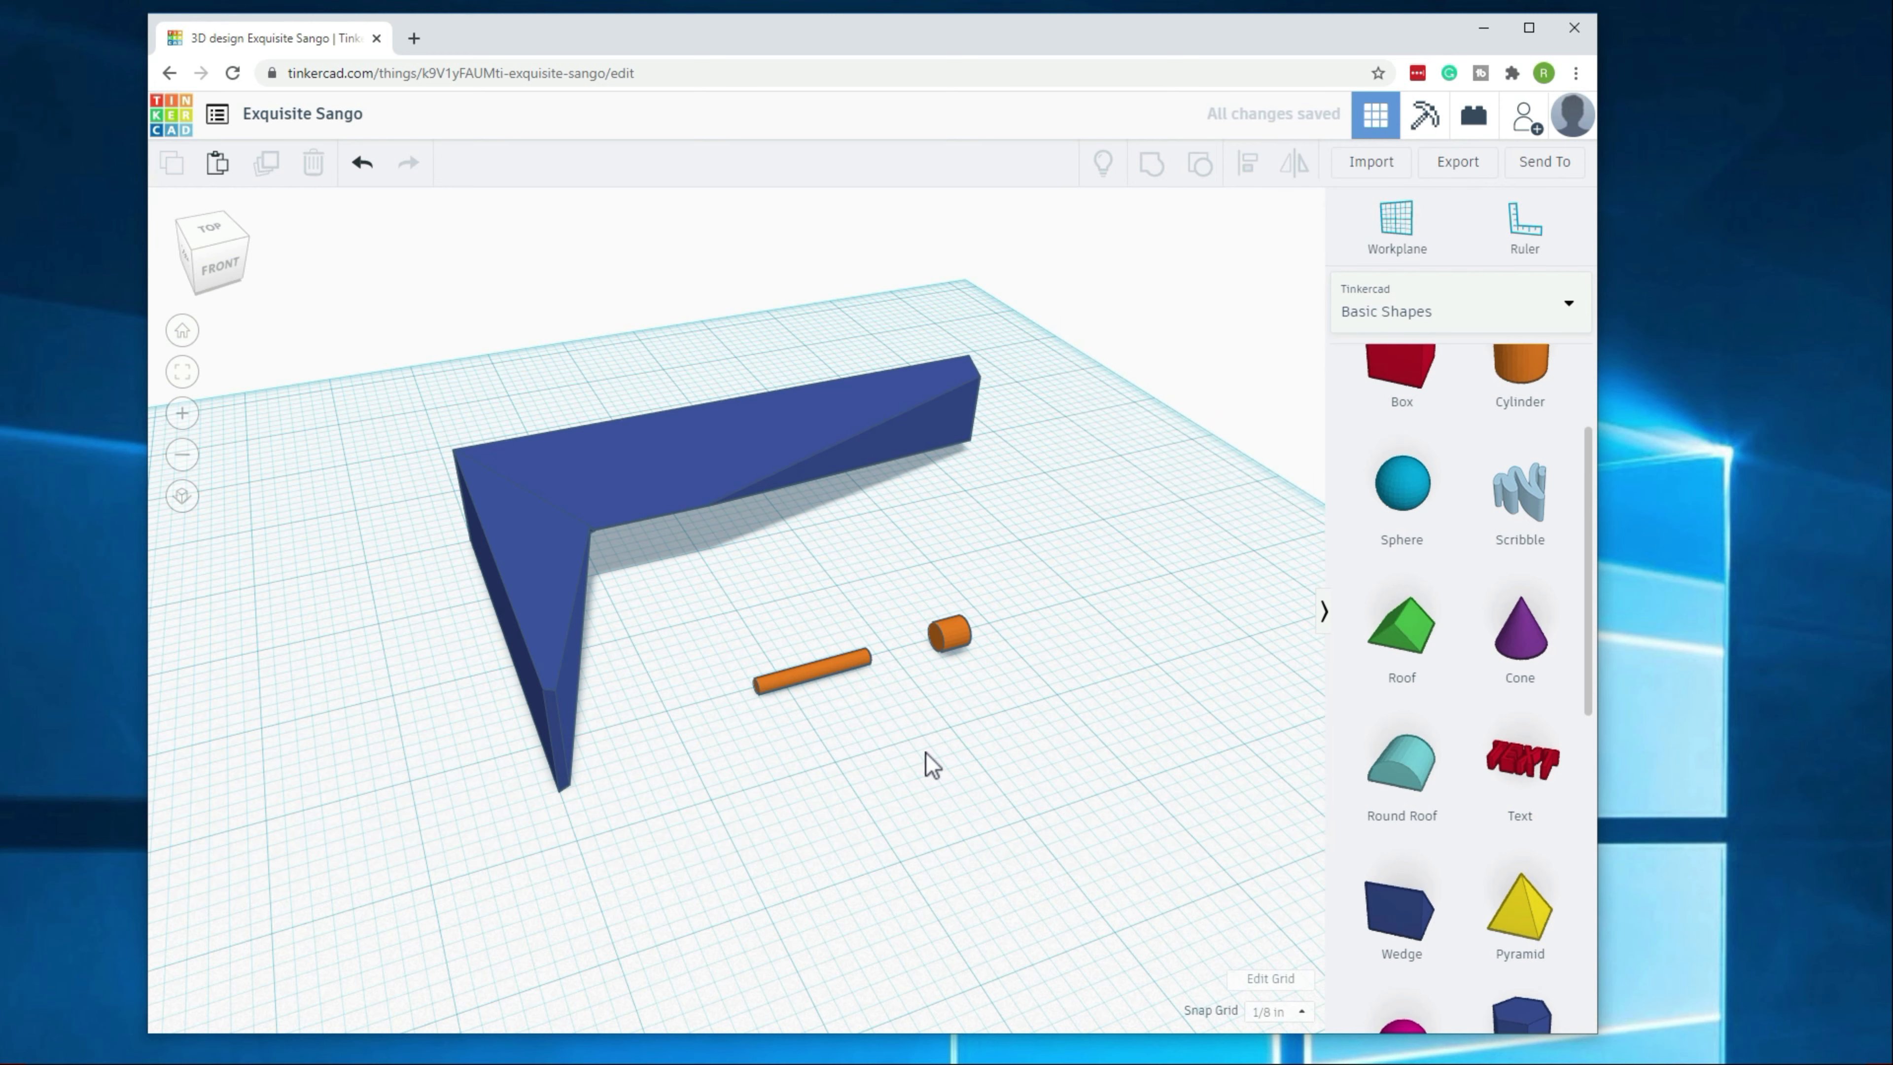
Step: Move the thin rod along its axis so its end meets the thicker cylinder
drag(941, 854, 899, 835)
right_drag(980, 774, 823, 671)
drag(823, 670, 874, 659)
click(900, 765)
Step: Set the thin rod's elevation above the workplane to 0.05 in, after trying 0.5 in
right_drag(900, 765, 933, 628)
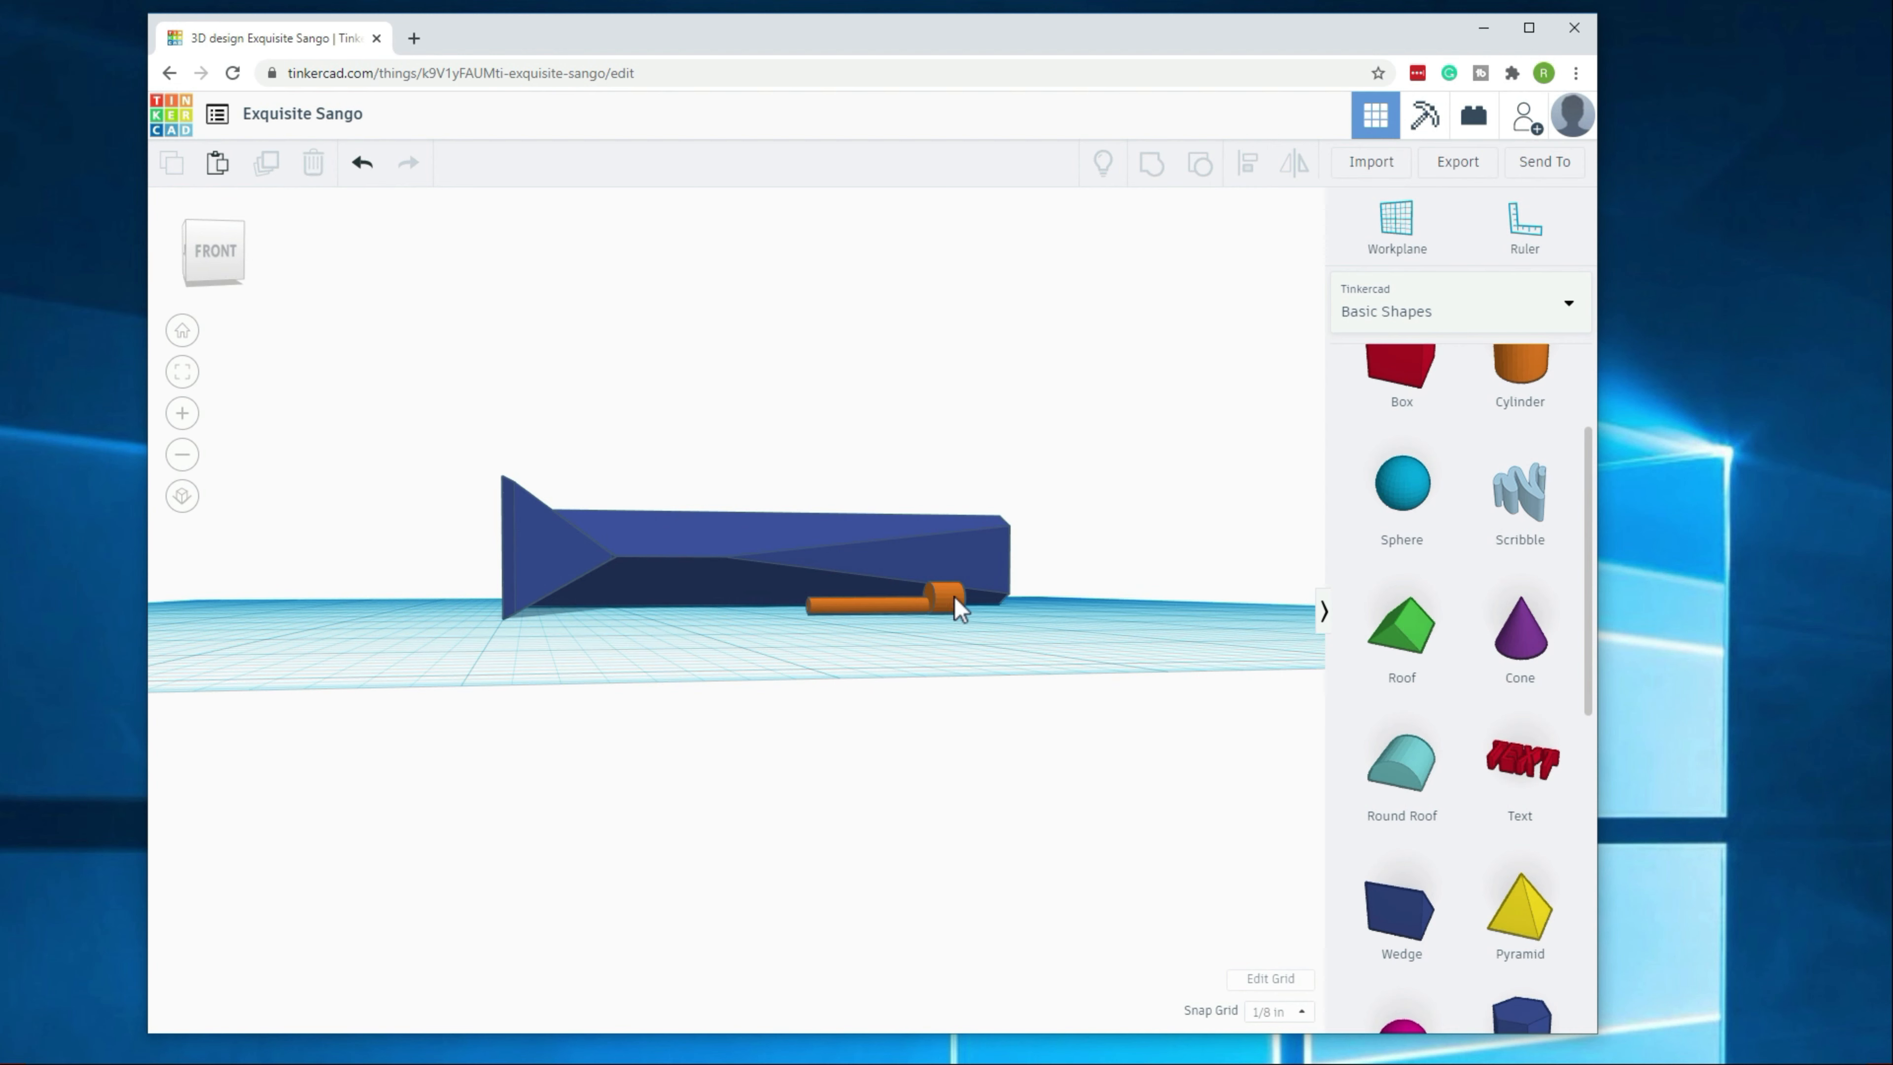
click(902, 616)
drag(869, 555, 871, 549)
click(943, 553)
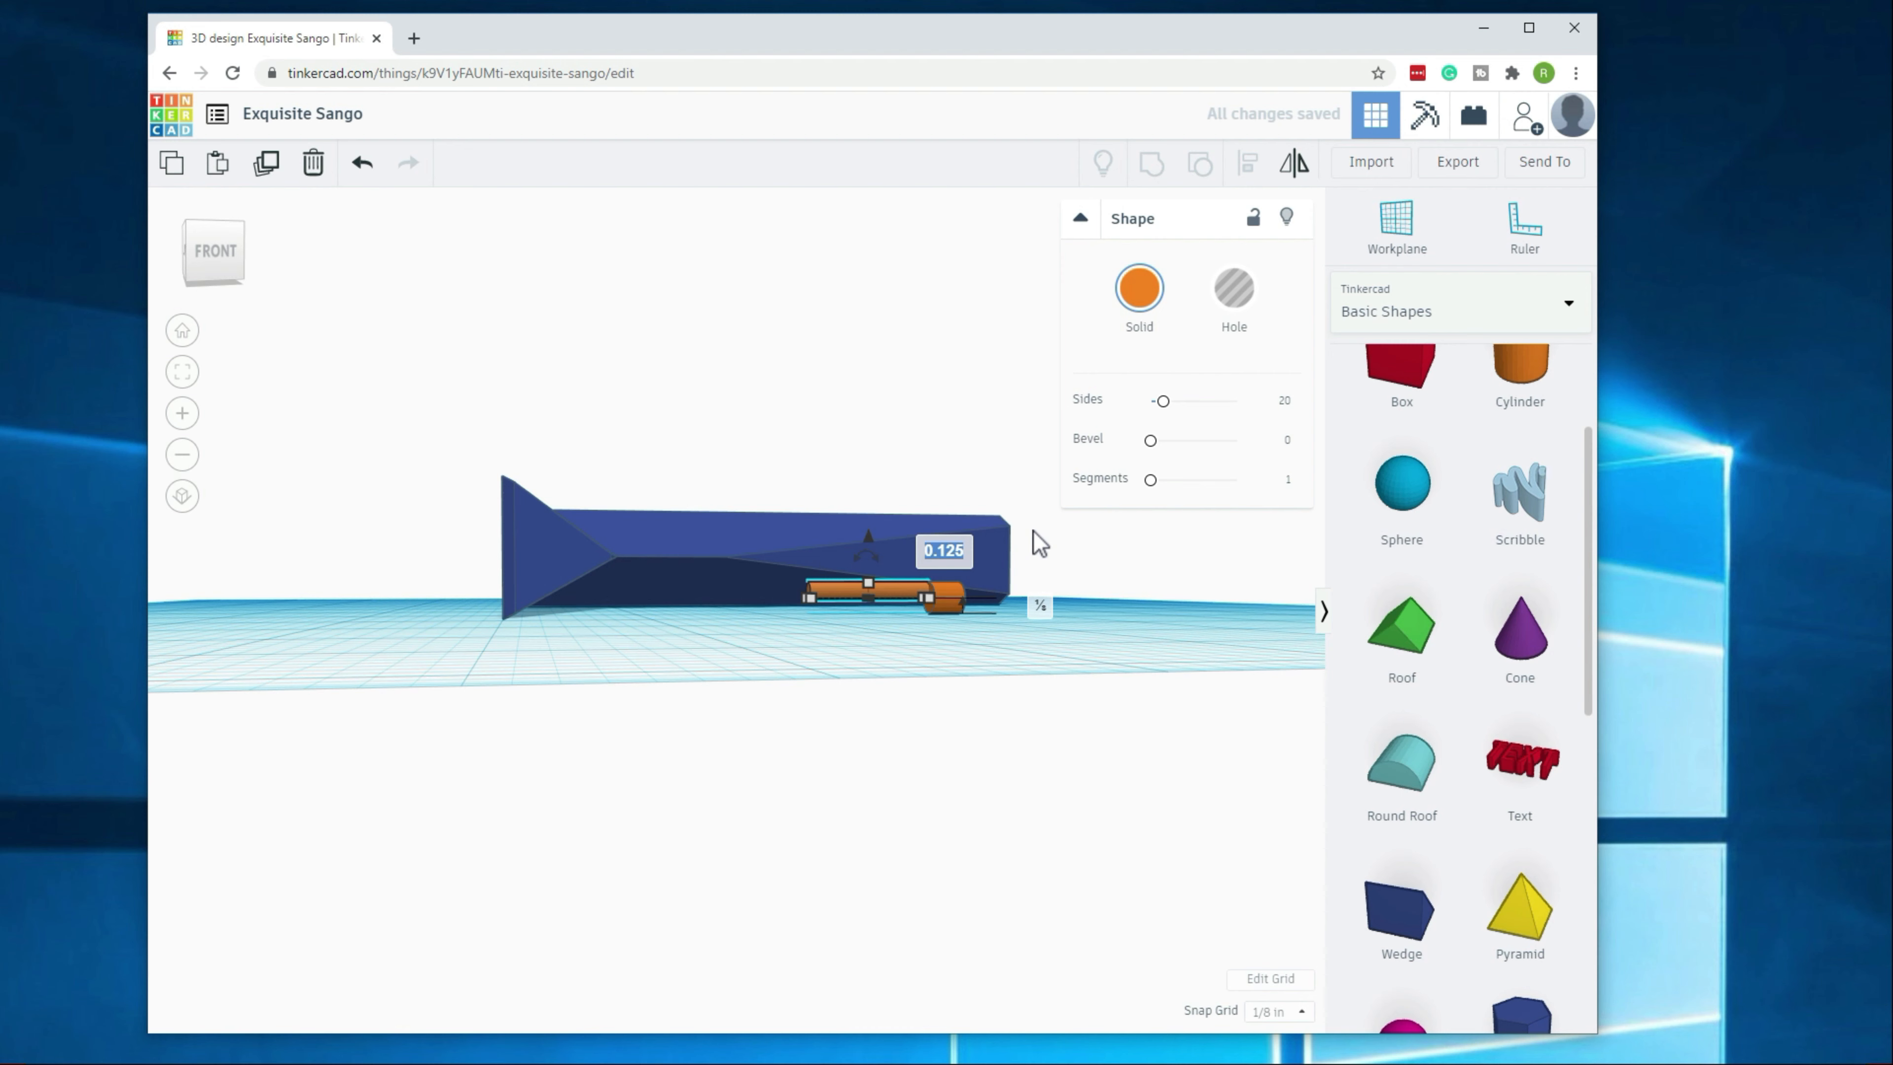
text(.5)
key(Return)
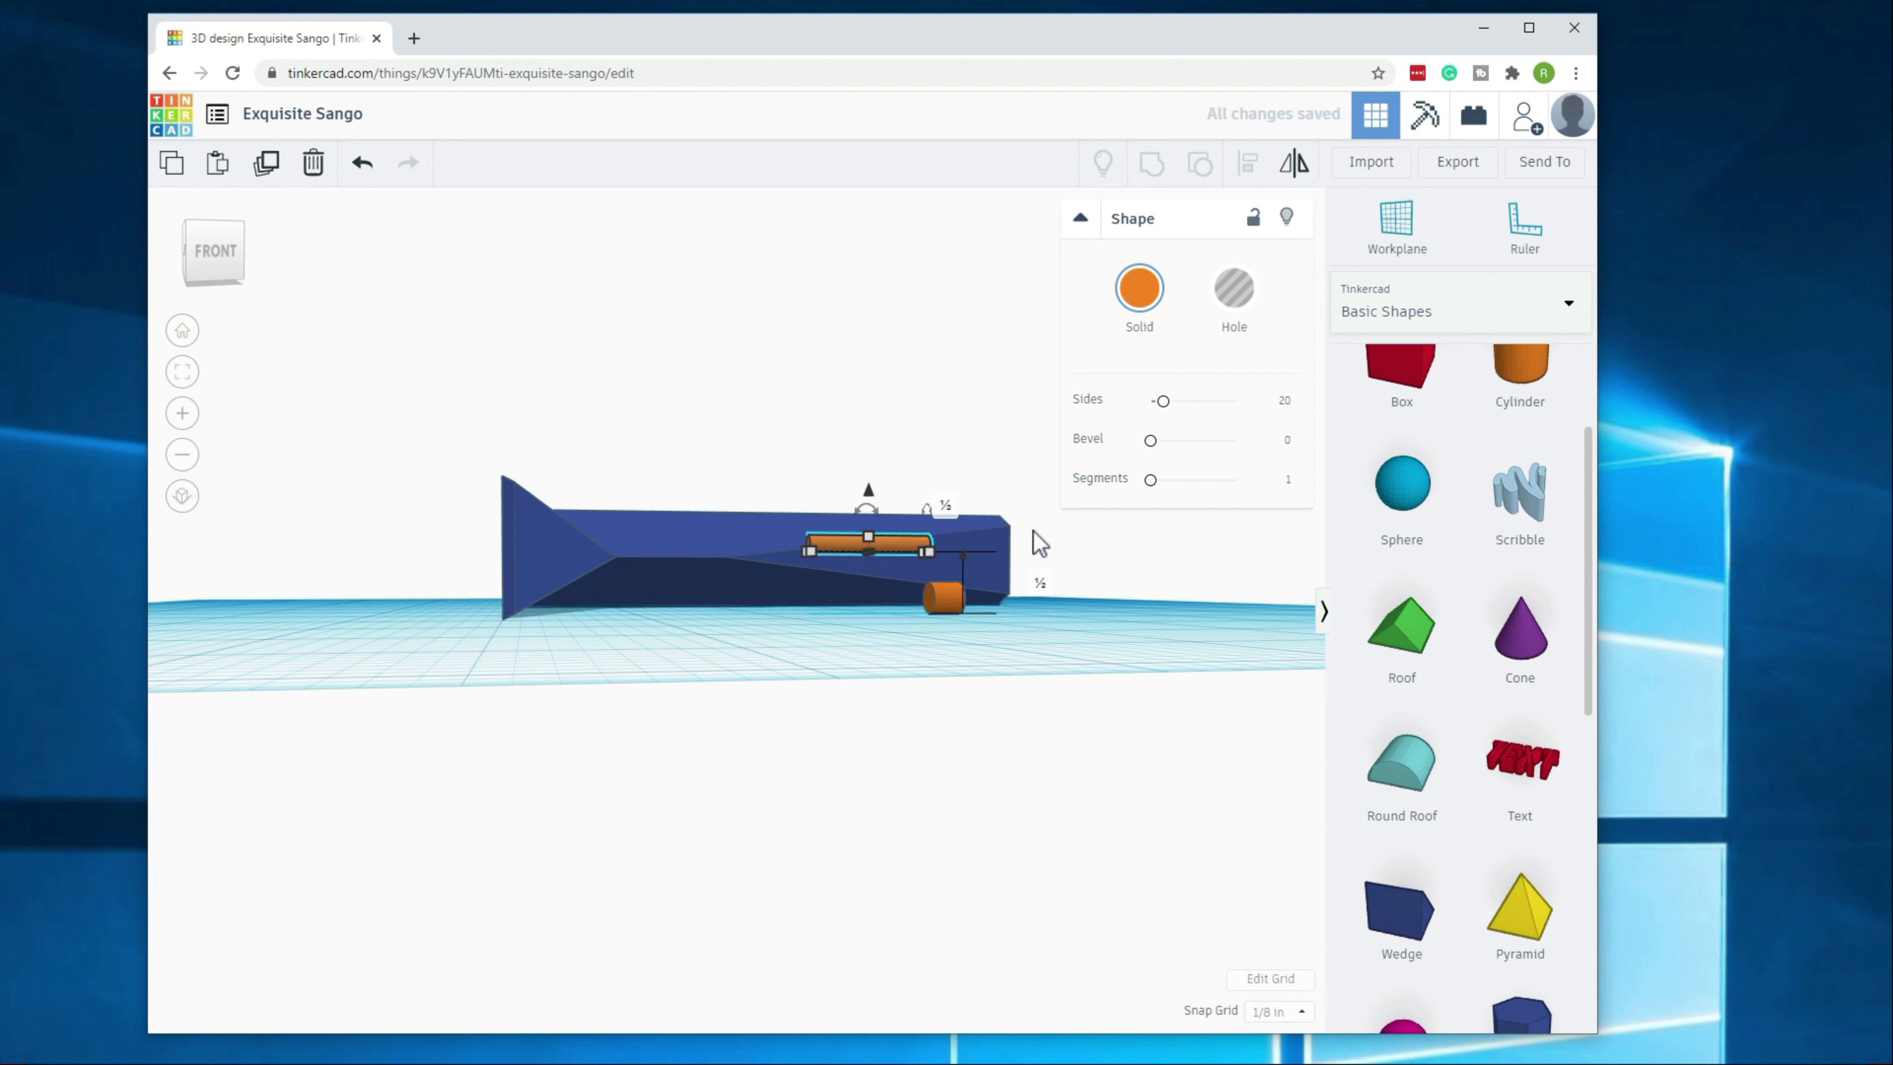
click(943, 501)
key(Return)
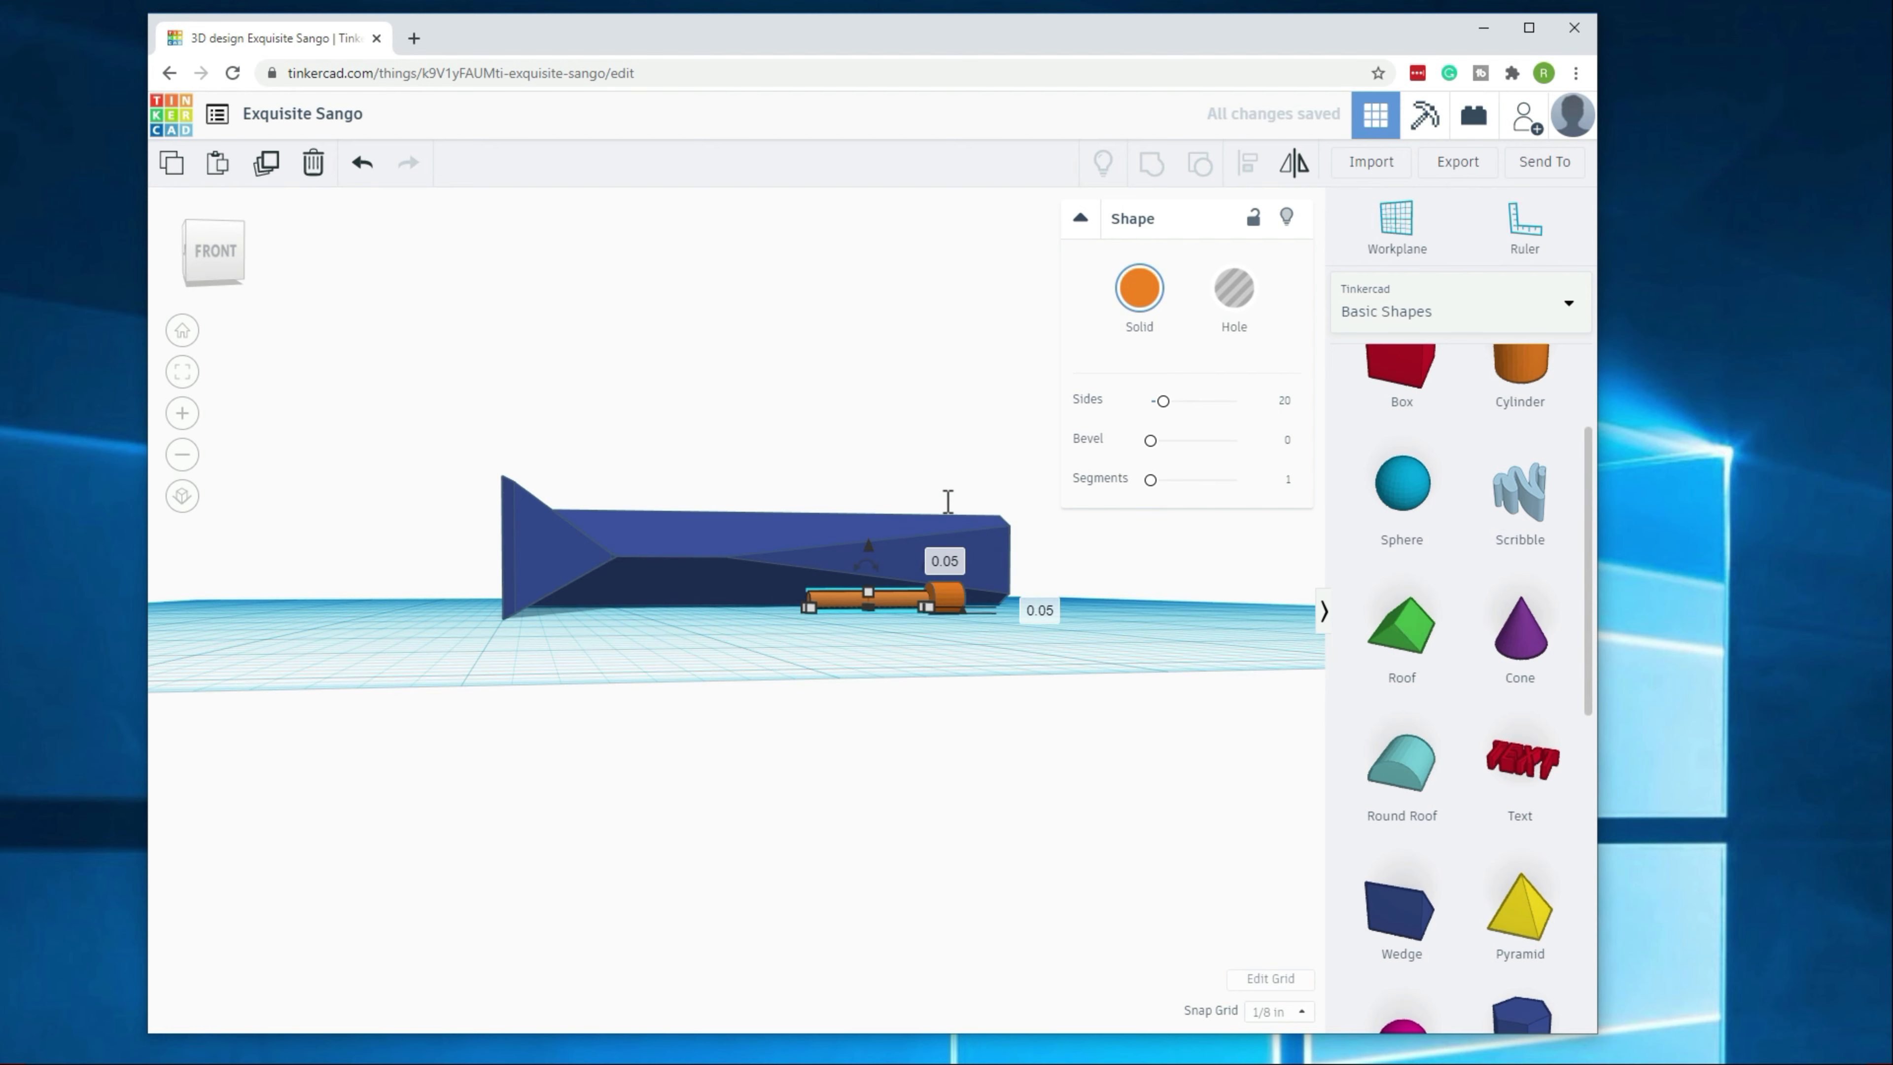
click(886, 653)
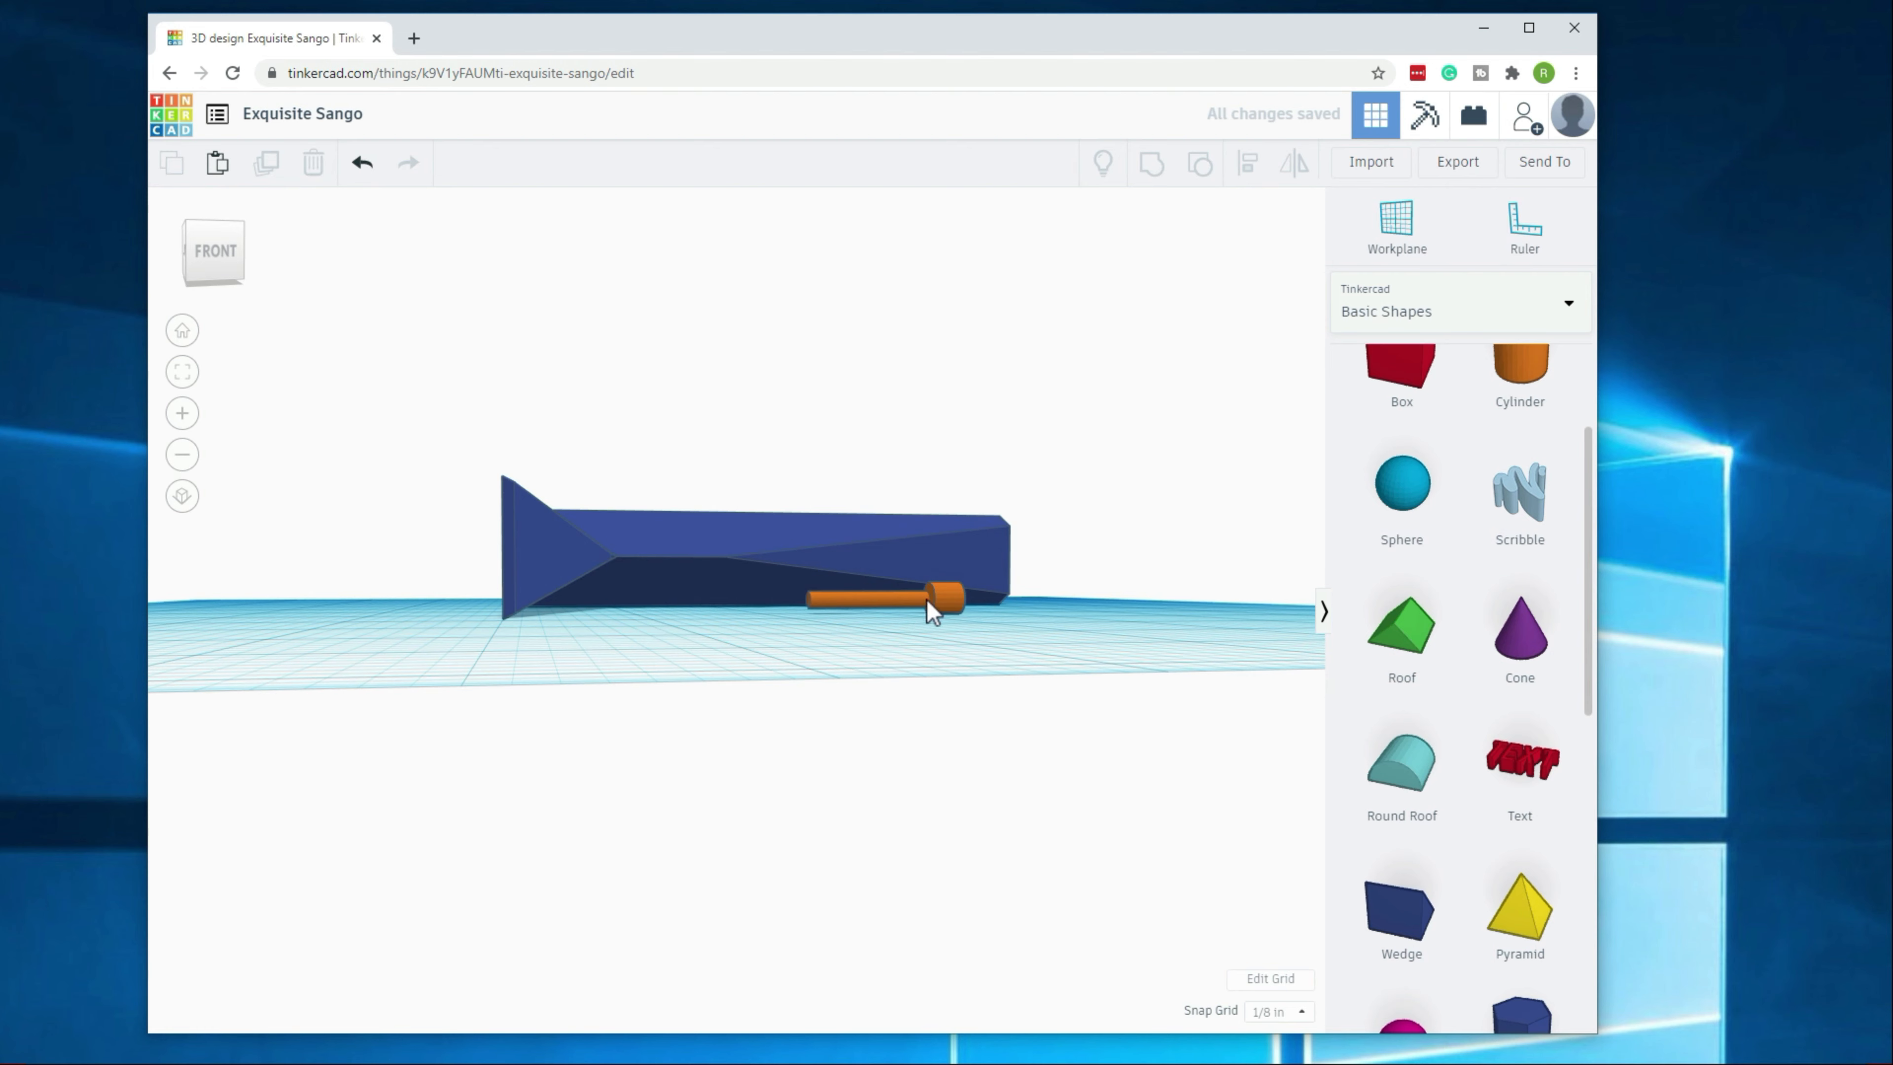
right_drag(862, 647, 1043, 772)
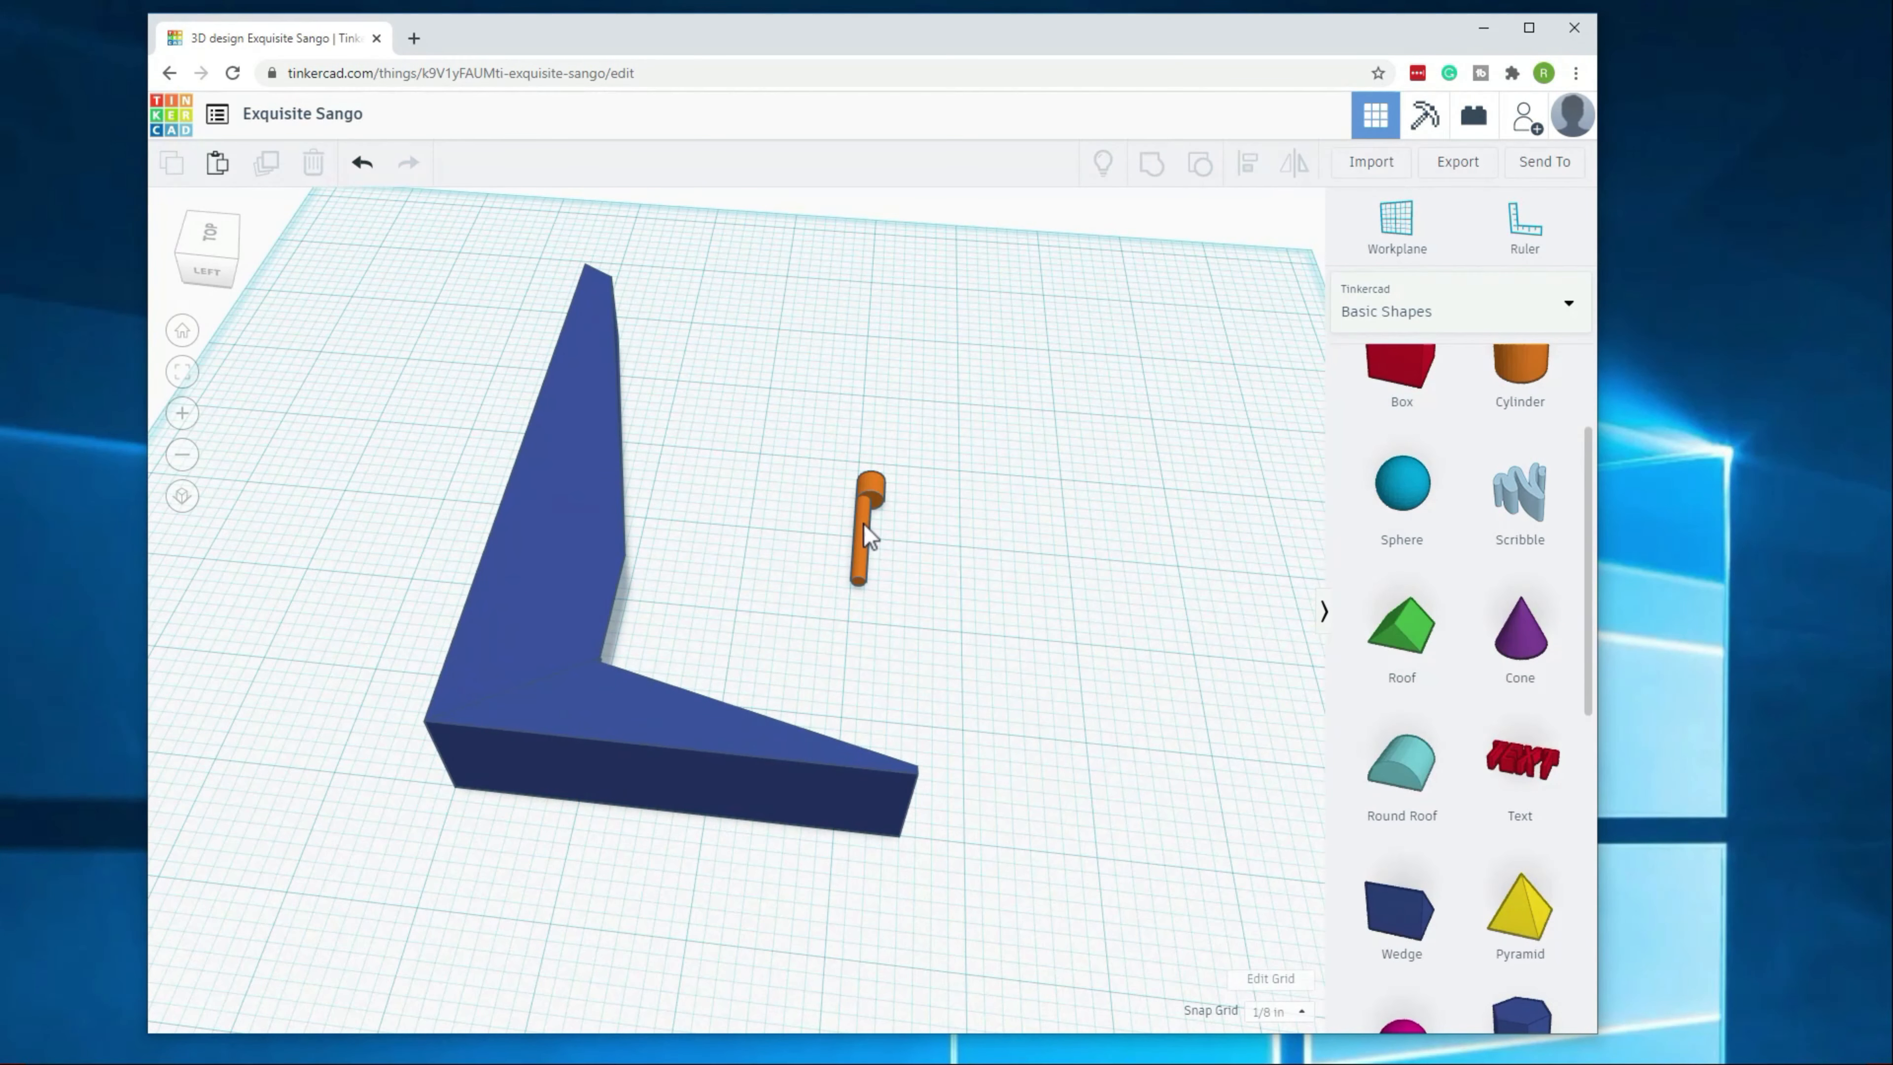
click(864, 523)
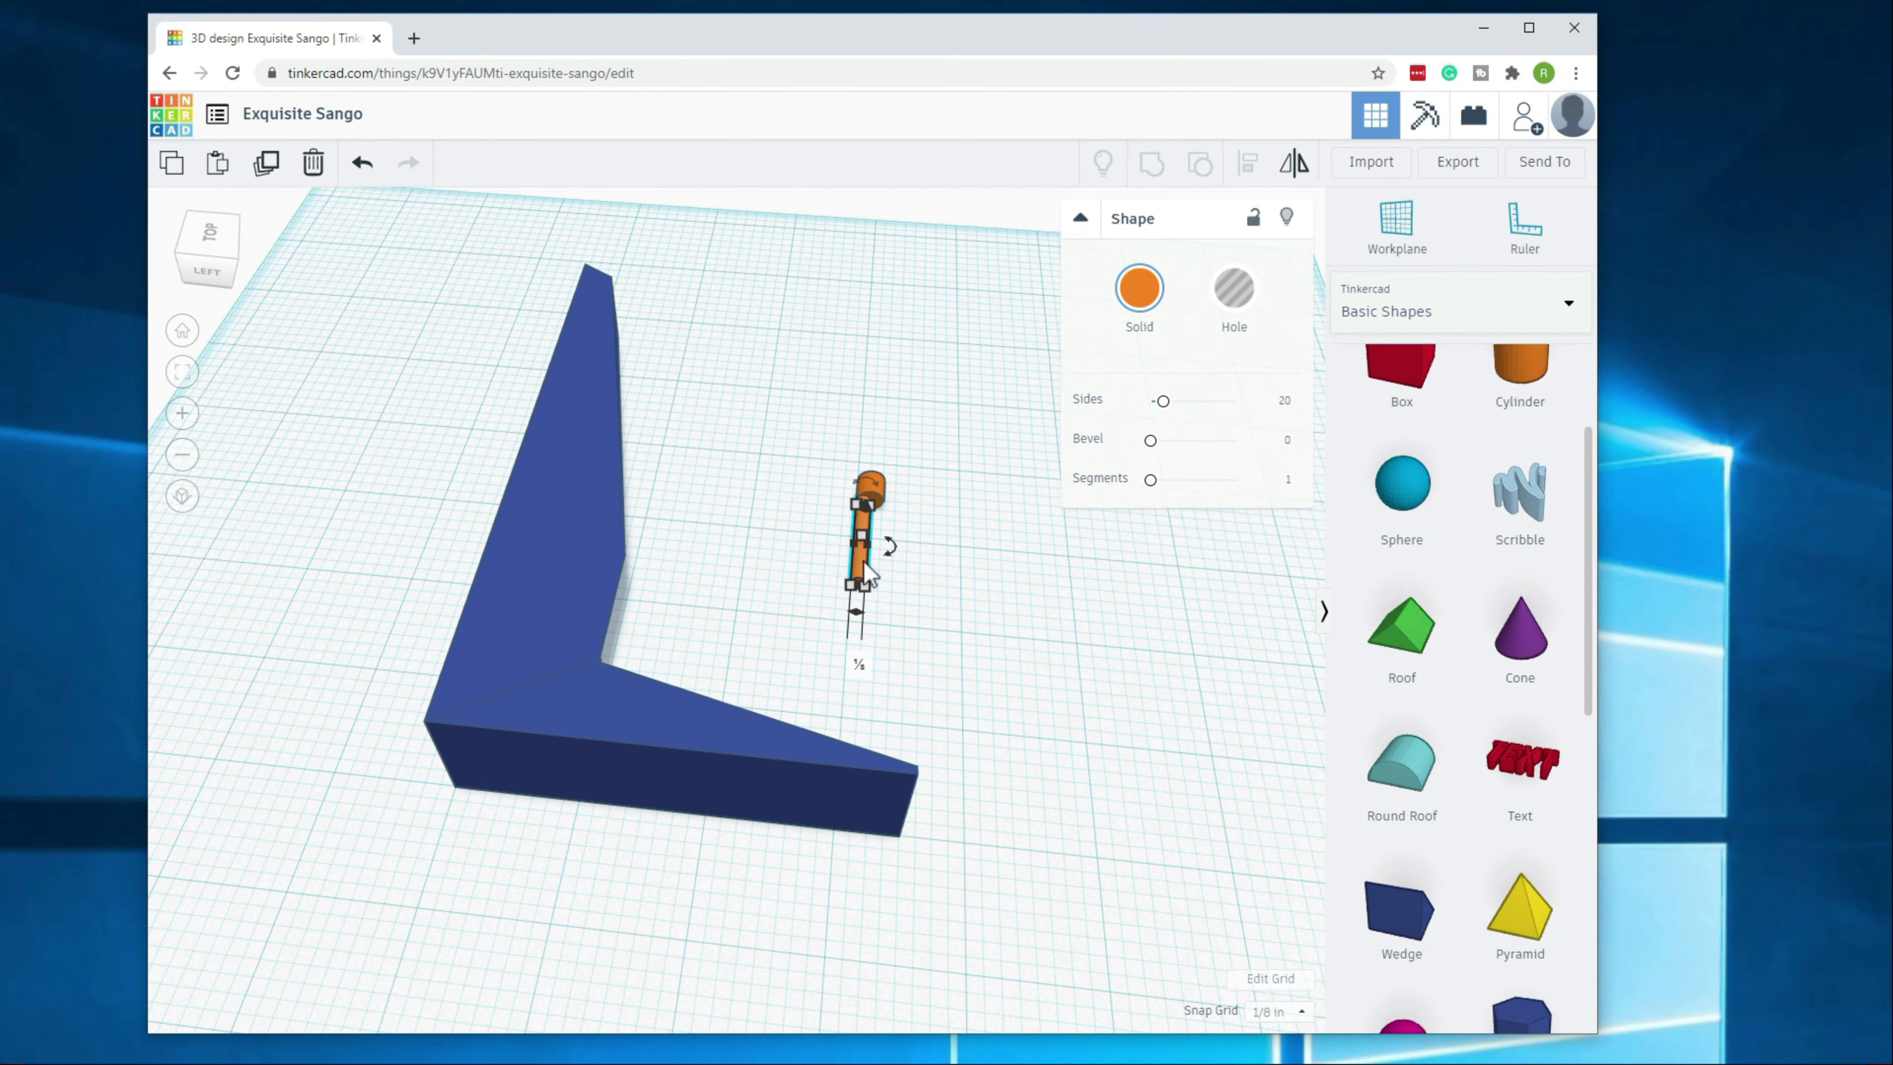
drag(870, 538, 871, 544)
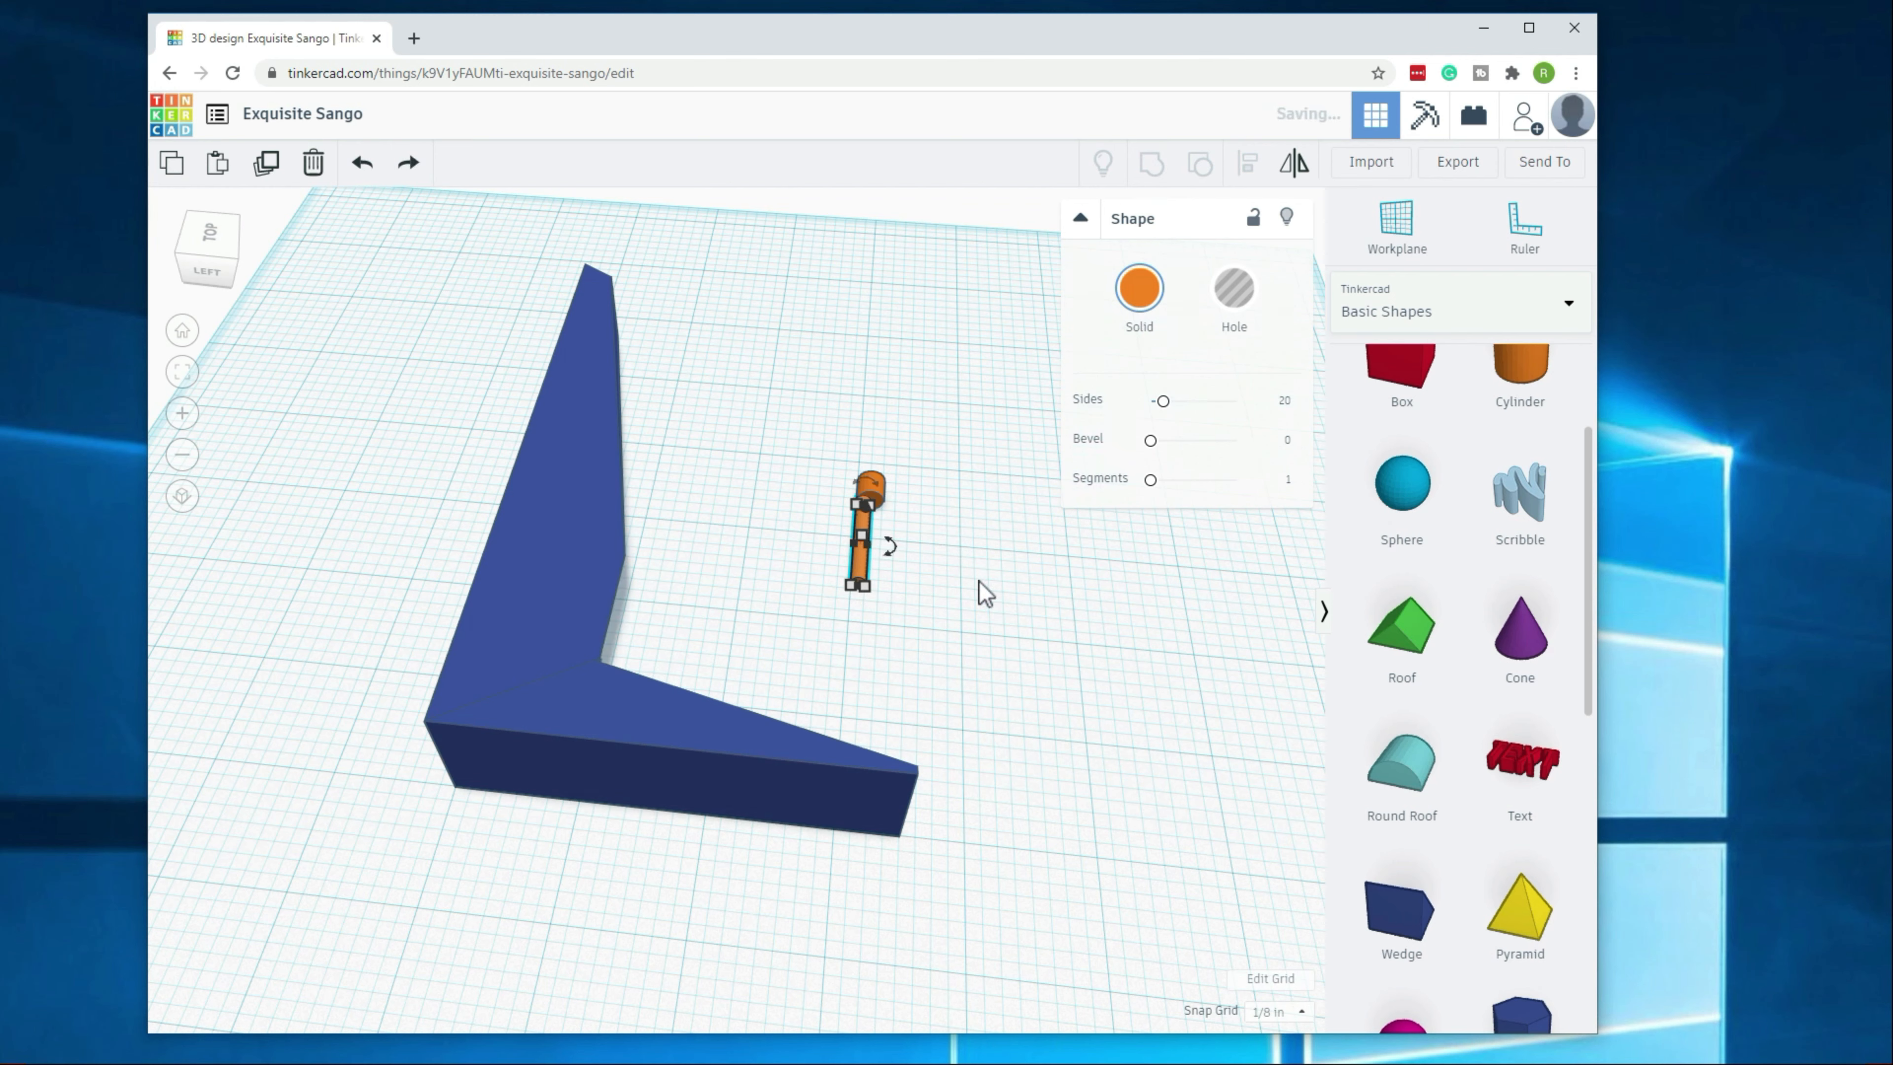
key(ctrl+z)
Step: Shift the thin rod sideways by 0.05 in to bring it into line with the thicker cylinder
click(862, 574)
drag(862, 574, 869, 565)
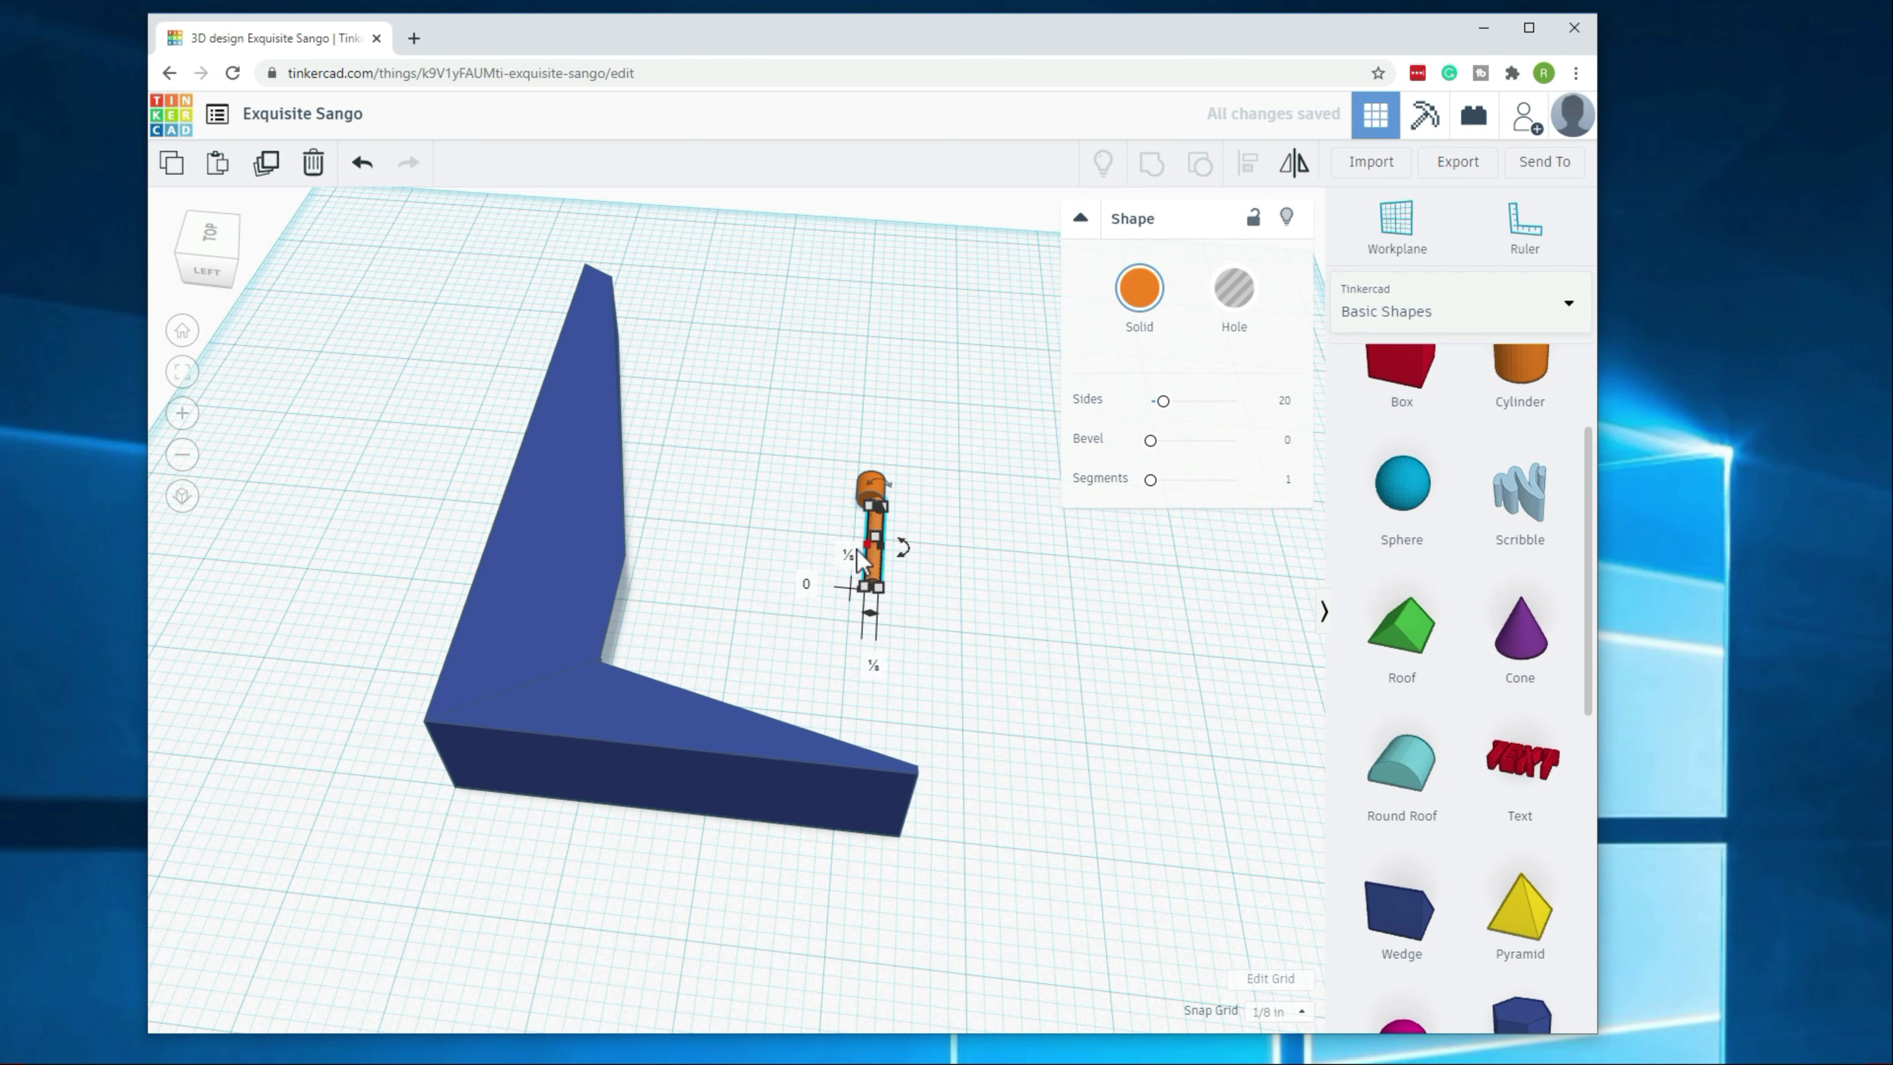
click(860, 555)
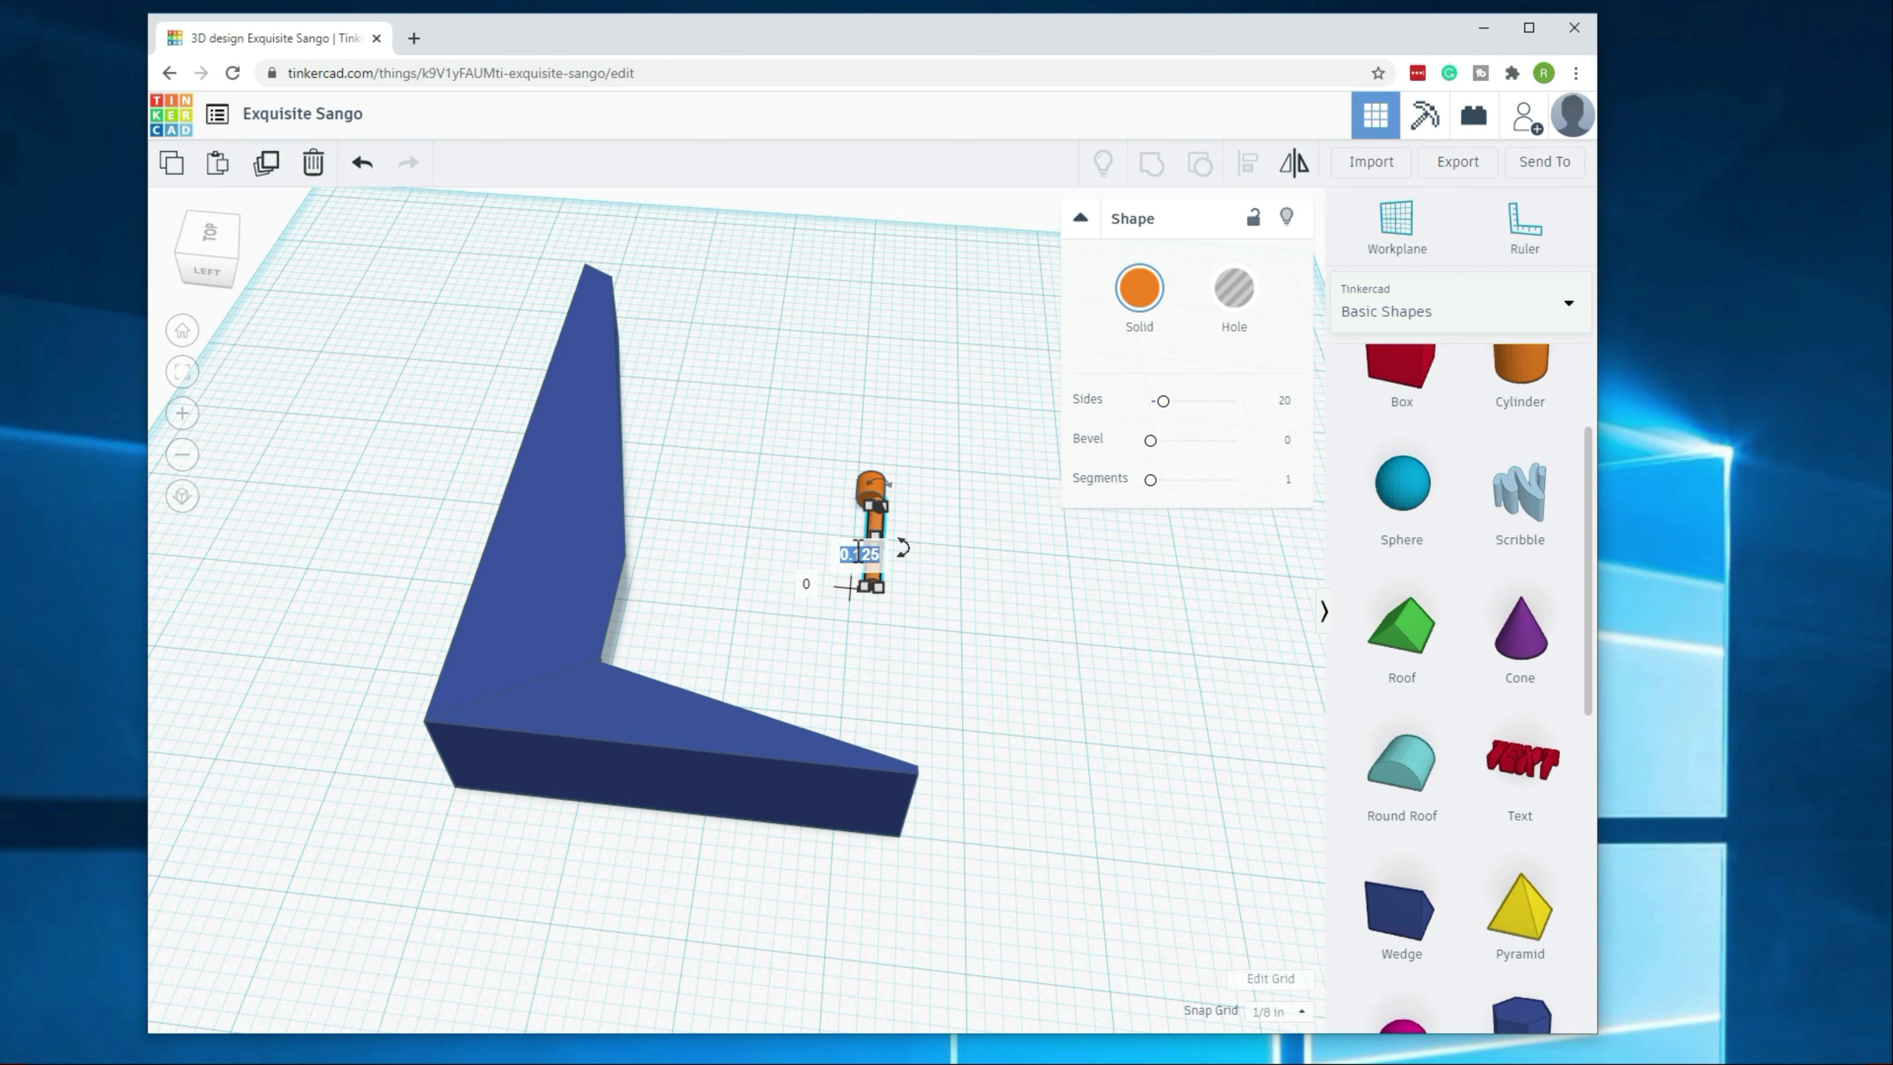
key(BackSpace)
key(Return)
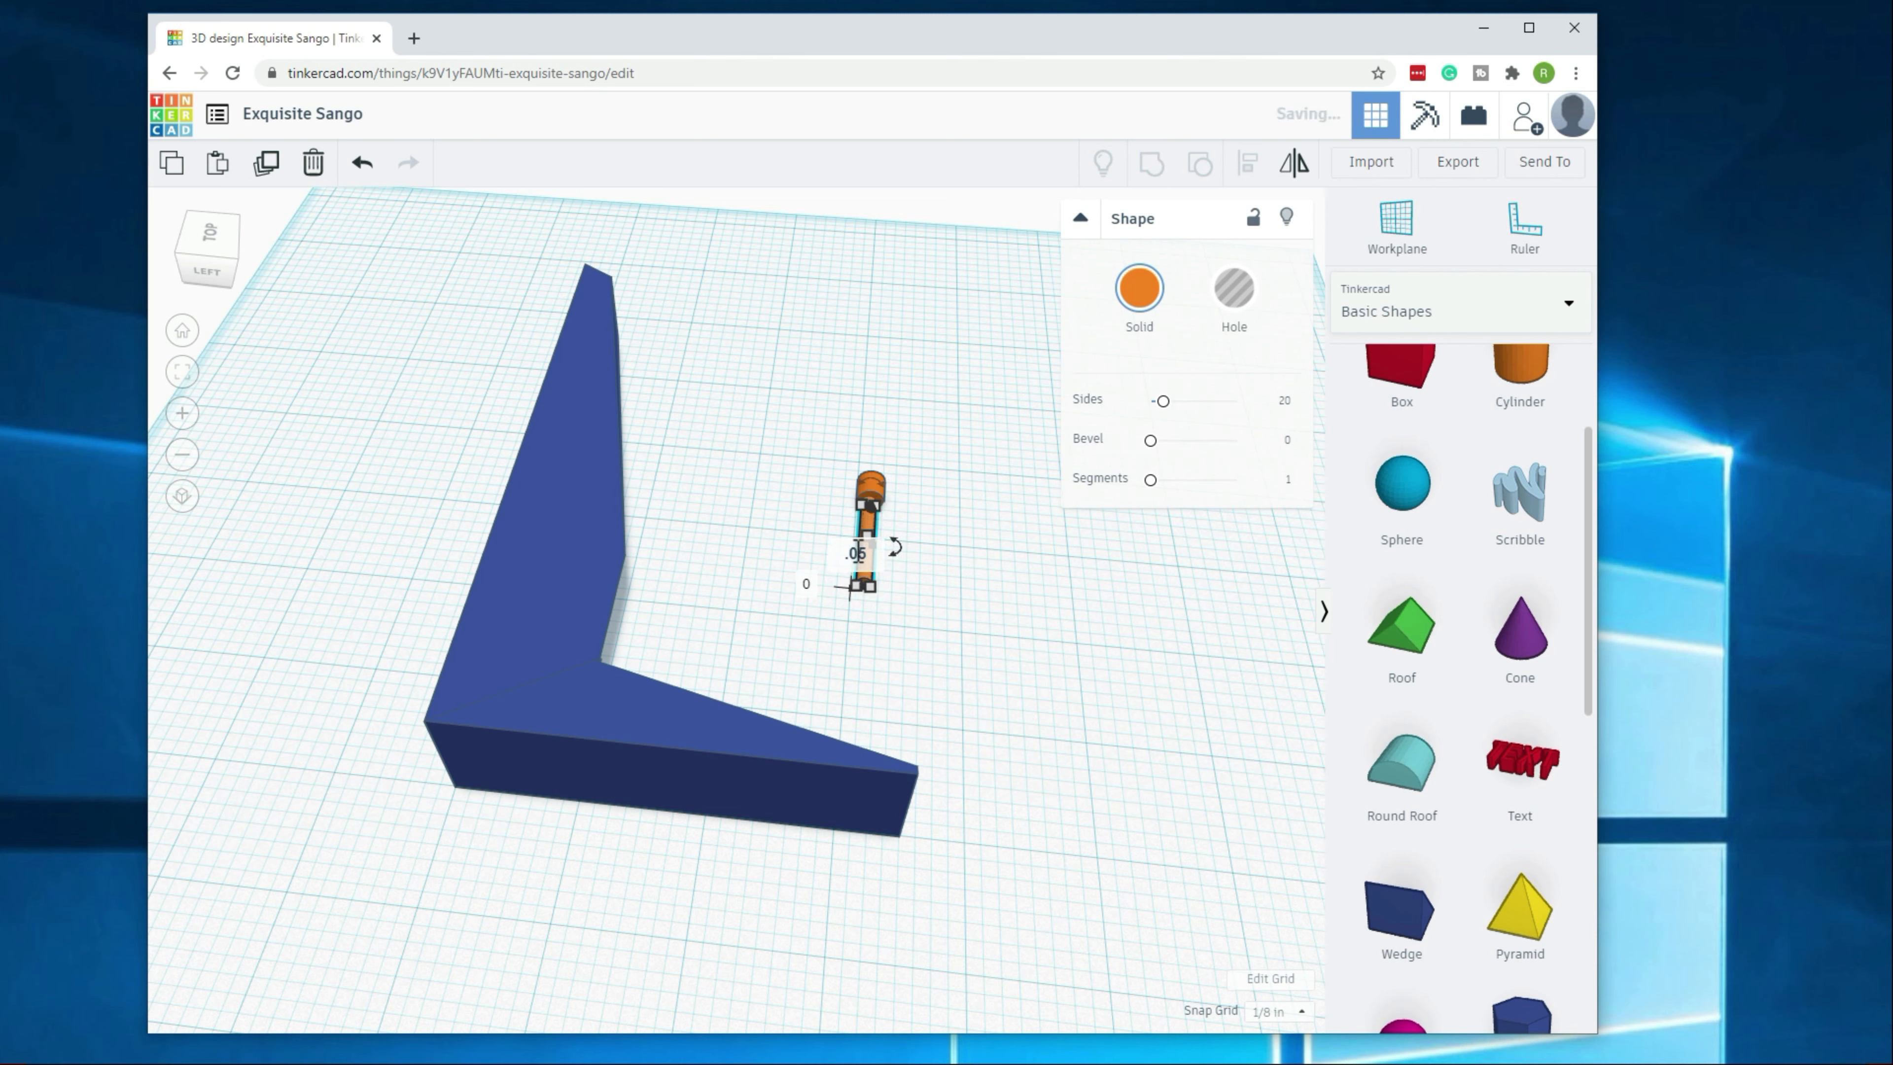
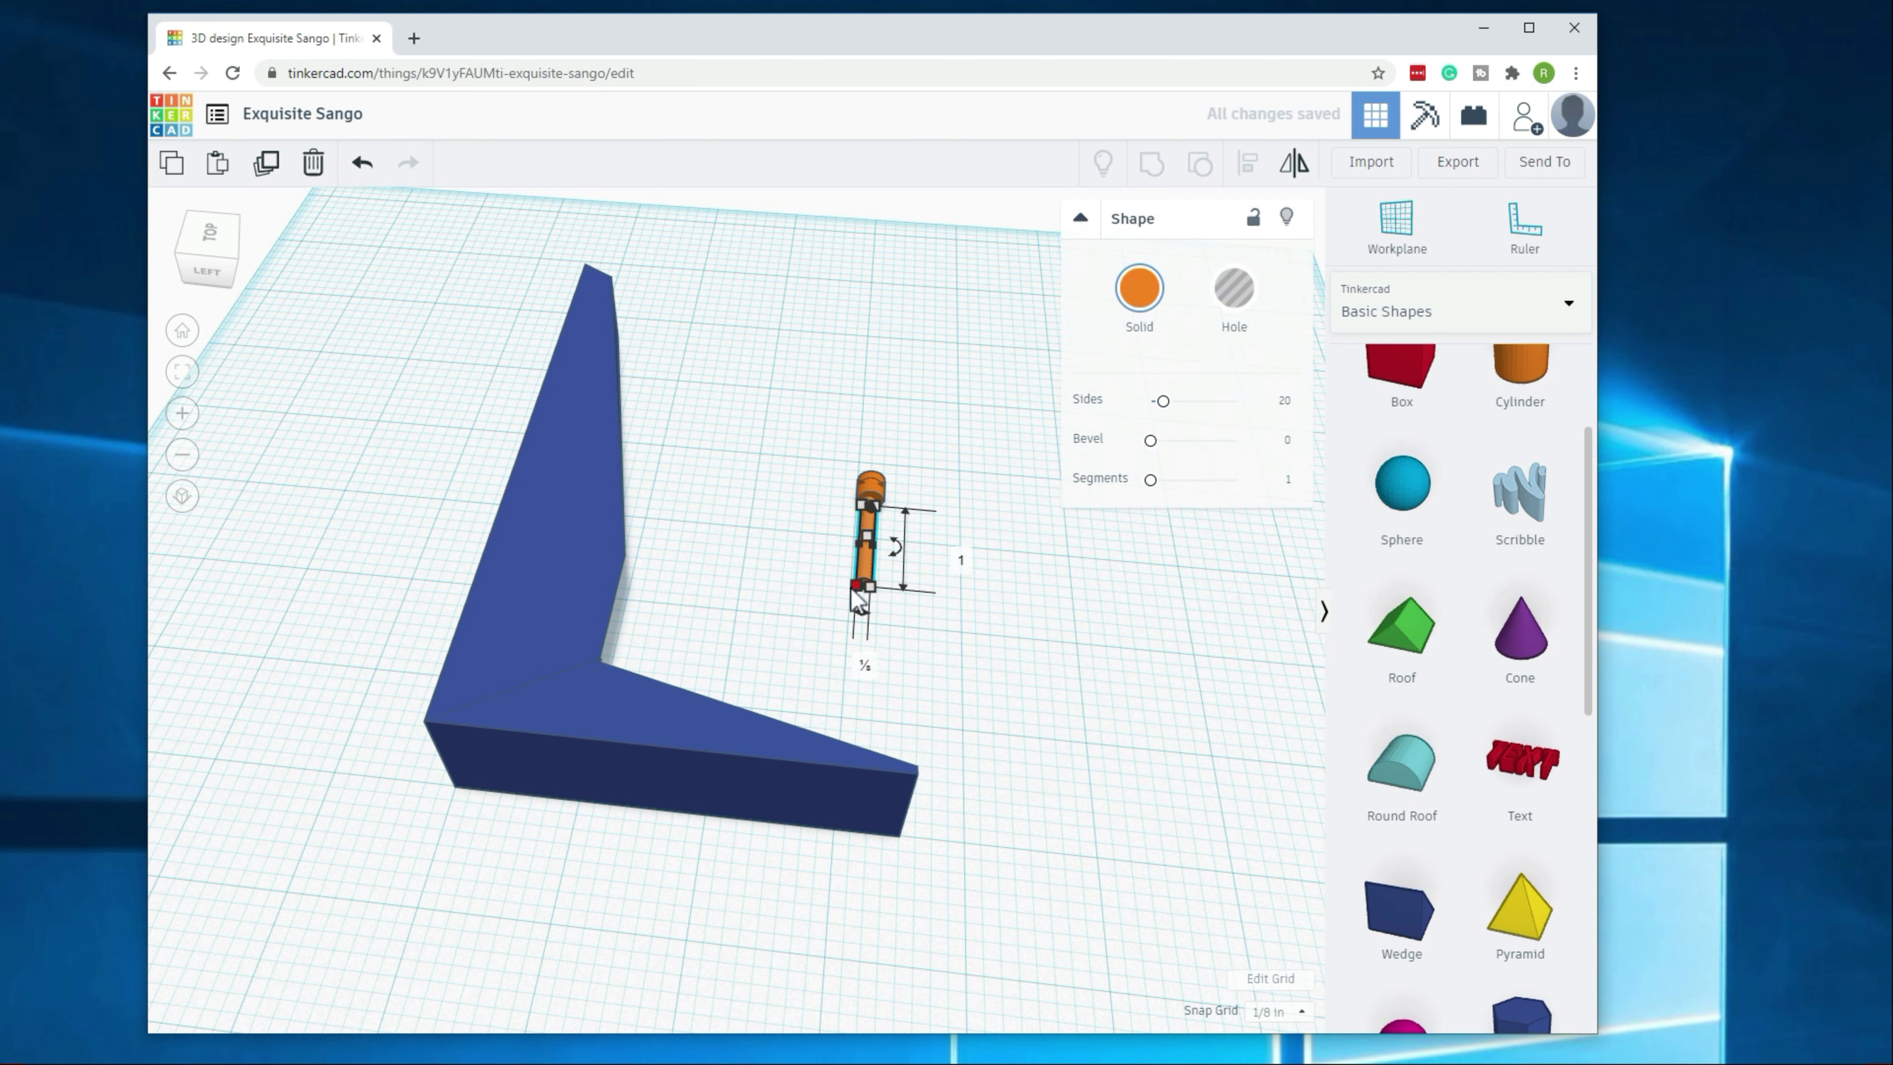
Step: Shift the thin rod sideways by a further 0.01 in to centre it on the thicker cylinder, after trying 0.06 in
click(1017, 683)
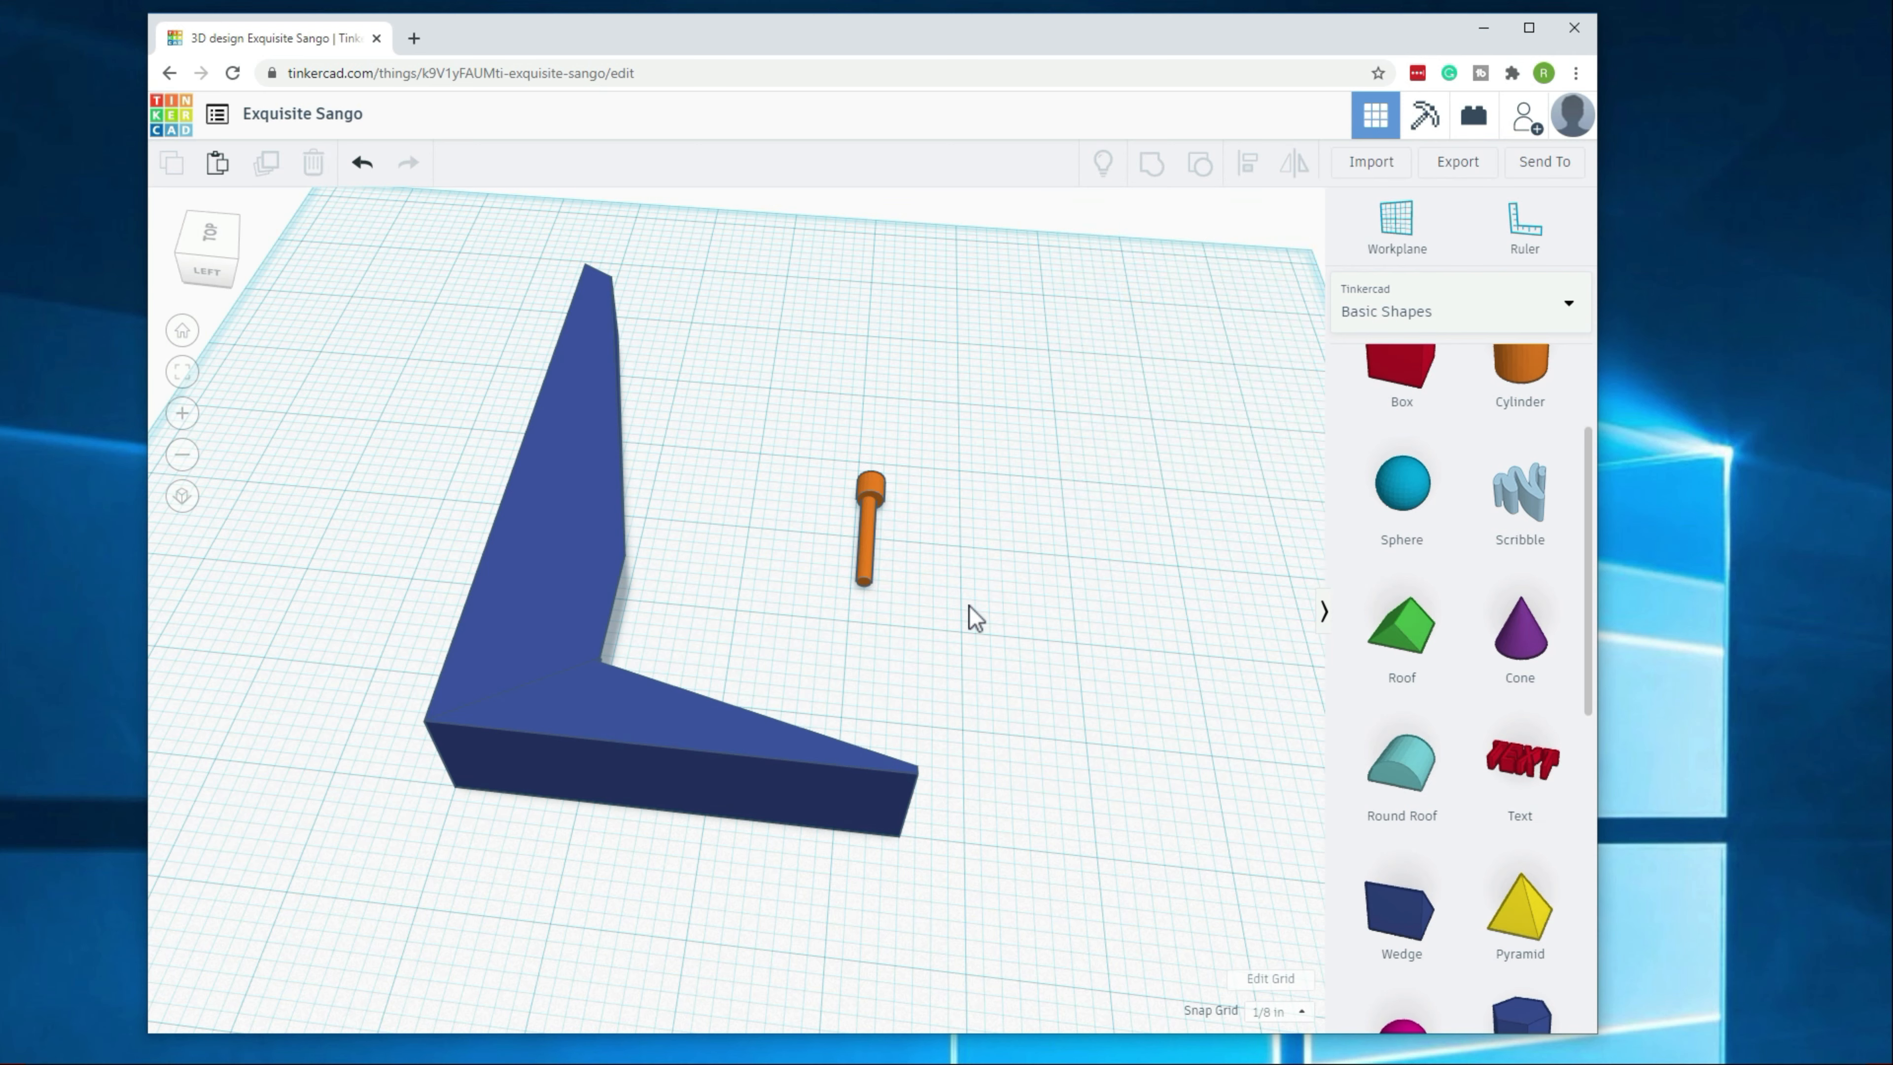
right_drag(974, 645, 880, 536)
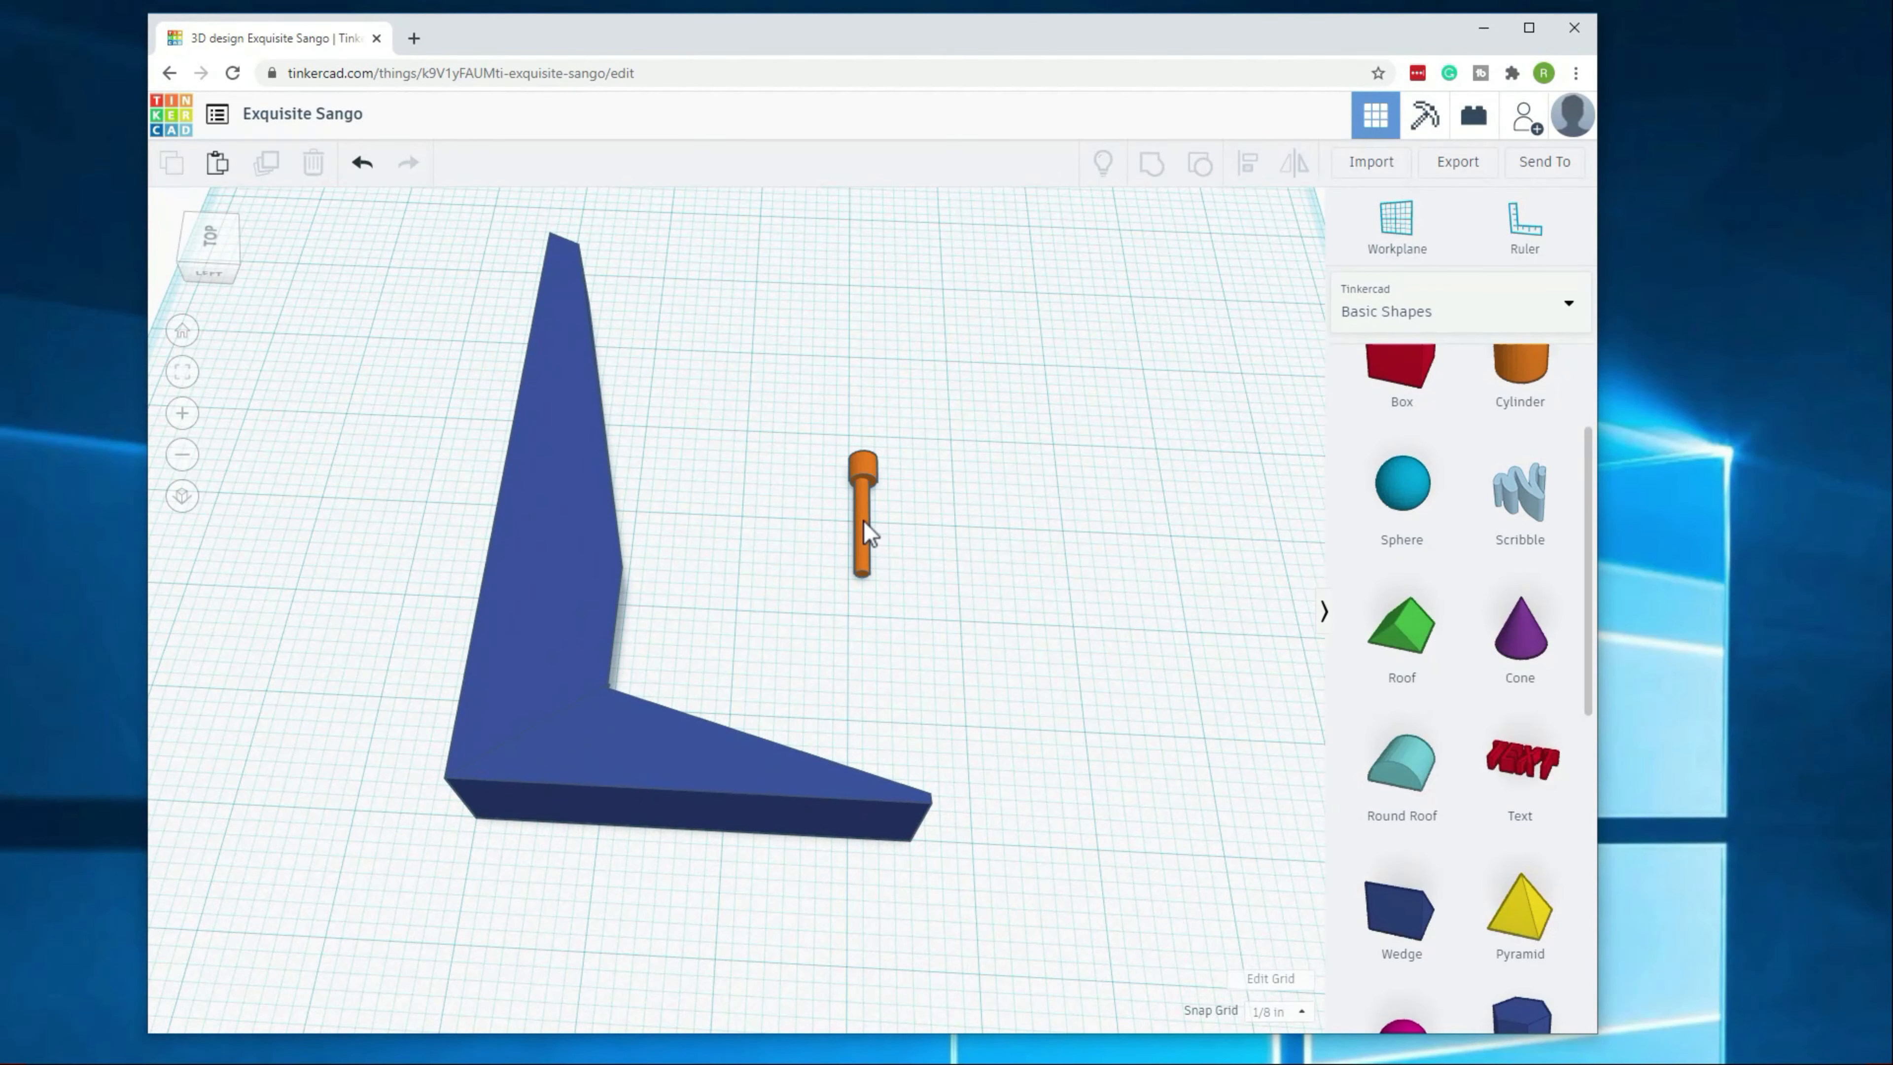
click(866, 530)
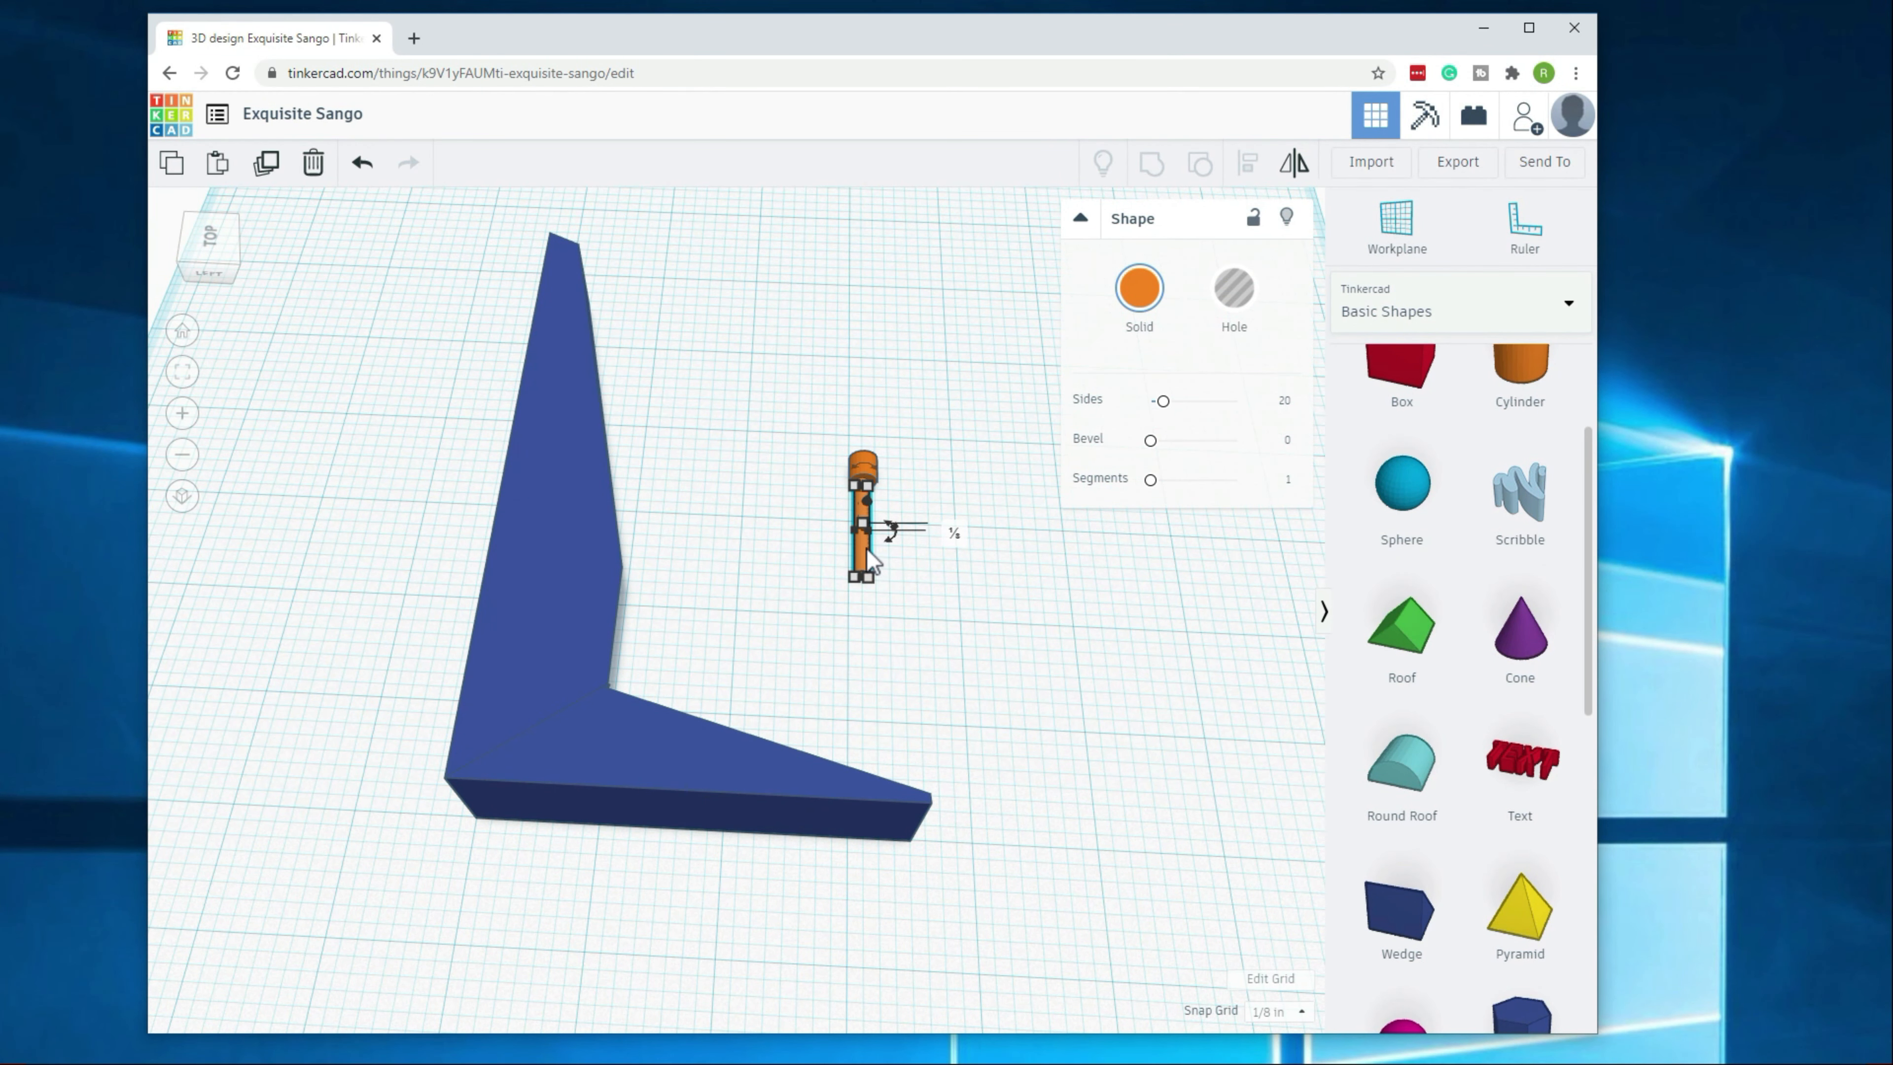
drag(867, 549, 902, 566)
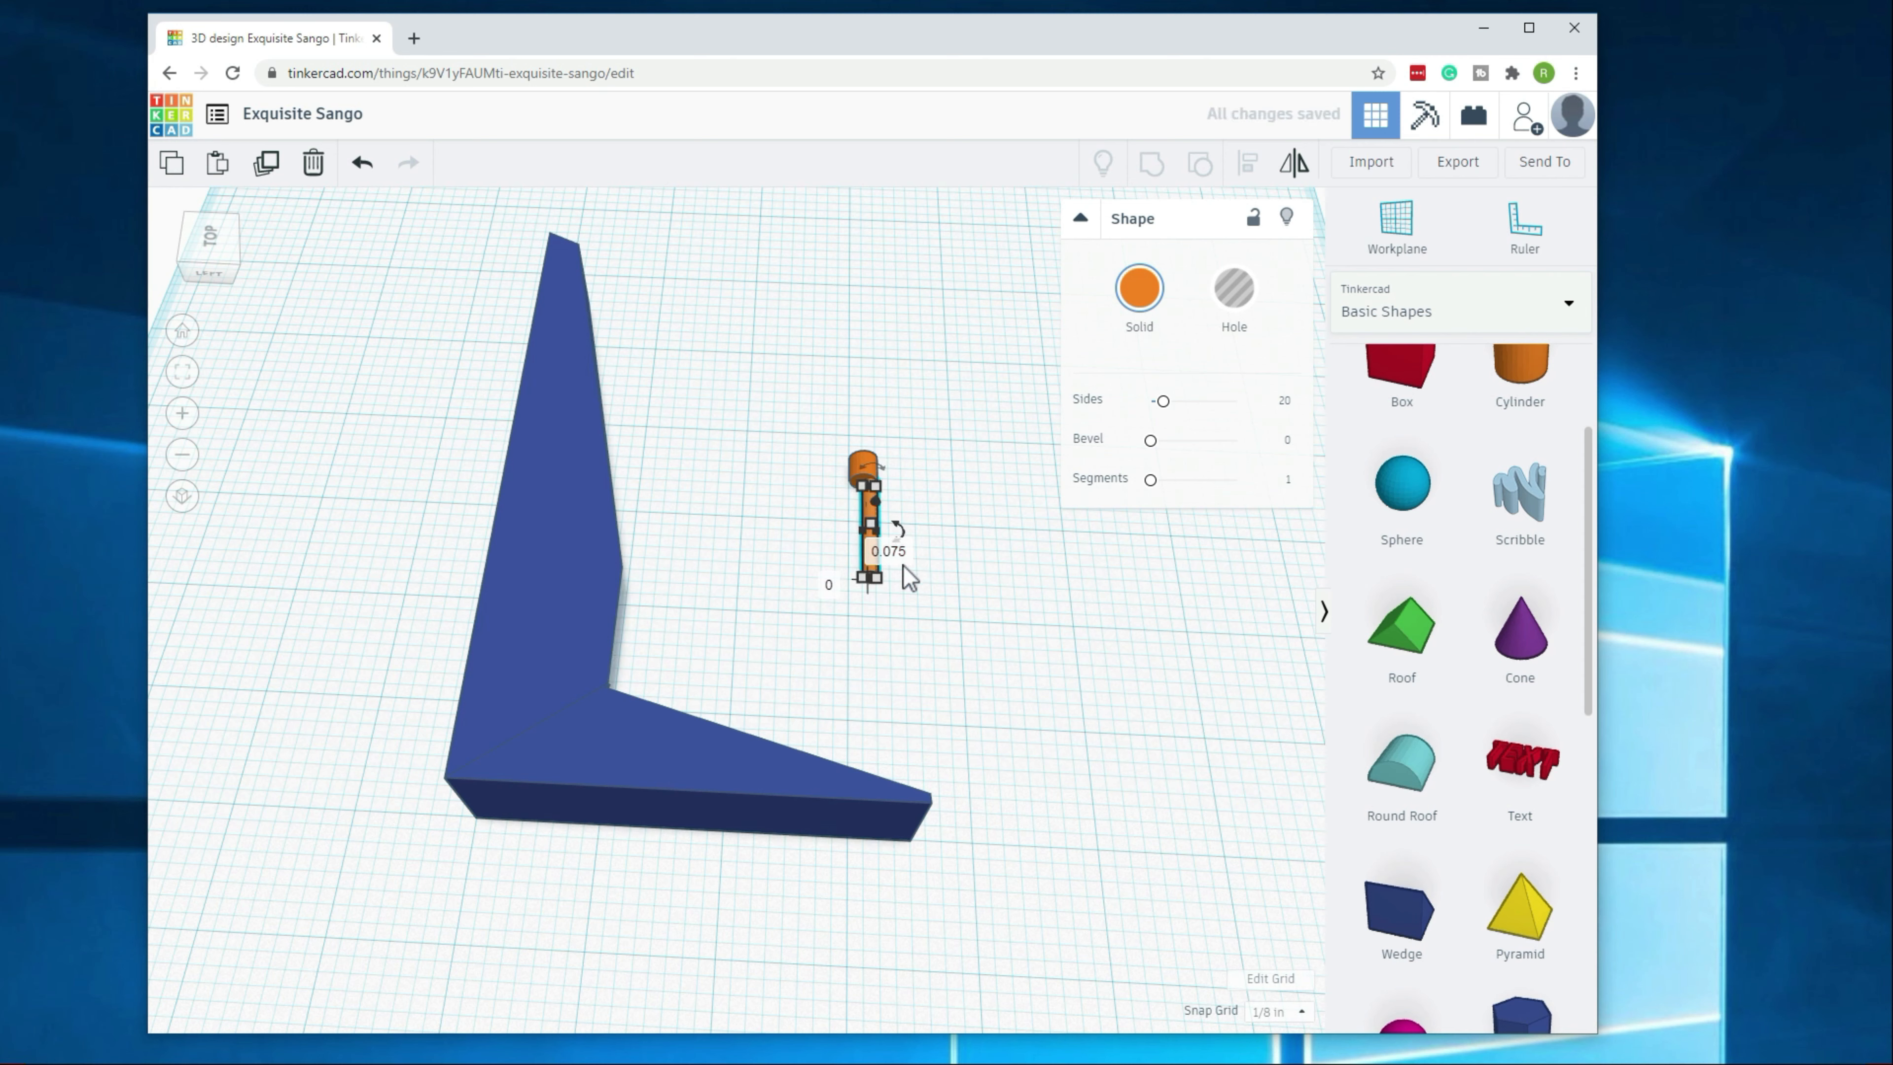
click(904, 559)
key(BackSpace)
text(0.06)
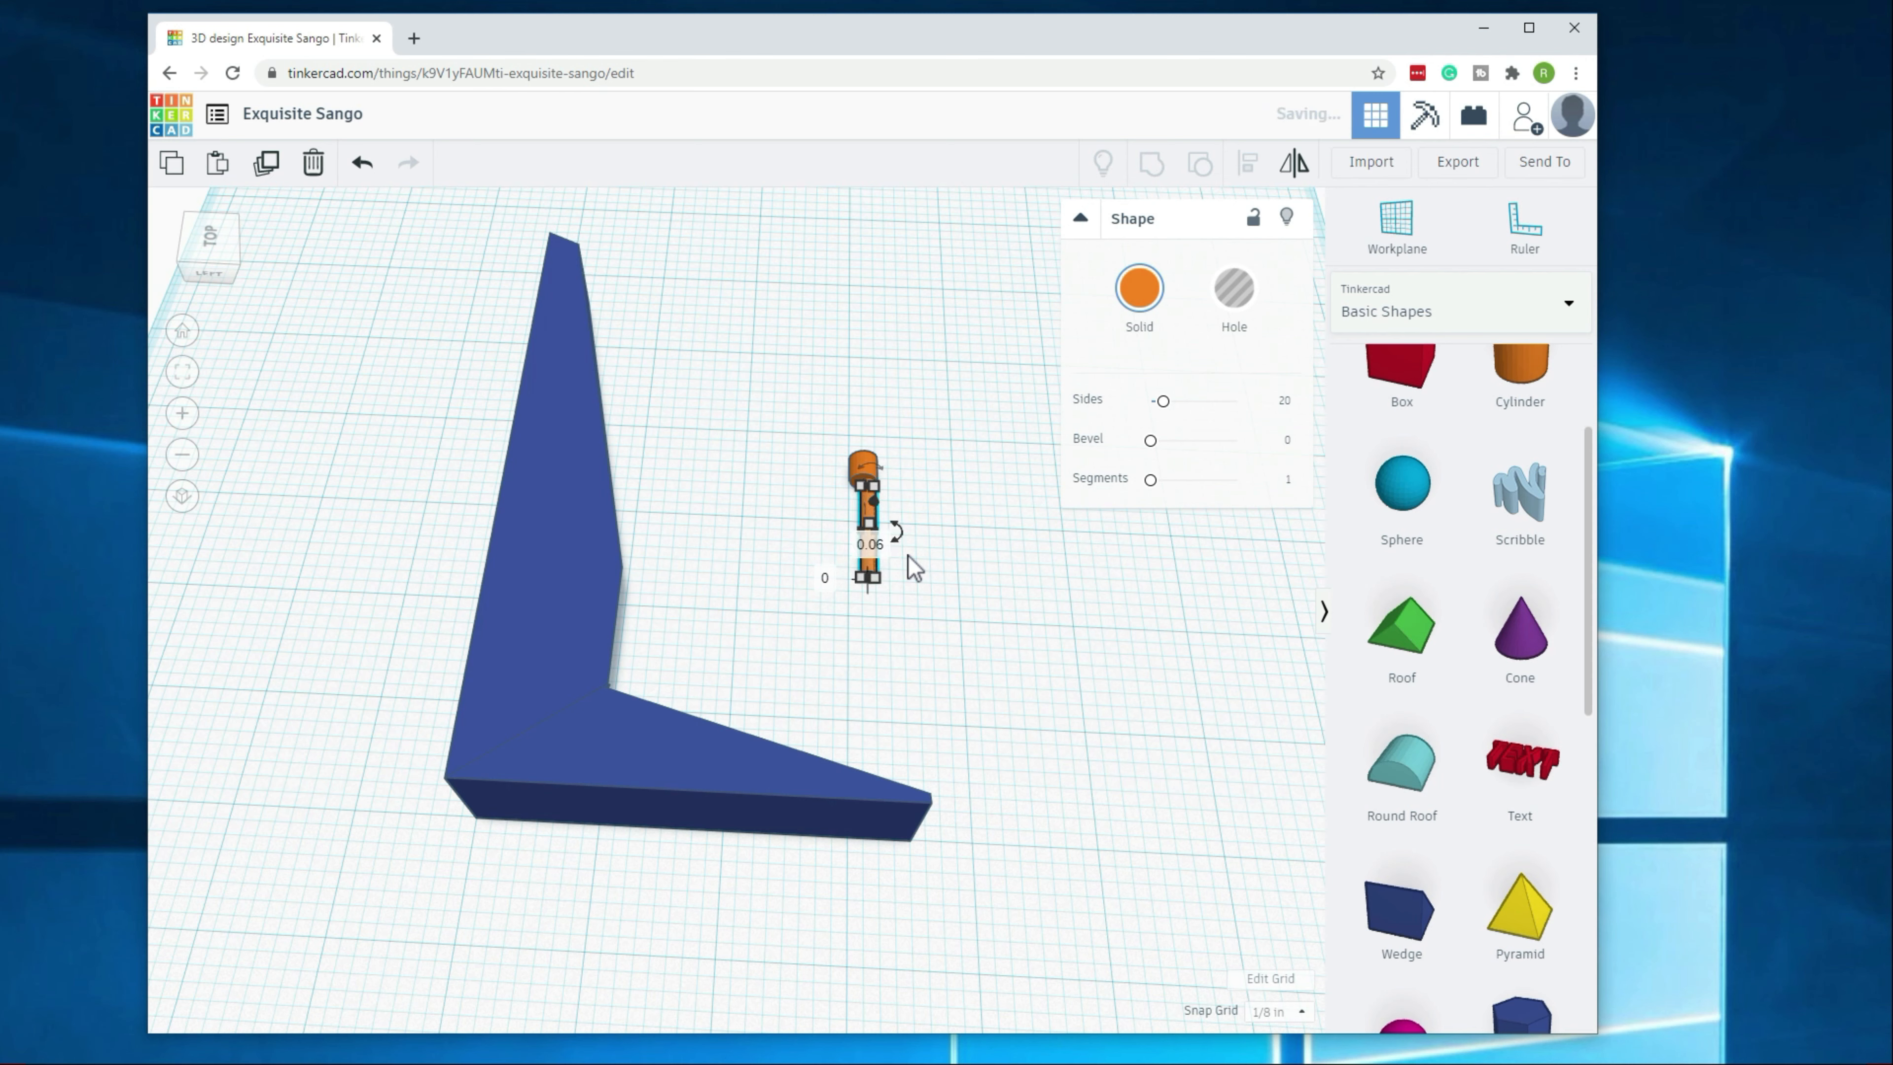
key(Return)
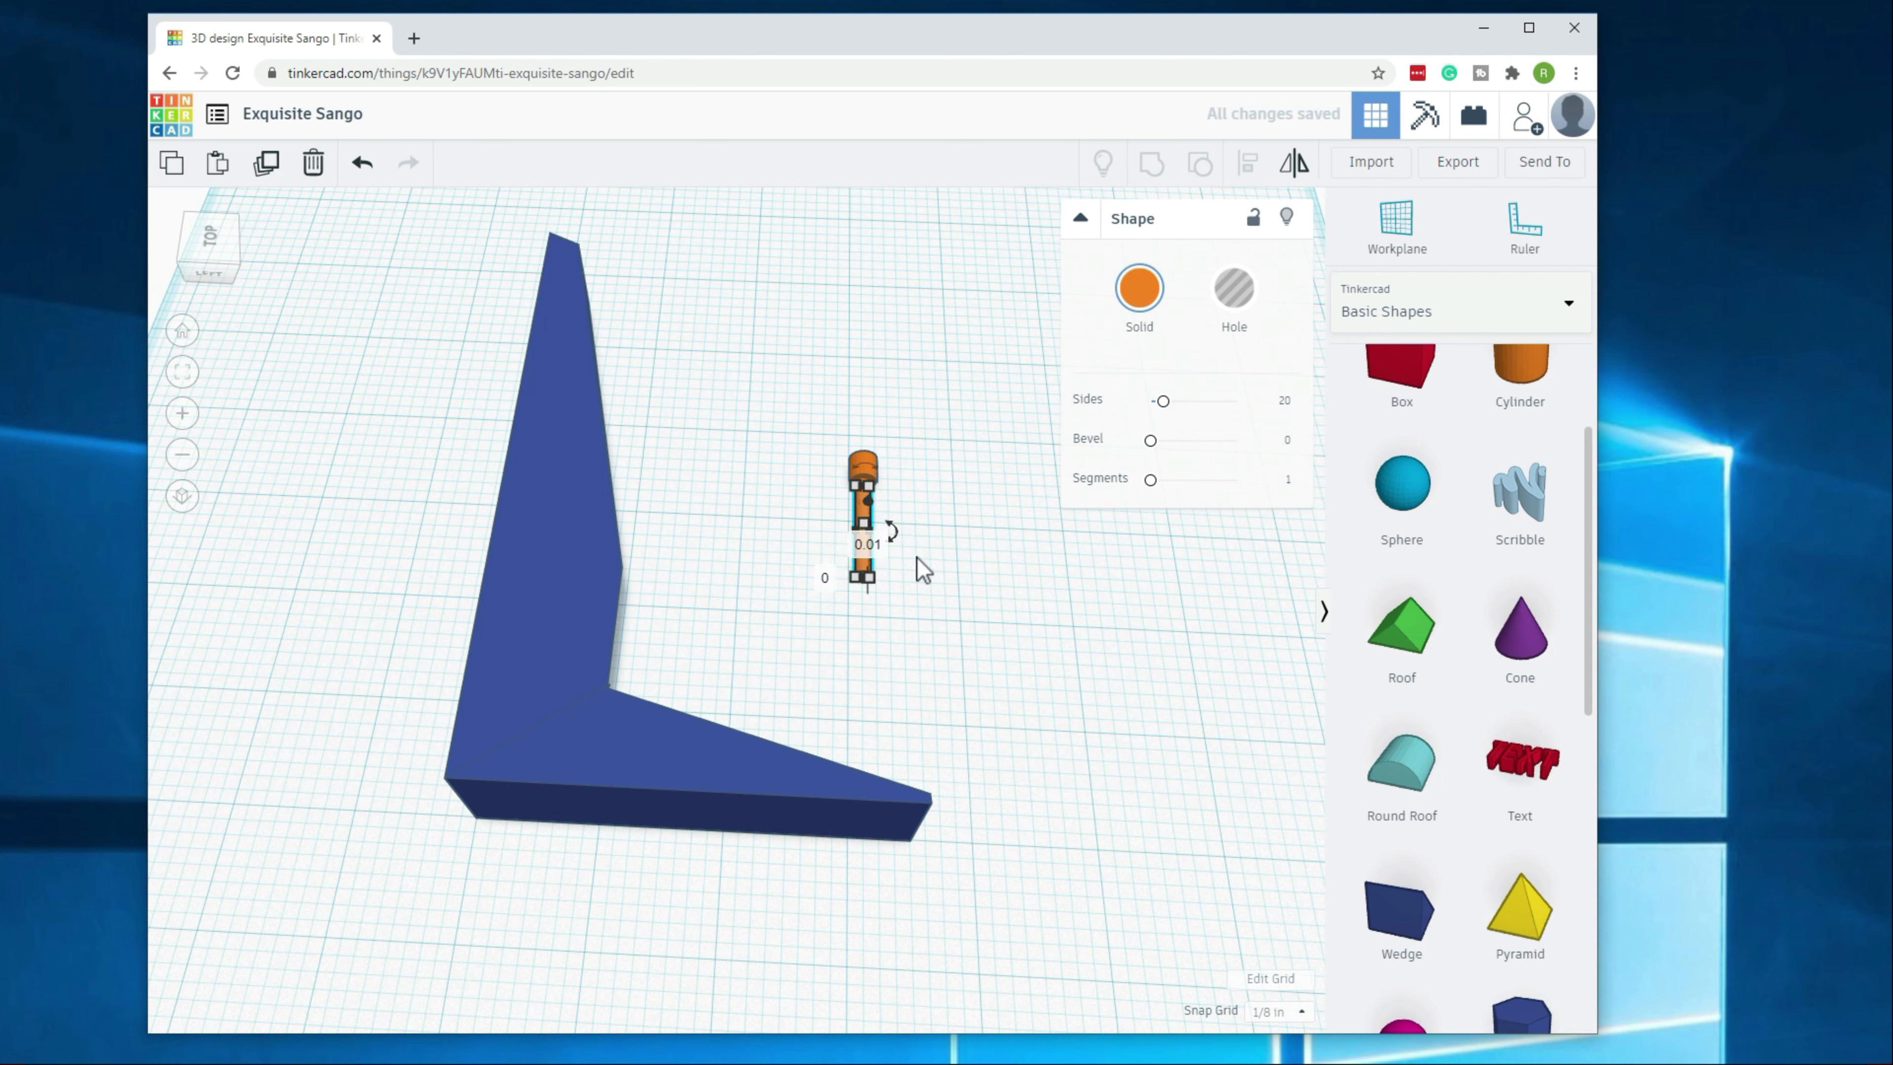
click(919, 576)
Step: Group the thick cylinder and thin rod into one pin and move it along the open area beside the frame corner
right_drag(904, 643, 706, 685)
drag(706, 667, 957, 788)
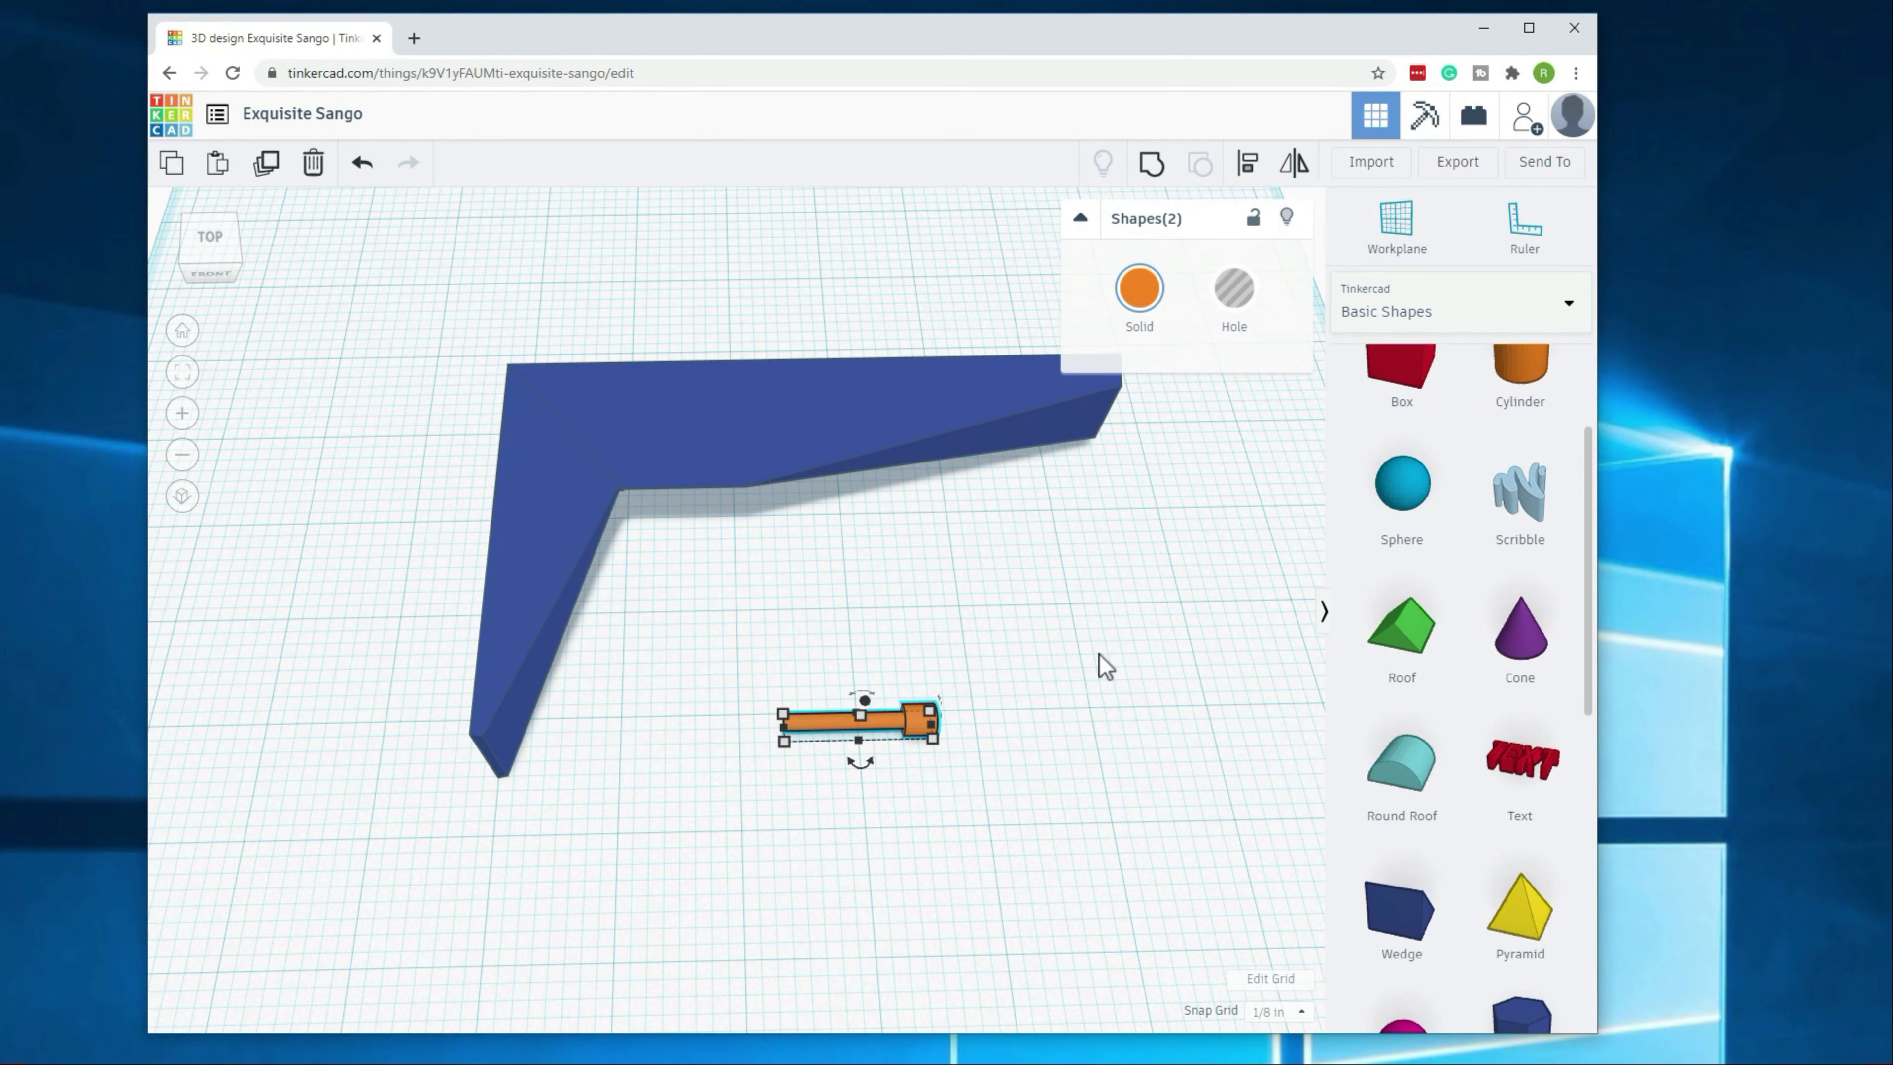
click(1101, 602)
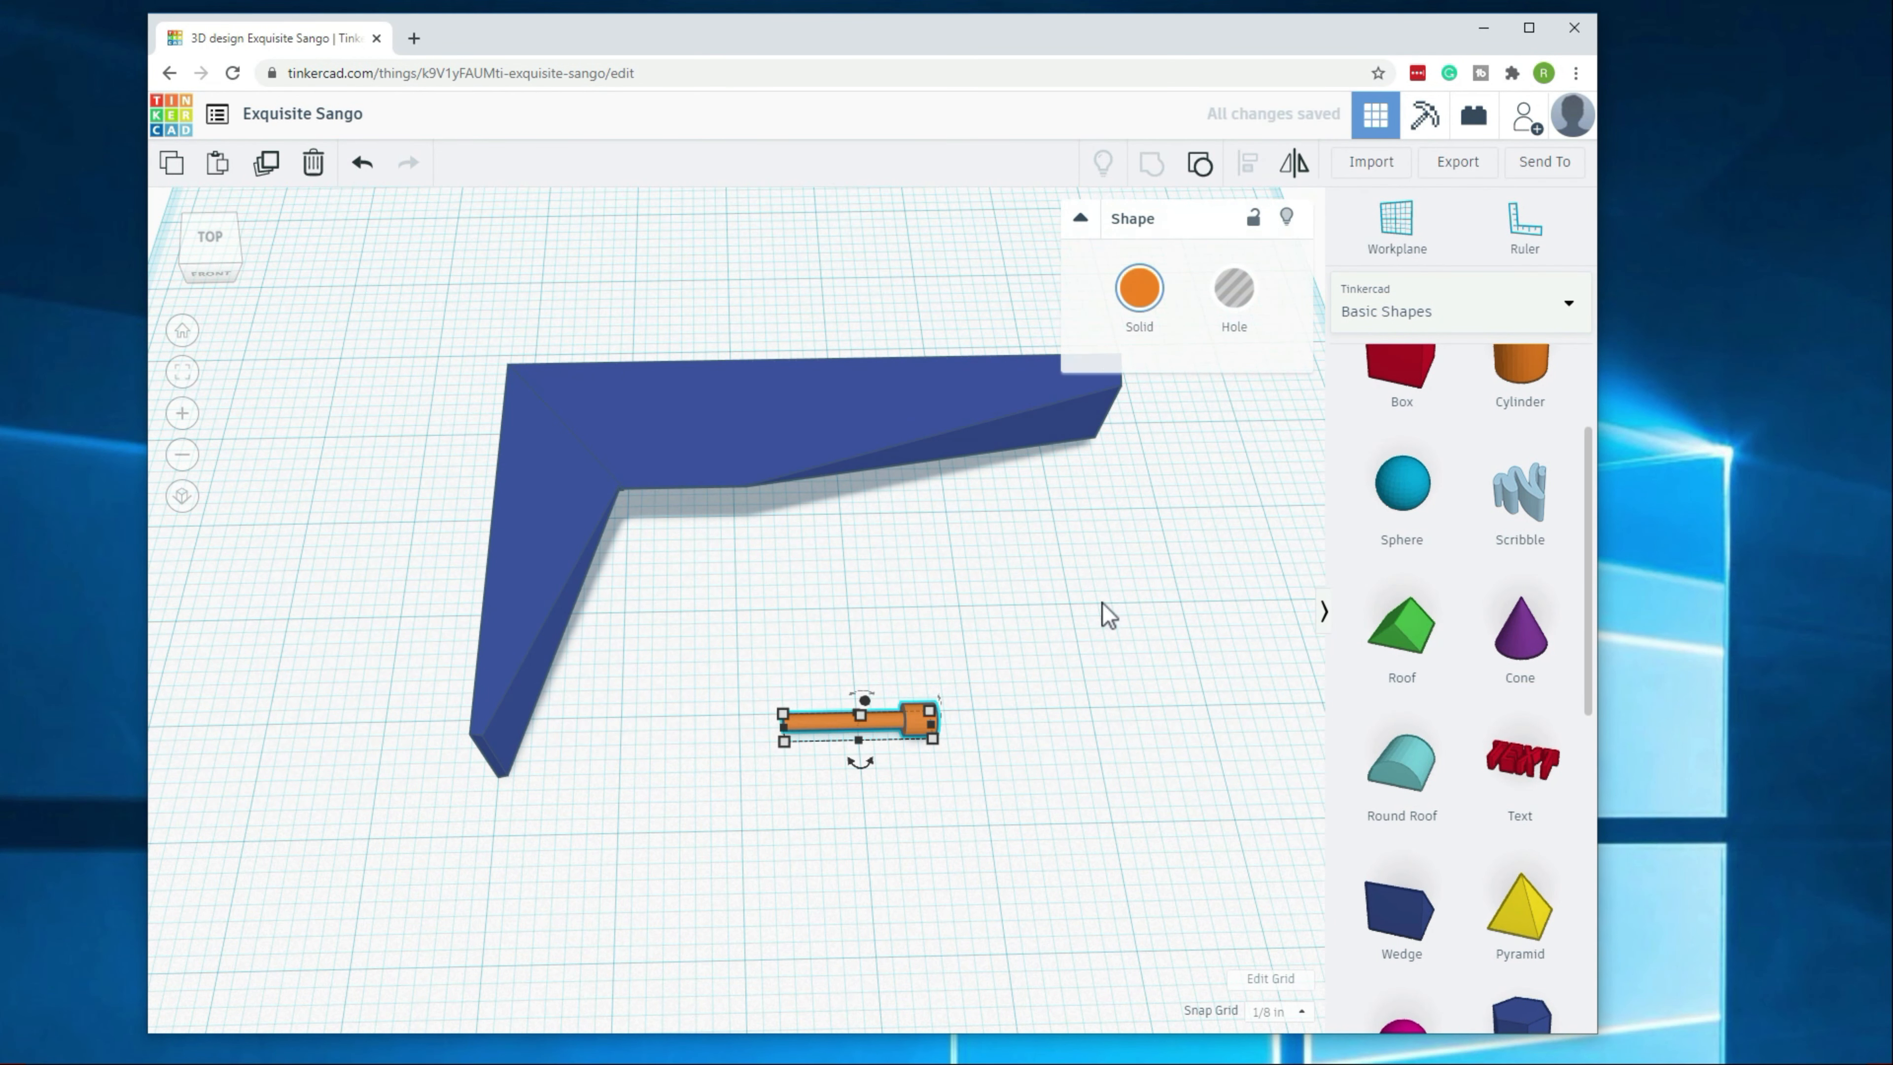
drag(908, 735, 1043, 667)
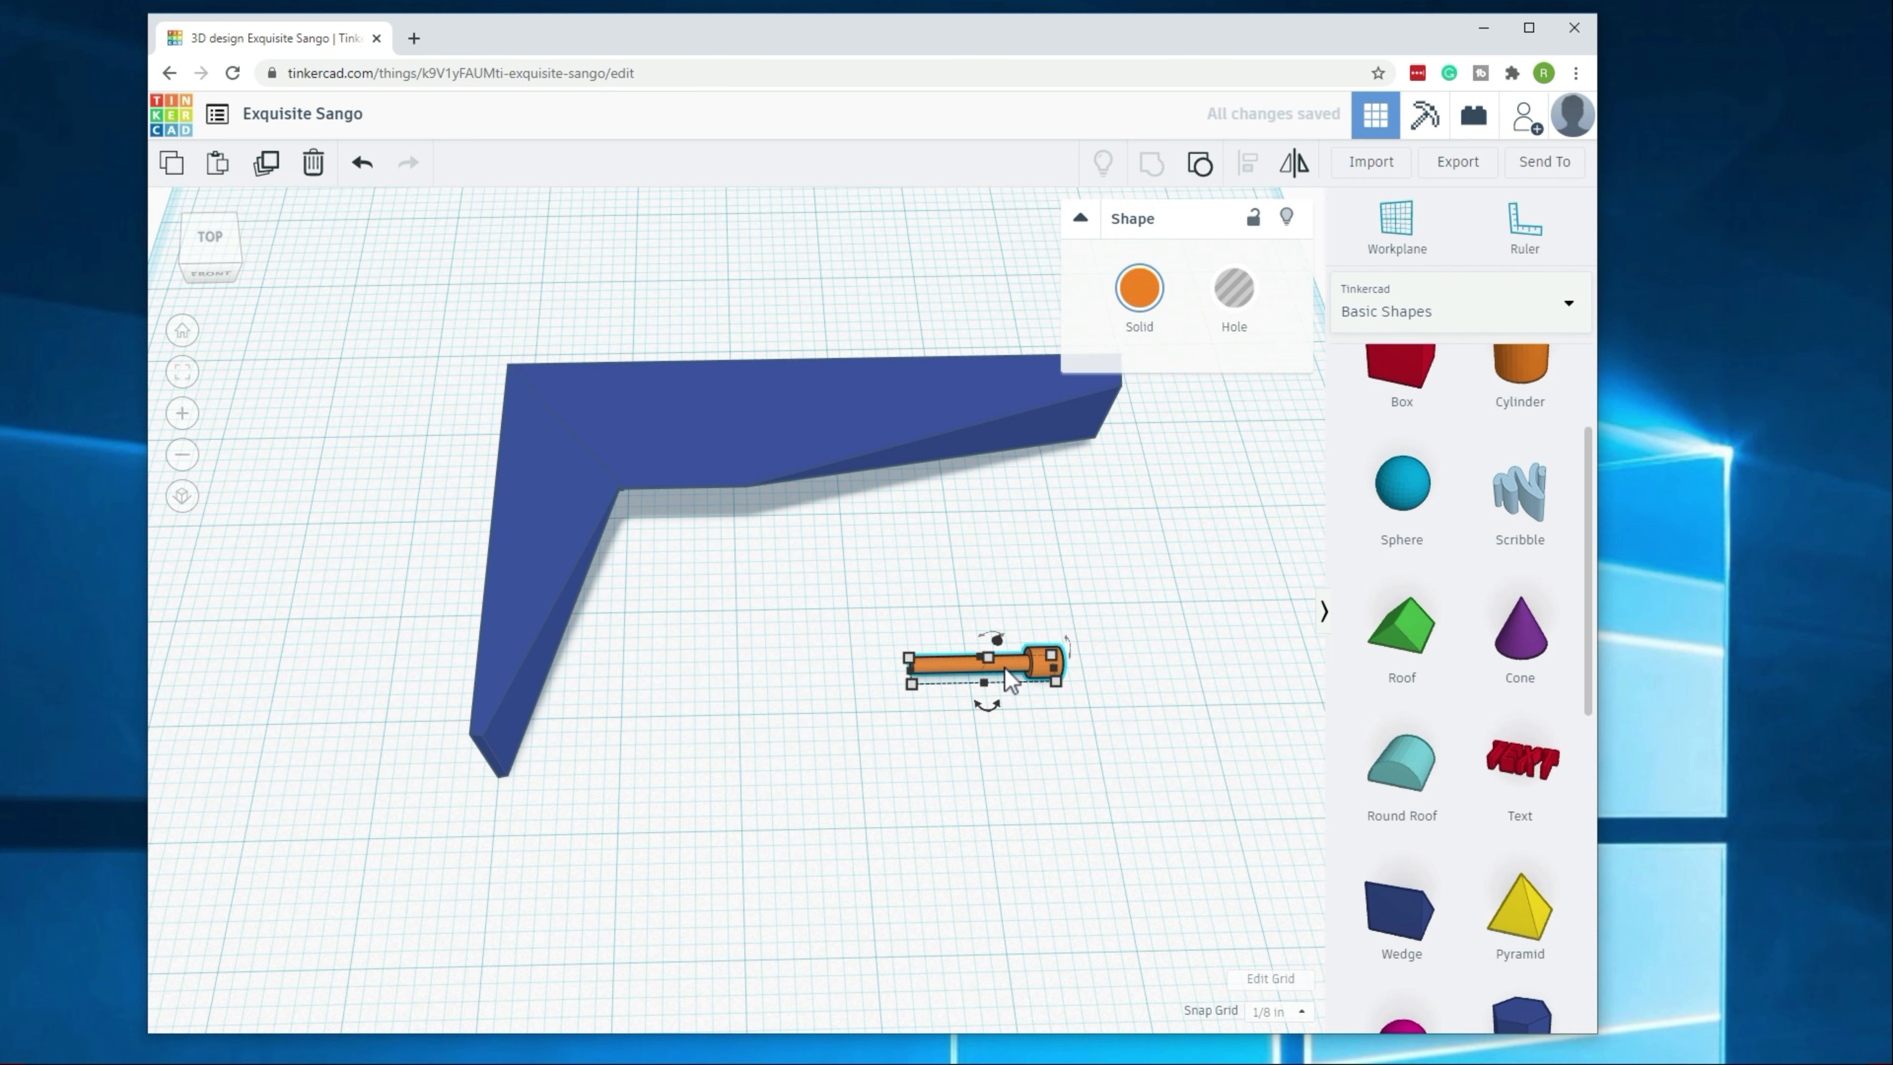
Step: Paste five copies of the grouped pin
key(ctrl+v)
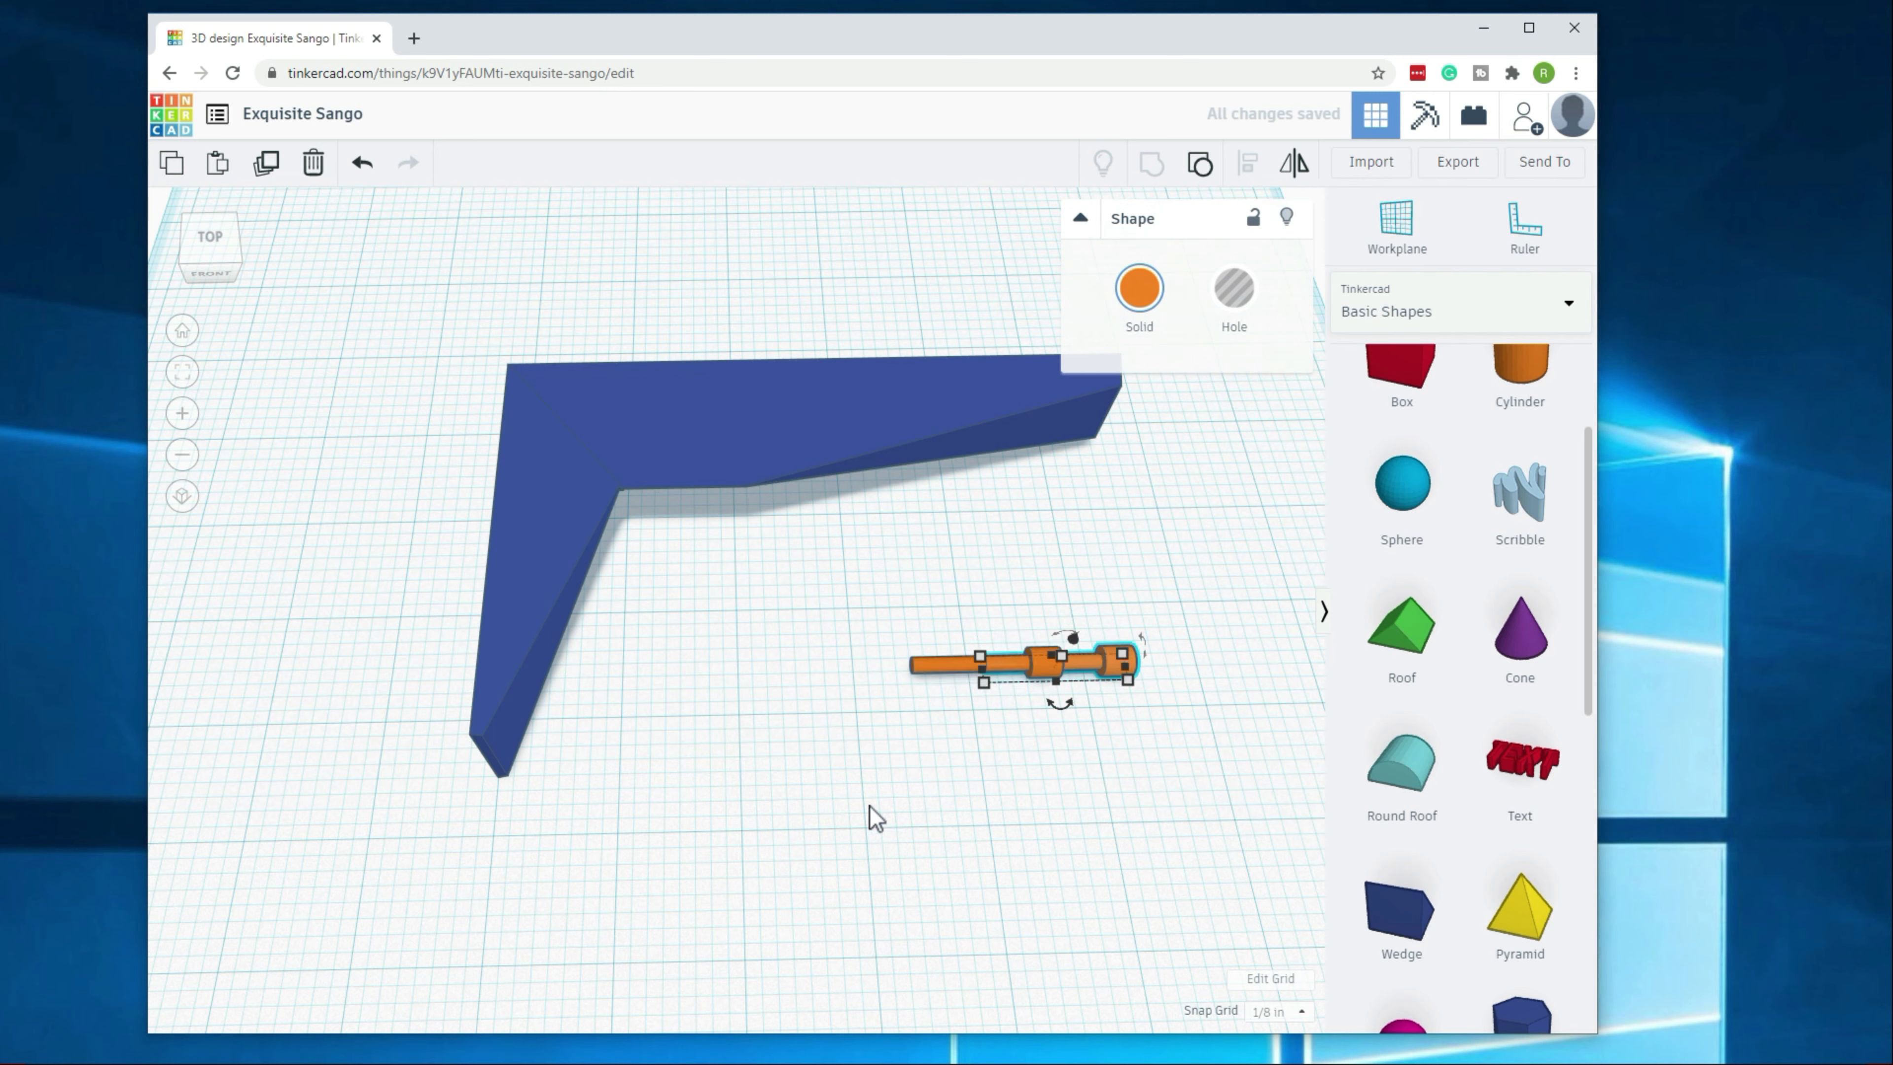
key(ctrl+v)
key(ctrl+v)
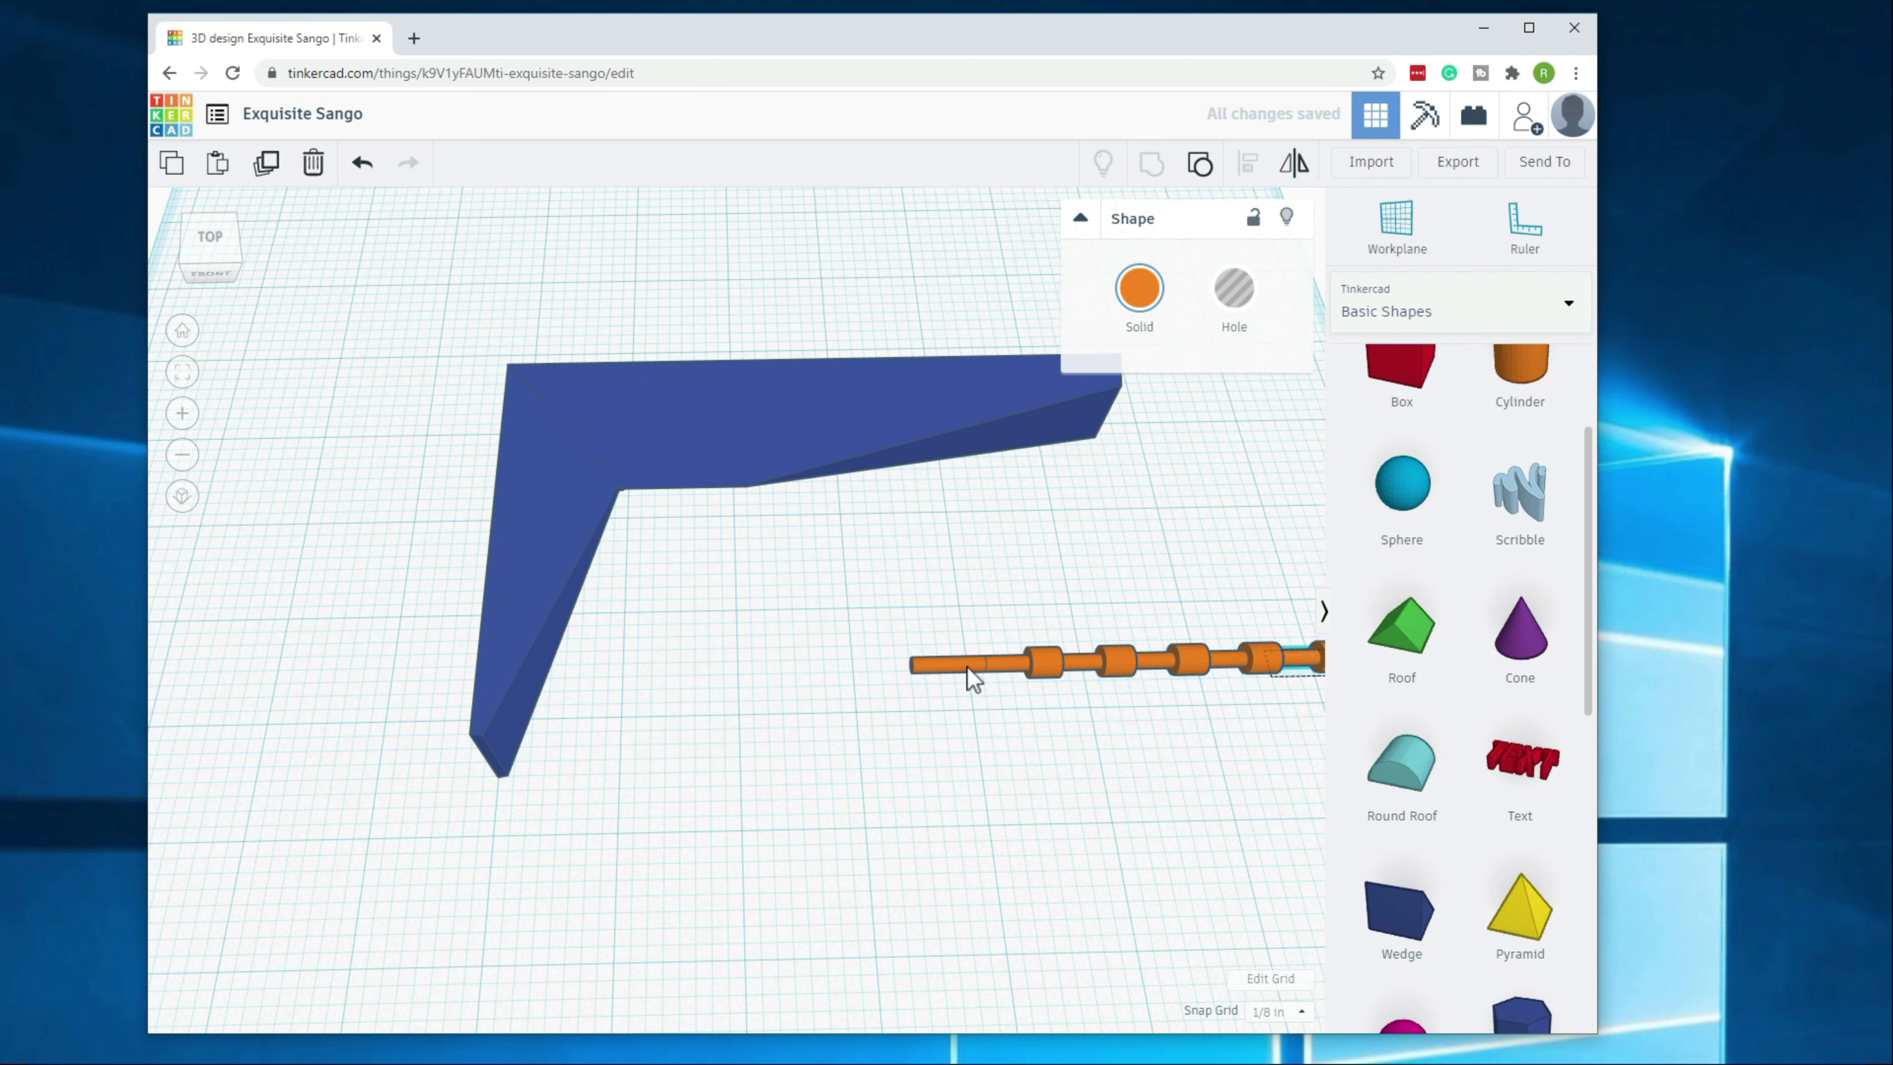
Step: Separate the overlapping pins and arrange them in two rows of three beside the frame corner
drag(969, 665, 813, 759)
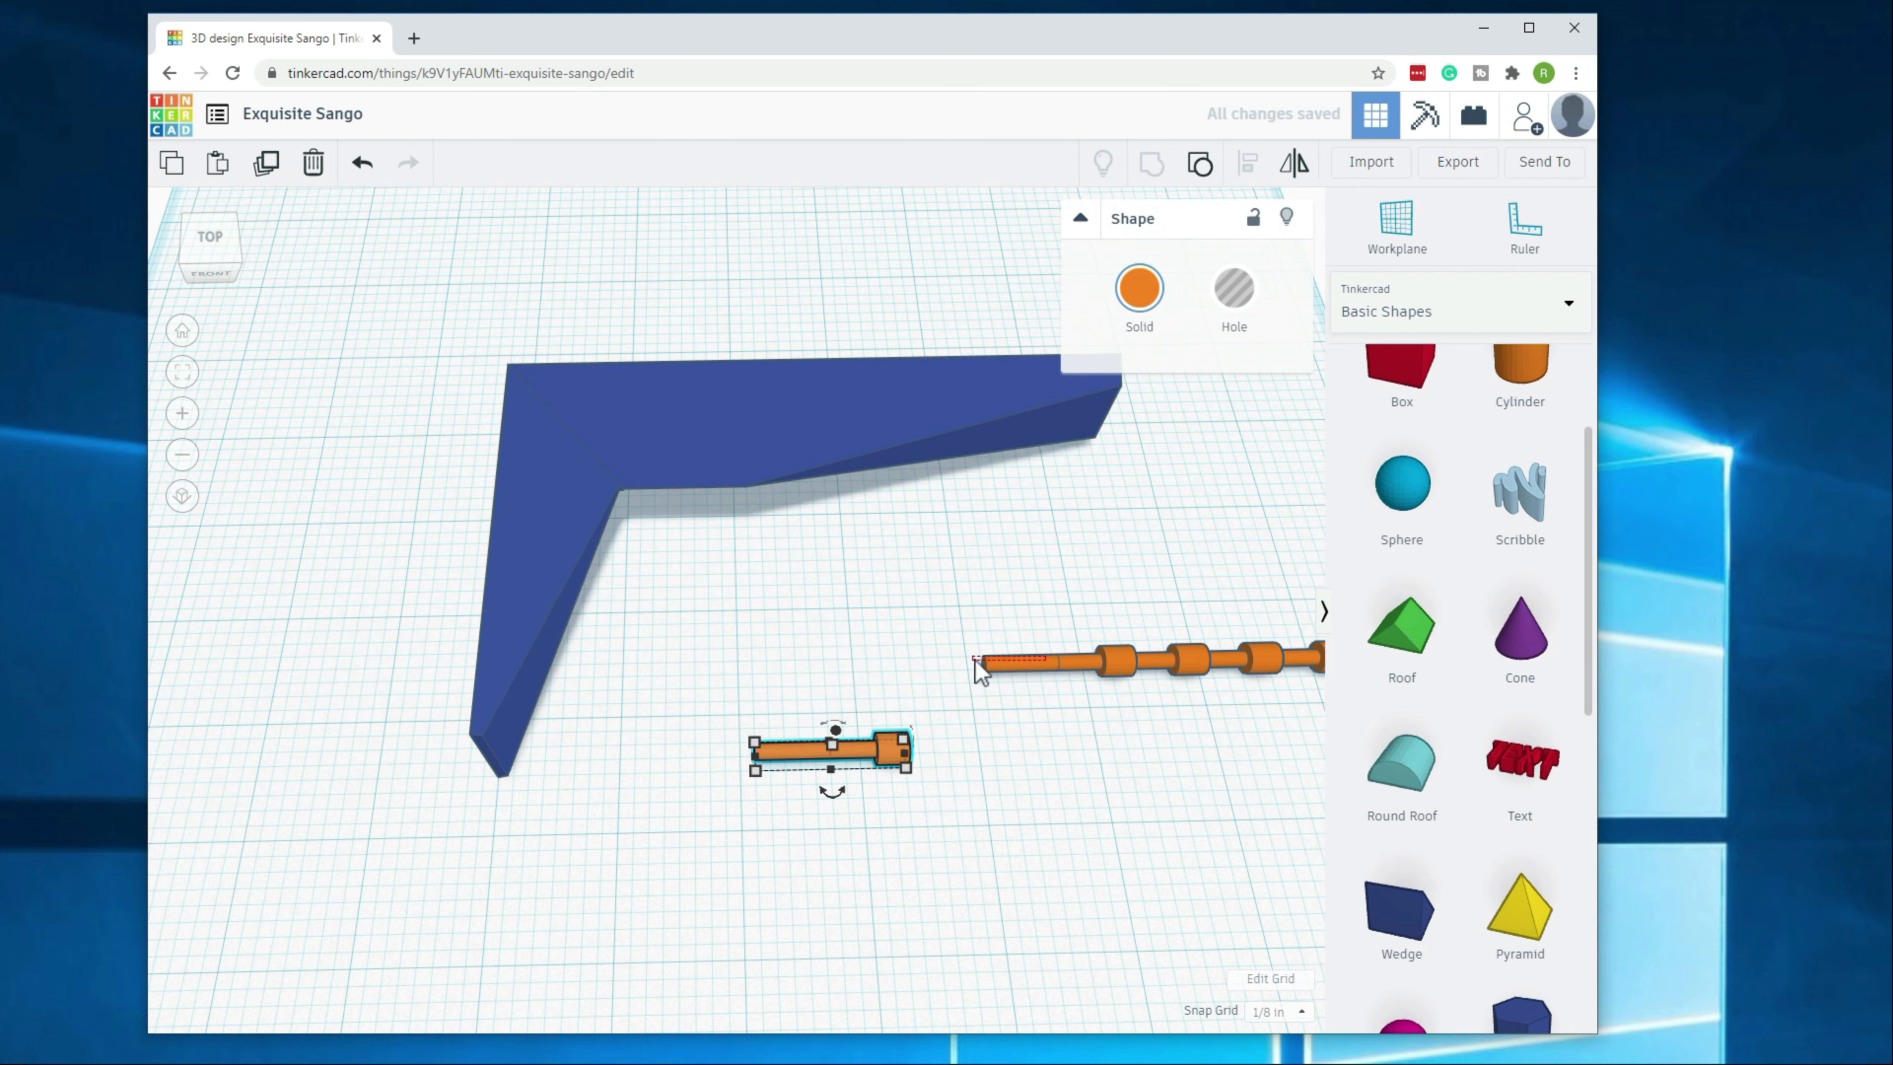
drag(1036, 655, 782, 659)
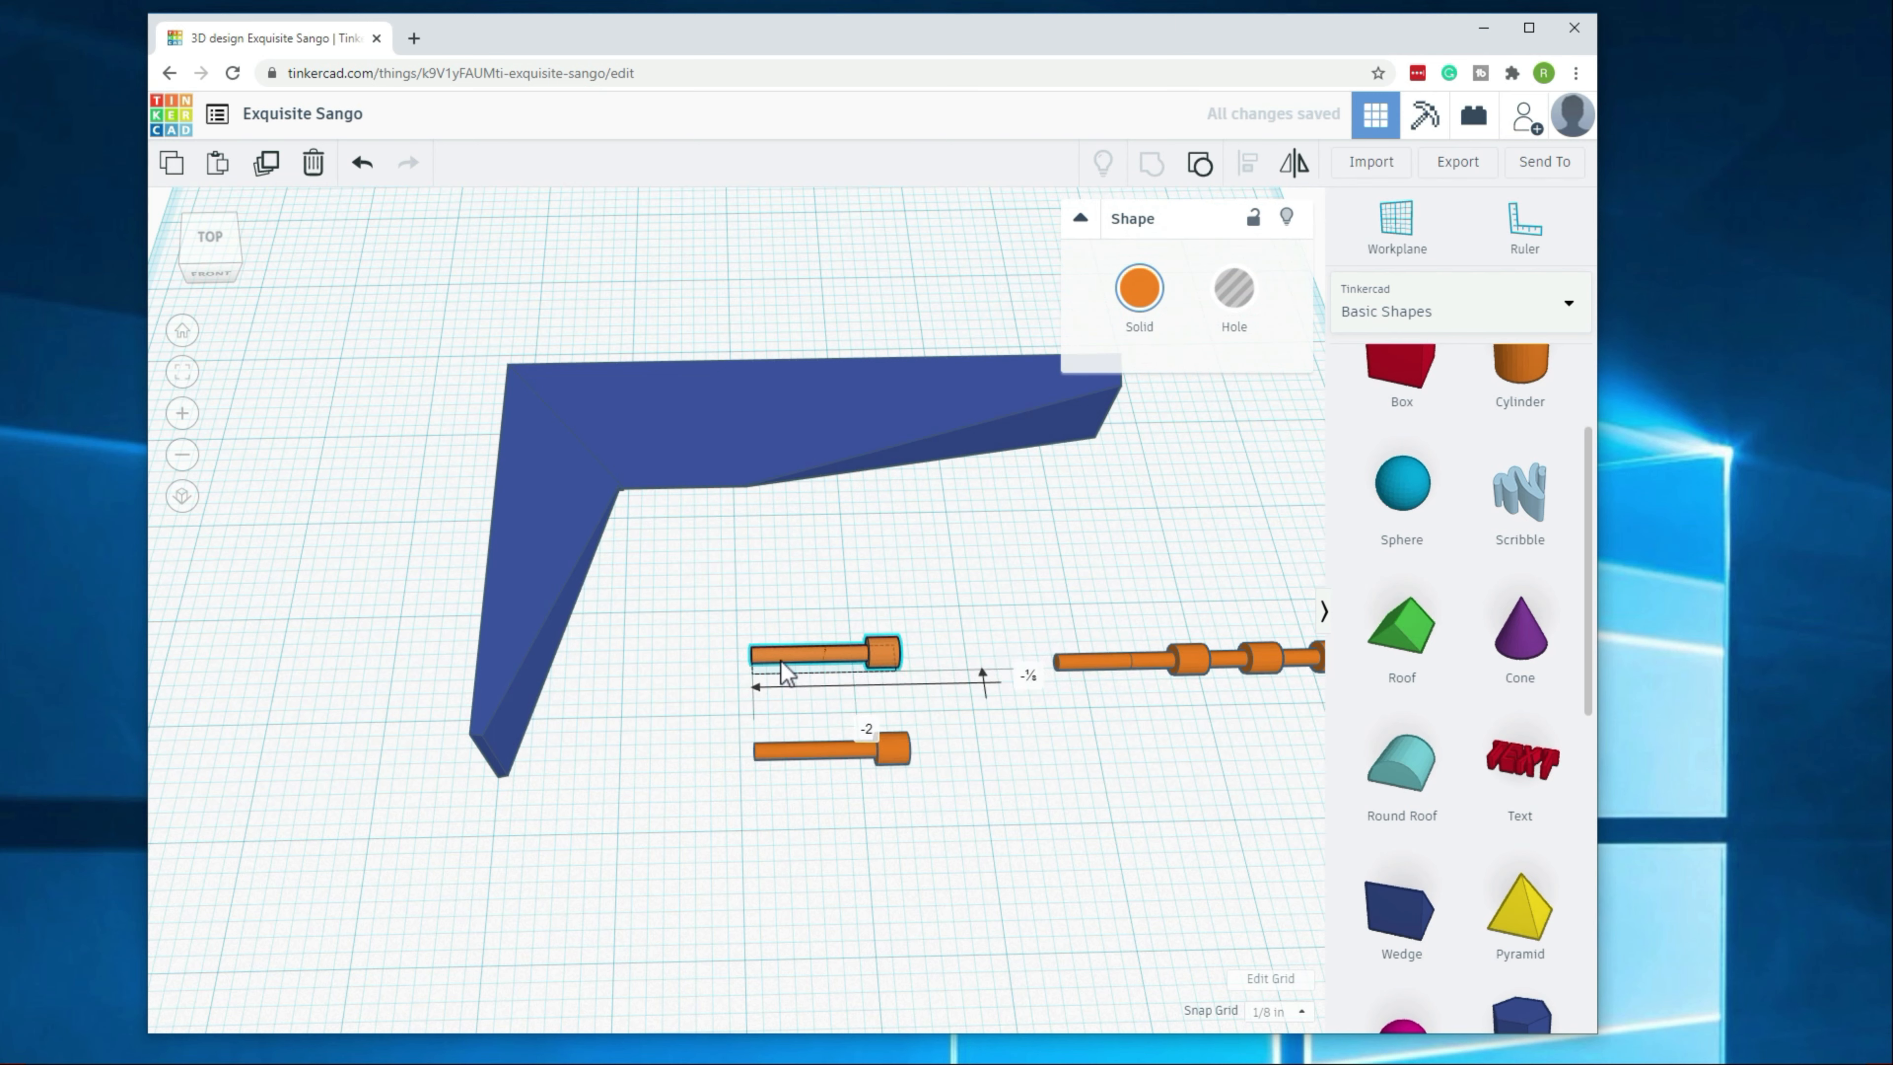
drag(1107, 659, 1014, 656)
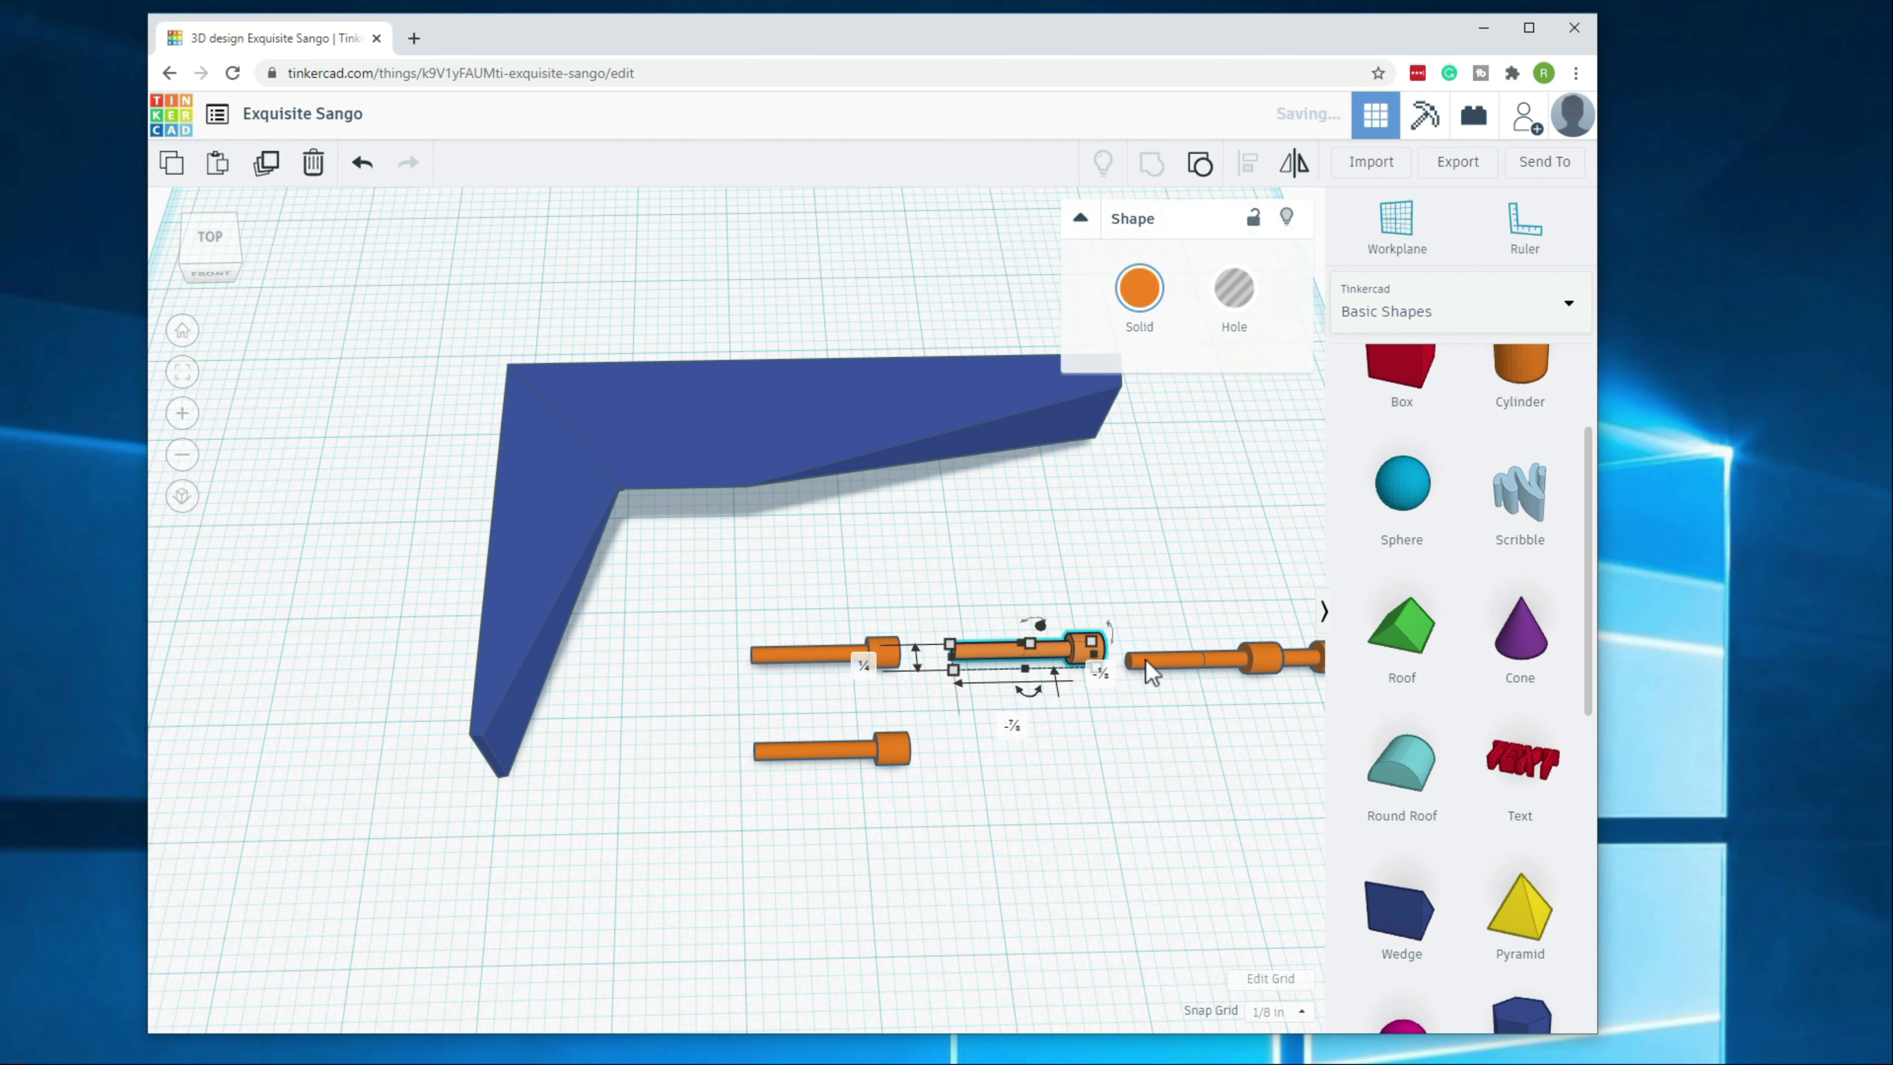
shift+click(1181, 657)
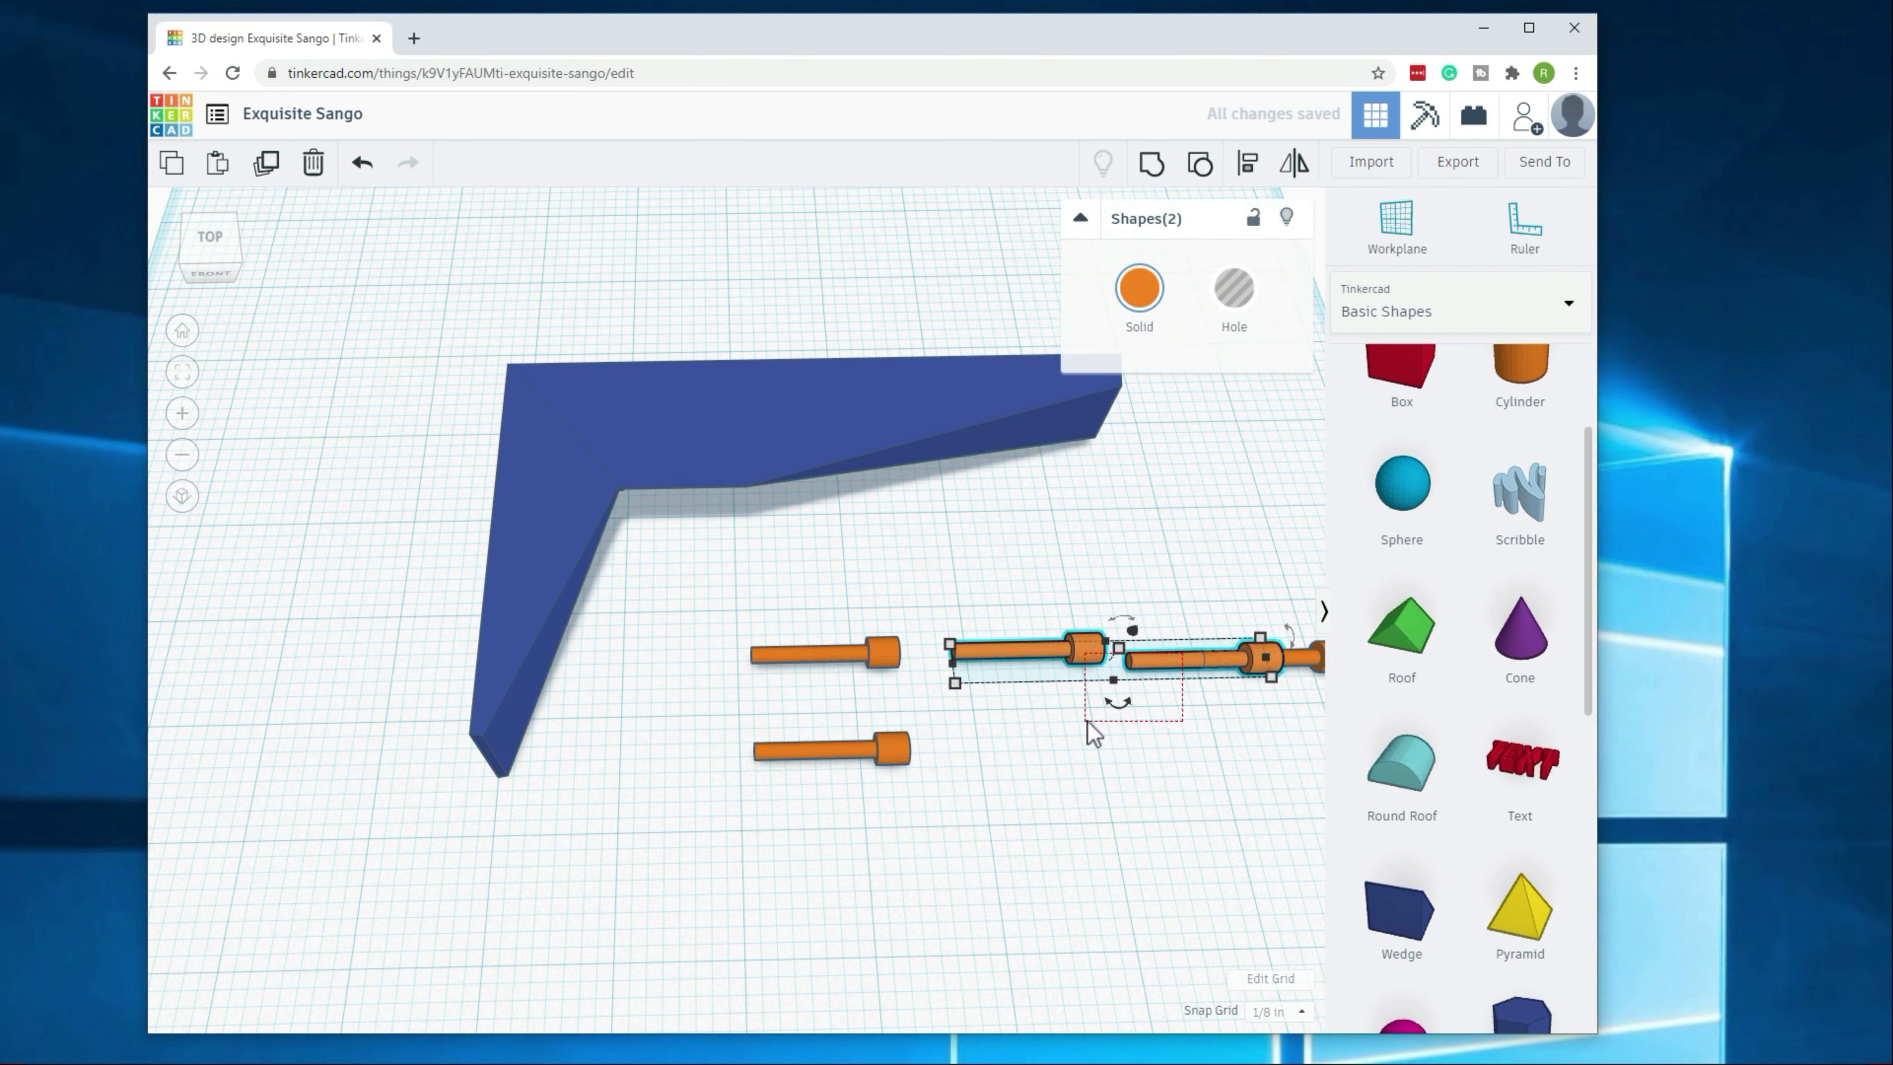
click(1213, 723)
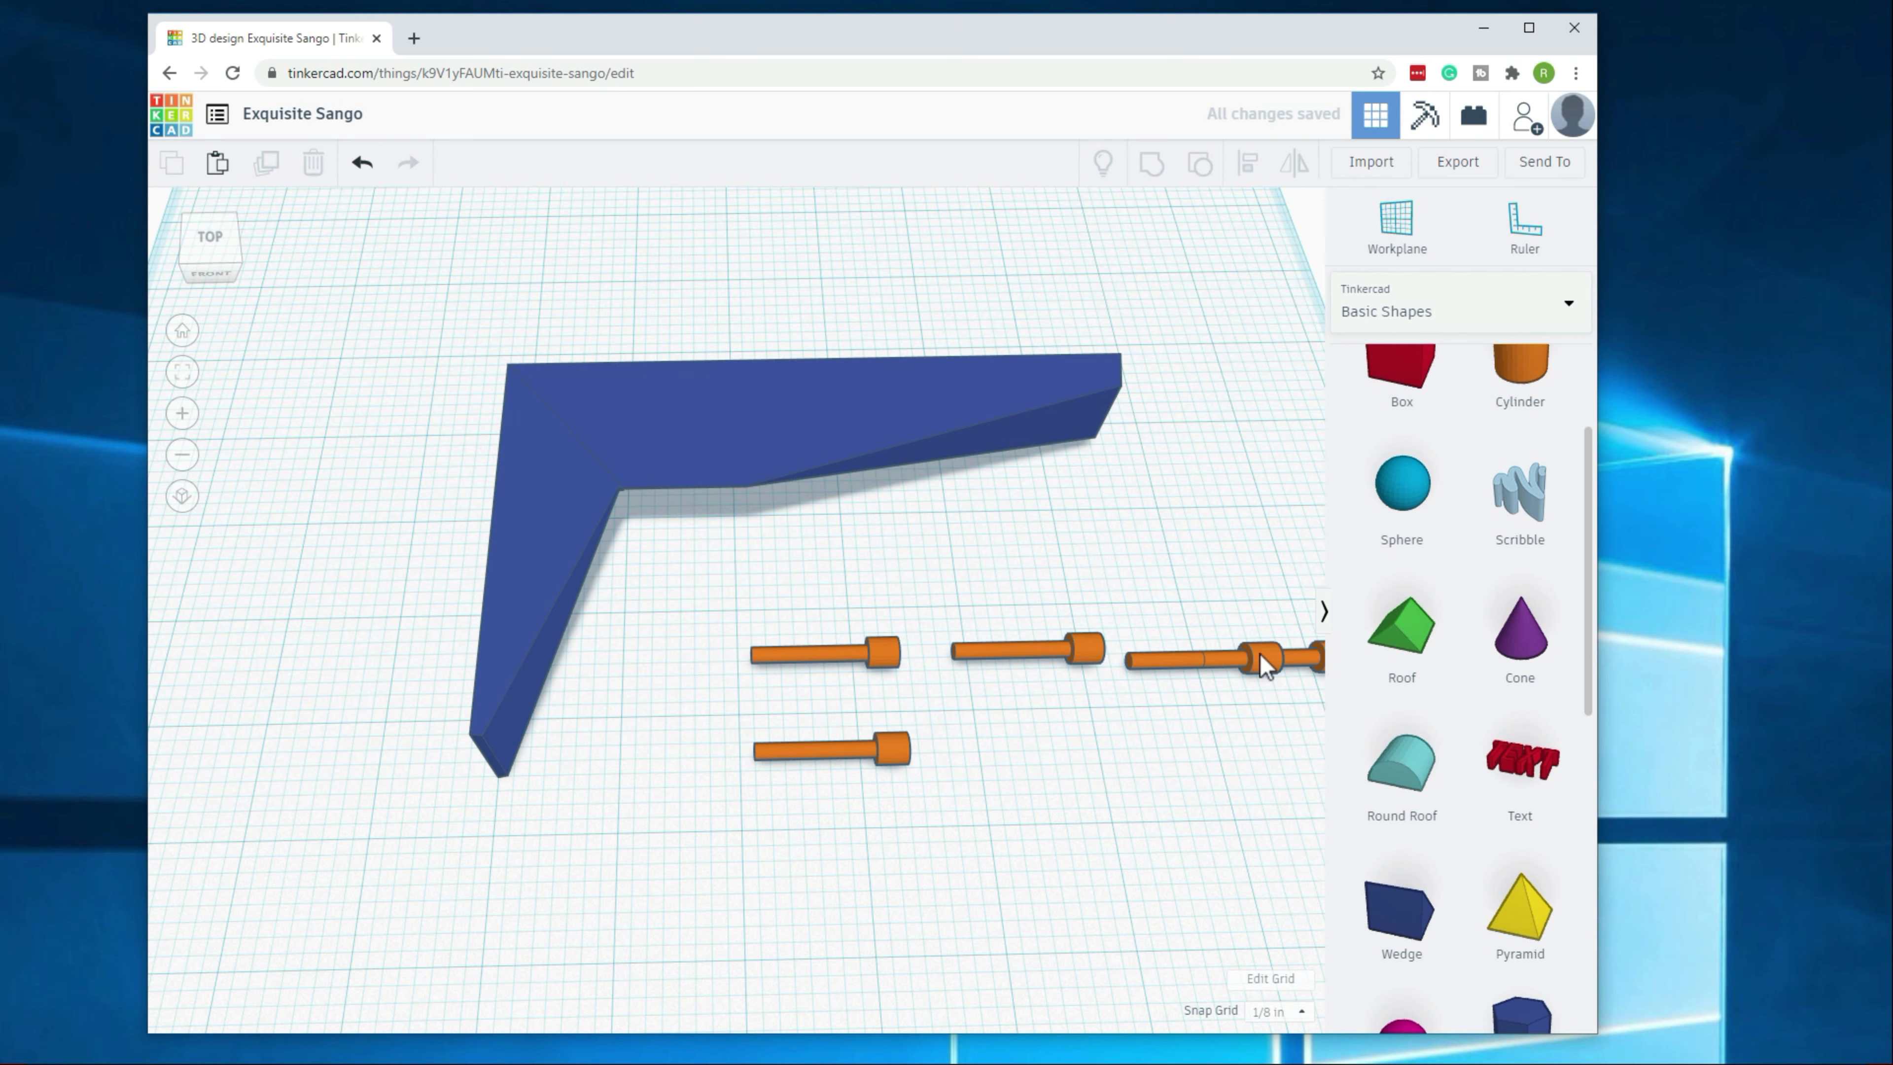
drag(1260, 654, 1104, 740)
drag(1263, 655, 1178, 749)
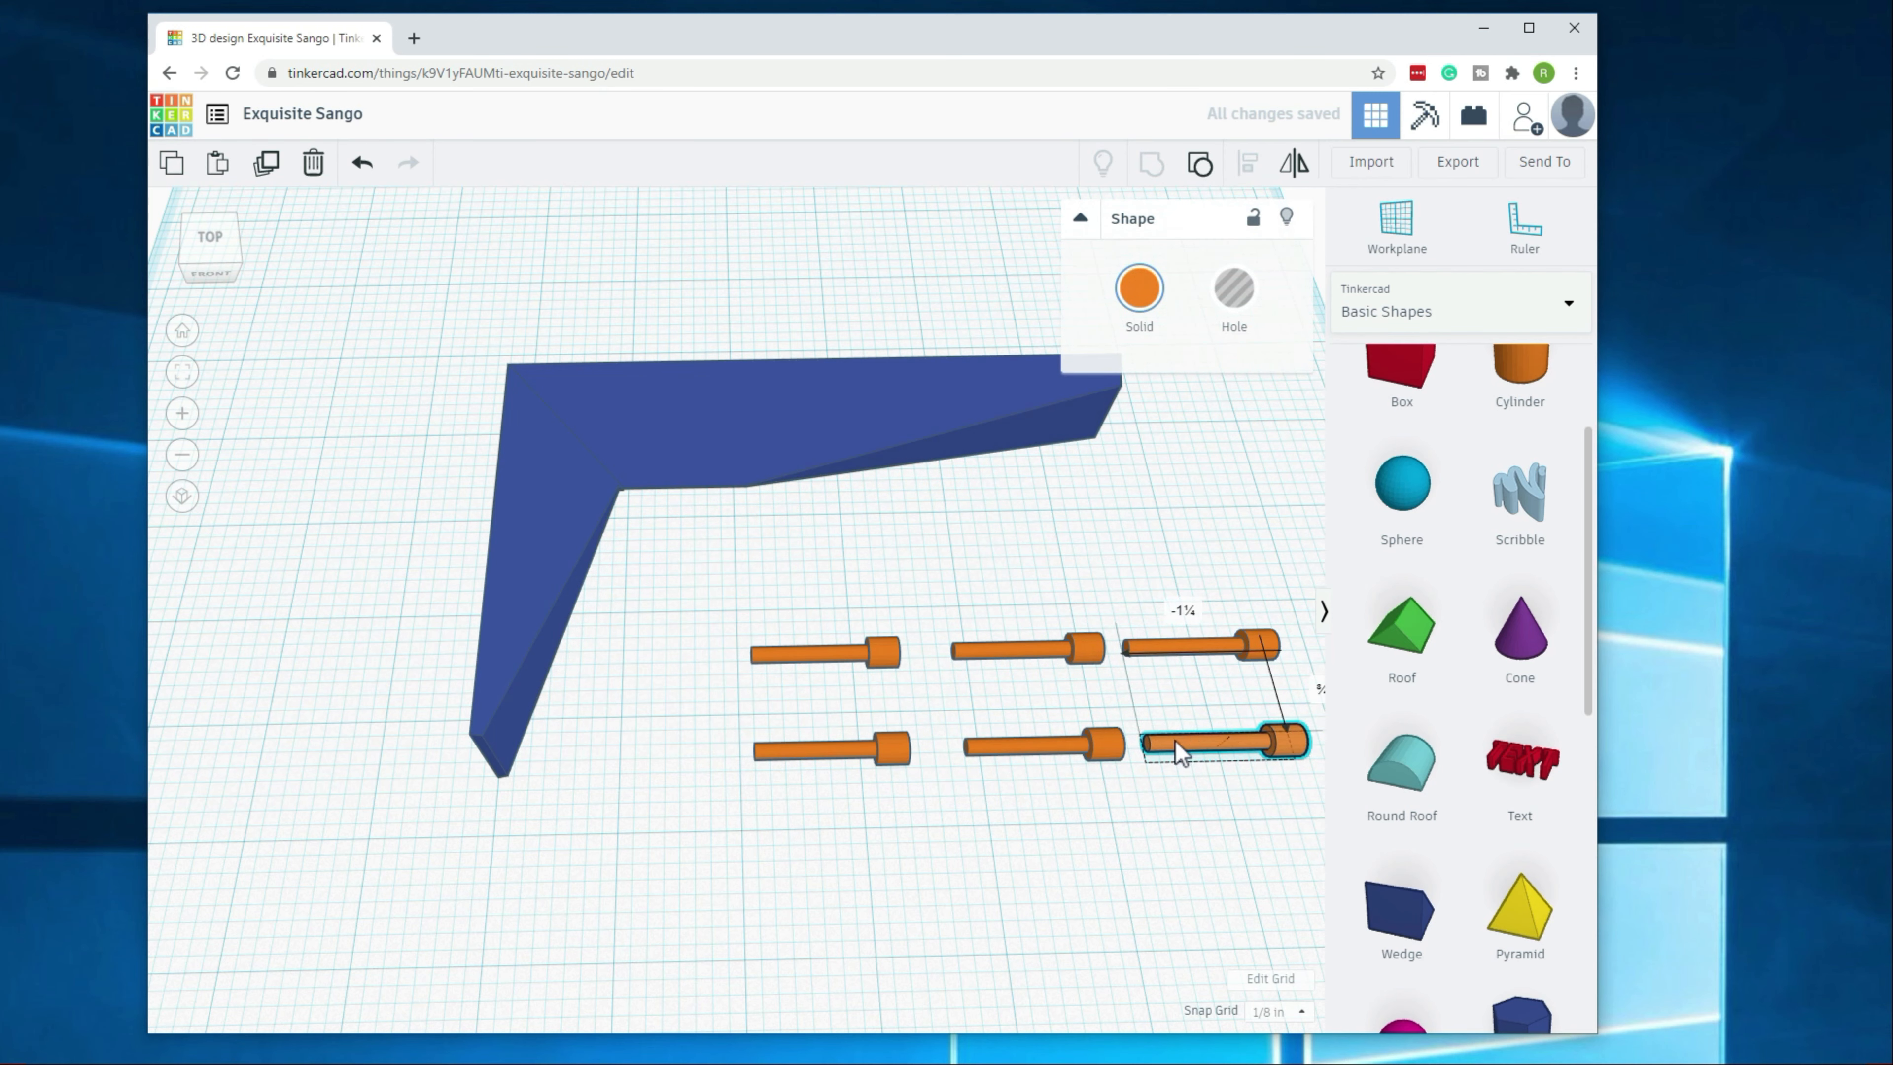
click(1080, 898)
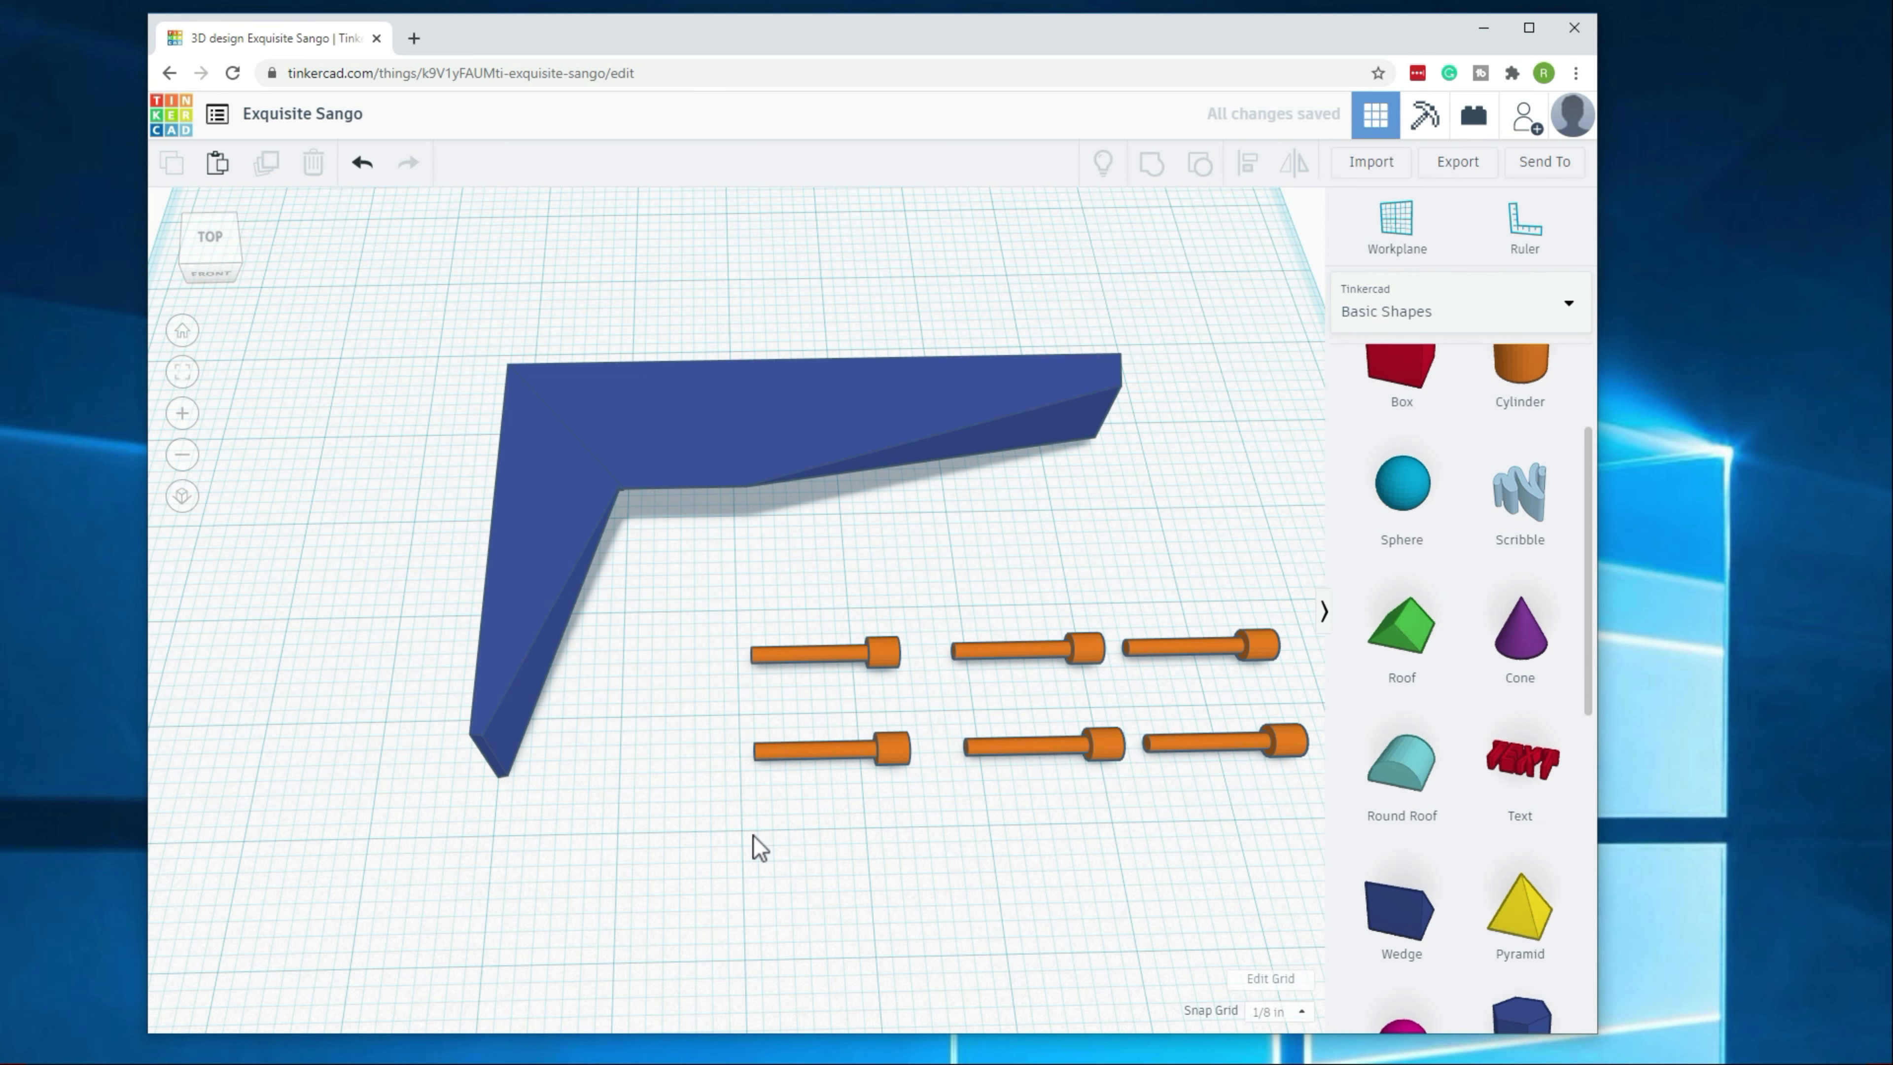
Step: Try one pin at workplane level against the frame corner's short leg, and pull it back out
right_drag(753, 836, 825, 670)
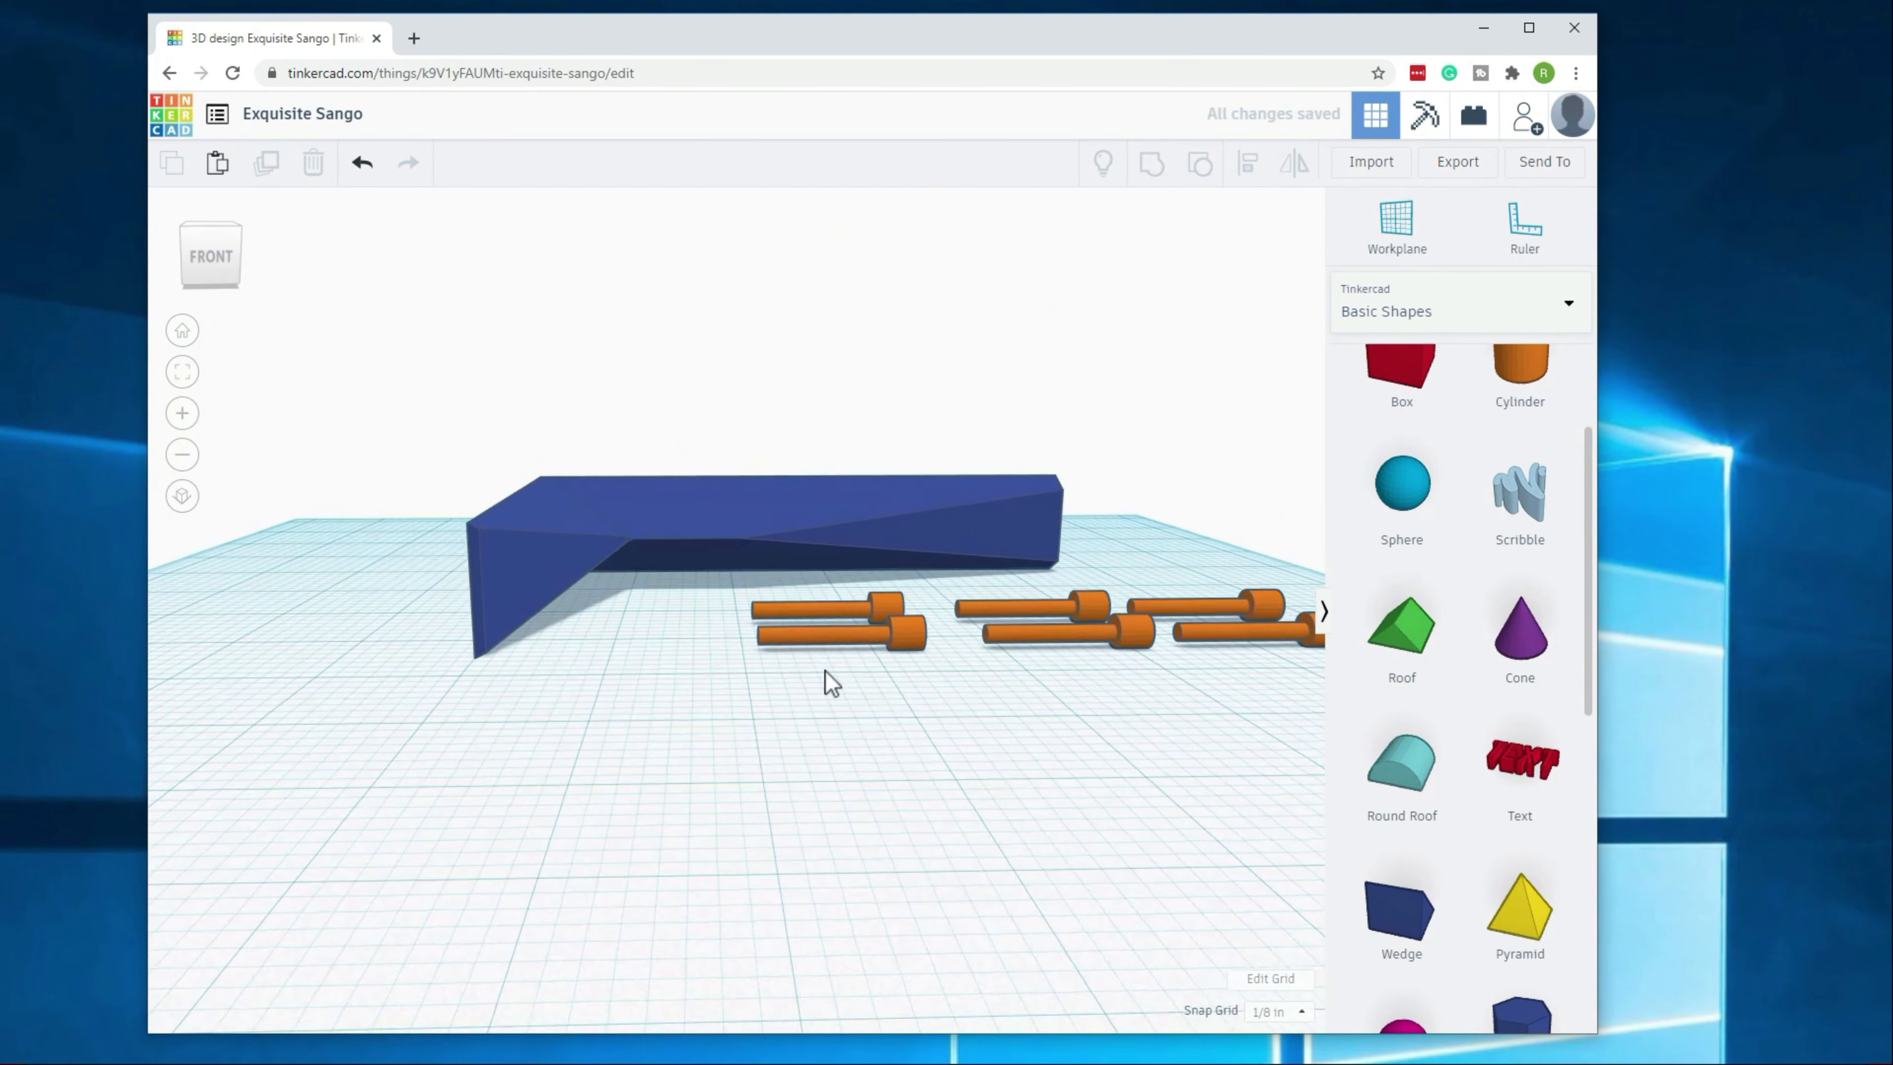
drag(889, 626, 551, 618)
right_drag(545, 731, 755, 637)
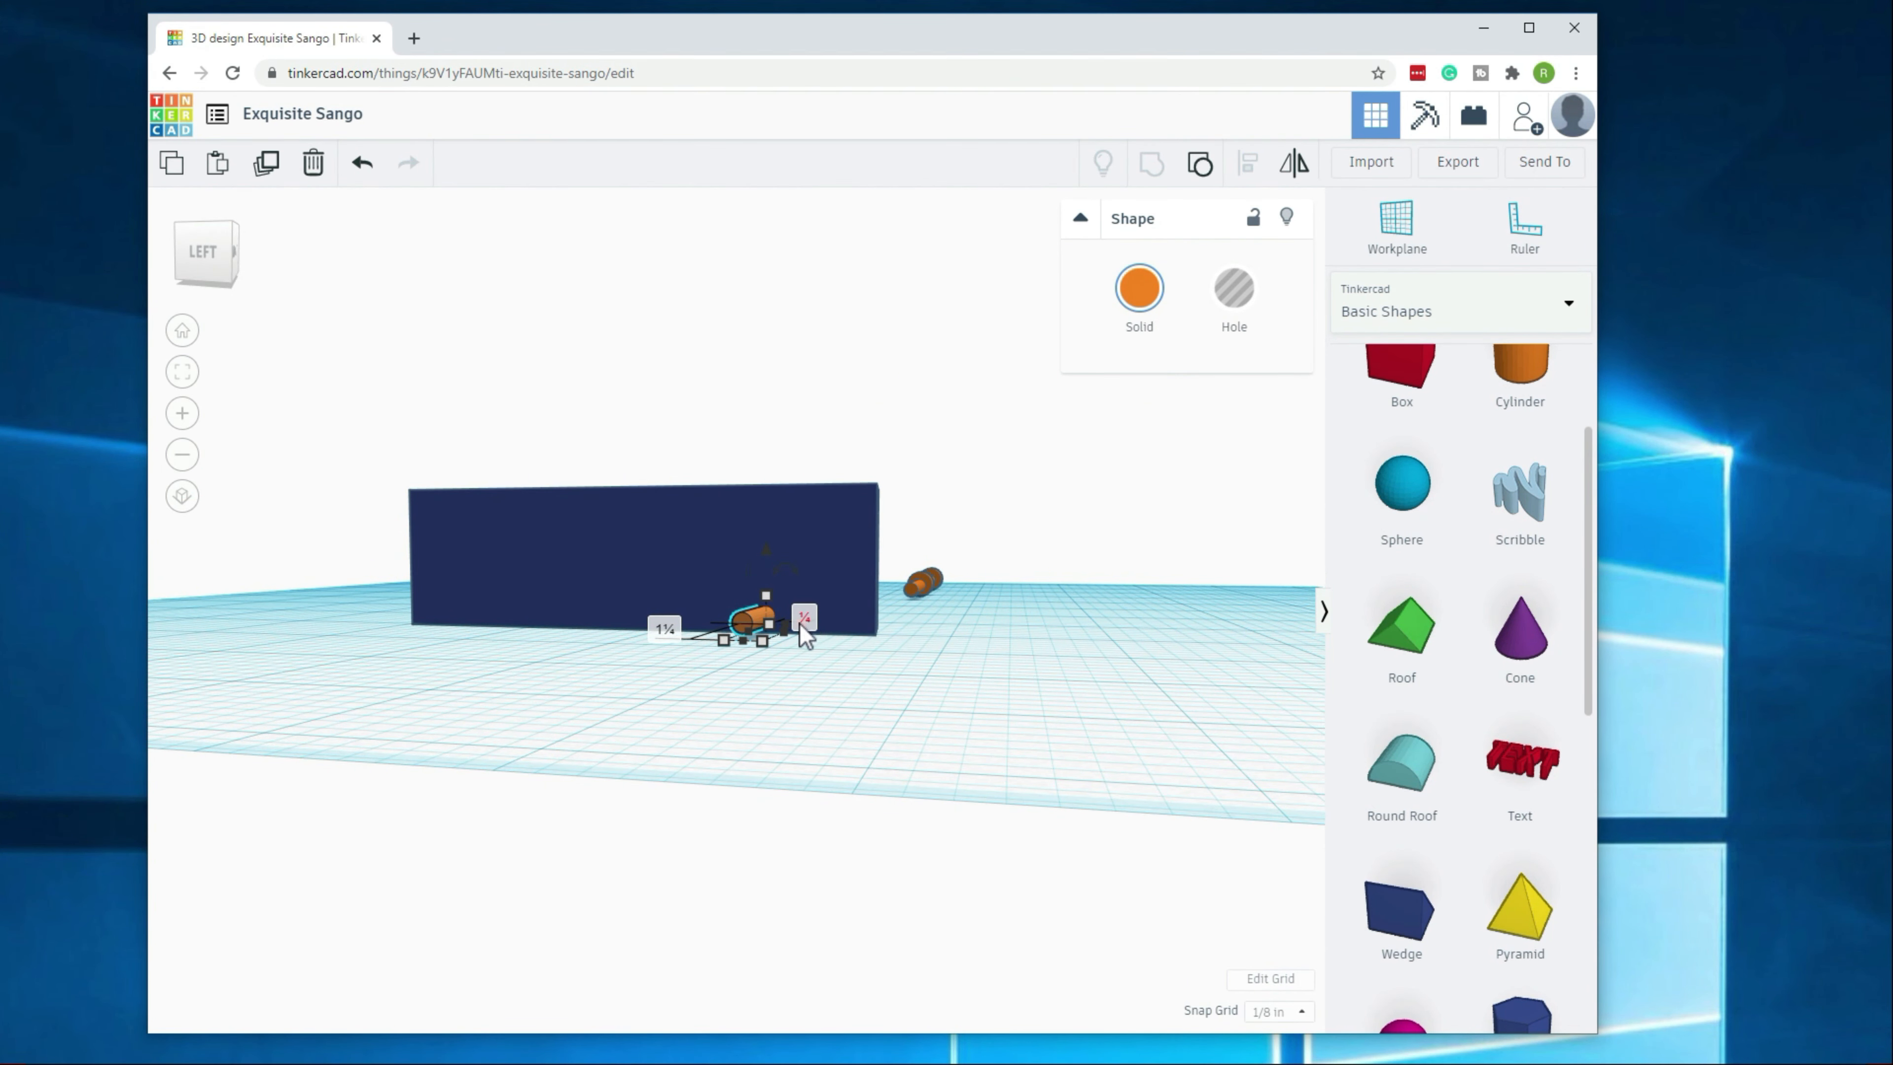
right_drag(865, 671, 574, 716)
drag(559, 638, 764, 687)
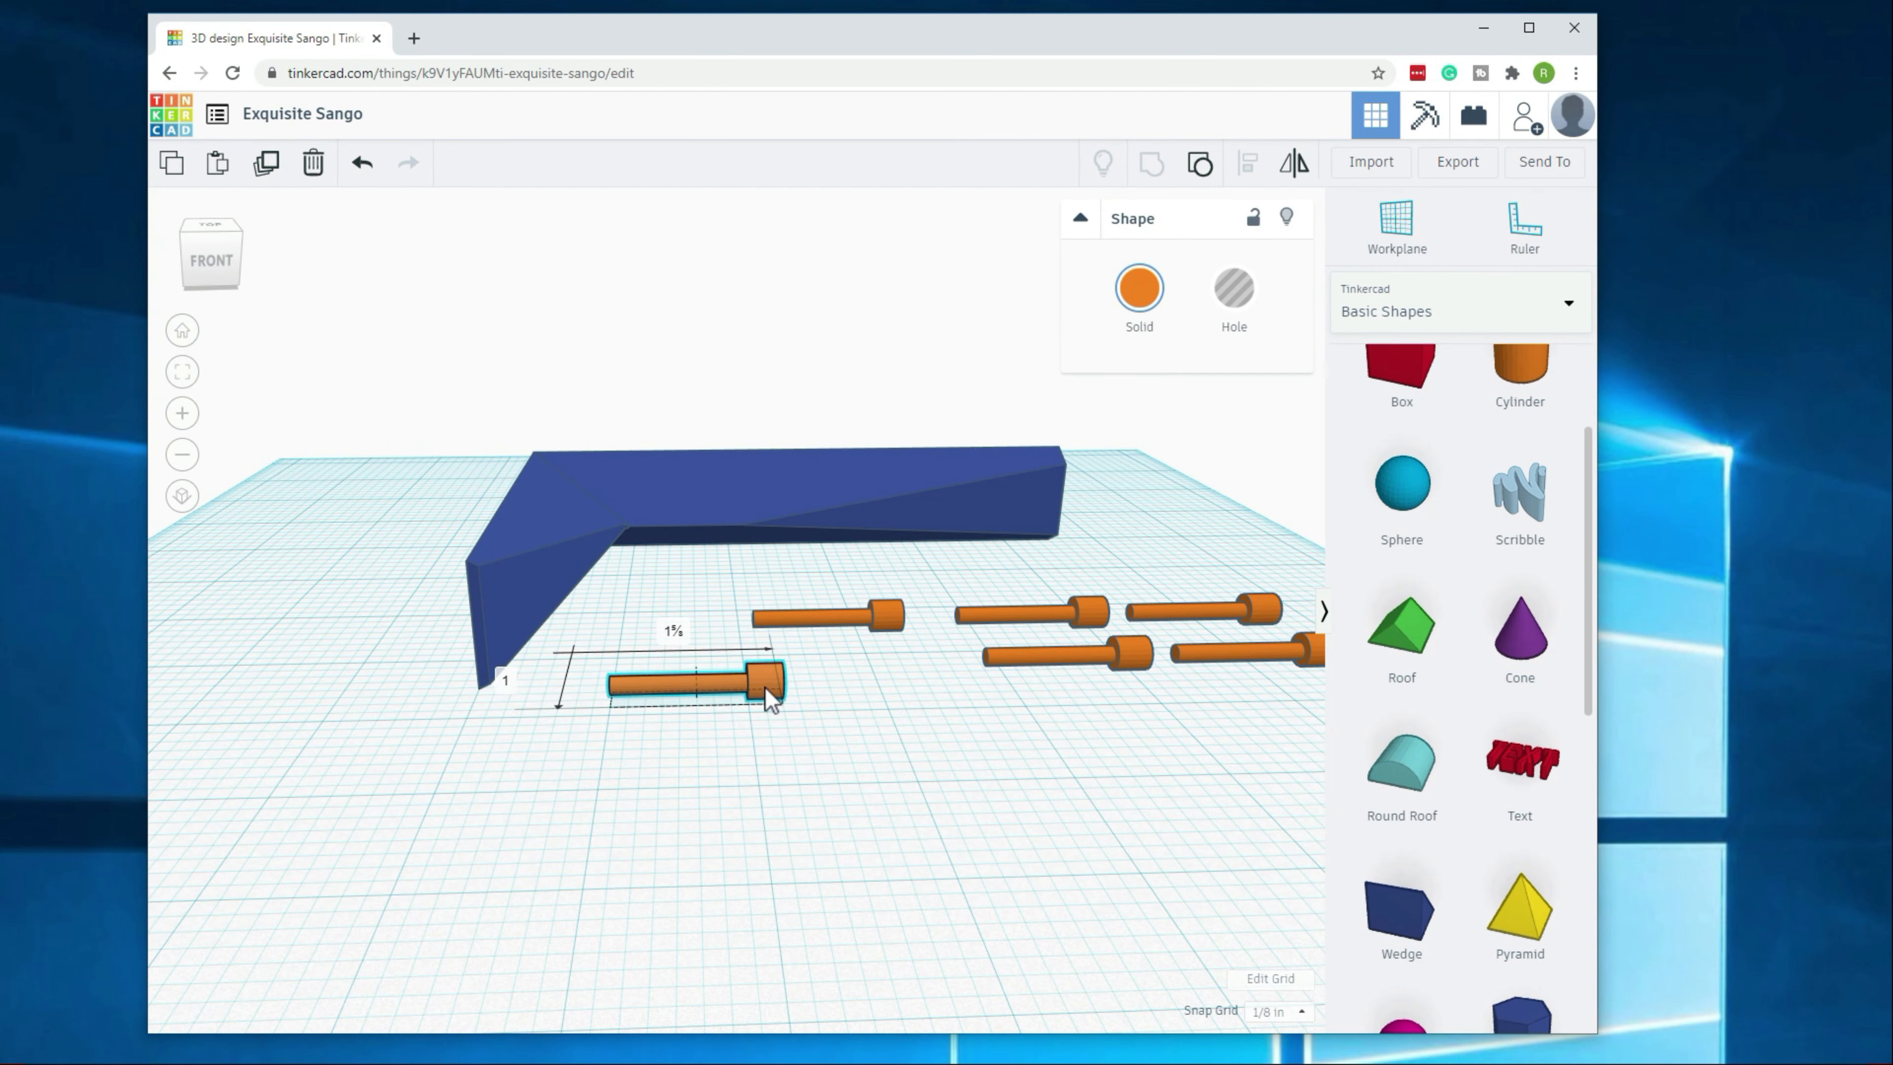
Step: Raise the front pin above the workplane and slide its thin end through the frame corner's short leg
click(505, 608)
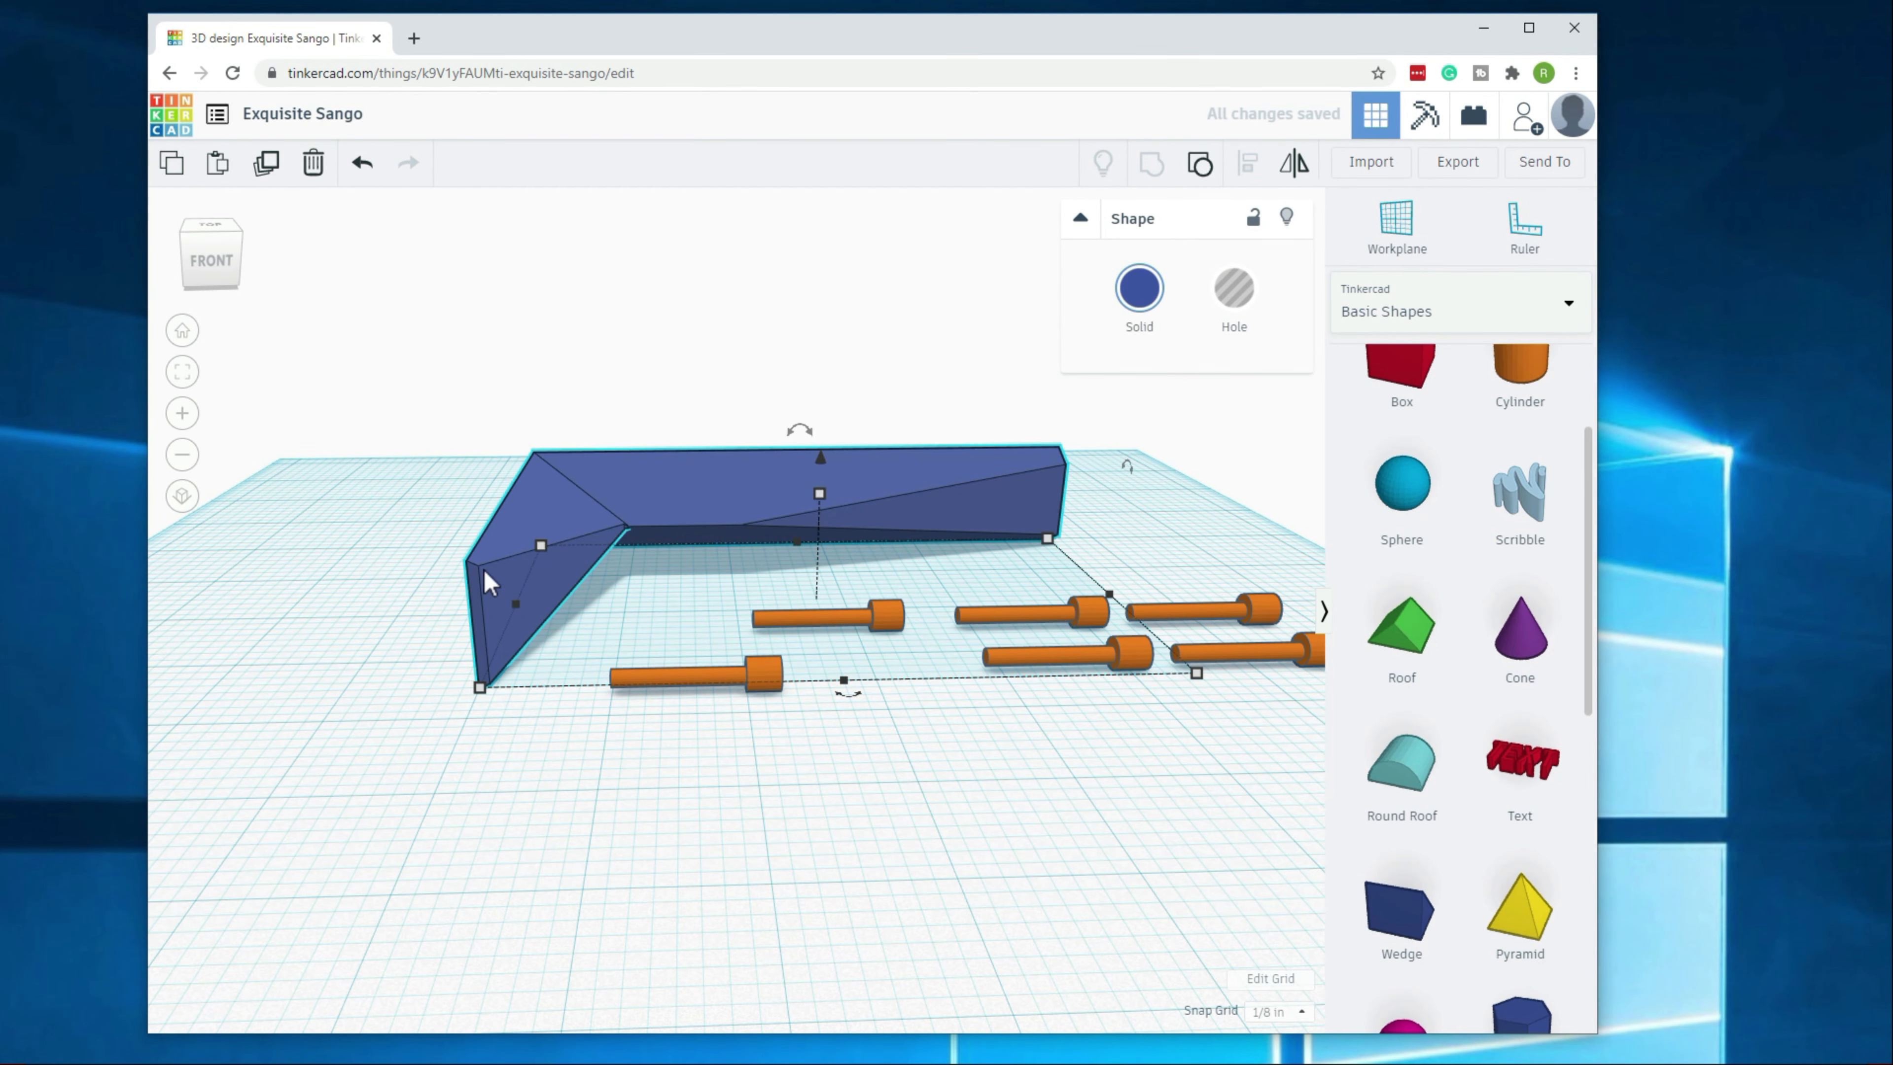
click(760, 670)
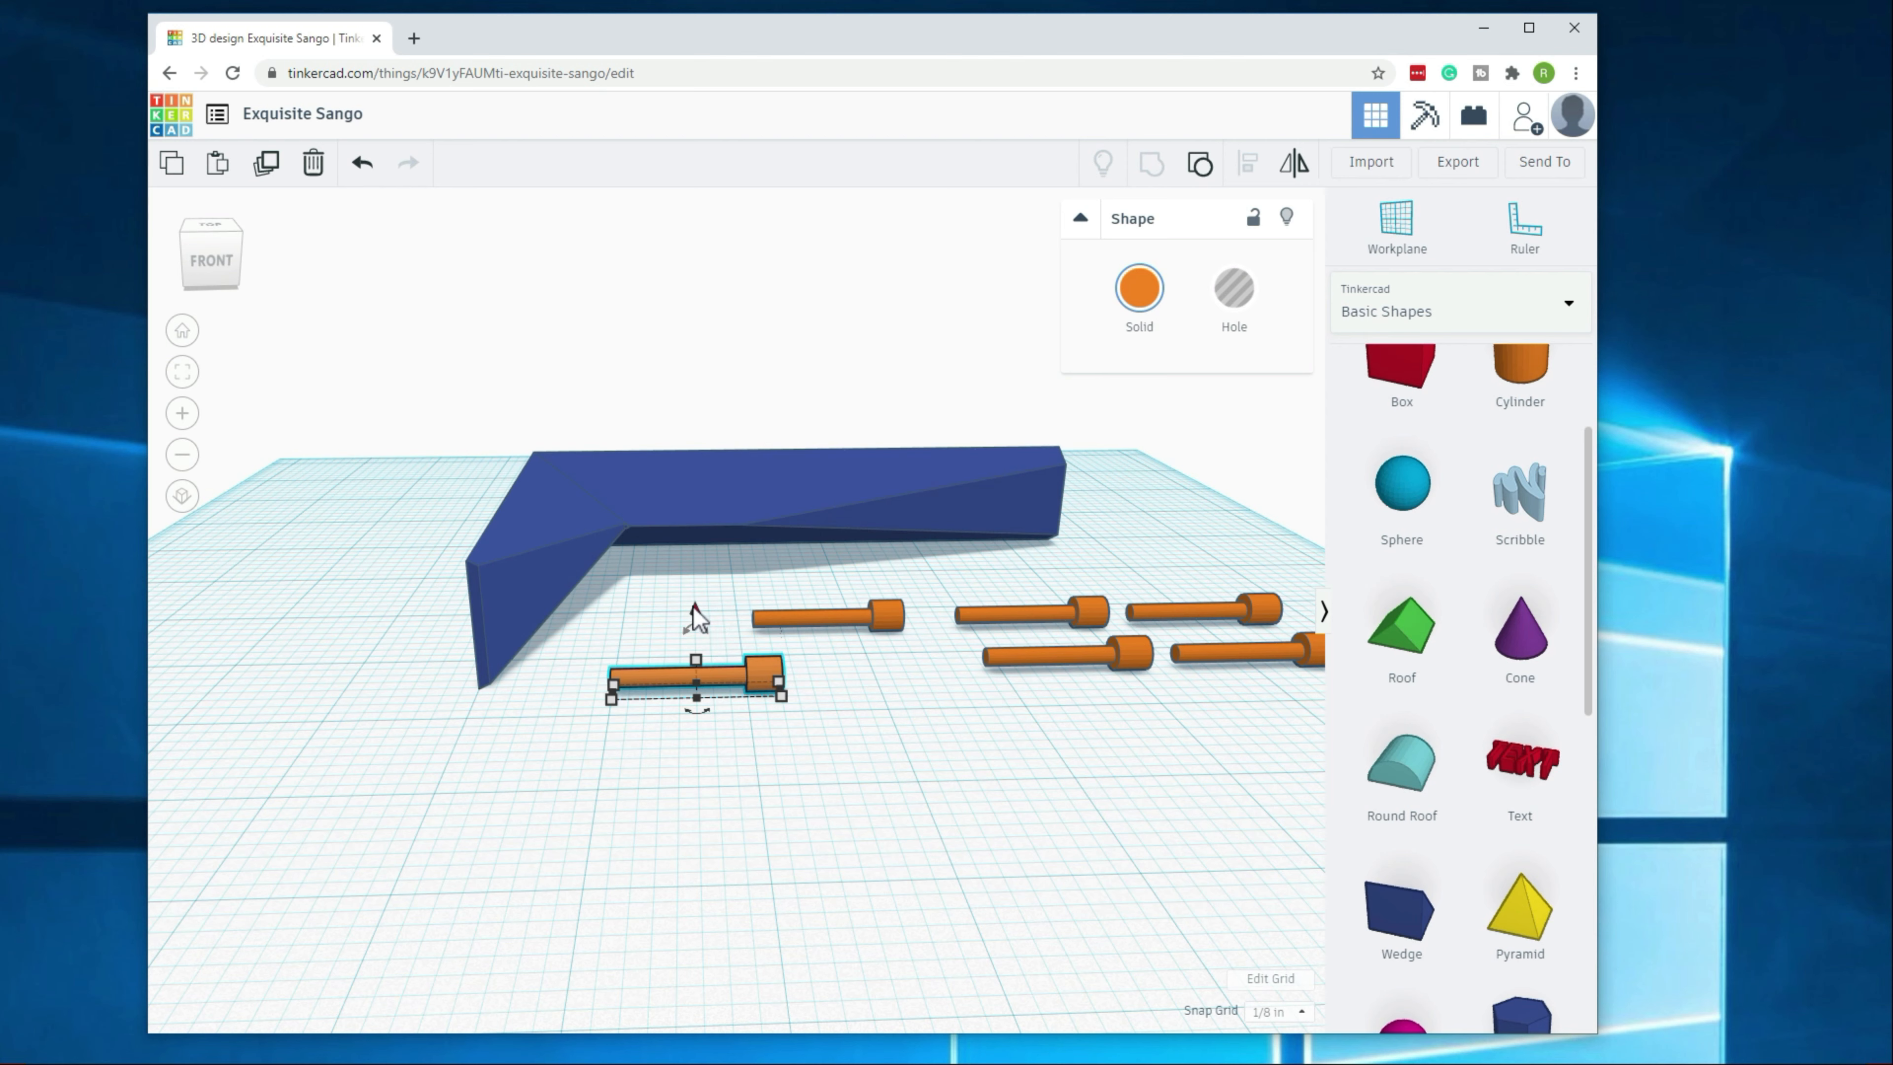
drag(695, 610, 700, 594)
click(753, 802)
right_drag(753, 802, 917, 748)
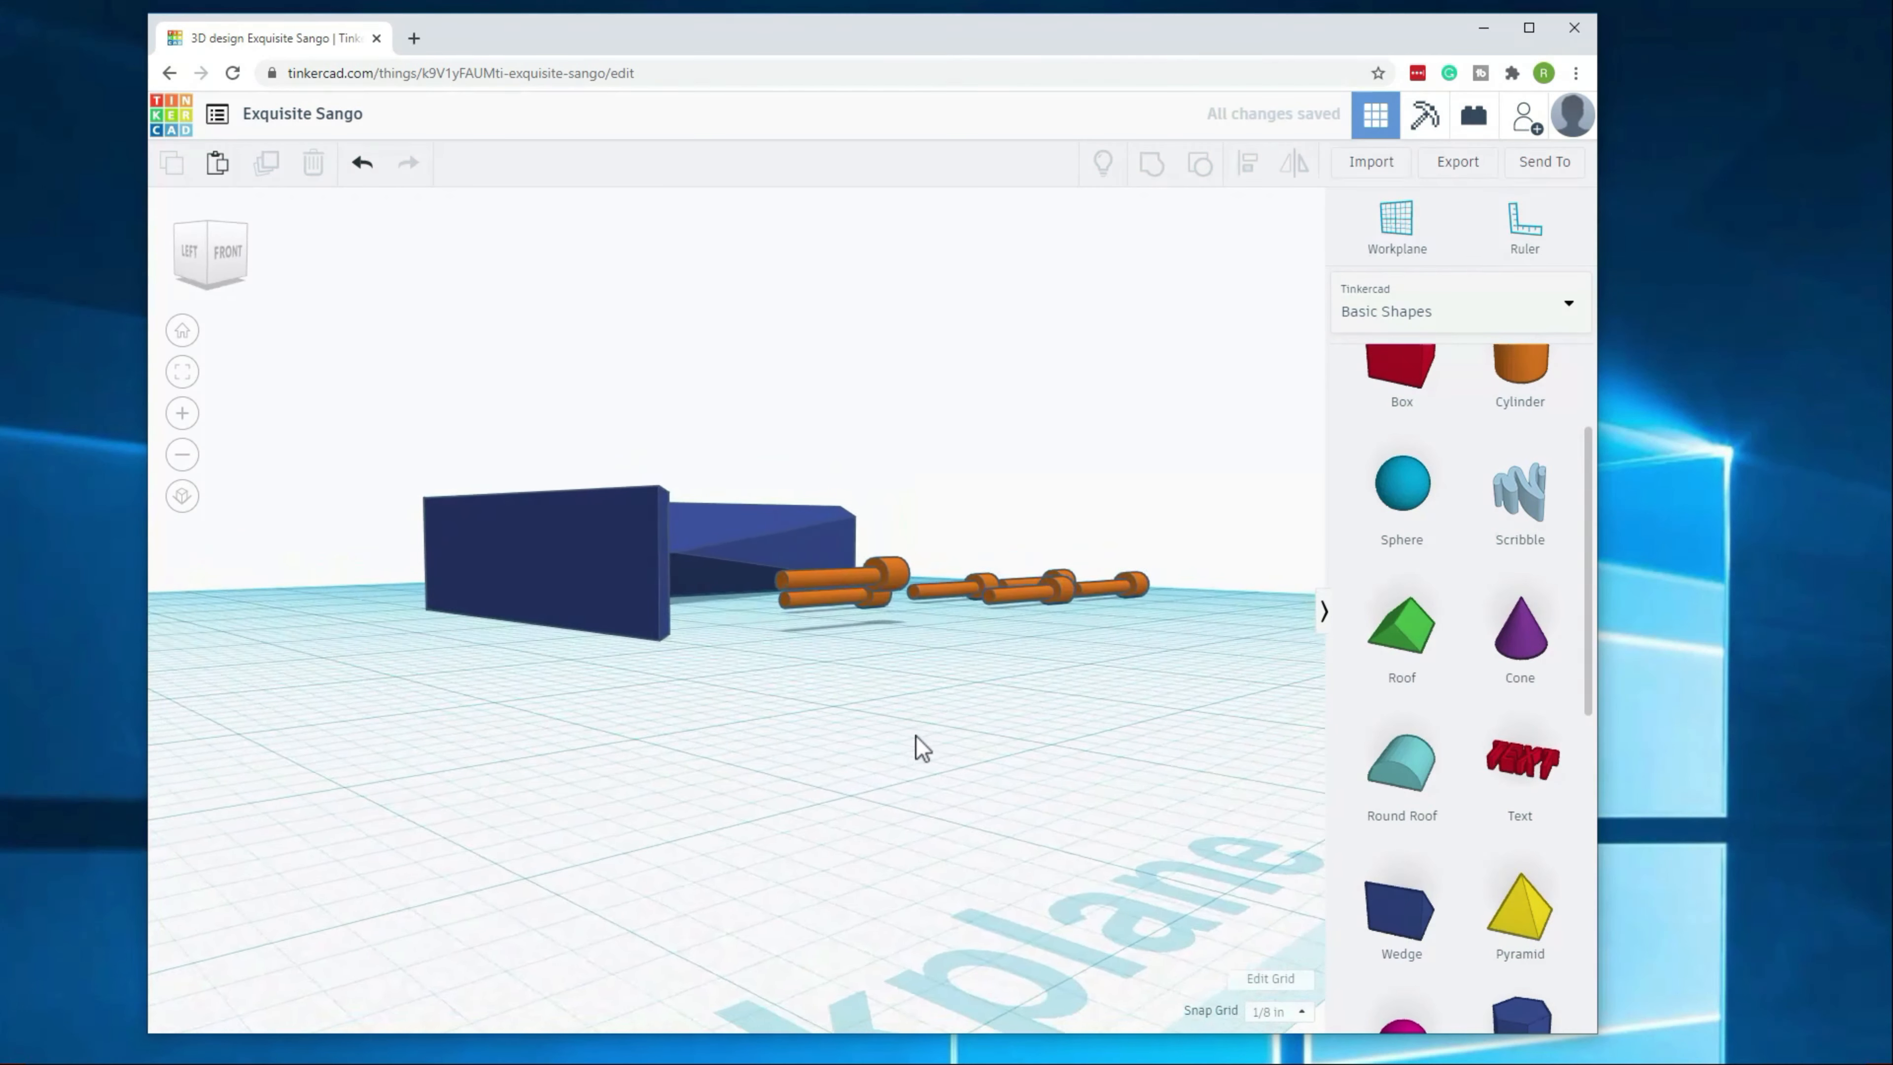
click(745, 592)
drag(745, 593, 700, 585)
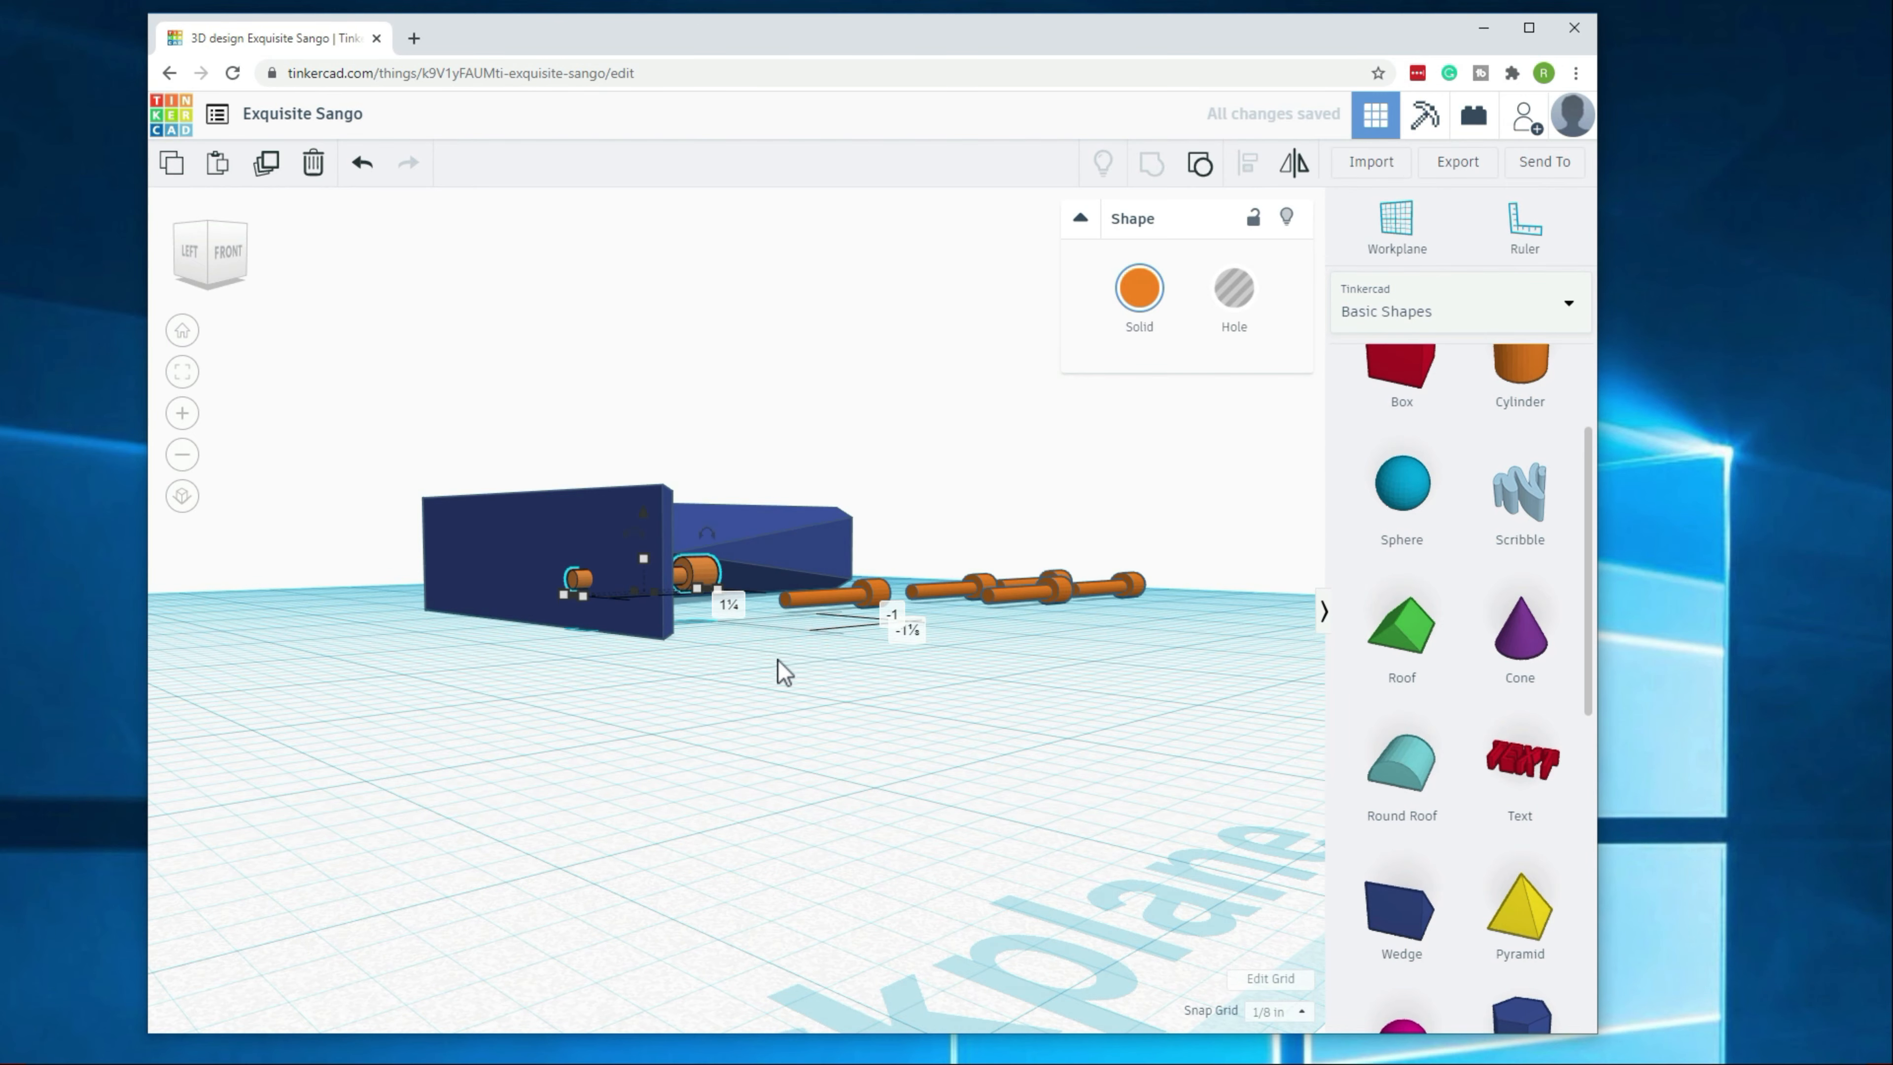
Step: Raise a second pin to 1/2 inch above the workplane and move it over to the frame corner's short leg
right_drag(777, 668, 845, 643)
click(890, 619)
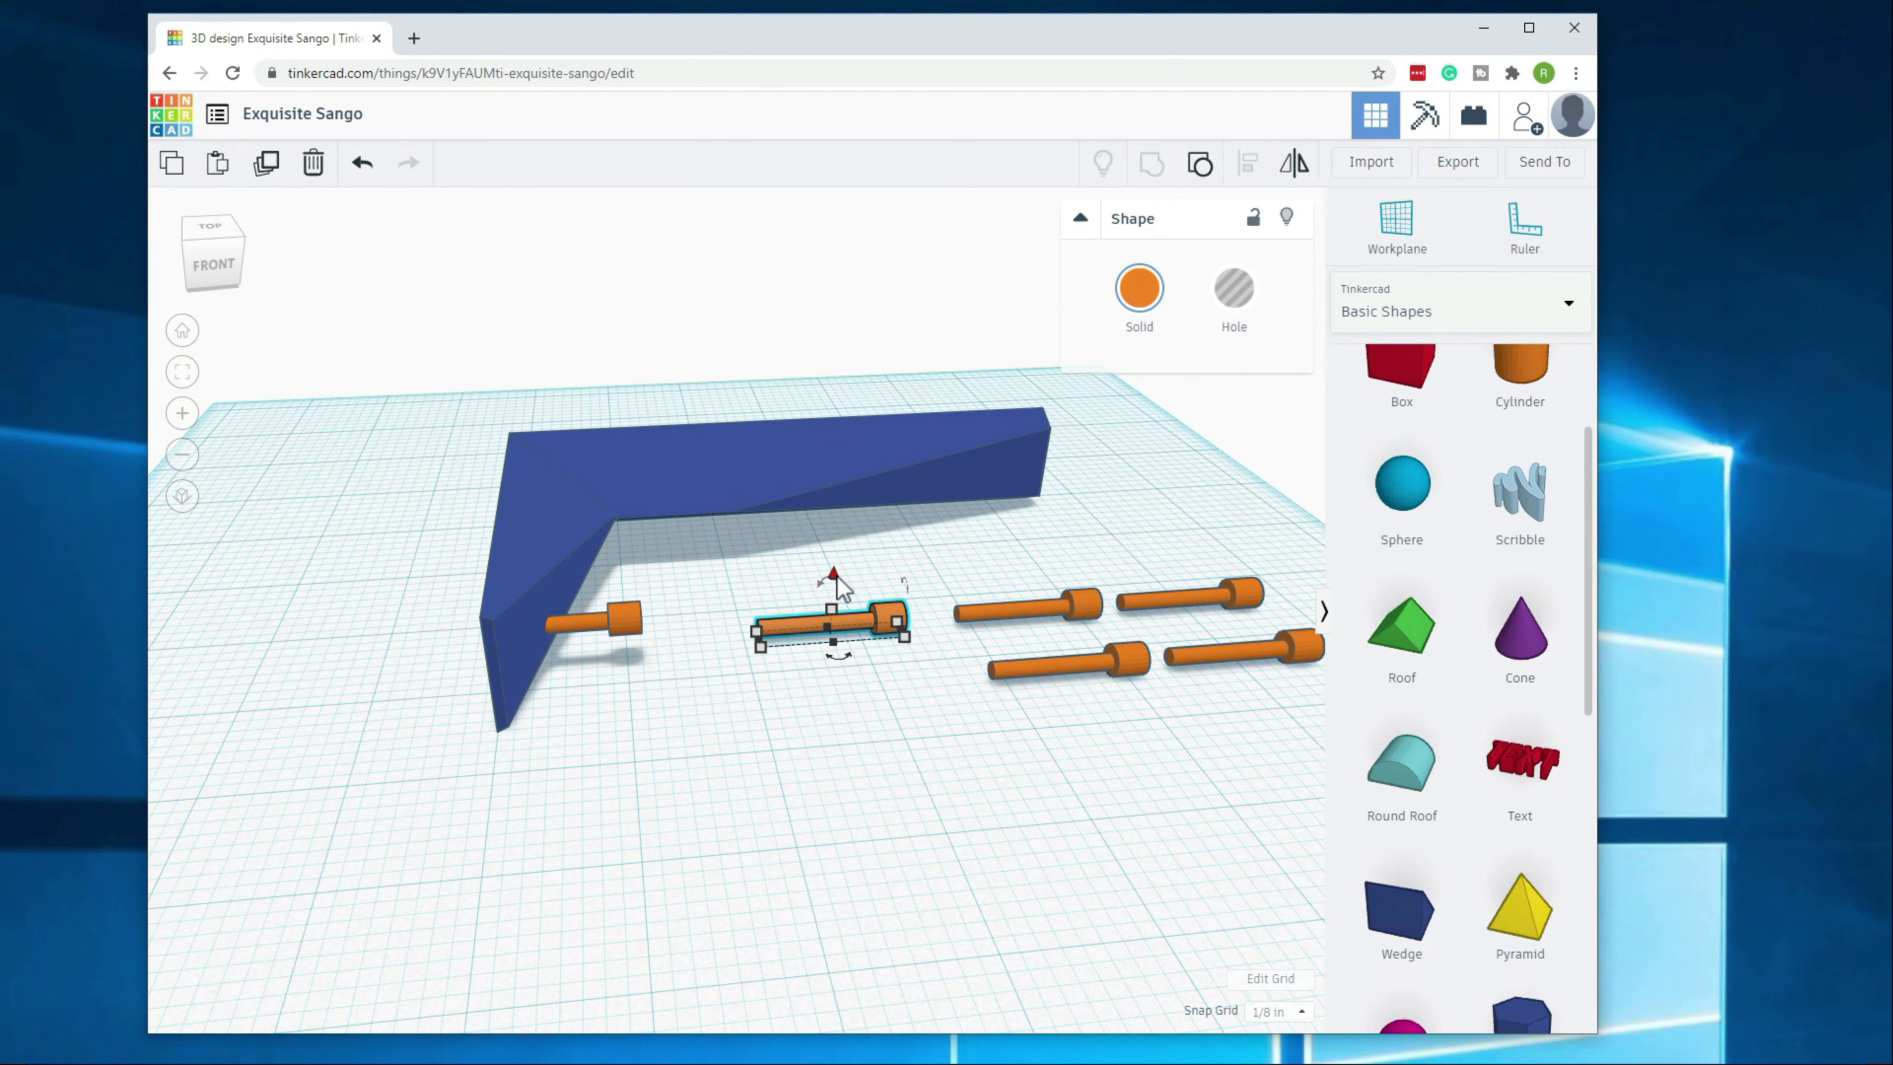
drag(837, 575, 832, 541)
right_drag(807, 705, 827, 596)
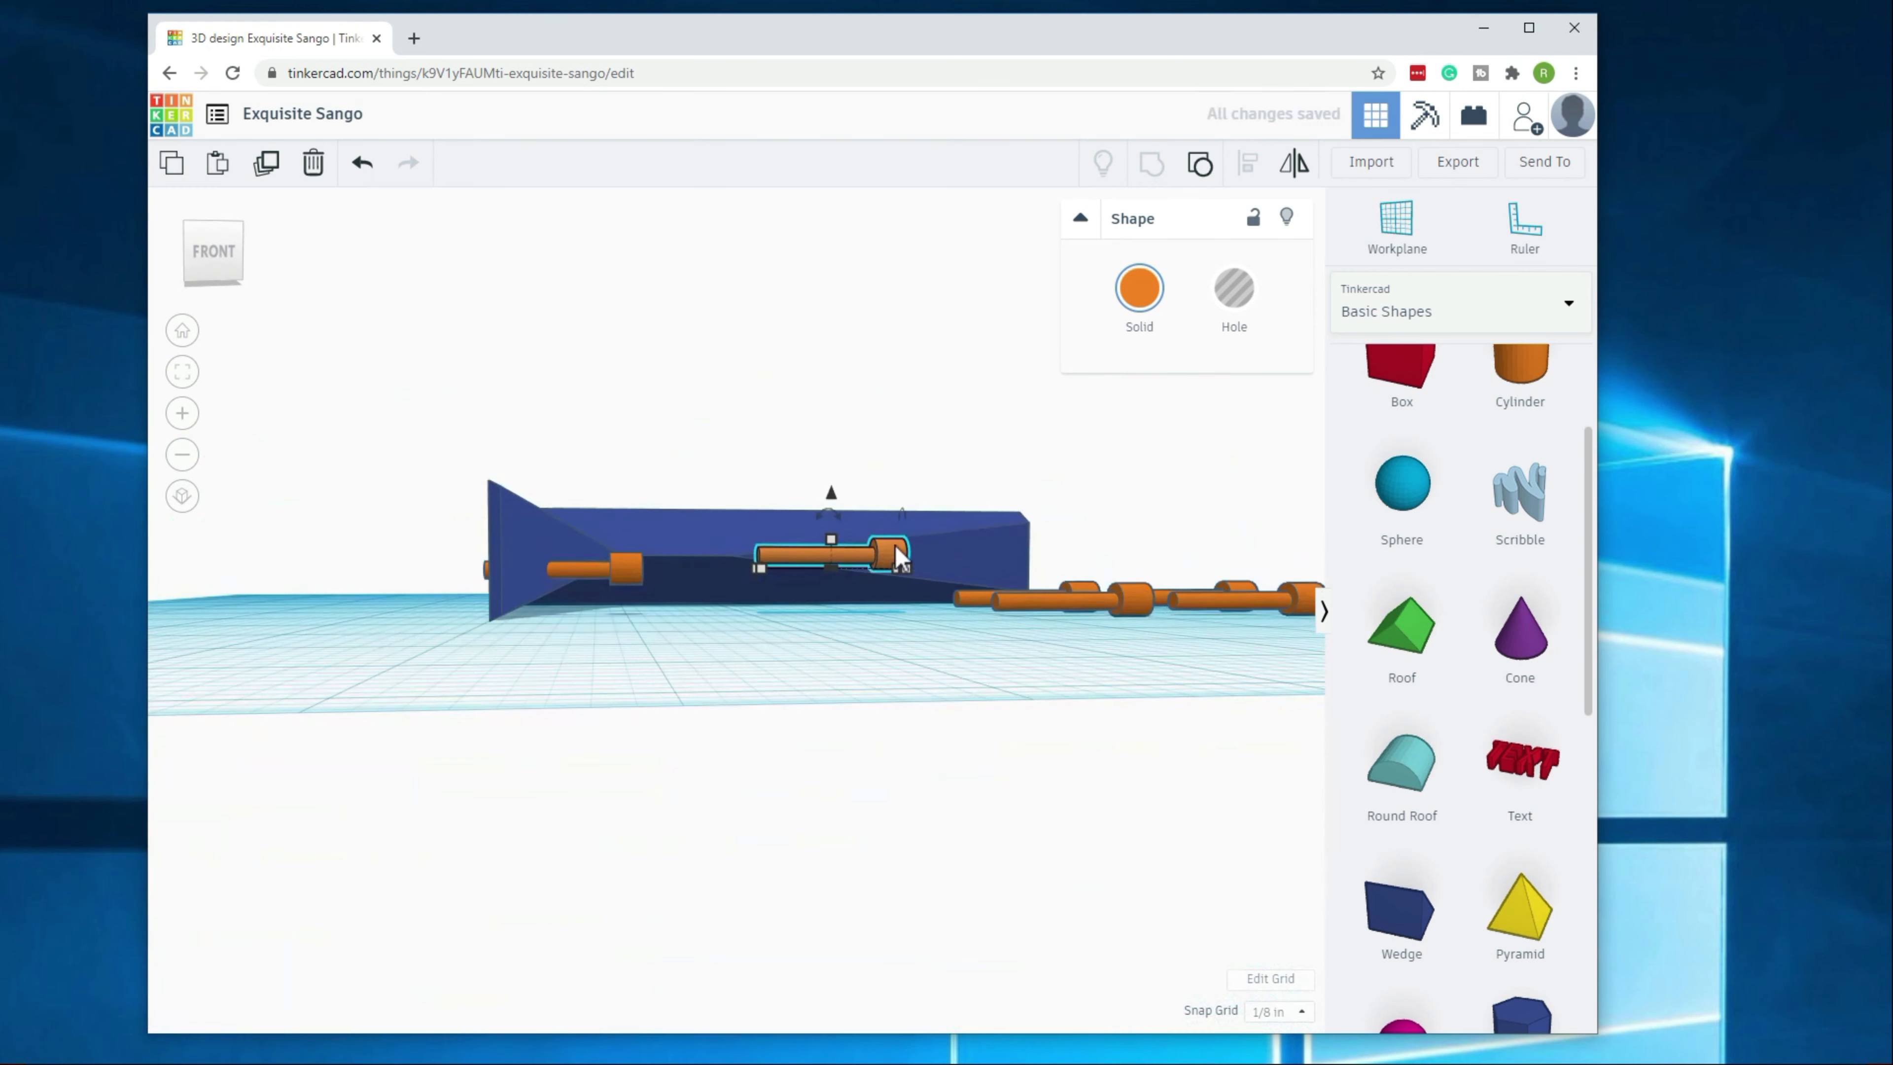
drag(832, 494, 833, 484)
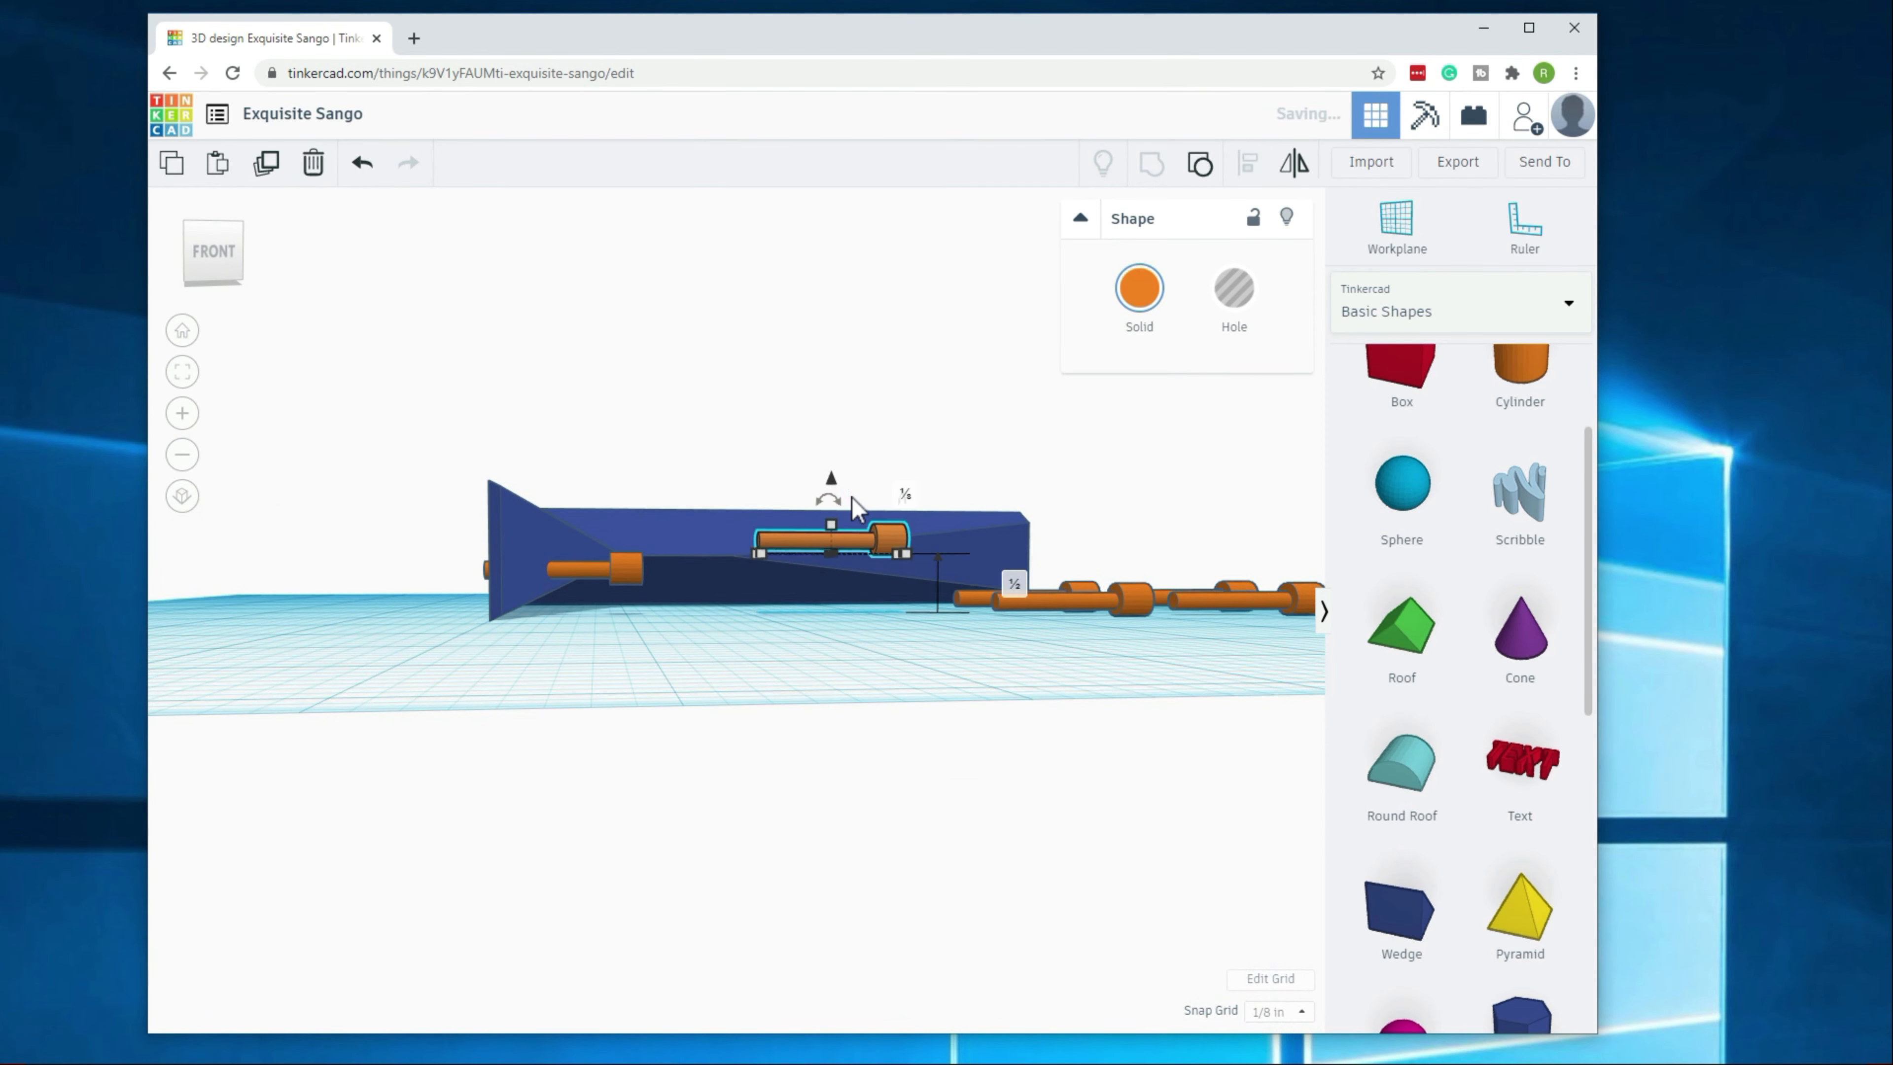
drag(892, 543, 622, 550)
Step: Position the second pin above the first one, with its thin end passing through the short leg
right_drag(642, 587, 726, 537)
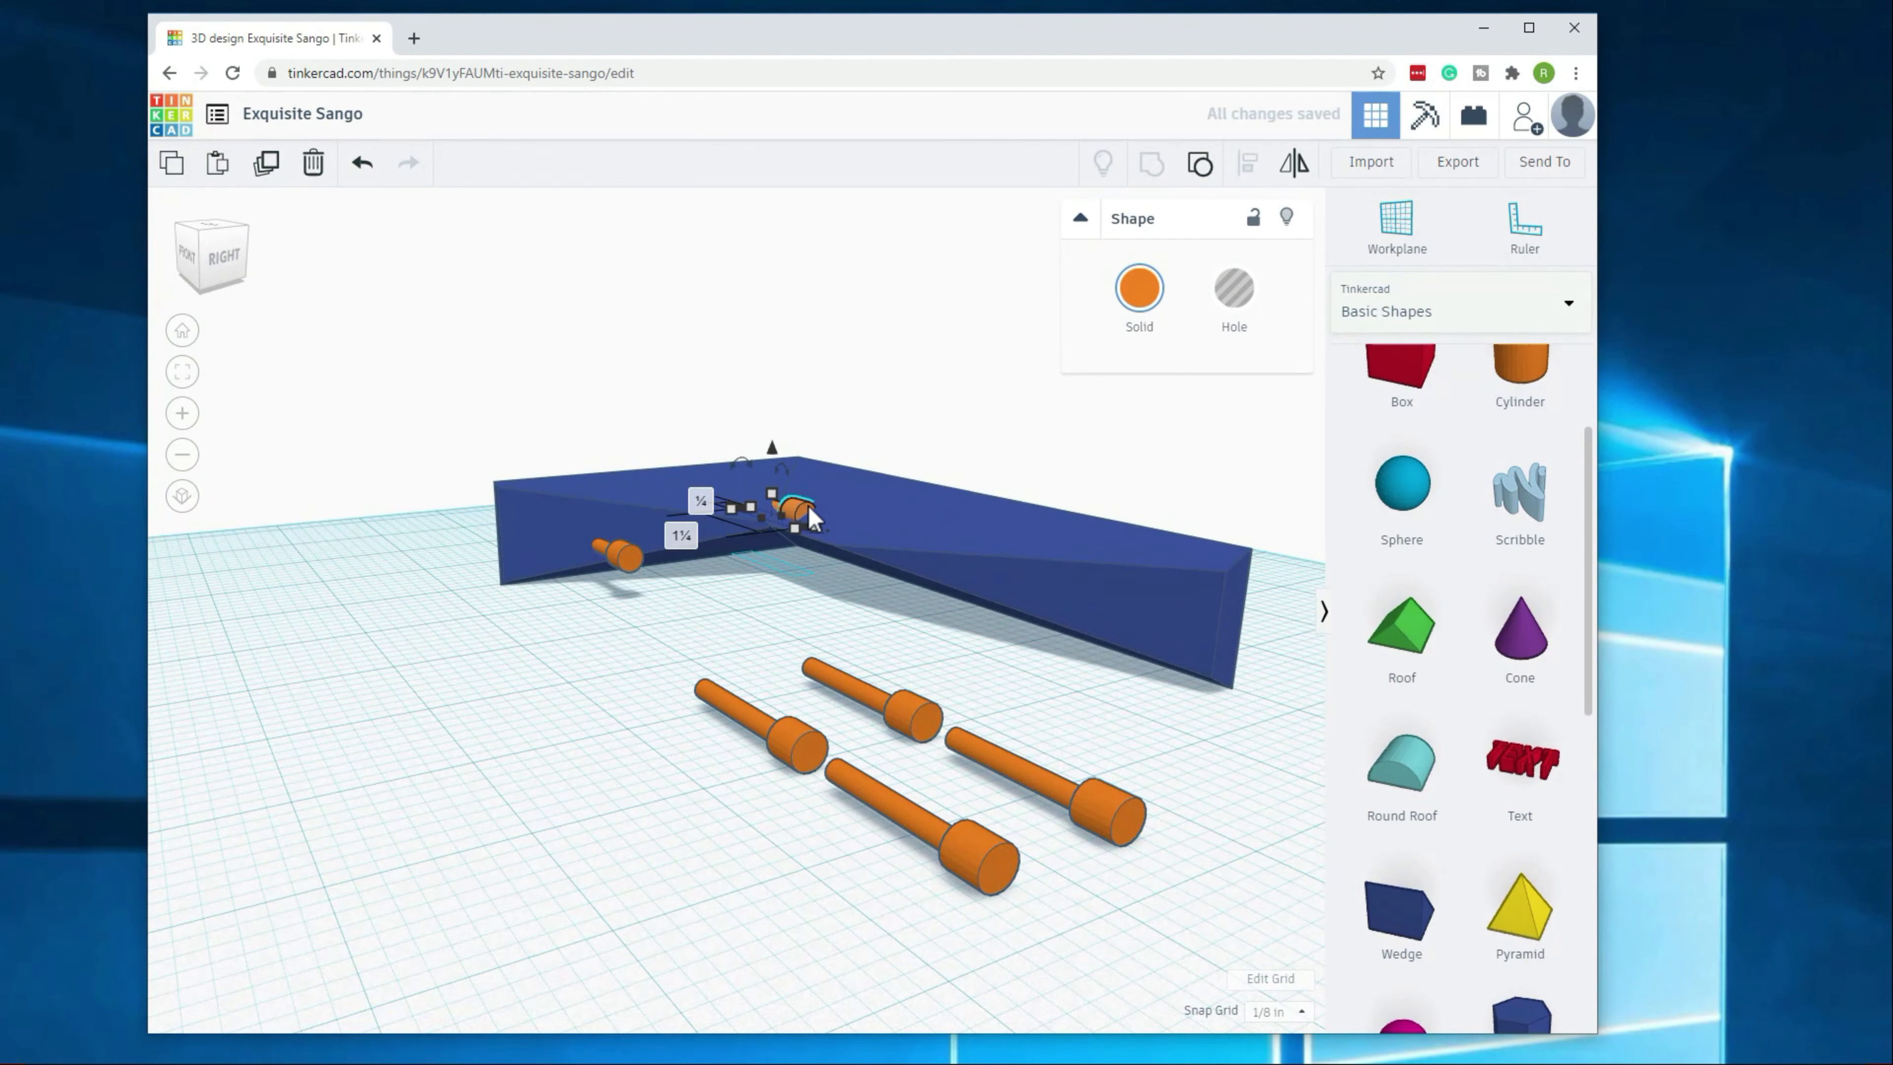
drag(682, 521, 620, 528)
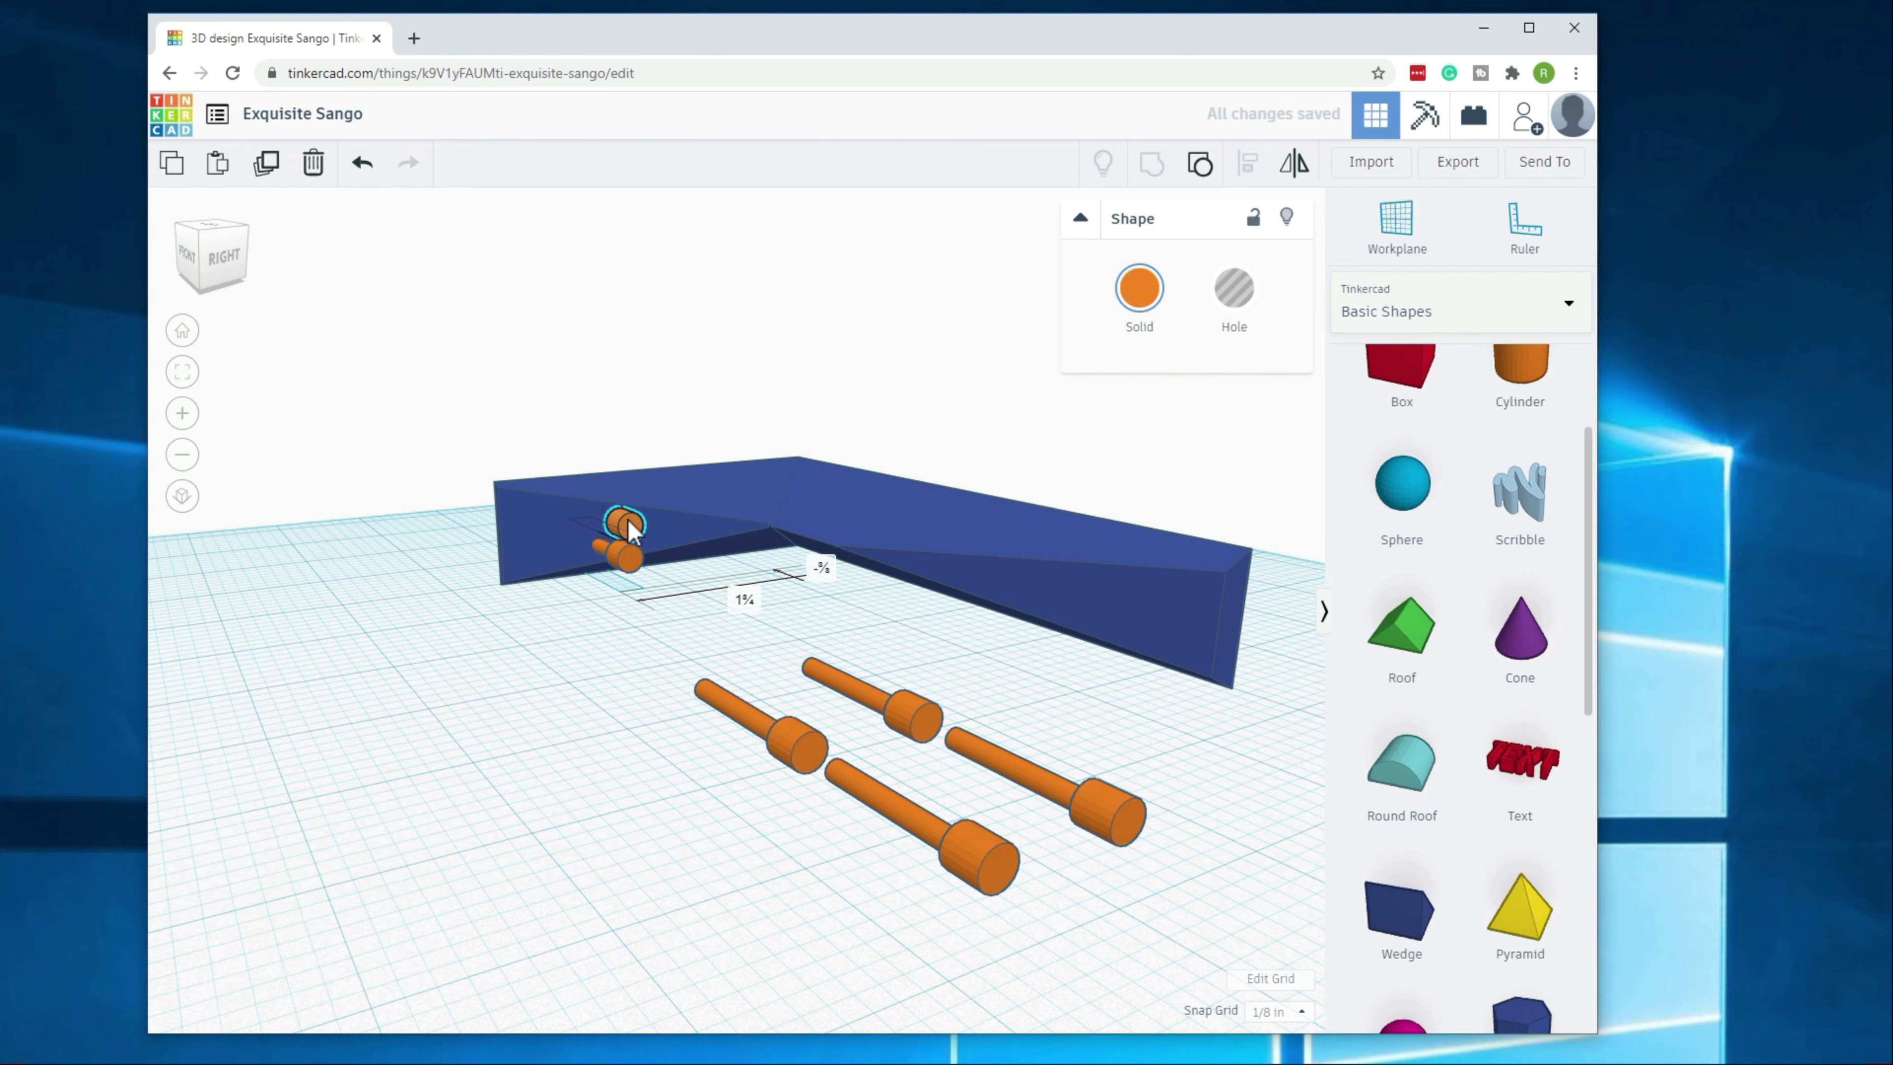
right_drag(571, 642, 667, 723)
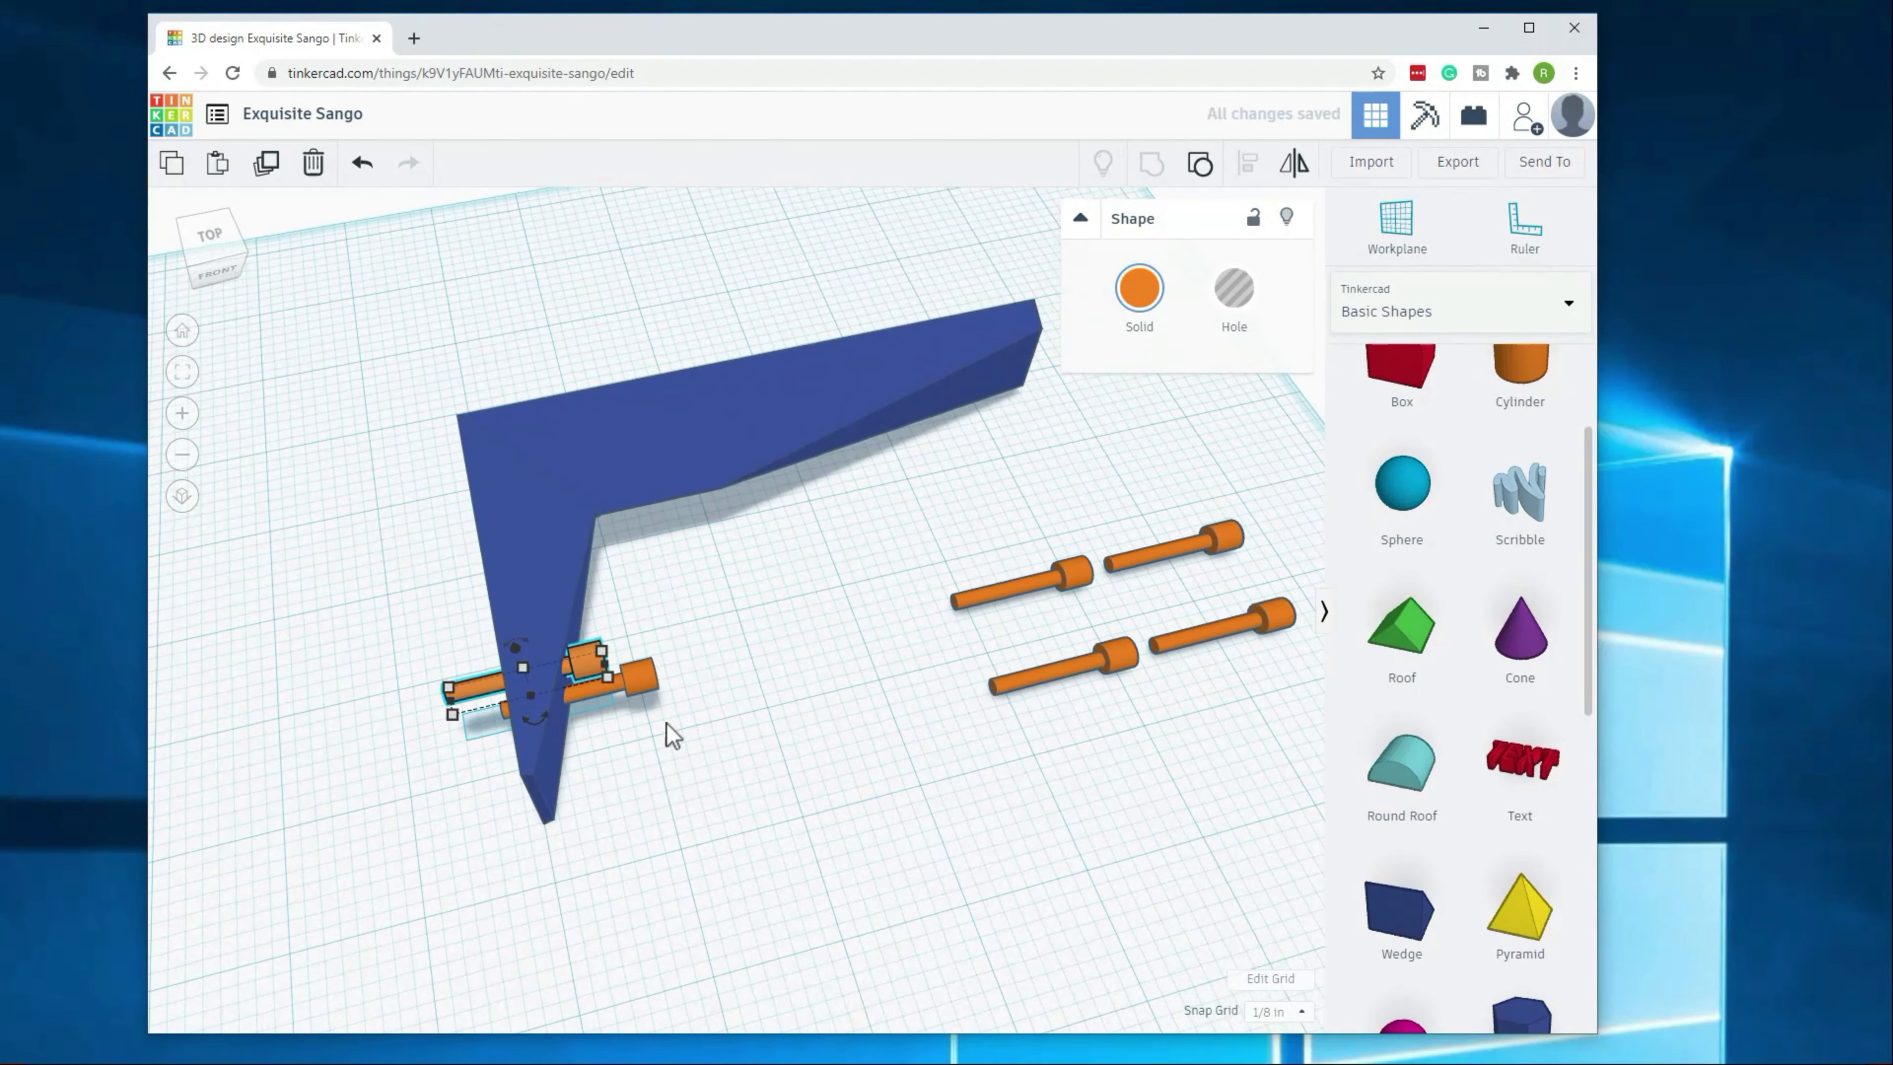
click(670, 723)
drag(599, 662, 617, 657)
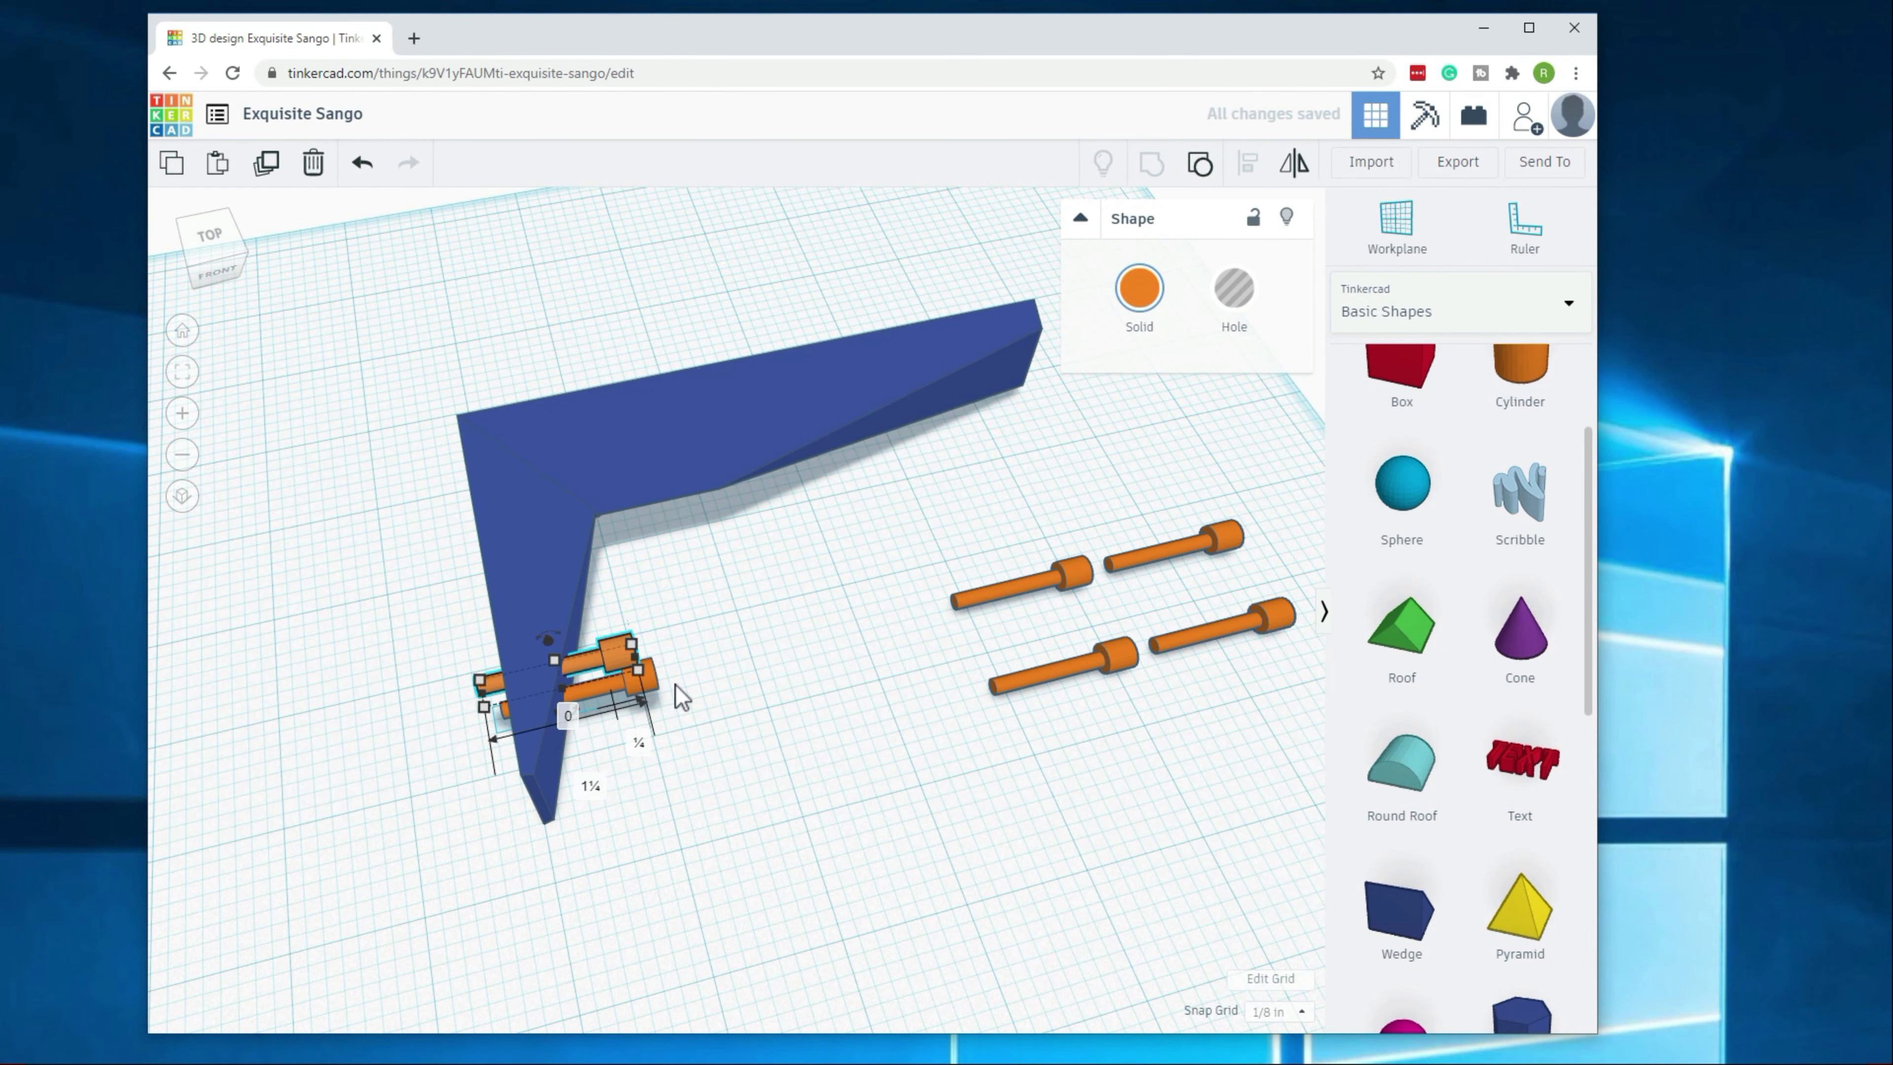
right_drag(676, 689, 591, 611)
click(690, 634)
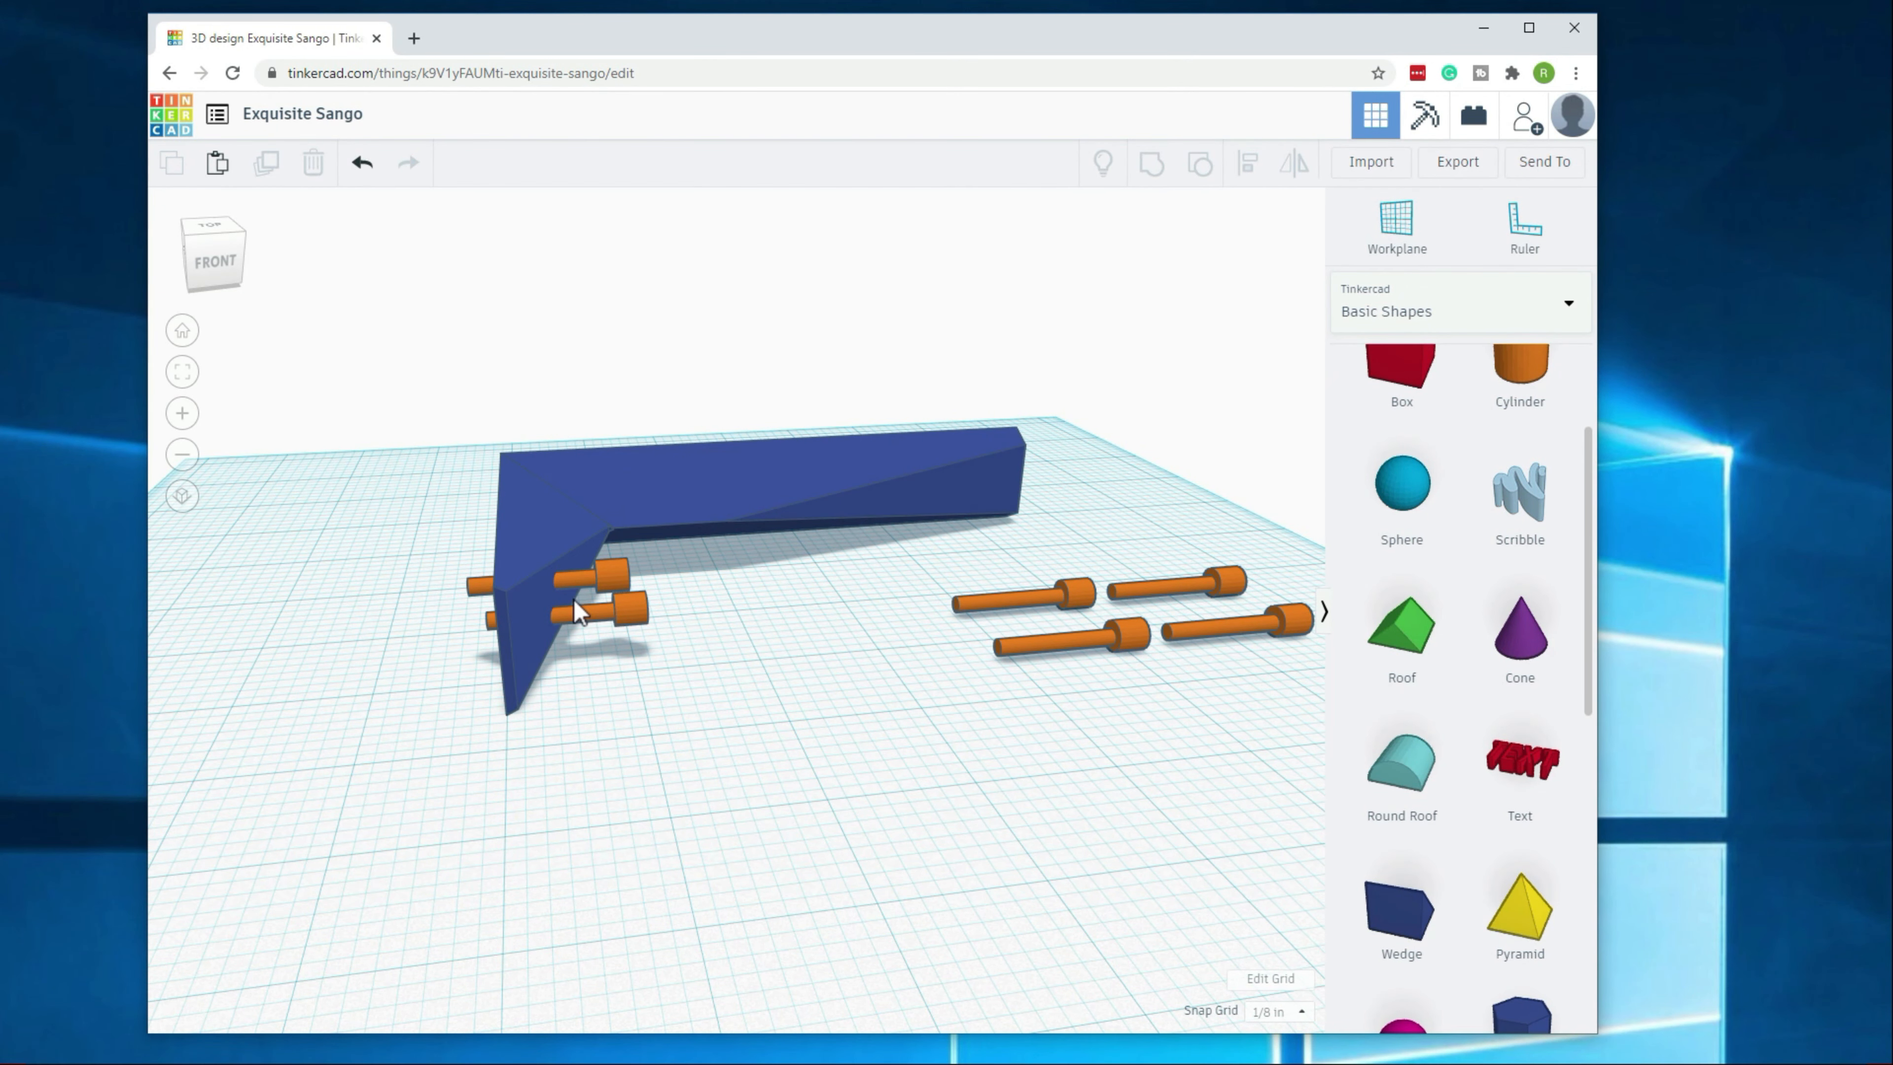
Step: Raise the upper pin in the short leg by 1/8 inch to 5/8 inch above the workplane
right_drag(604, 719, 624, 628)
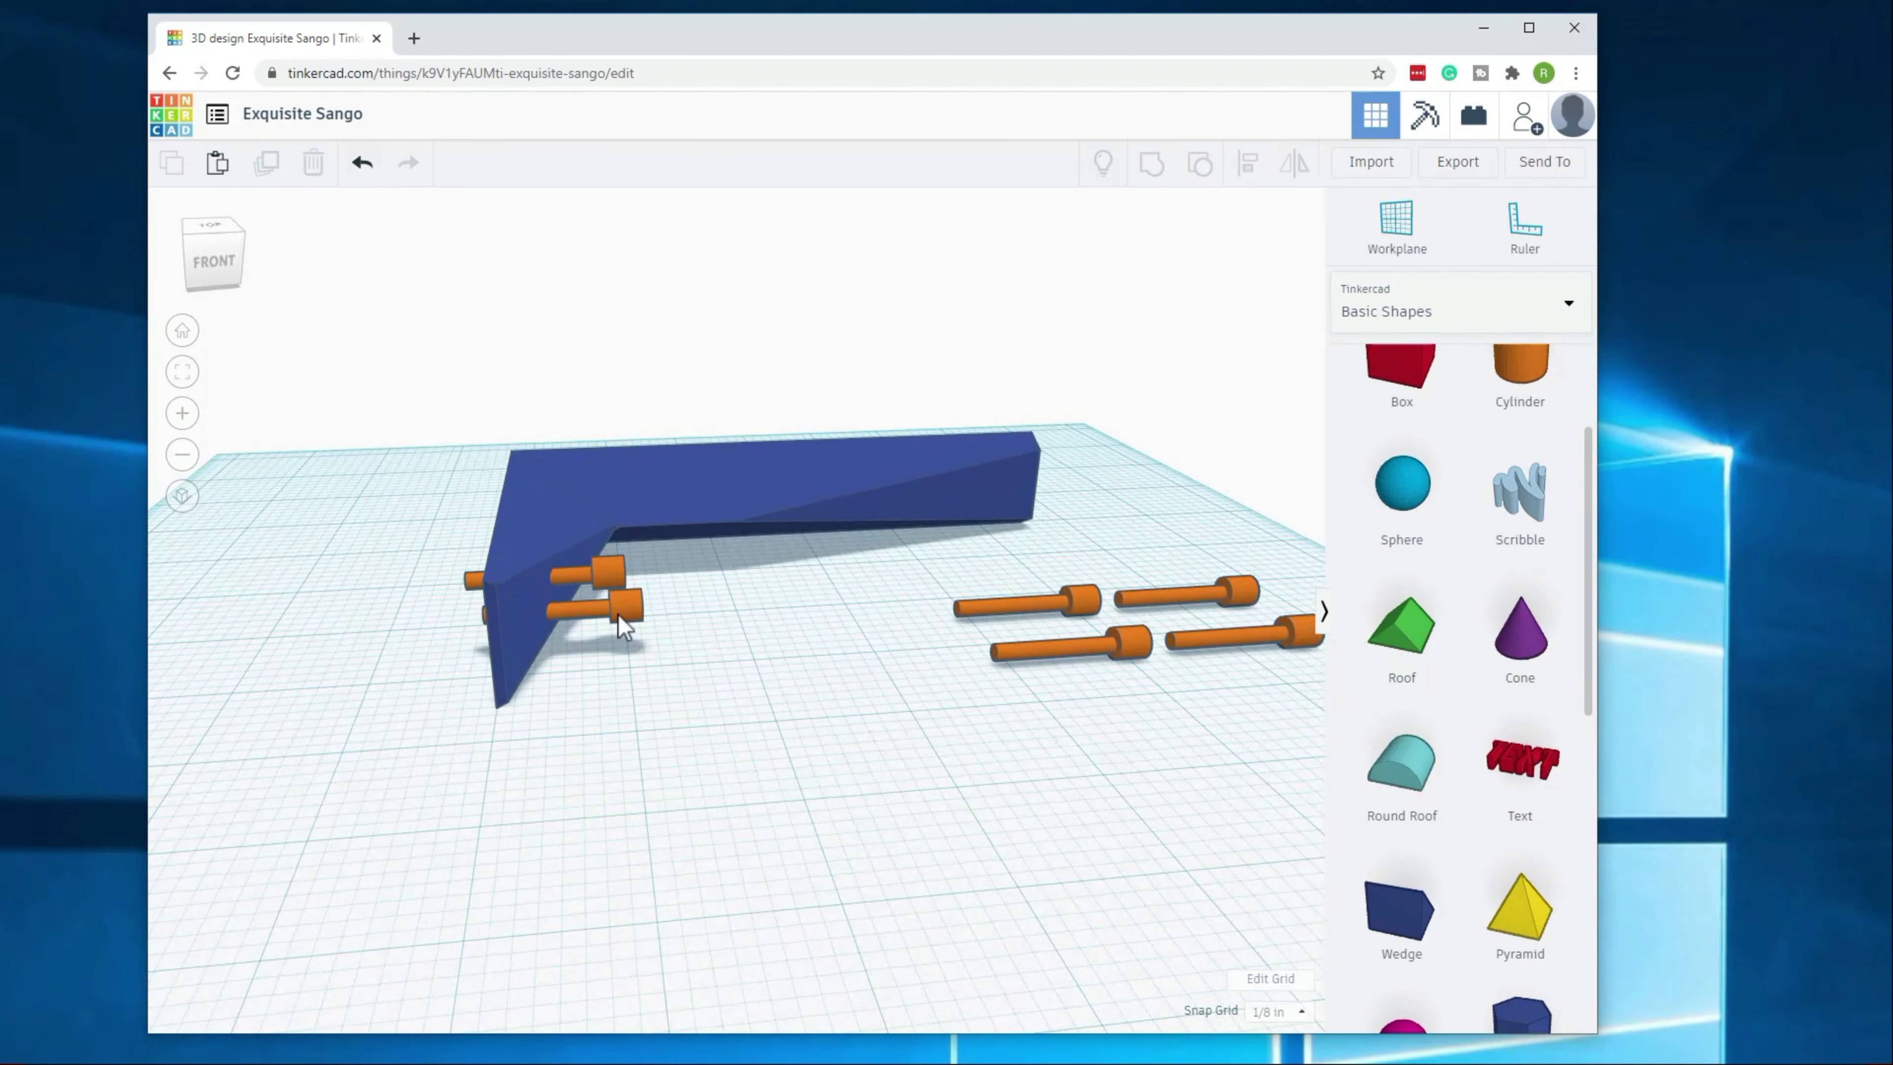
click(614, 568)
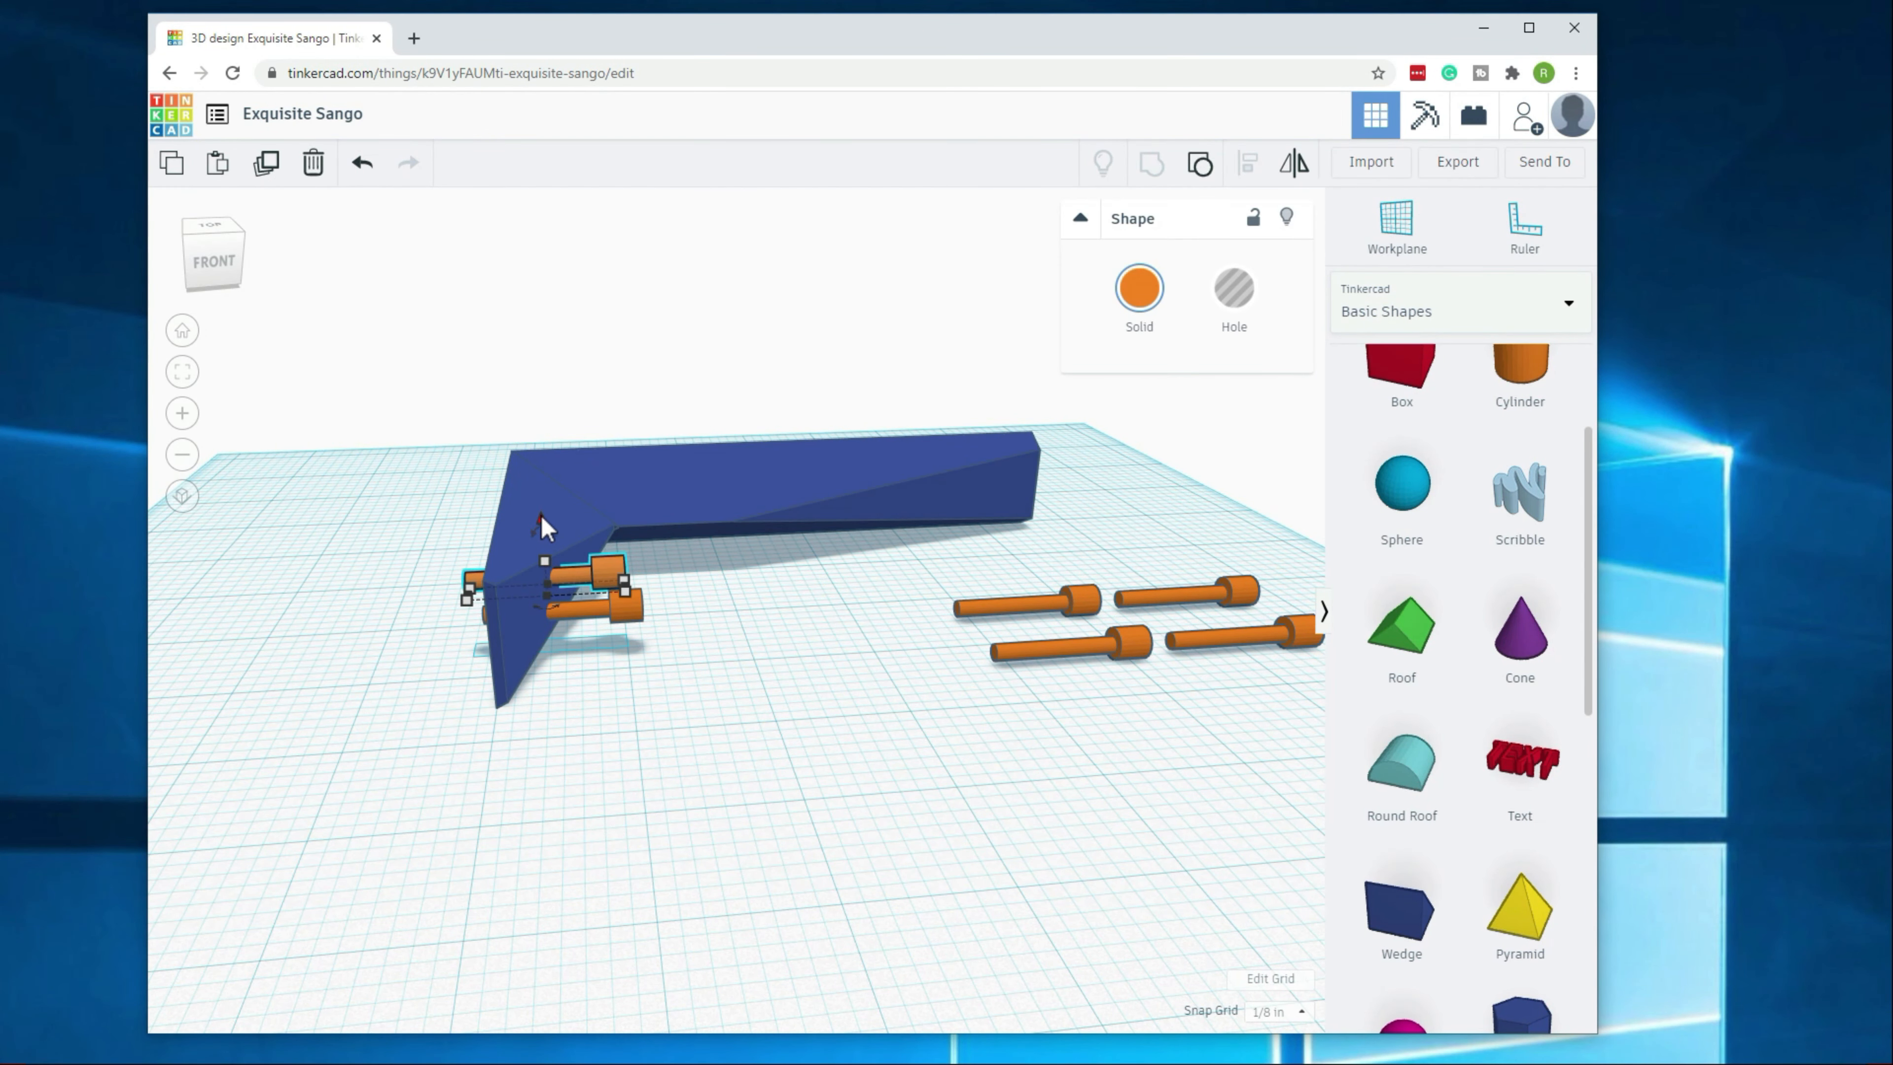
drag(541, 516, 543, 506)
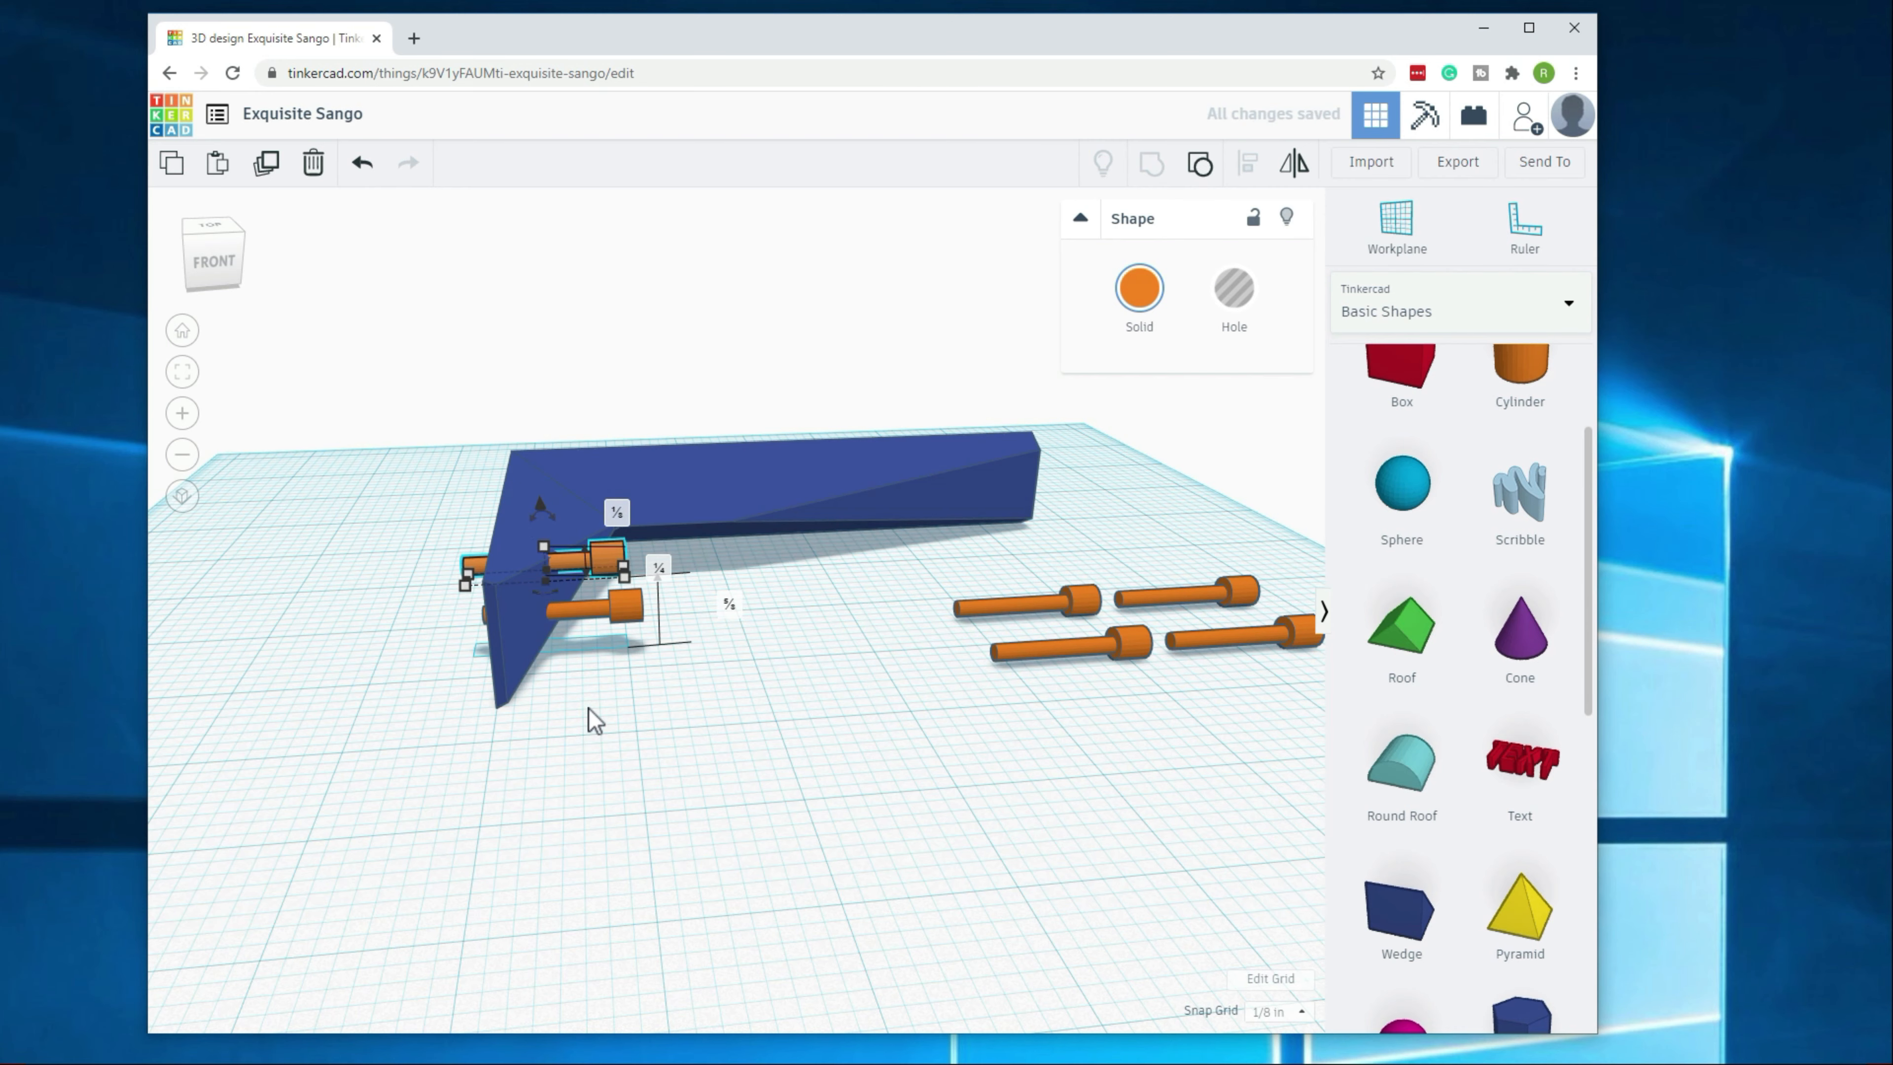
click(593, 720)
right_drag(596, 723, 516, 670)
Step: Lower the short leg's lower pin to 1/4 inch above the workplane and push it farther through the leg
click(601, 581)
right_drag(623, 638, 588, 597)
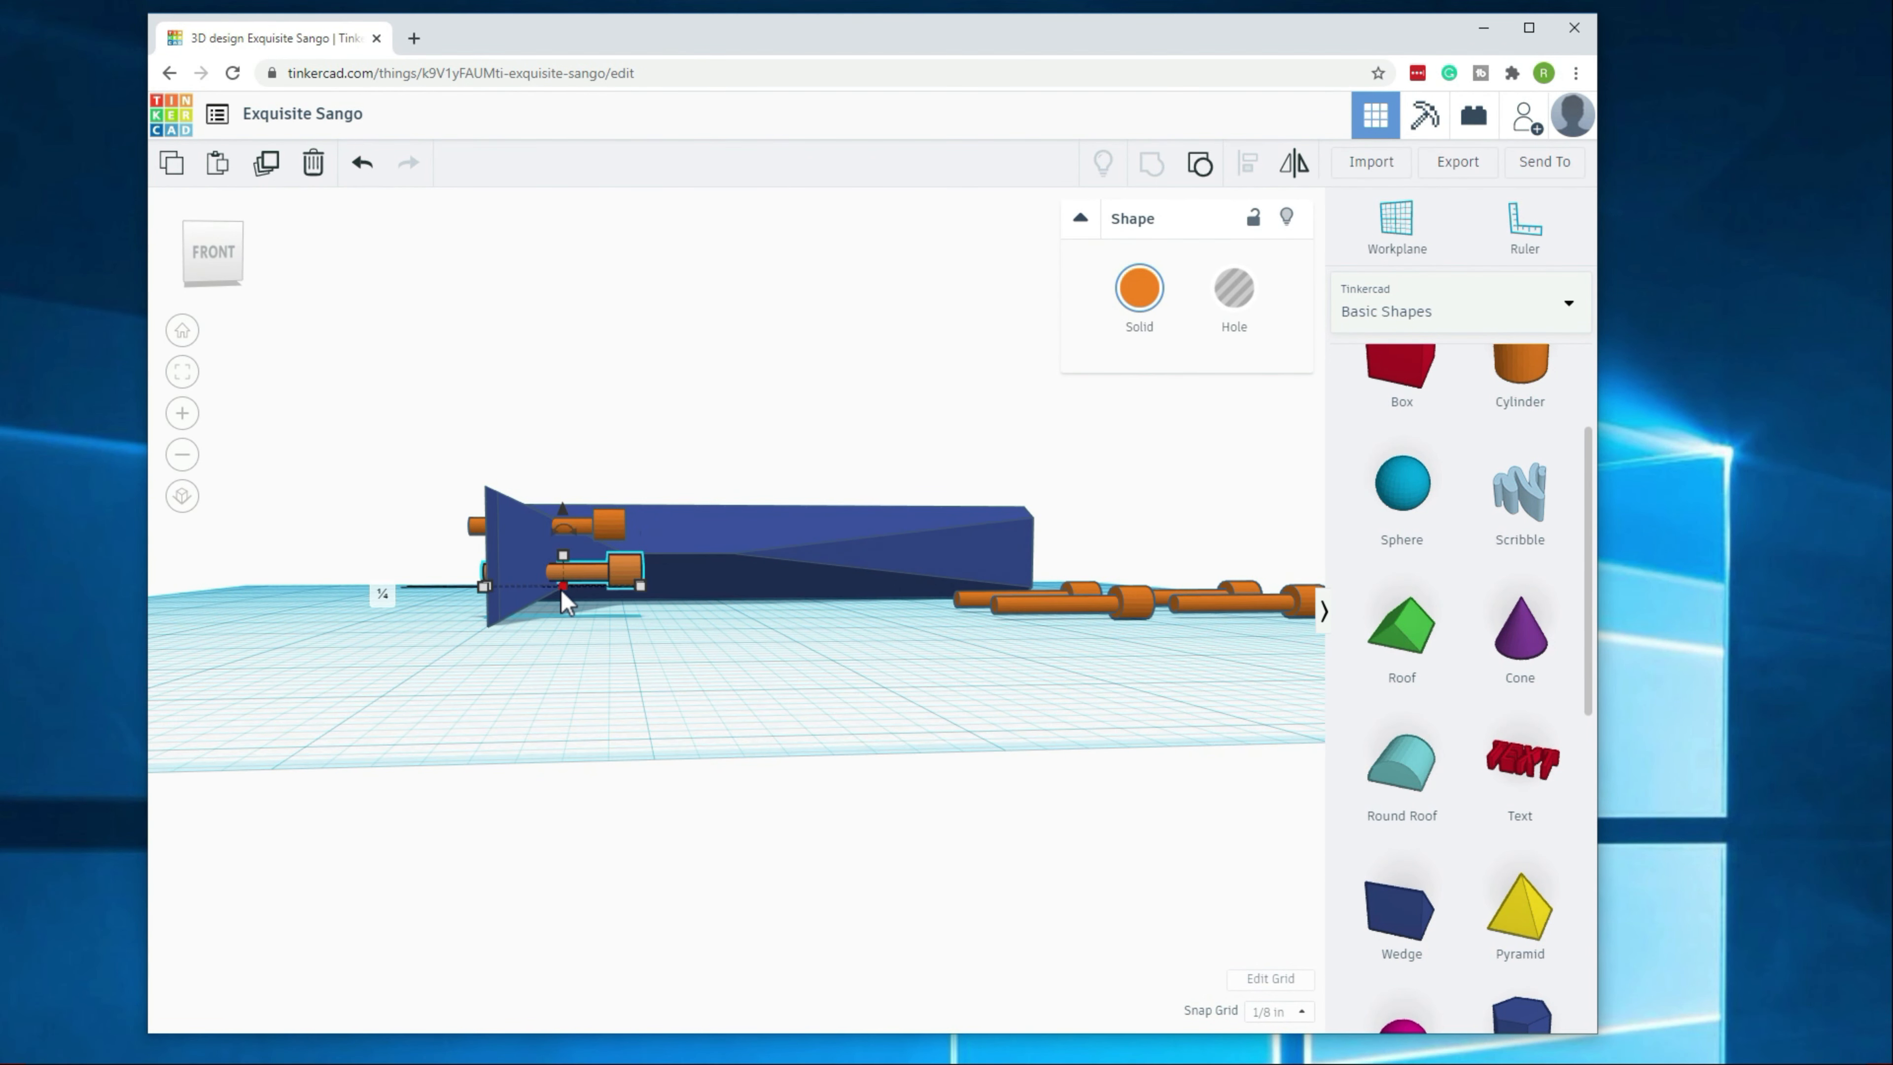
drag(560, 516, 571, 534)
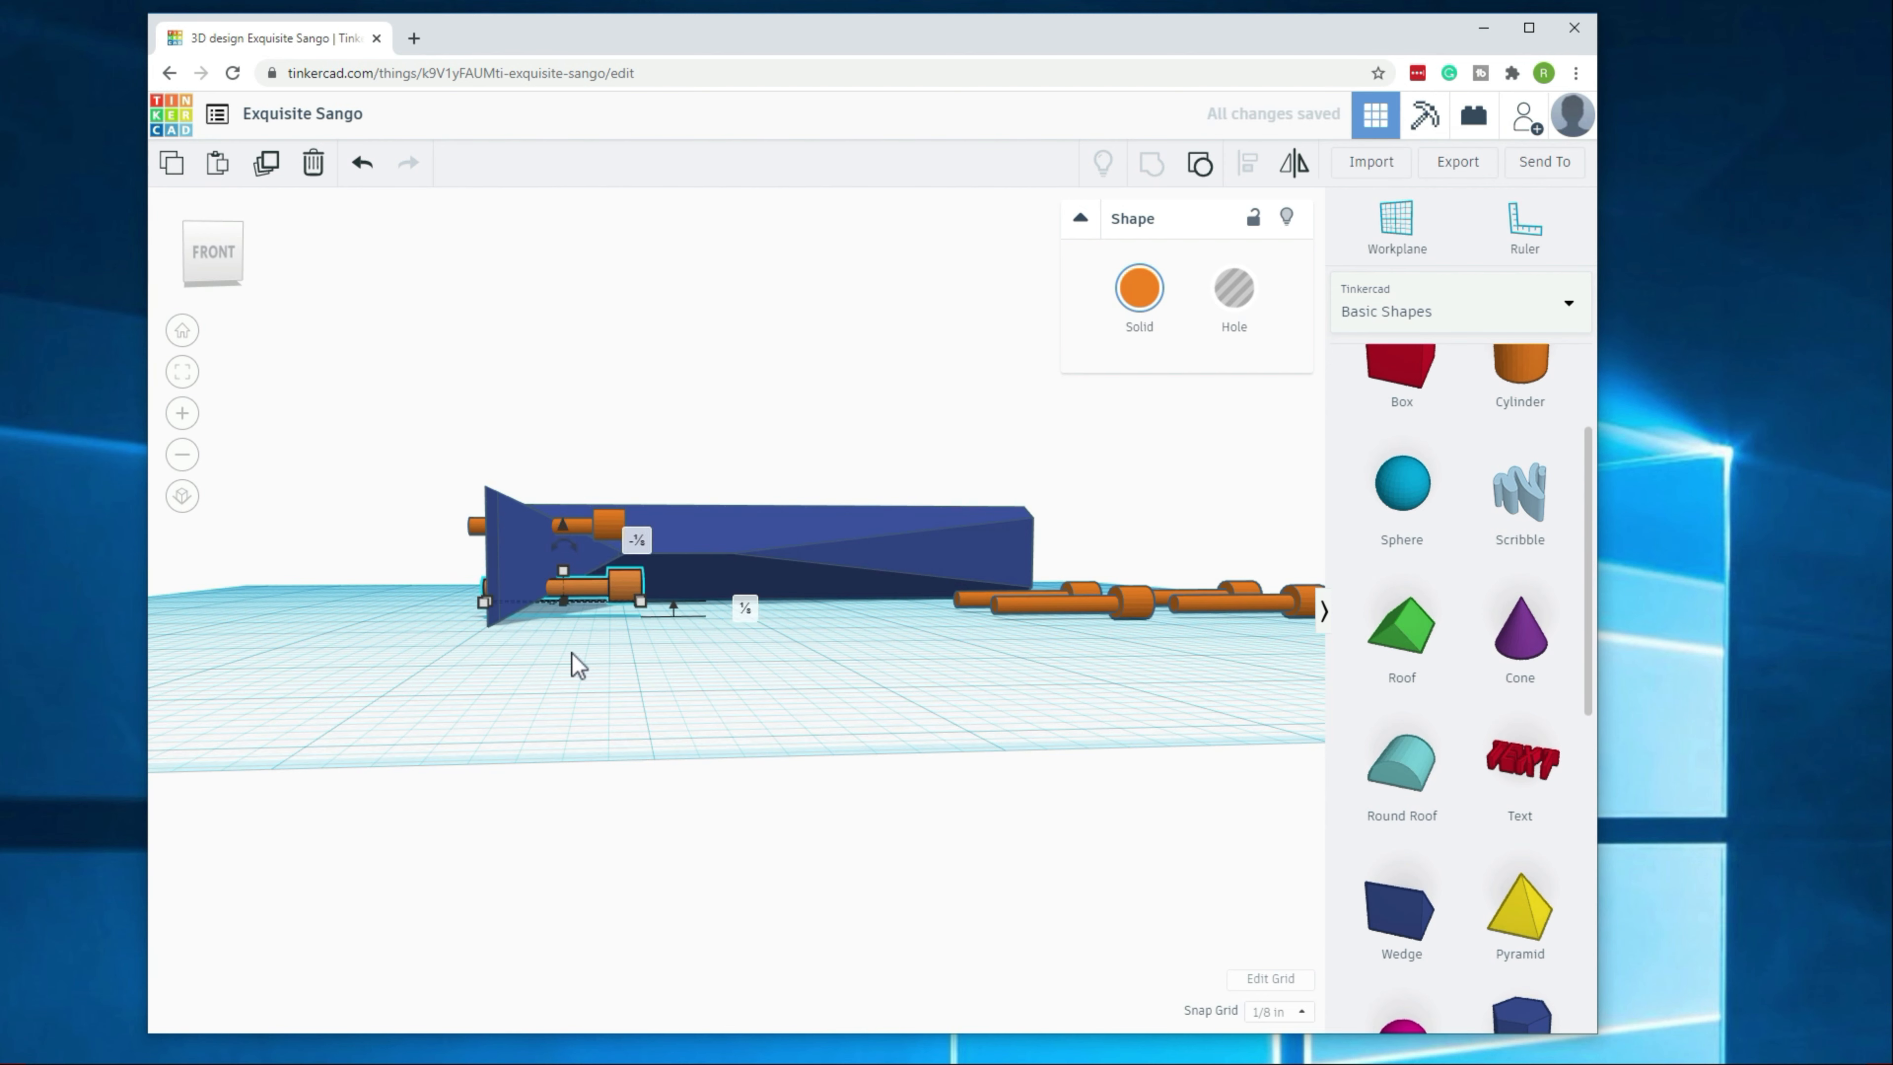
click(543, 691)
drag(636, 595, 612, 589)
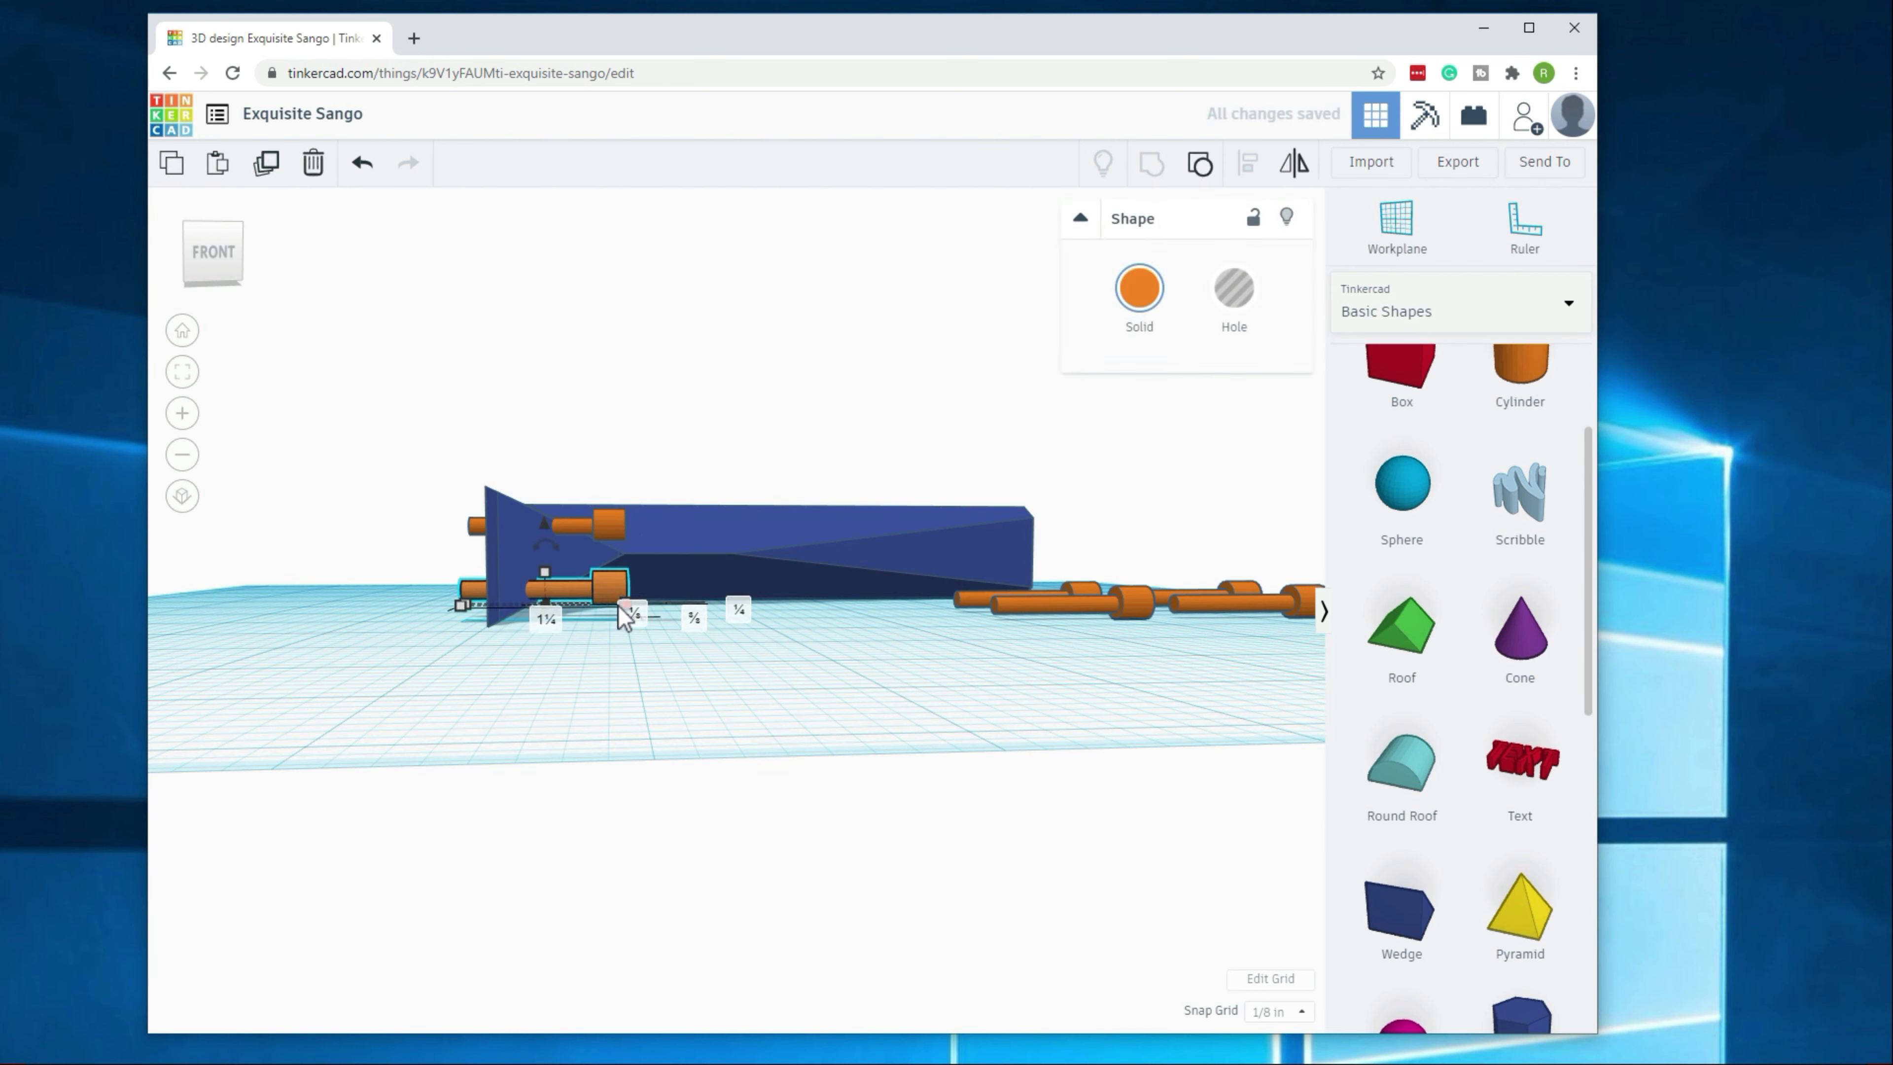
click(552, 672)
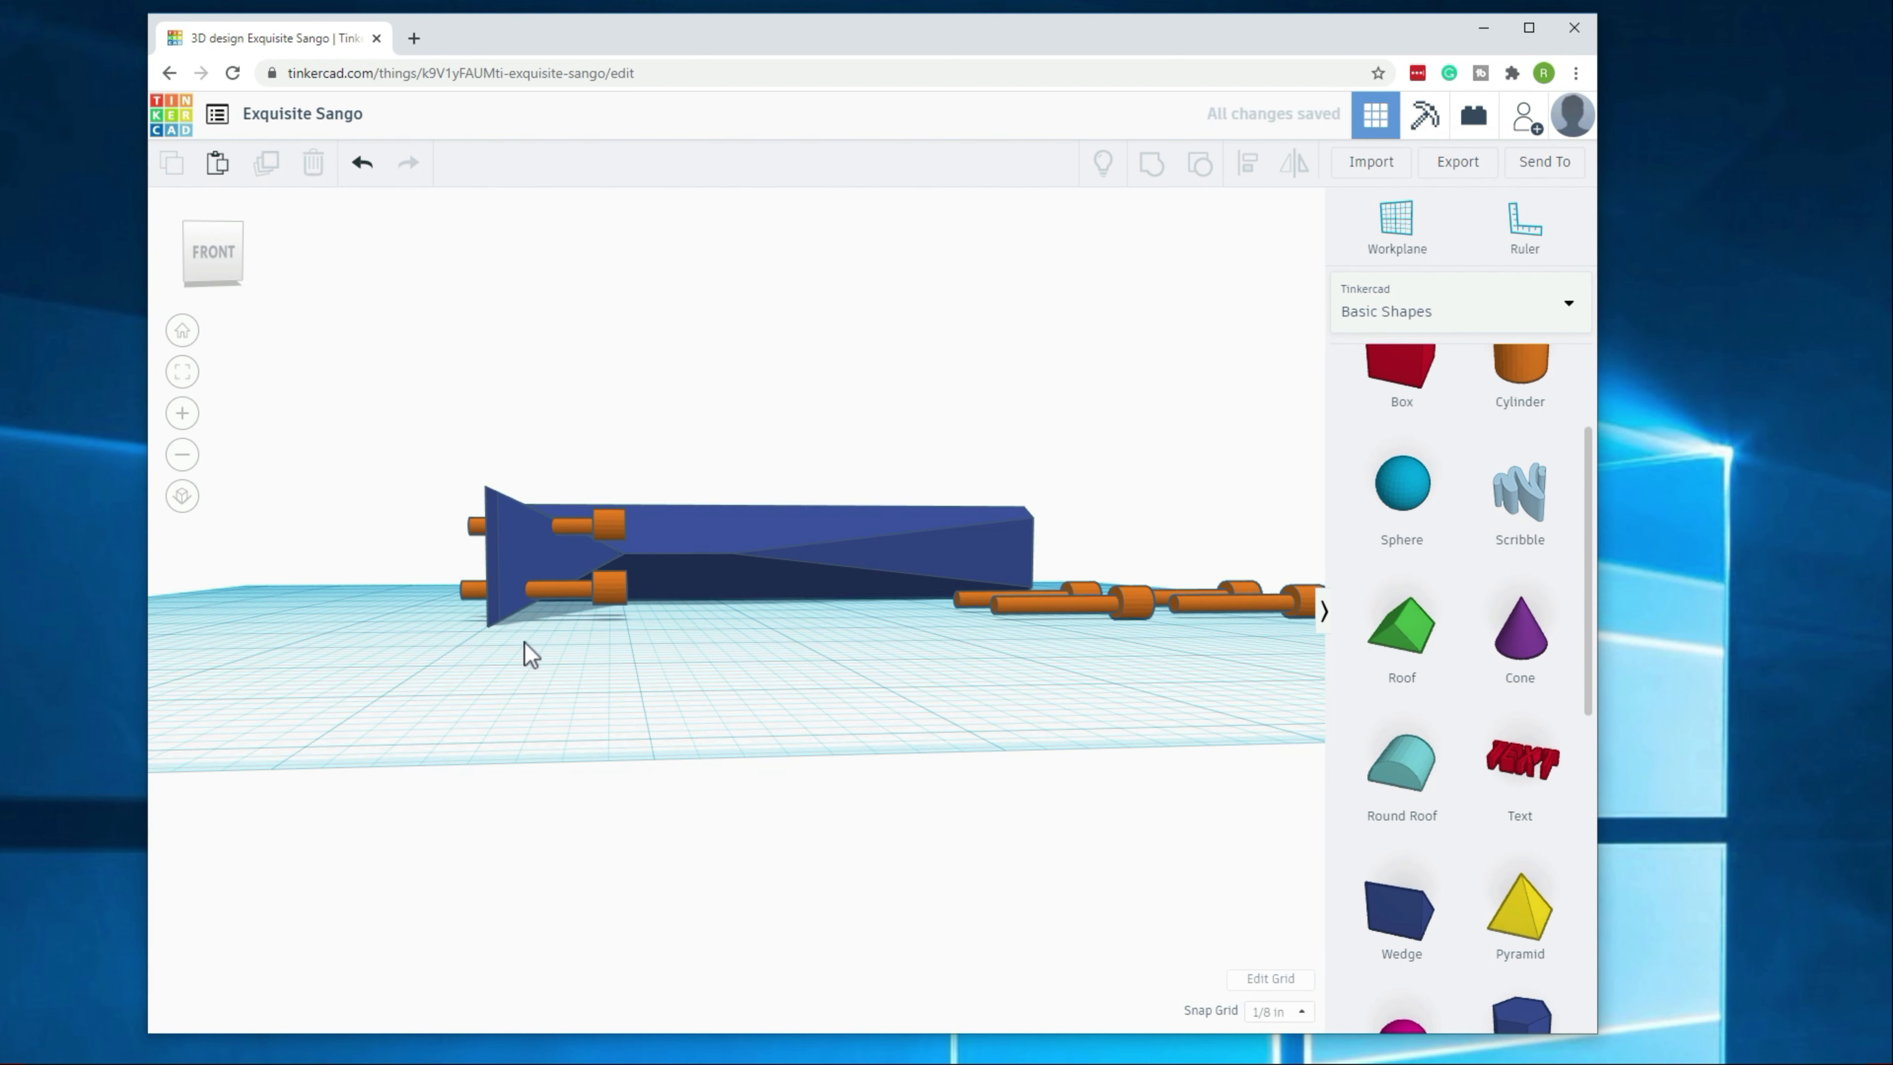
right_drag(476, 666, 494, 773)
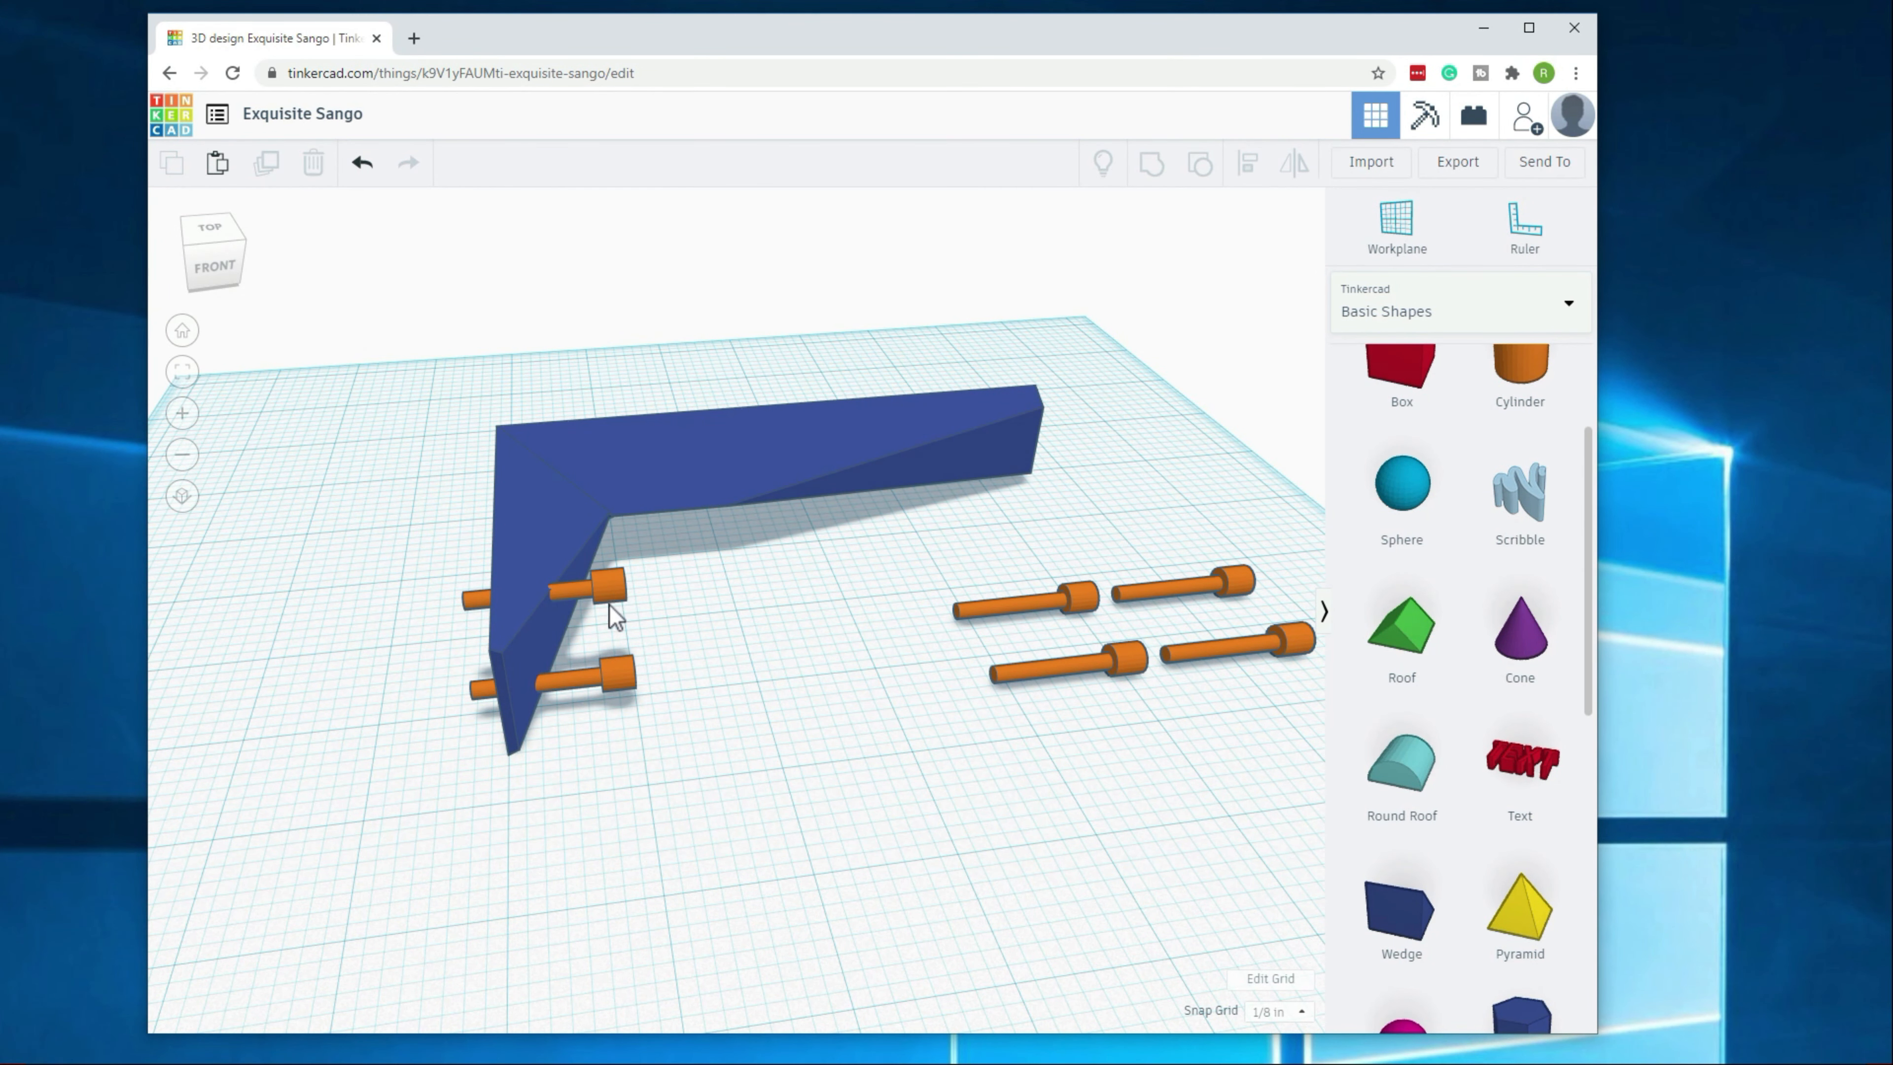
Step: Bring one of the spare pins closer to the frame corner and raise another to 5/8 inch above the workplane
drag(1126, 663, 802, 602)
click(608, 589)
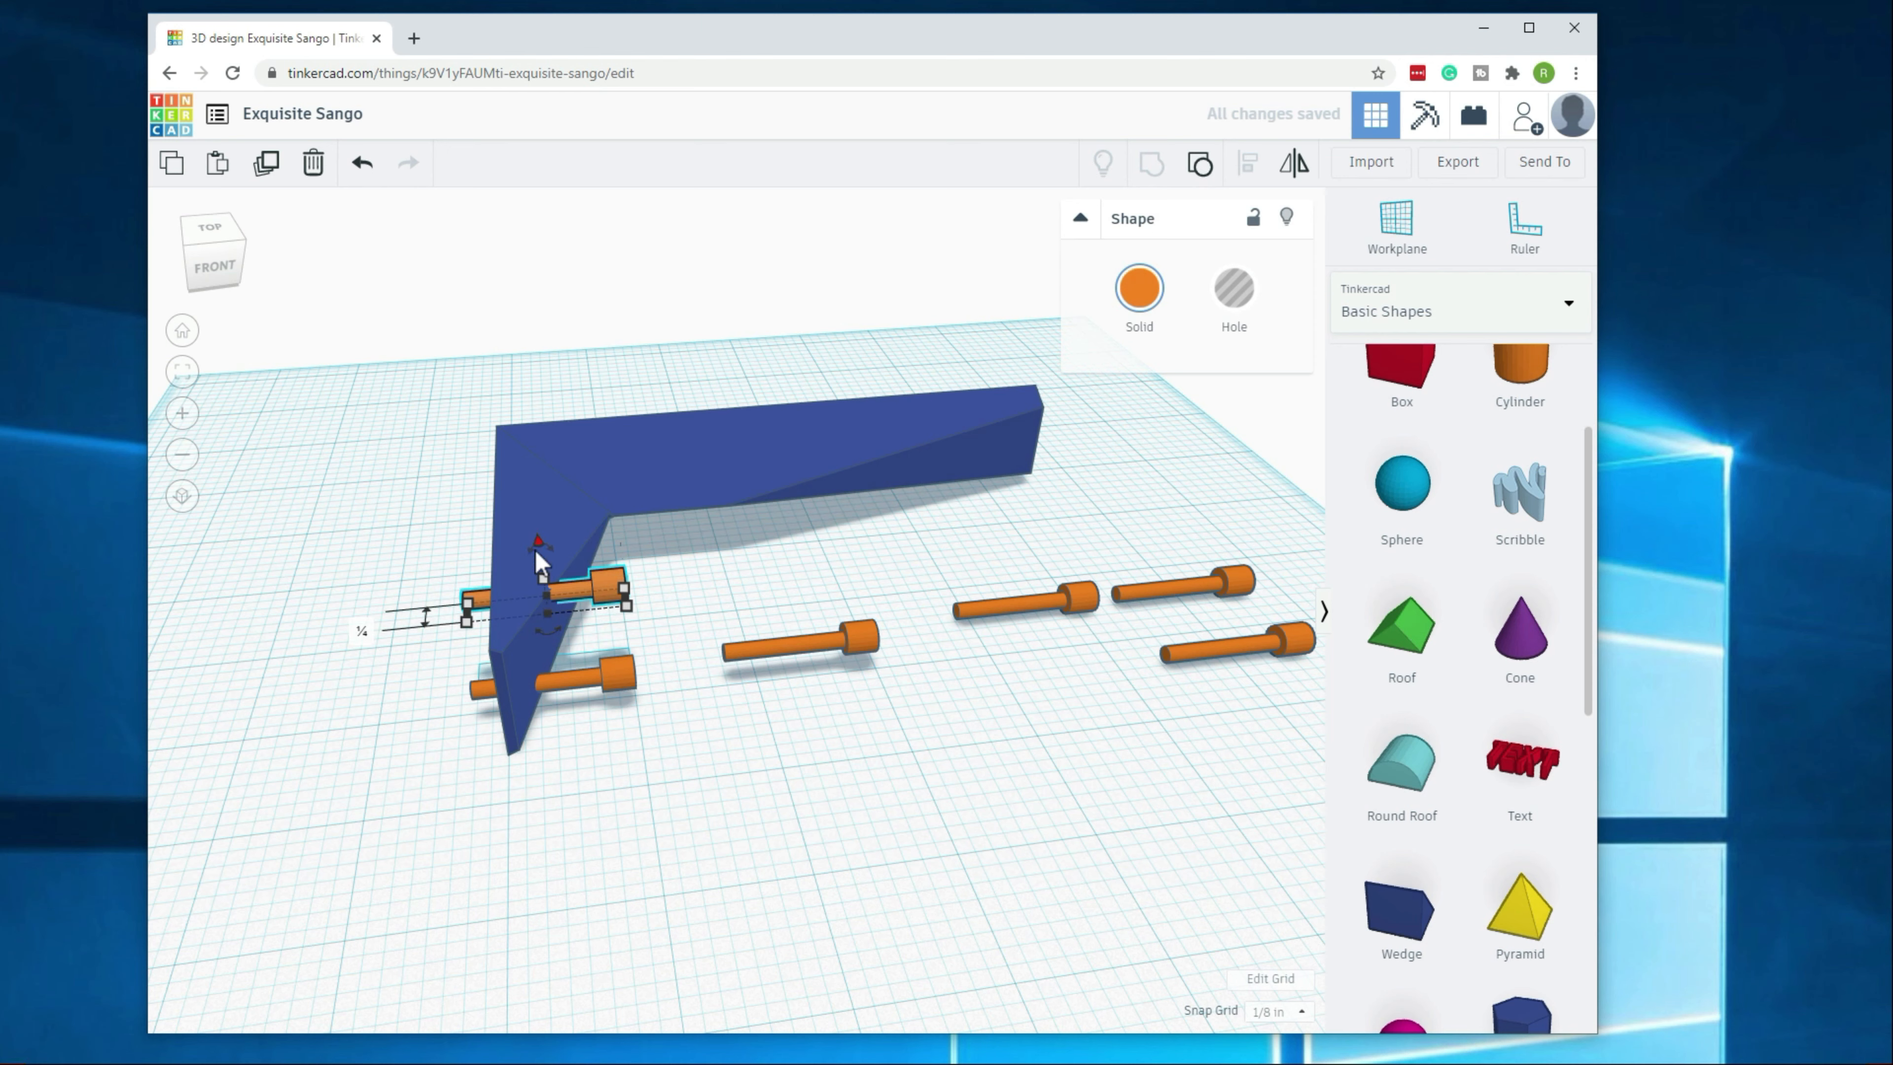
drag(538, 551, 539, 537)
click(1001, 656)
click(1013, 605)
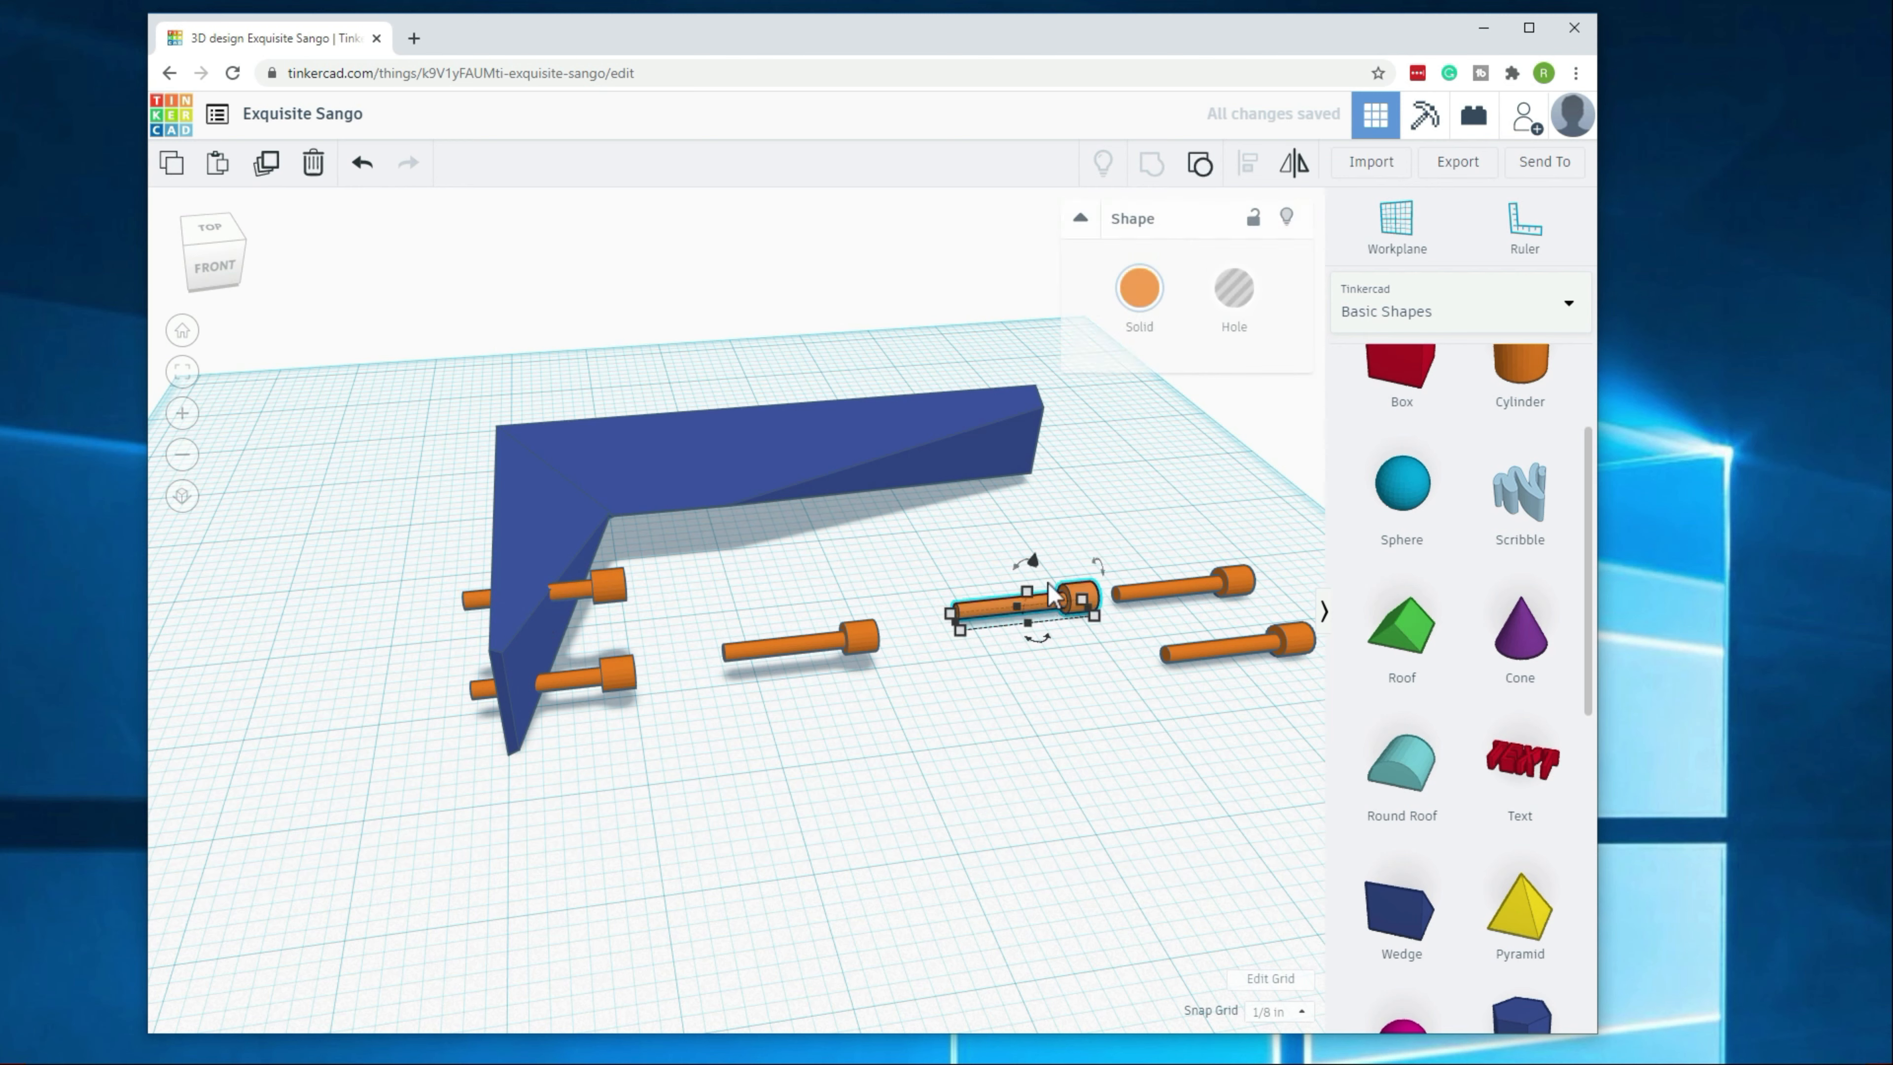
drag(1035, 561, 1024, 498)
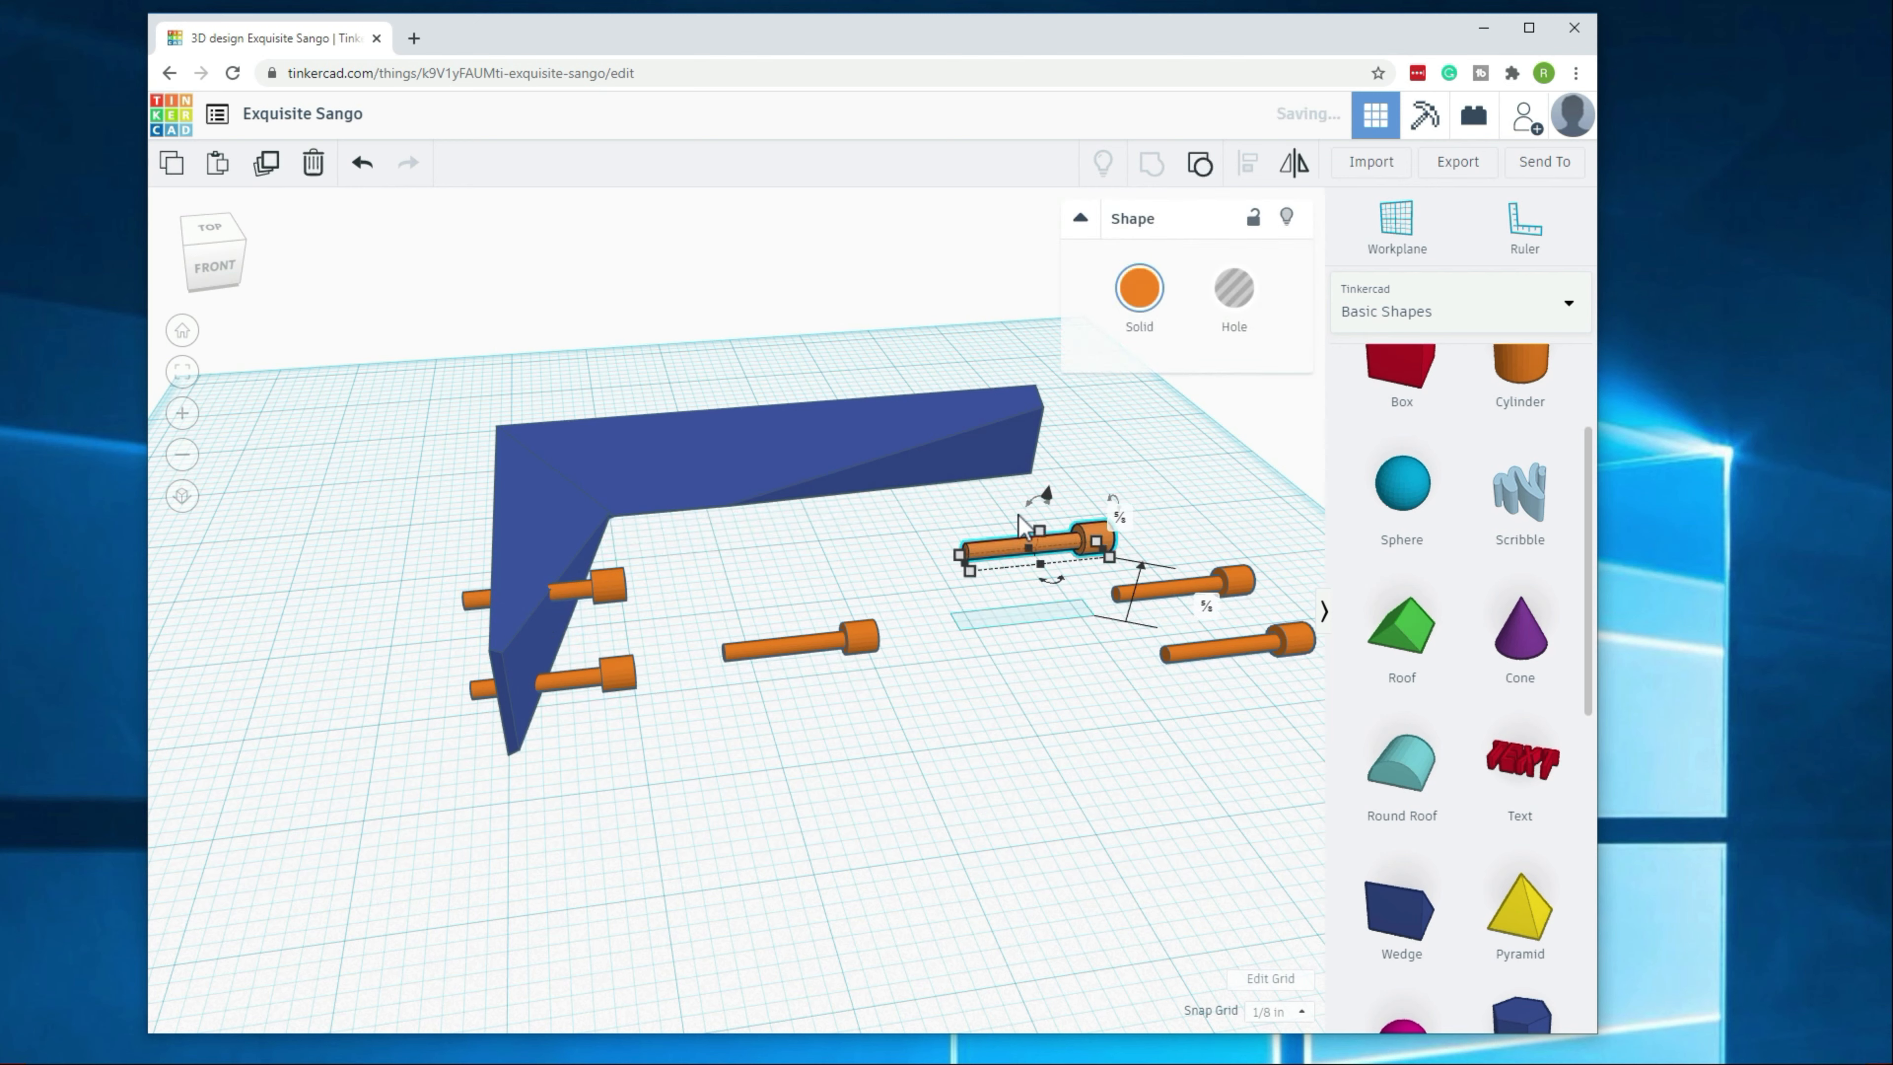
click(991, 649)
click(1070, 552)
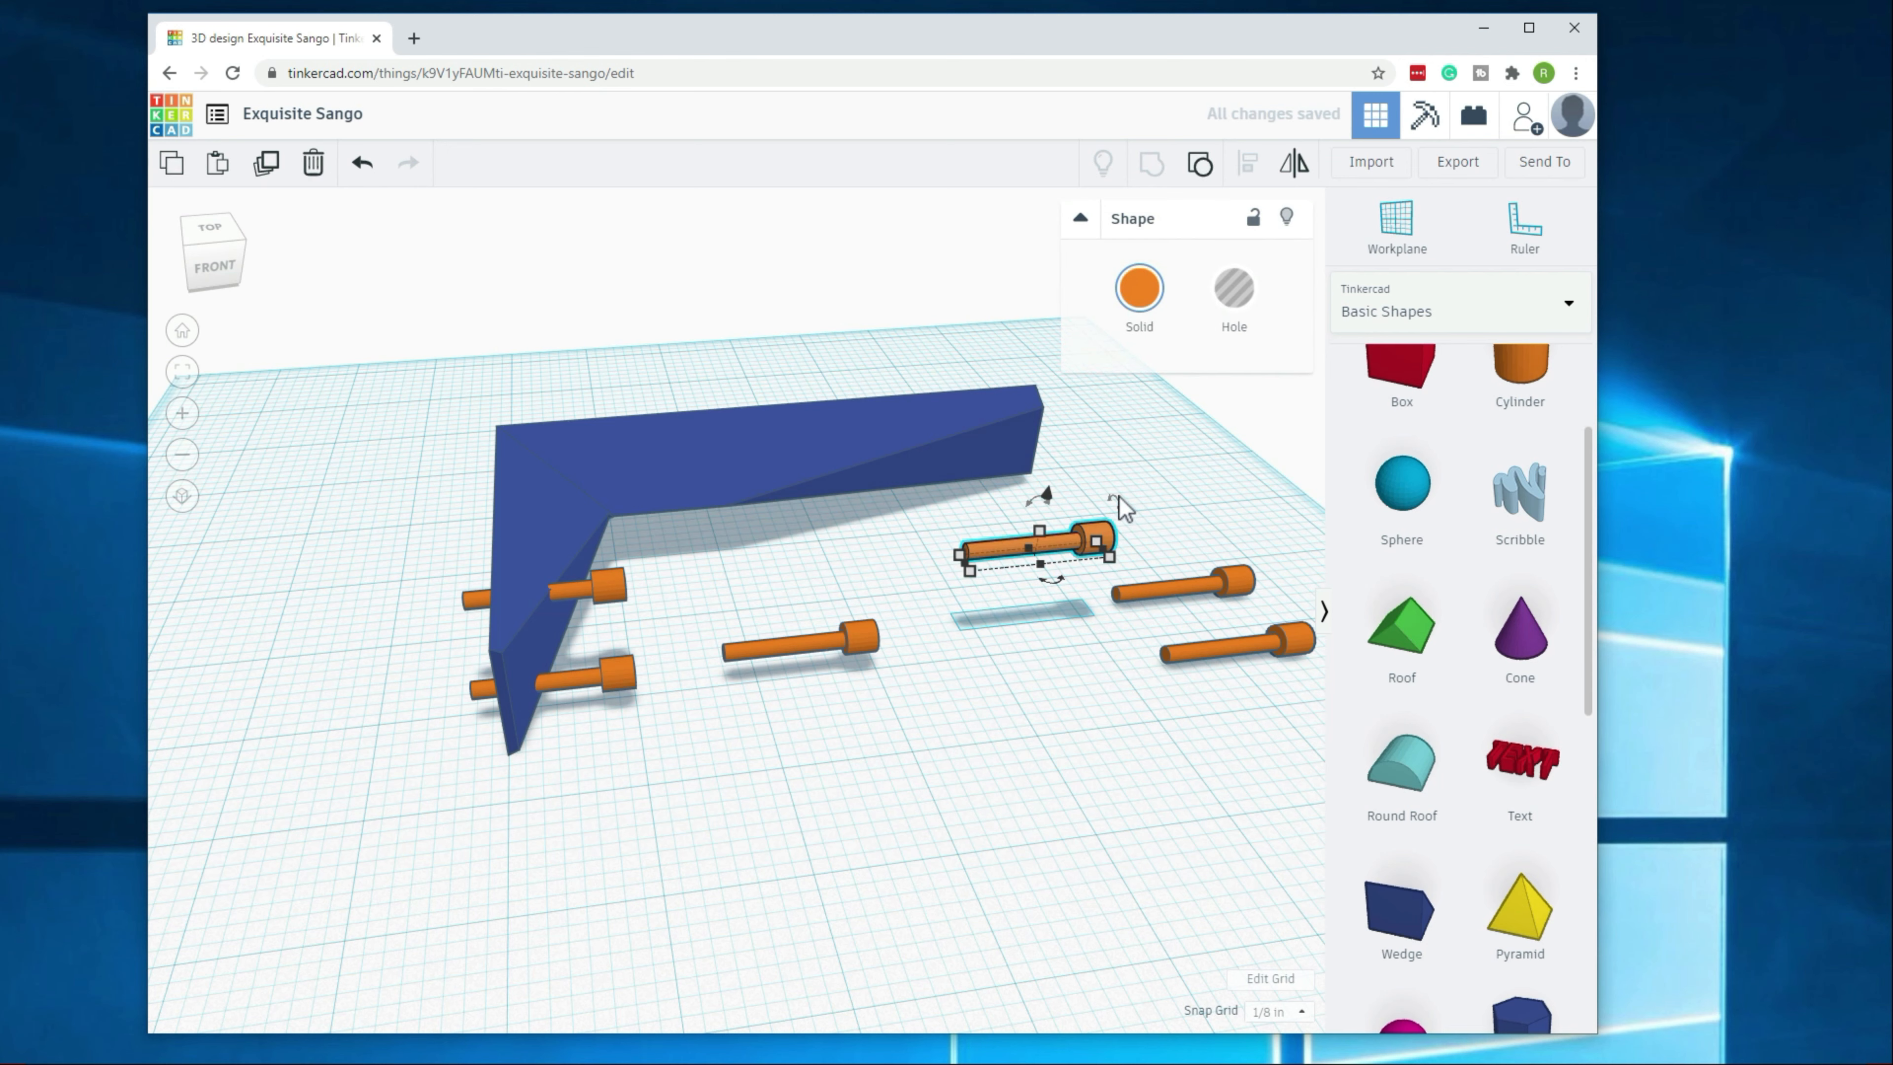
Step: Rotate the raised pin and the pin nearest the frame by 90 degrees so their thin ends face the long leg
drag(1066, 579, 930, 562)
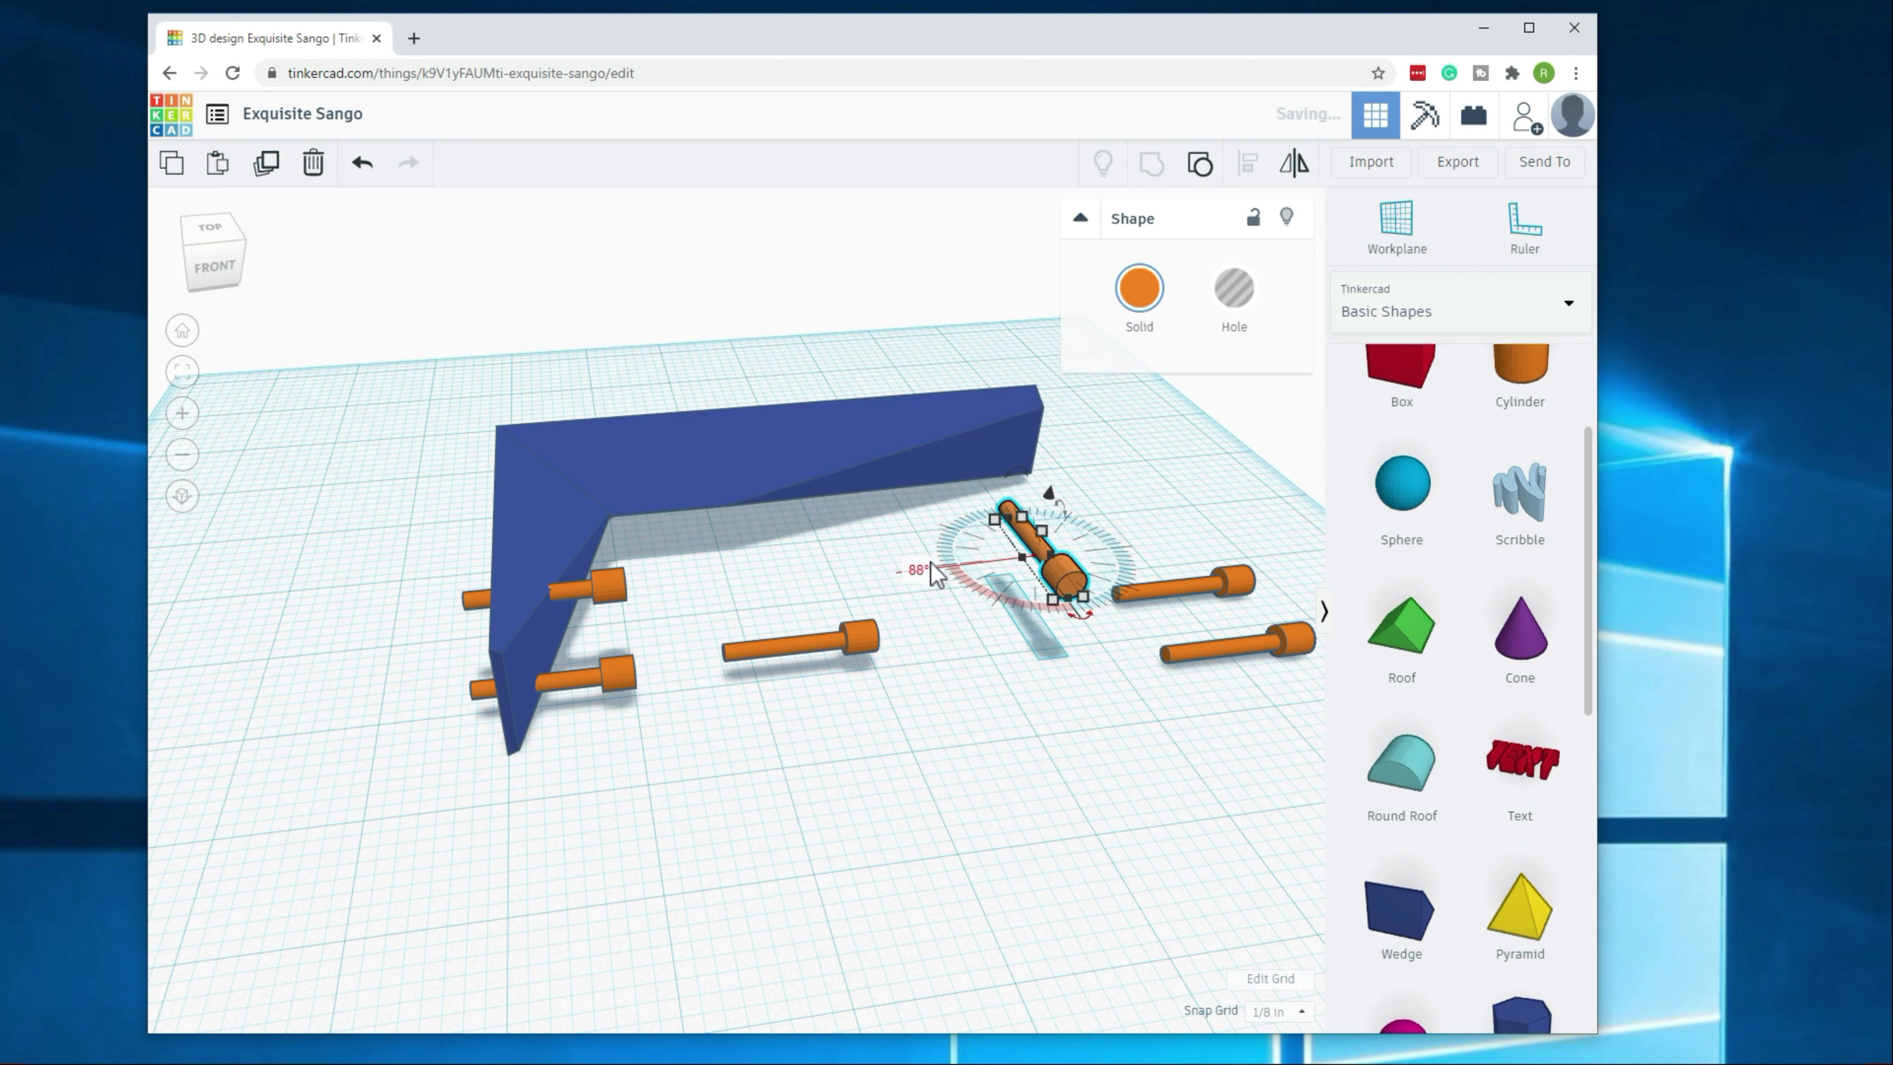
key(Return)
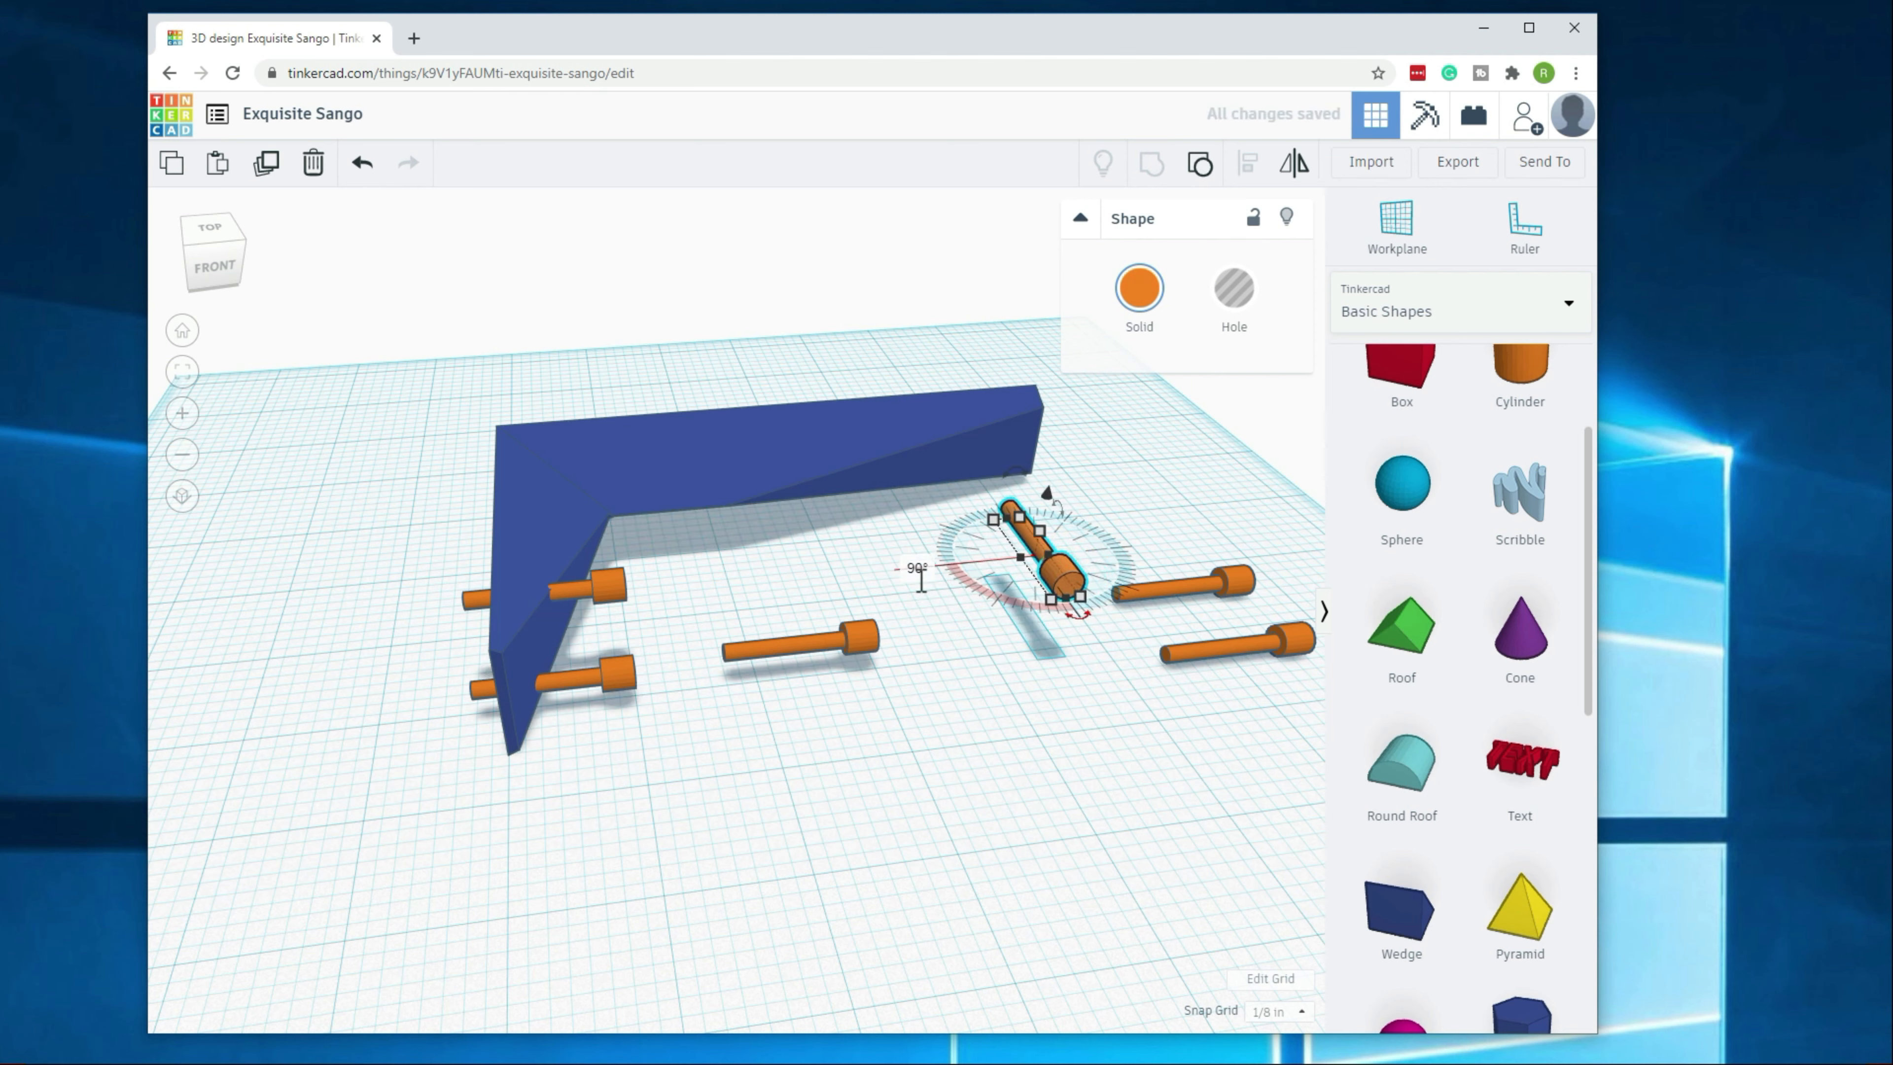
click(840, 636)
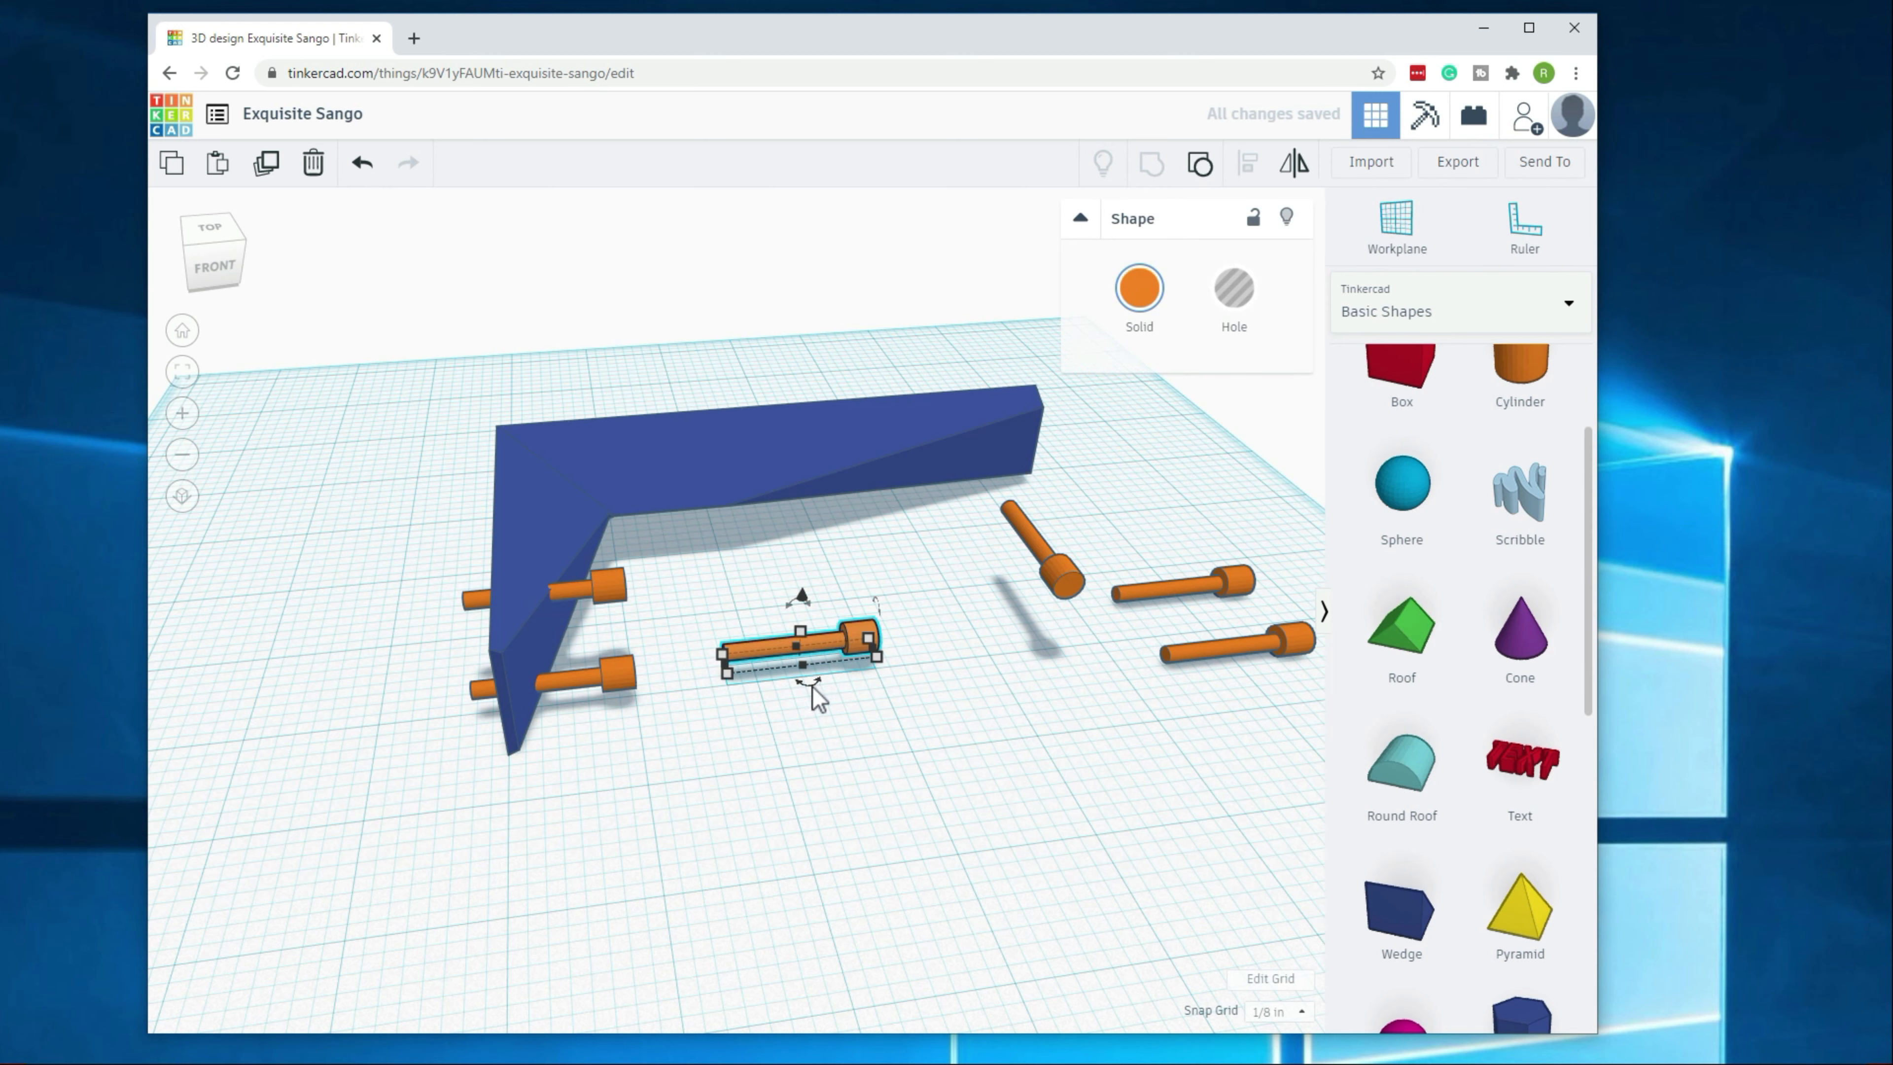
drag(812, 684, 786, 703)
click(764, 739)
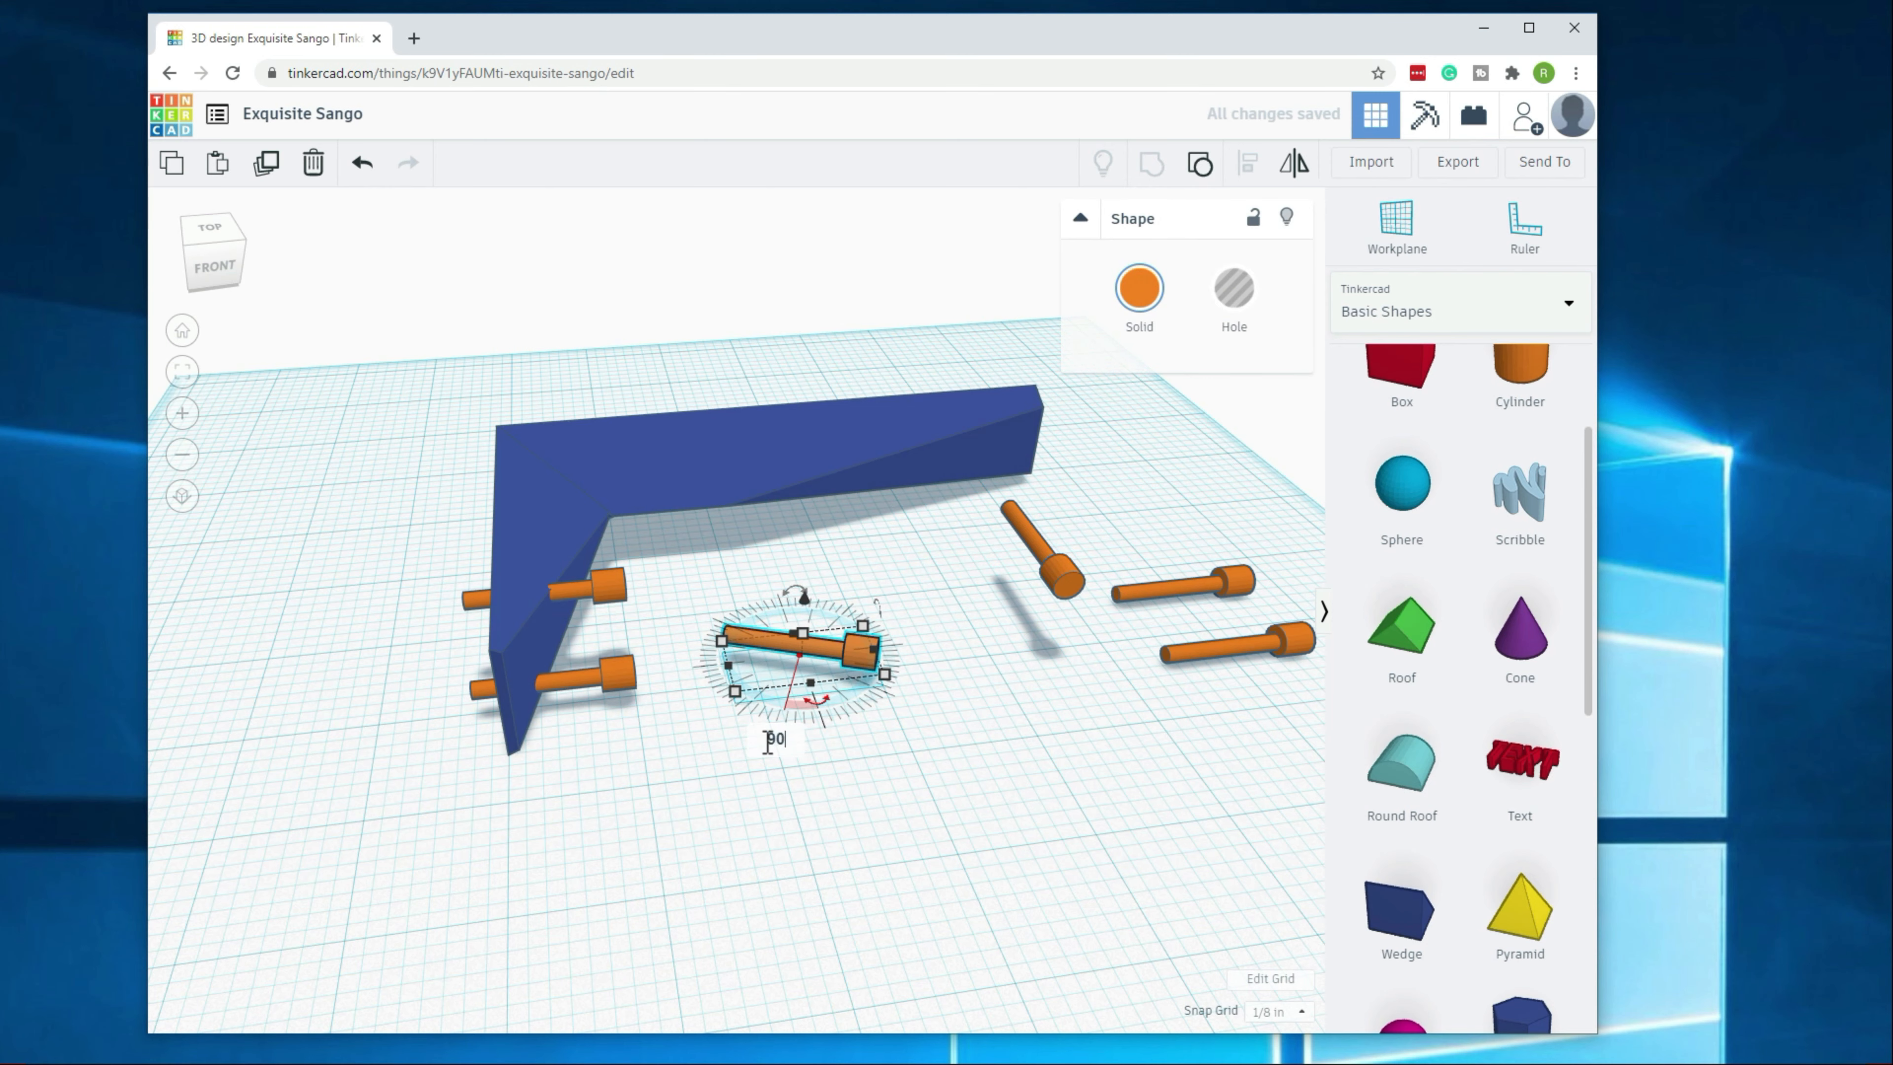
key(Return)
Step: Slide the two rotated pins into the frame corner's long leg, one above the other
click(948, 777)
right_drag(948, 777, 952, 866)
drag(1056, 670, 758, 456)
drag(766, 686, 754, 515)
Step: Shift both short-leg pins toward the inner corner of the frame, keeping one above the other
drag(588, 585, 616, 534)
drag(578, 668, 600, 576)
click(861, 782)
right_drag(862, 783, 700, 636)
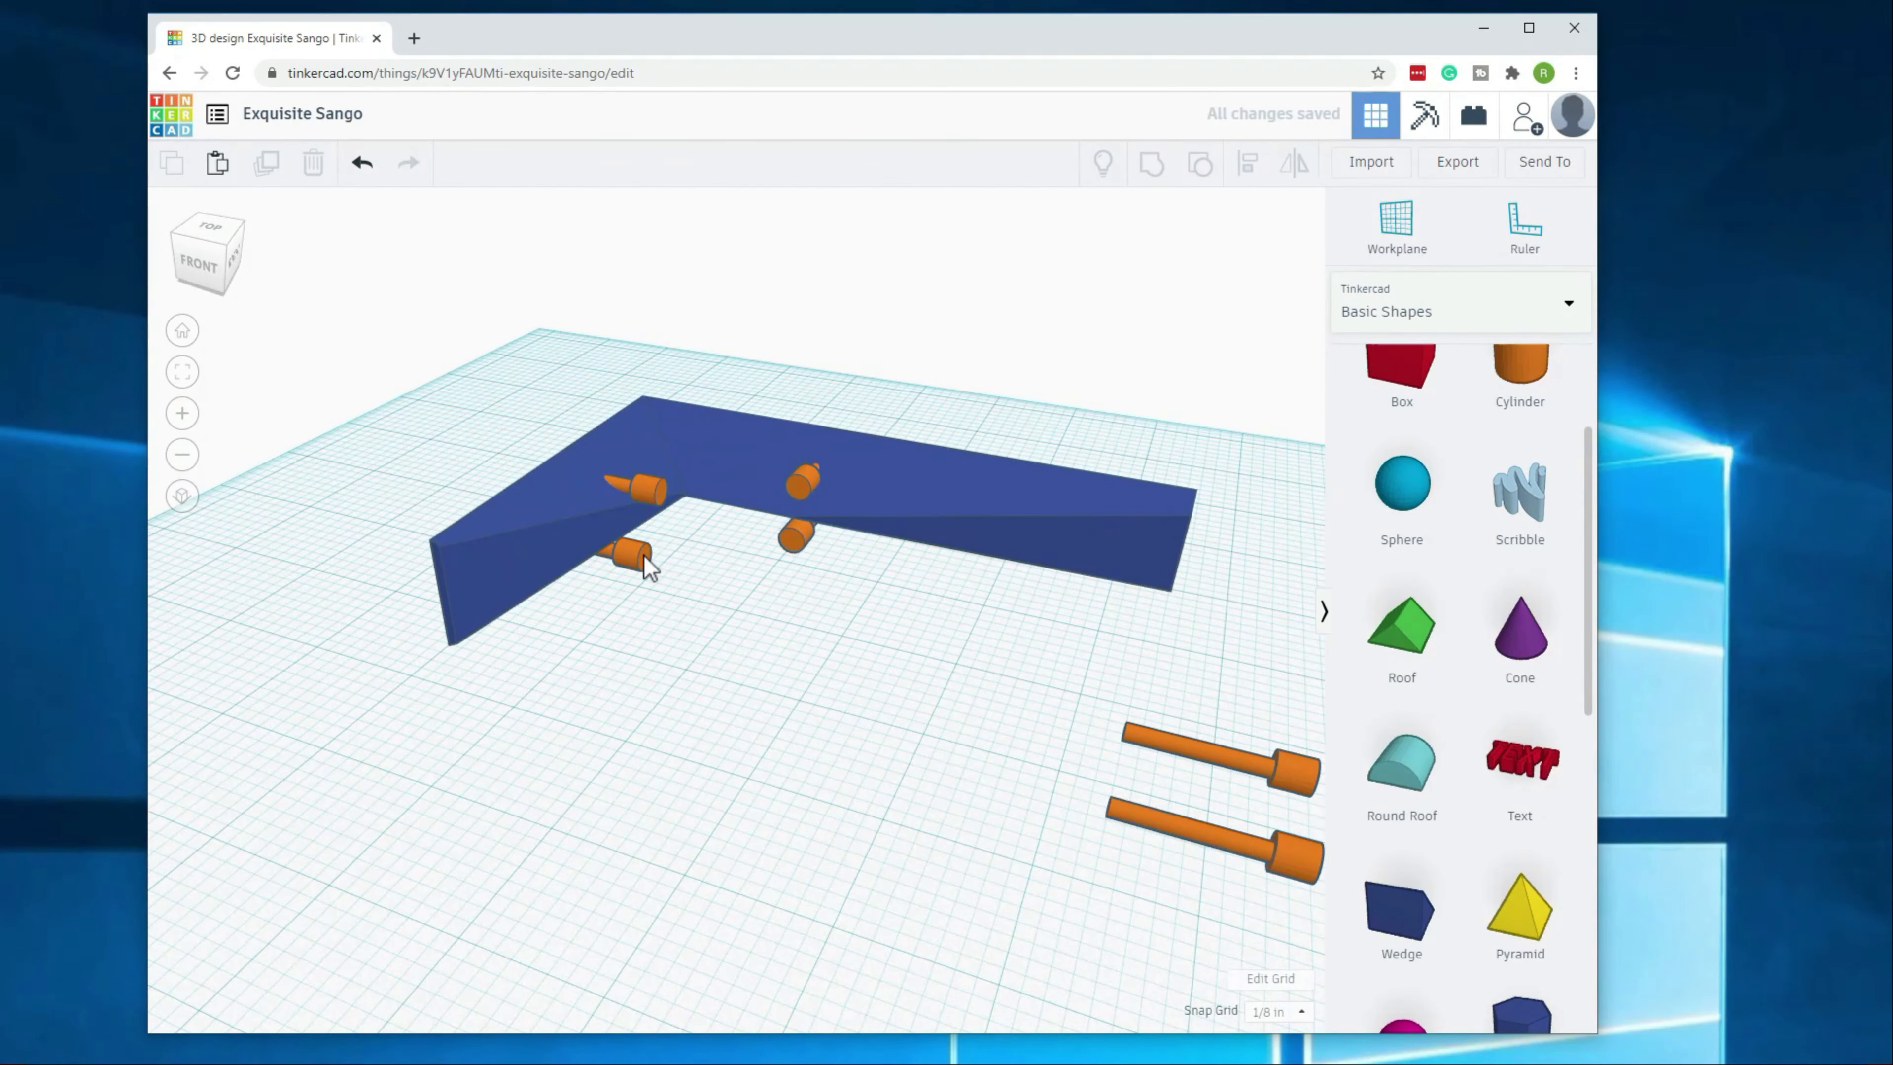
drag(642, 559, 657, 549)
click(918, 755)
Step: Move a spare pin in front of the frame, raise it, and slide it through the short leg near its tapered end
right_drag(918, 755, 1205, 666)
drag(1206, 666, 650, 679)
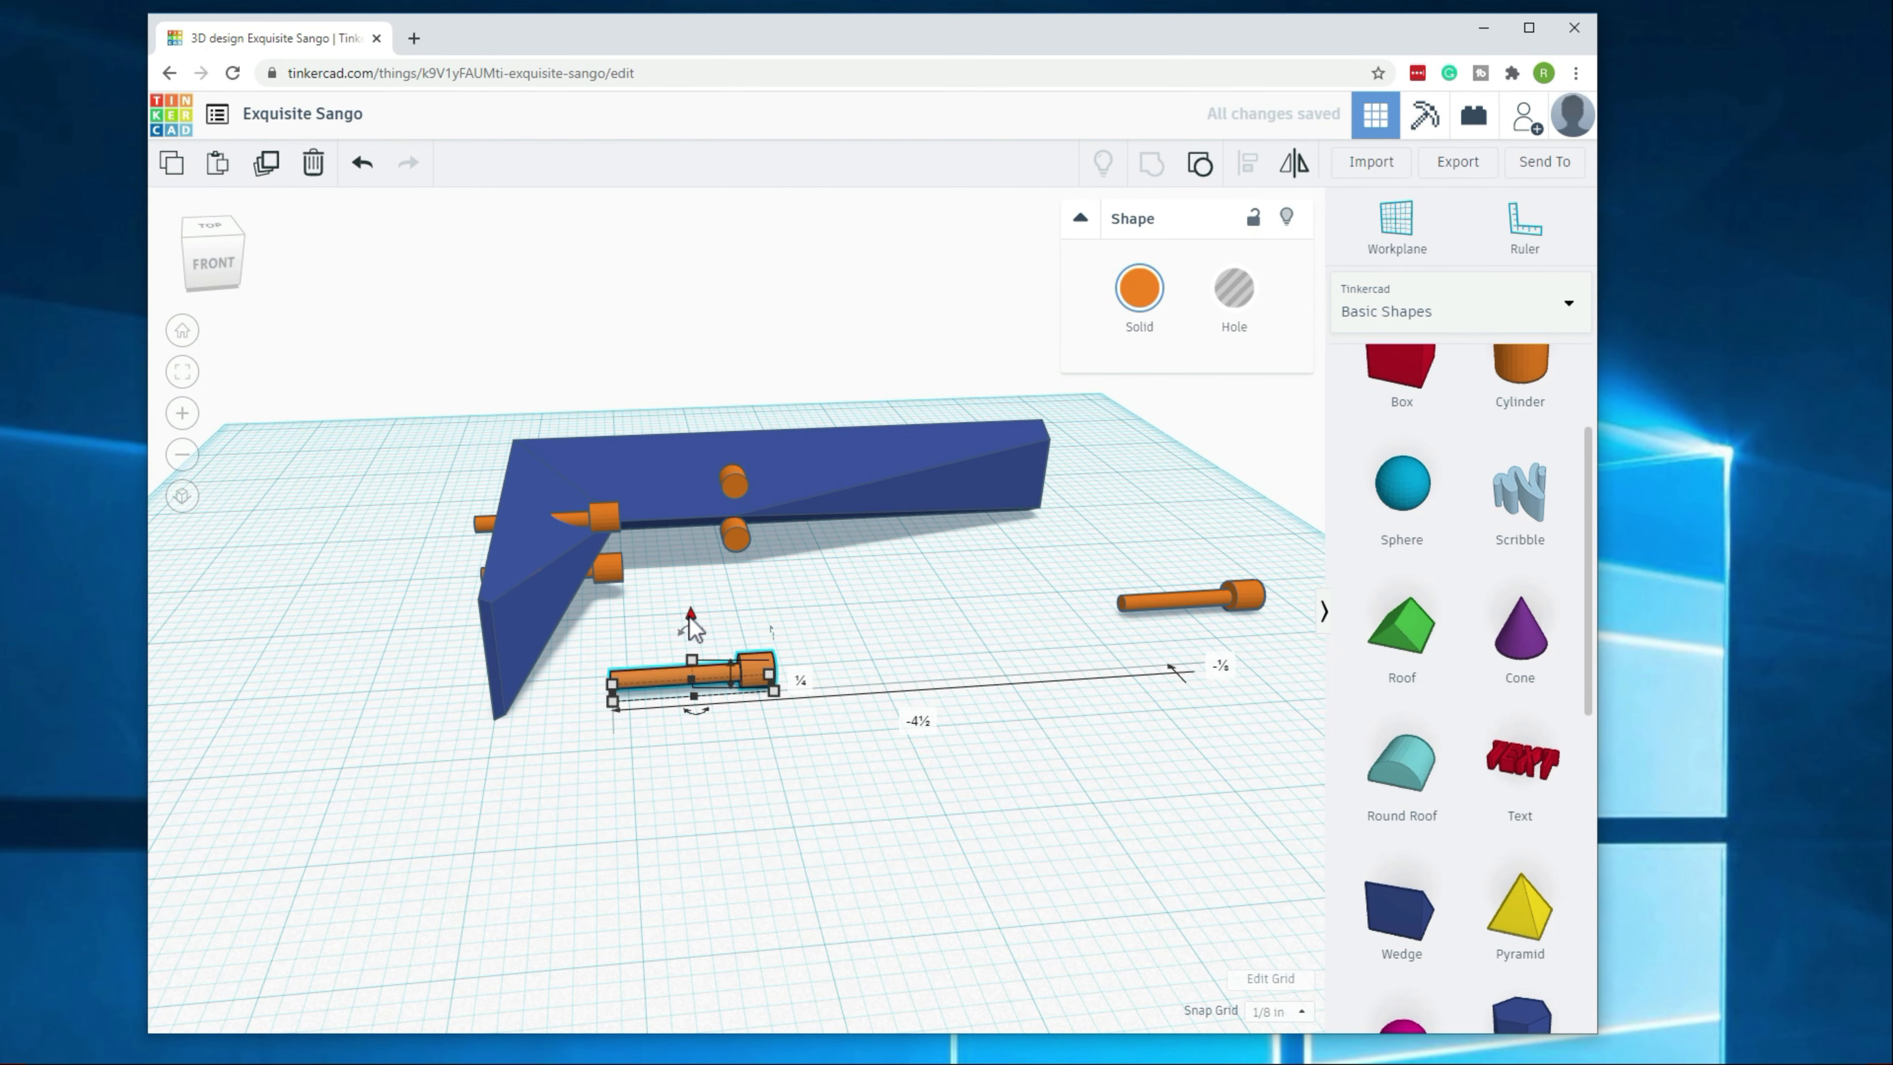
drag(689, 617, 559, 606)
click(731, 855)
right_drag(610, 774, 878, 697)
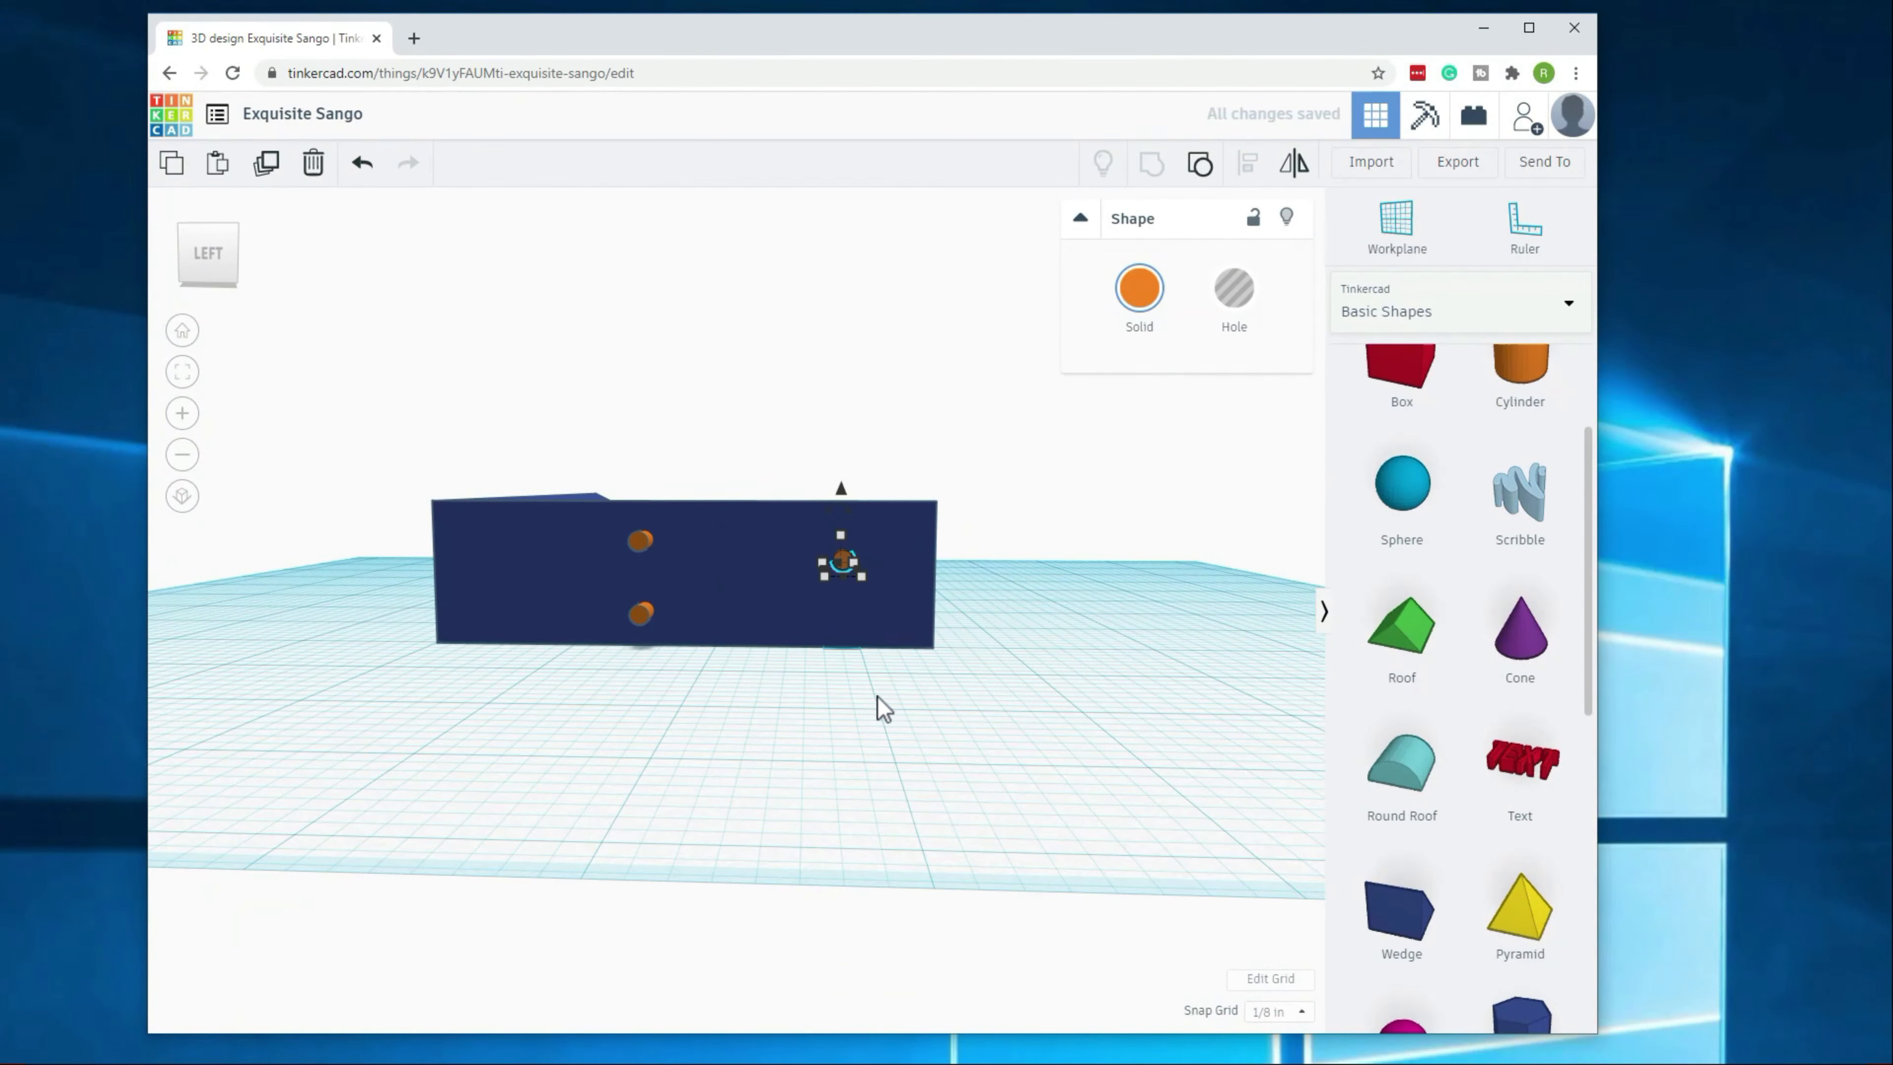
click(878, 698)
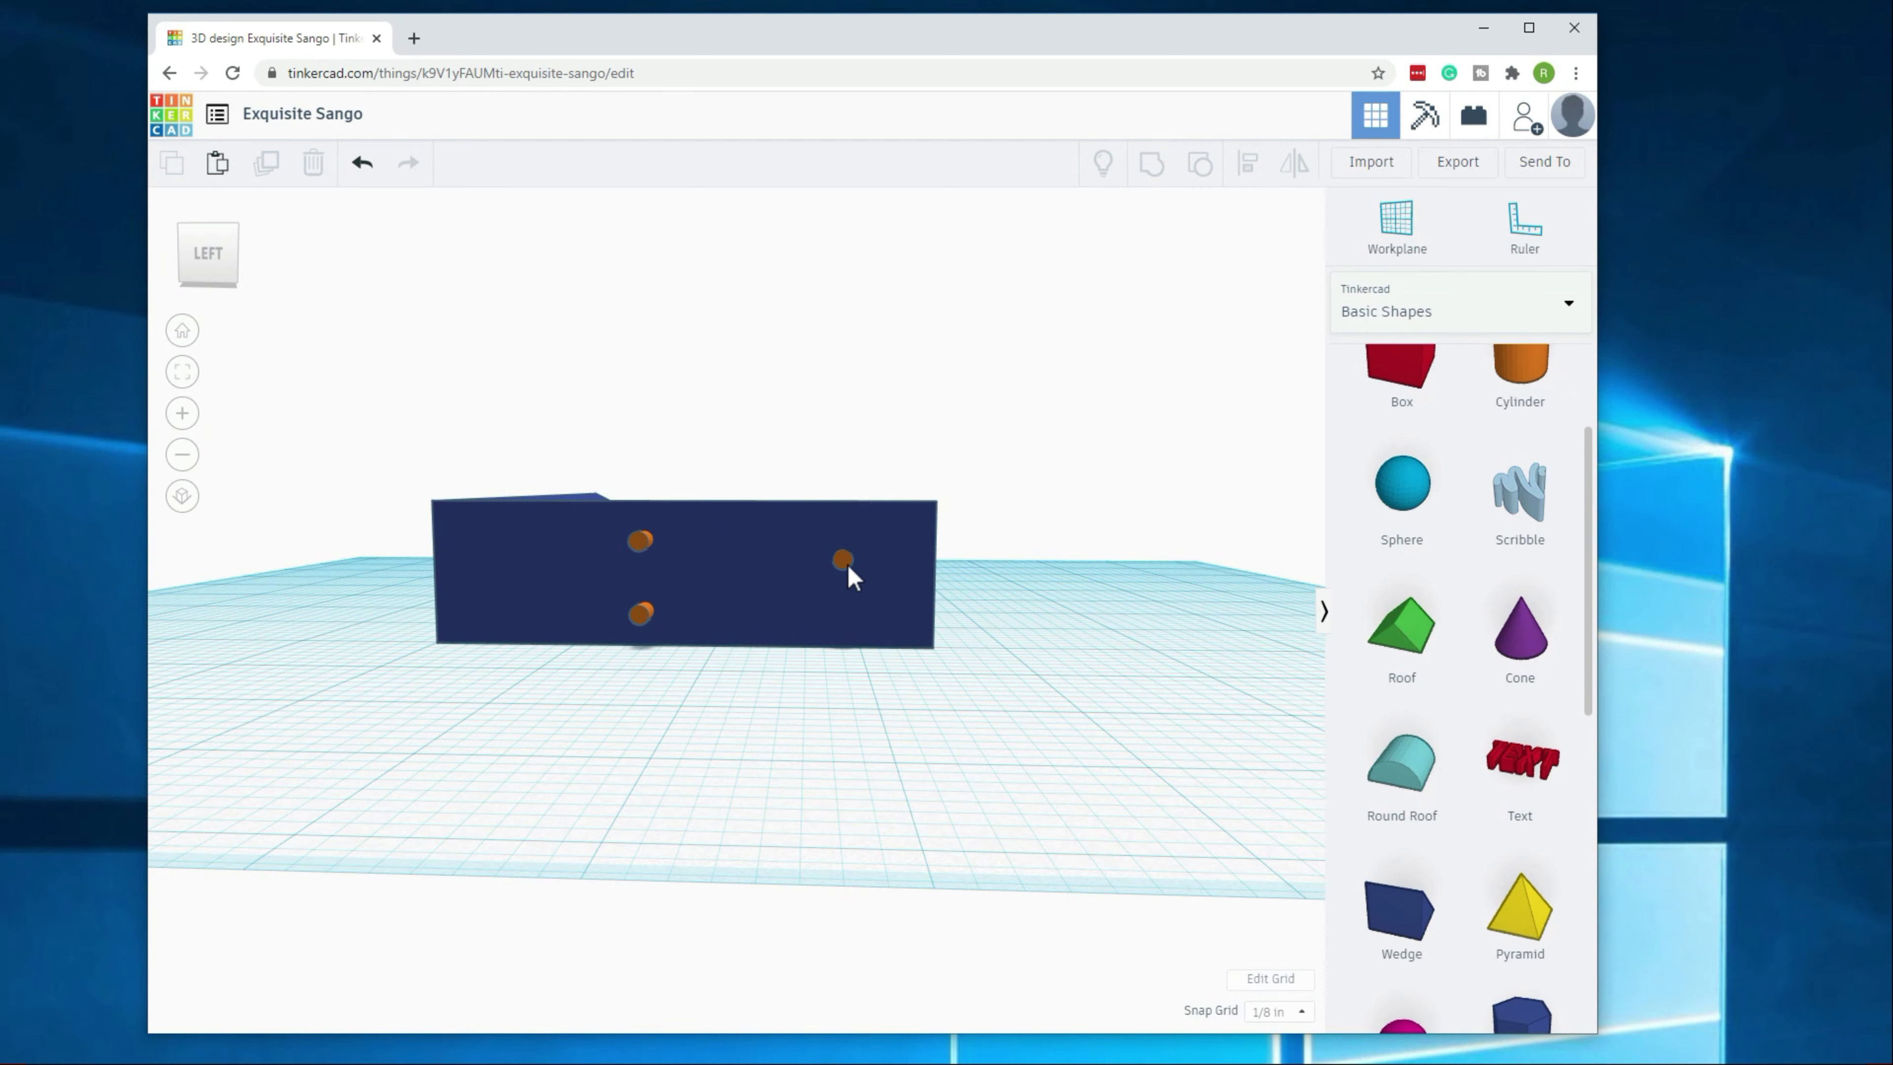
Step: Lower the single pin near the short leg's tapered end to 3/8 inch and check its height against the other two
right_drag(1041, 617, 679, 597)
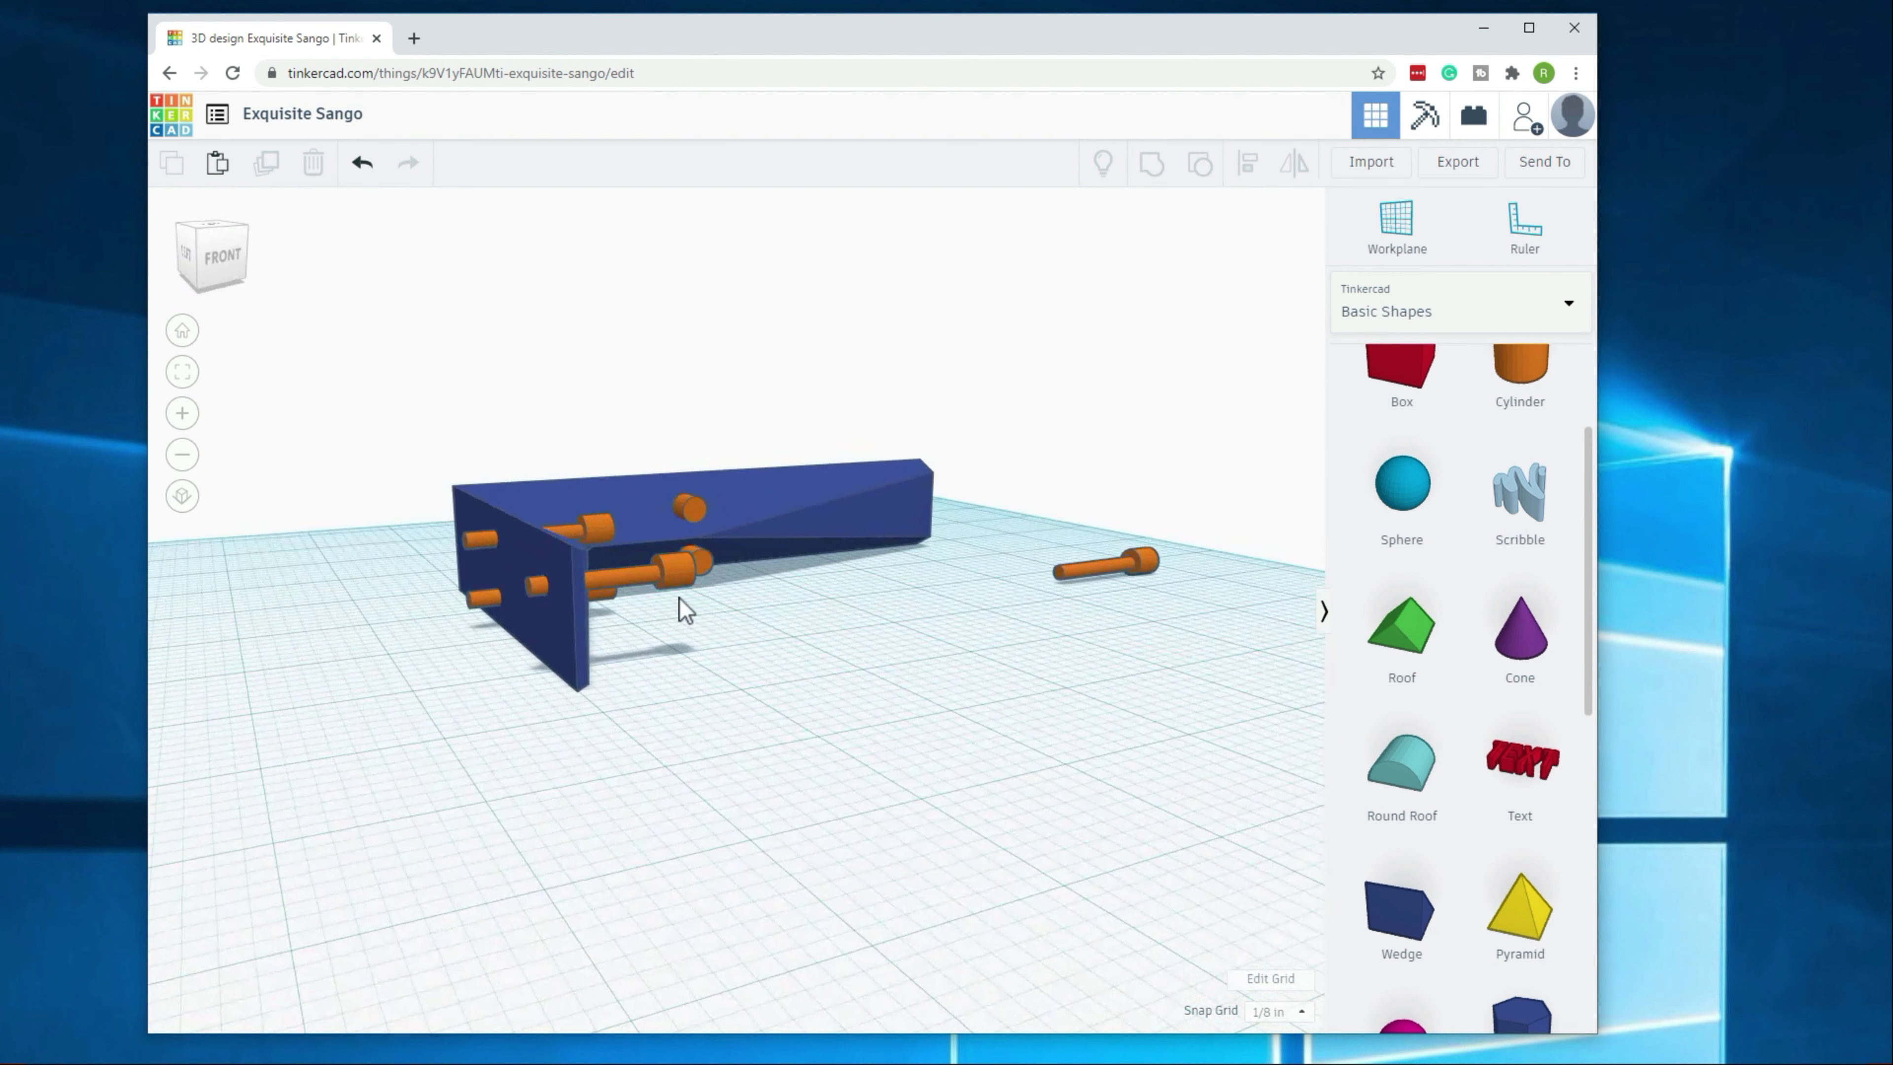
click(674, 591)
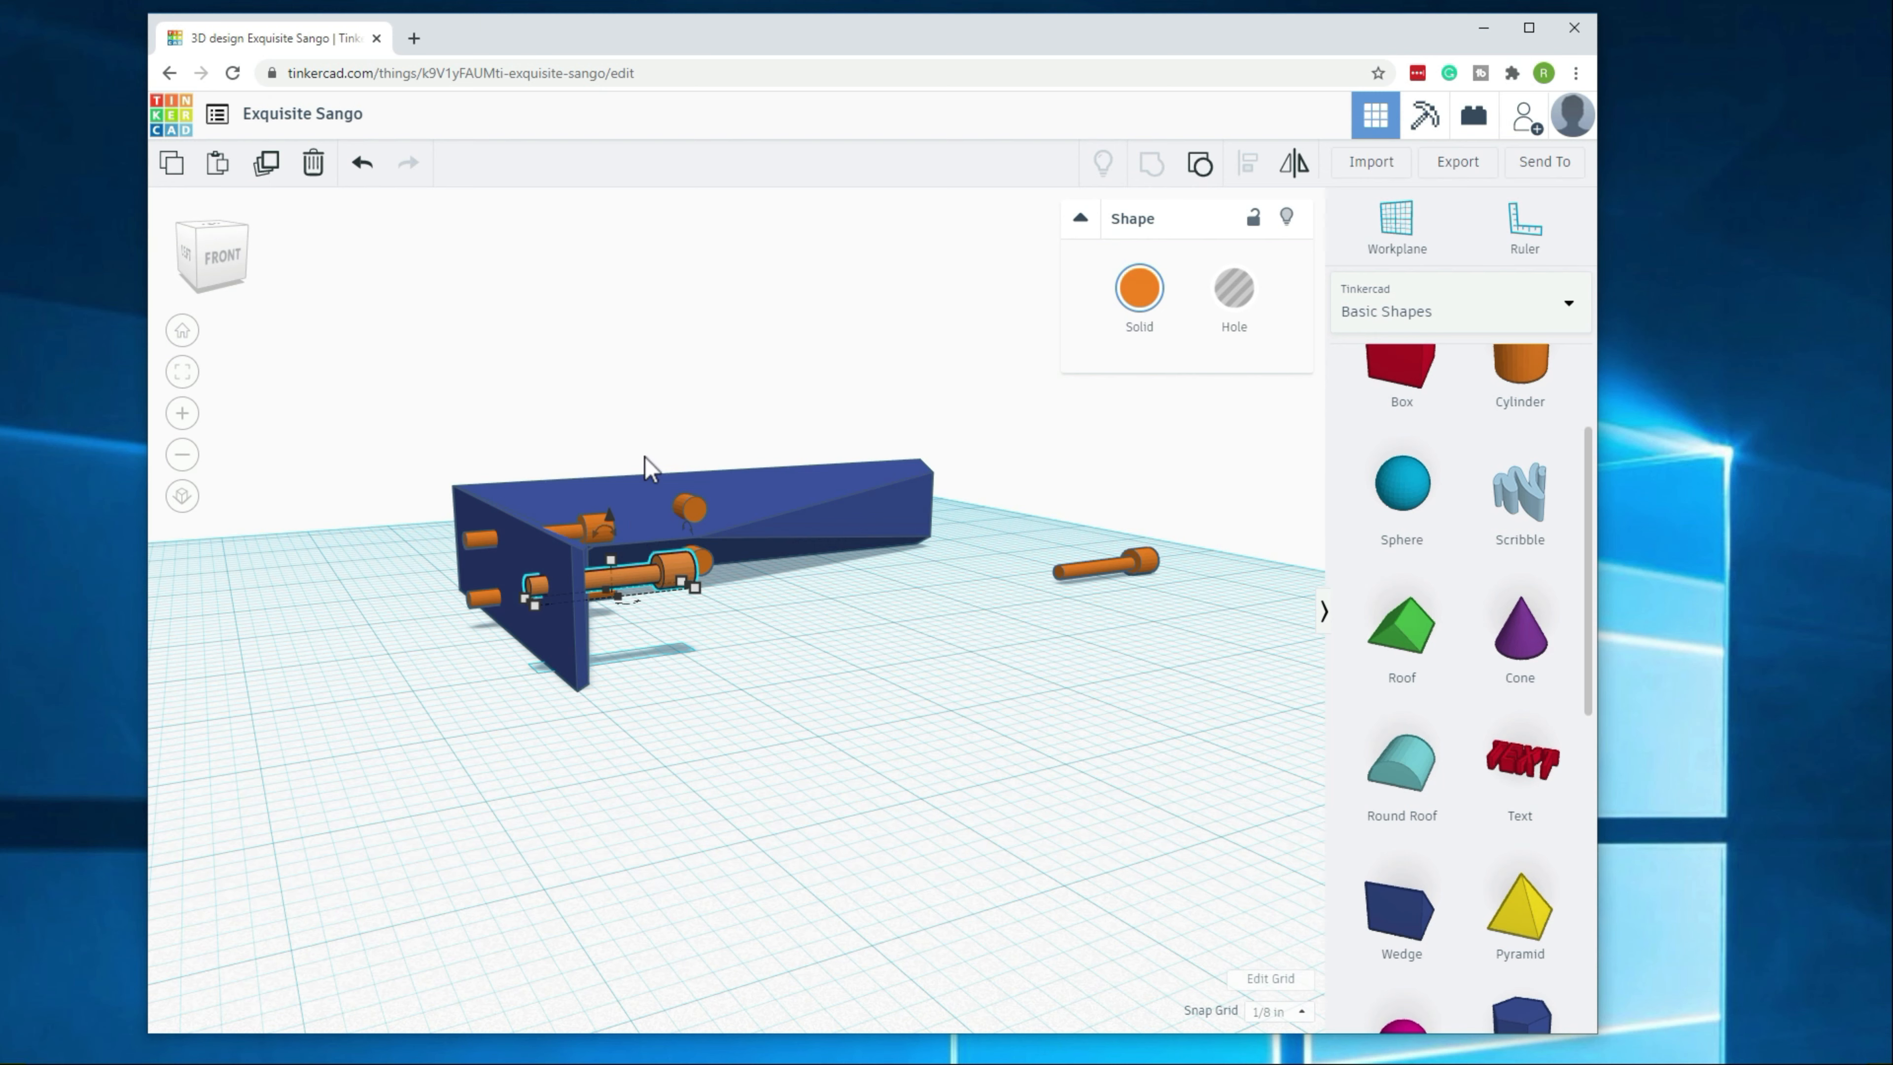
drag(610, 511, 613, 534)
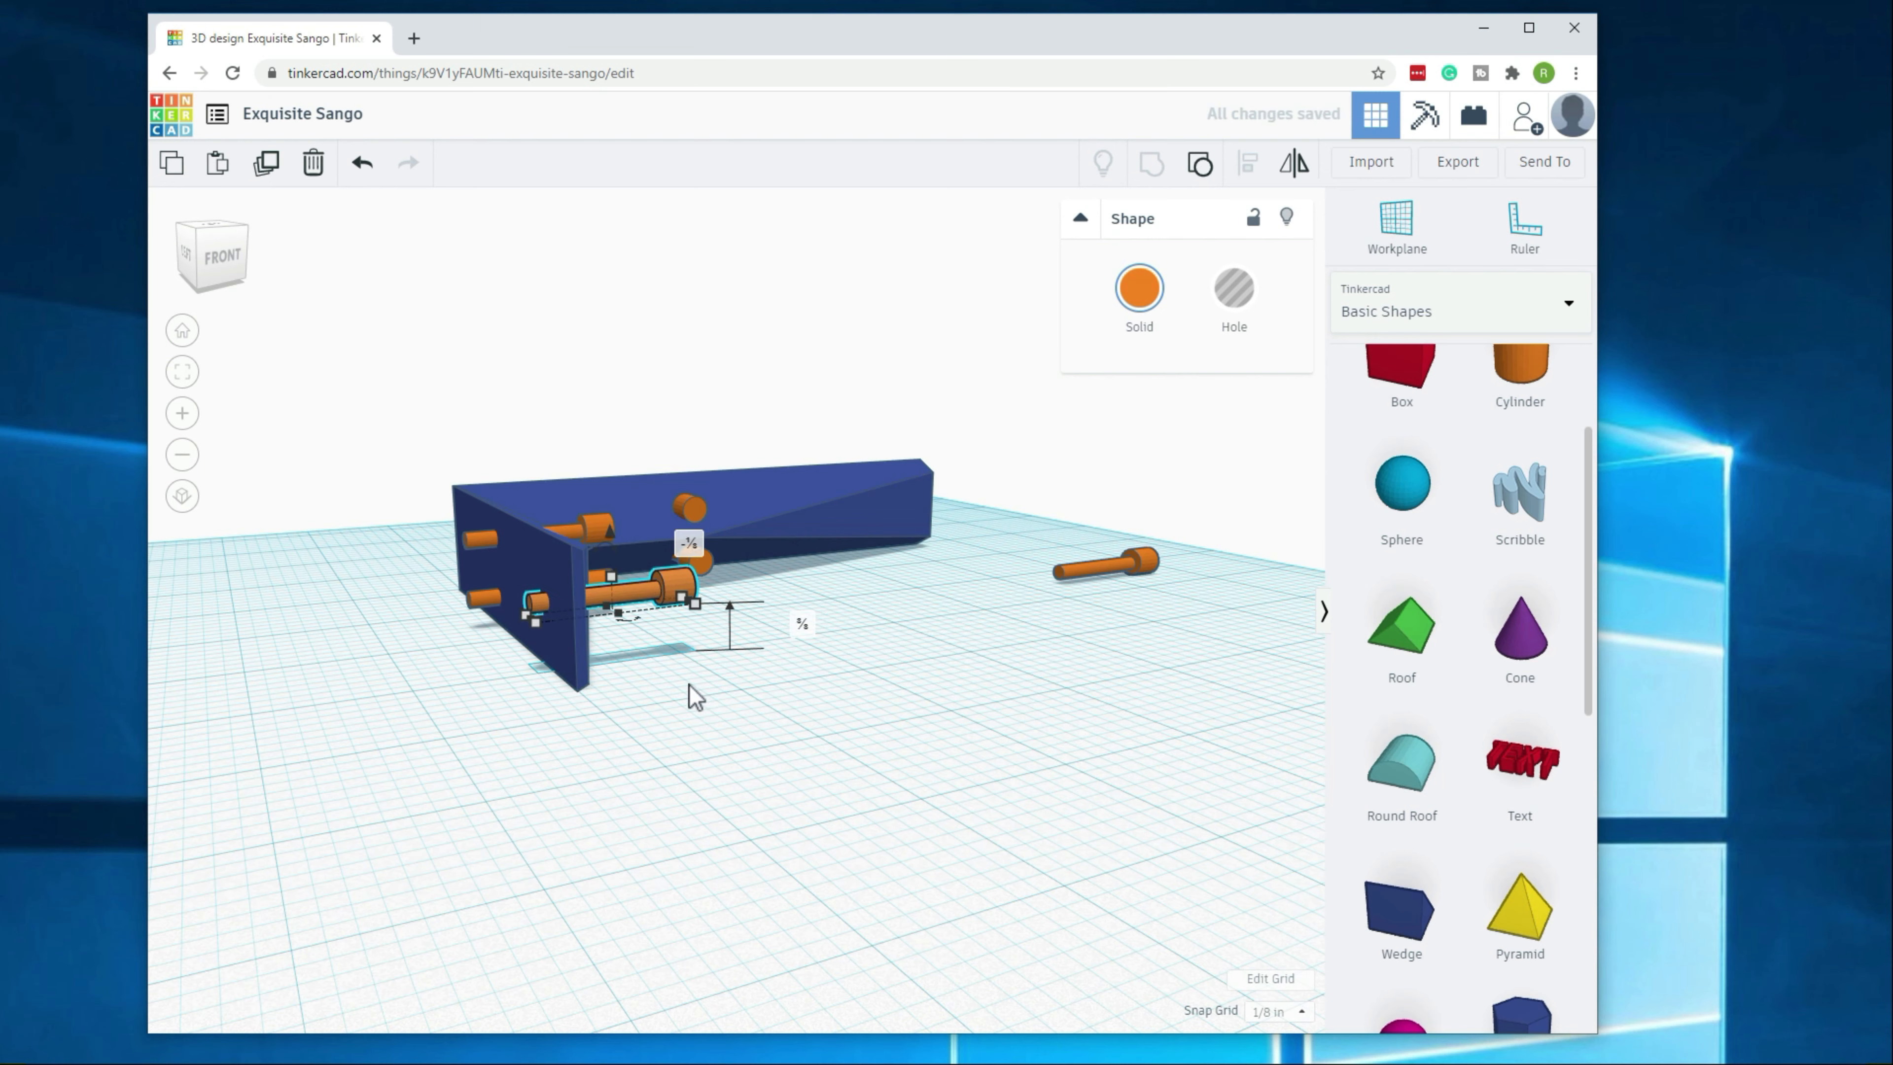
click(717, 764)
right_drag(713, 758, 924, 701)
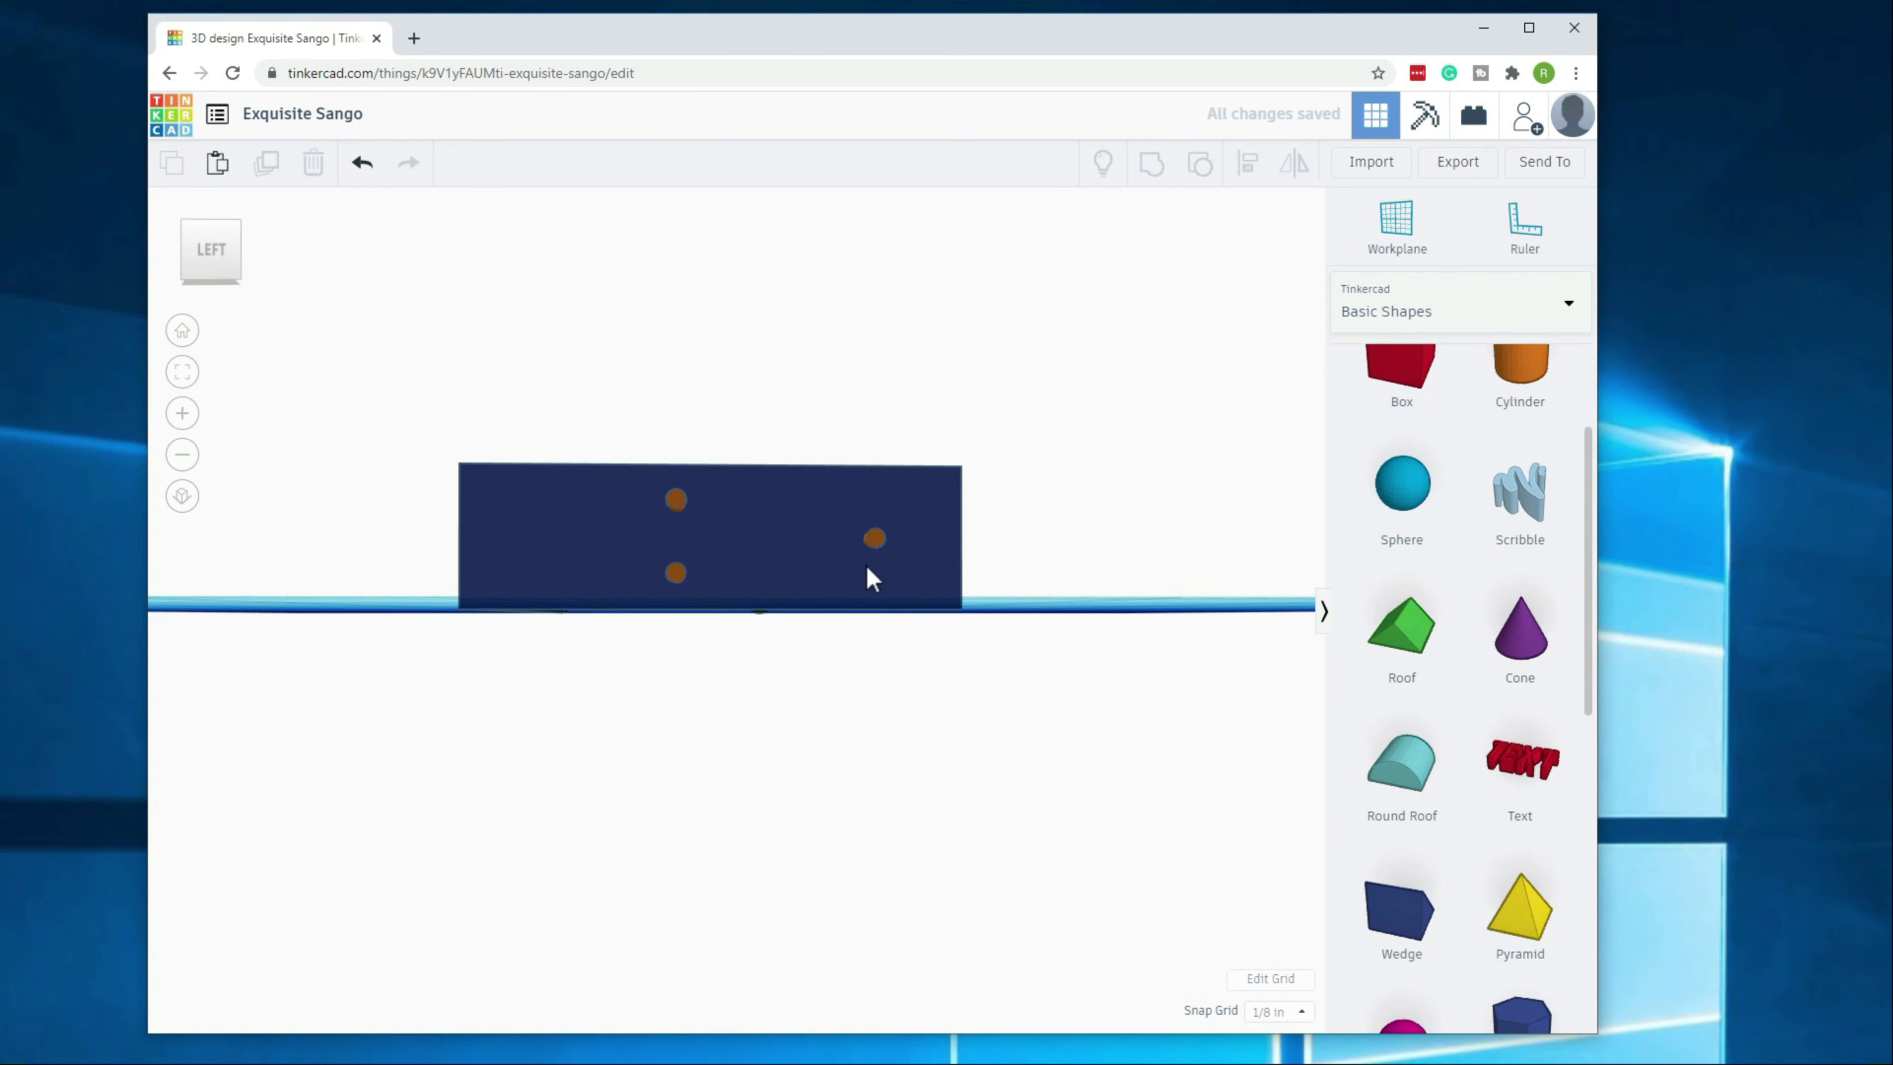
right_drag(866, 566, 837, 628)
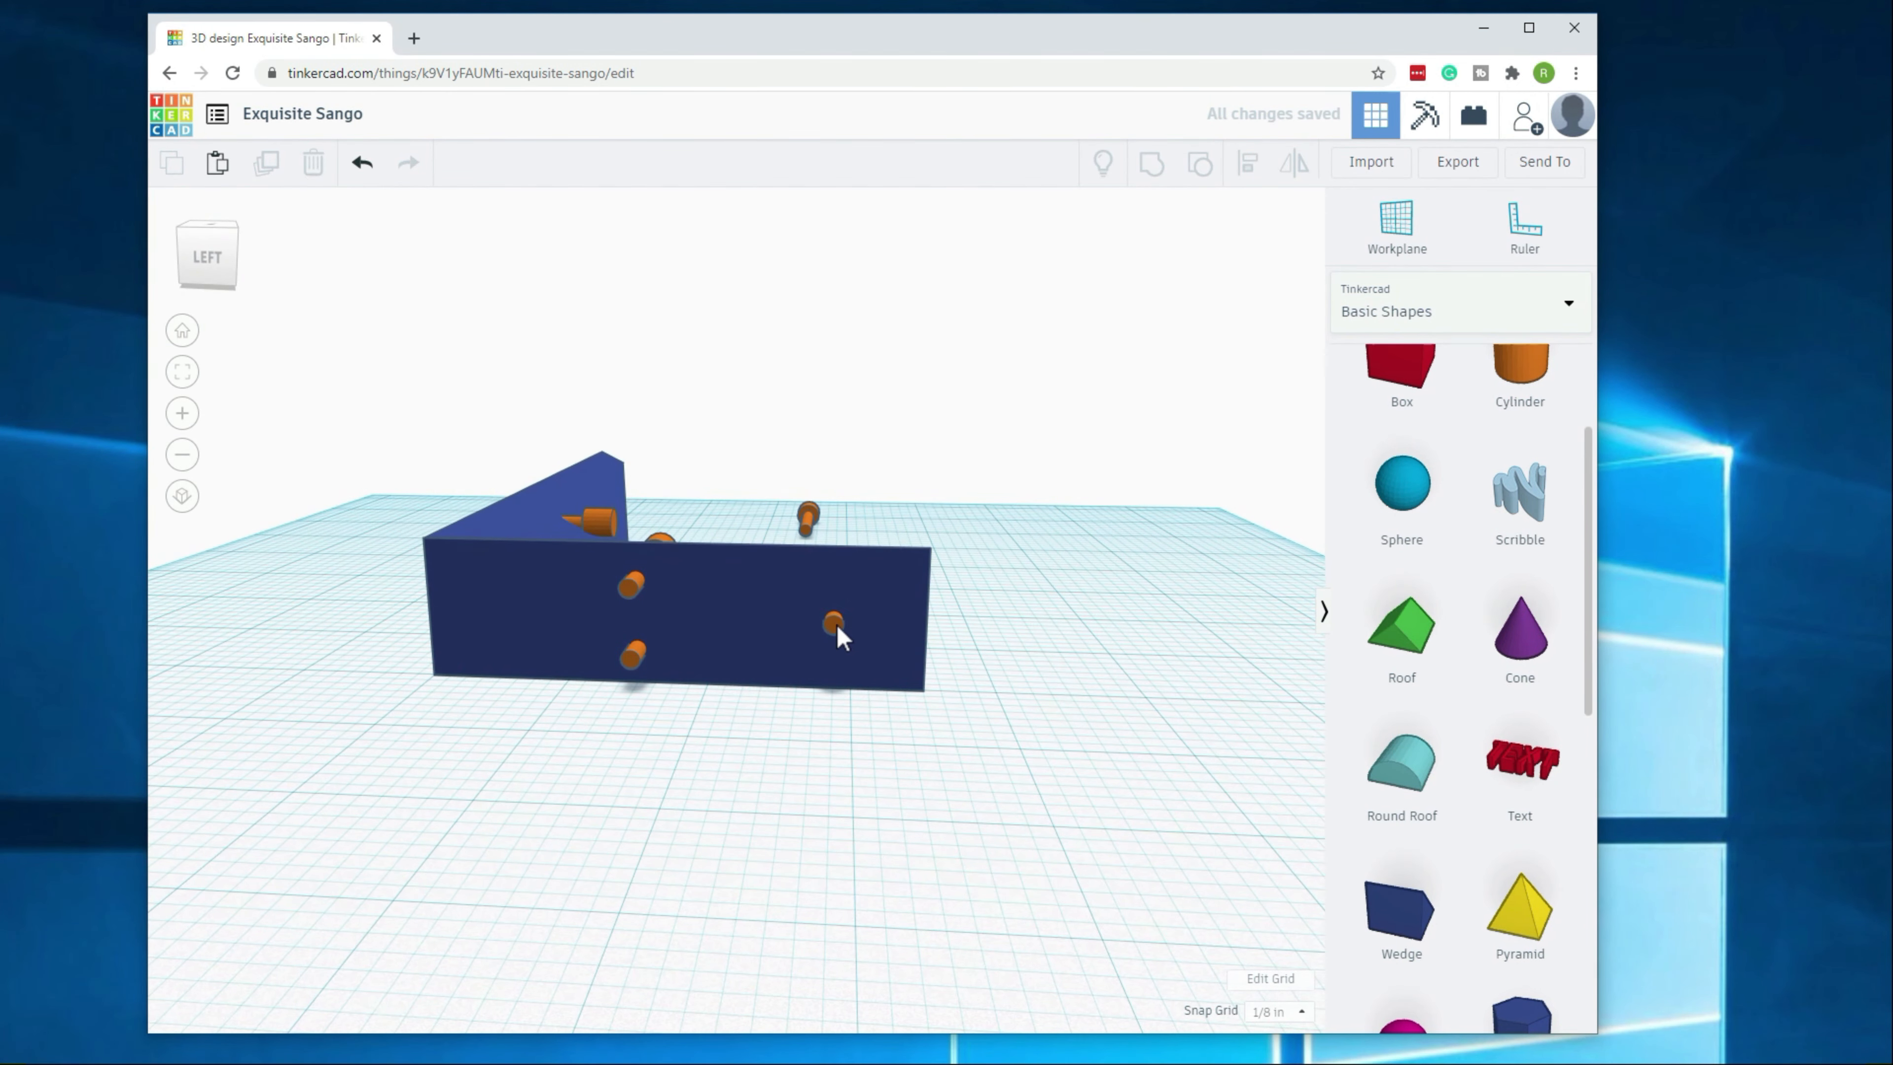
Step: Raise the last spare pin above the workplane by 3/8 inch
right_drag(1035, 637, 1208, 595)
click(1214, 634)
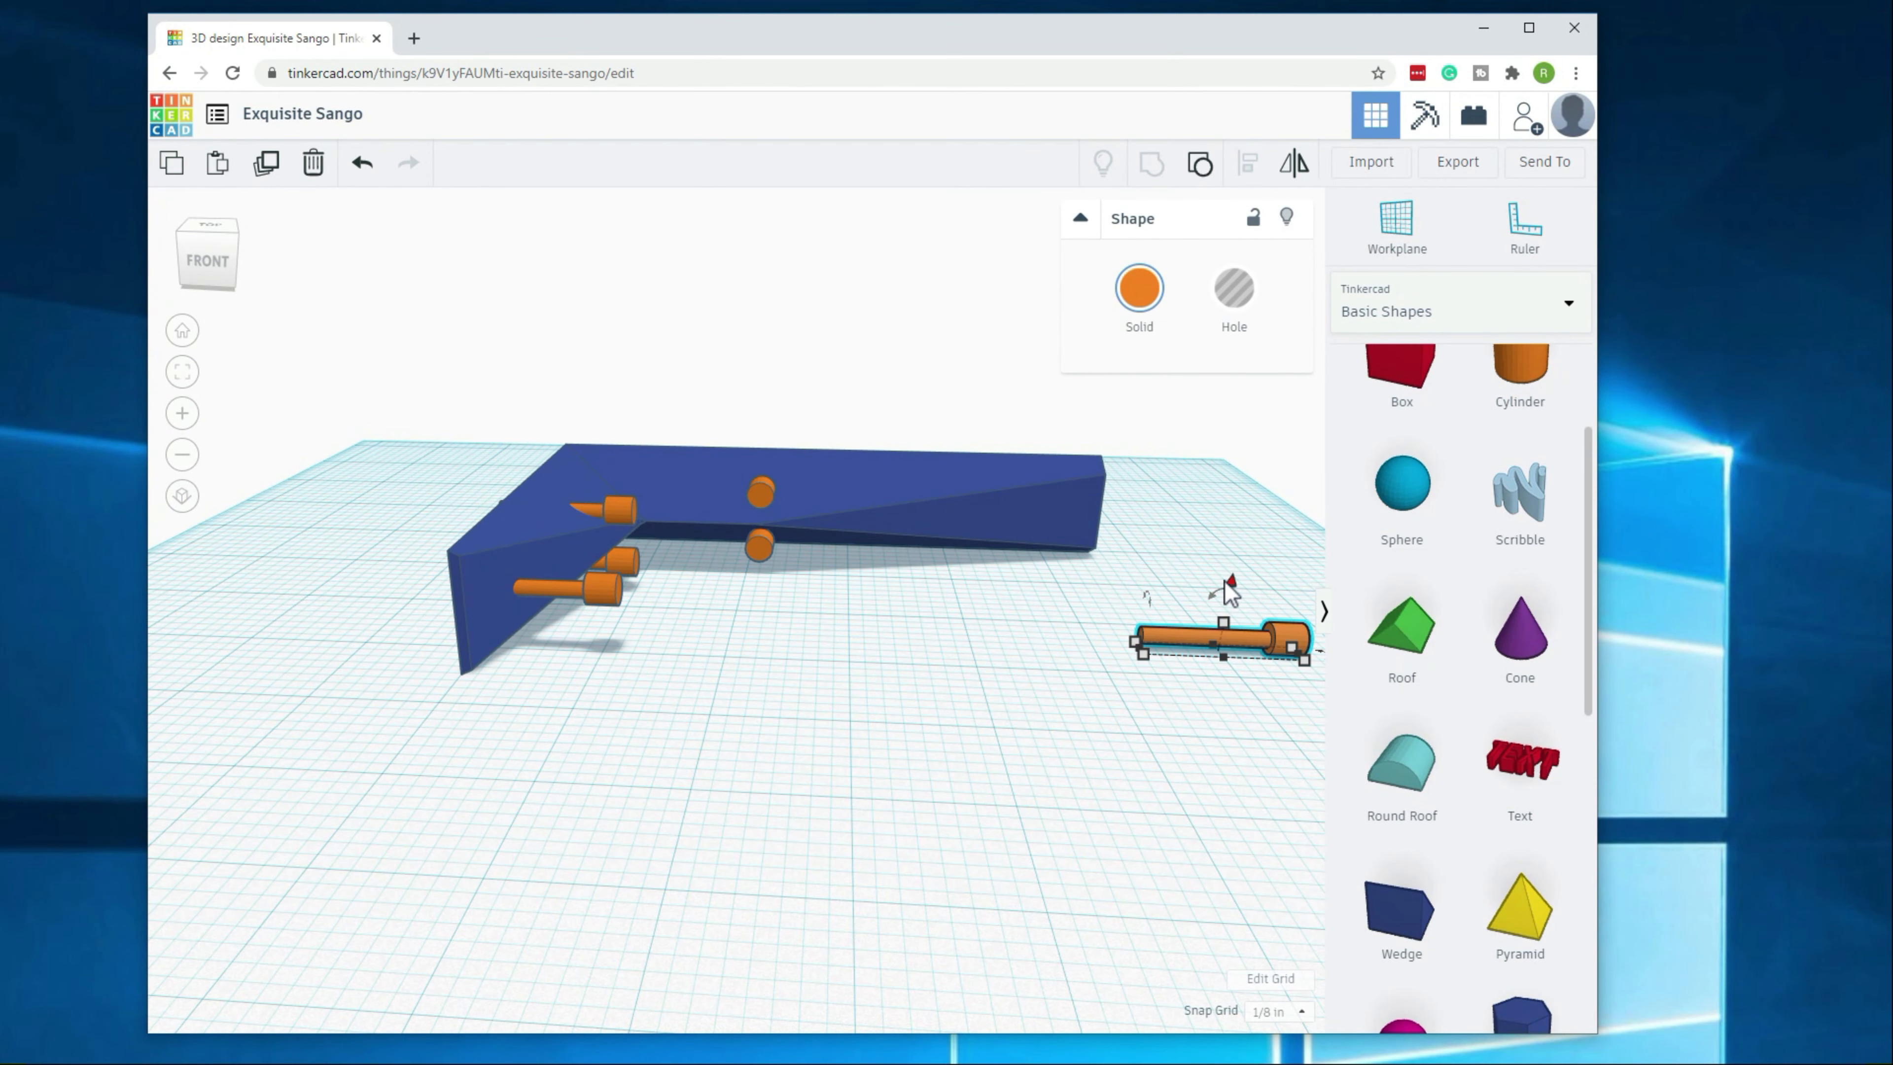
drag(1229, 582, 1230, 535)
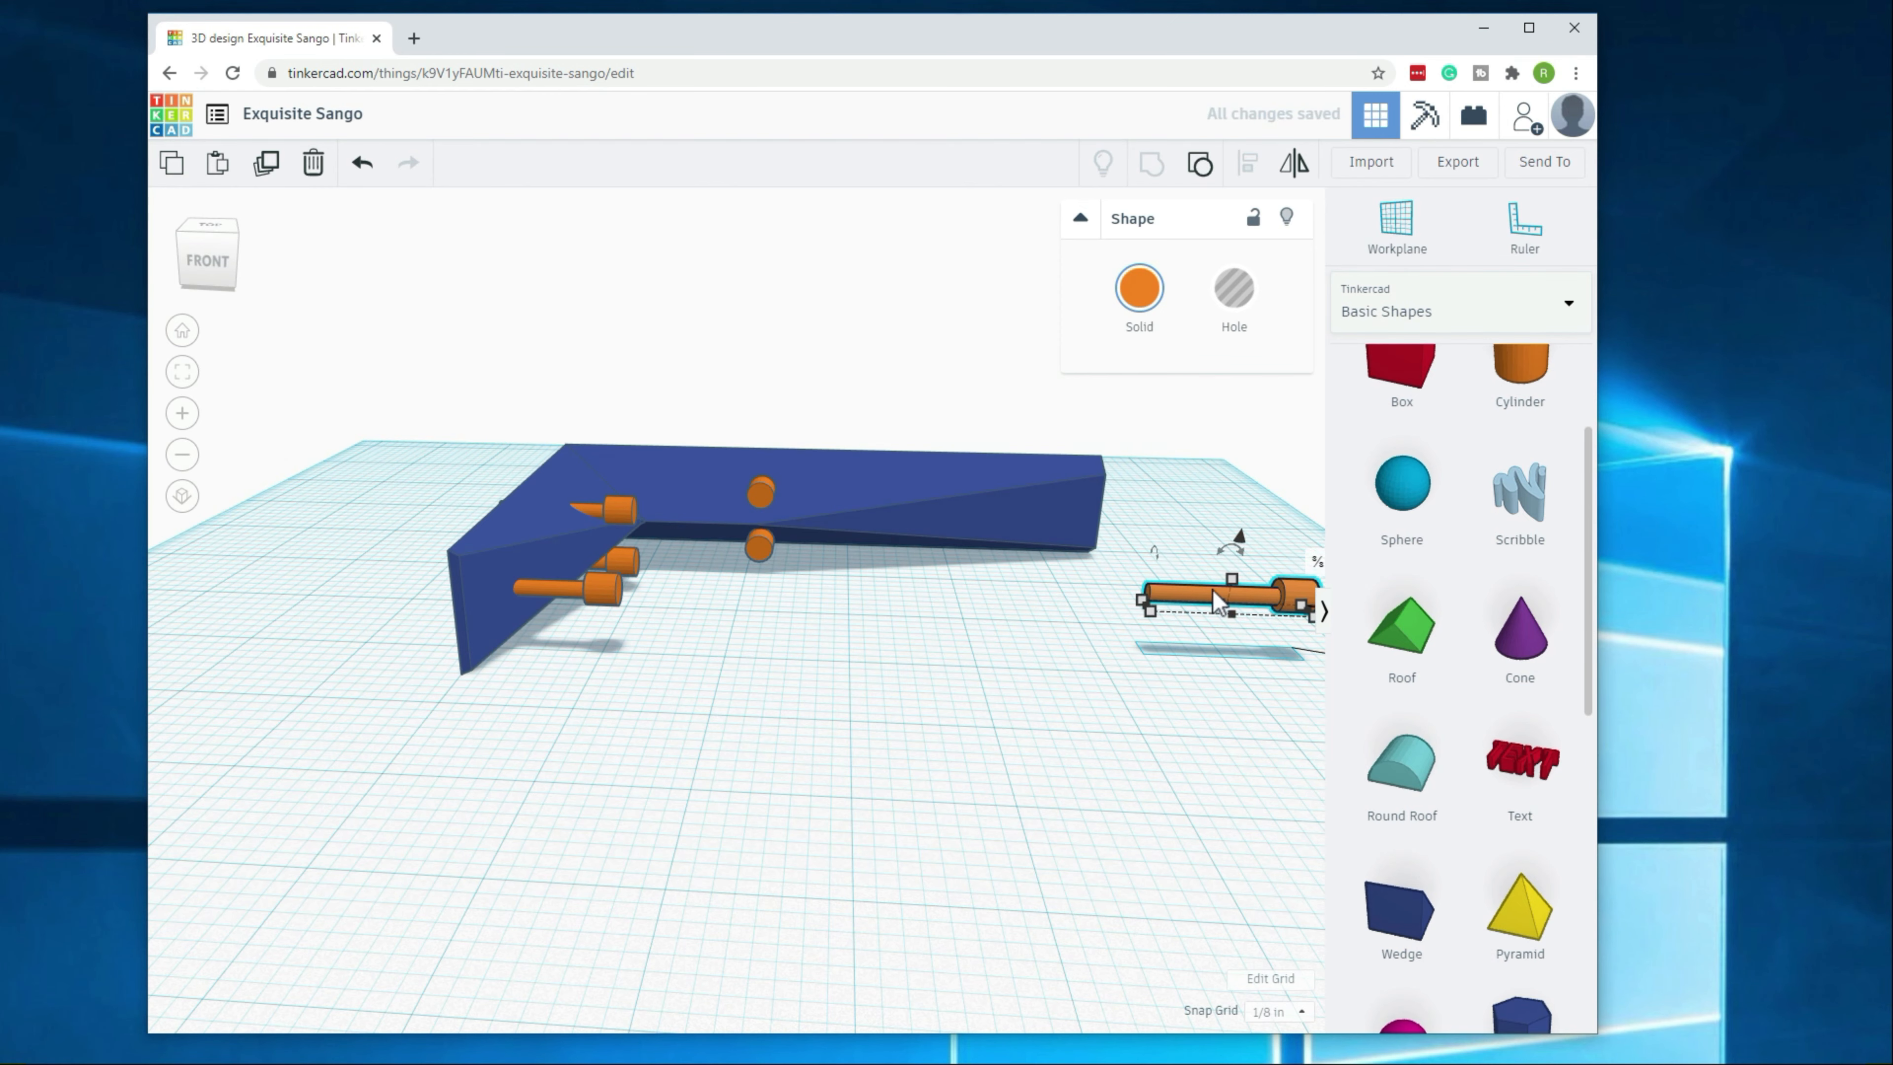
Step: Rotate the last spare pin 90° about the vertical axis so it runs perpendicular to the long leg
click(1193, 729)
right_drag(1193, 729, 1269, 601)
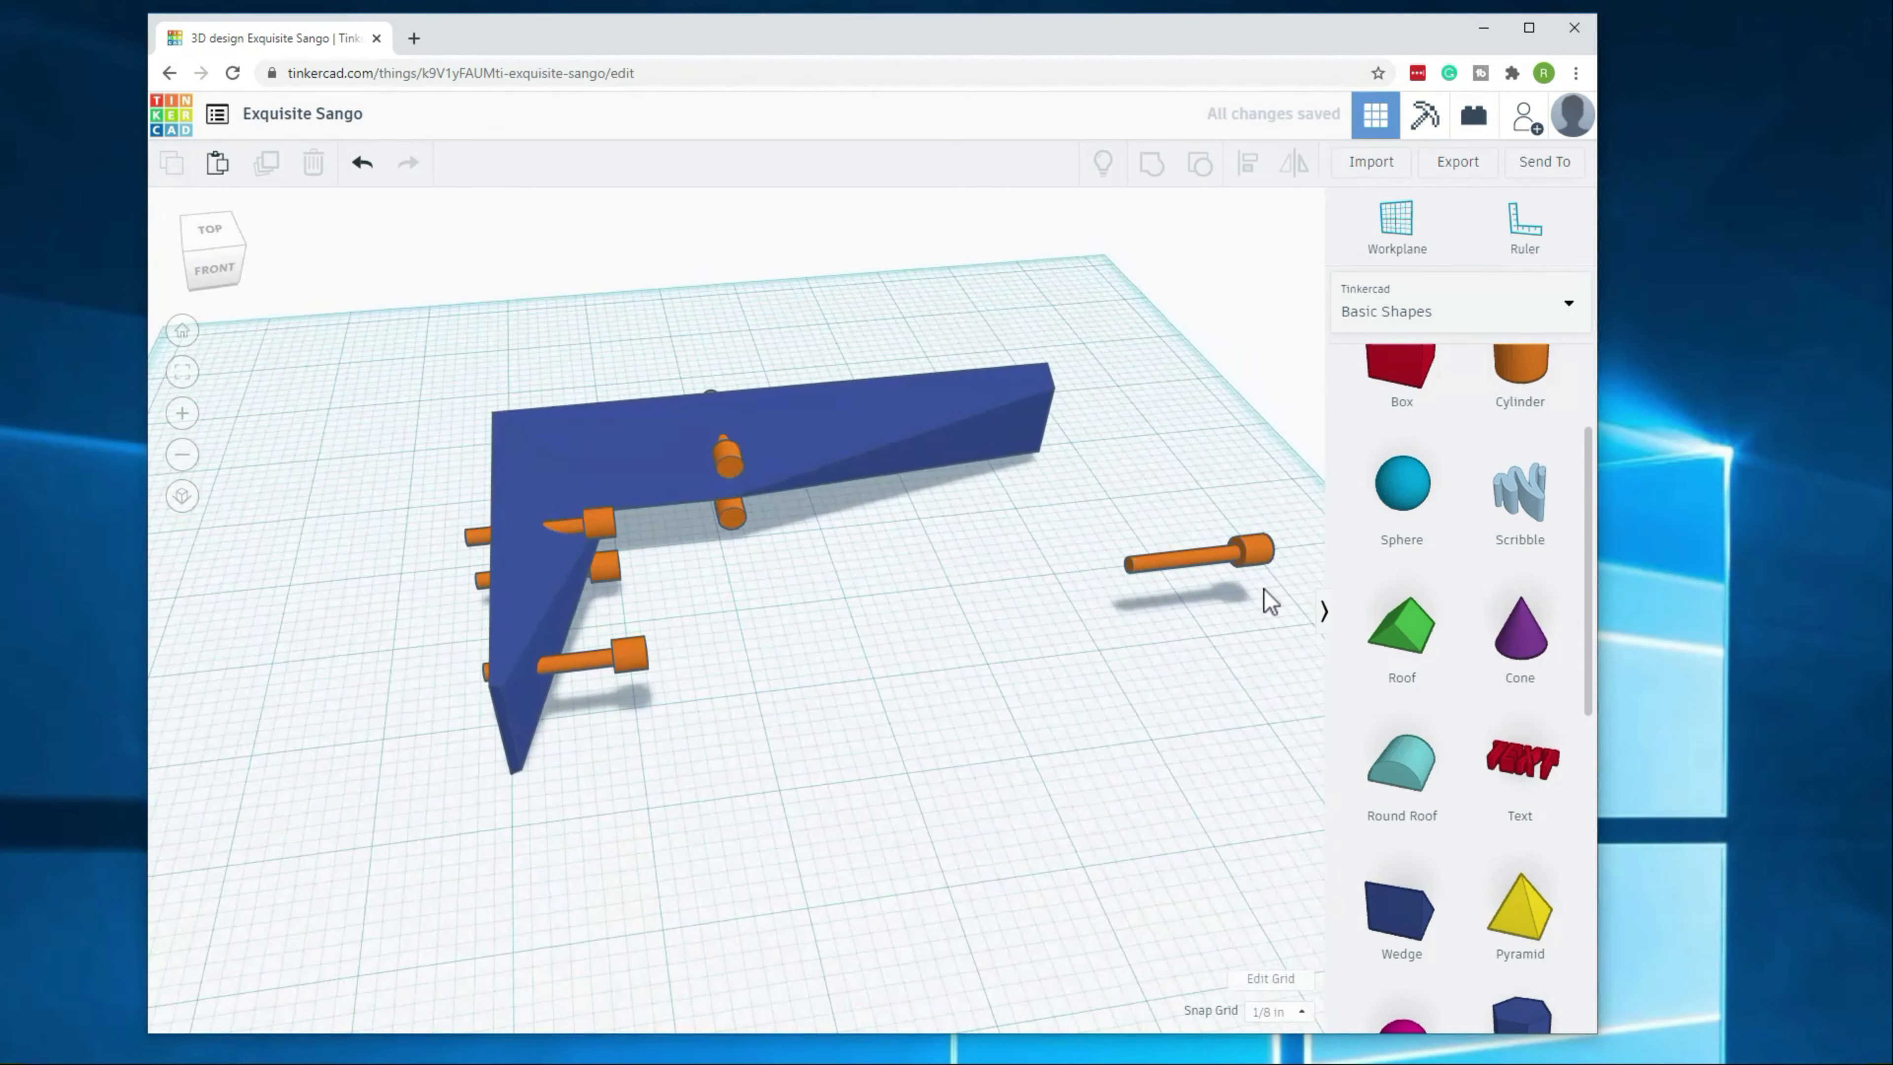
click(1248, 577)
drag(1232, 617, 1166, 656)
text(90)
key(Return)
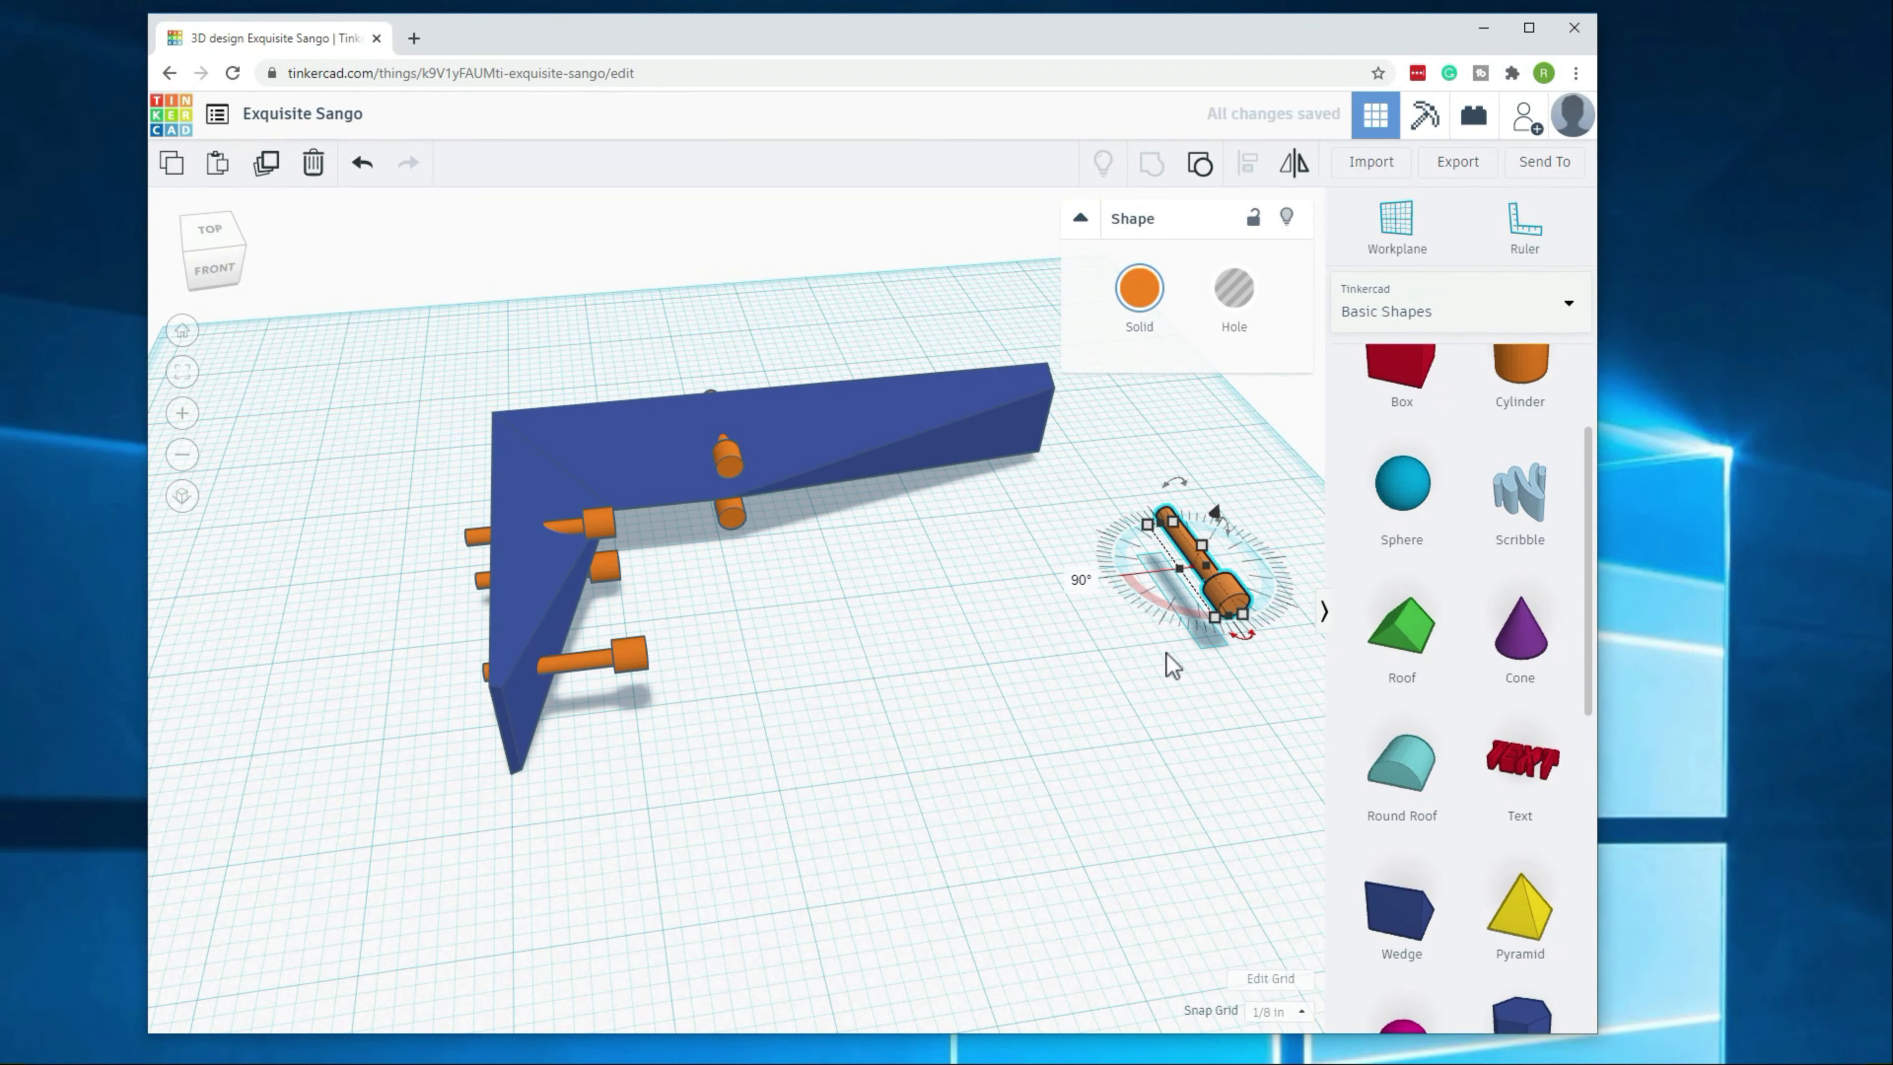
Step: Move the rotated spare pin through the long leg, between the stacked pins and the tapered end
click(1166, 652)
drag(1204, 524, 1045, 546)
drag(1222, 591, 903, 468)
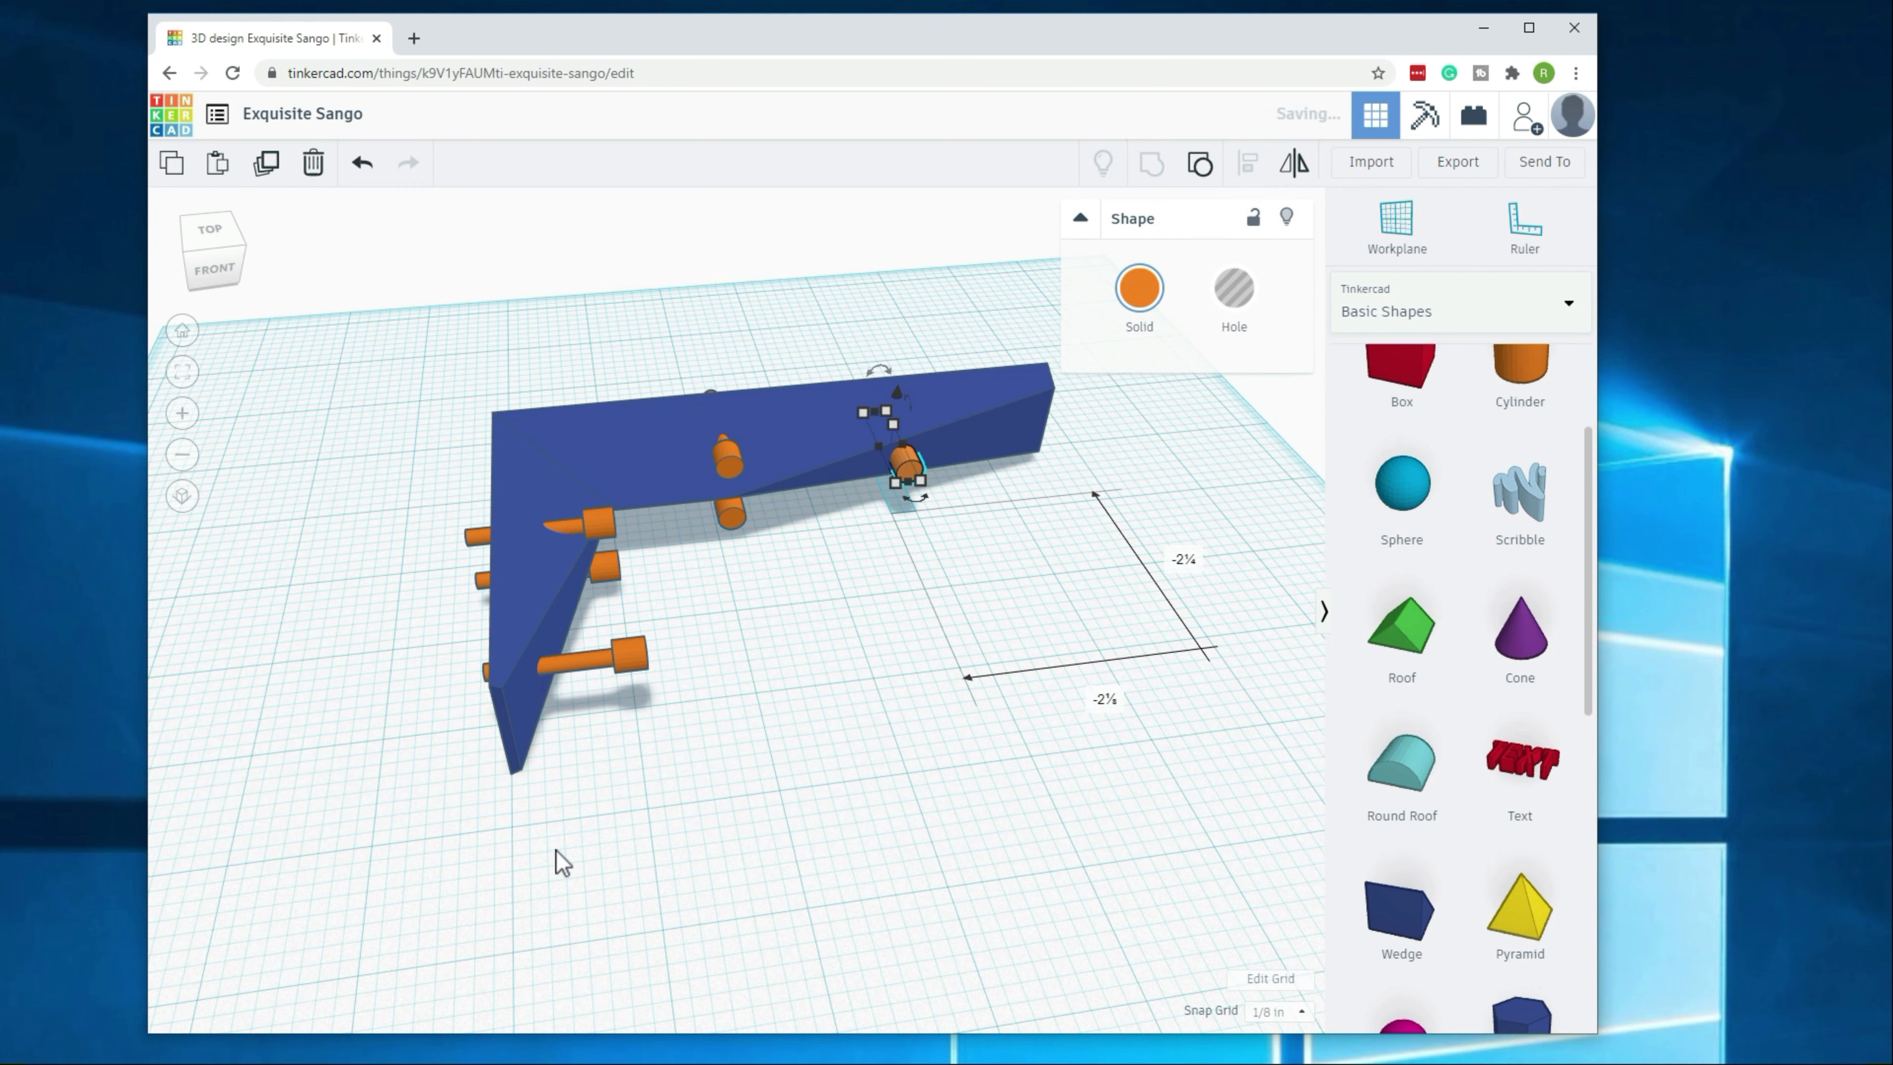
Step: Shift the upper short-leg pin slightly toward the inner corner, using a temporary ruler beside it, and remove the ruler
right_drag(555, 859, 480, 836)
right_drag(656, 630, 813, 522)
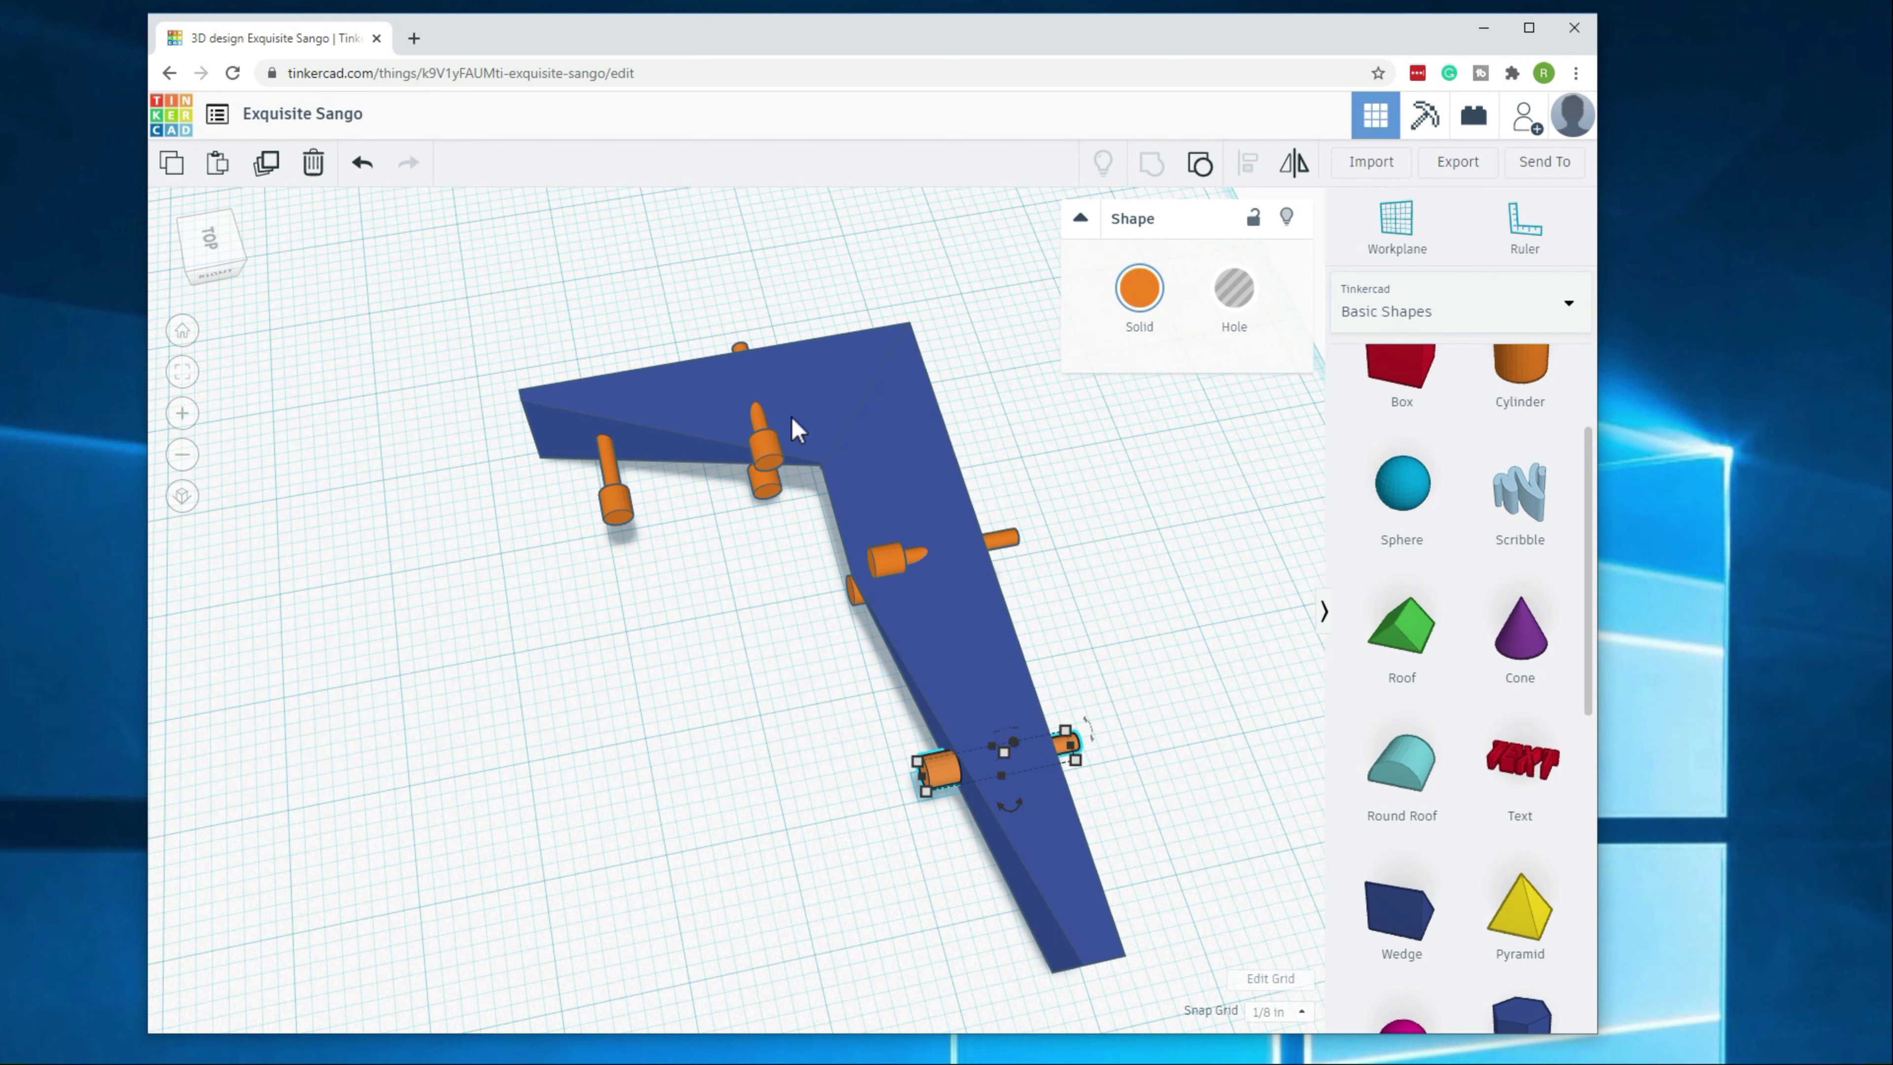
click(771, 455)
mouse_move(738, 514)
right_down()
mouse_move(702, 554)
mouse_move(736, 579)
mouse_move(720, 532)
right_up()
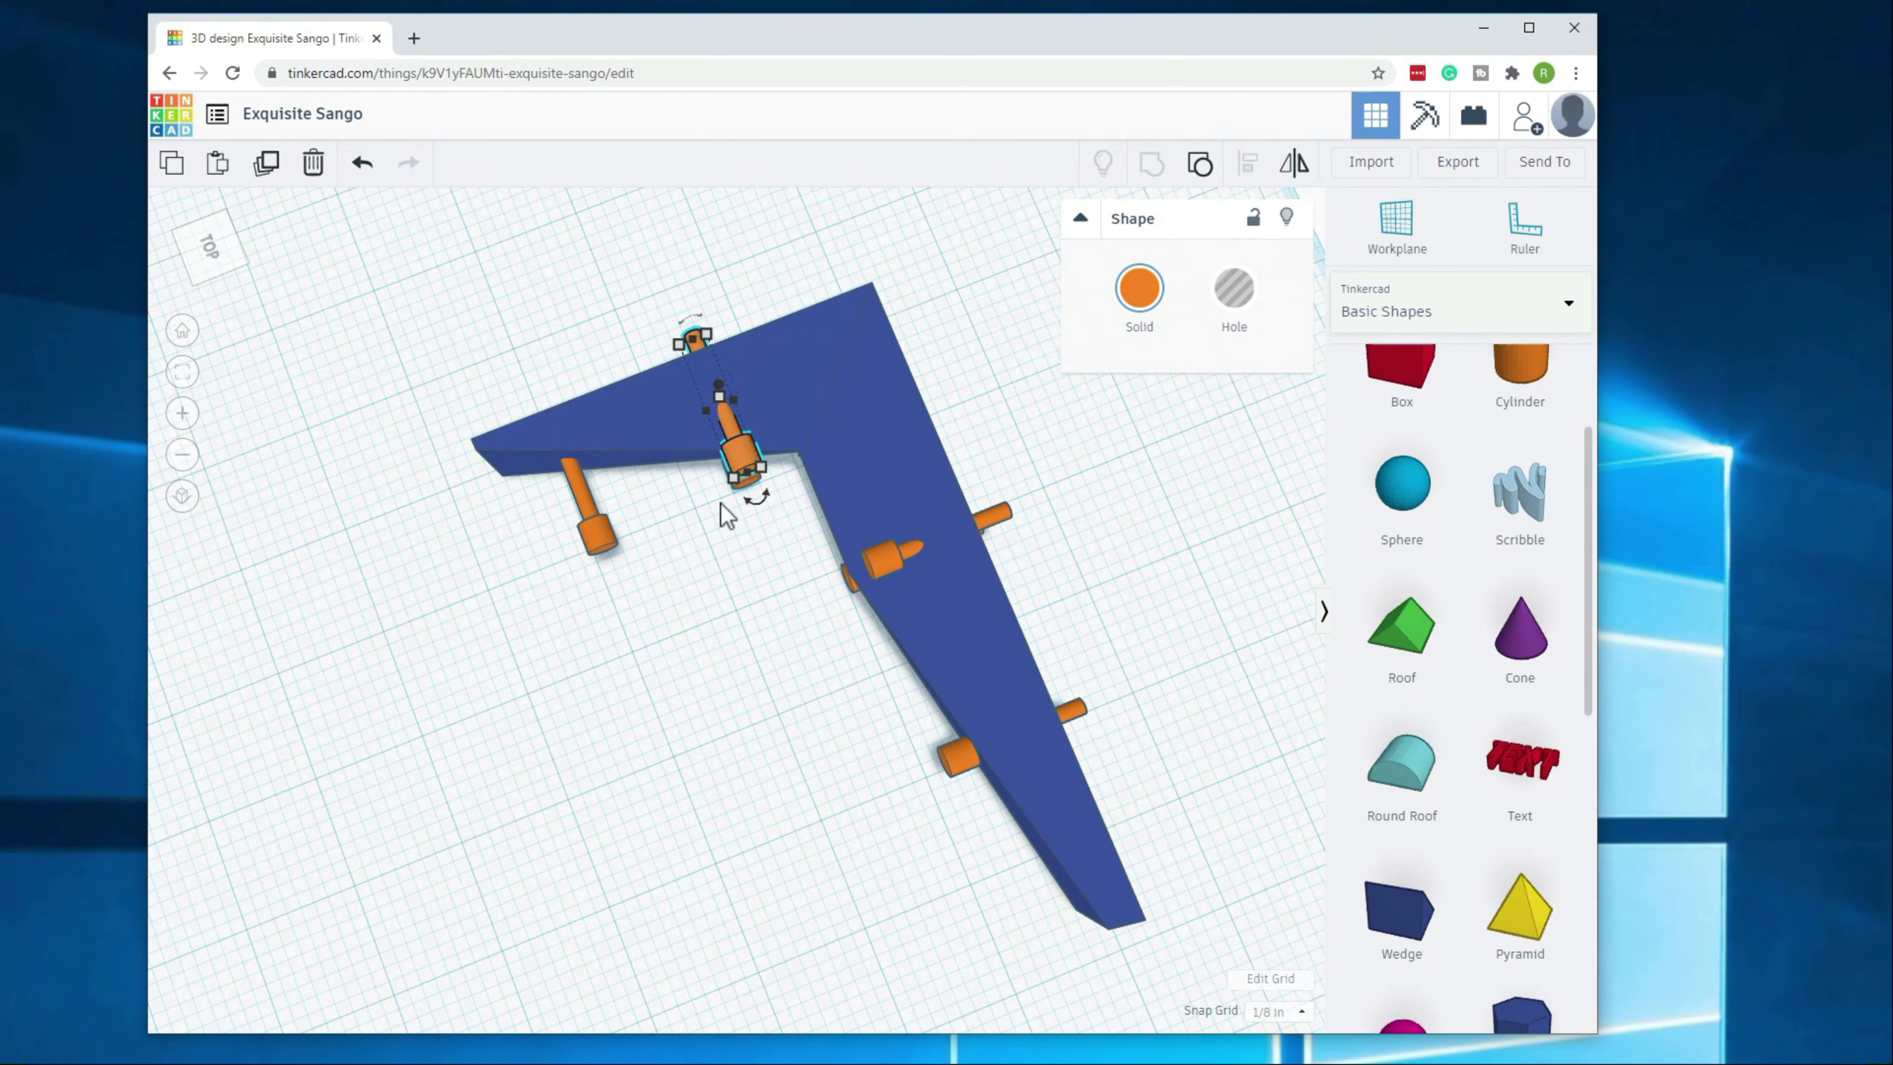
drag(748, 502, 752, 503)
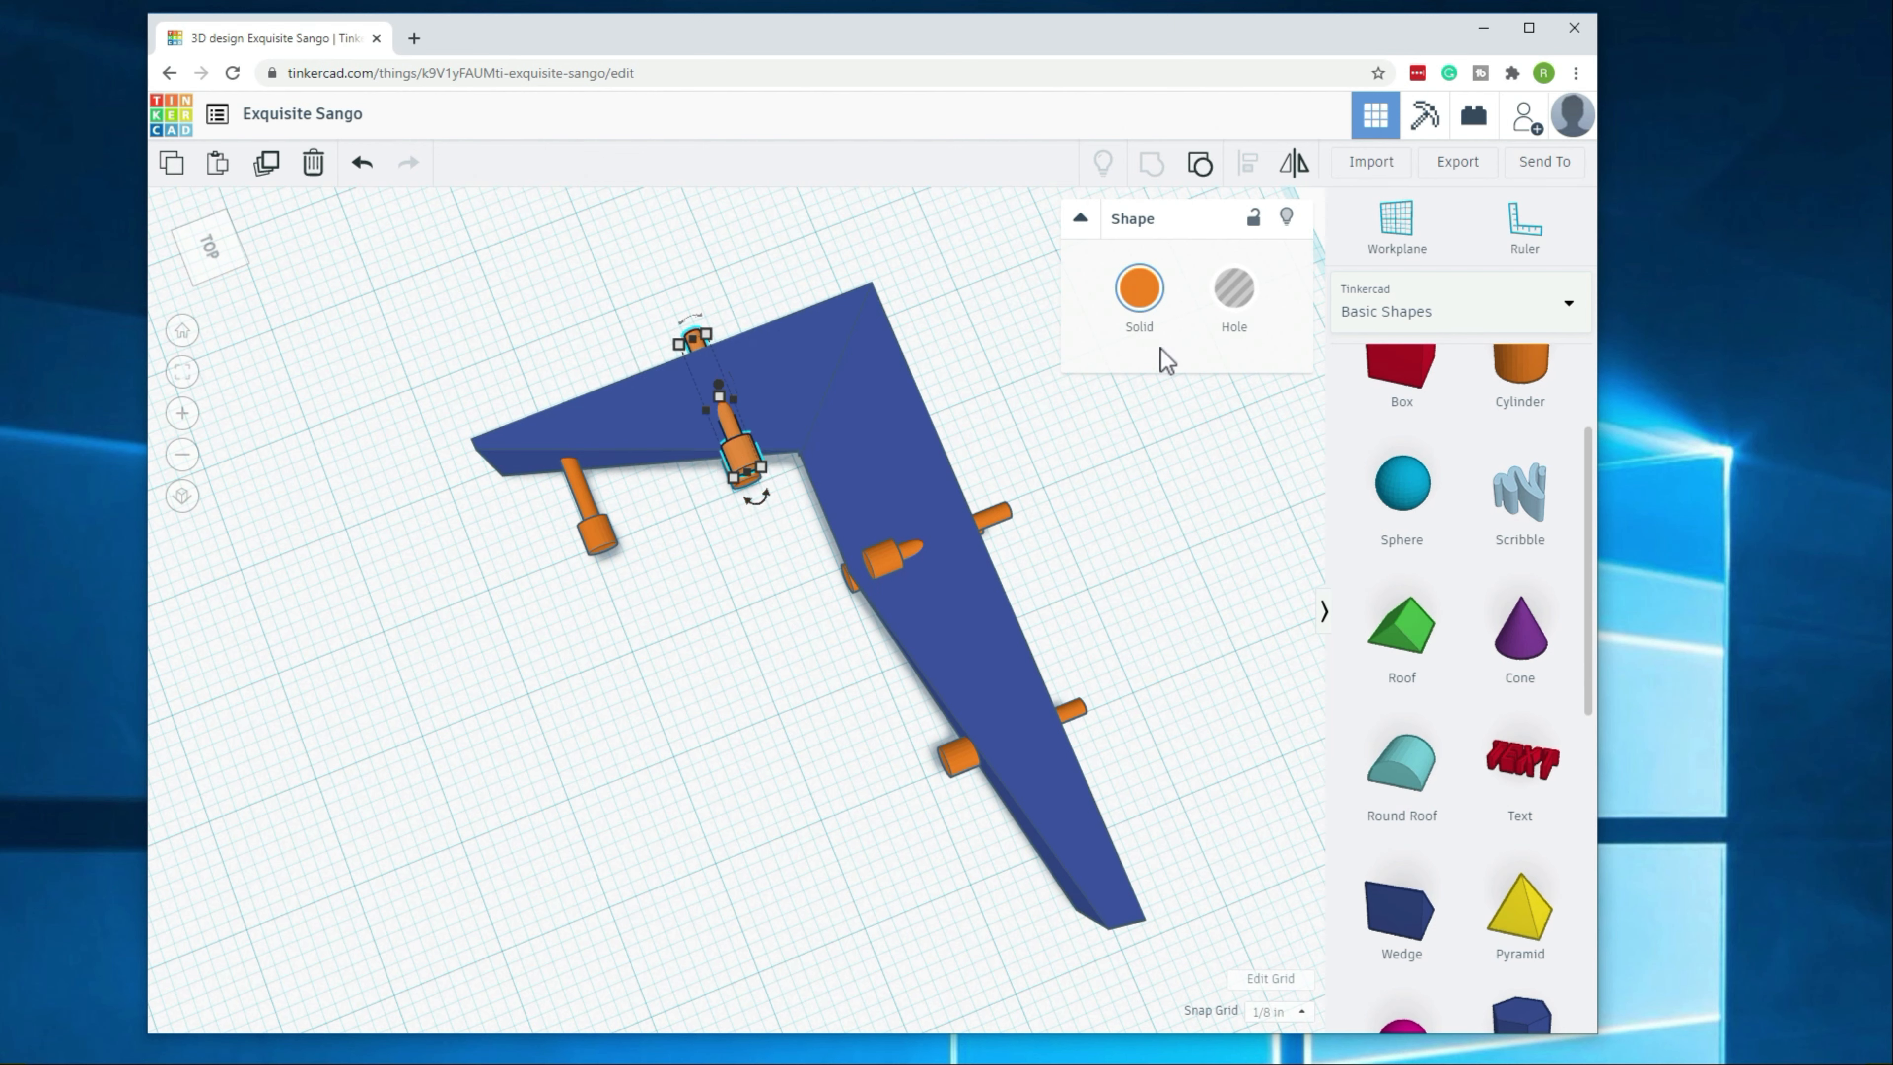
click(1522, 227)
click(697, 508)
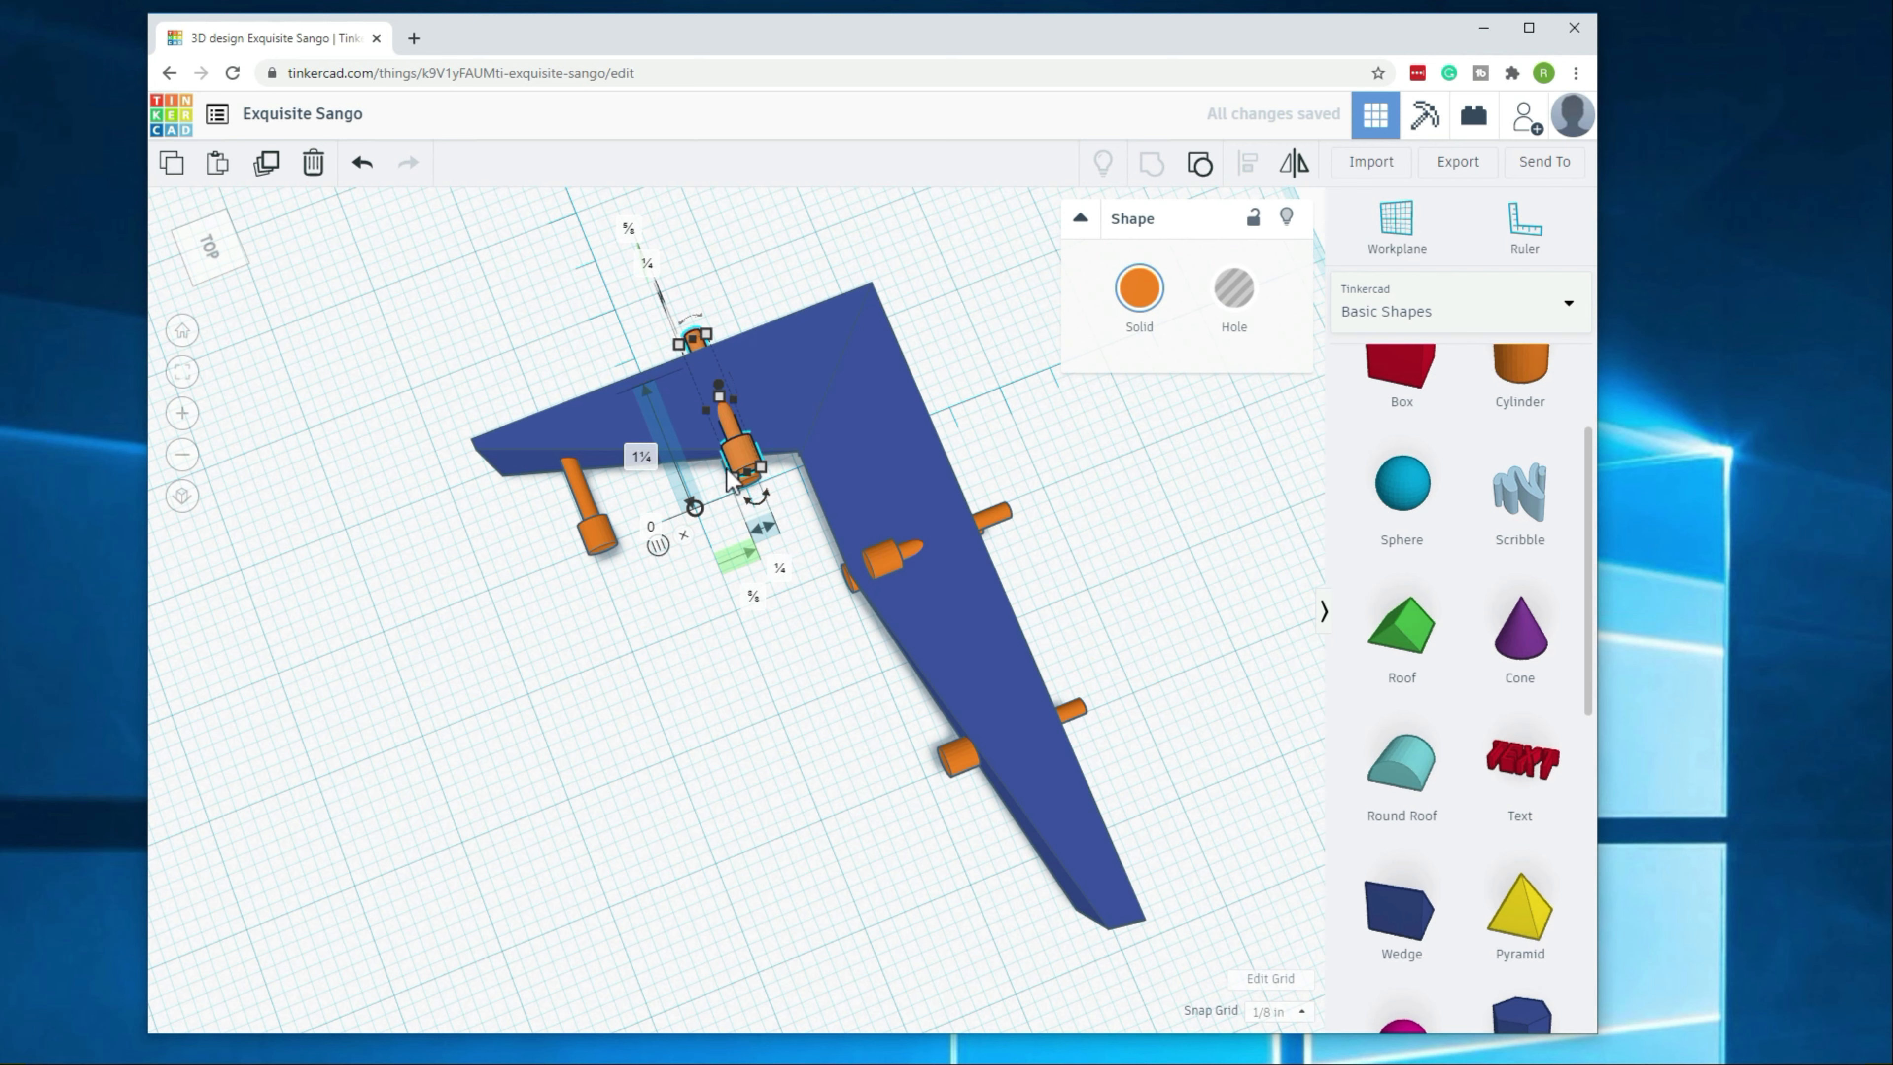
drag(754, 496, 768, 495)
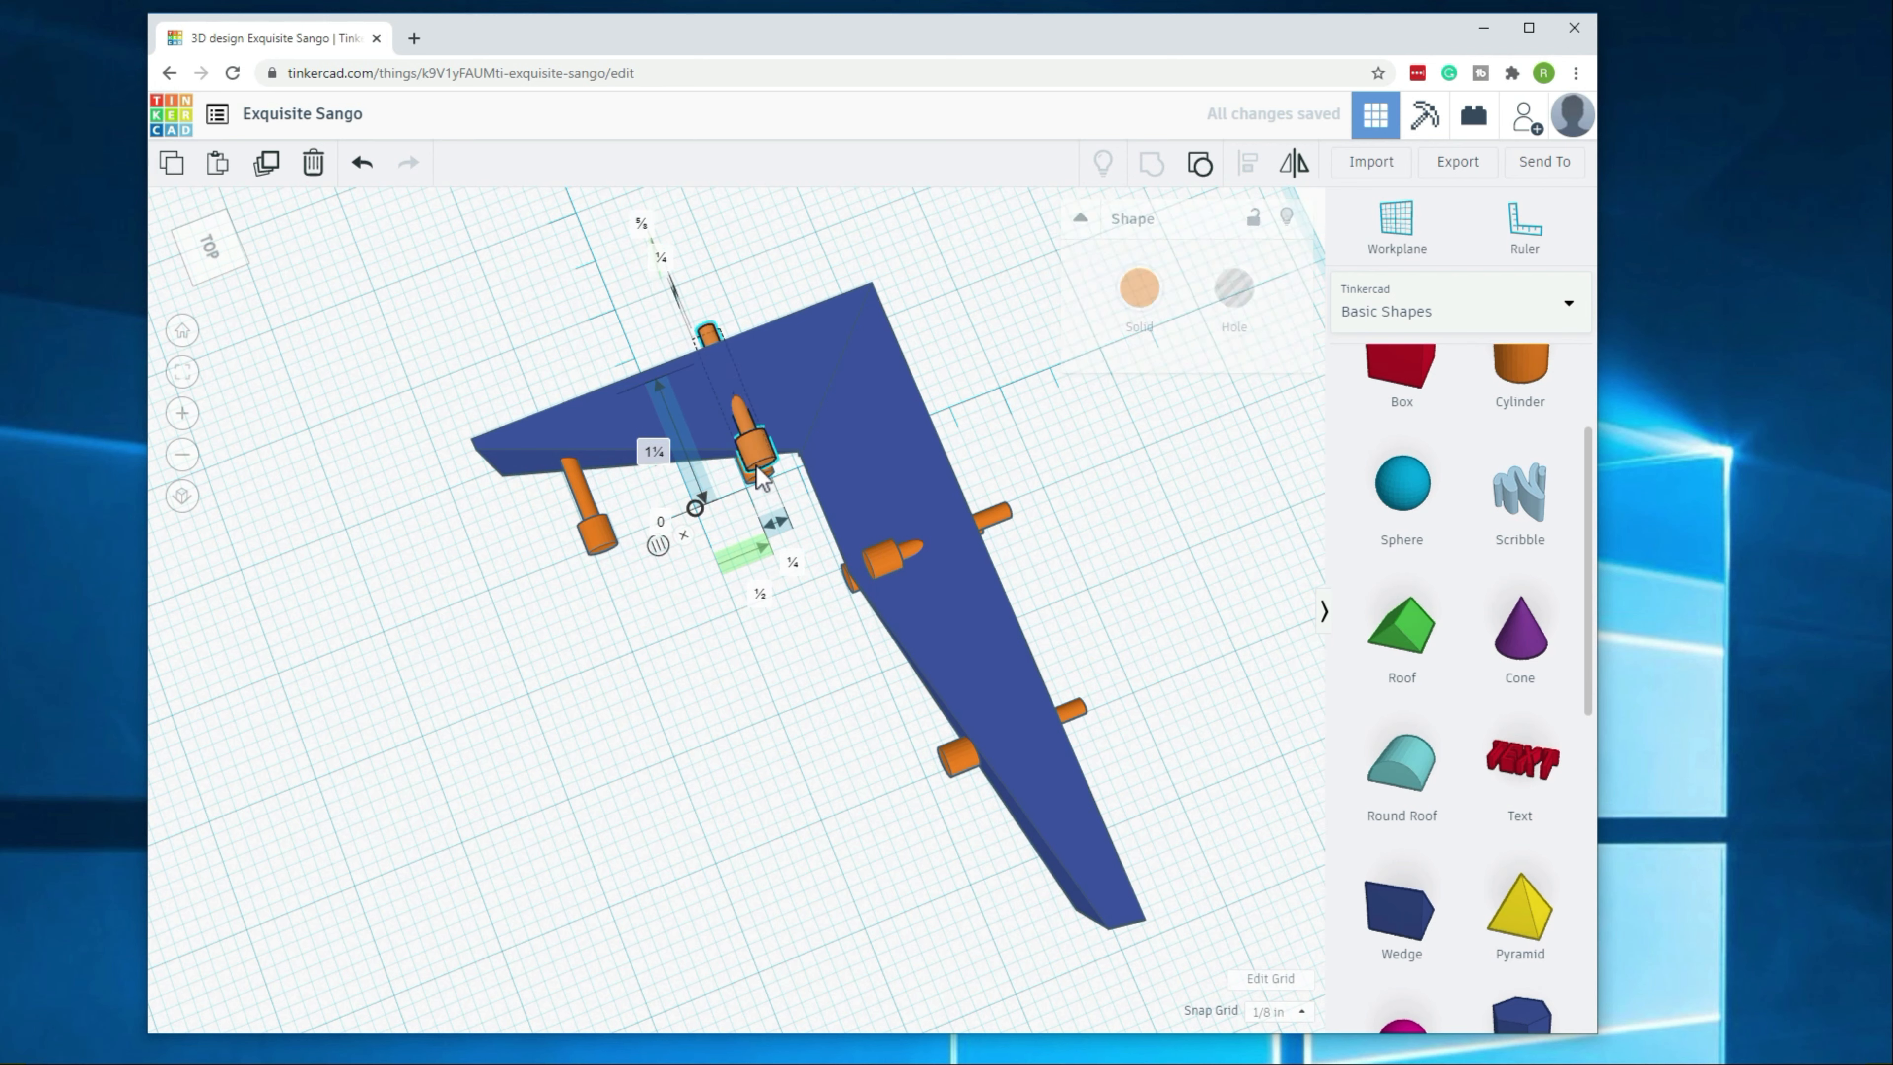
click(630, 673)
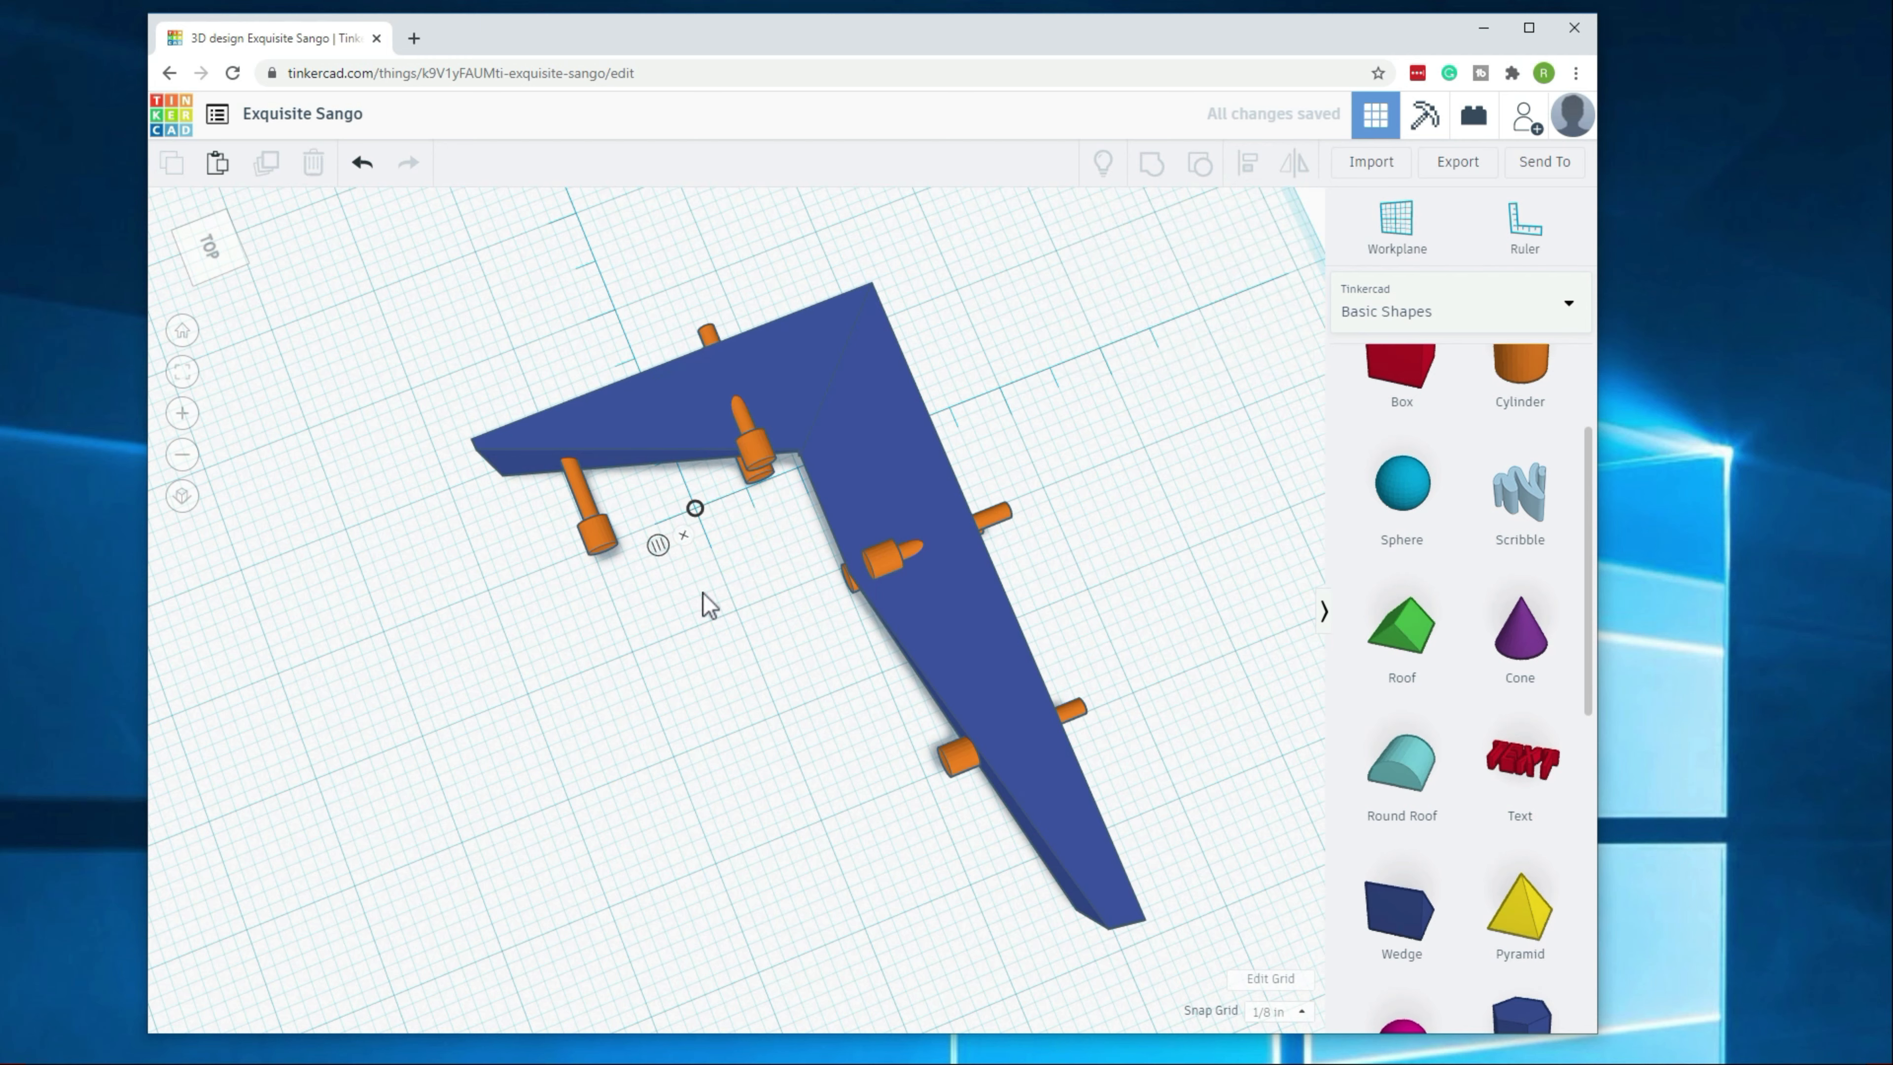
click(683, 534)
Step: Push the upper short-leg pin outward so its head sinks into the leg, and check it from a low angle
right_drag(623, 753, 626, 589)
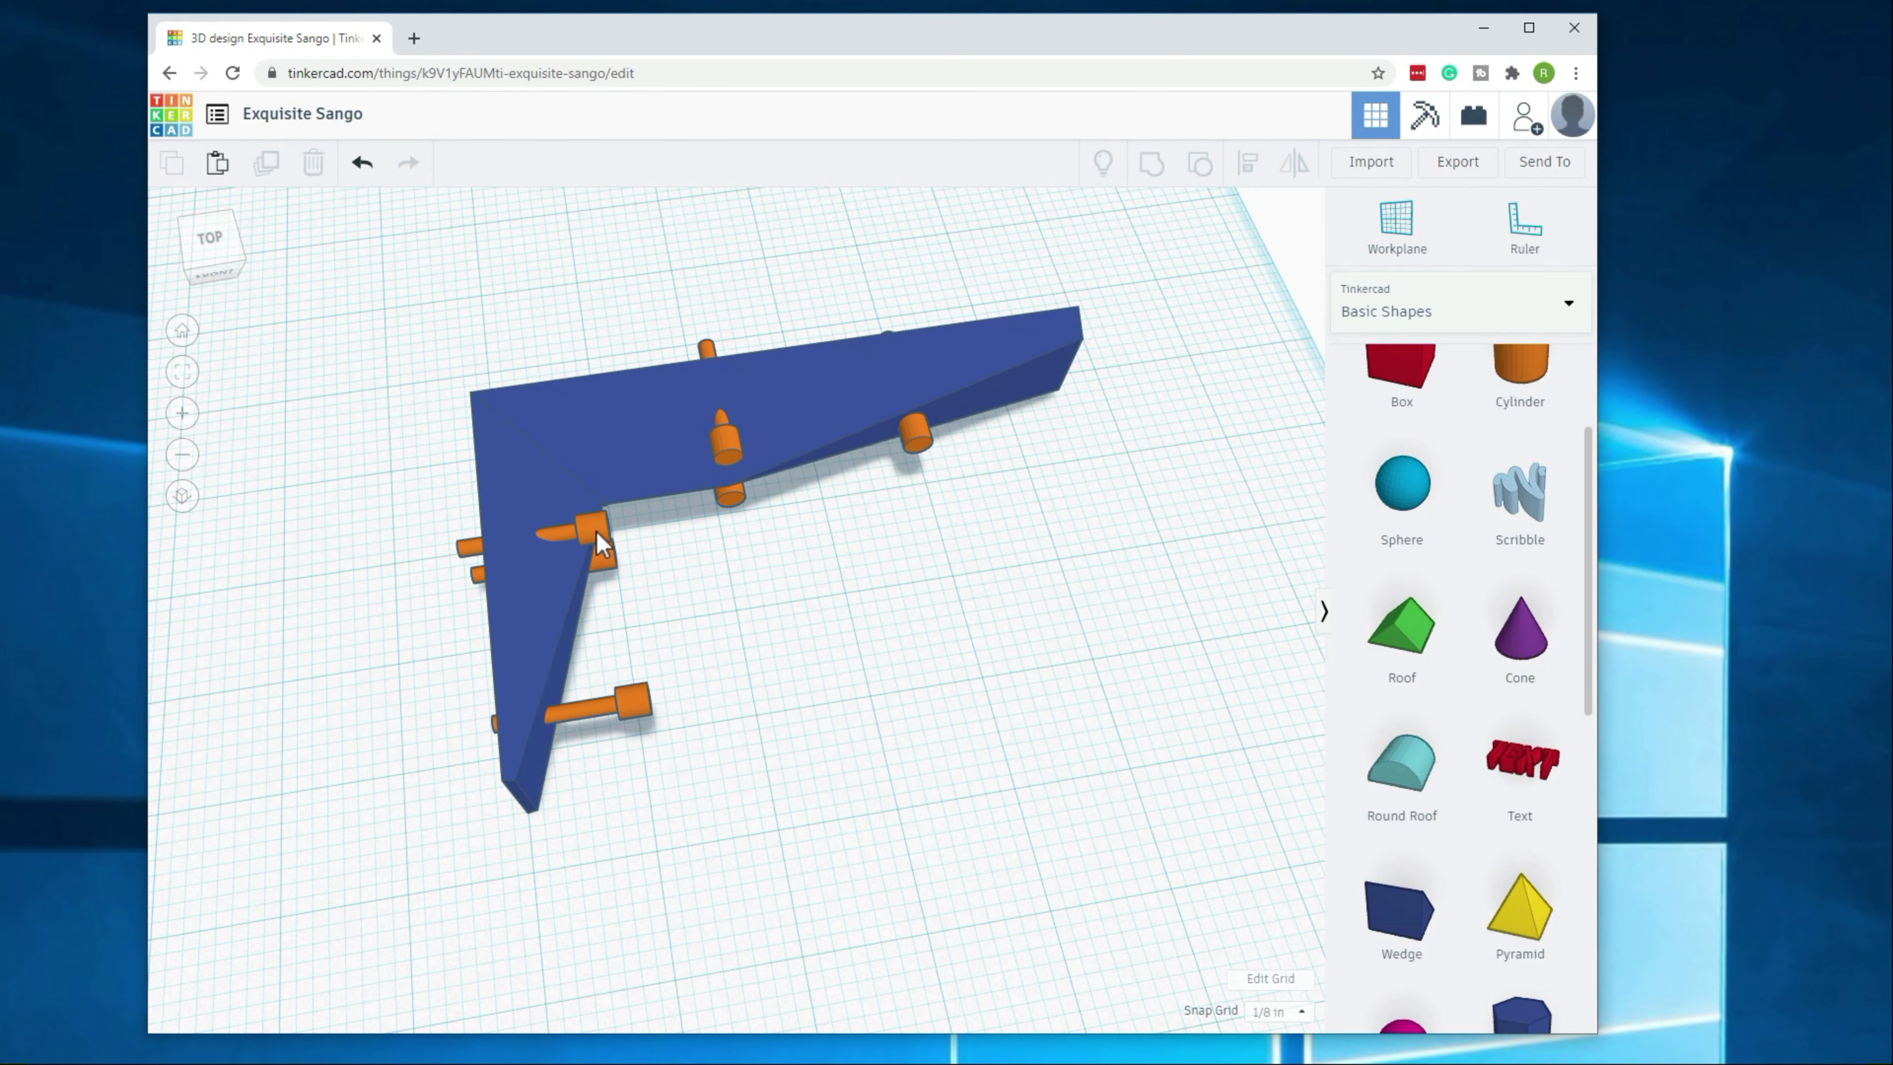
drag(596, 531, 540, 535)
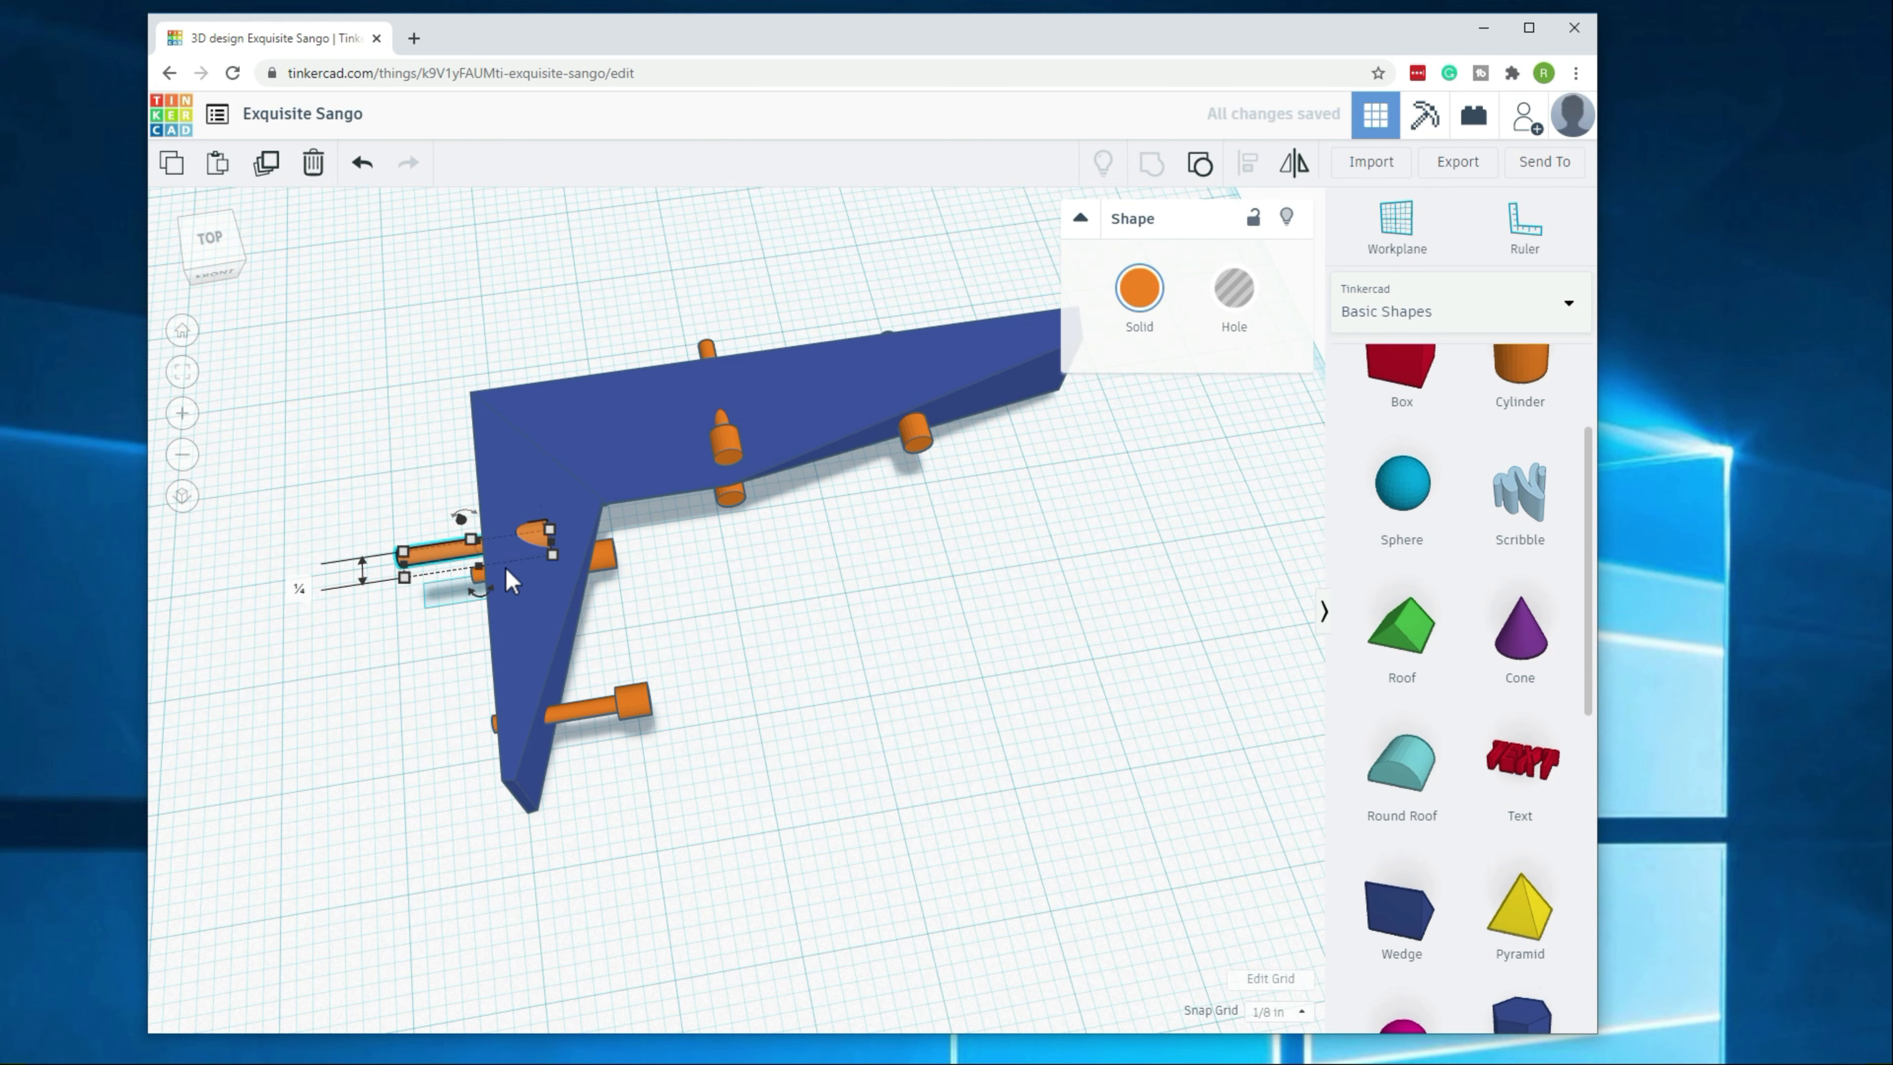
right_drag(507, 566, 631, 564)
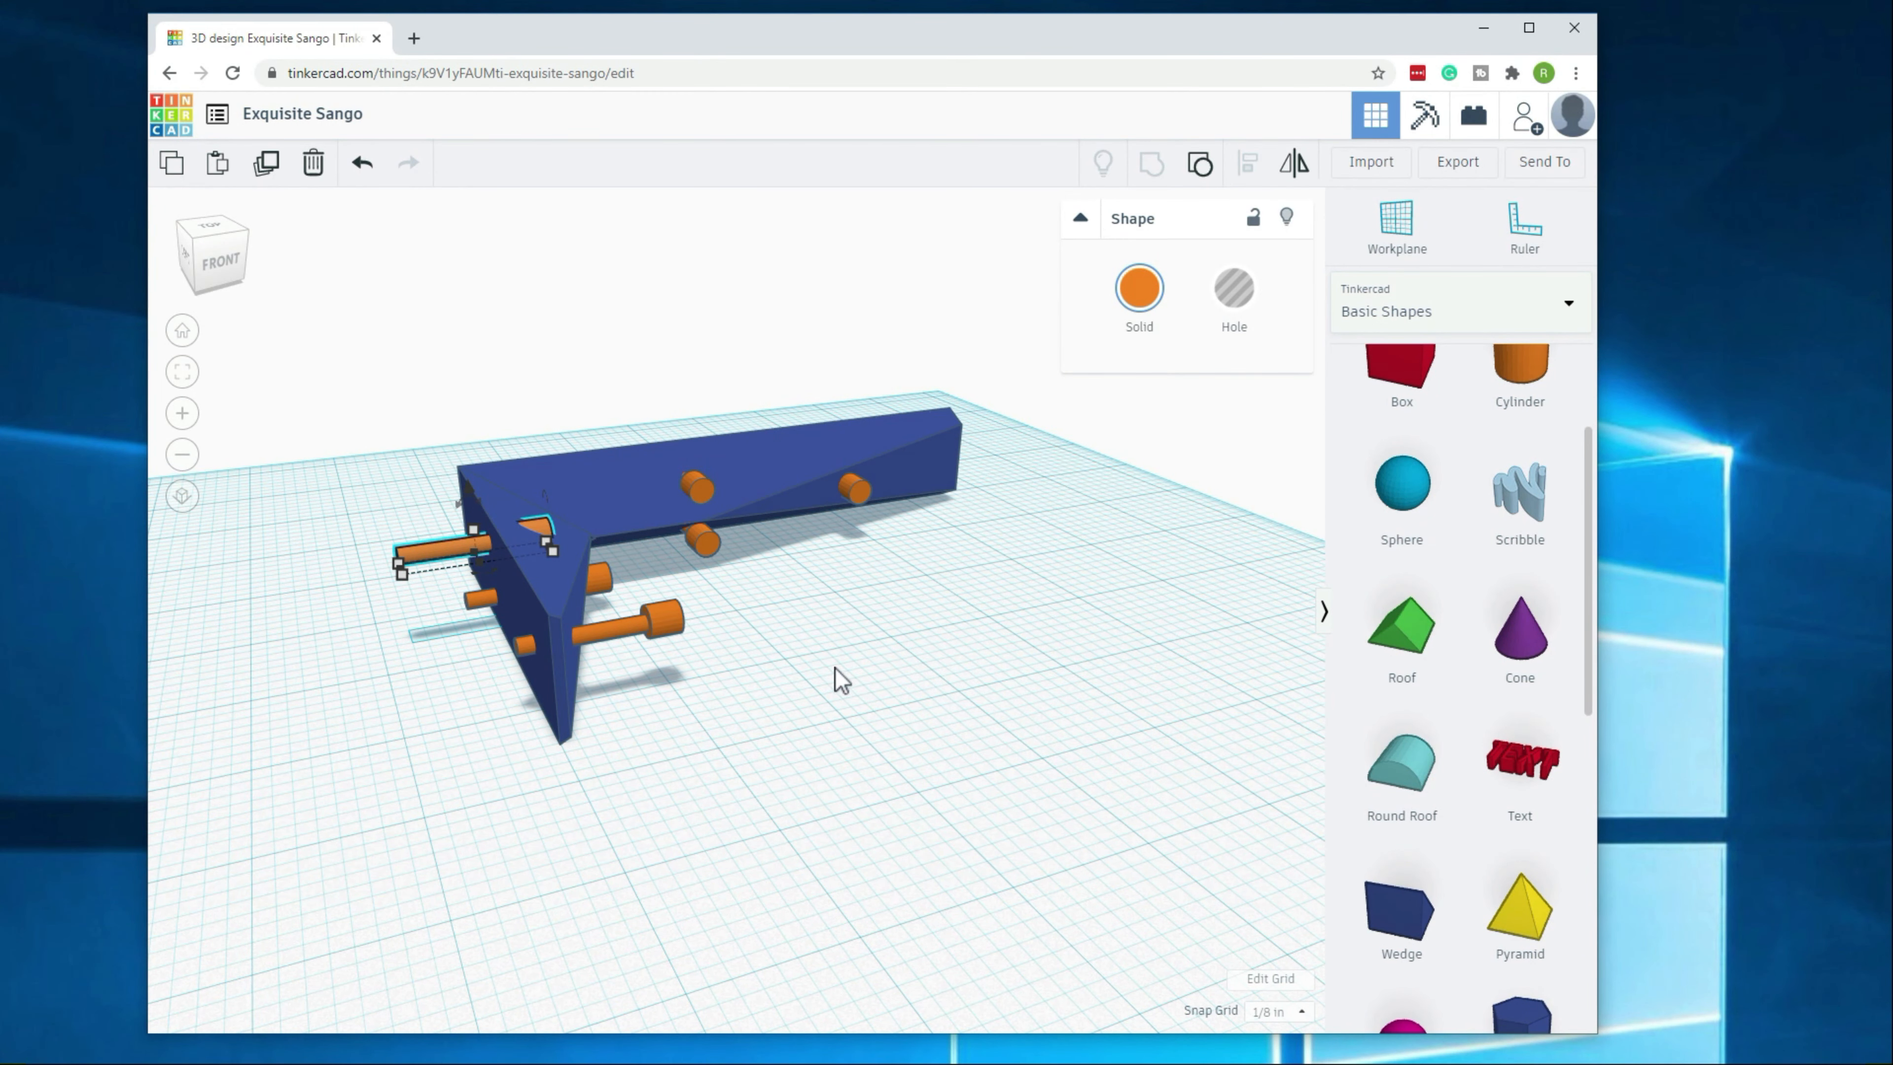
right_drag(800, 720, 640, 467)
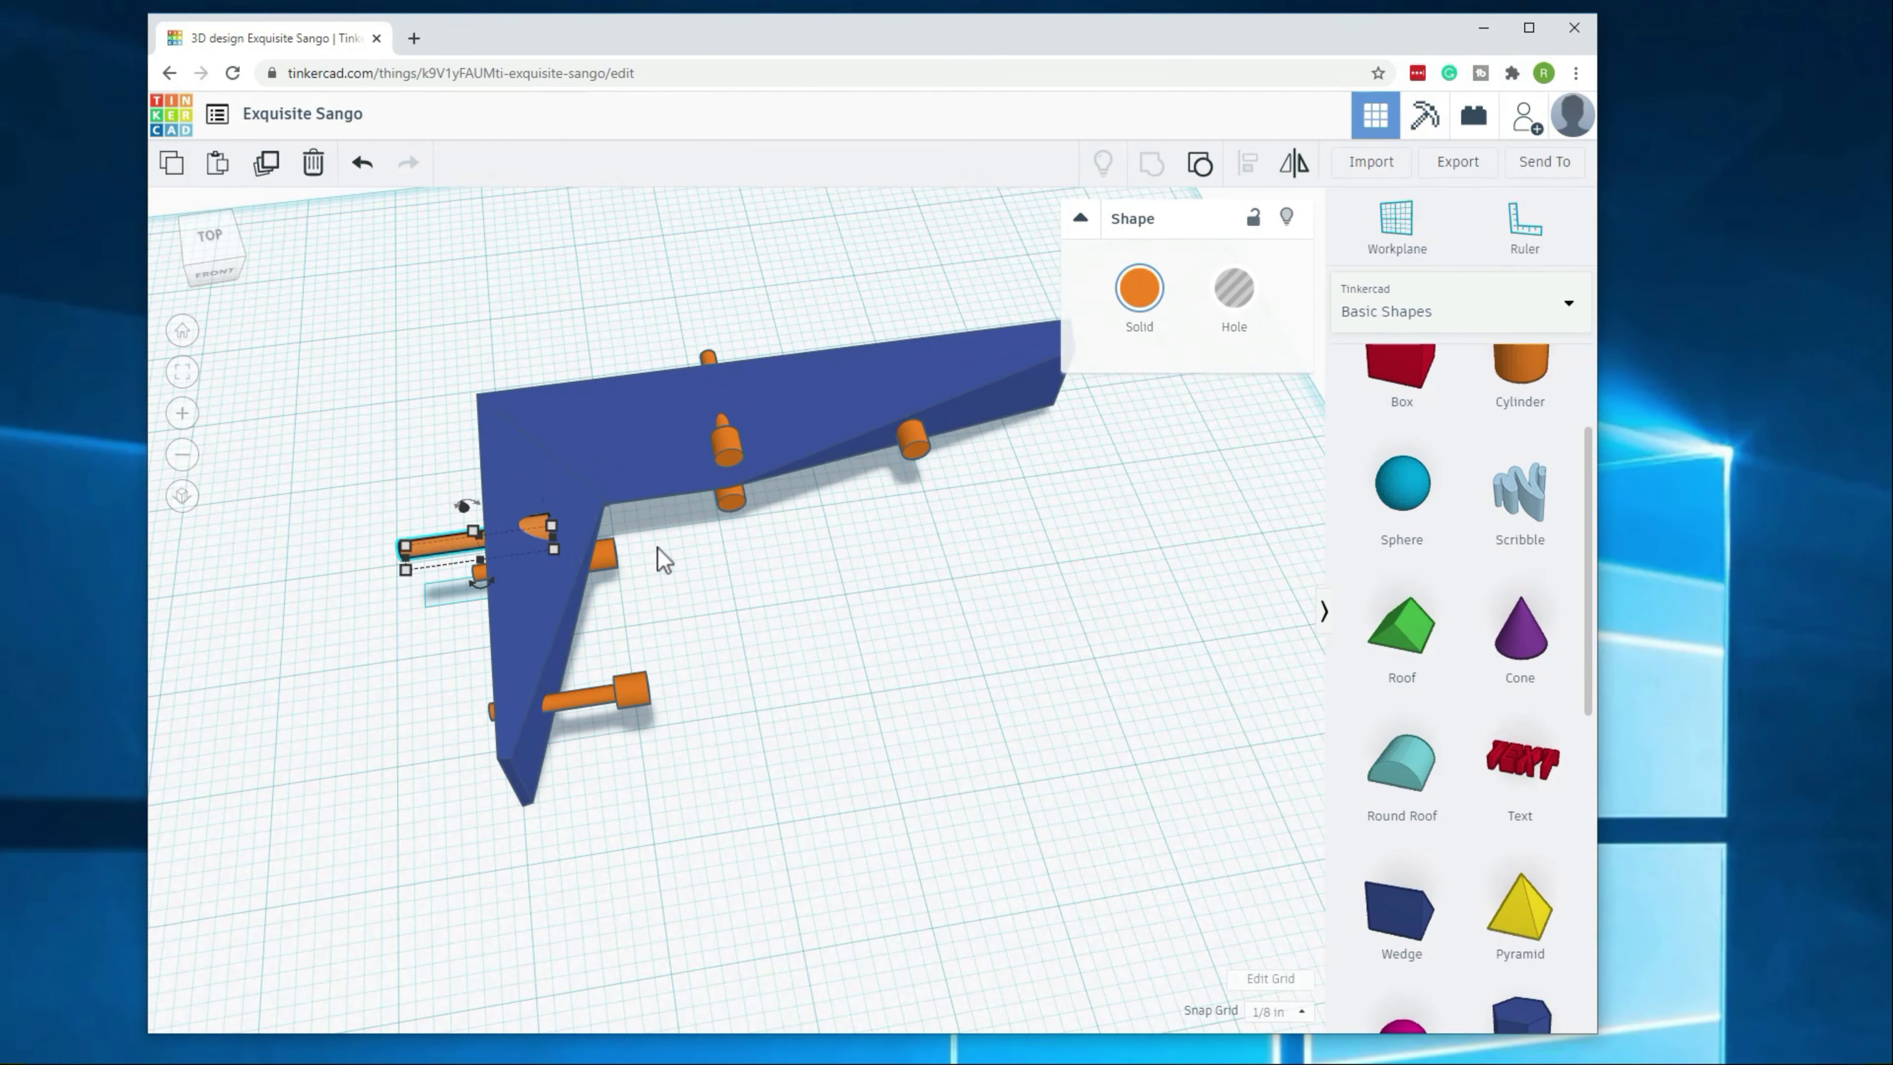
Step: Align the two stacked short-leg pins lengthwise at their outer tips and inspect the frame from above
shift+click(611, 563)
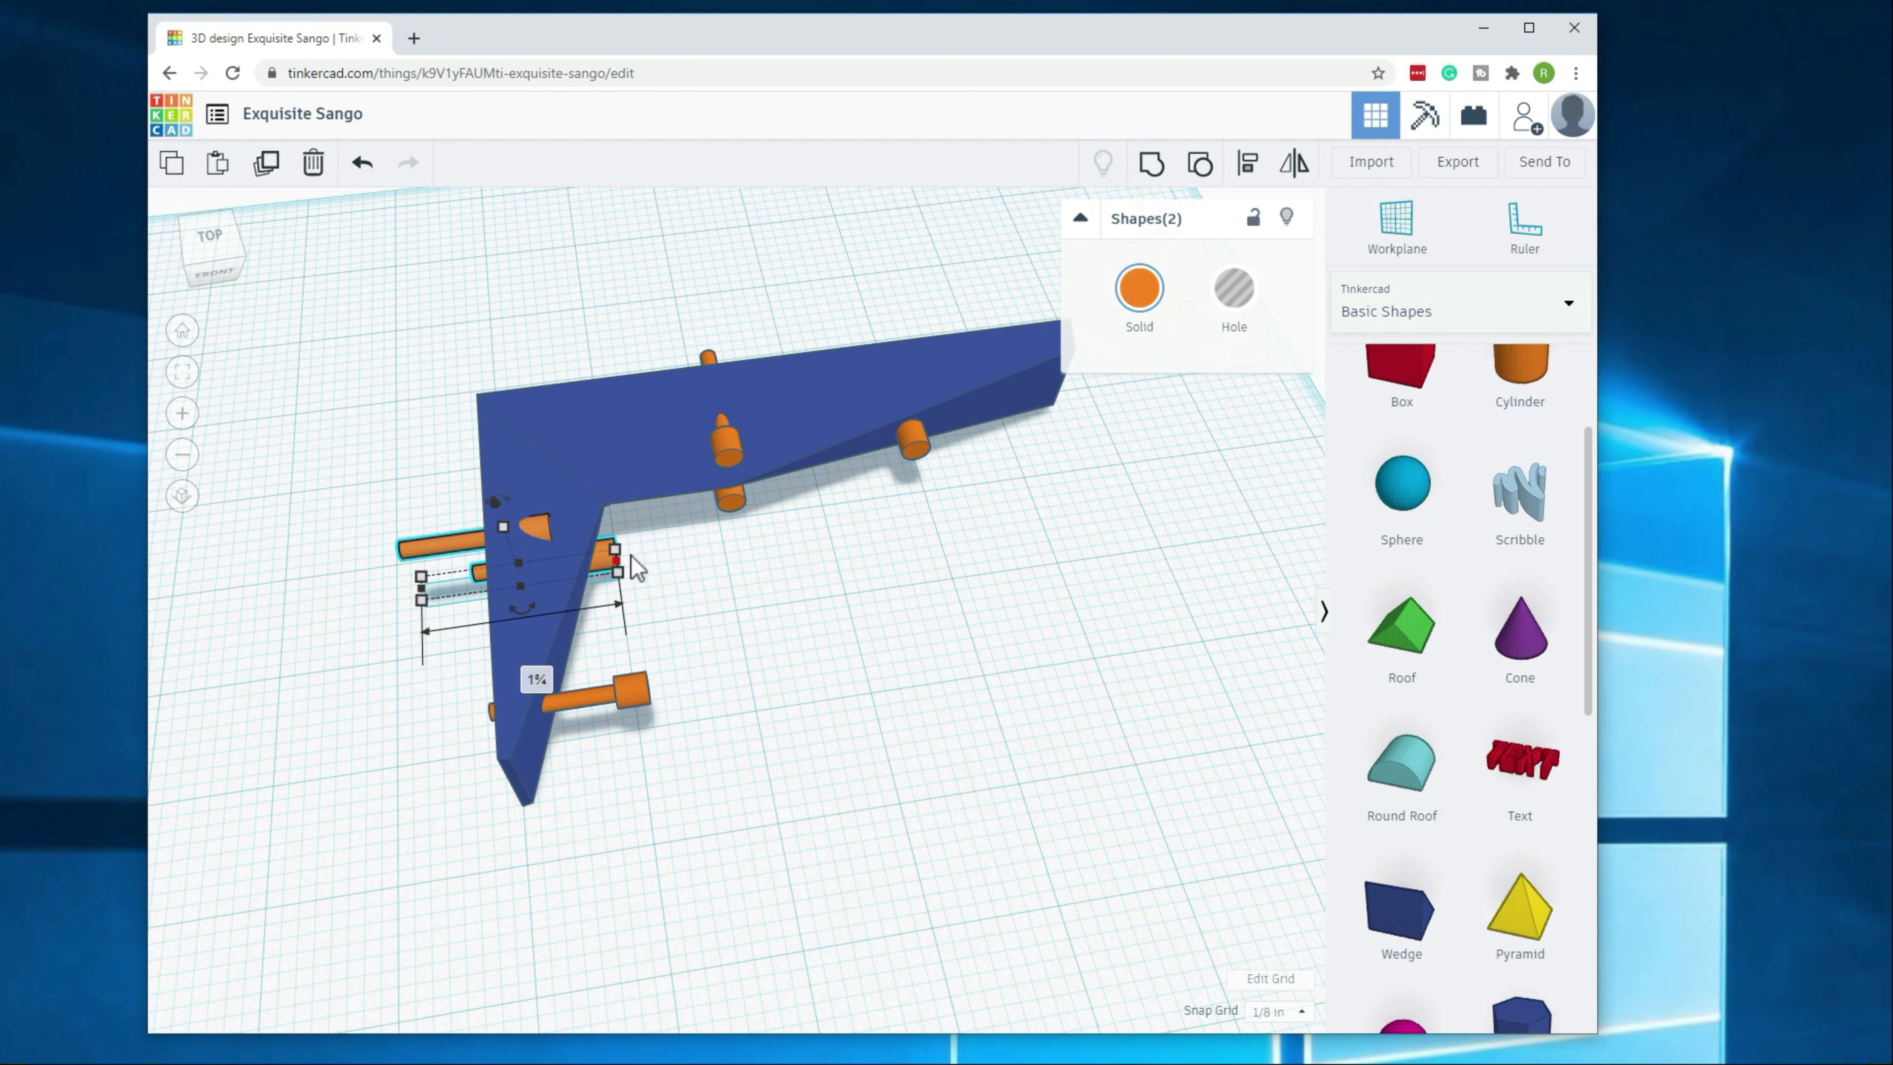
shift+click(410, 543)
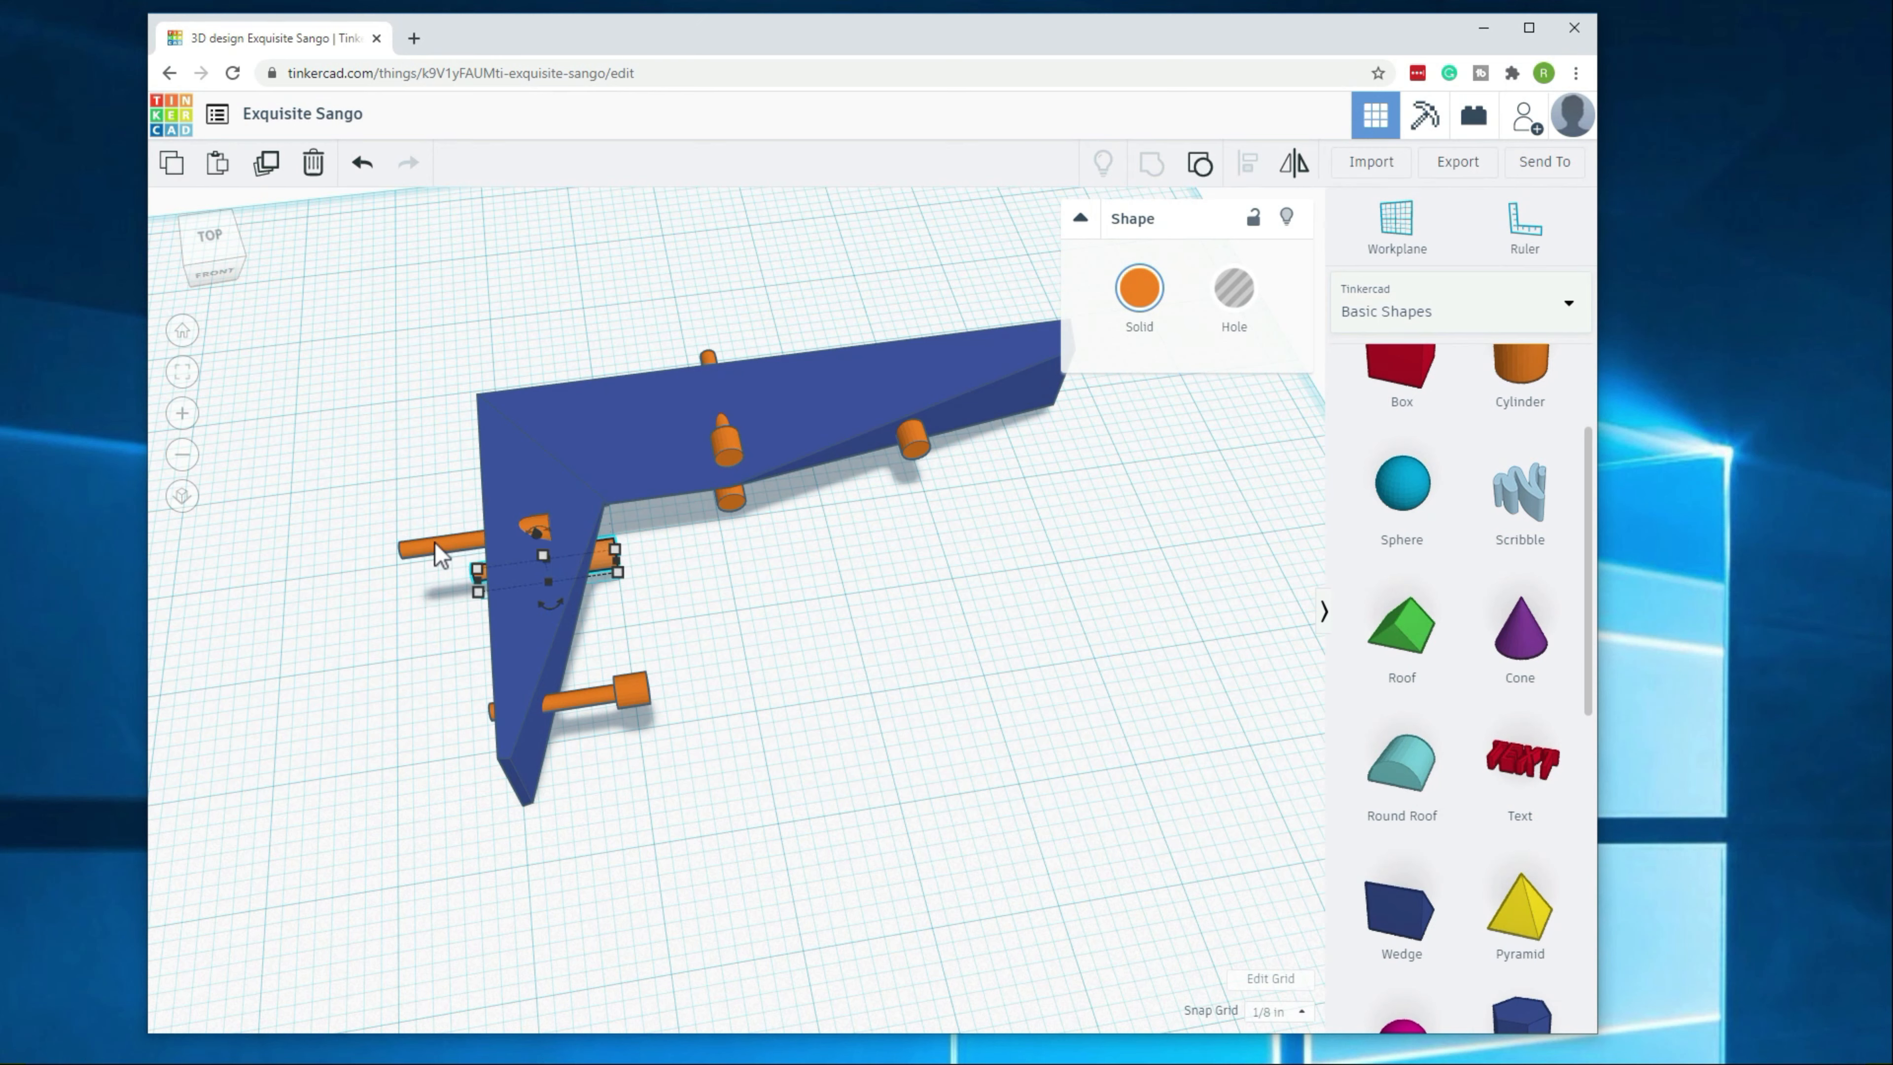
shift+click(436, 548)
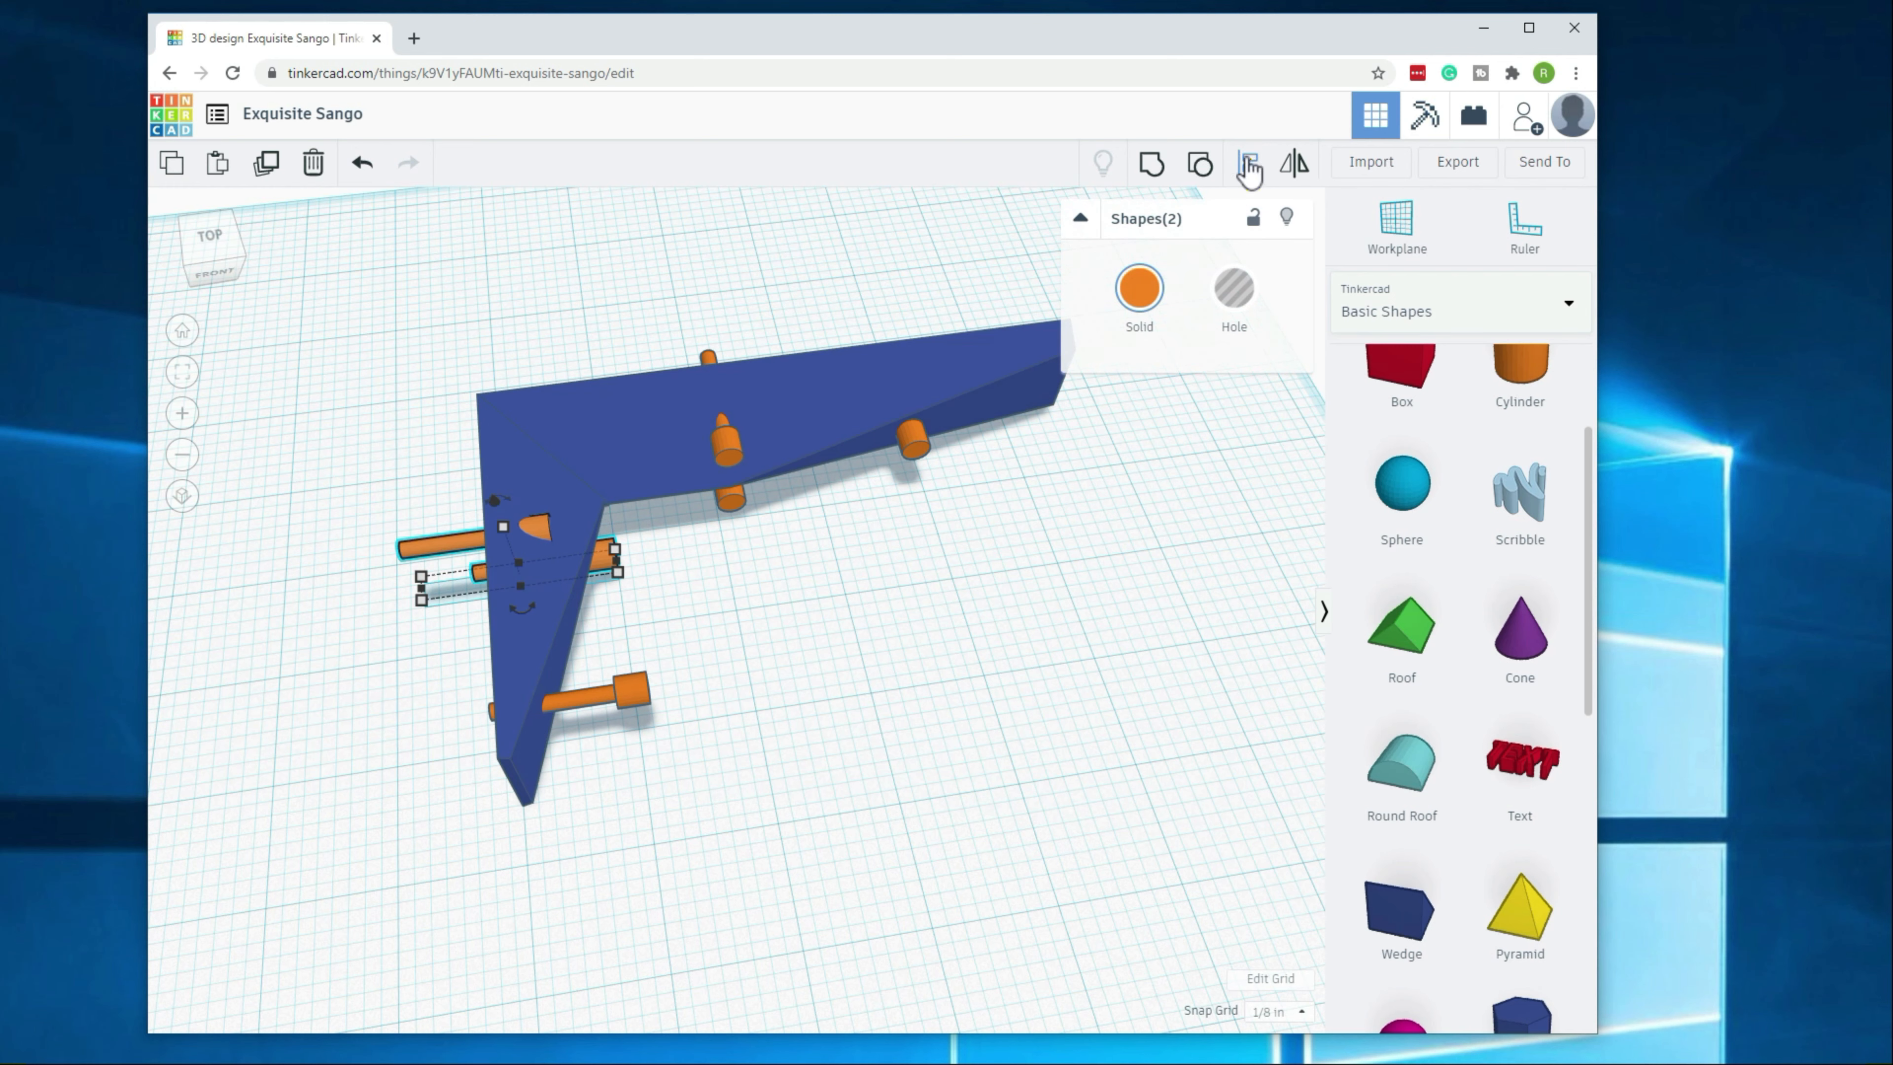
click(1246, 165)
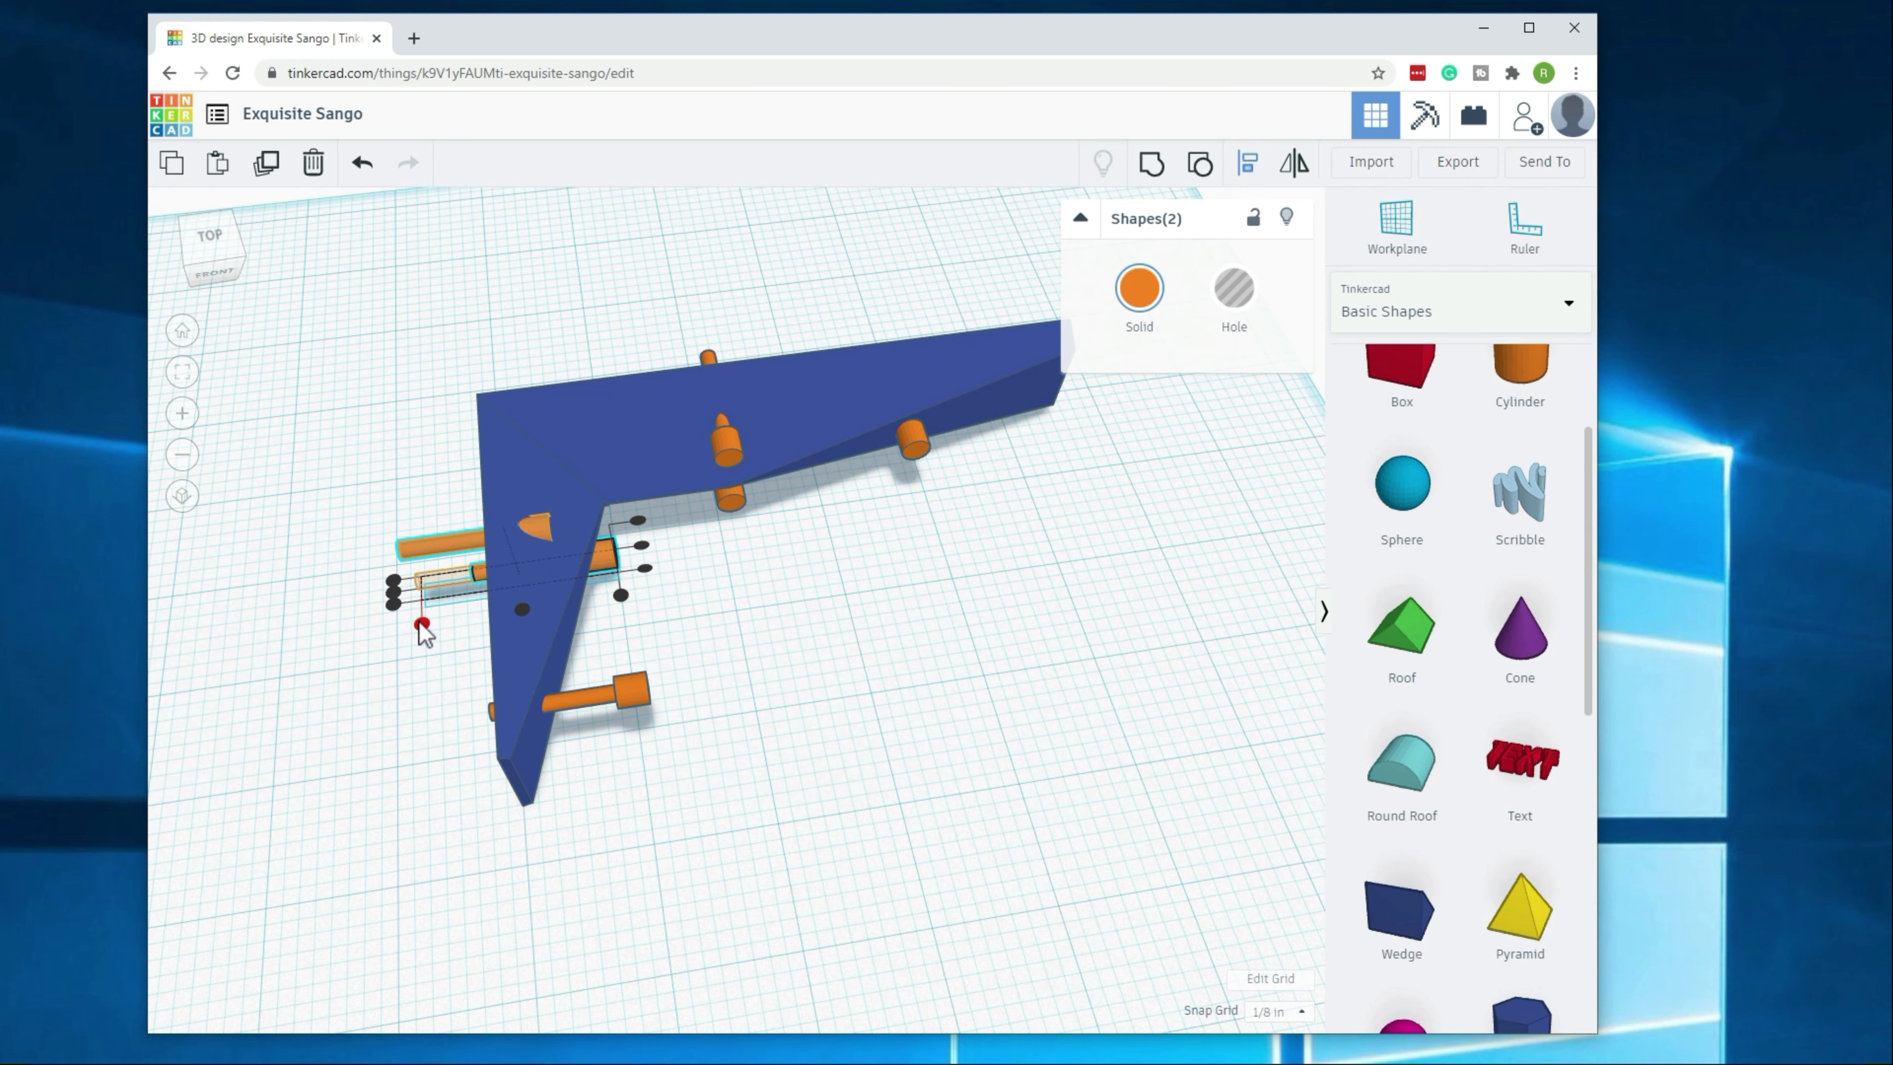
click(421, 624)
click(414, 689)
right_drag(410, 689, 253, 776)
right_drag(731, 548, 663, 782)
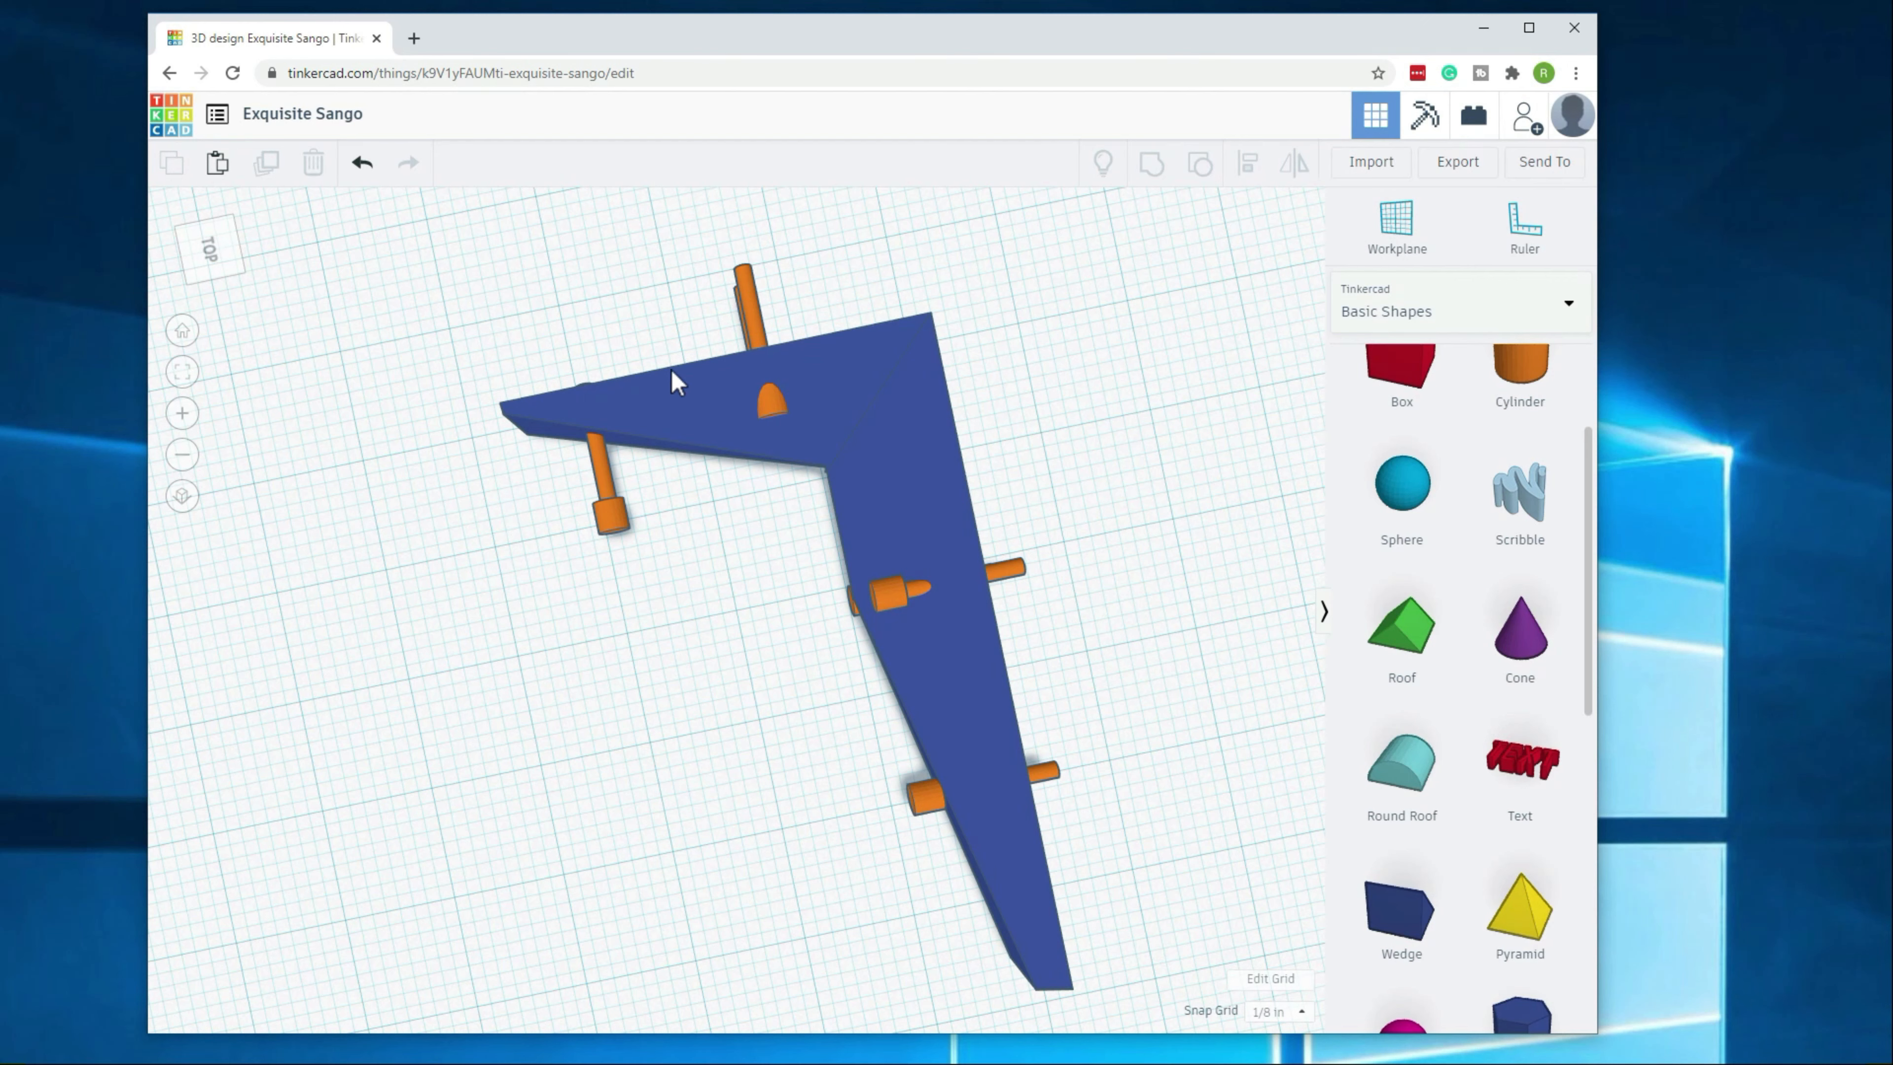